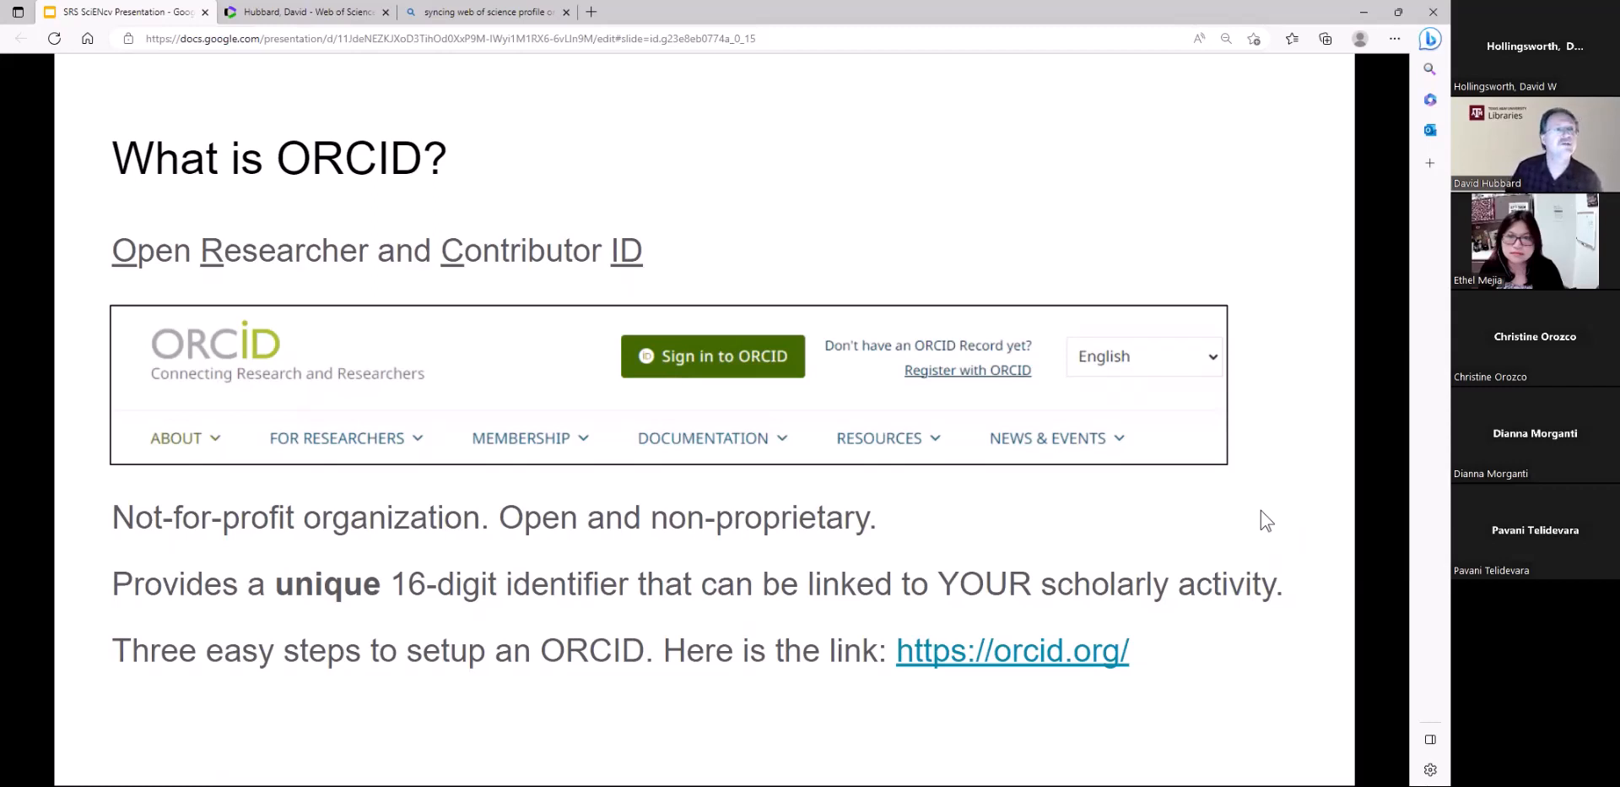
Advance the presentation to the ORCID Demonstration slide and open the linked ORCID website
key("Right")
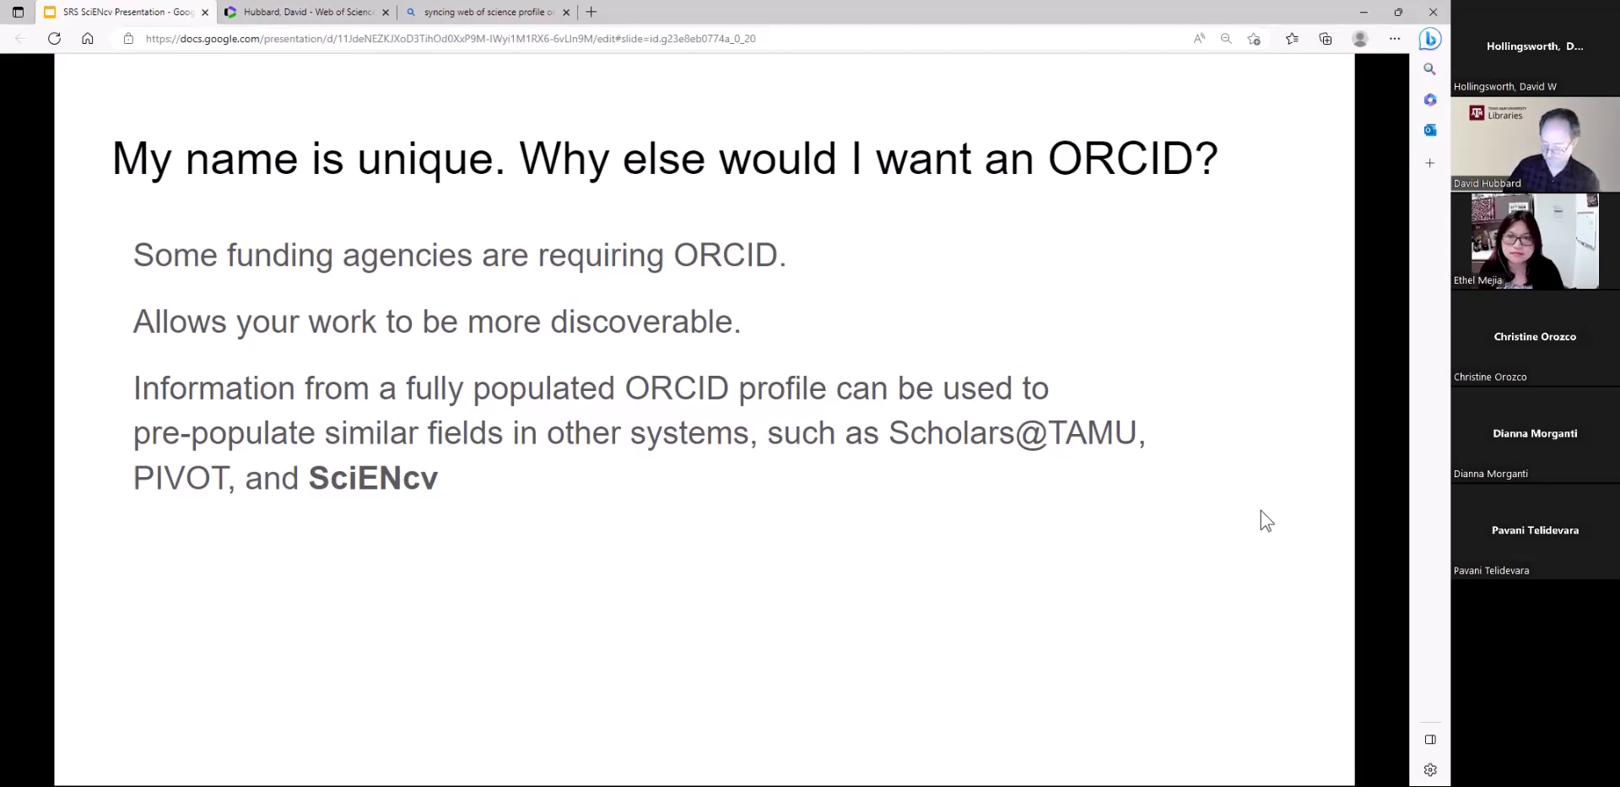
key("Right")
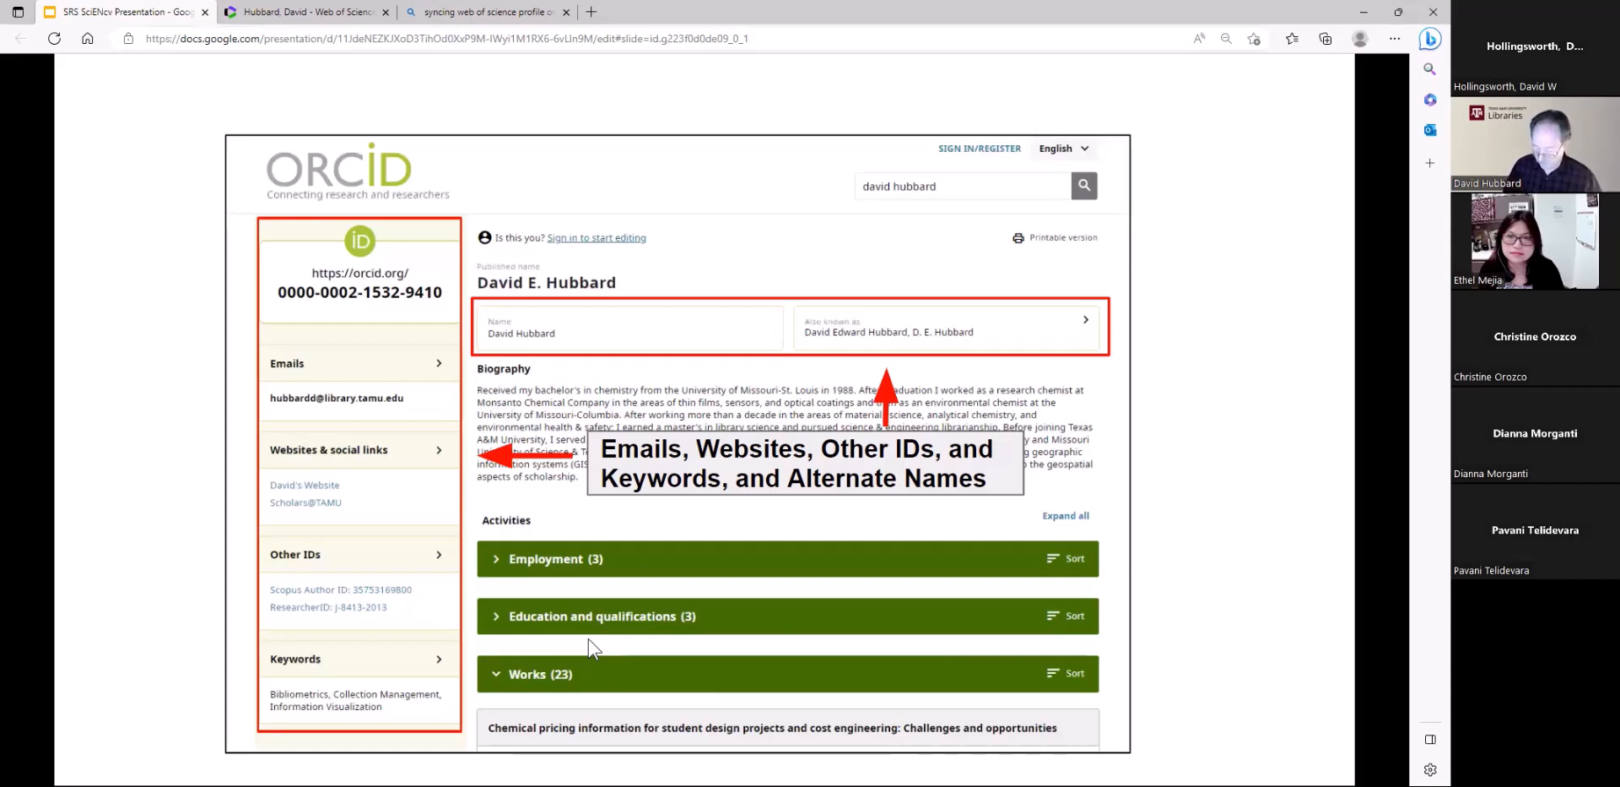
key("Right")
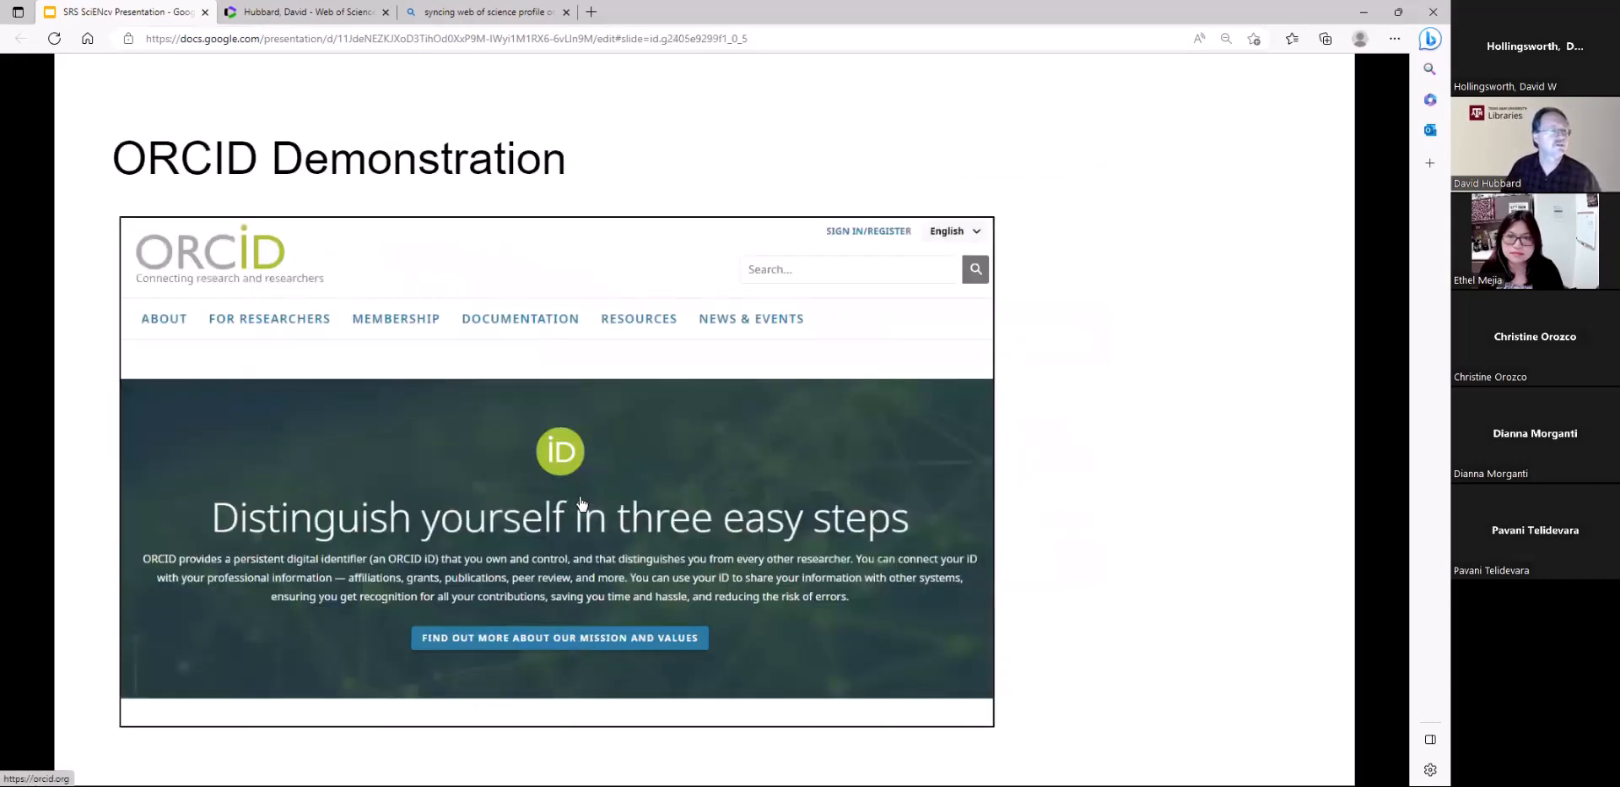
left_click(547, 542)
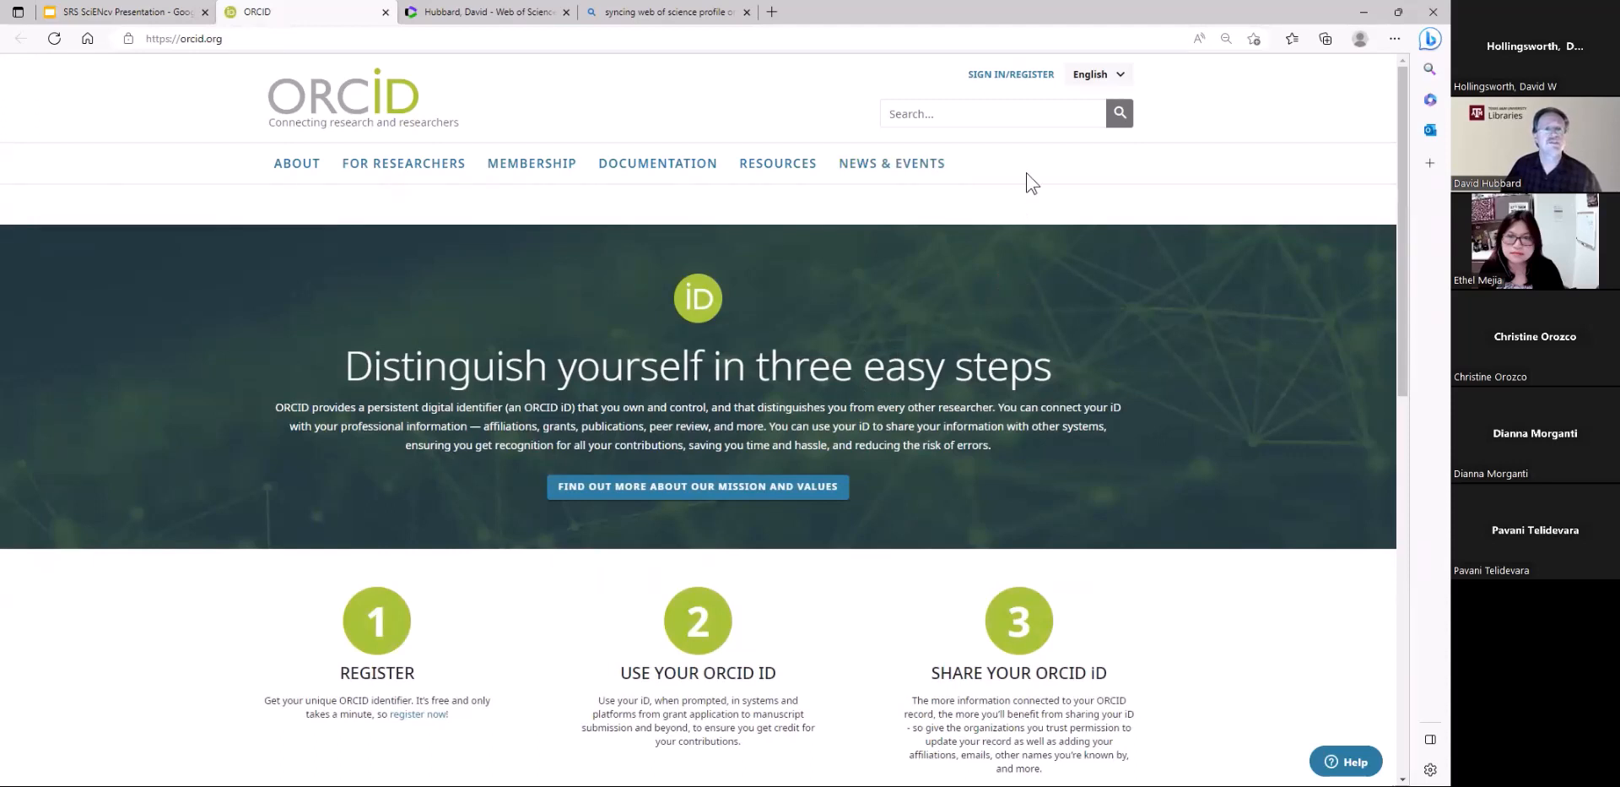
Open the ORCID registration form from the sign-in page and review its personal data fields
left_click(998, 76)
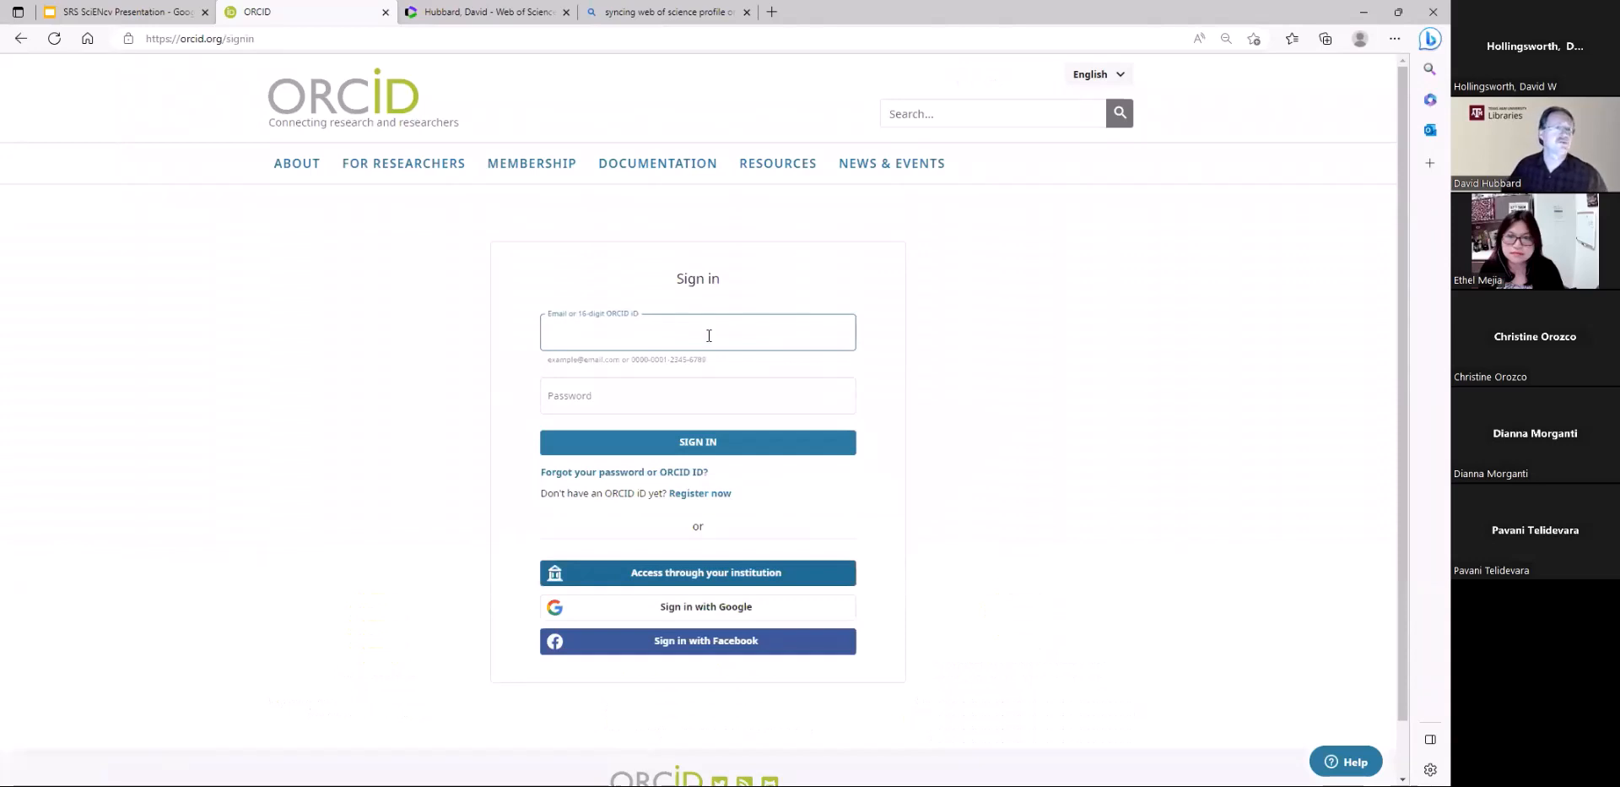
left_click(707, 494)
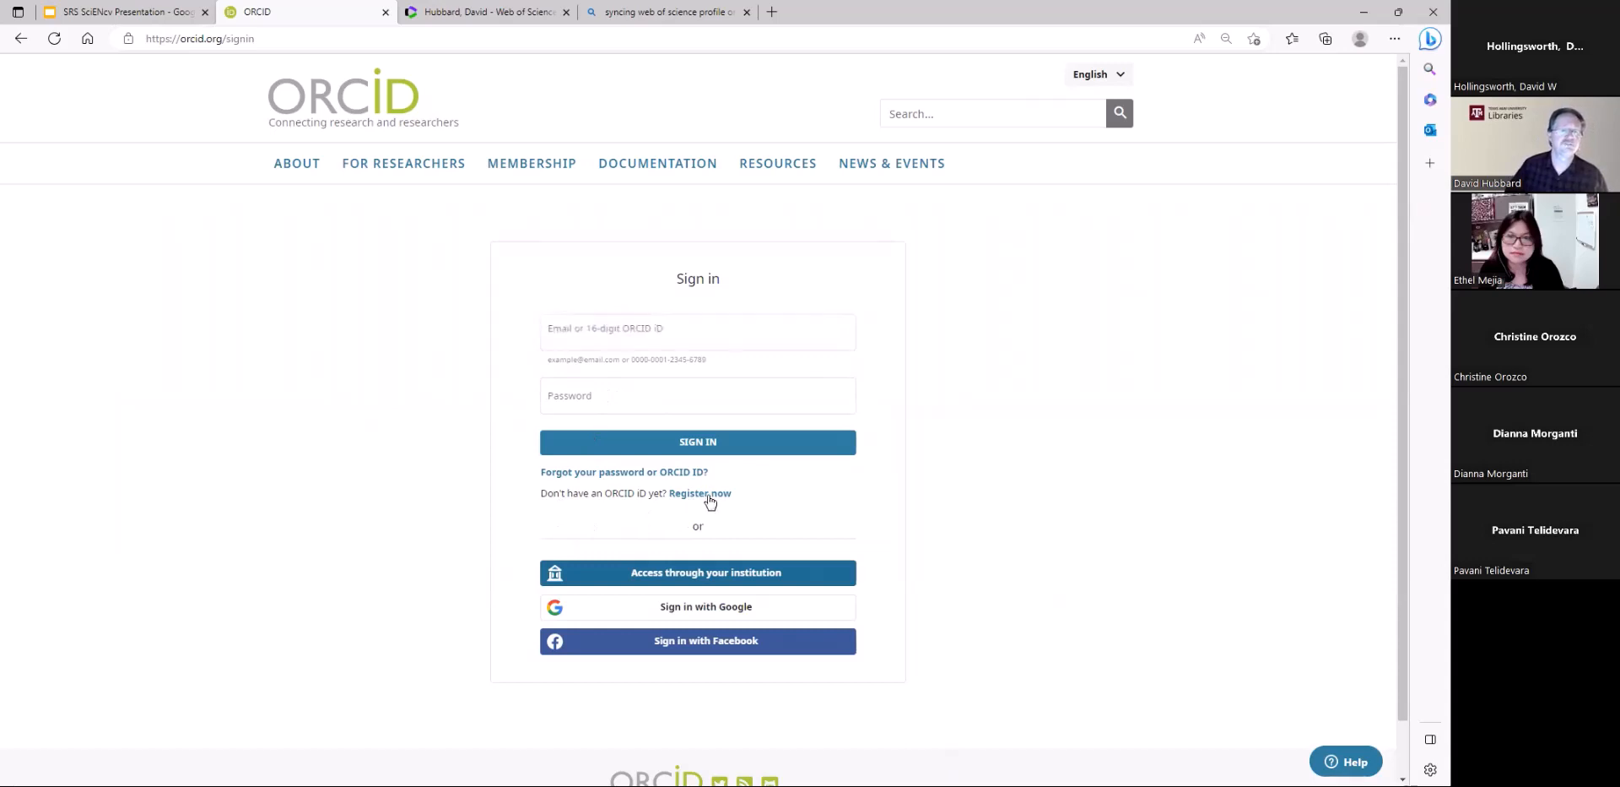
scroll(708, 499, "down", 1)
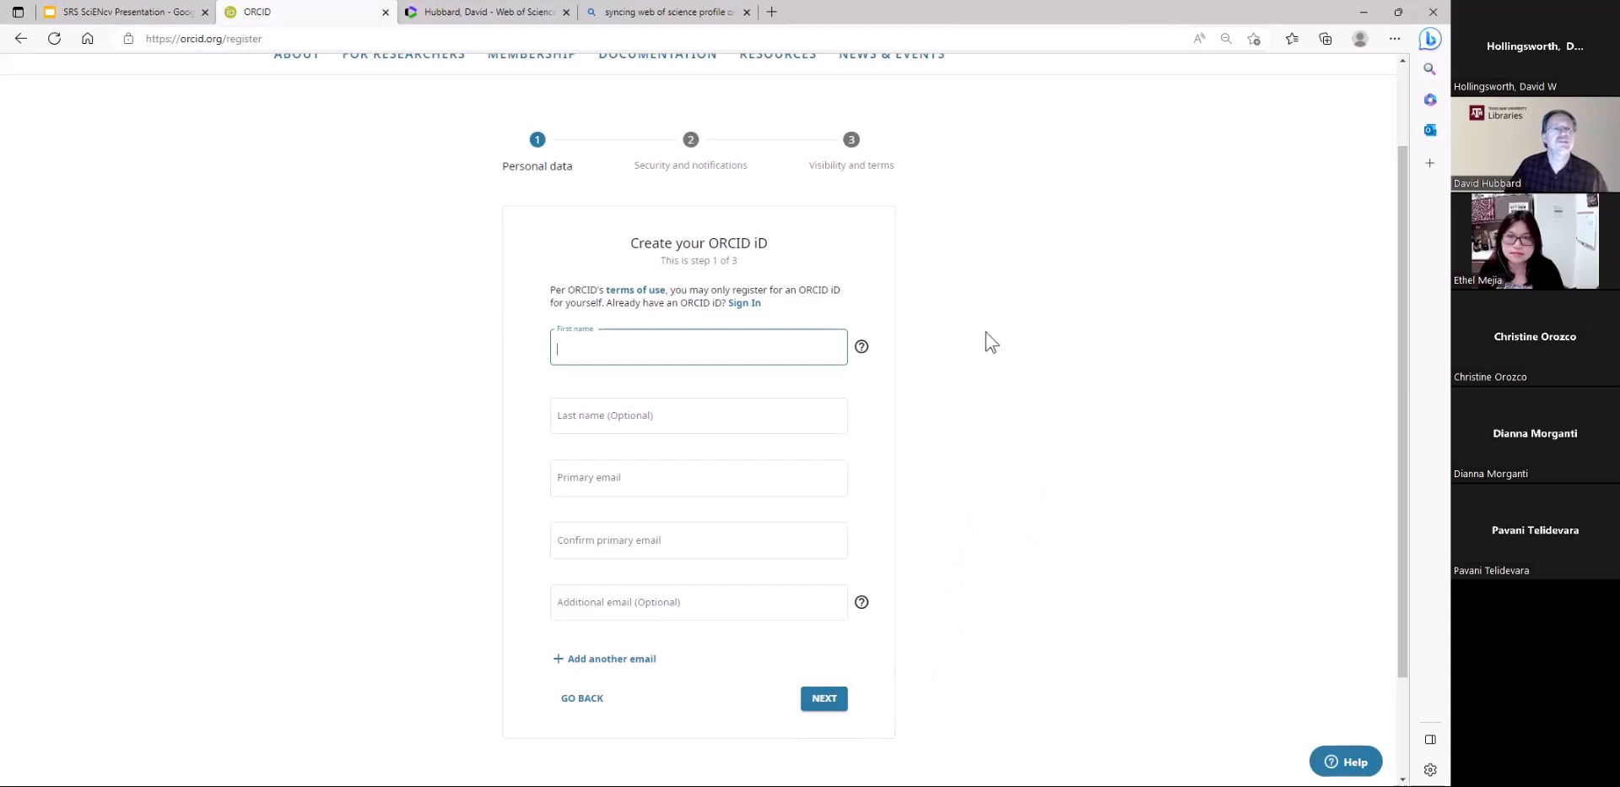
scroll(985, 365, "up", 2)
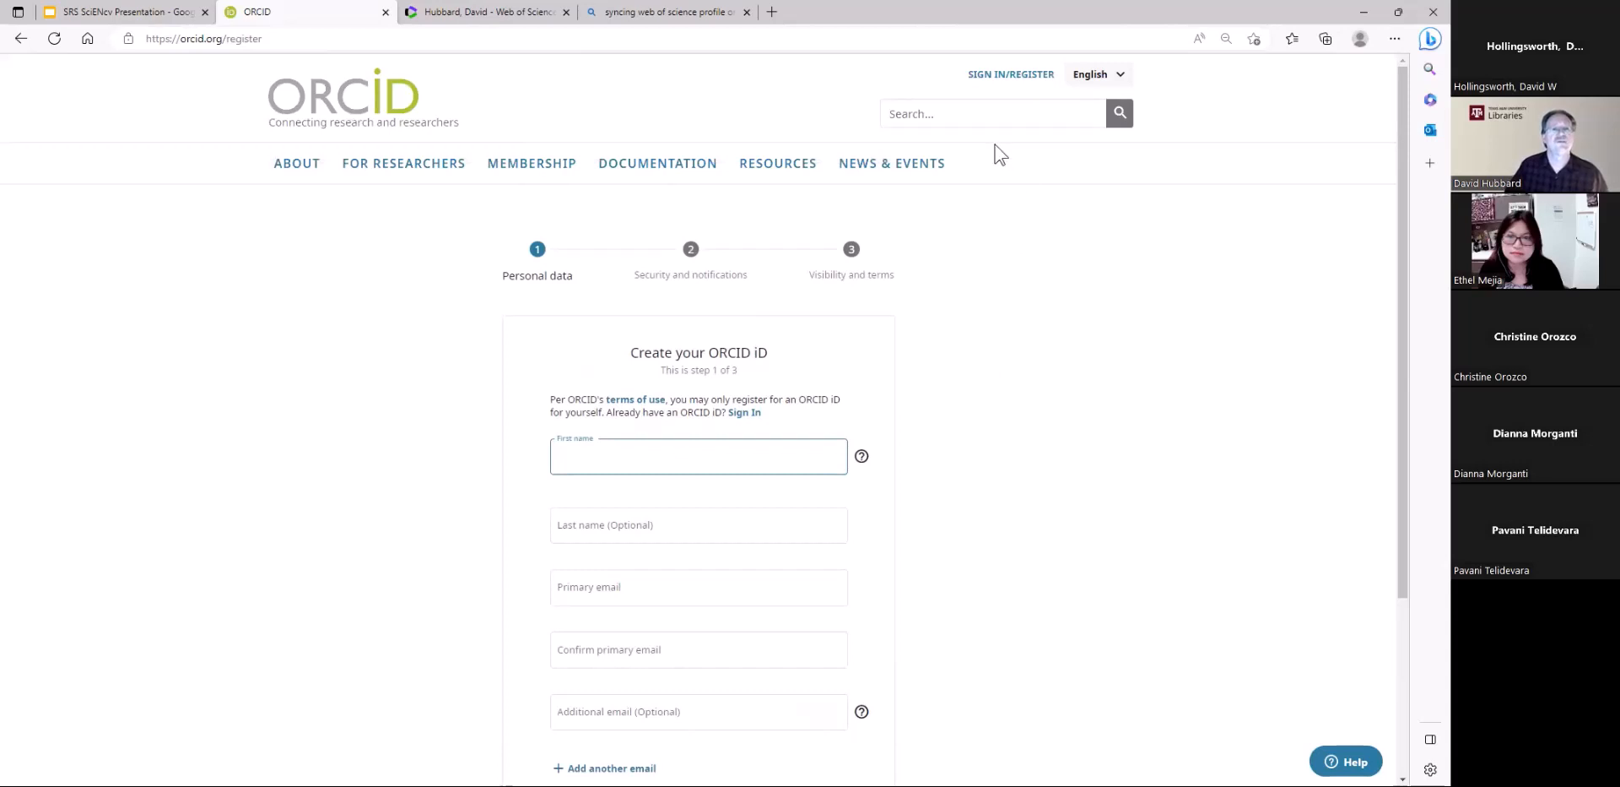
Sign in to ORCID through institutional access with Texas A&M University as the organization
left_click(999, 79)
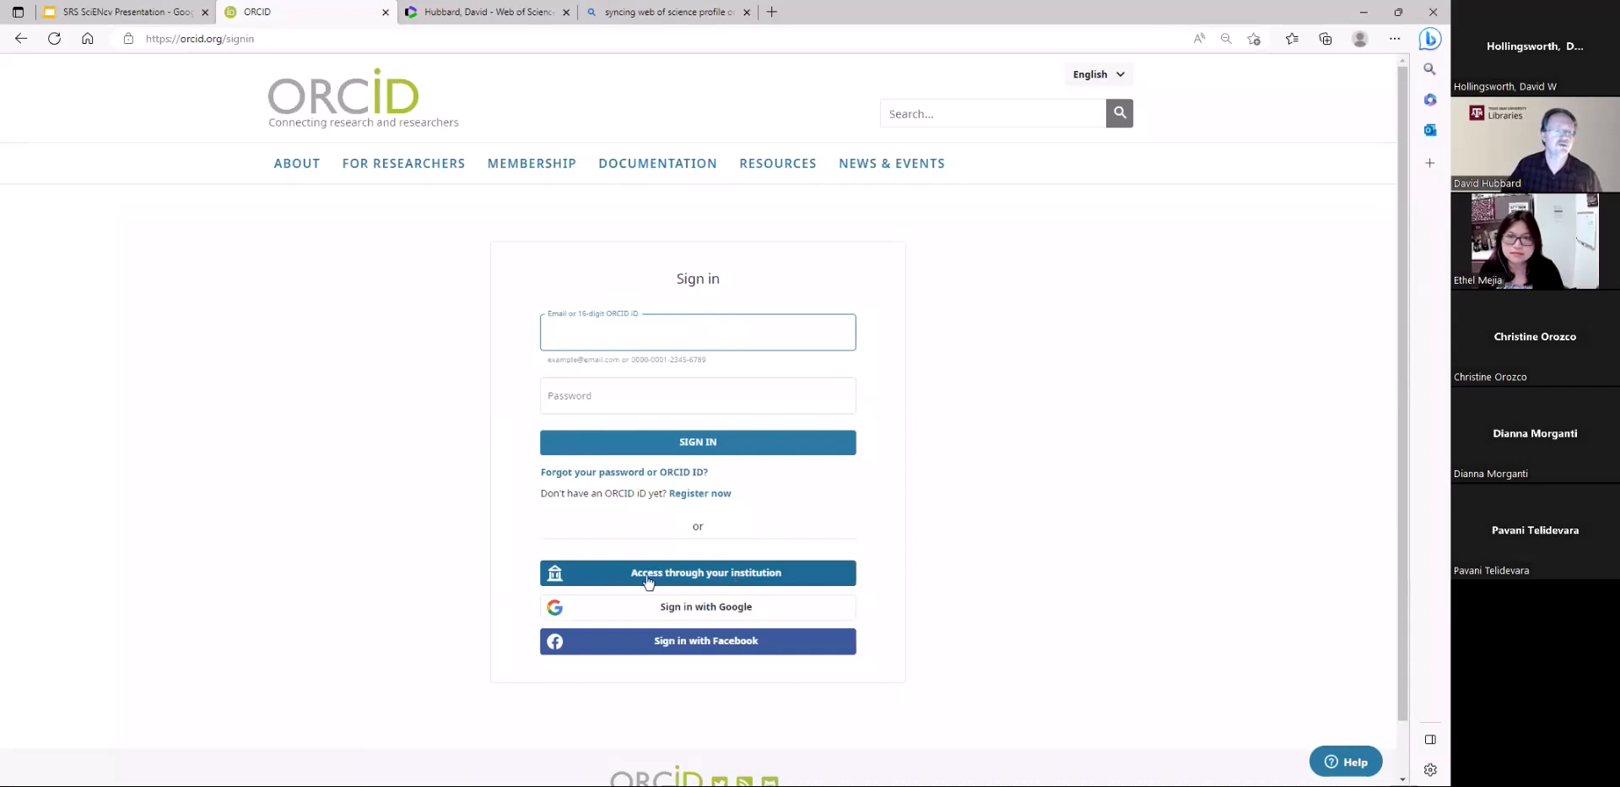
left_click(738, 573)
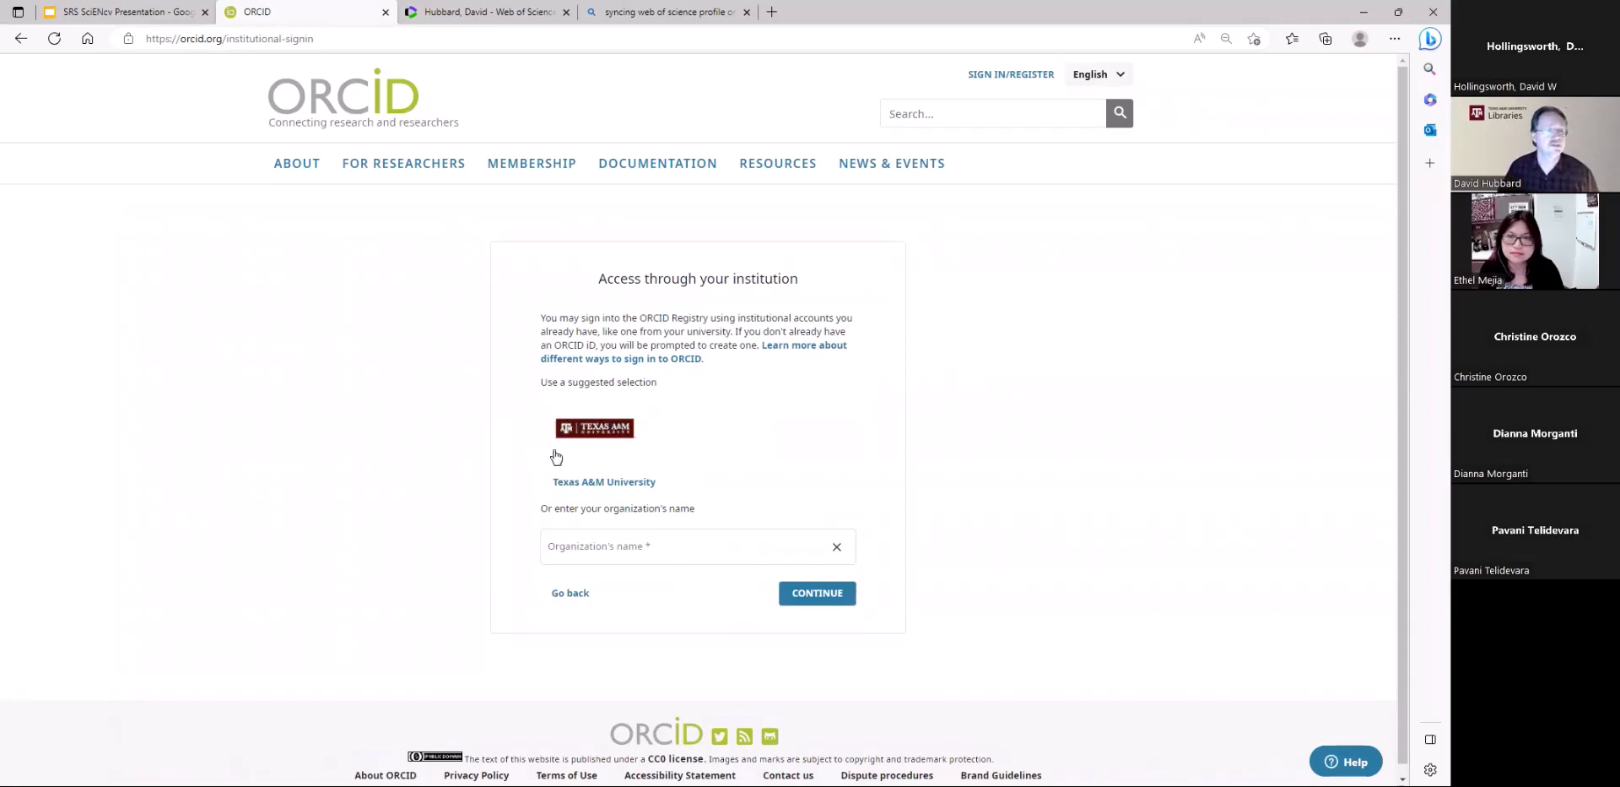
left_click(582, 547)
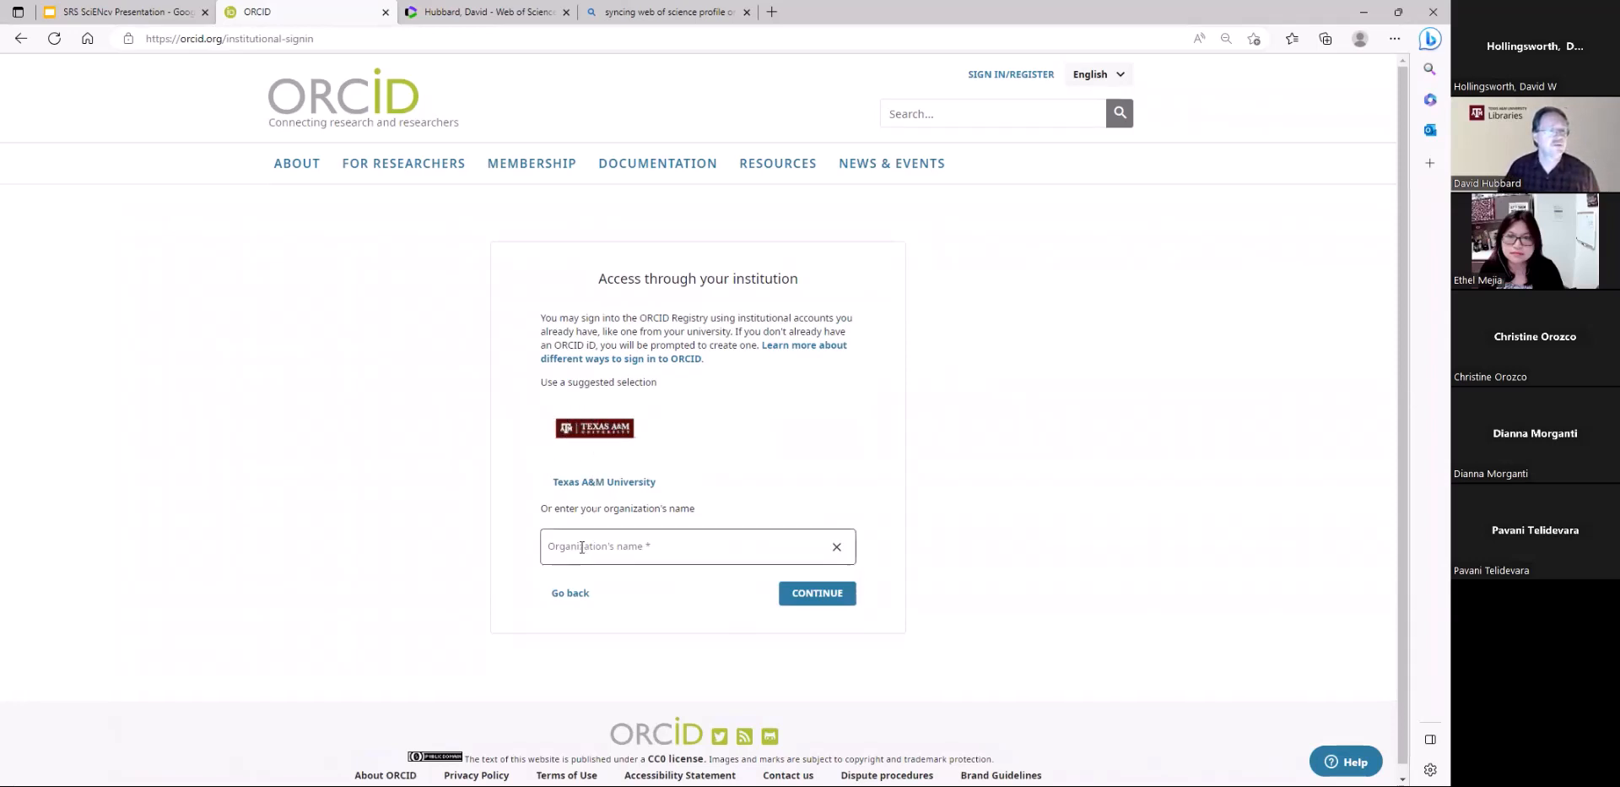
type("texas")
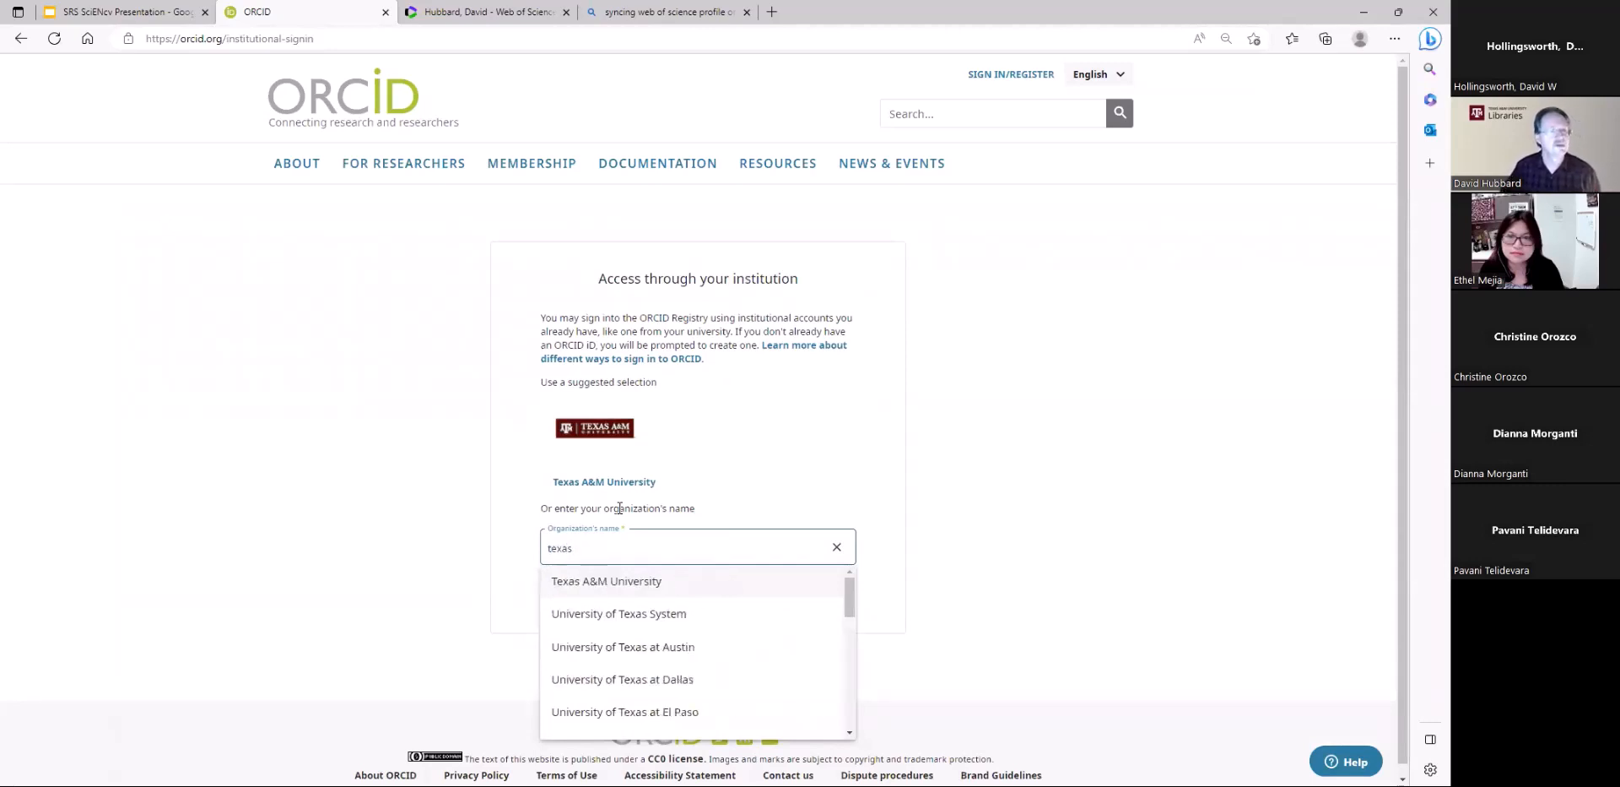
left_click(613, 588)
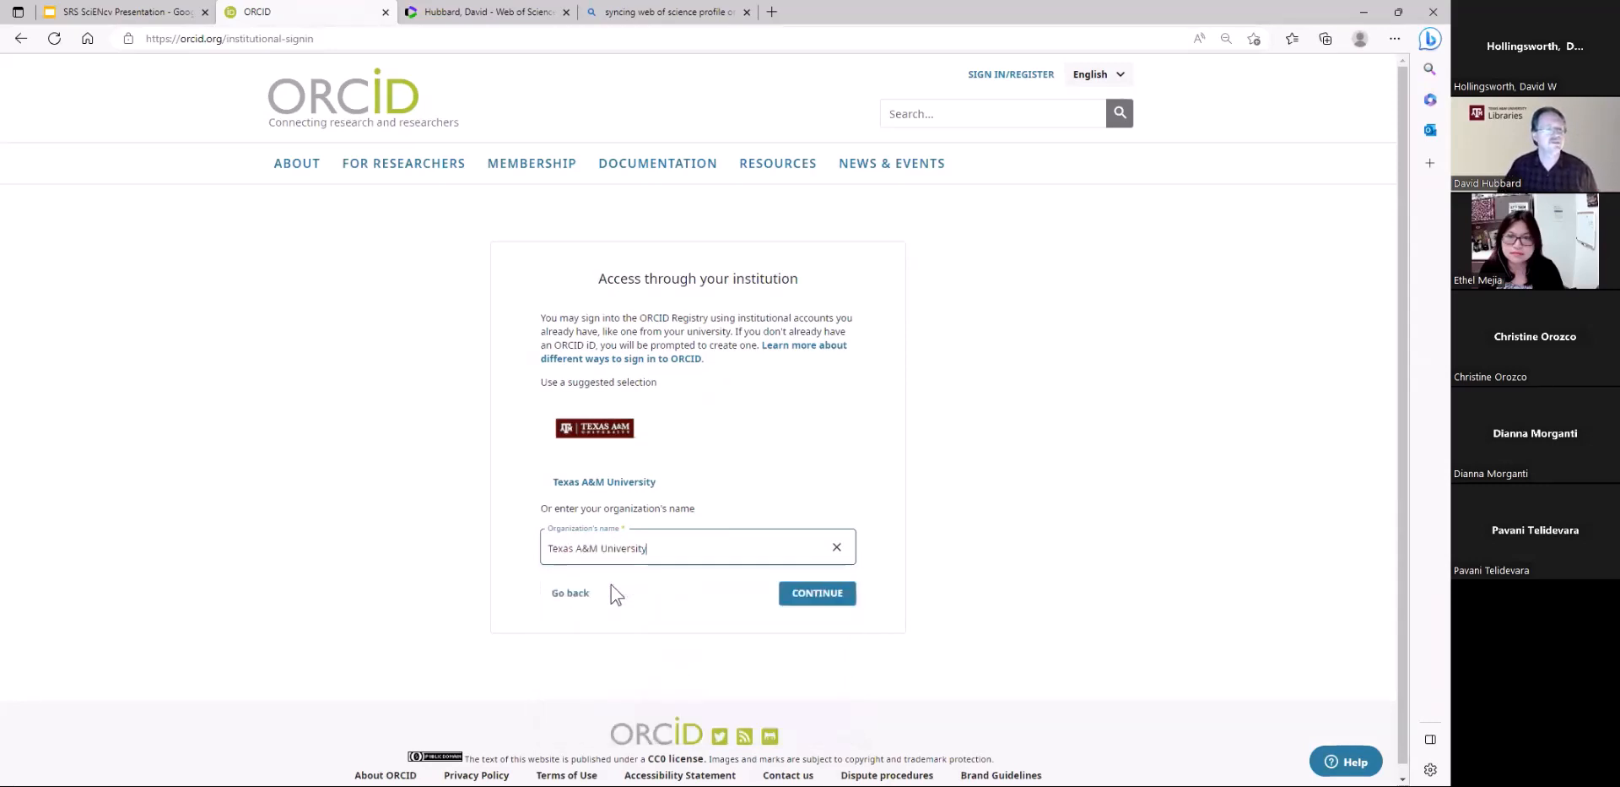
left_click(817, 594)
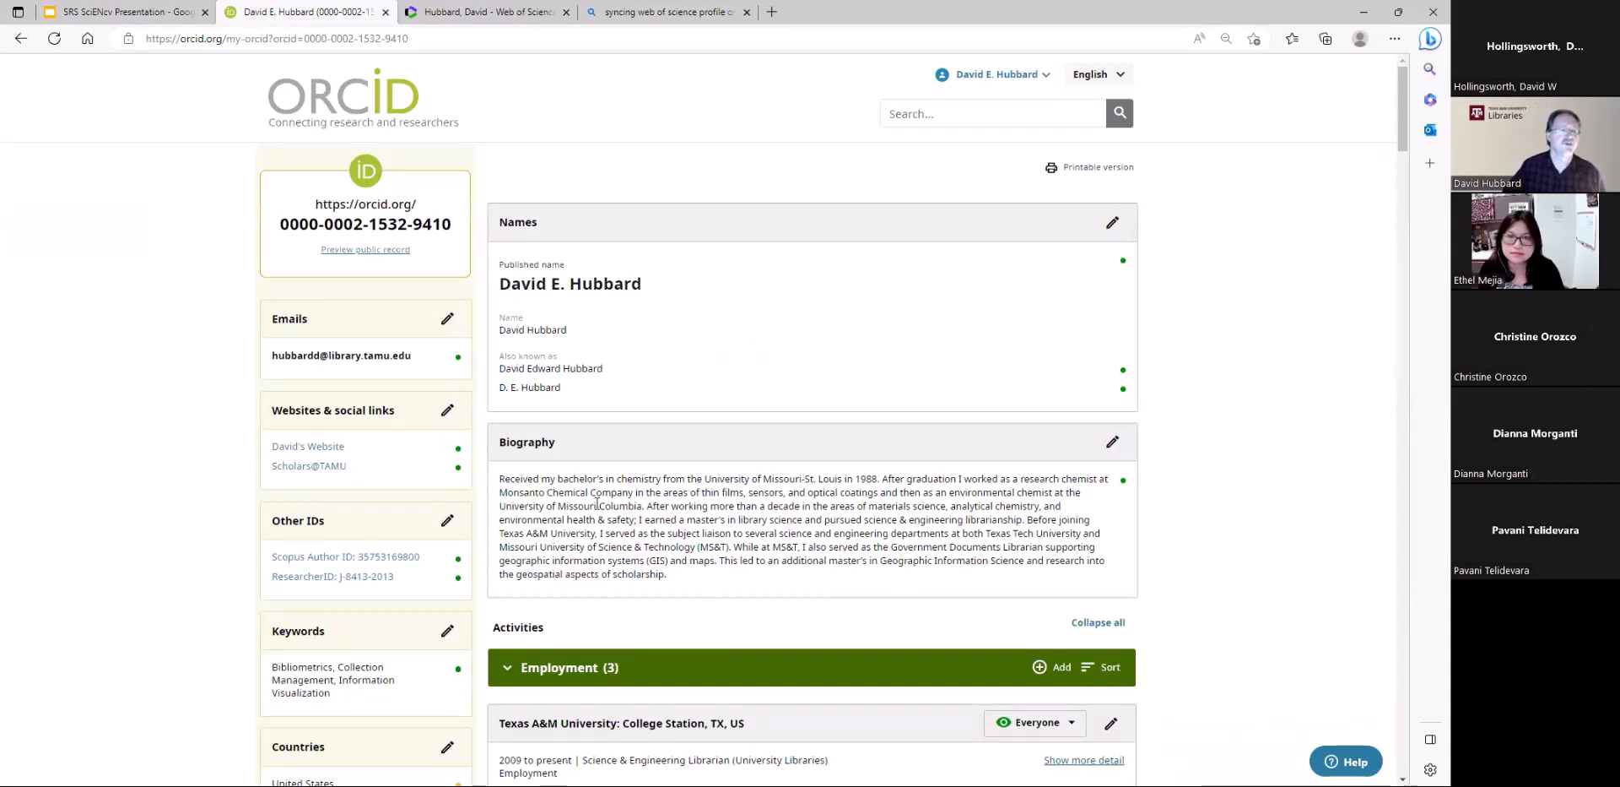
Open the biography for editing, review its visibility choices with Everyone kept, and cancel the edit
left_click(1119, 447)
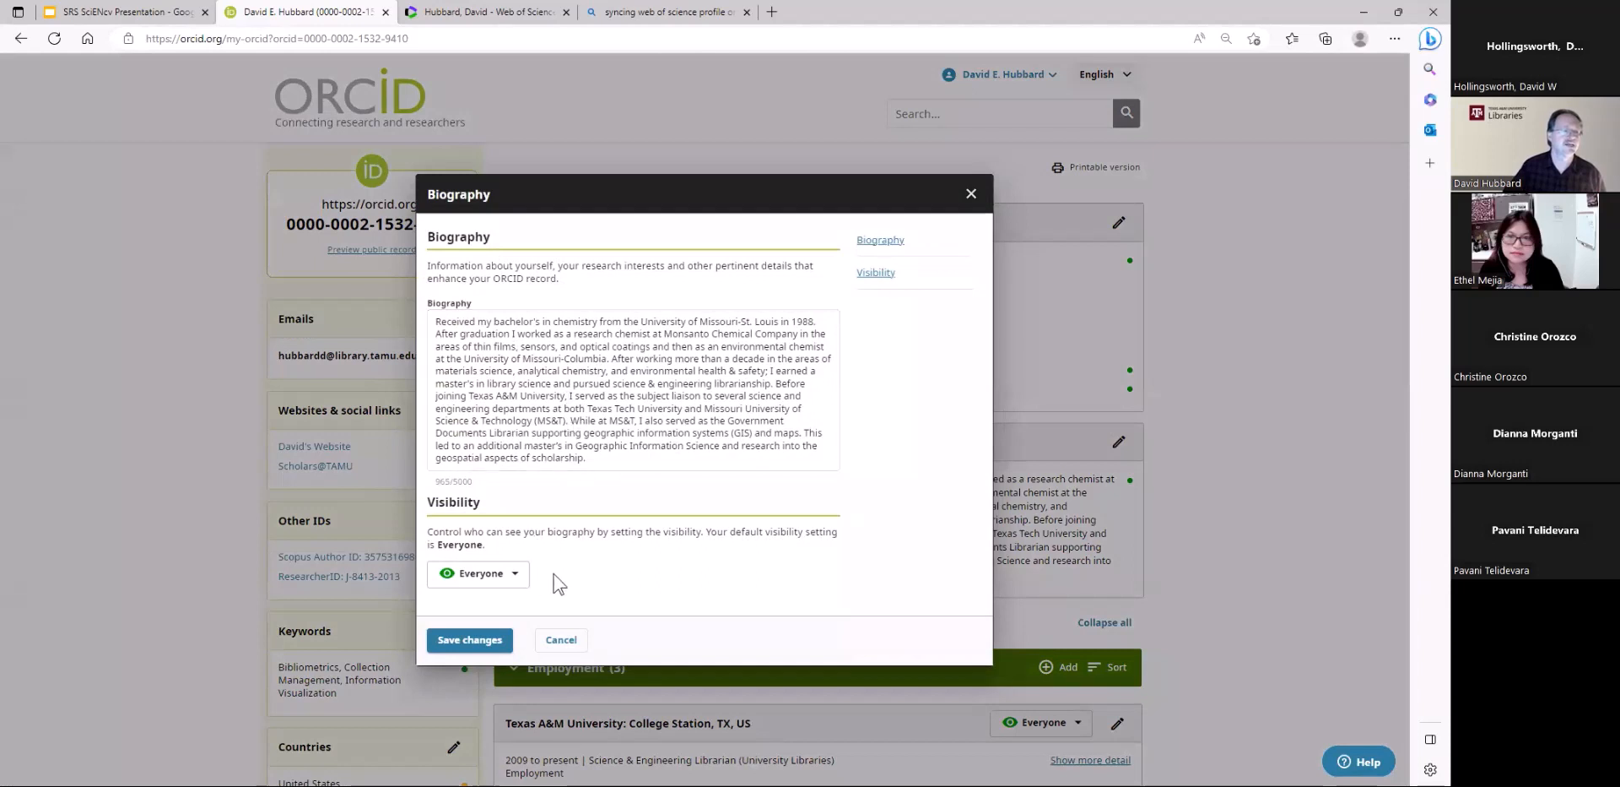
left_click(514, 576)
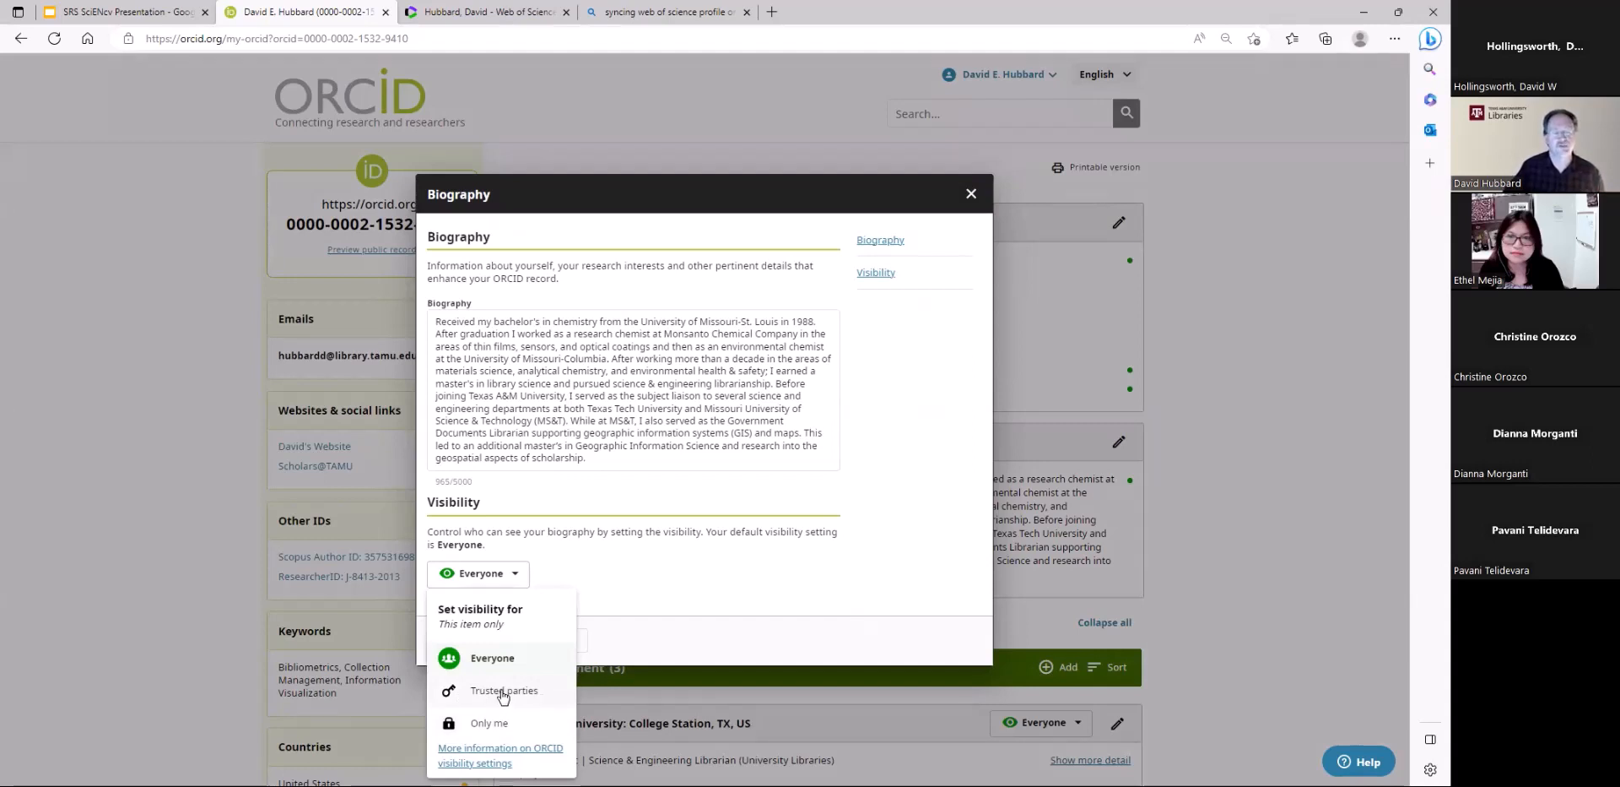
left_click(482, 664)
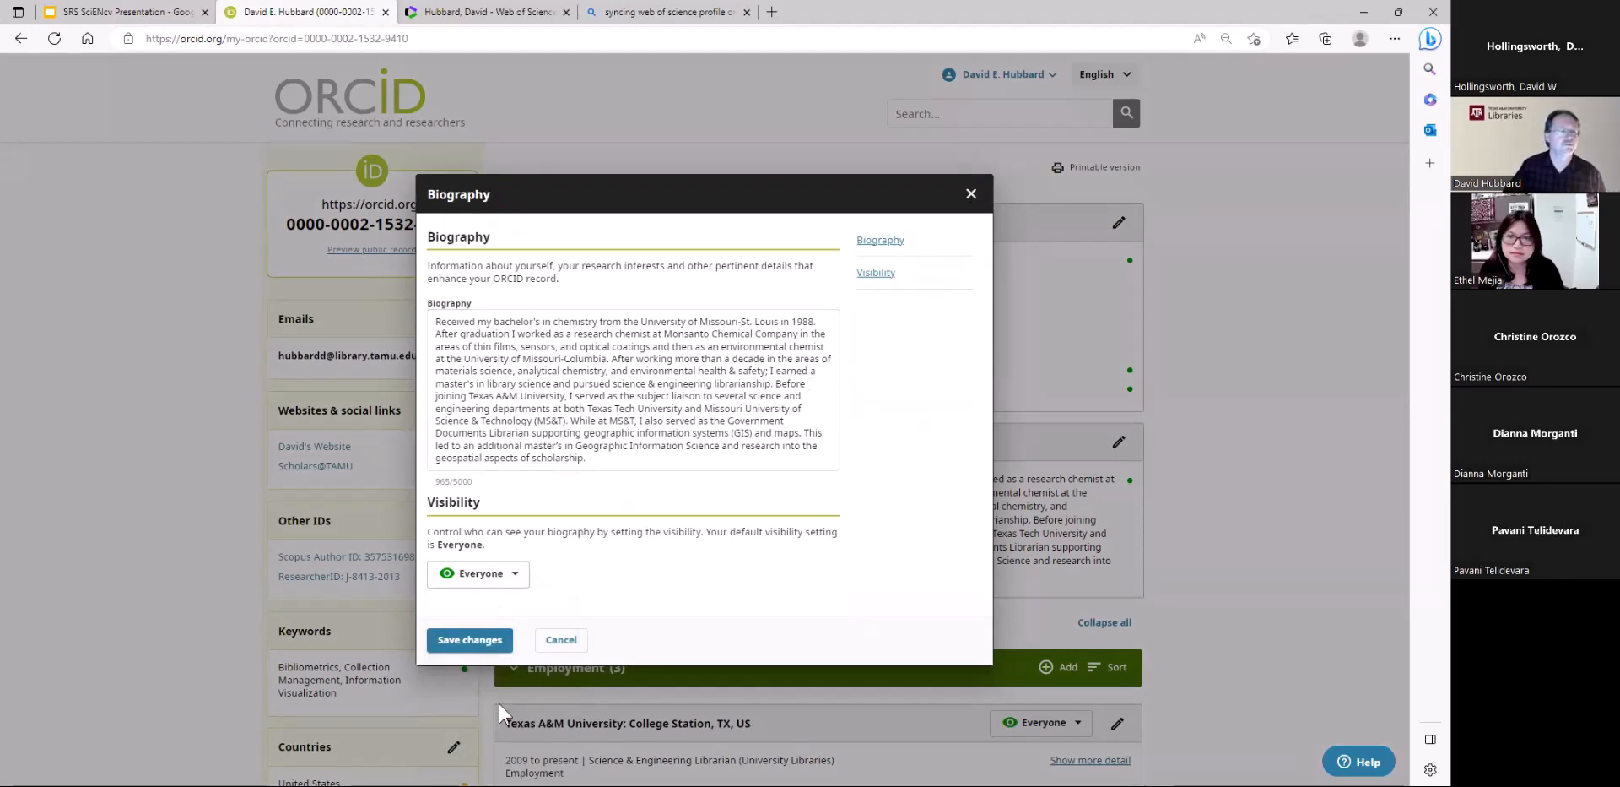
left_click(561, 641)
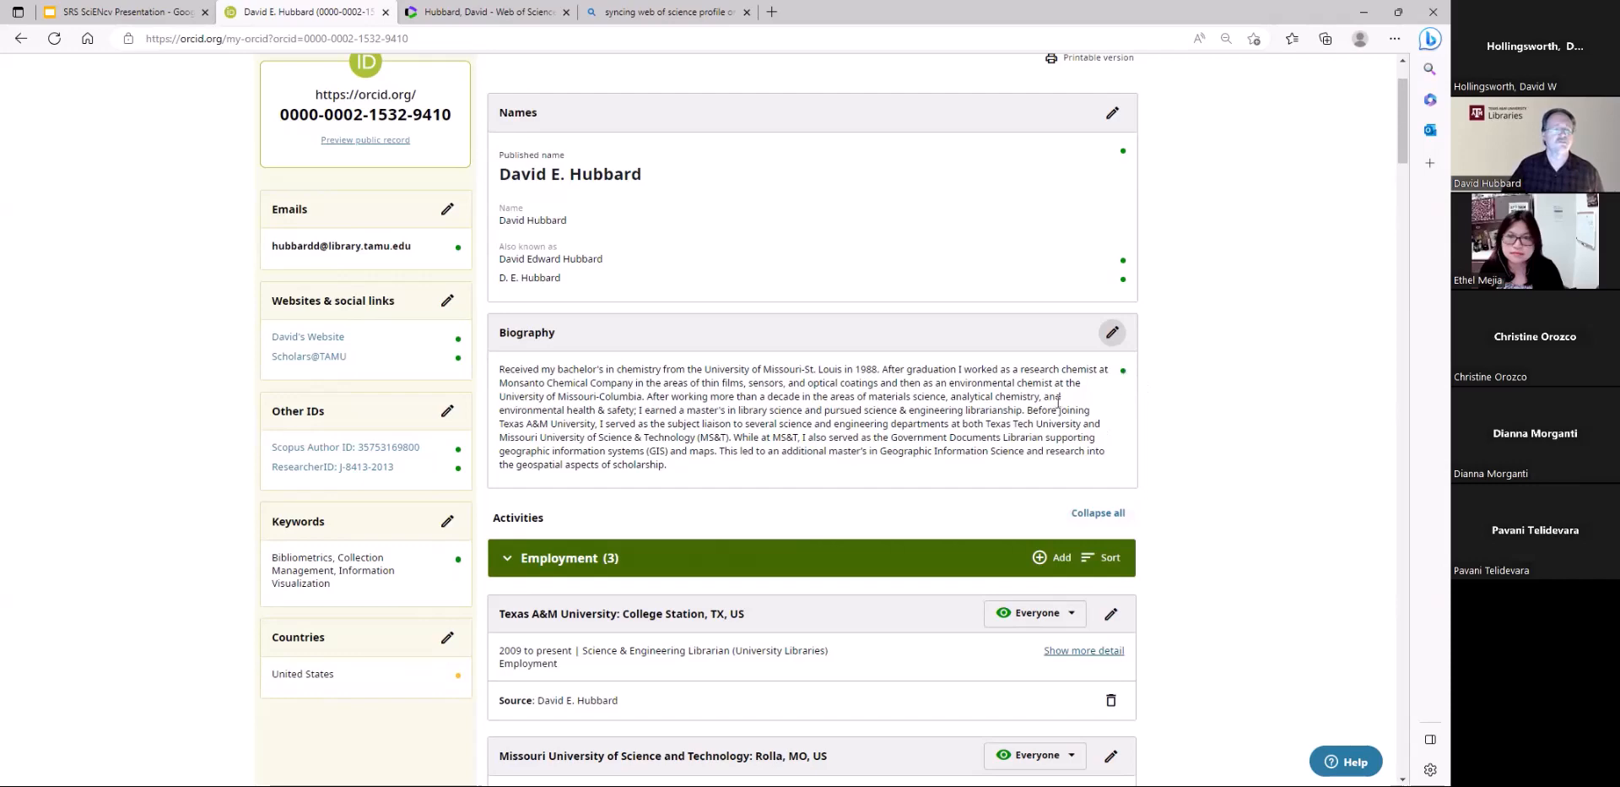
Look through the record from employment and education to works, and check the options for adding membership and service entries
scroll(1059, 402, "down", 3)
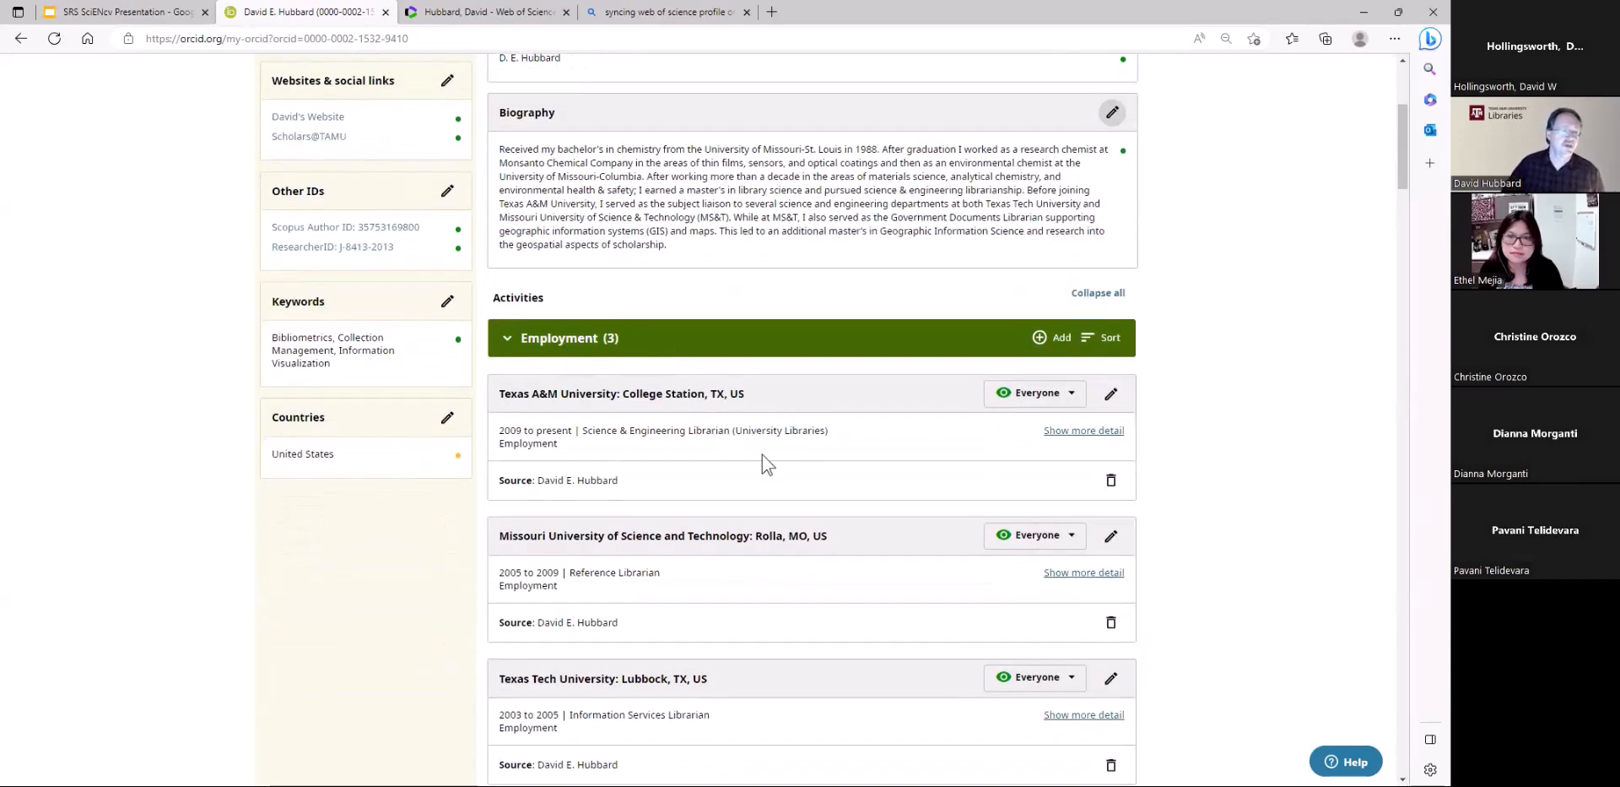
scroll(750, 469, "up", 5)
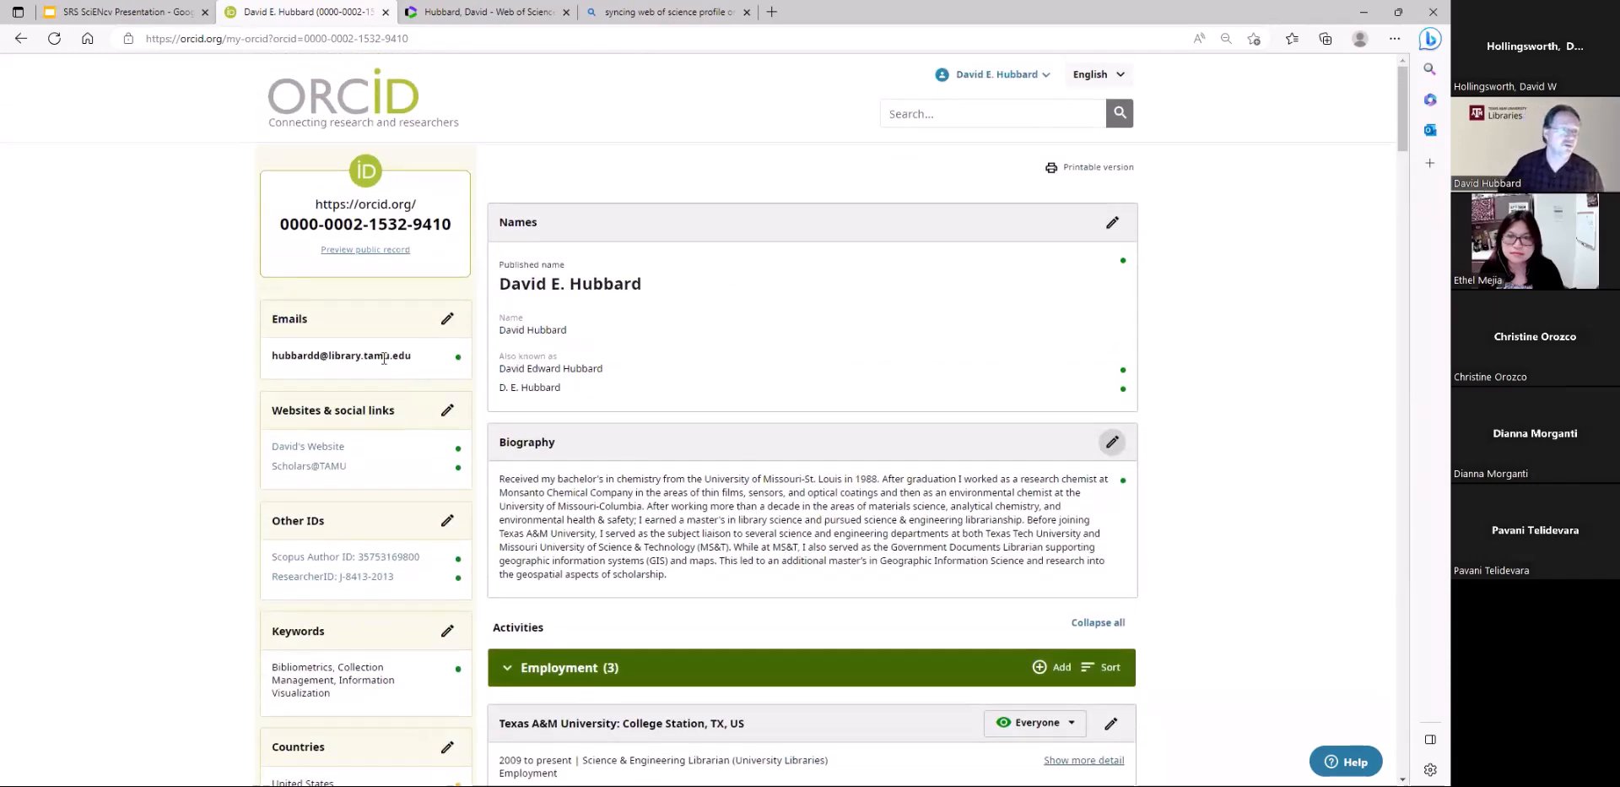
scroll(778, 568, "down", 5)
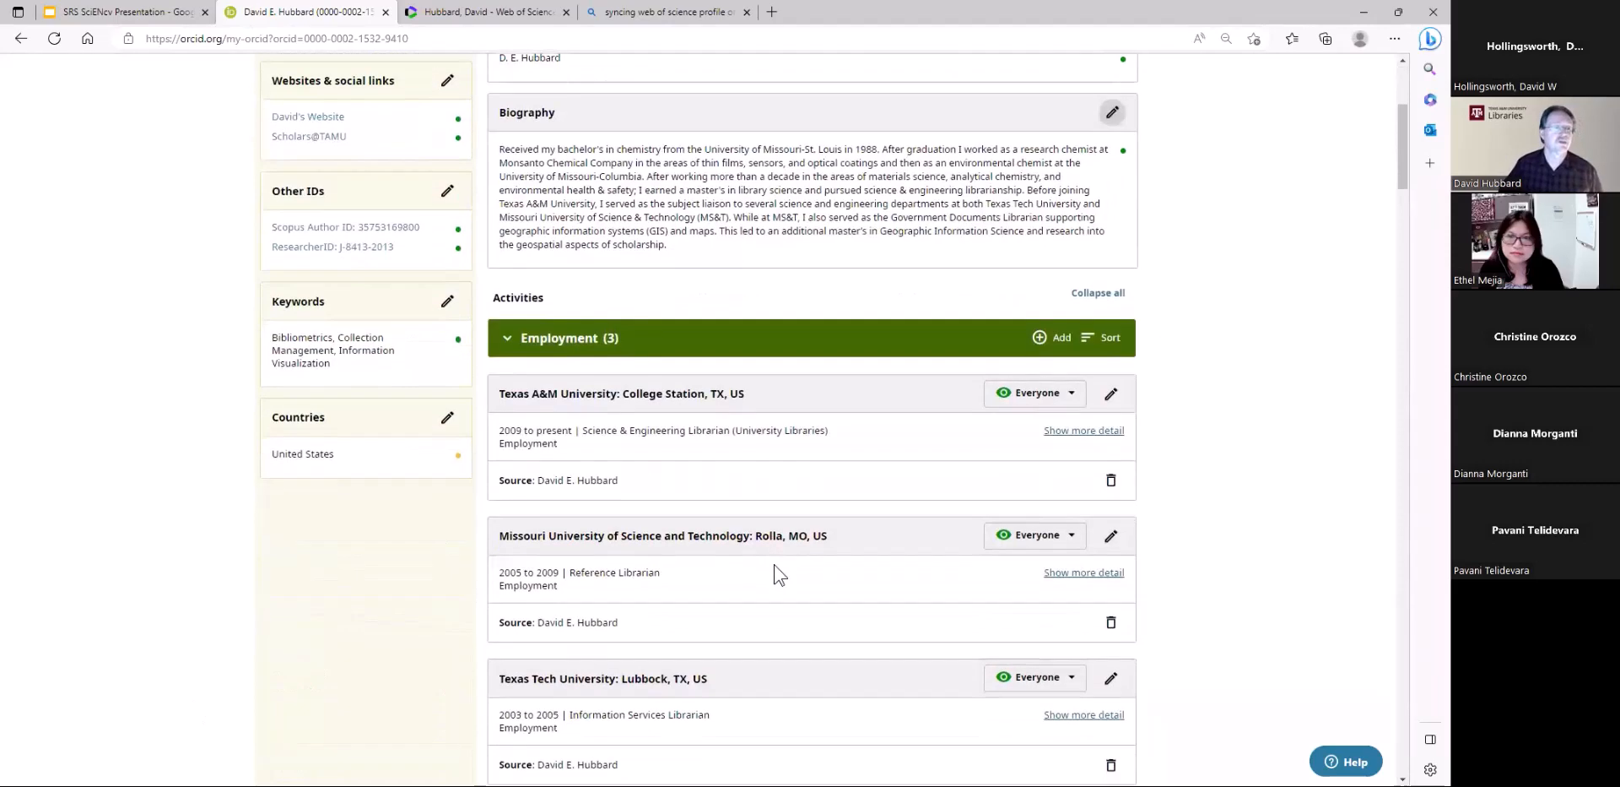
scroll(775, 567, "down", 2)
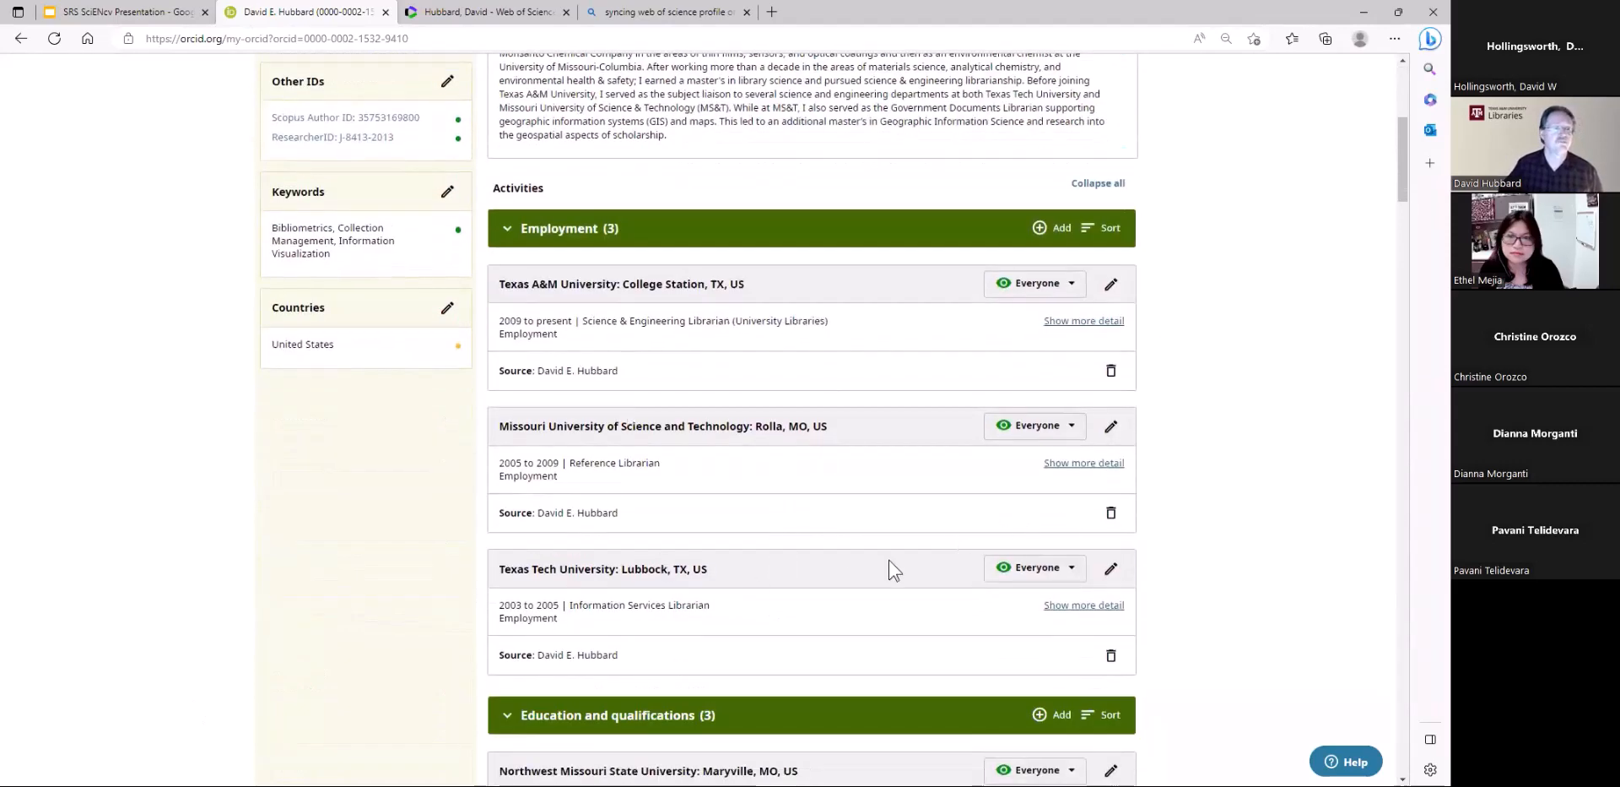
scroll(889, 560, "down", 10)
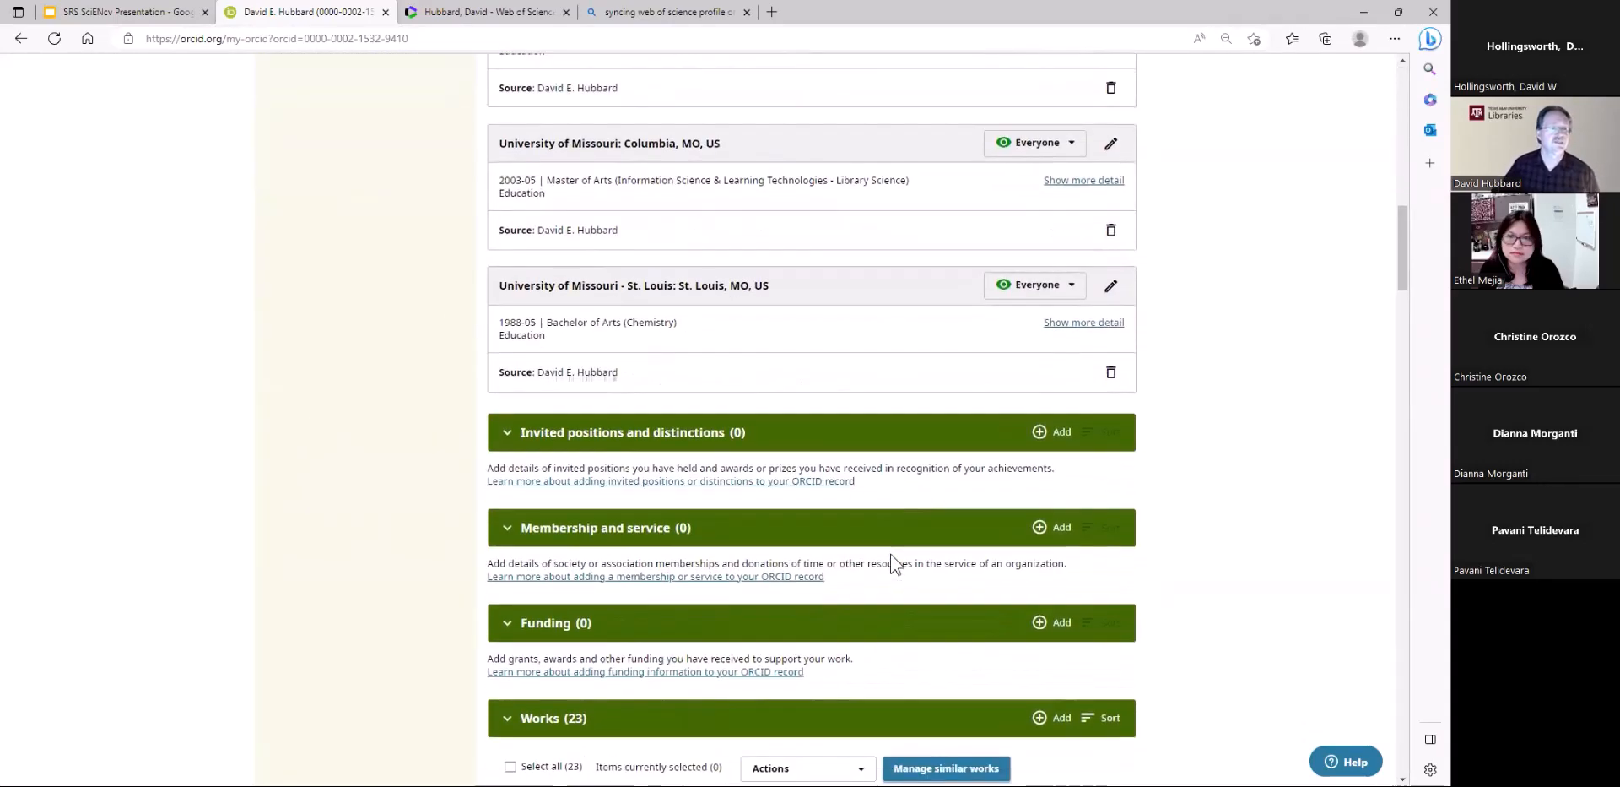
scroll(891, 554, "down", 3)
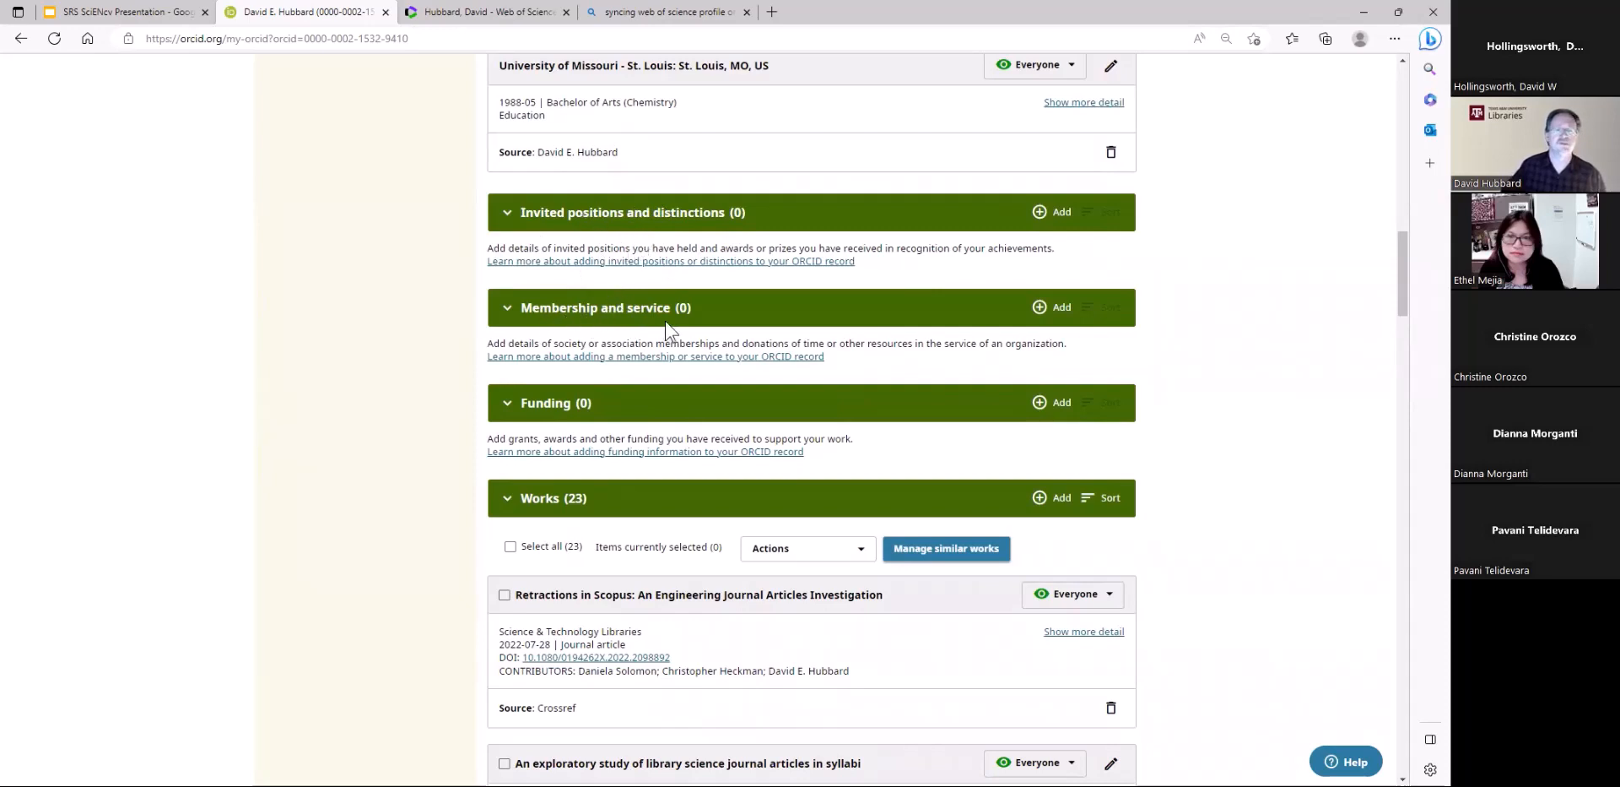
left_click(1060, 310)
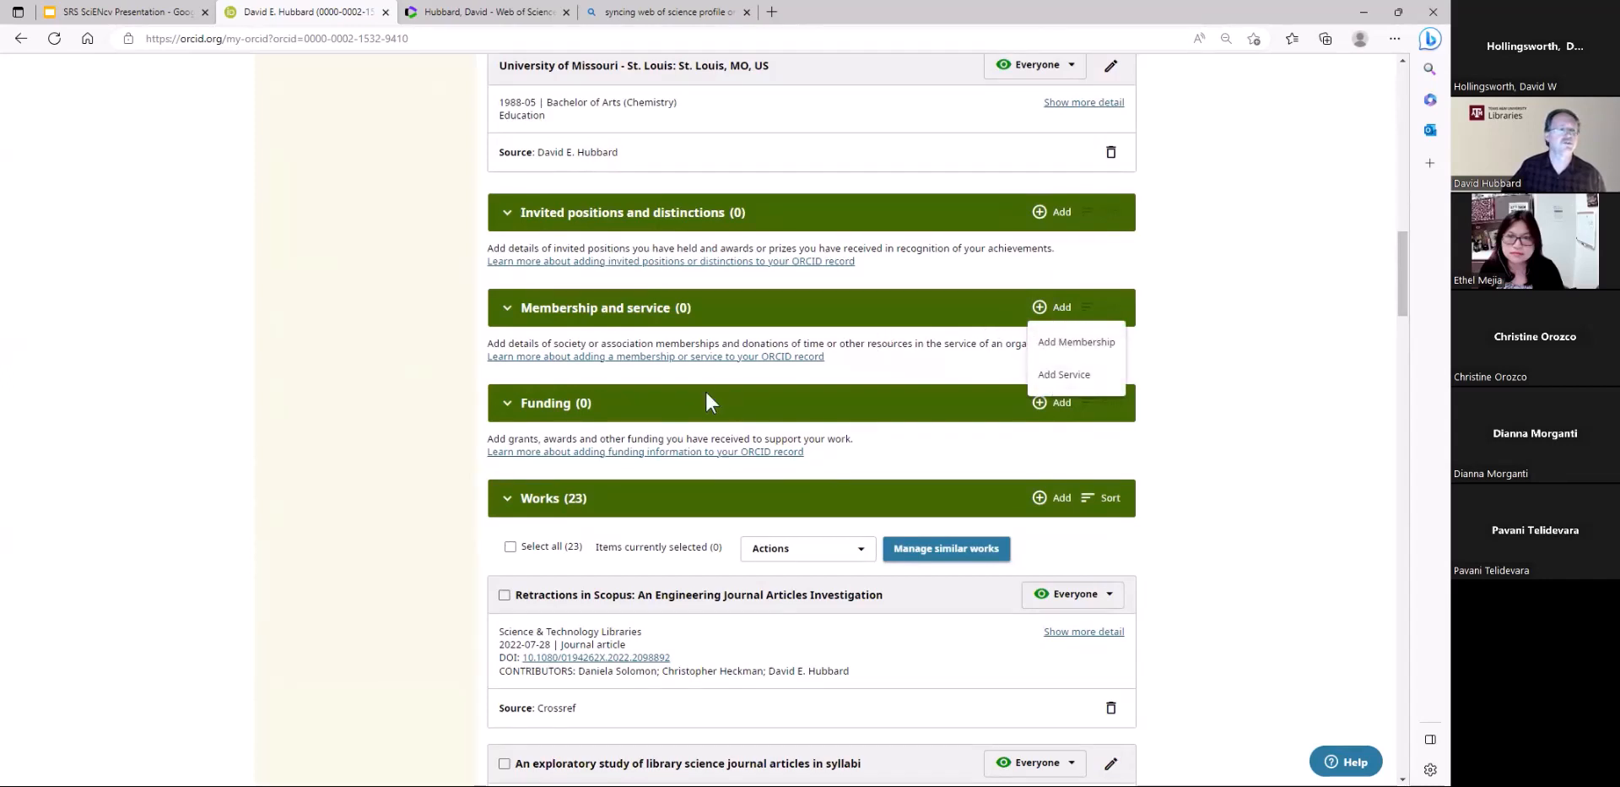
left_click(971, 430)
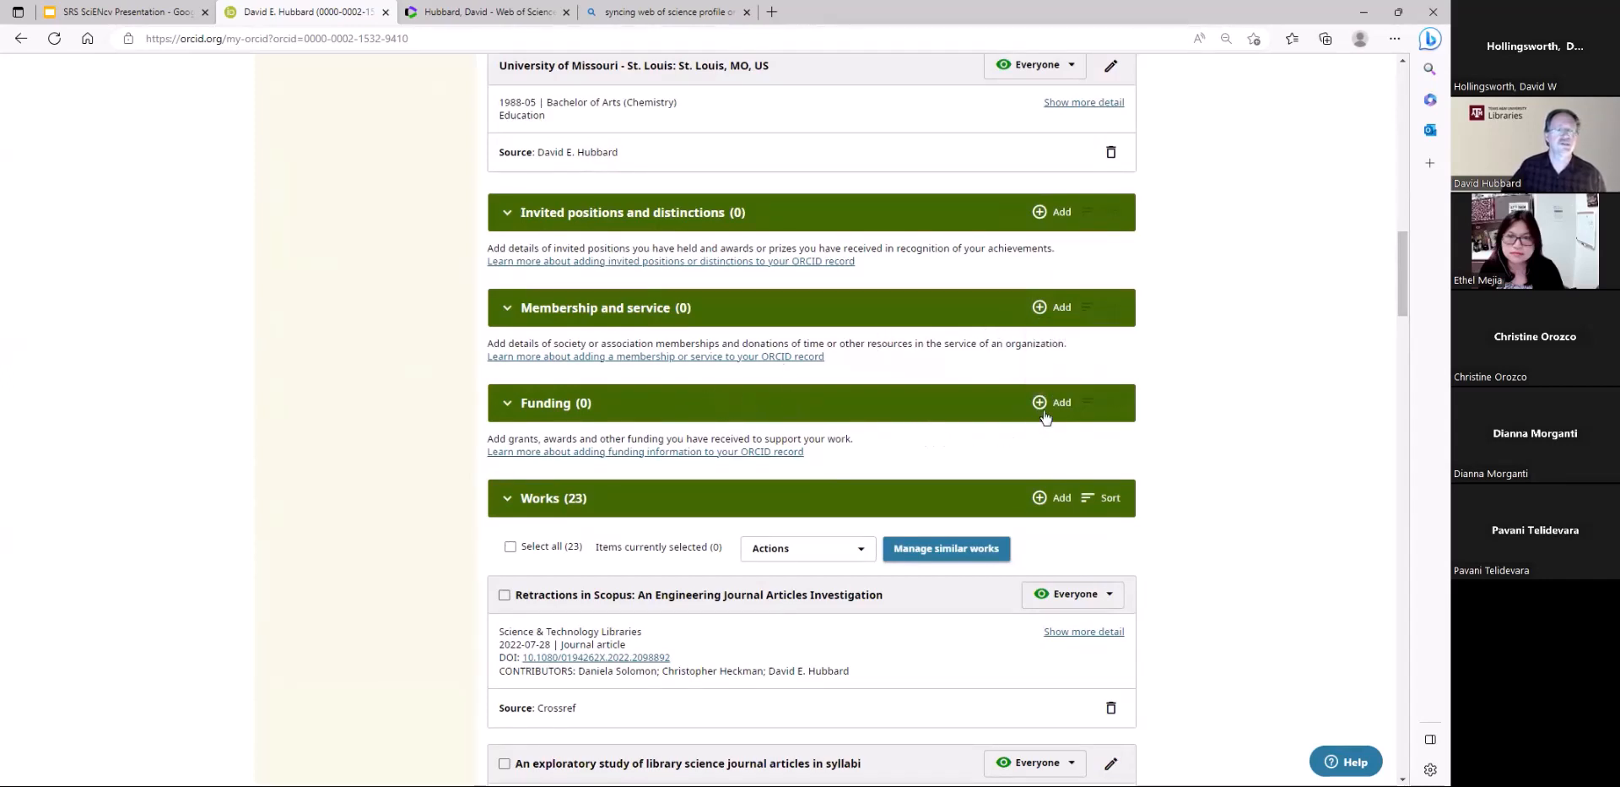
View the form for adding funding manually and close it without saving
left_click(1061, 406)
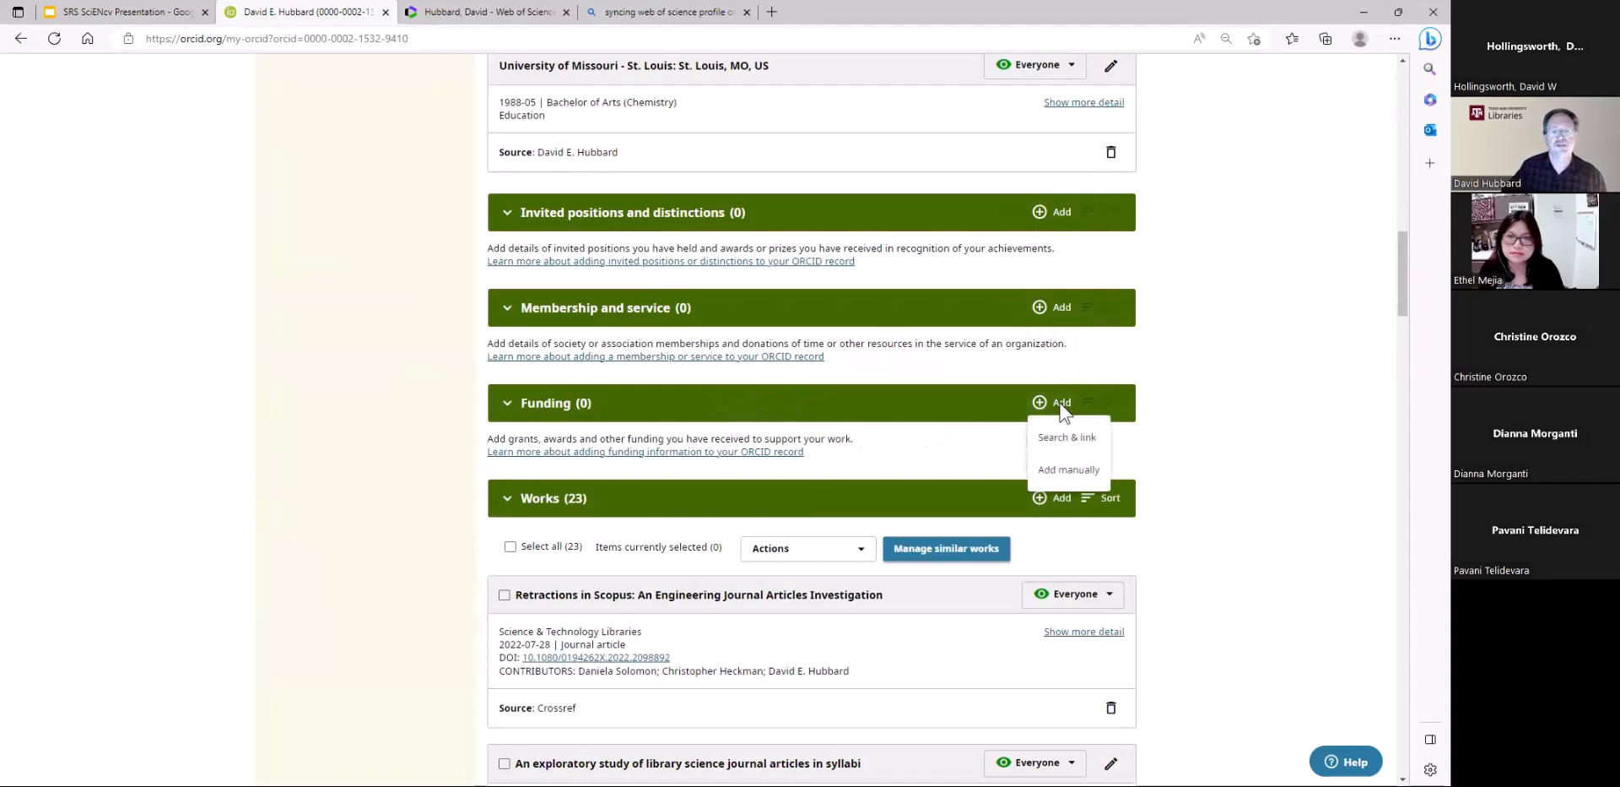
left_click(1061, 471)
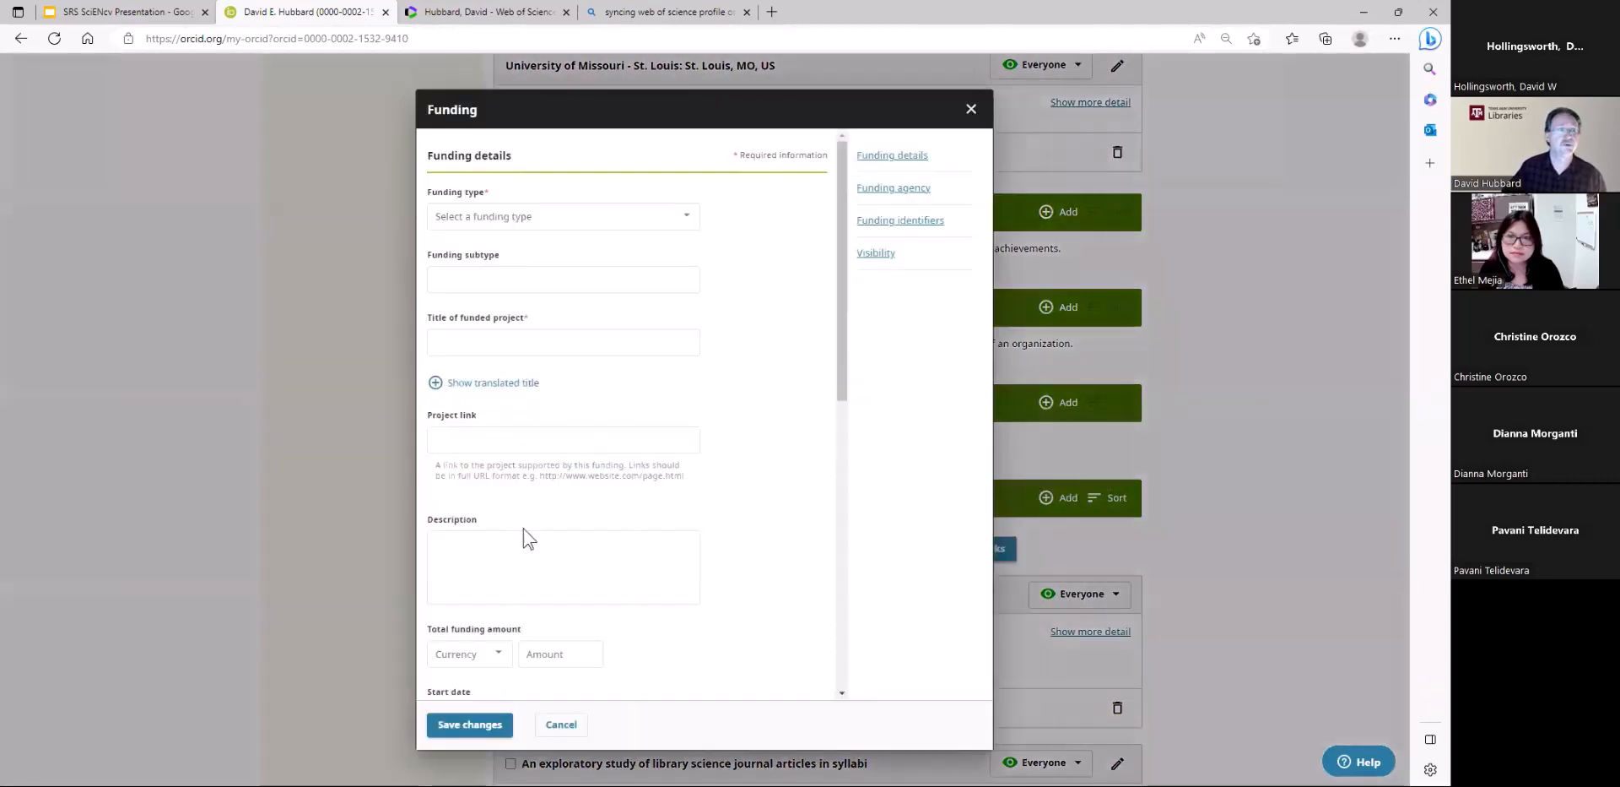
left_click(560, 725)
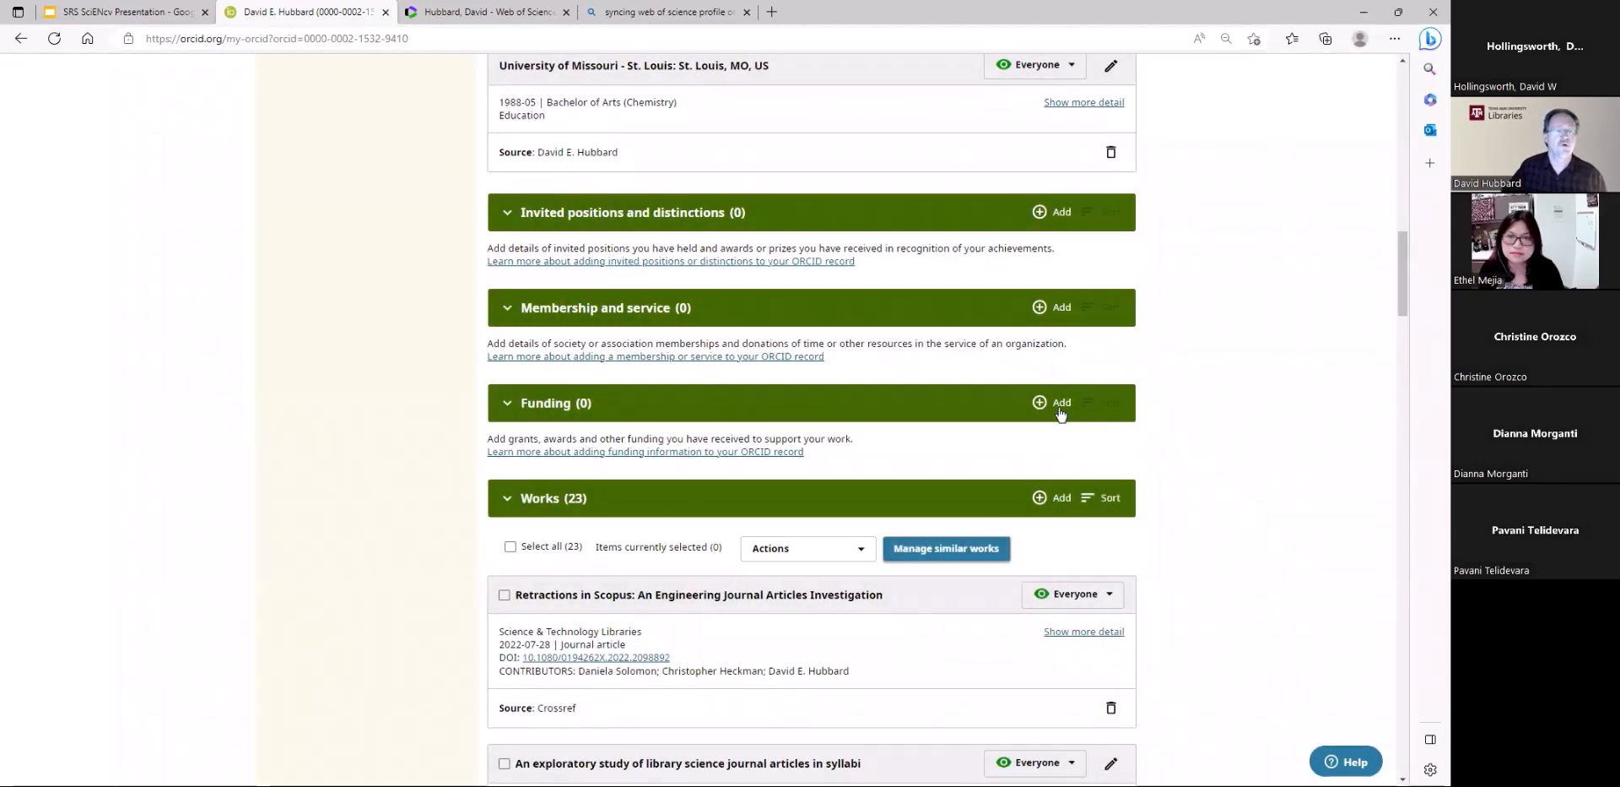
Try selecting both found grants in DimensionsWizard through the funding Search & link option, and close the wizard without submitting
left_click(1061, 405)
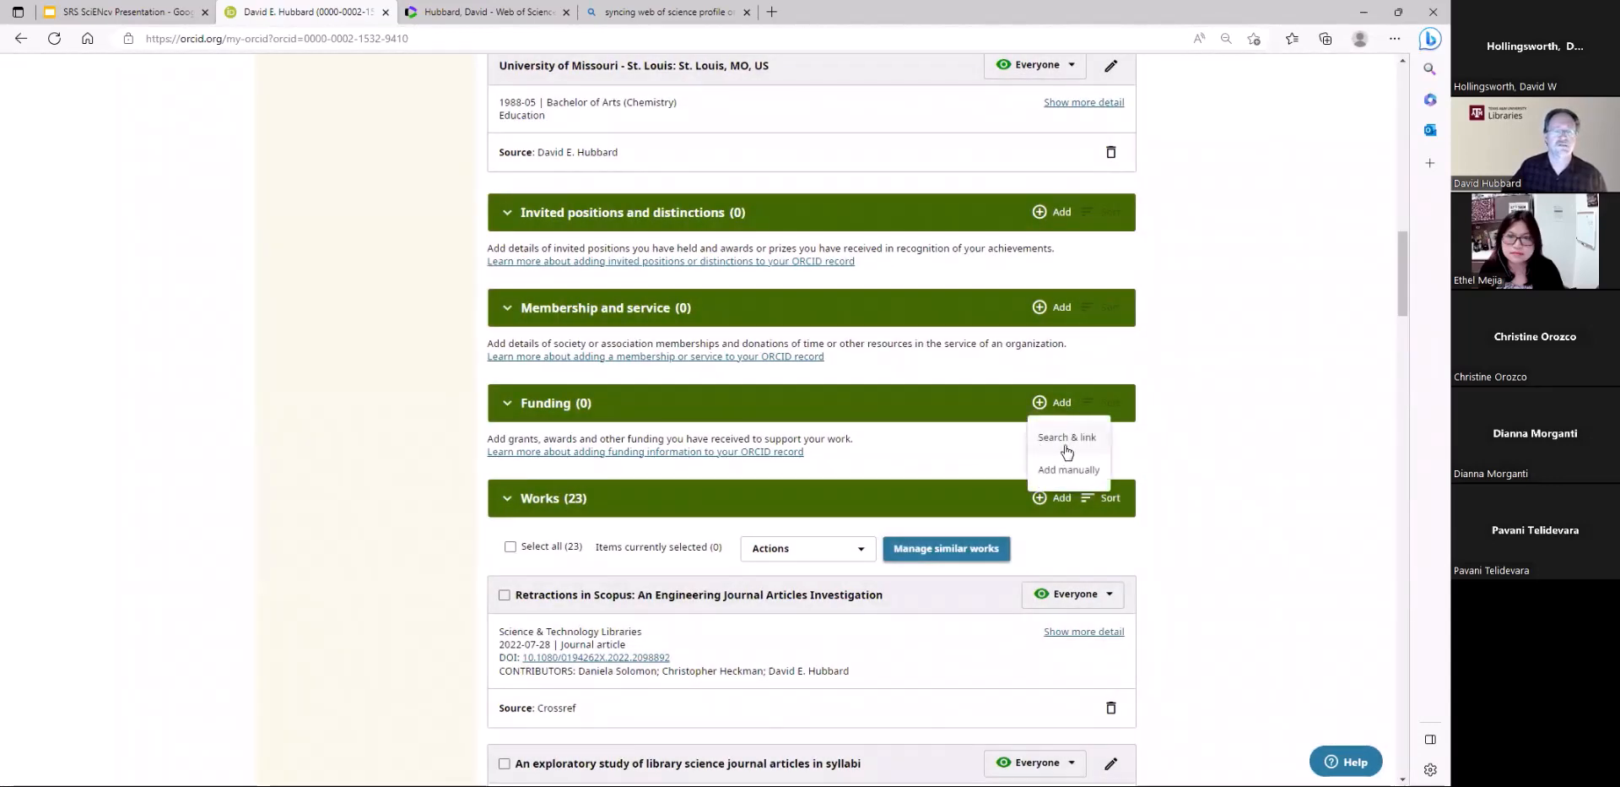
left_click(1068, 439)
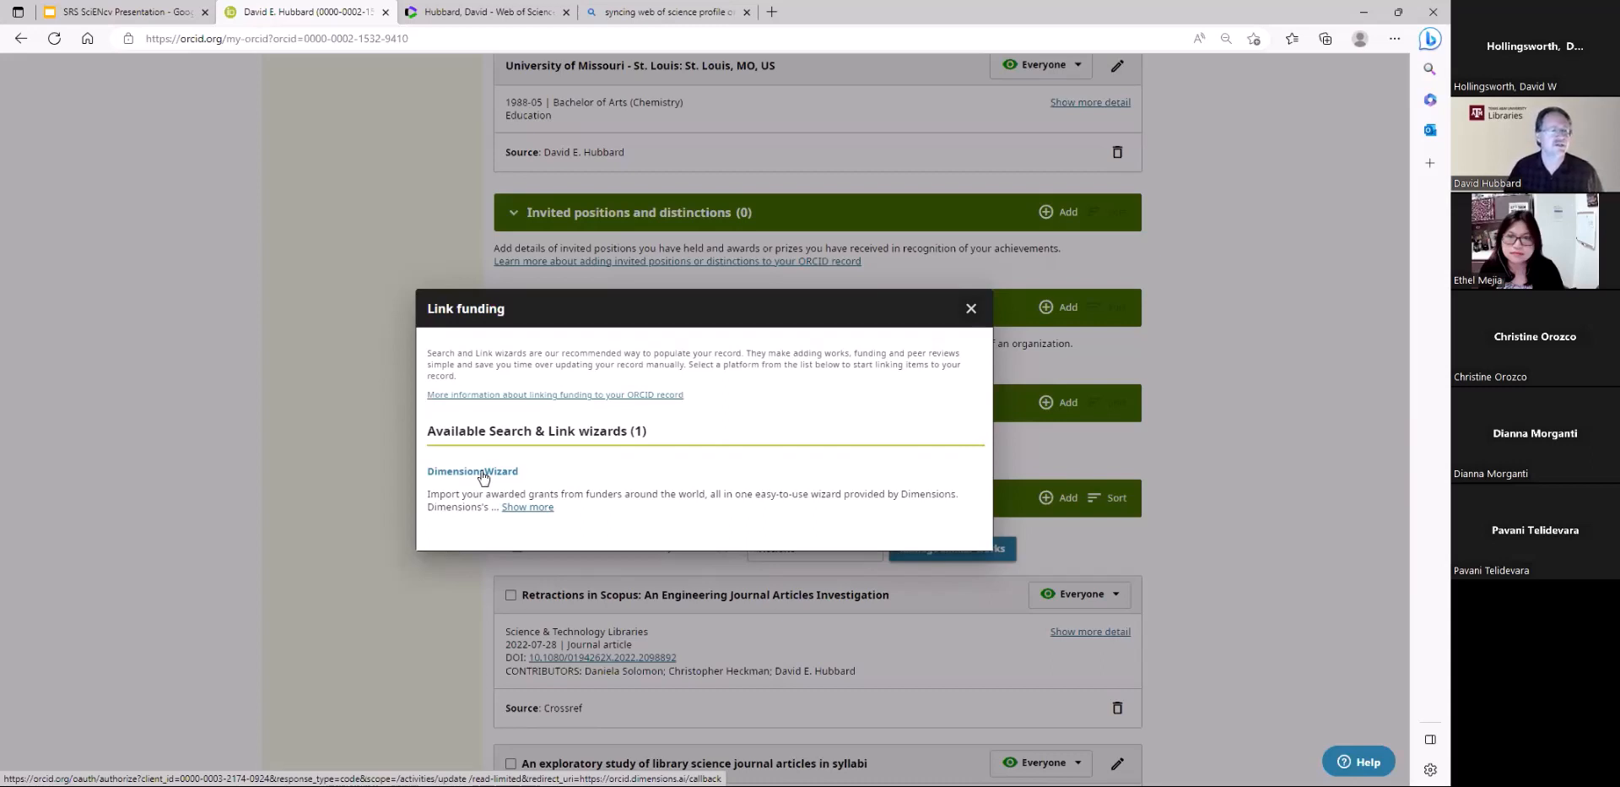
left_click(483, 474)
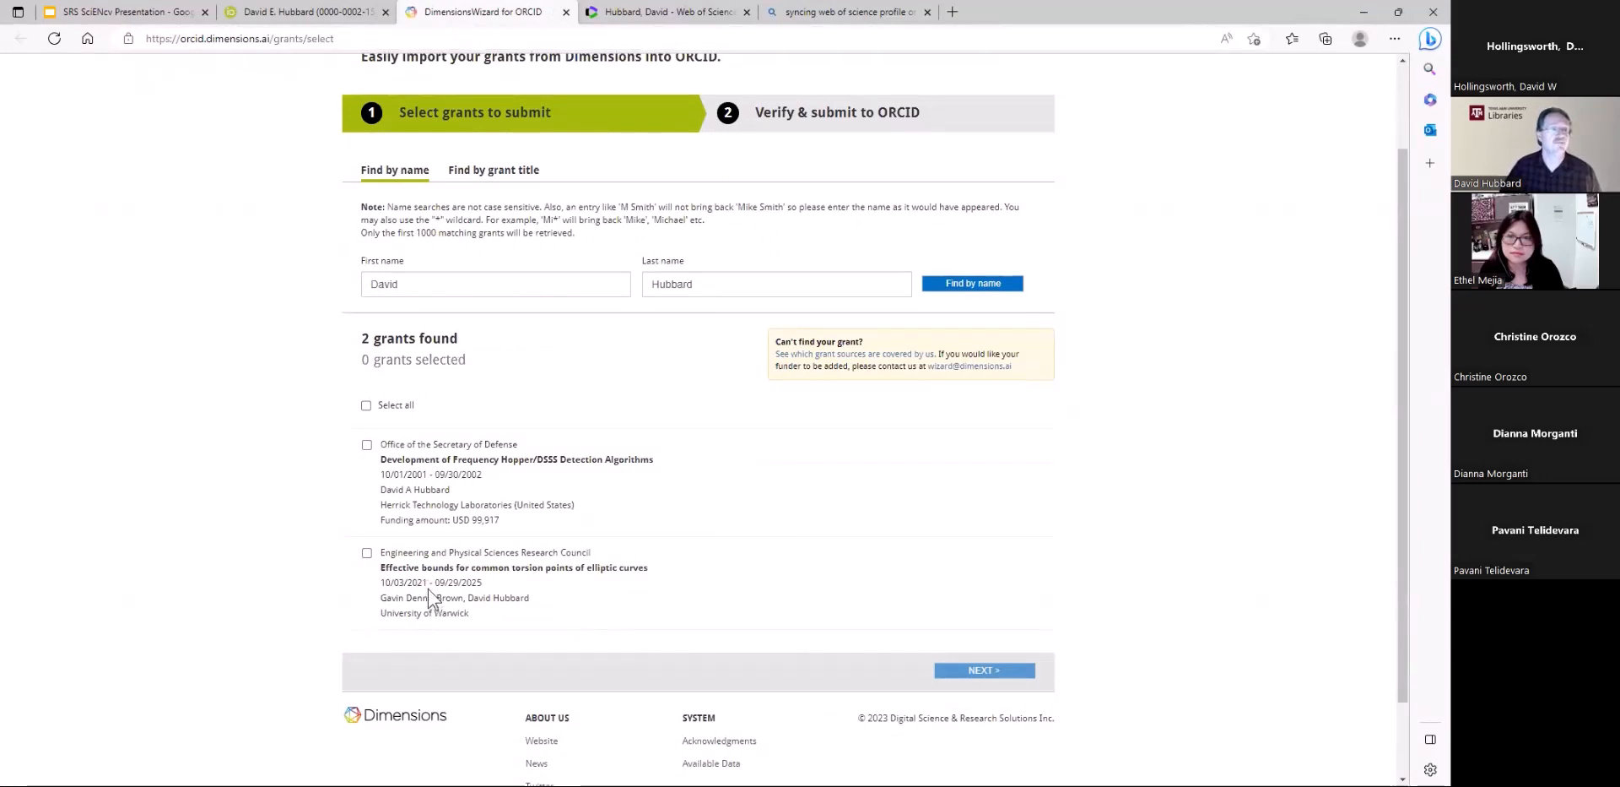
left_click(367, 445)
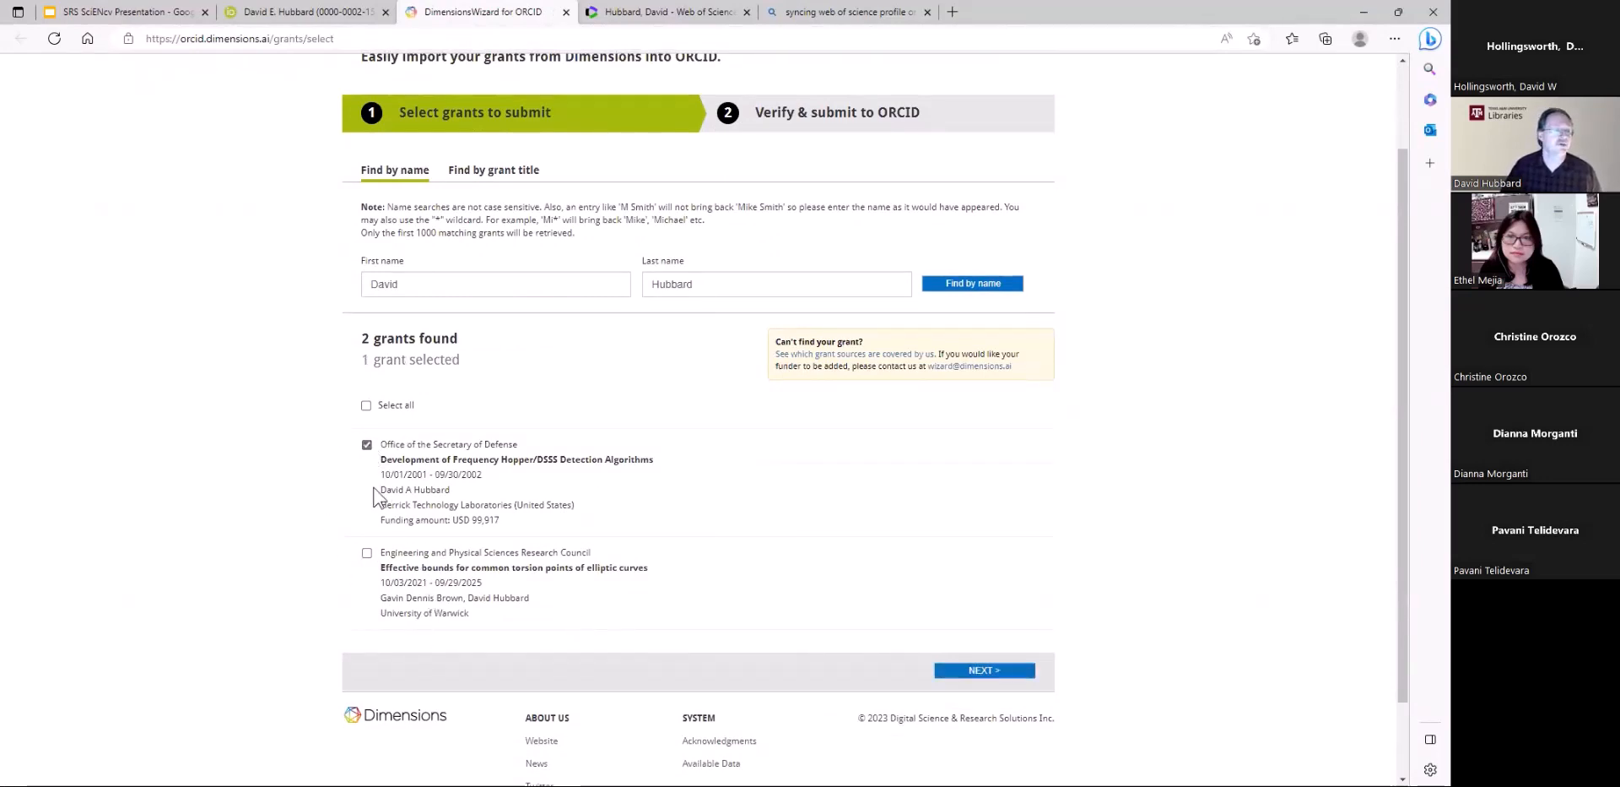
left_click(368, 554)
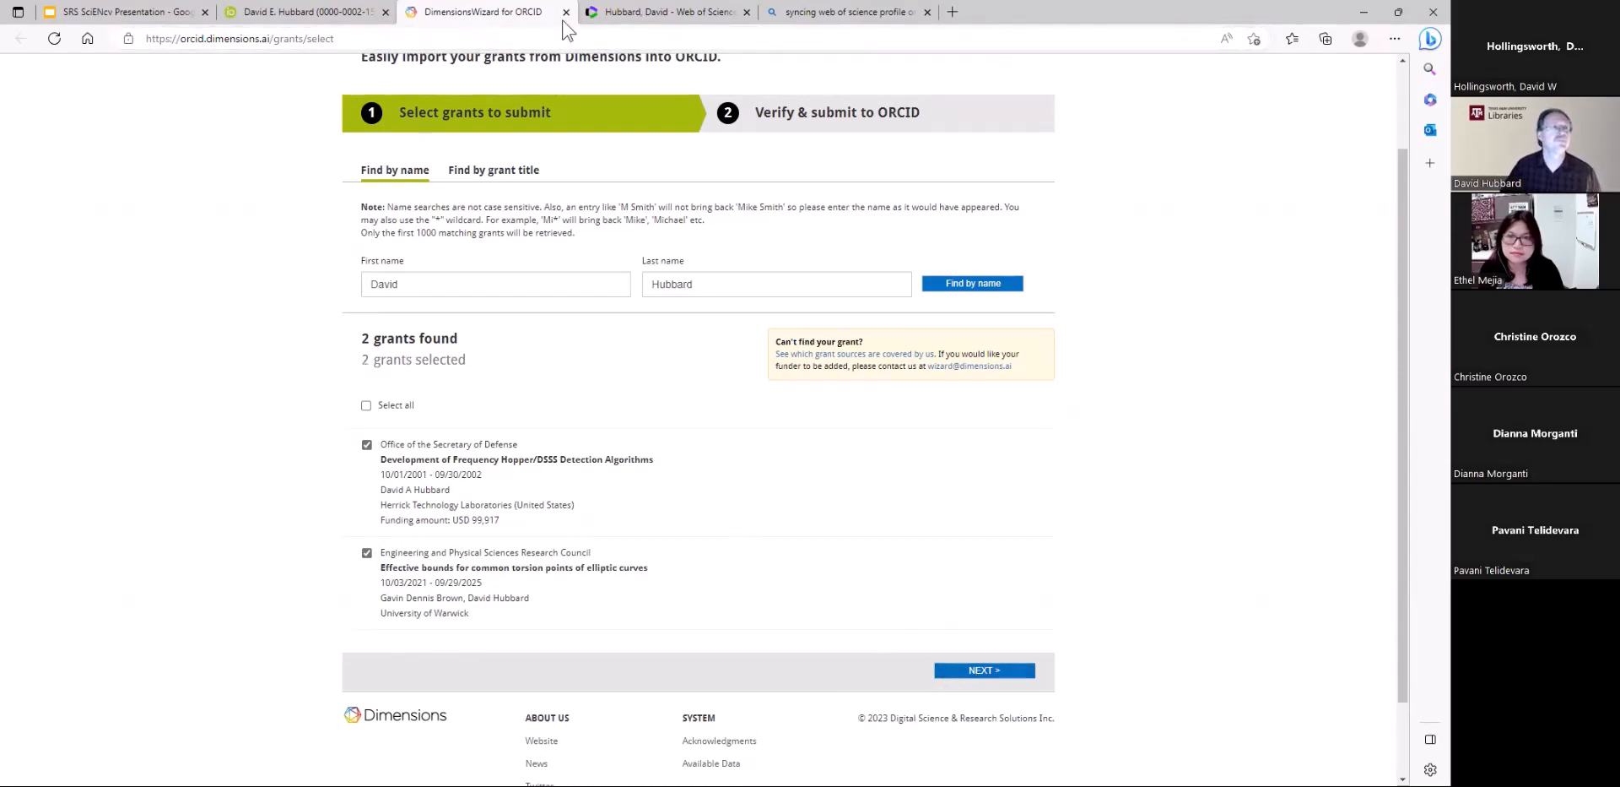
key("ctrl+w")
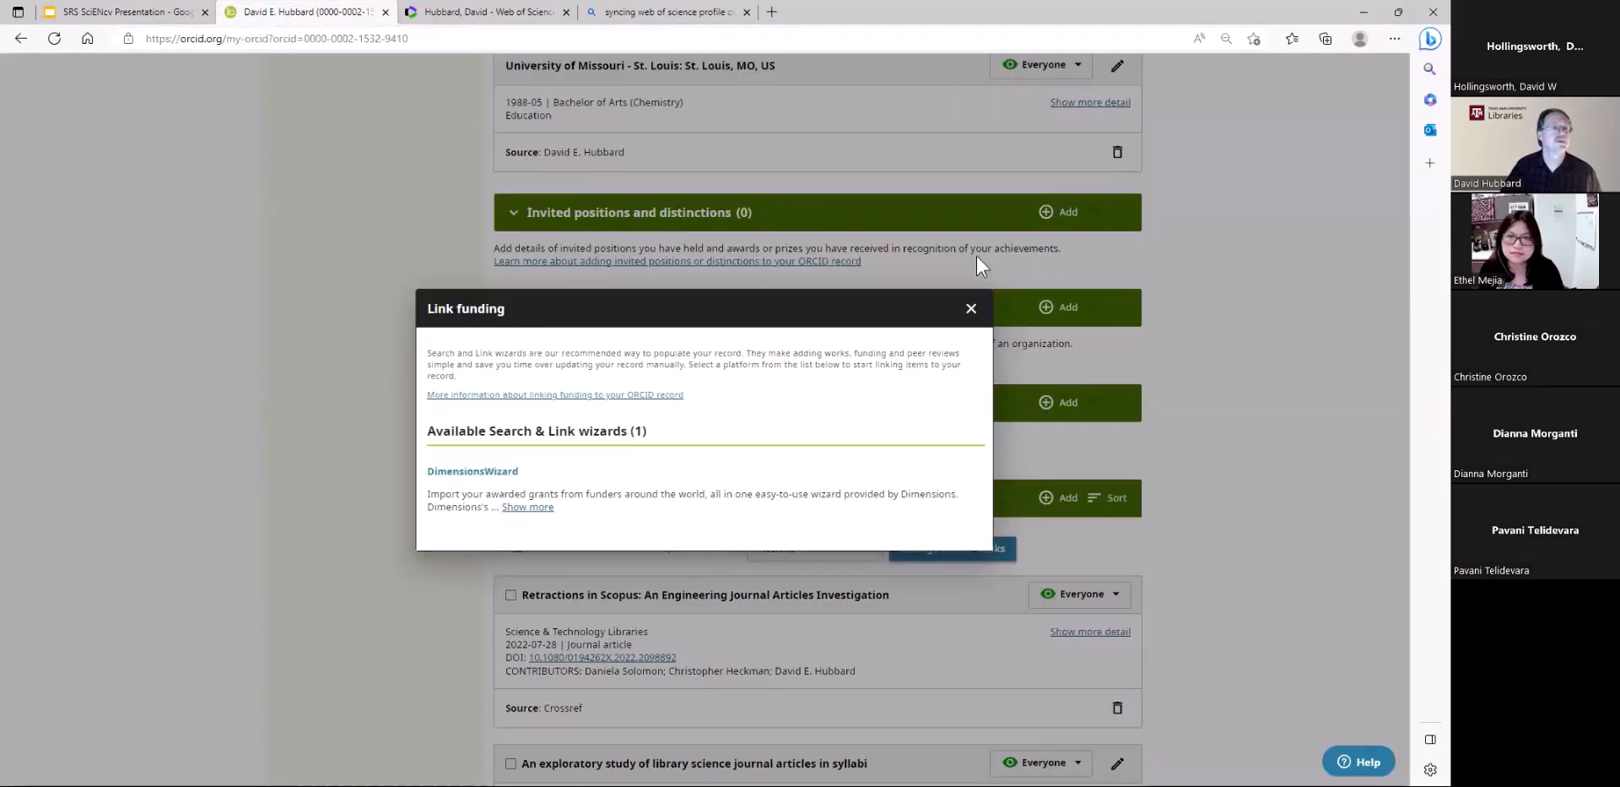
Close the funding wizard list and open Crossref Metadata Search through the Search & link option for works
left_click(971, 310)
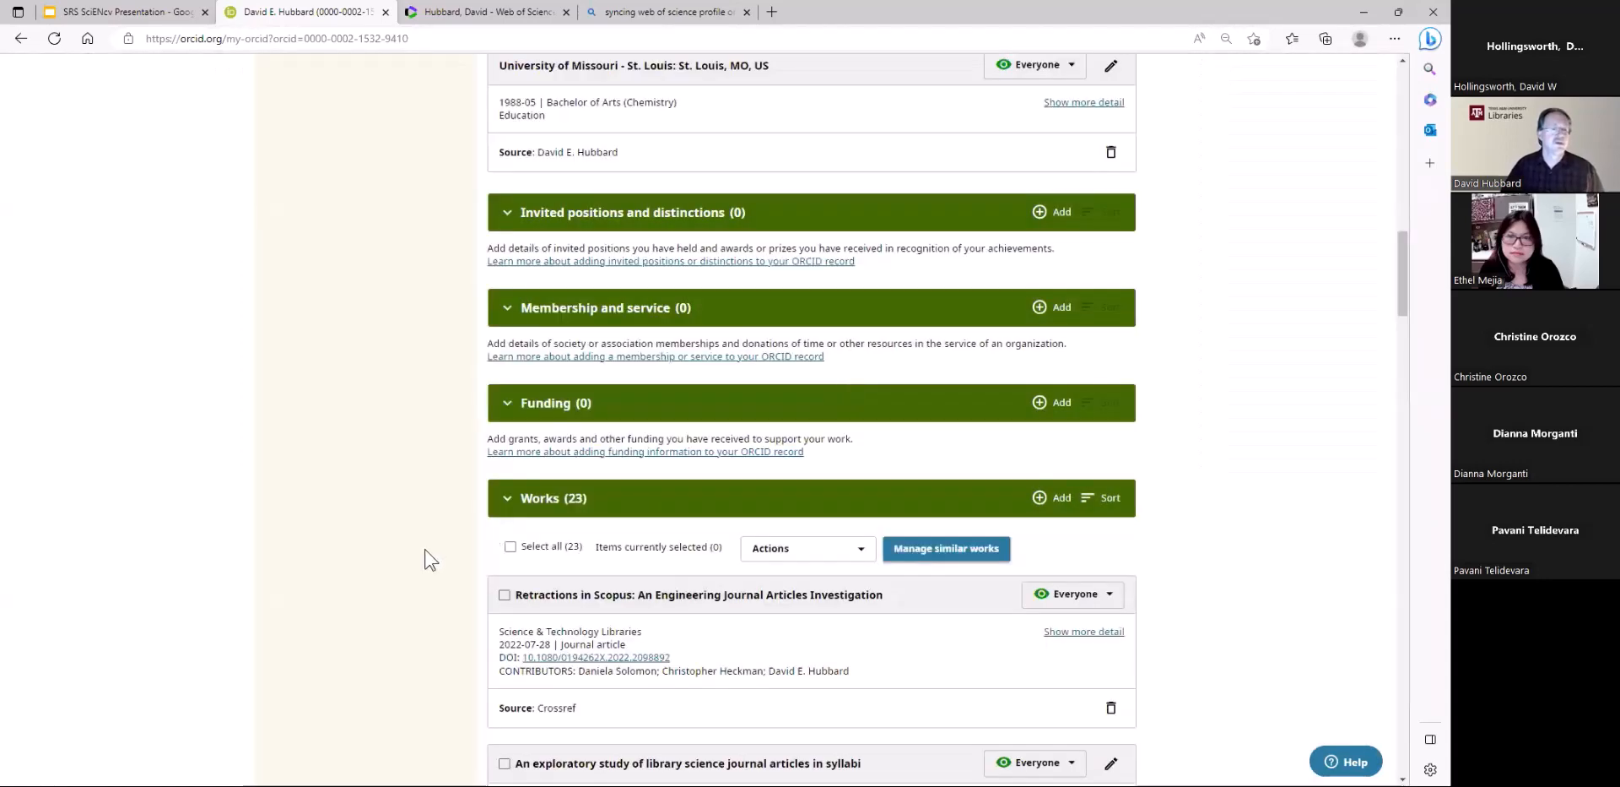
scroll(430, 558, "down", 1)
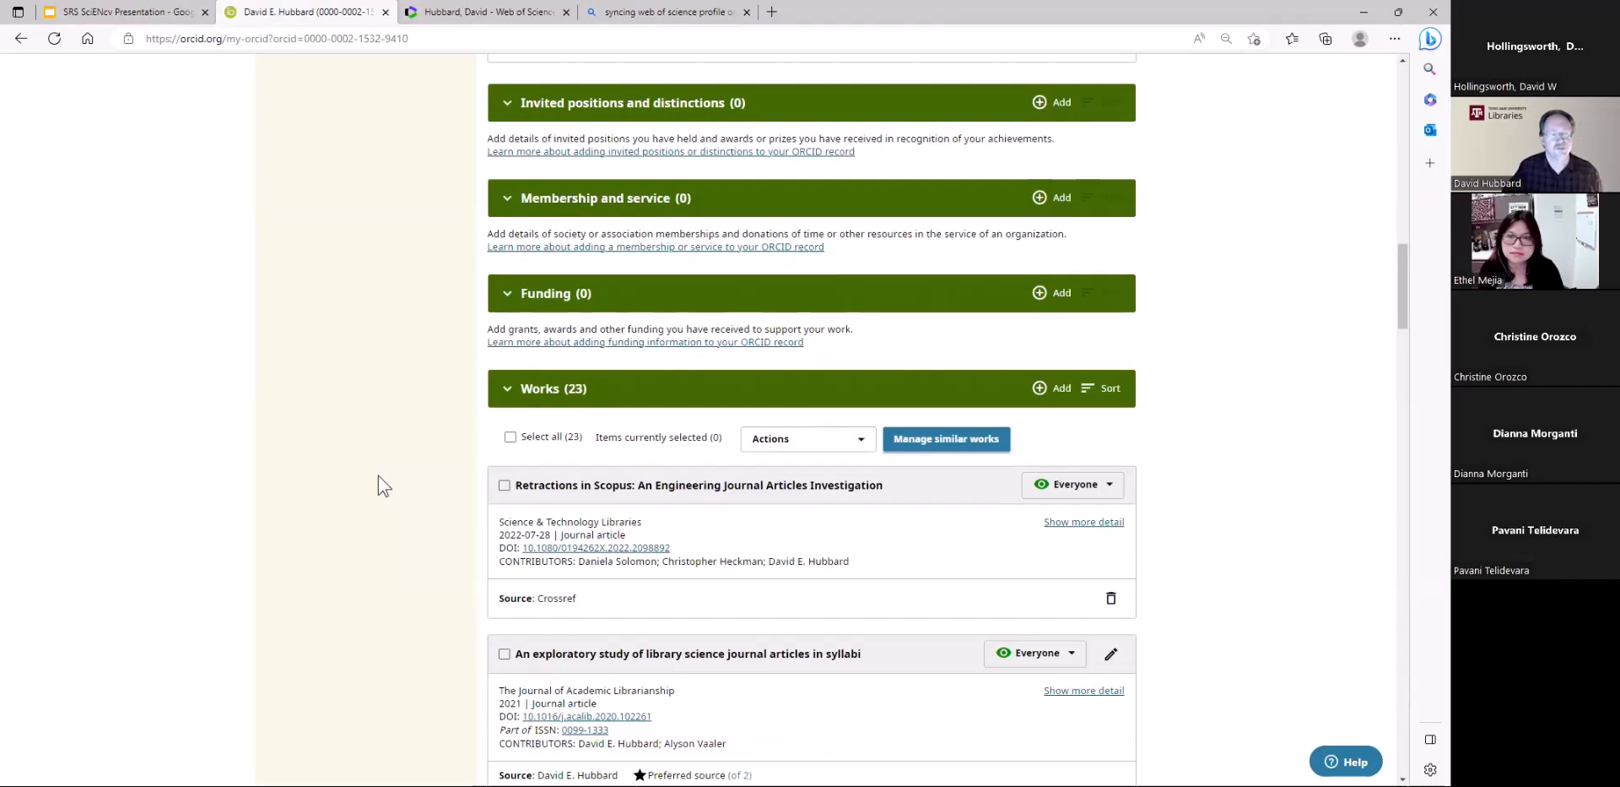
left_click(1059, 395)
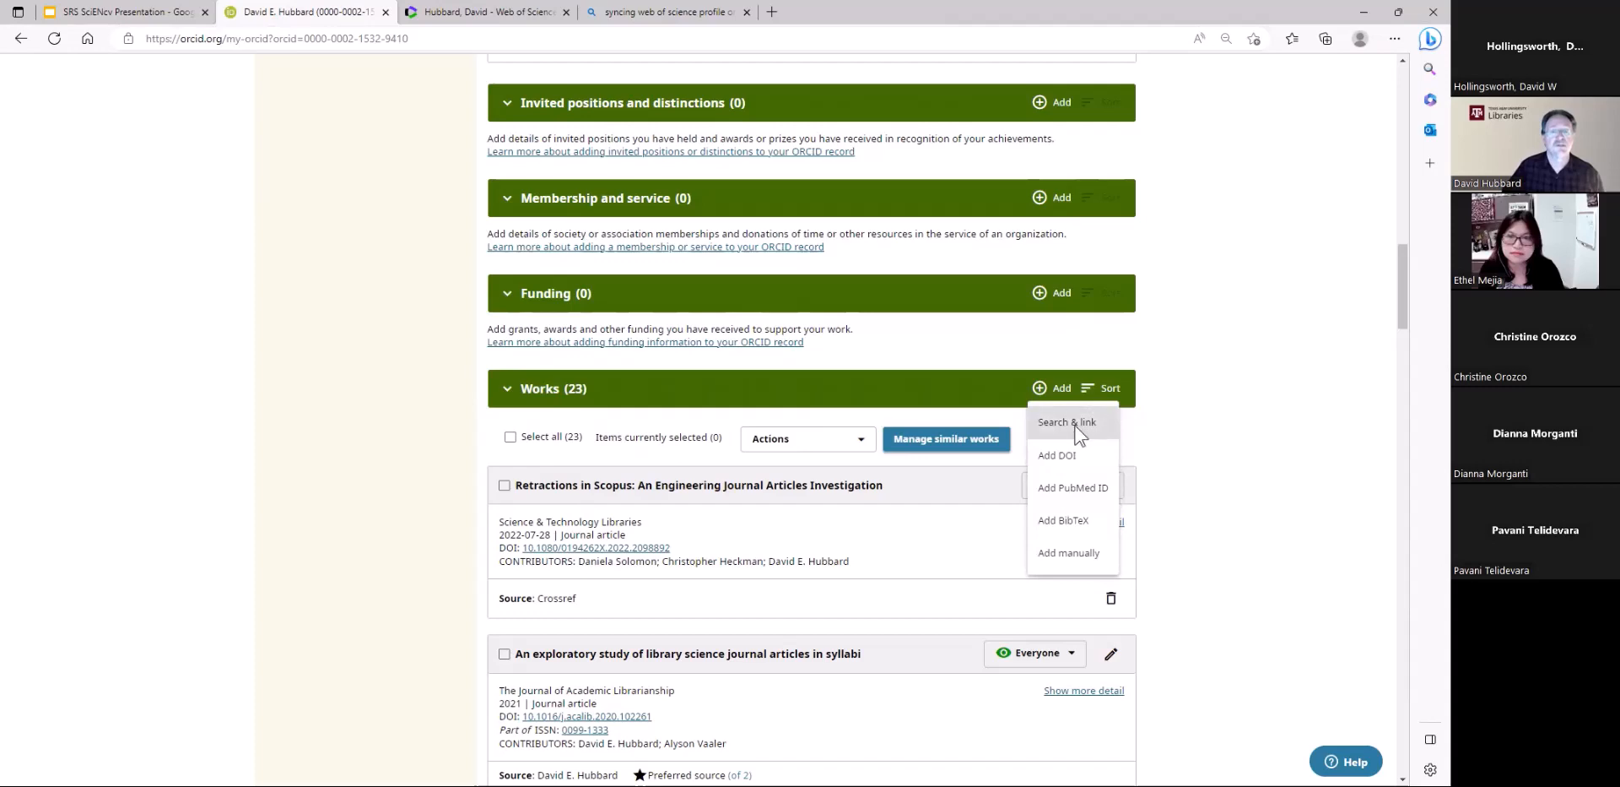
left_click(1077, 430)
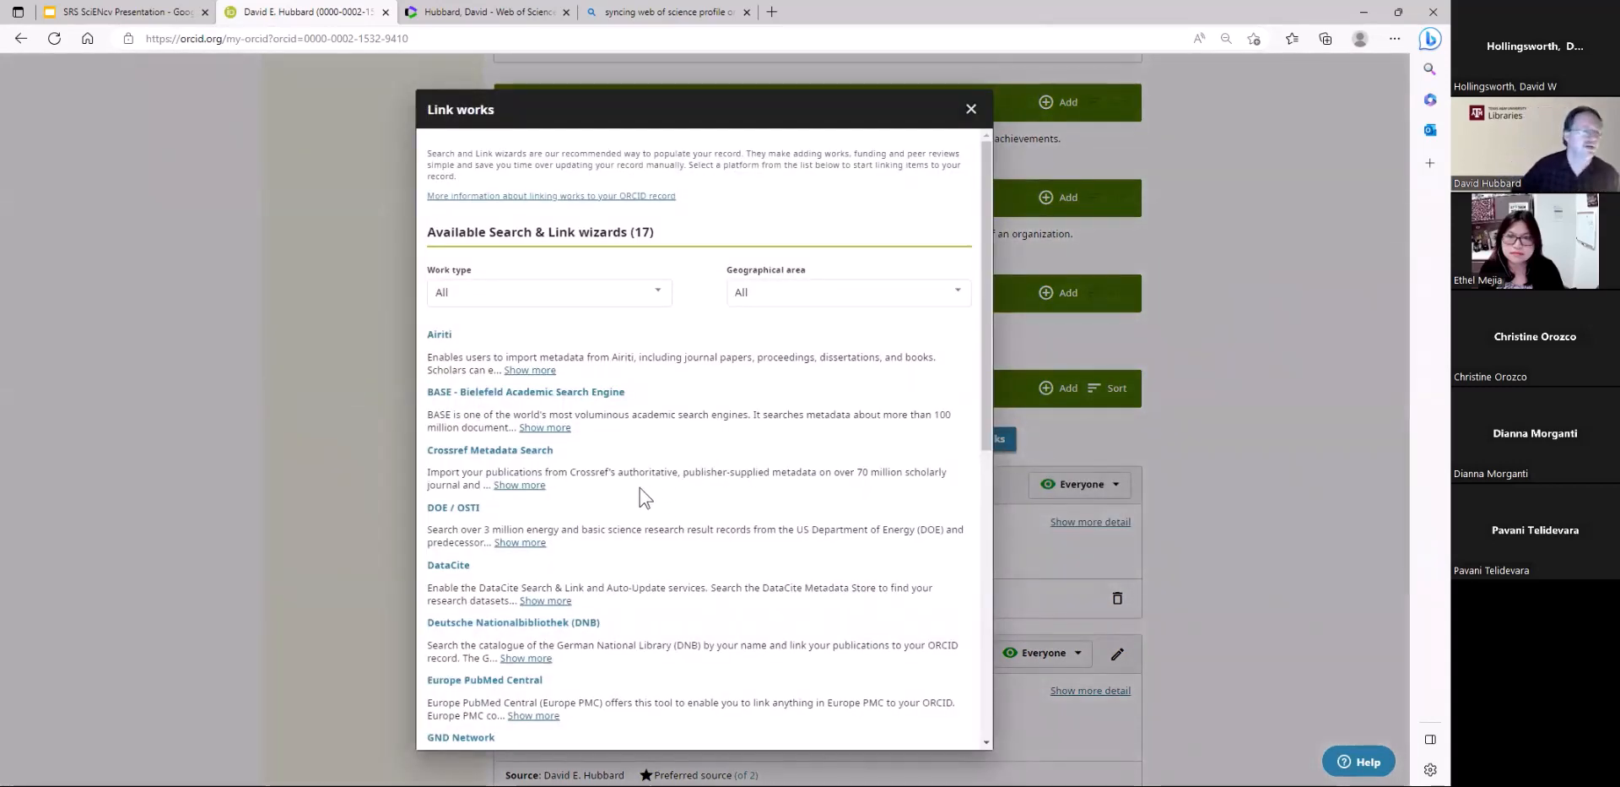
left_click(519, 452)
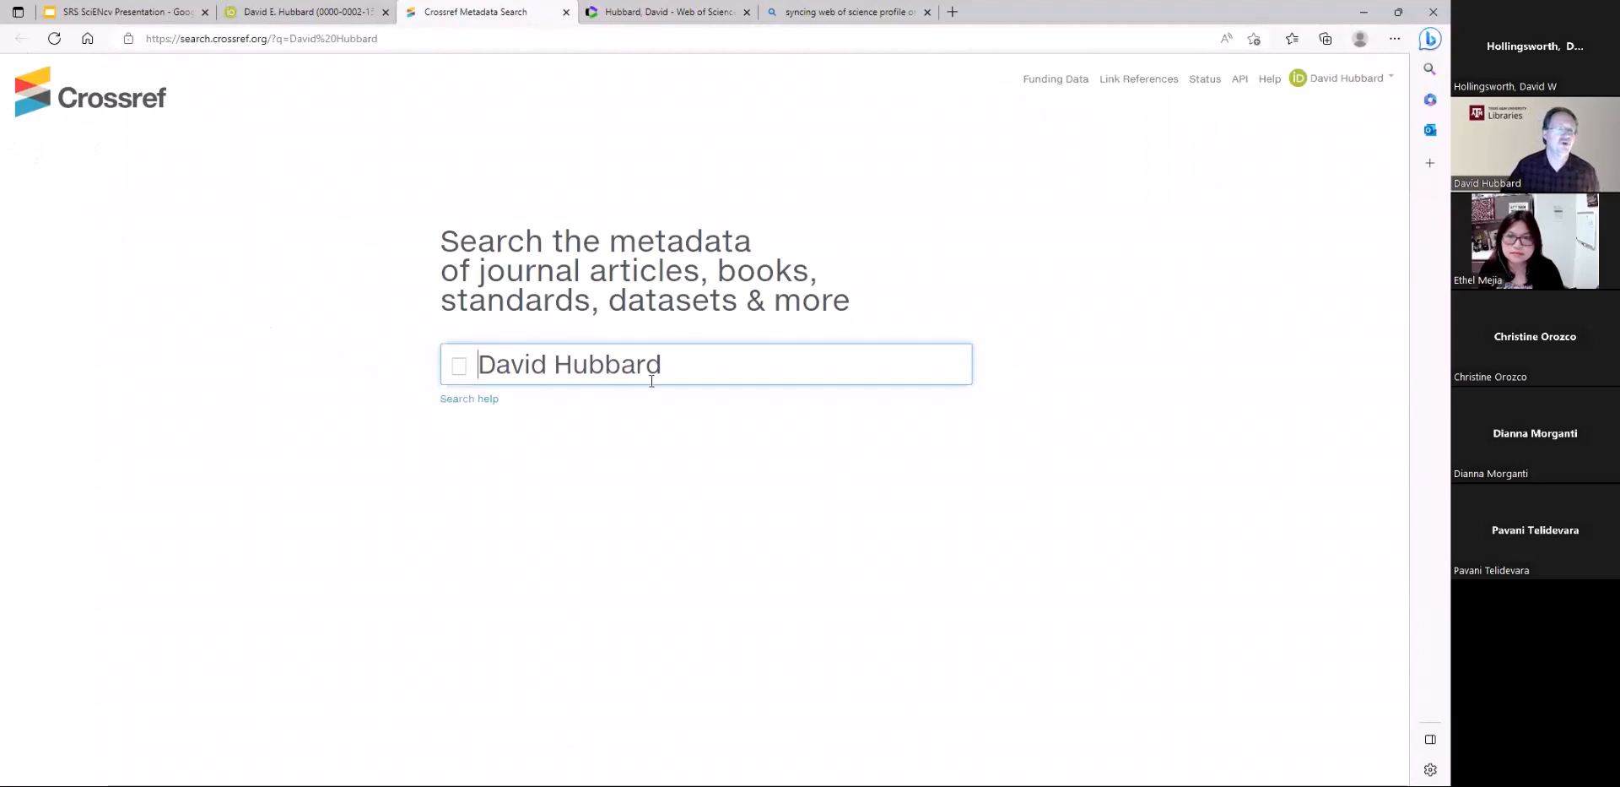
Add a co-author's surname to the researcher's name in the query and search the Crossref metadata
left_click(694, 364)
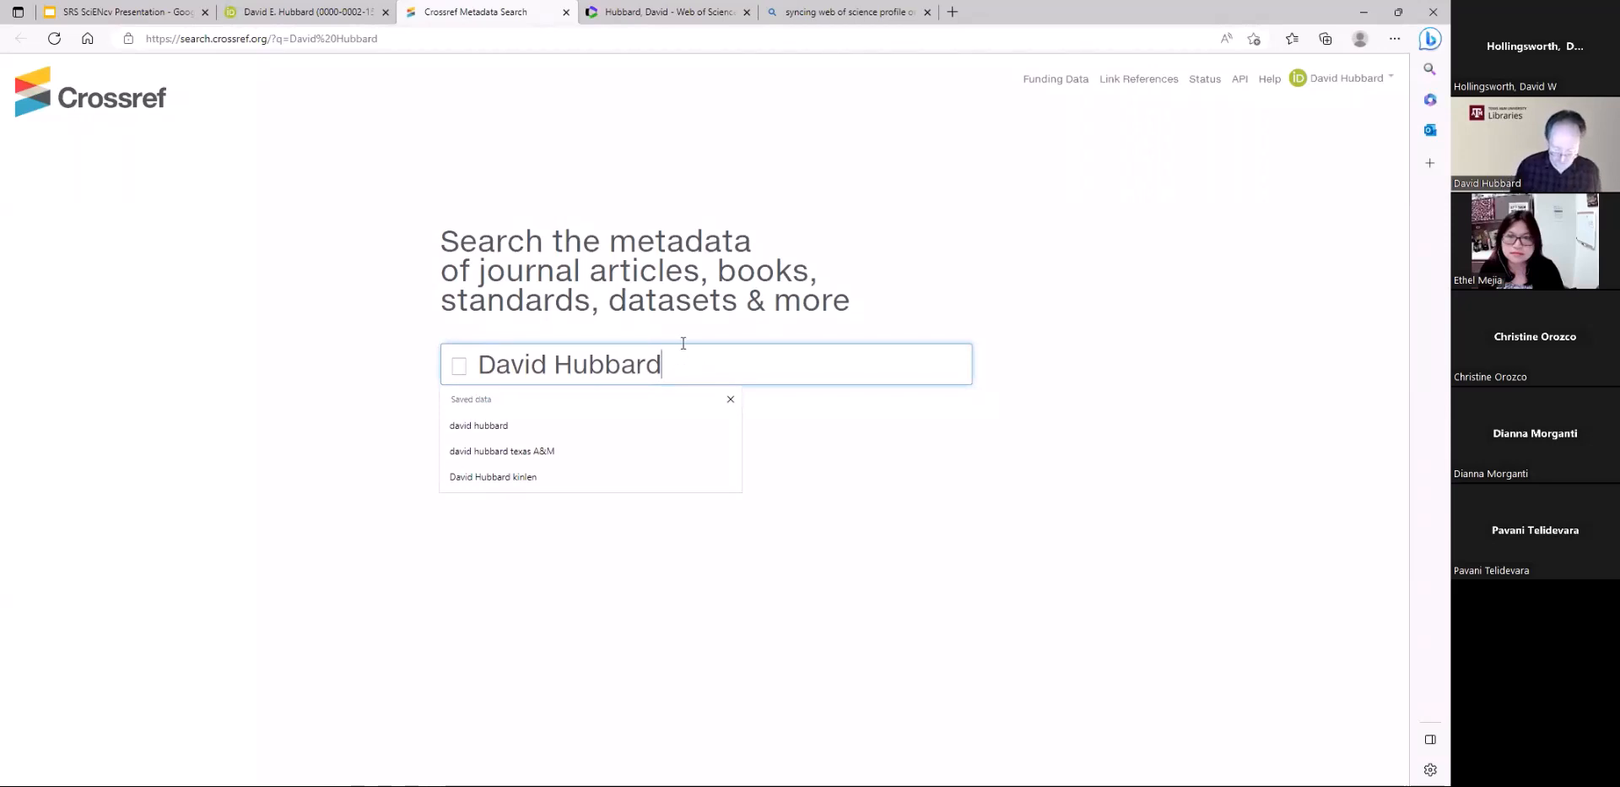
type("kinlen")
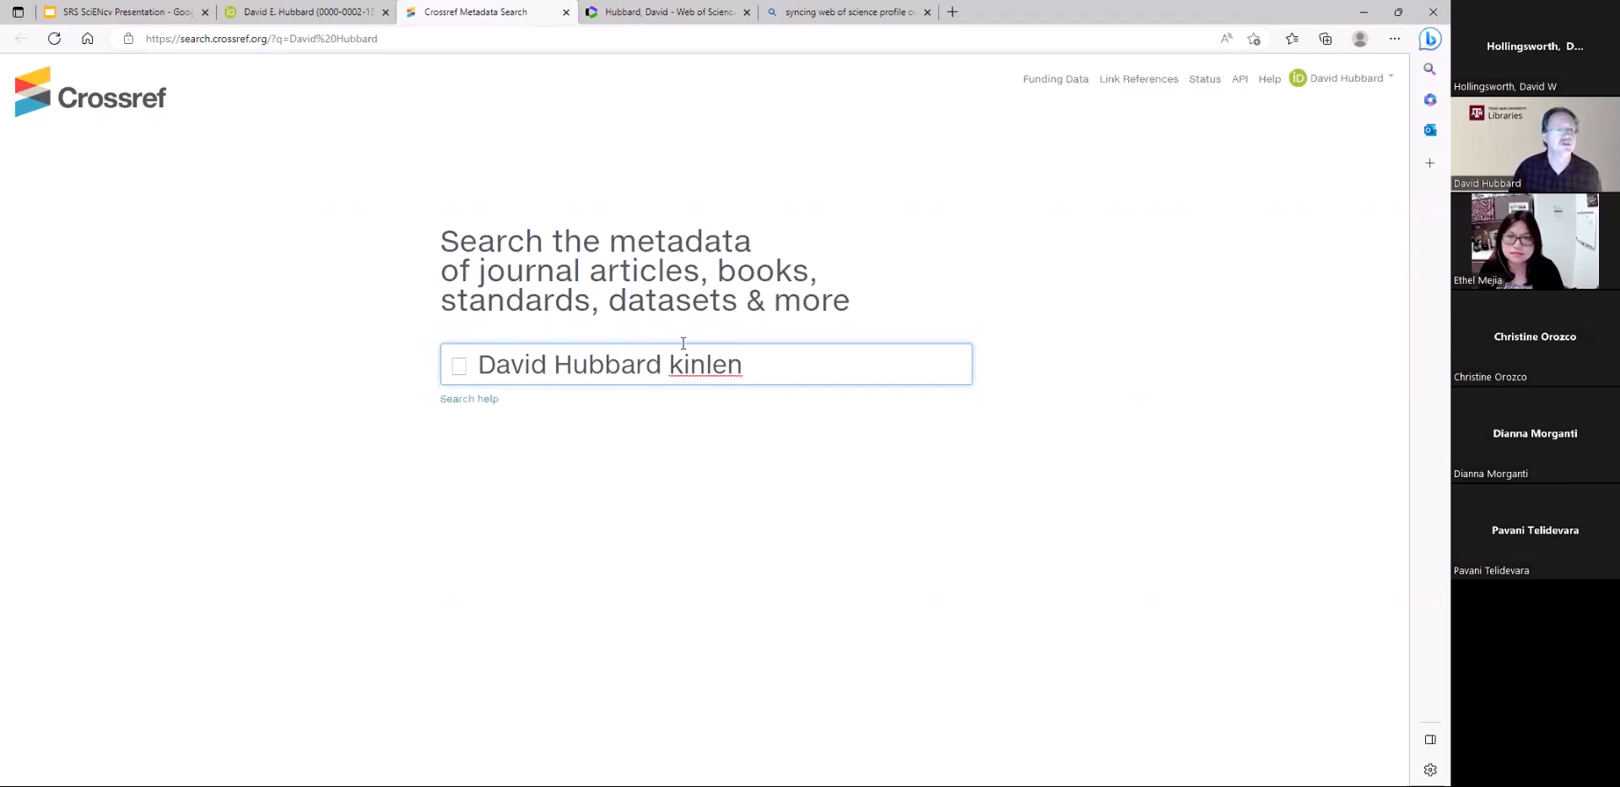
key("Return")
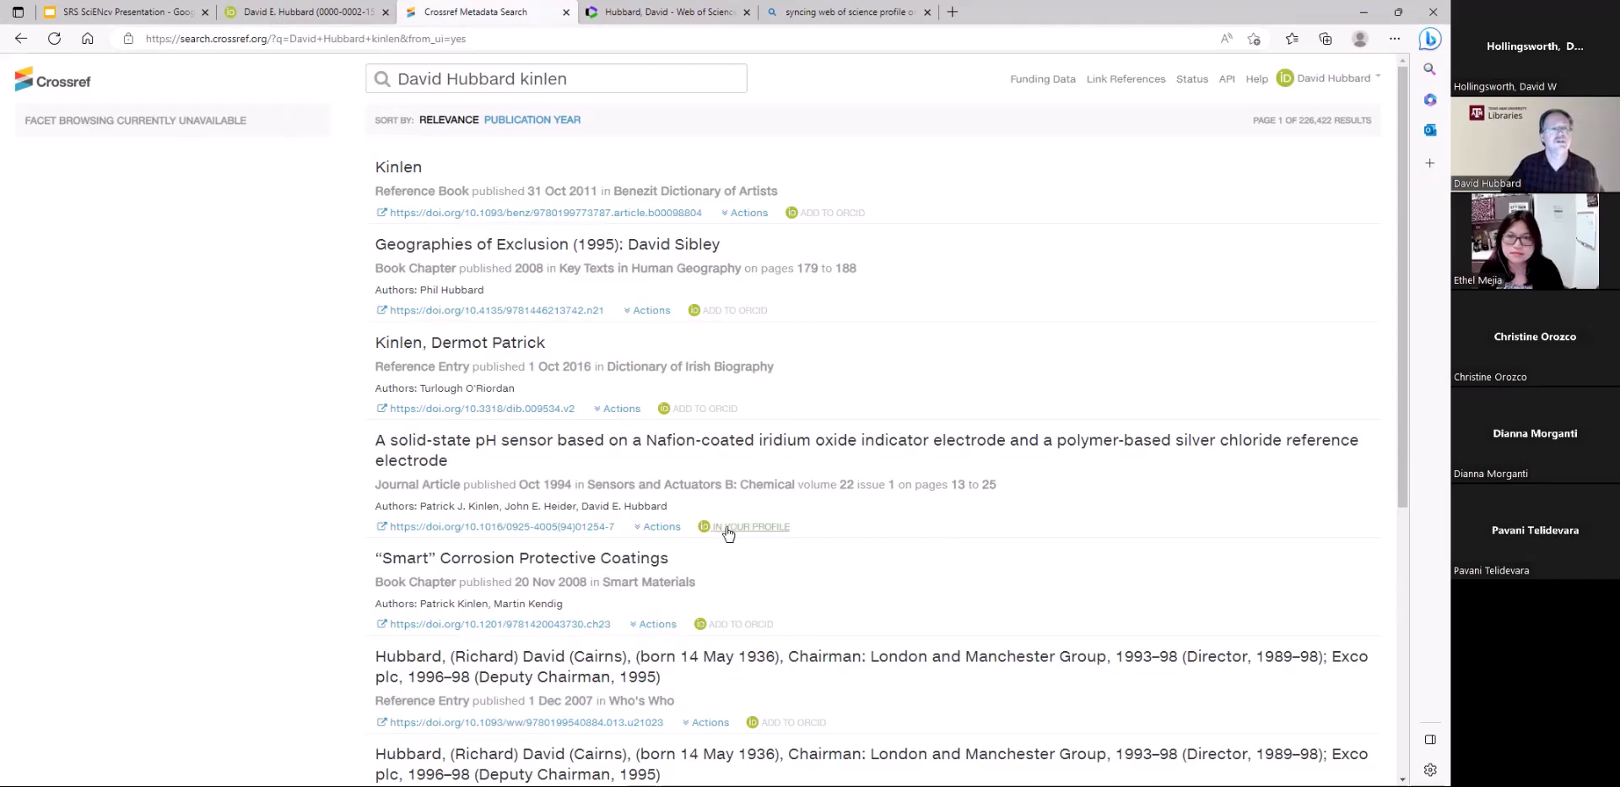
Return to the ORCID list of works wizards and open the Scopus - Elsevier wizard
left_click(332, 15)
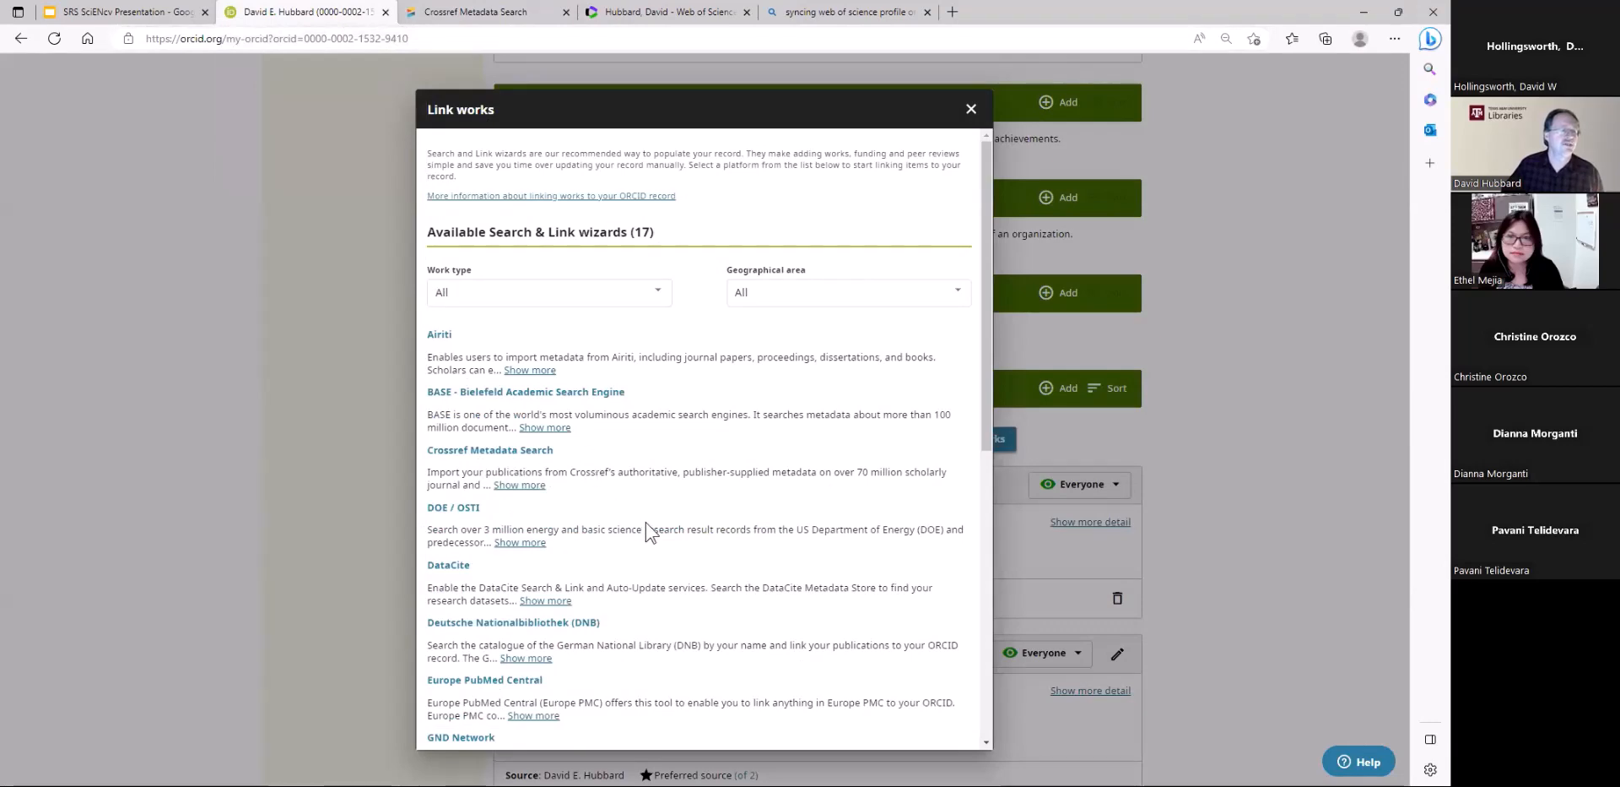
scroll(649, 532, "down", 7)
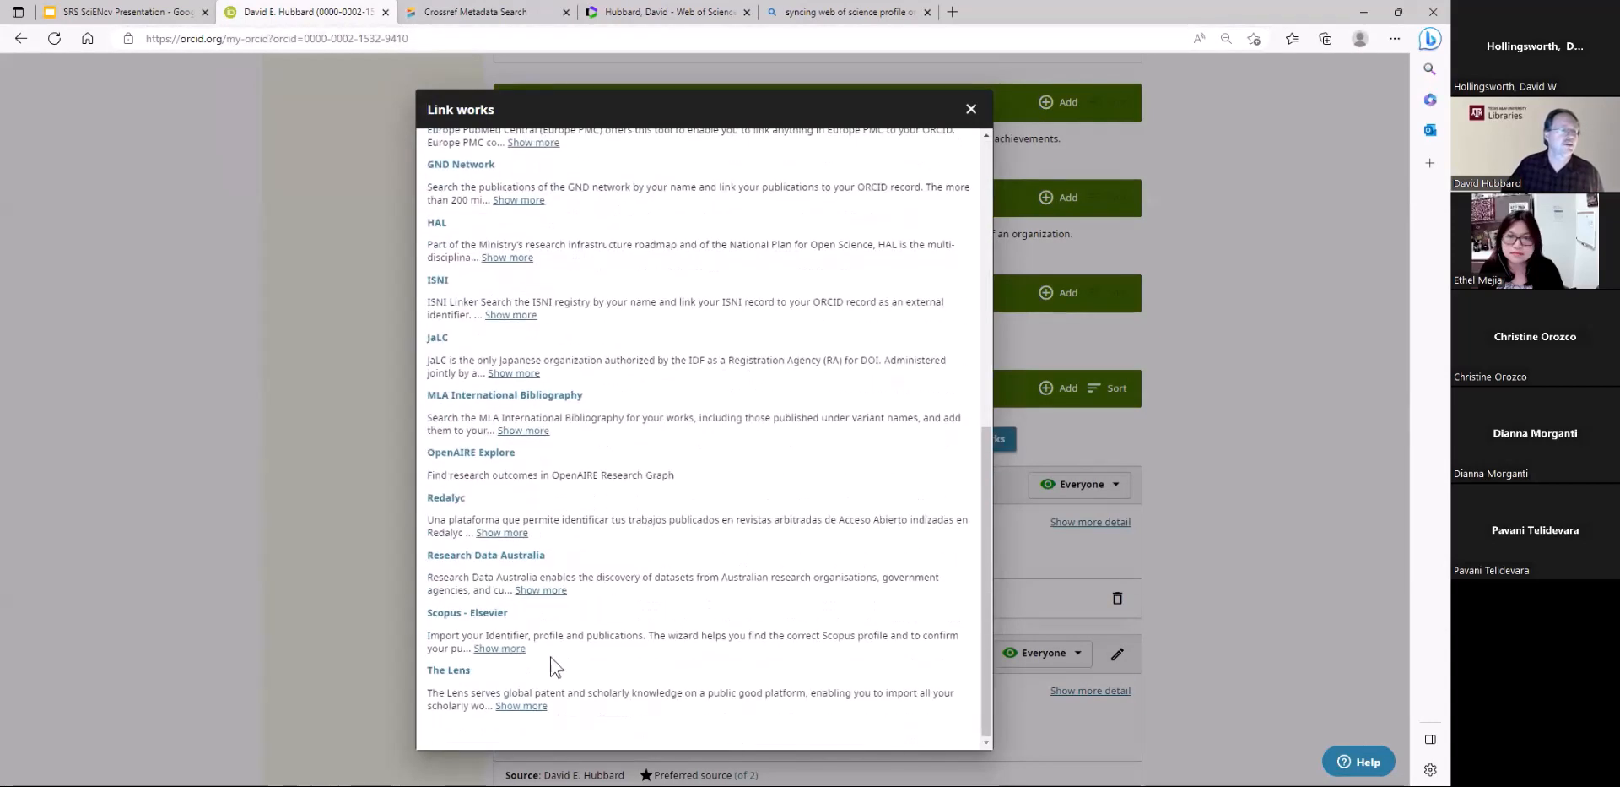
left_click(471, 619)
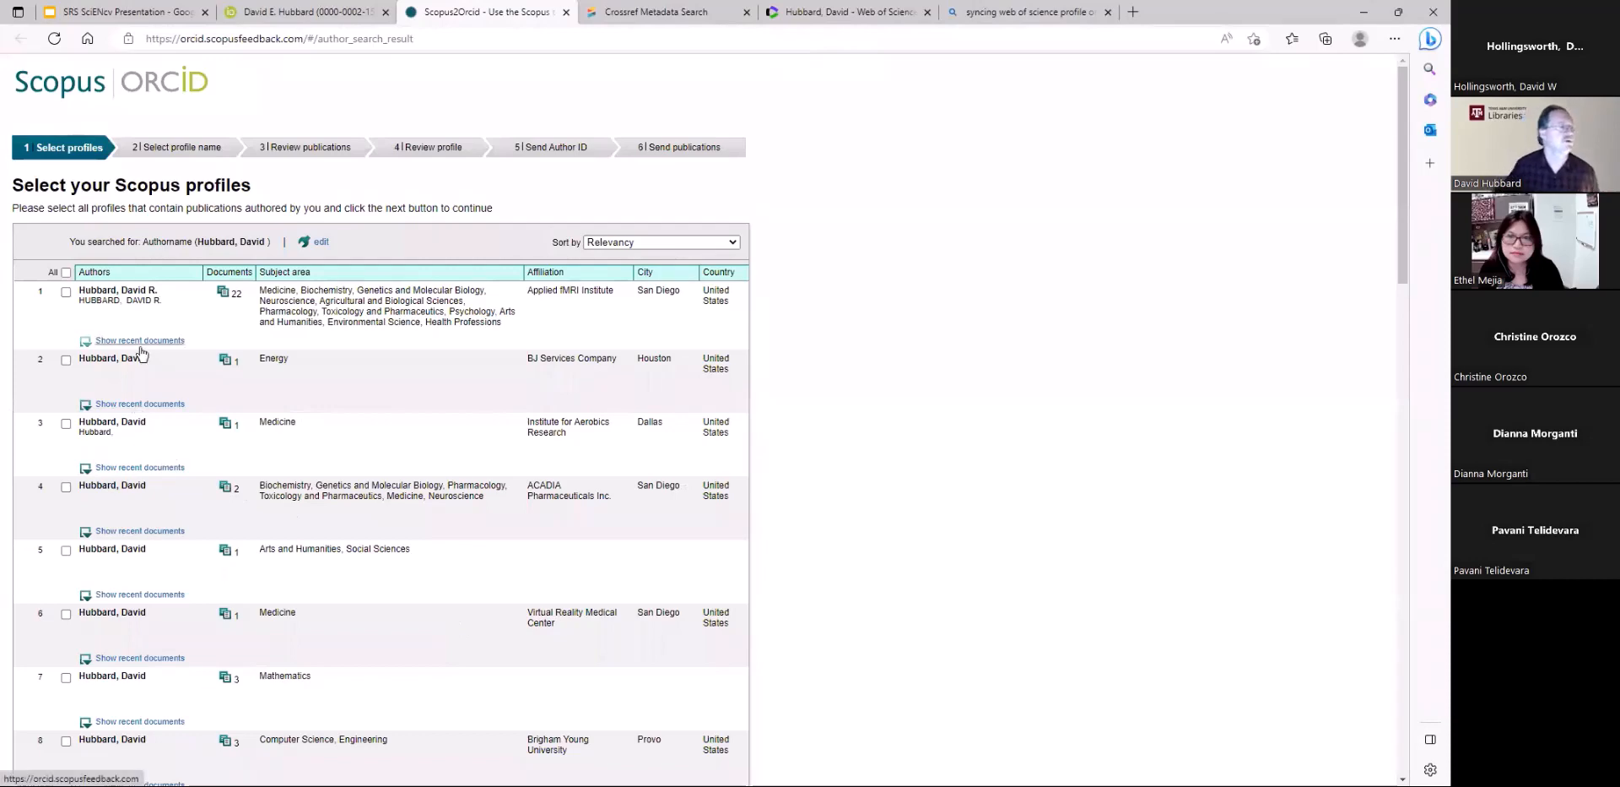
Select the researcher's Scopus profile affiliated with Texas A&M University and accept the preset preferred profile name
scroll(405, 516, "down", 3)
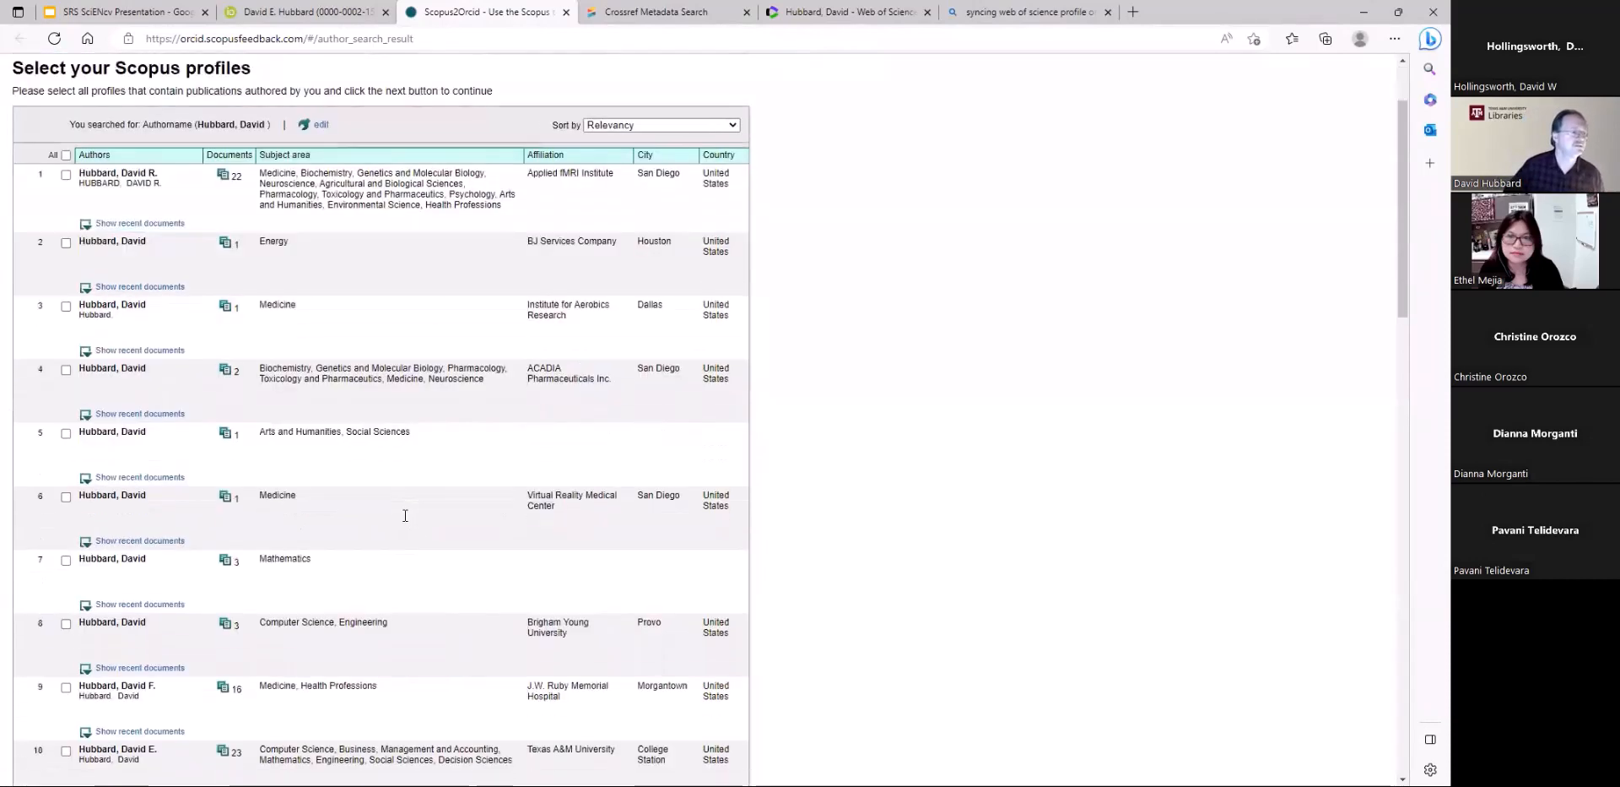
scroll(412, 518, "down", 3)
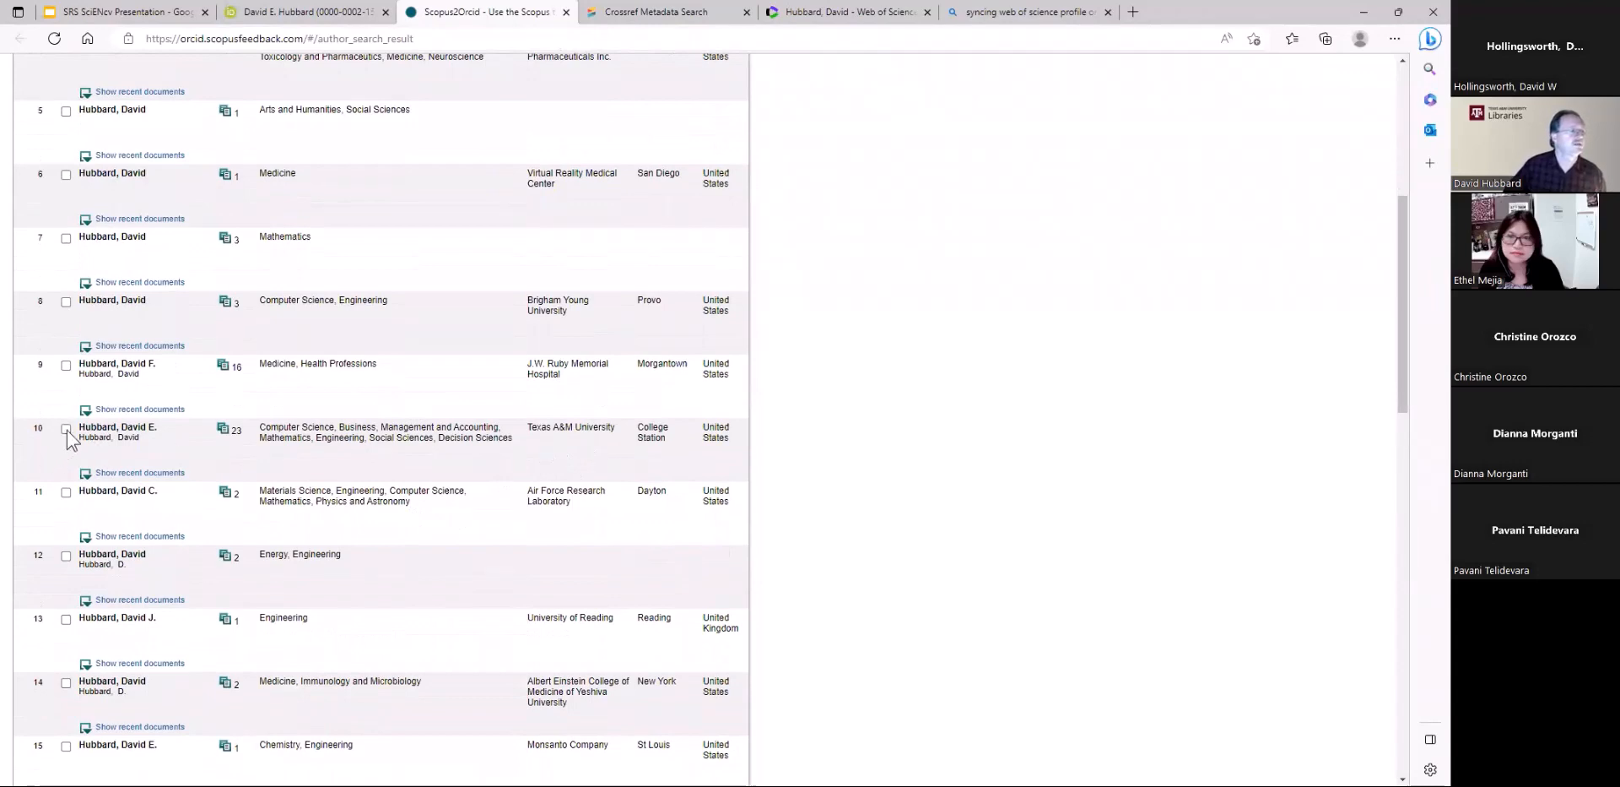
scroll(707, 588, "down", 6)
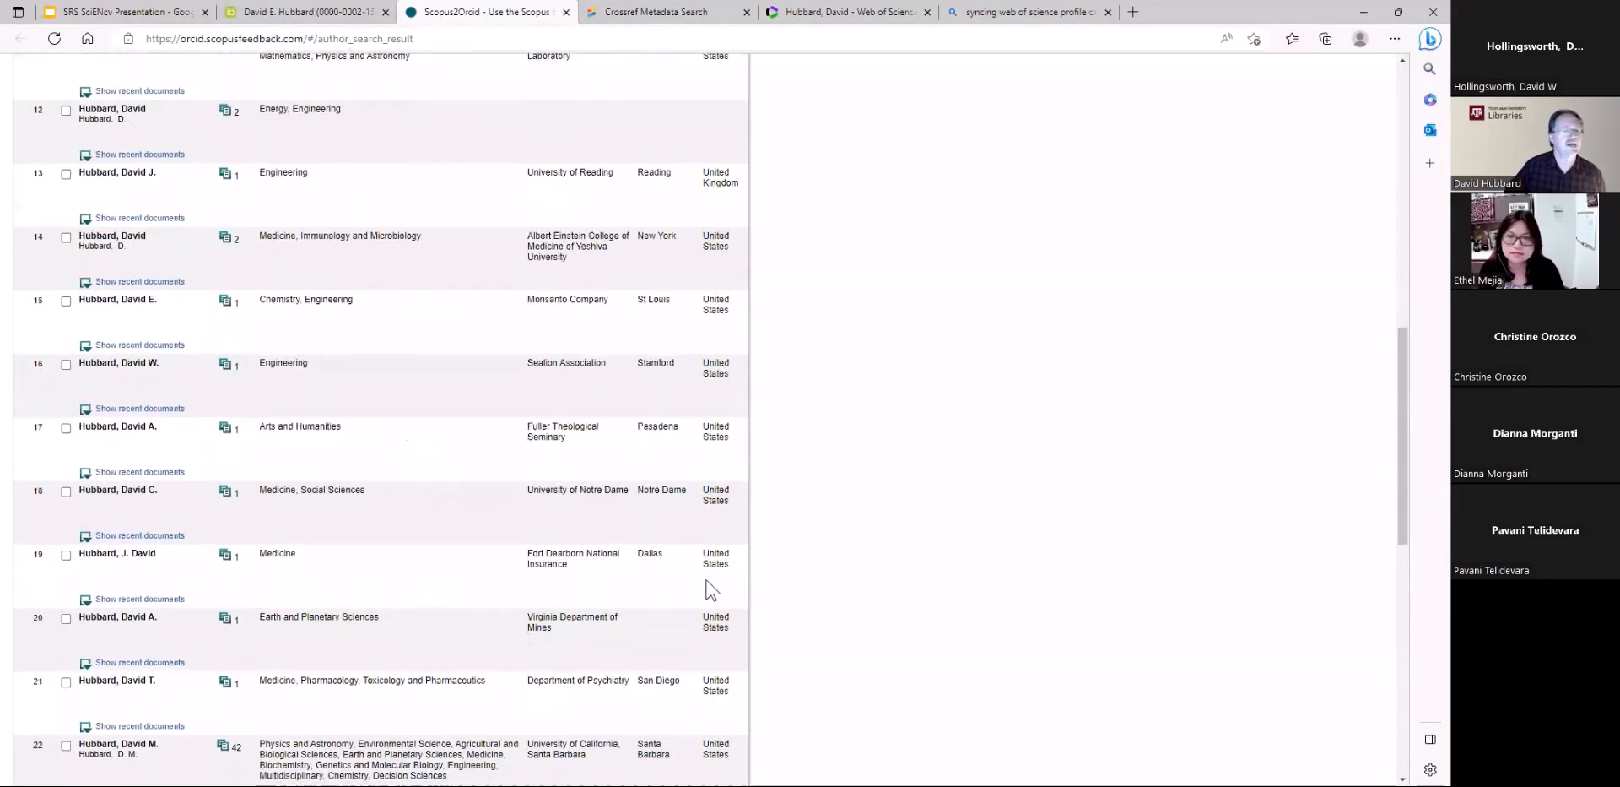
scroll(868, 623, "down", 10)
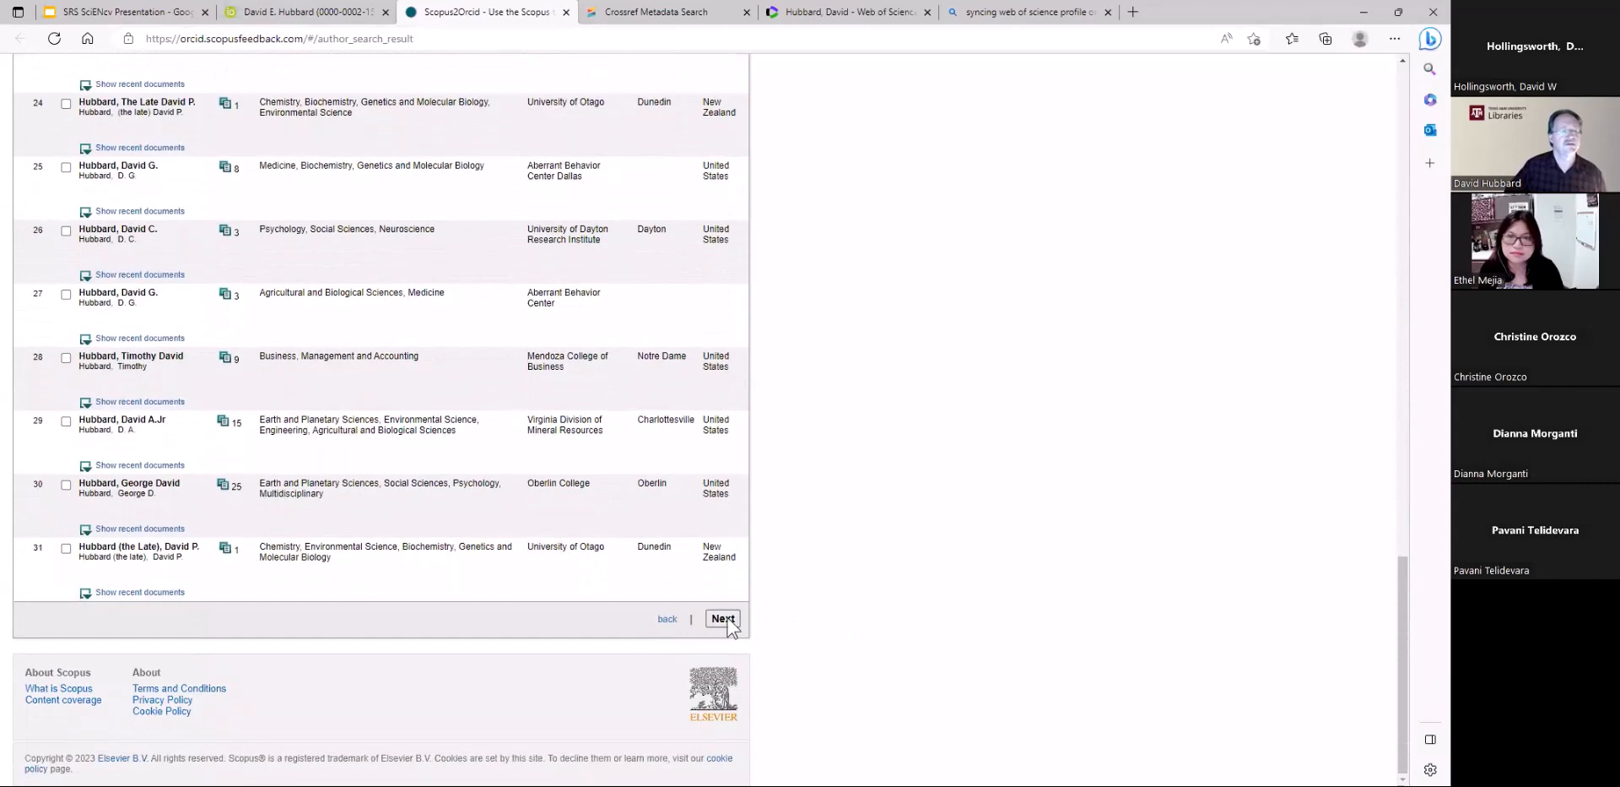
left_click(723, 618)
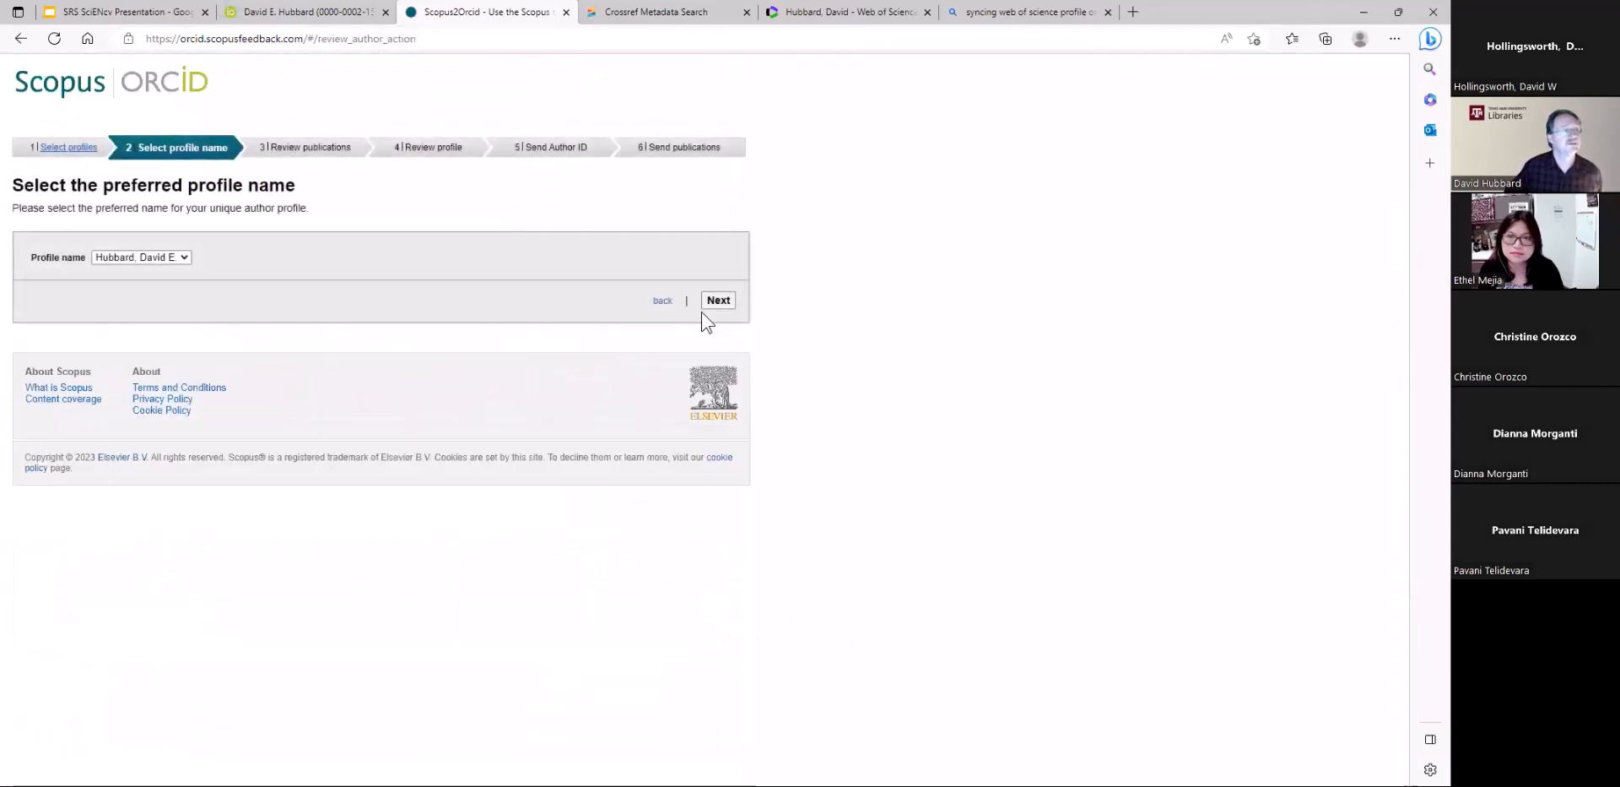
left_click(713, 302)
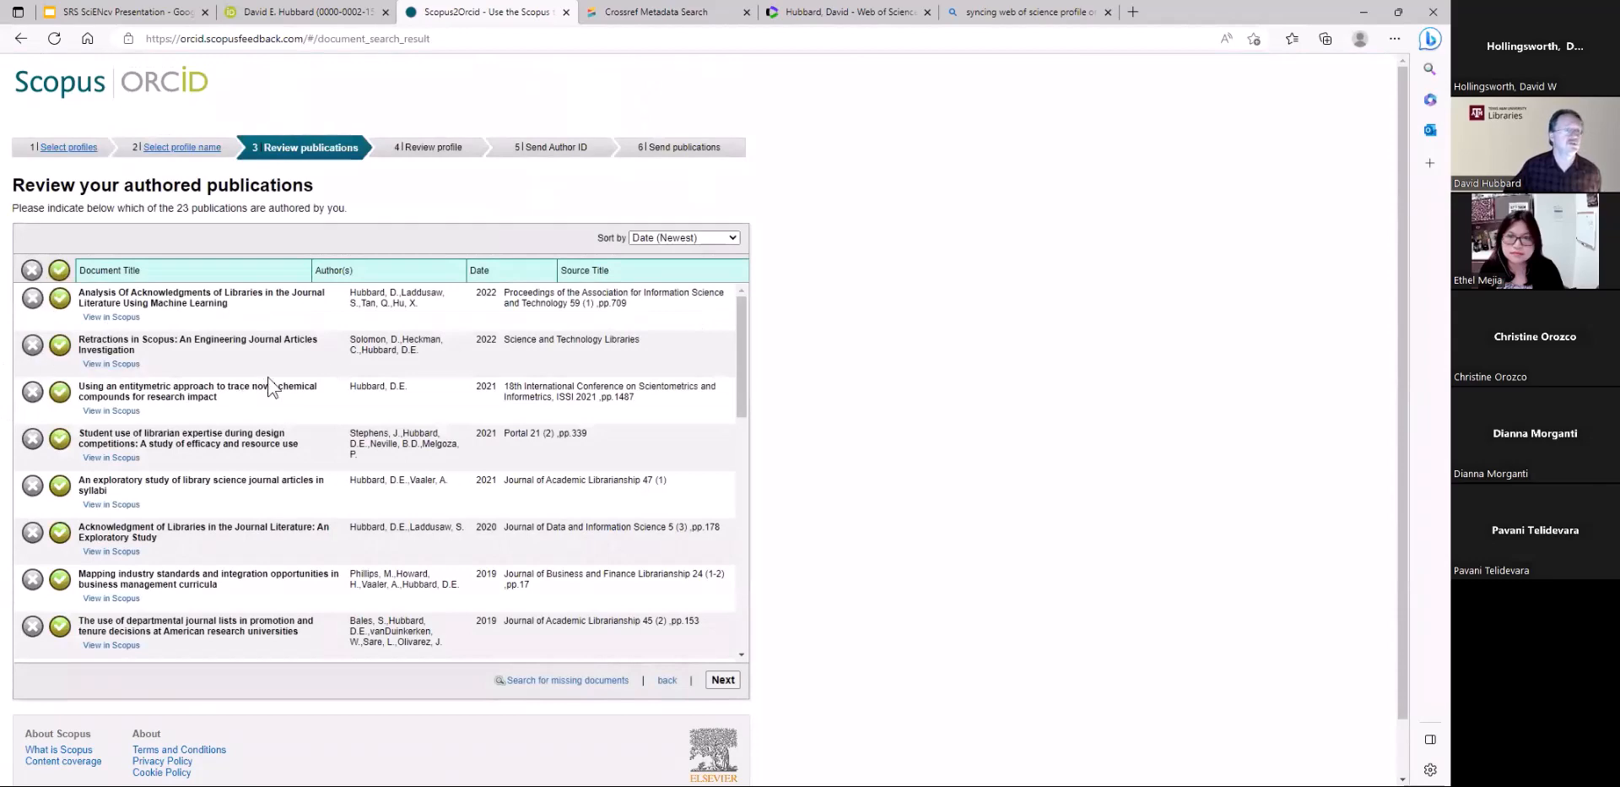
Try marking all listed publications as not authored and re-including only the first, and set them all back to authored
left_click(32, 269)
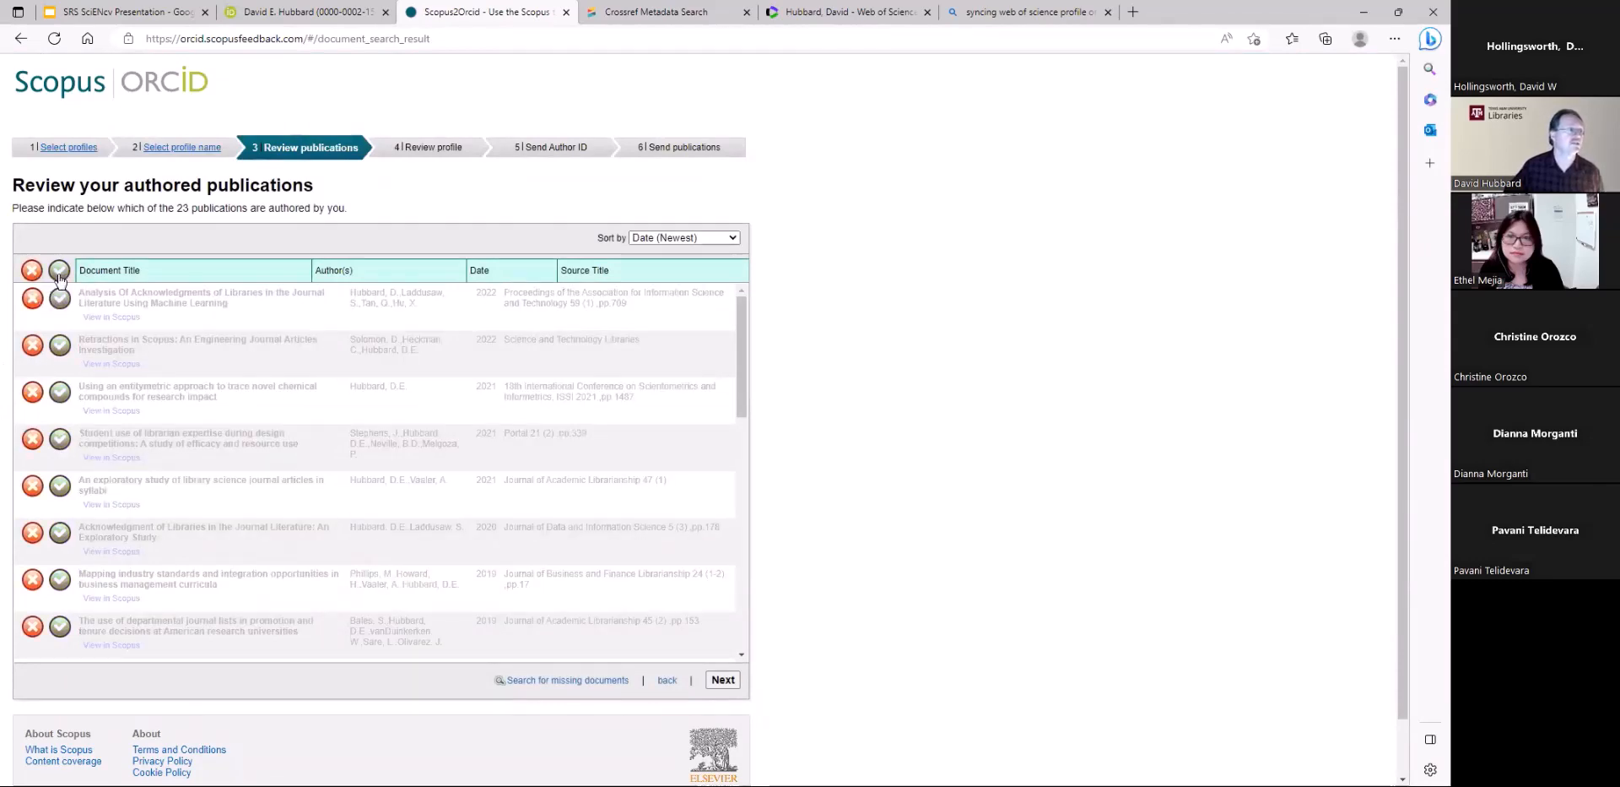
left_click(59, 271)
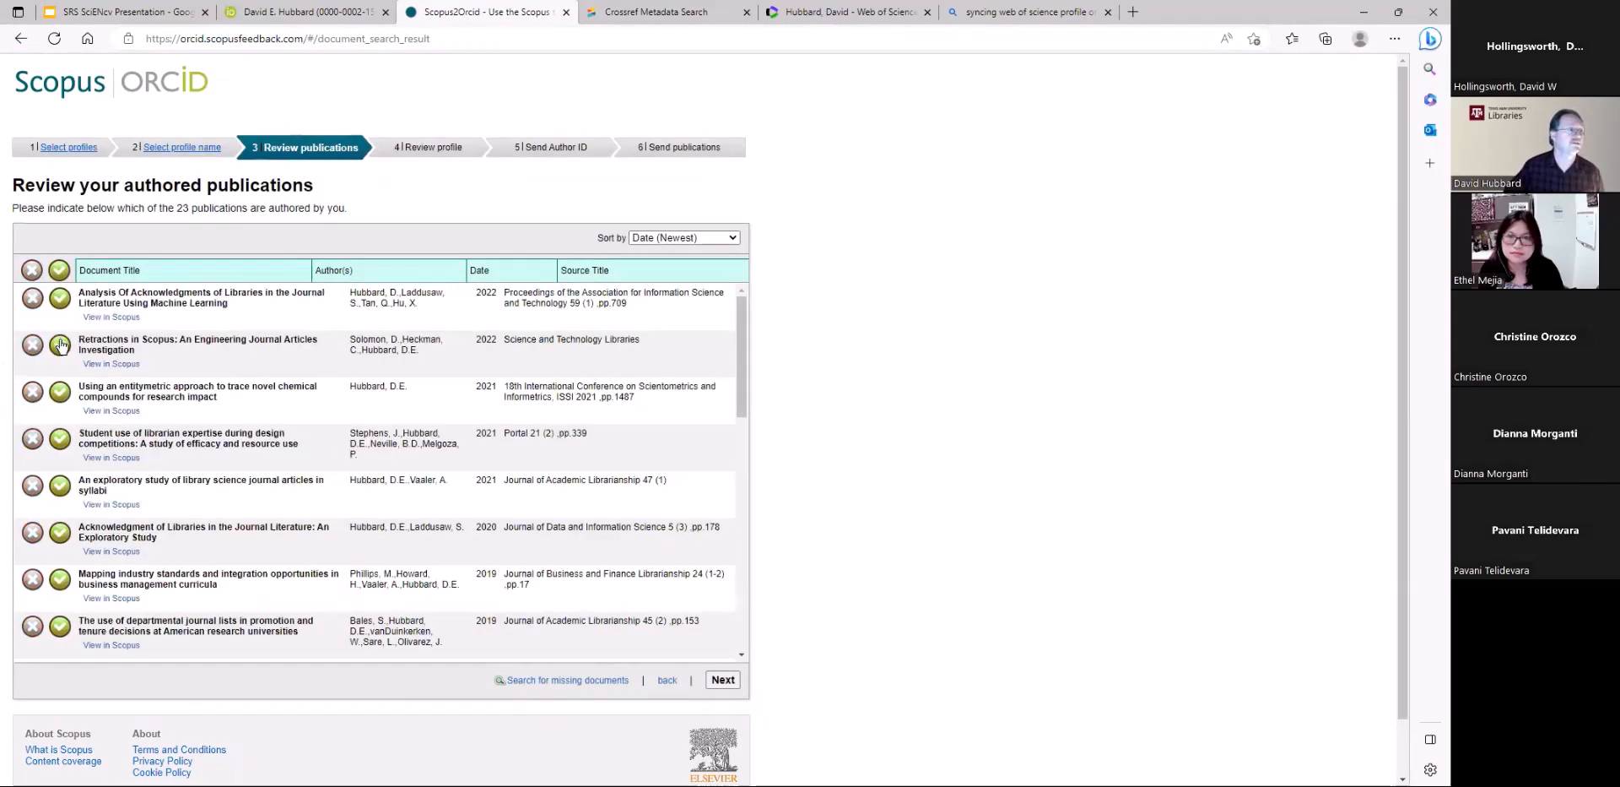
left_click(33, 270)
left_click(59, 297)
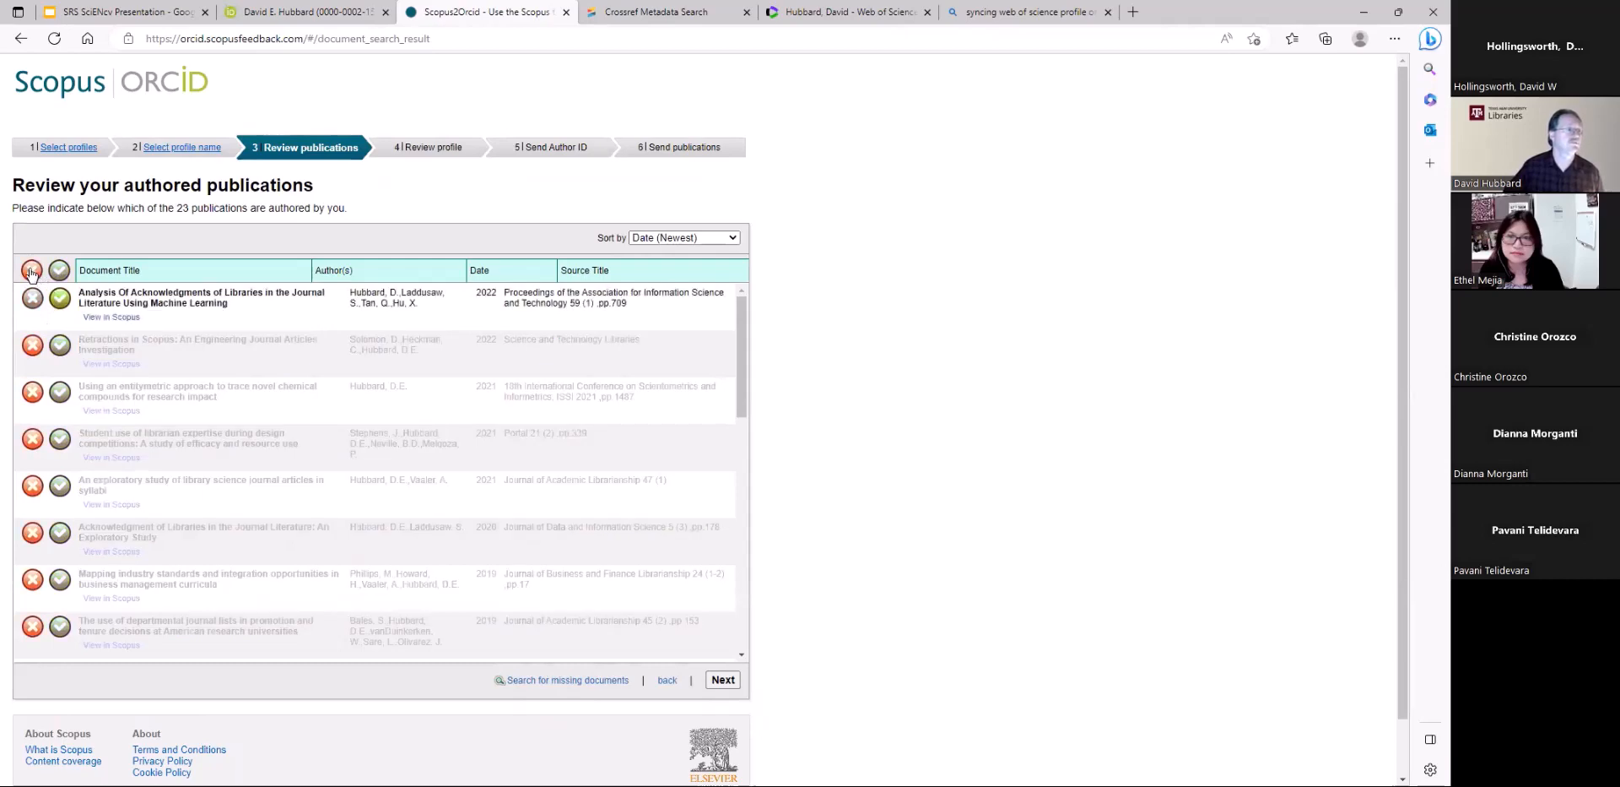
left_click(32, 271)
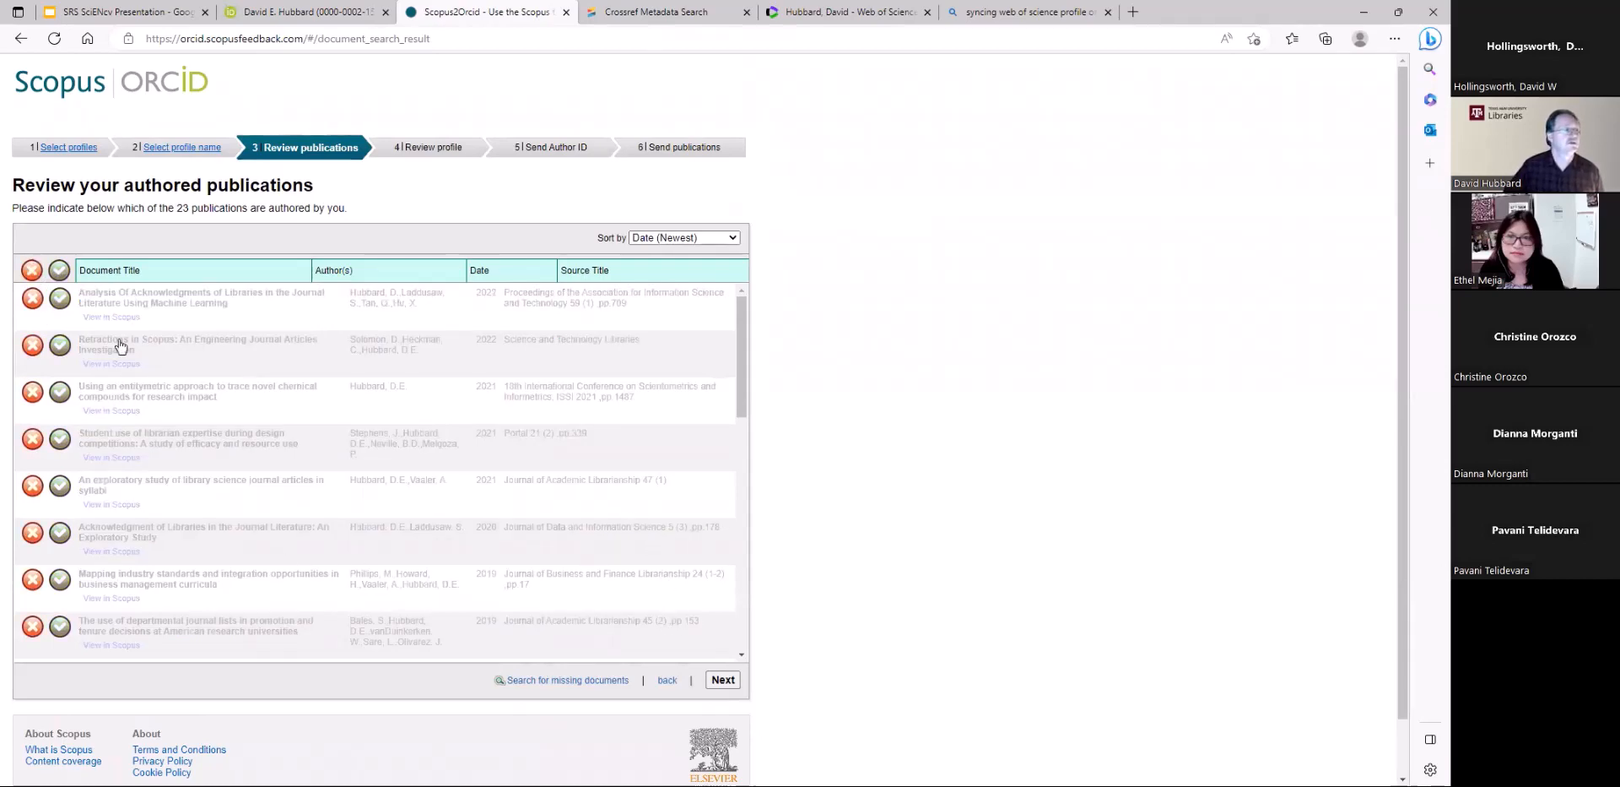
left_click(59, 270)
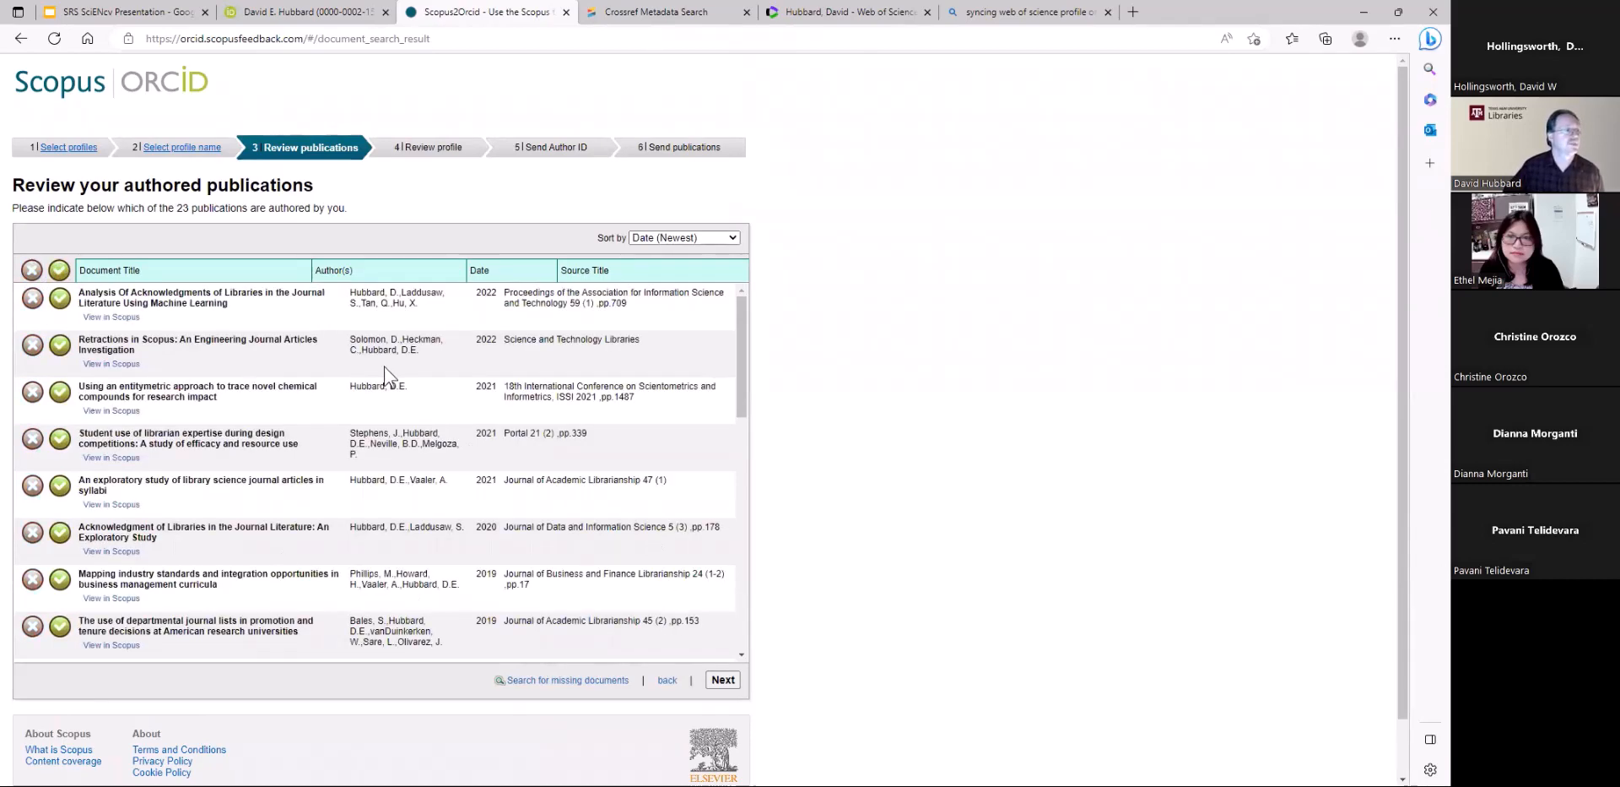
Continue with all publications, review the Scopus profile's publication list, and proceed to the e-mail entry for sending the author ID
left_click(723, 679)
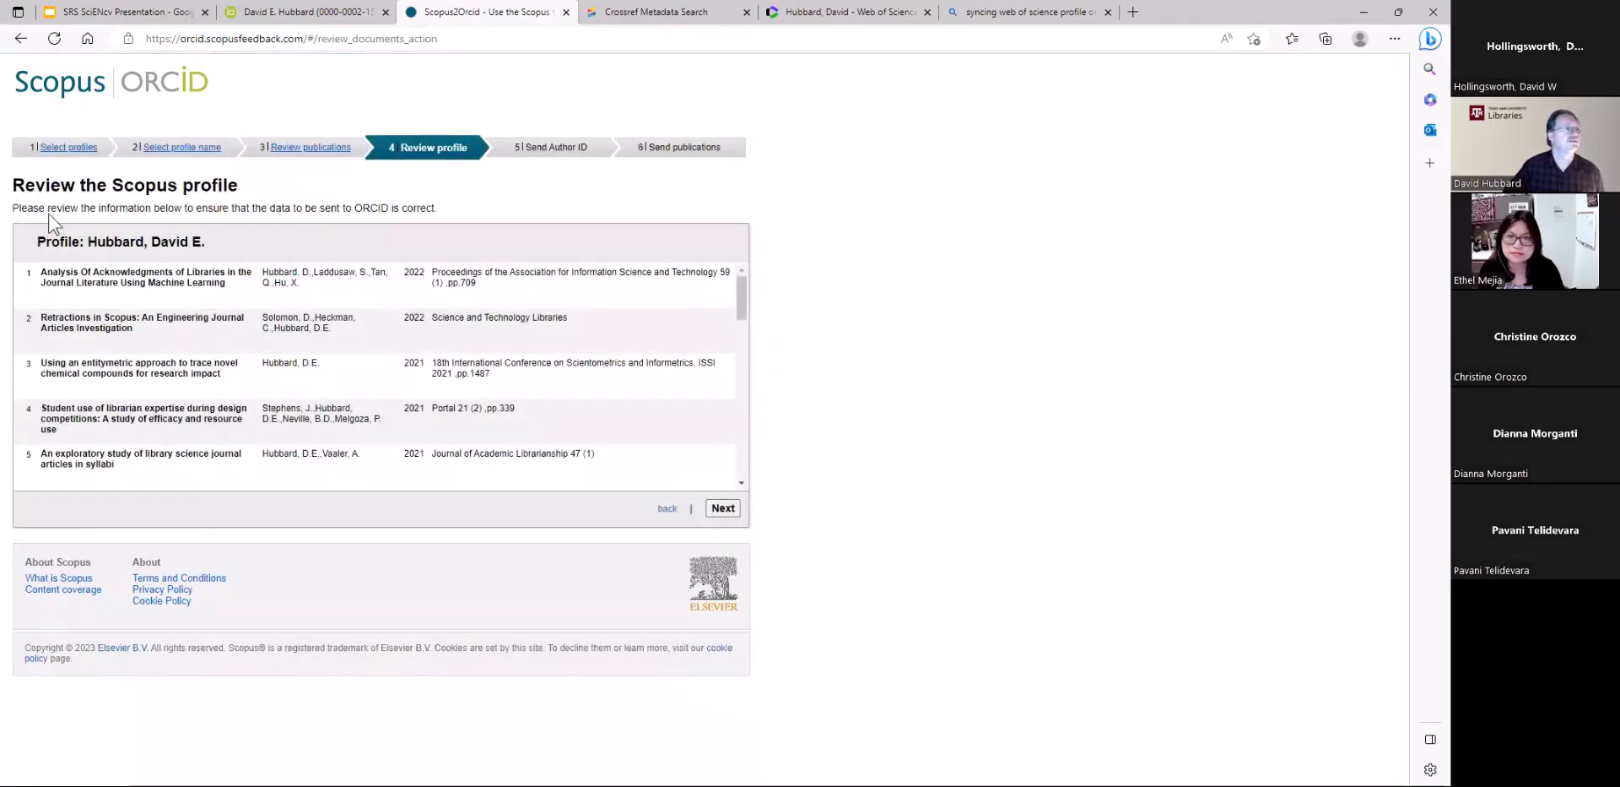
scroll(644, 433, "down", 3)
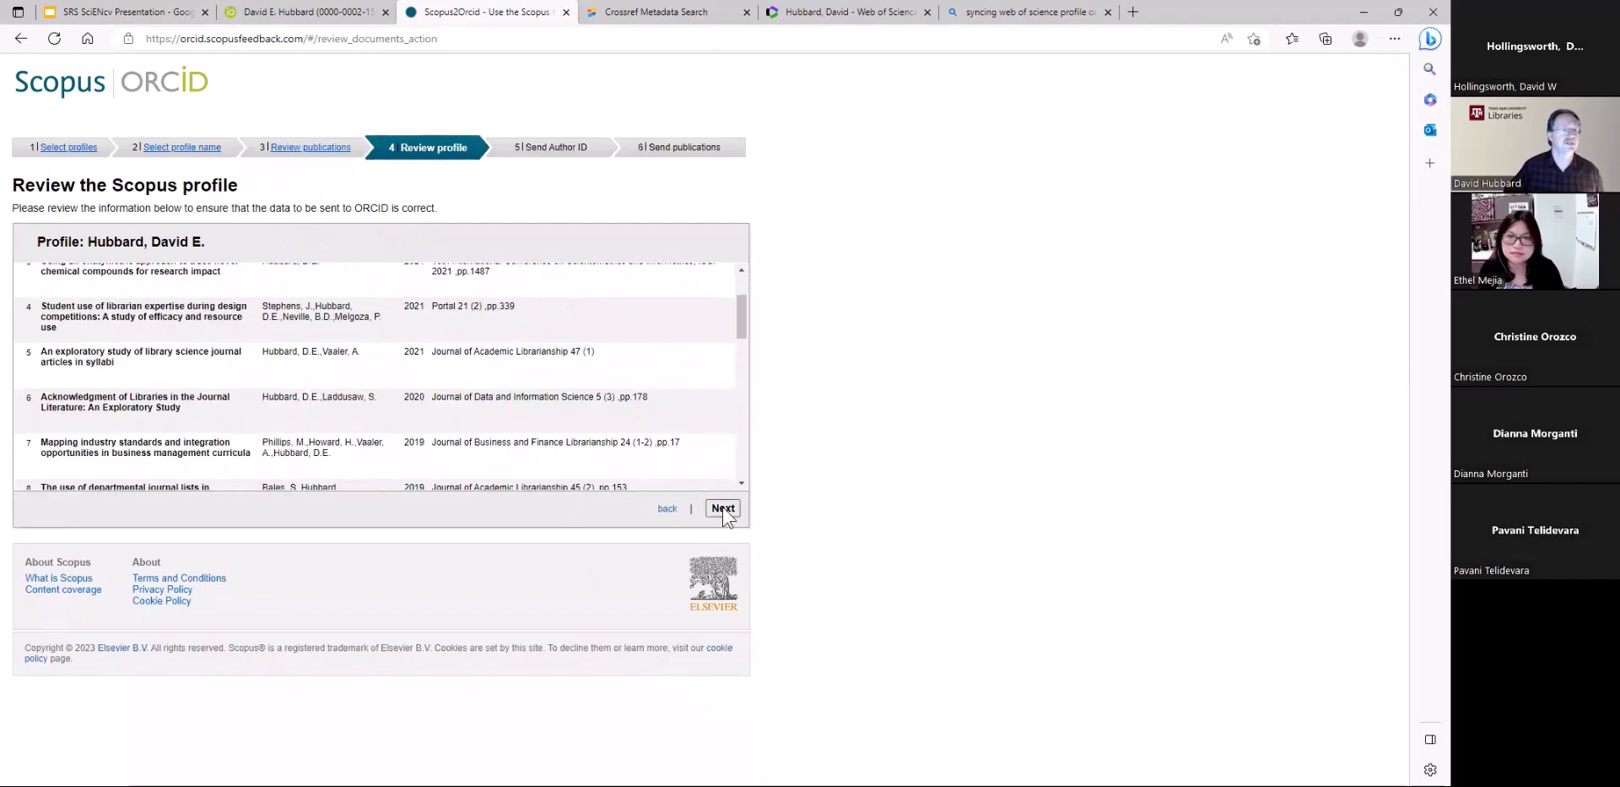
left_click(723, 508)
left_click(216, 246)
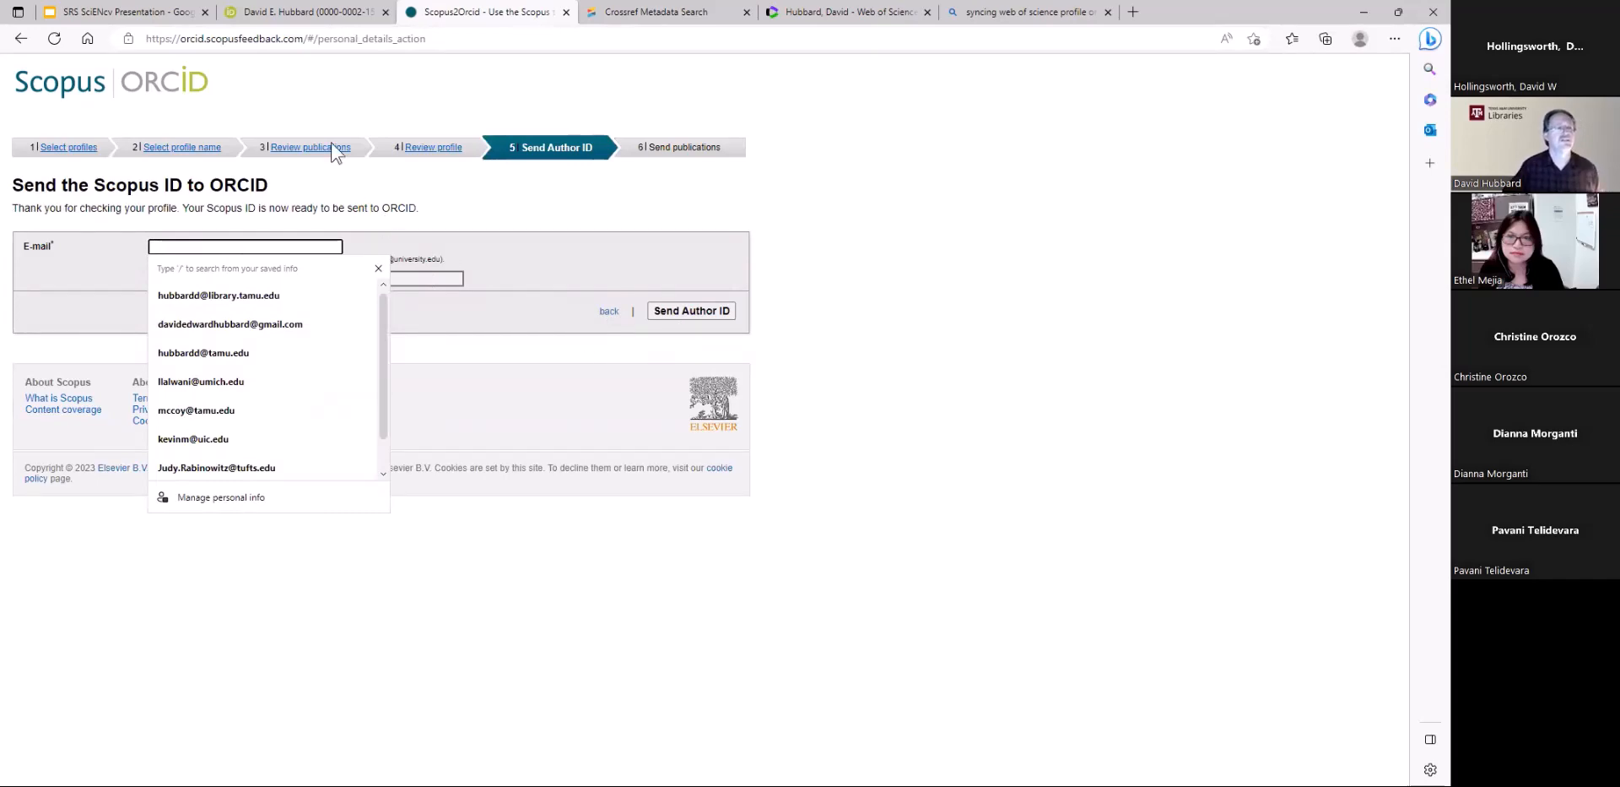
Return to the ORCID record, close the works wizard list, and view the form for adding a work from a DOI without retrieving details
left_click(311, 15)
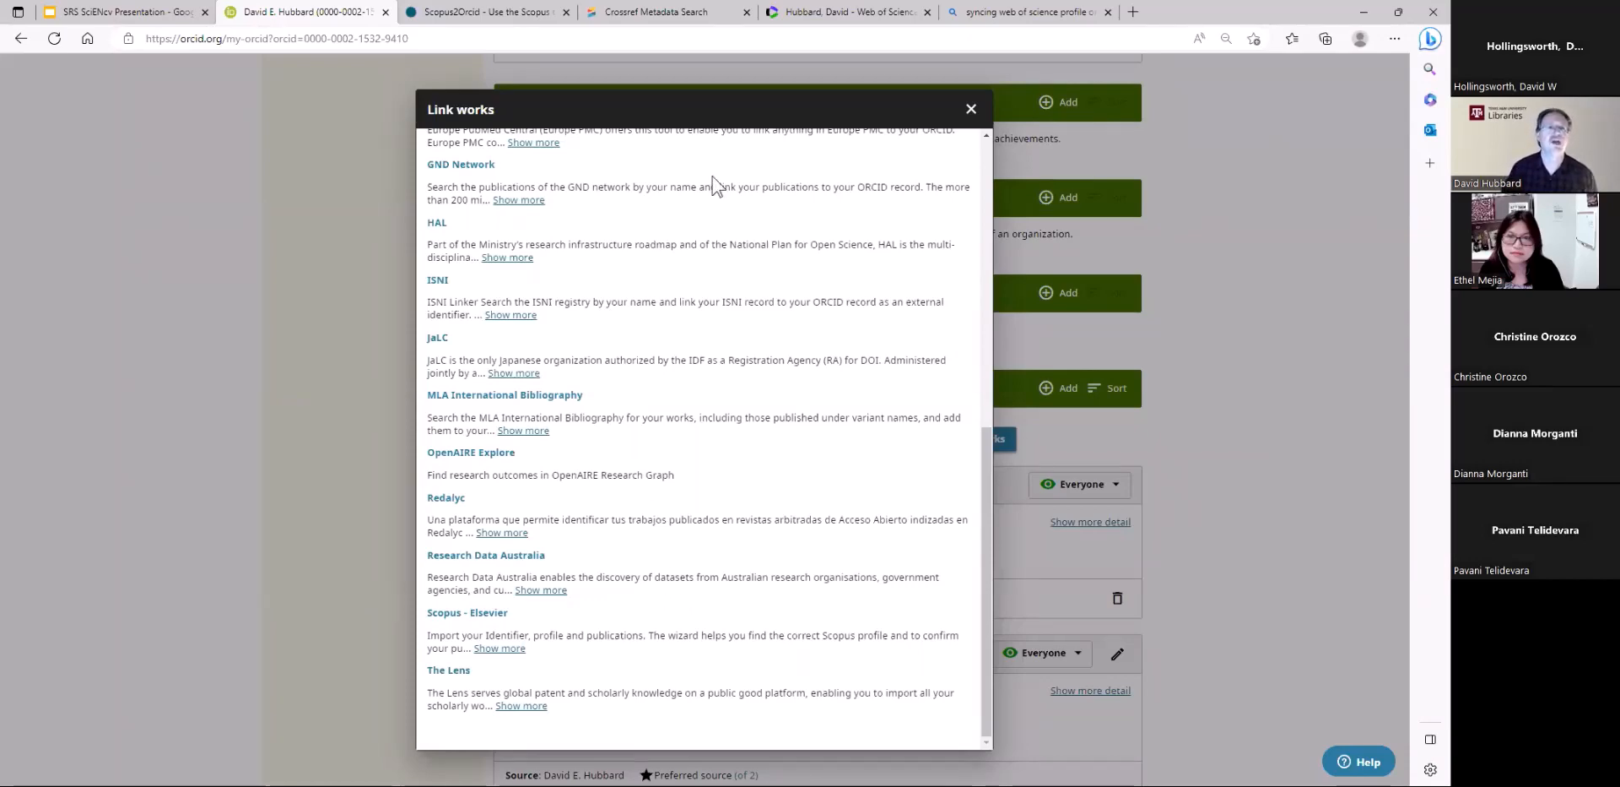
key("Escape")
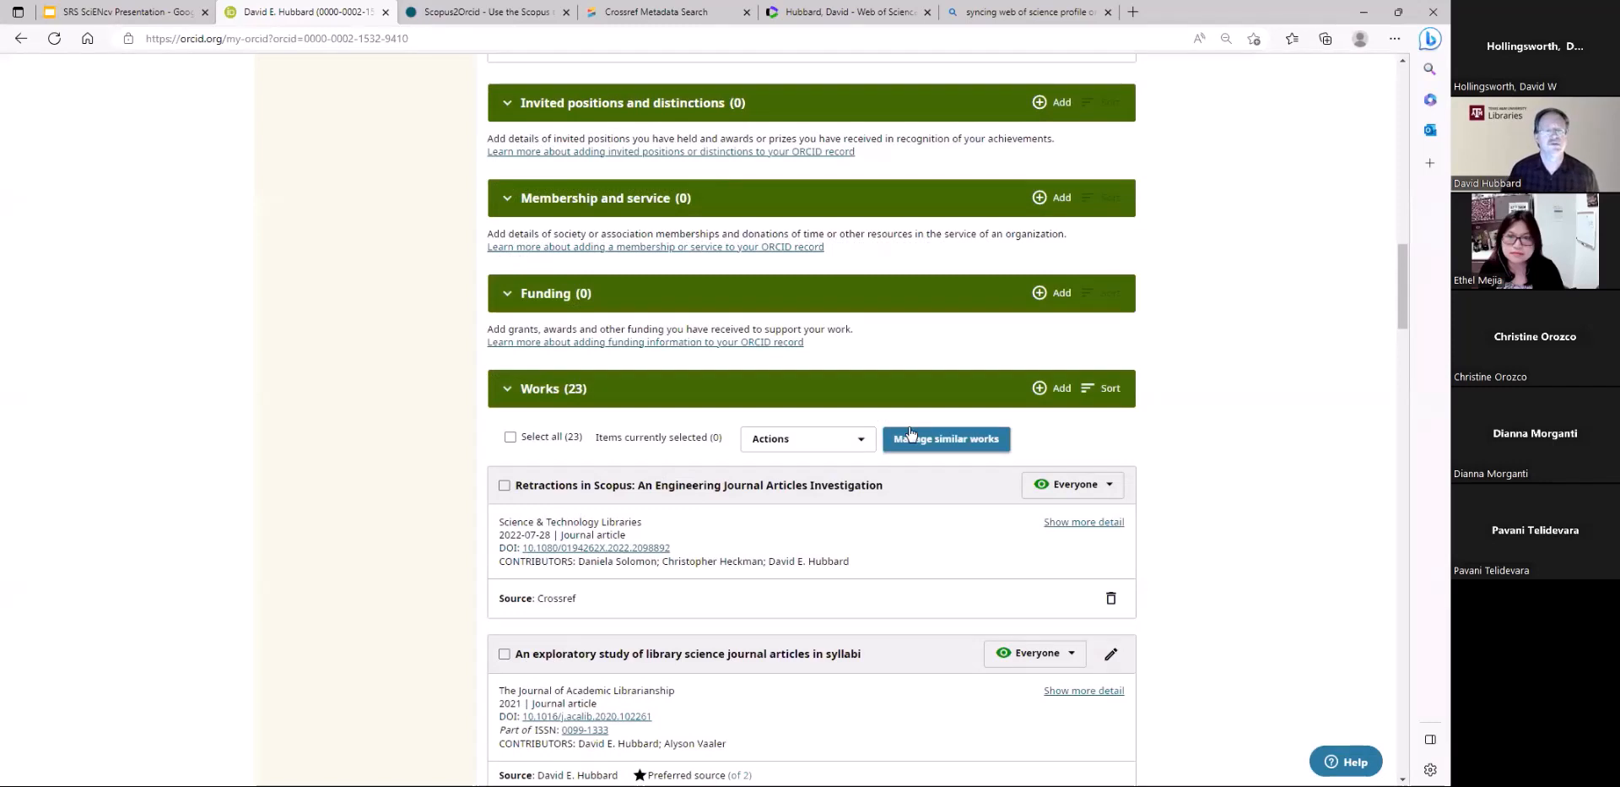
left_click(1060, 390)
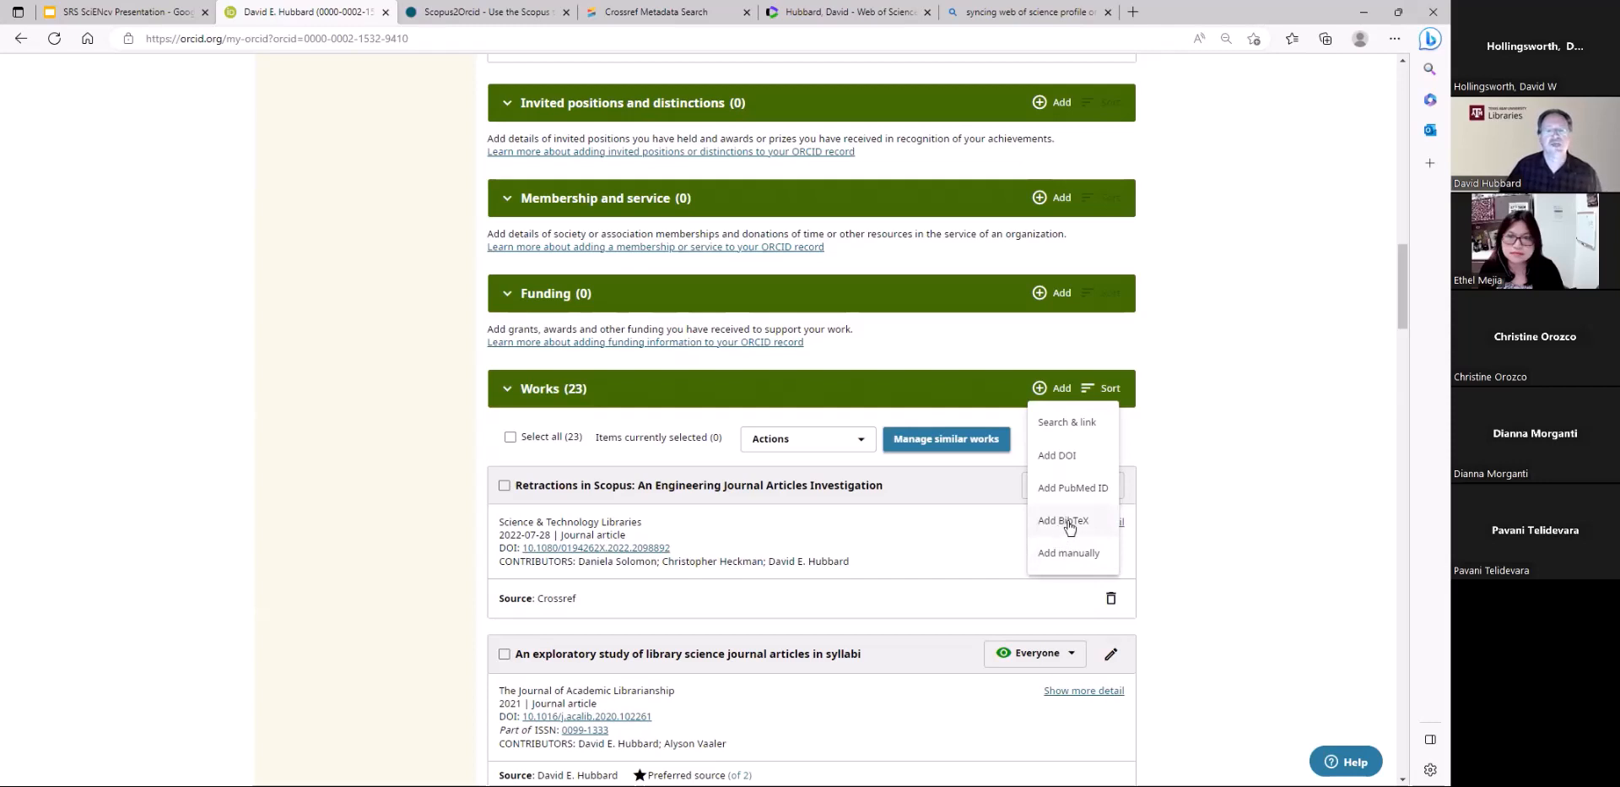
left_click(1056, 455)
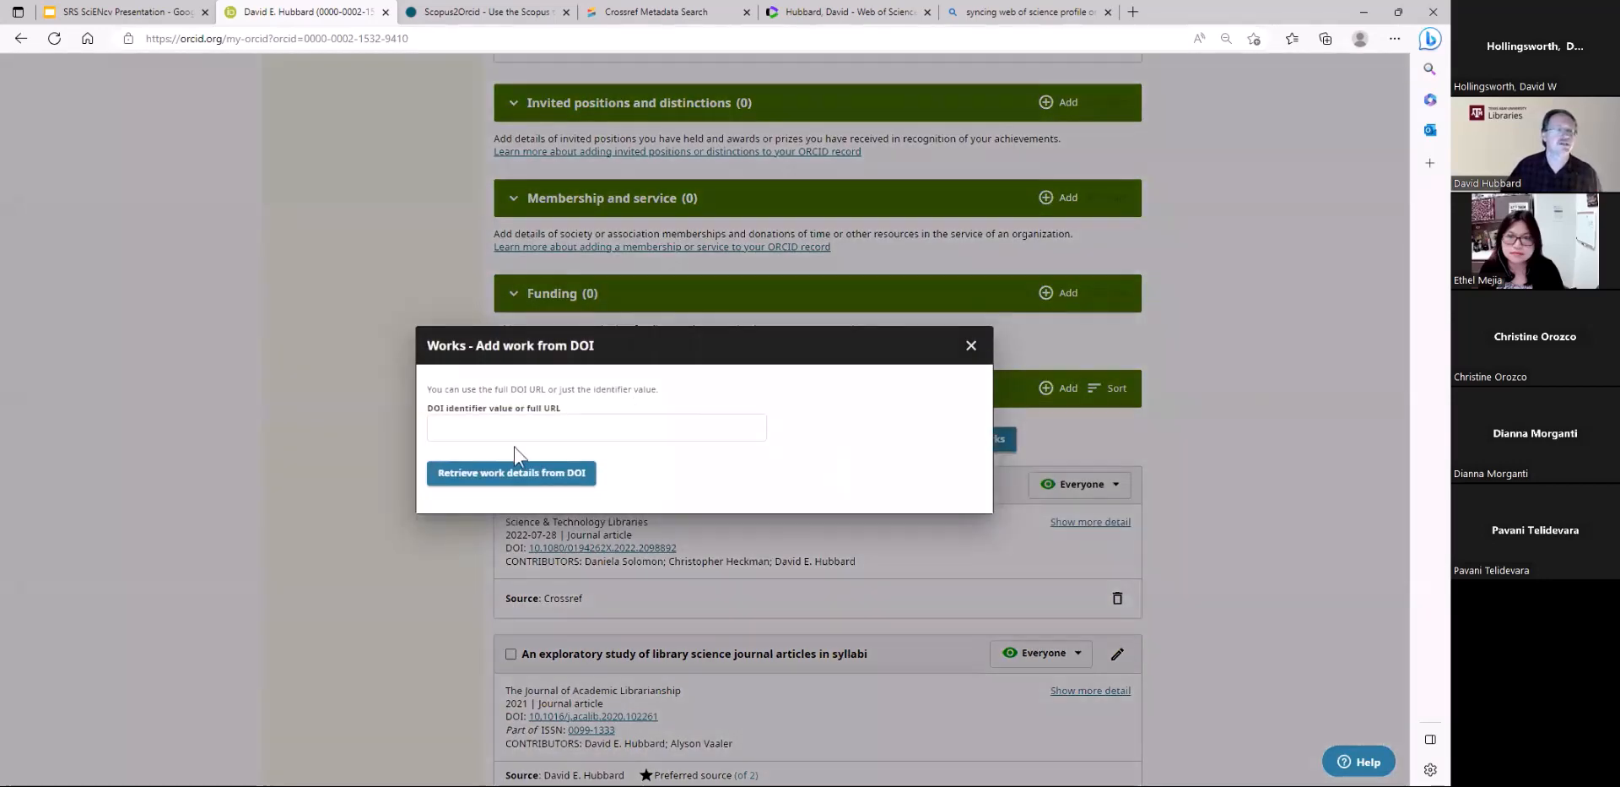
left_click(972, 345)
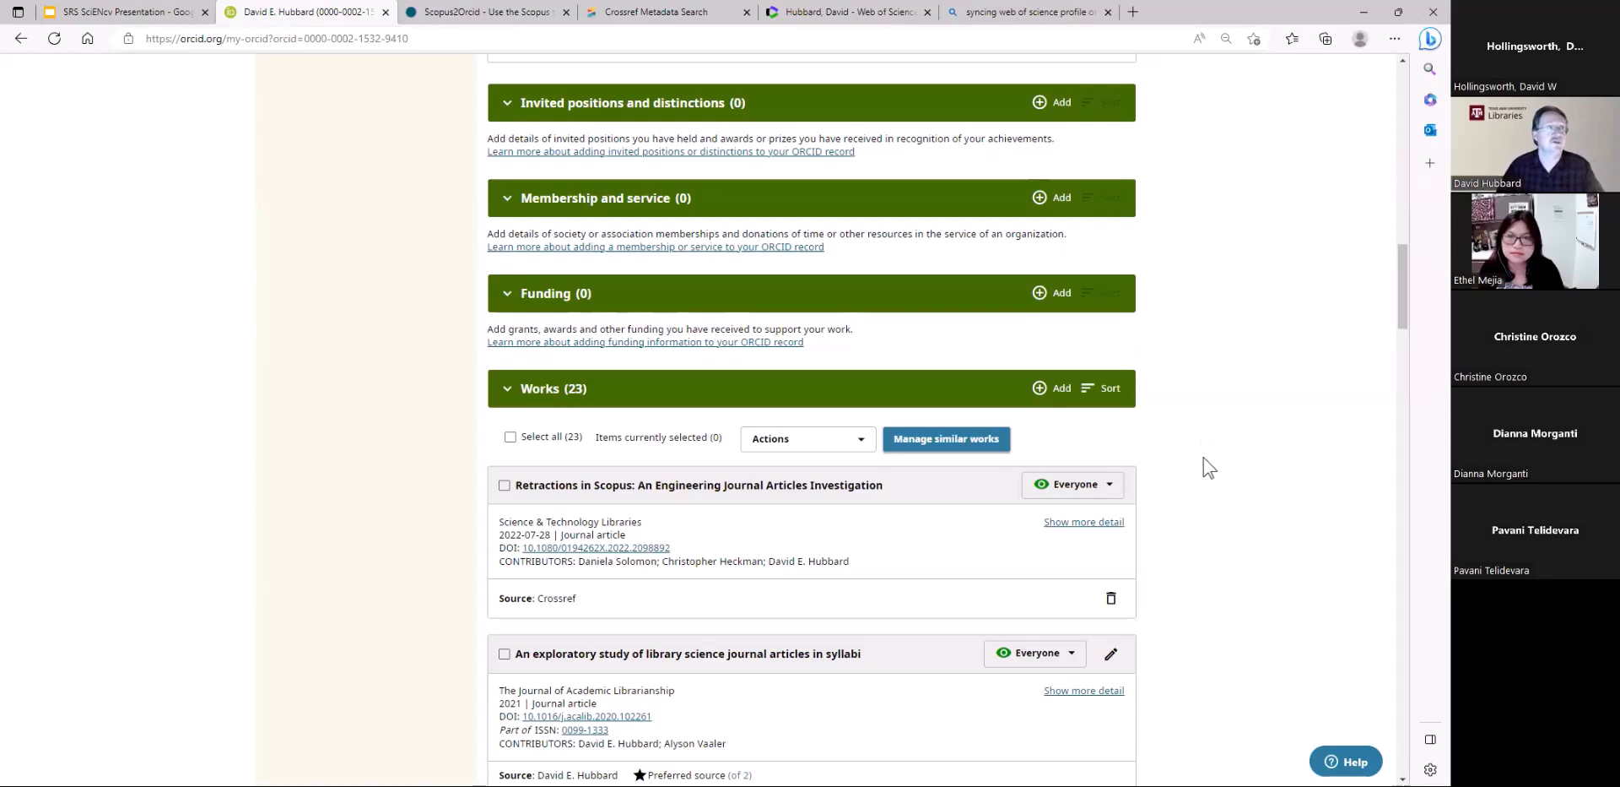
Open the 2018 conference paper on chemical pricing information from the works list for editing, review its details and citation, and close the form without saving
scroll(1209, 467, "down", 3)
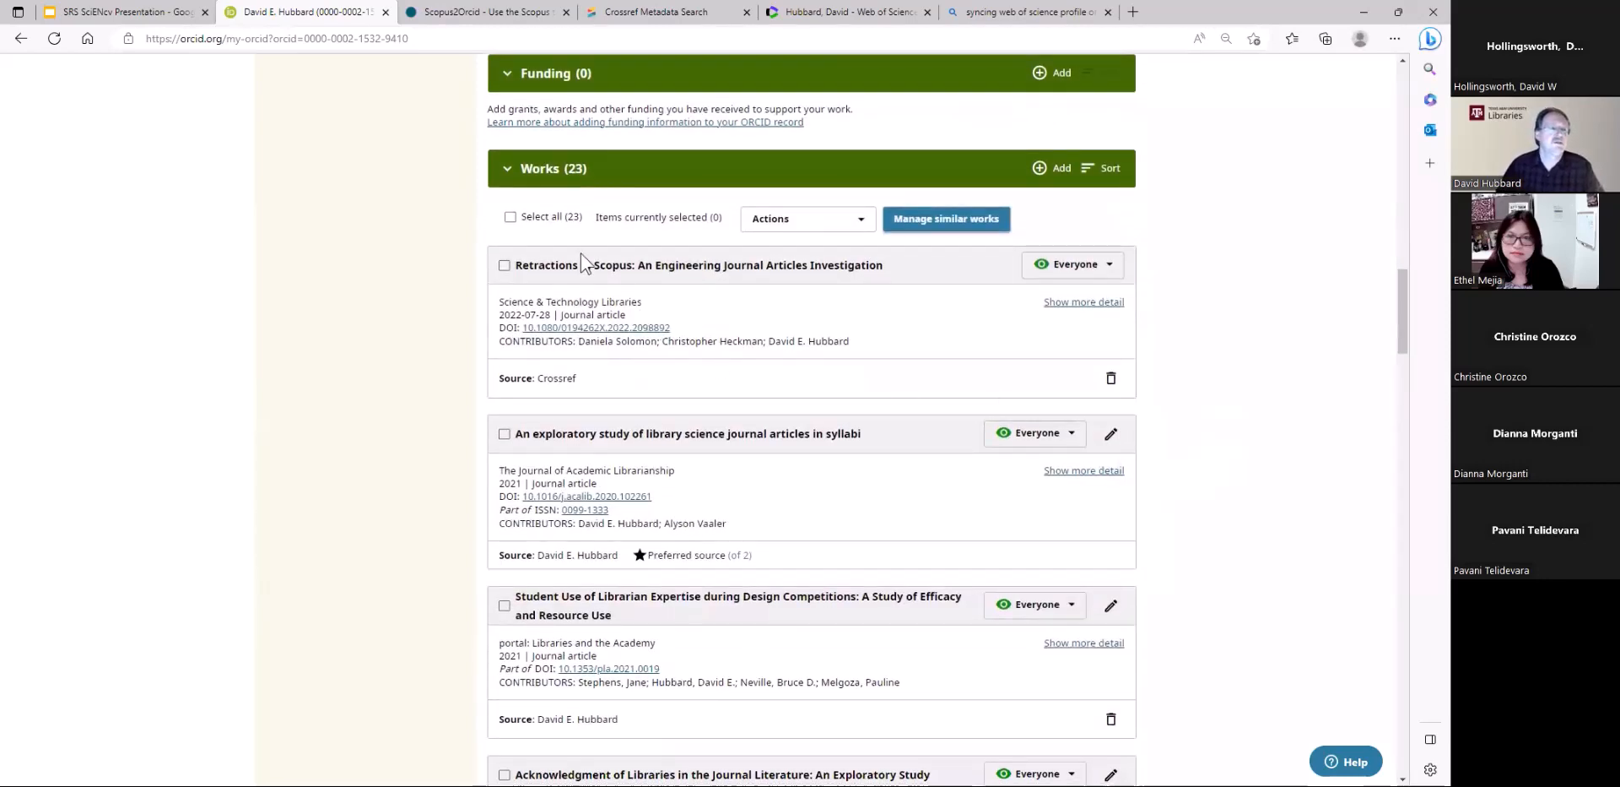
scroll(849, 574, "down", 9)
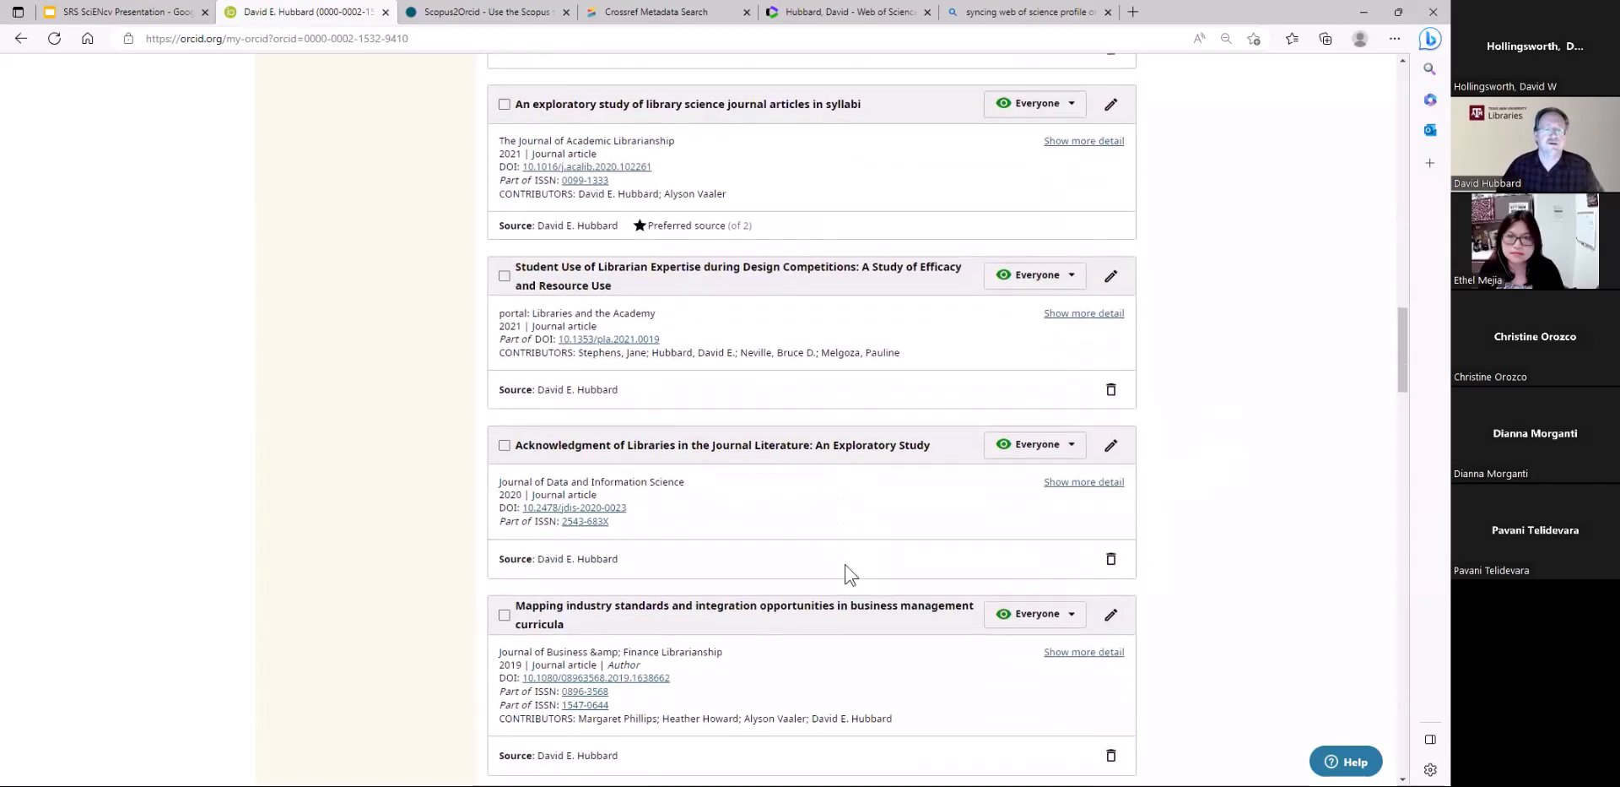
scroll(849, 574, "down", 7)
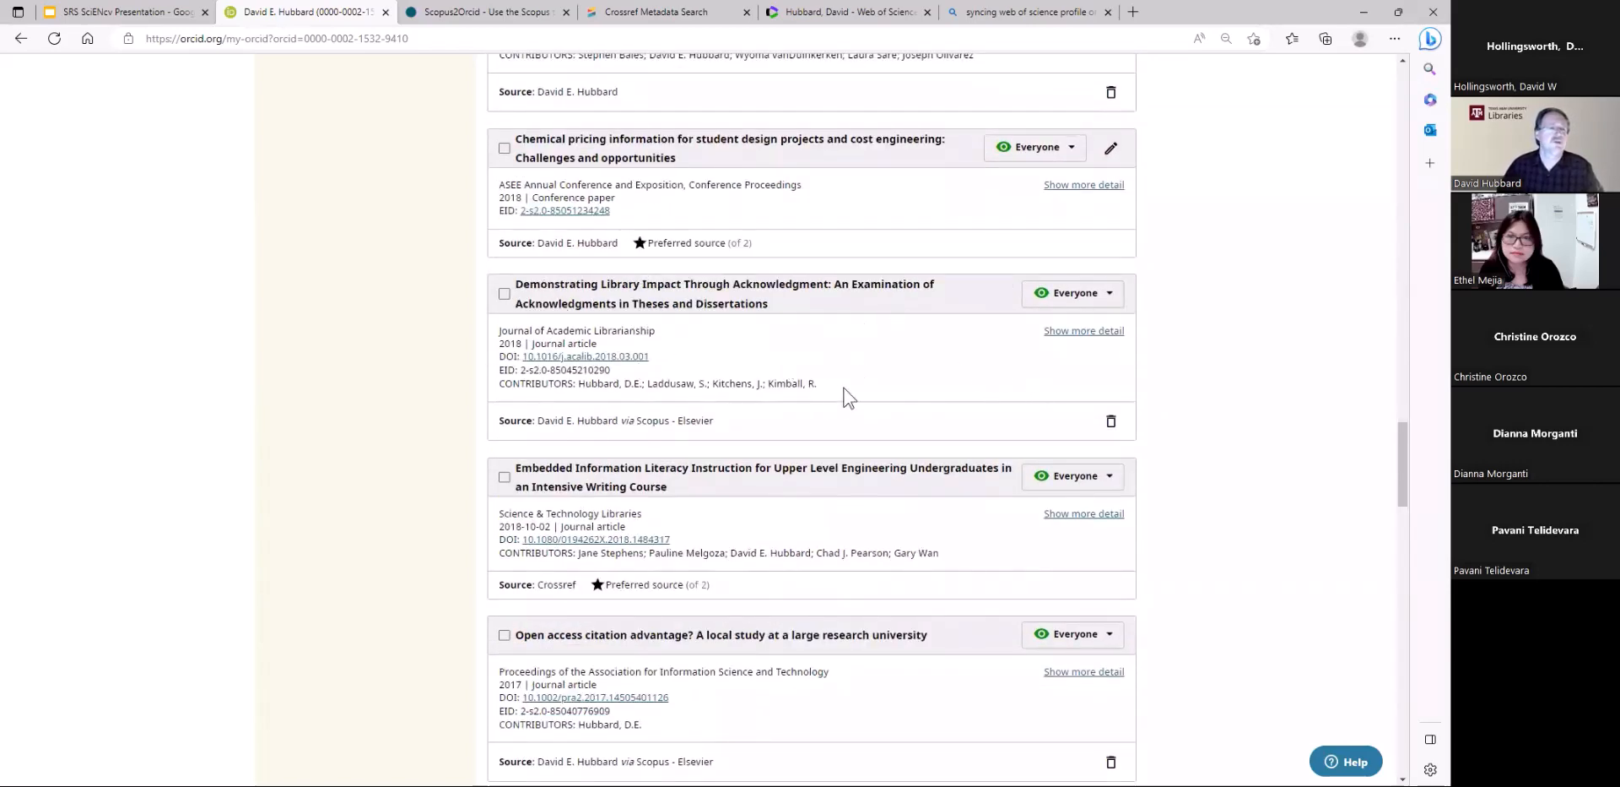
scroll(875, 531, "up", 3)
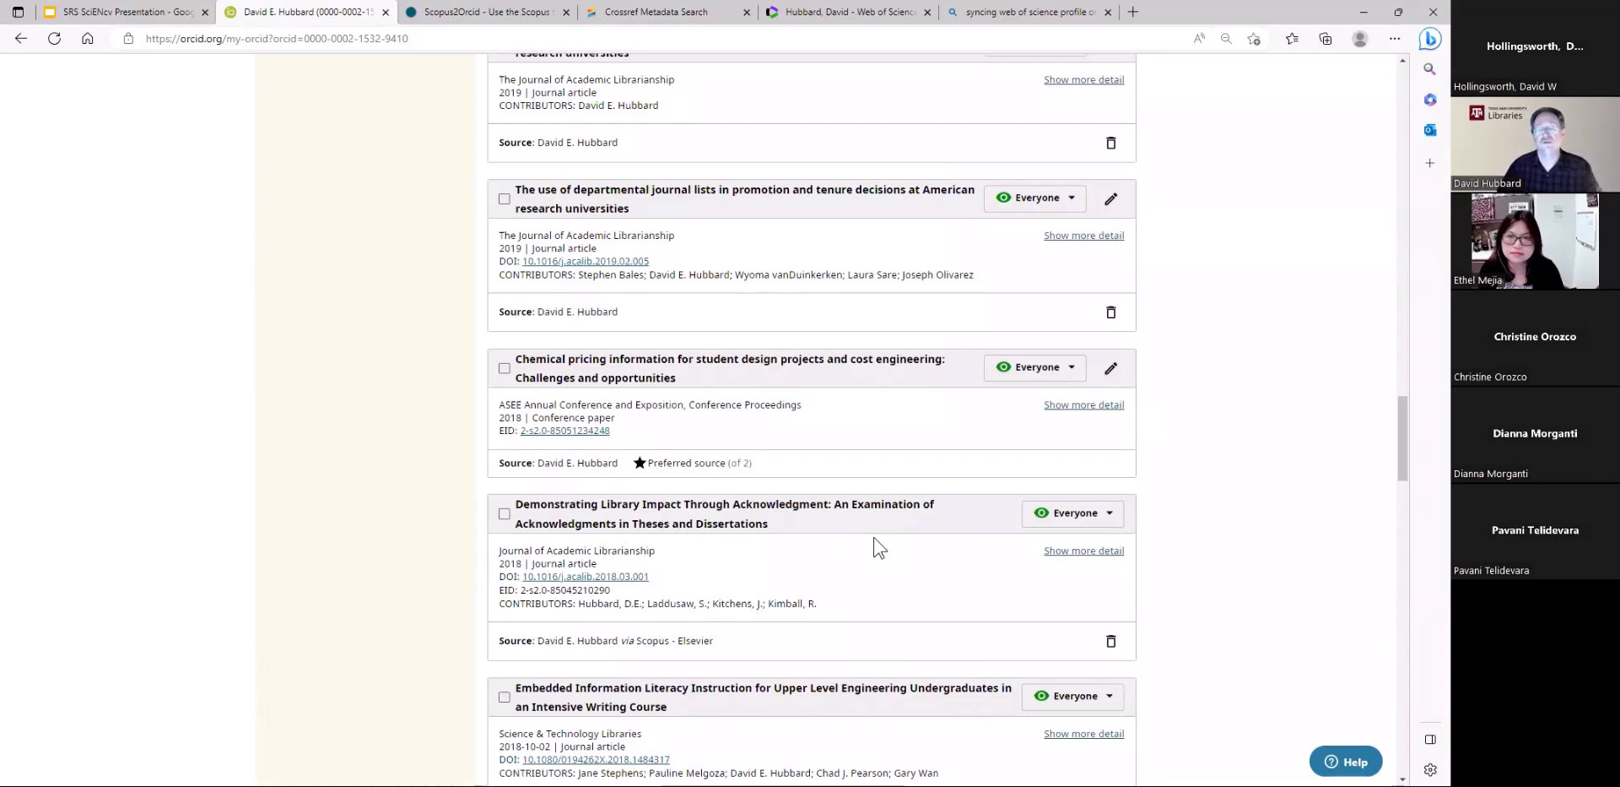
left_click(1112, 371)
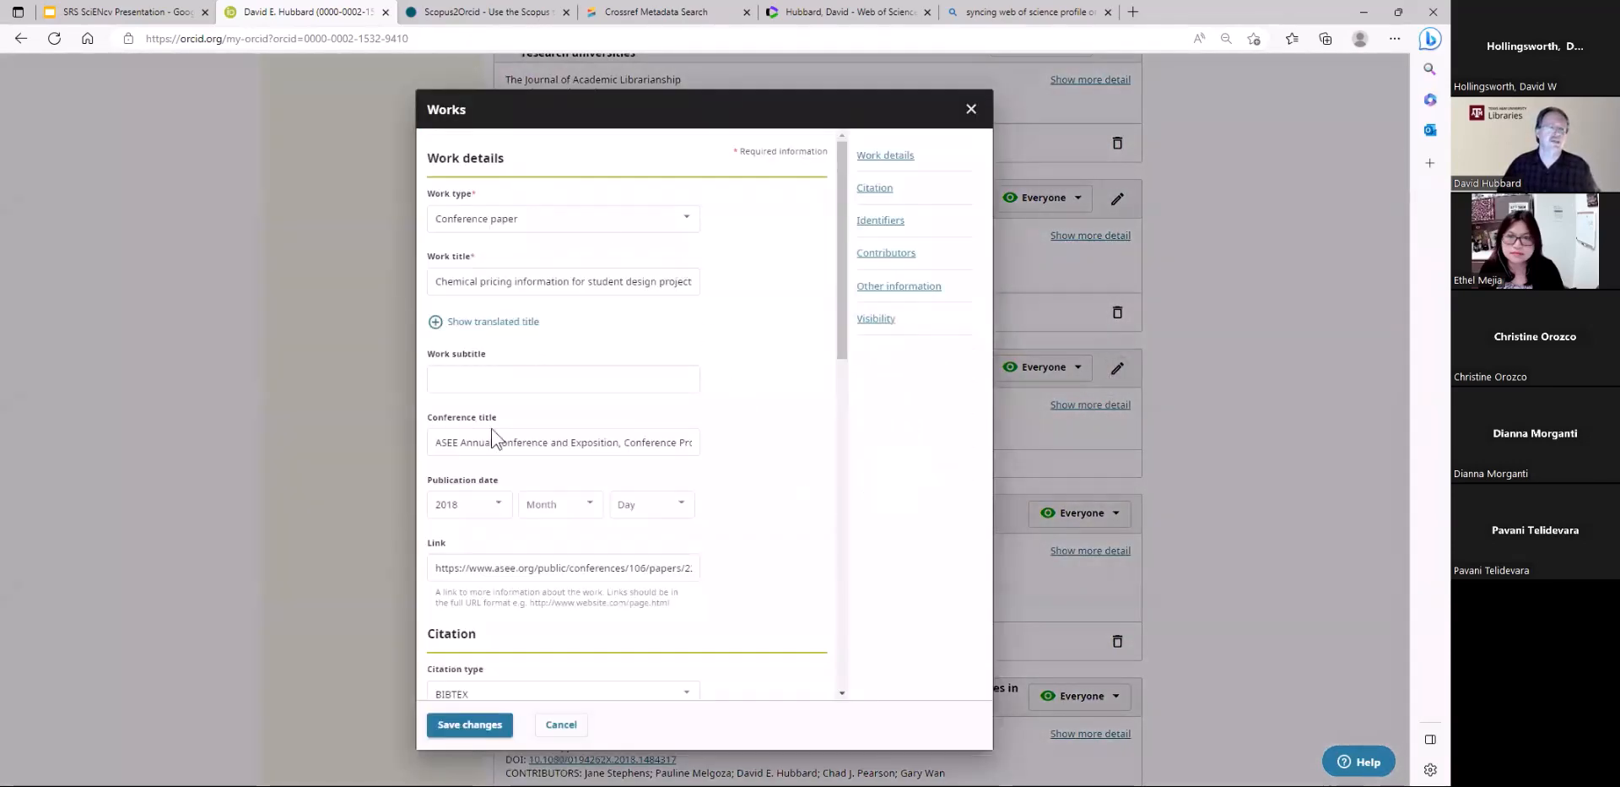
scroll(644, 548, "down", 4)
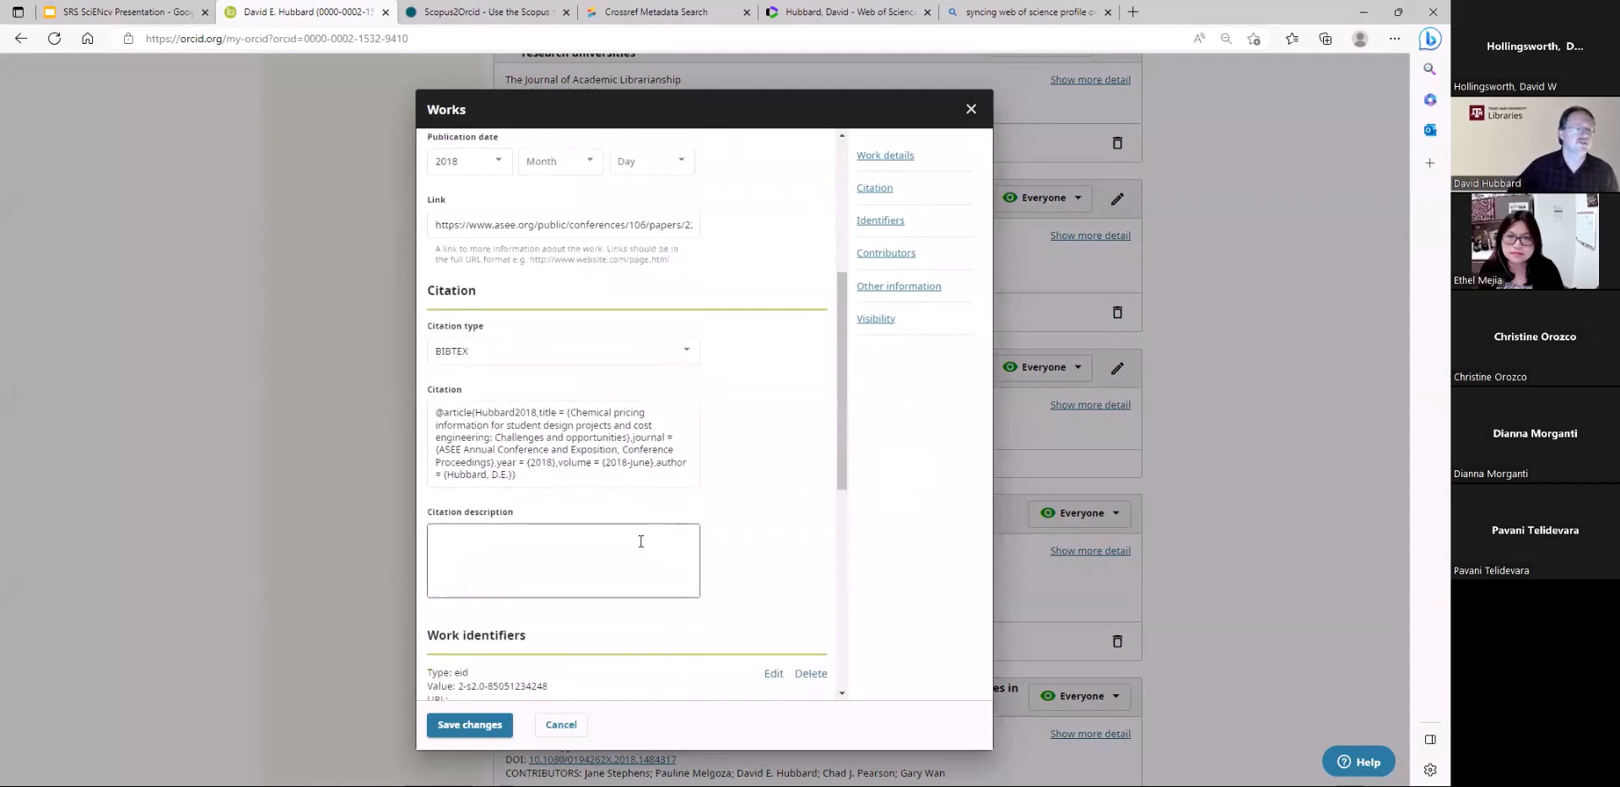
scroll(644, 535, "up", 4)
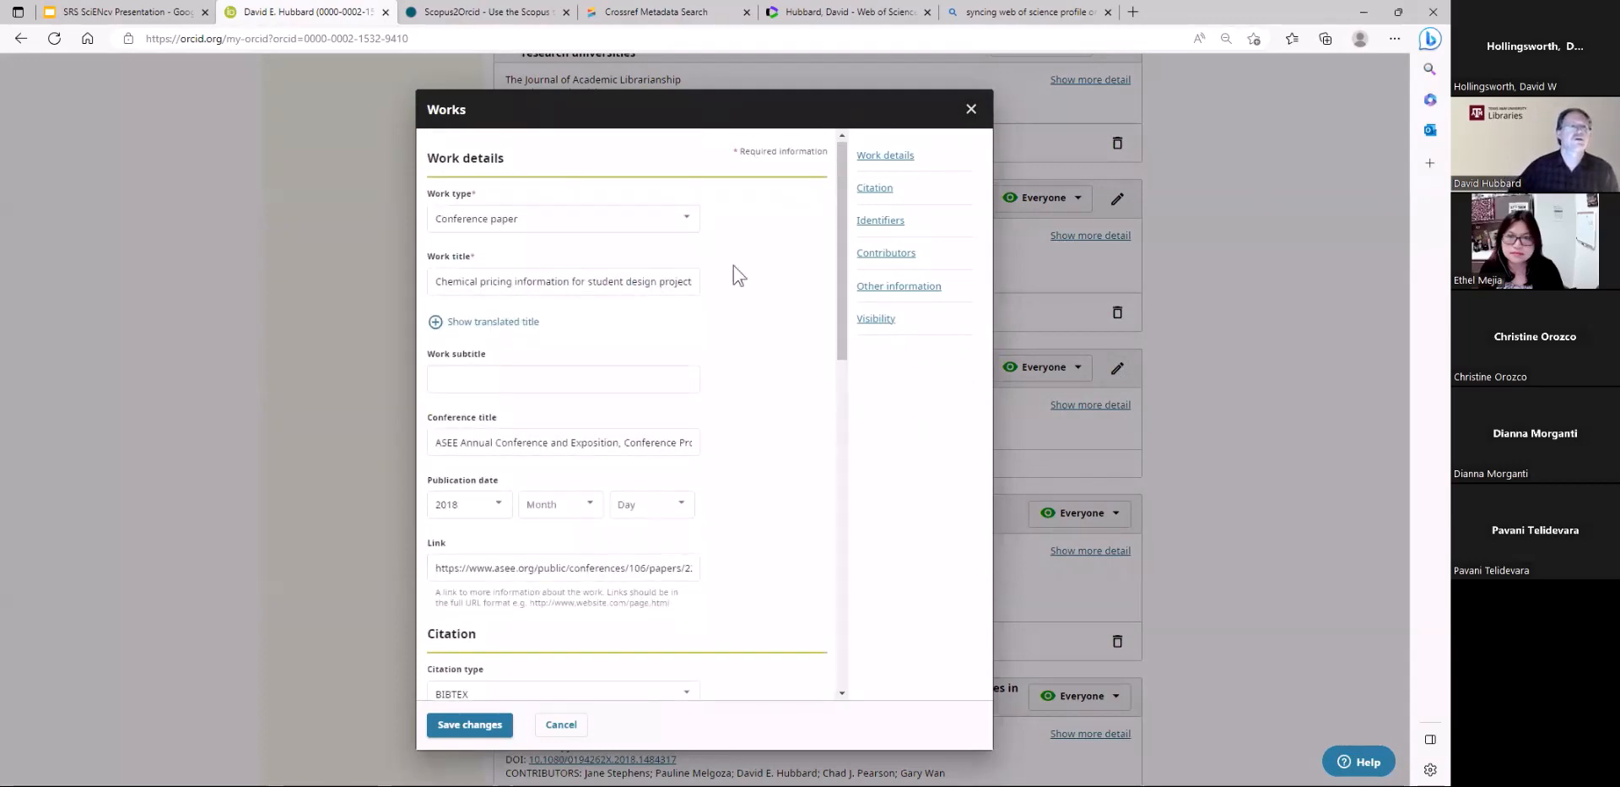
left_click_drag(477, 194, 817, 154)
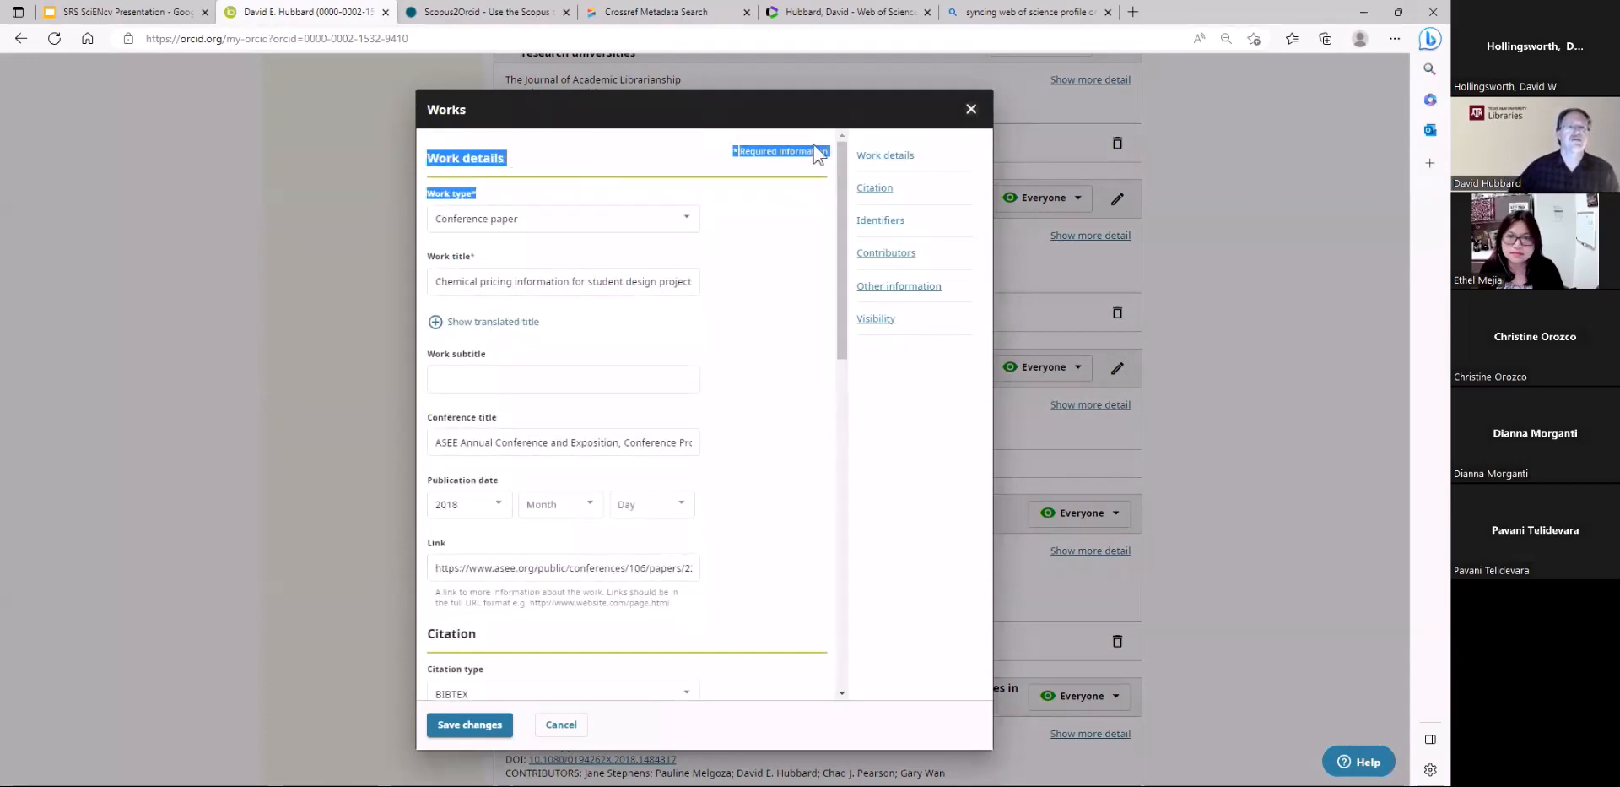
key("Escape")
scroll(1304, 446, "up", 9)
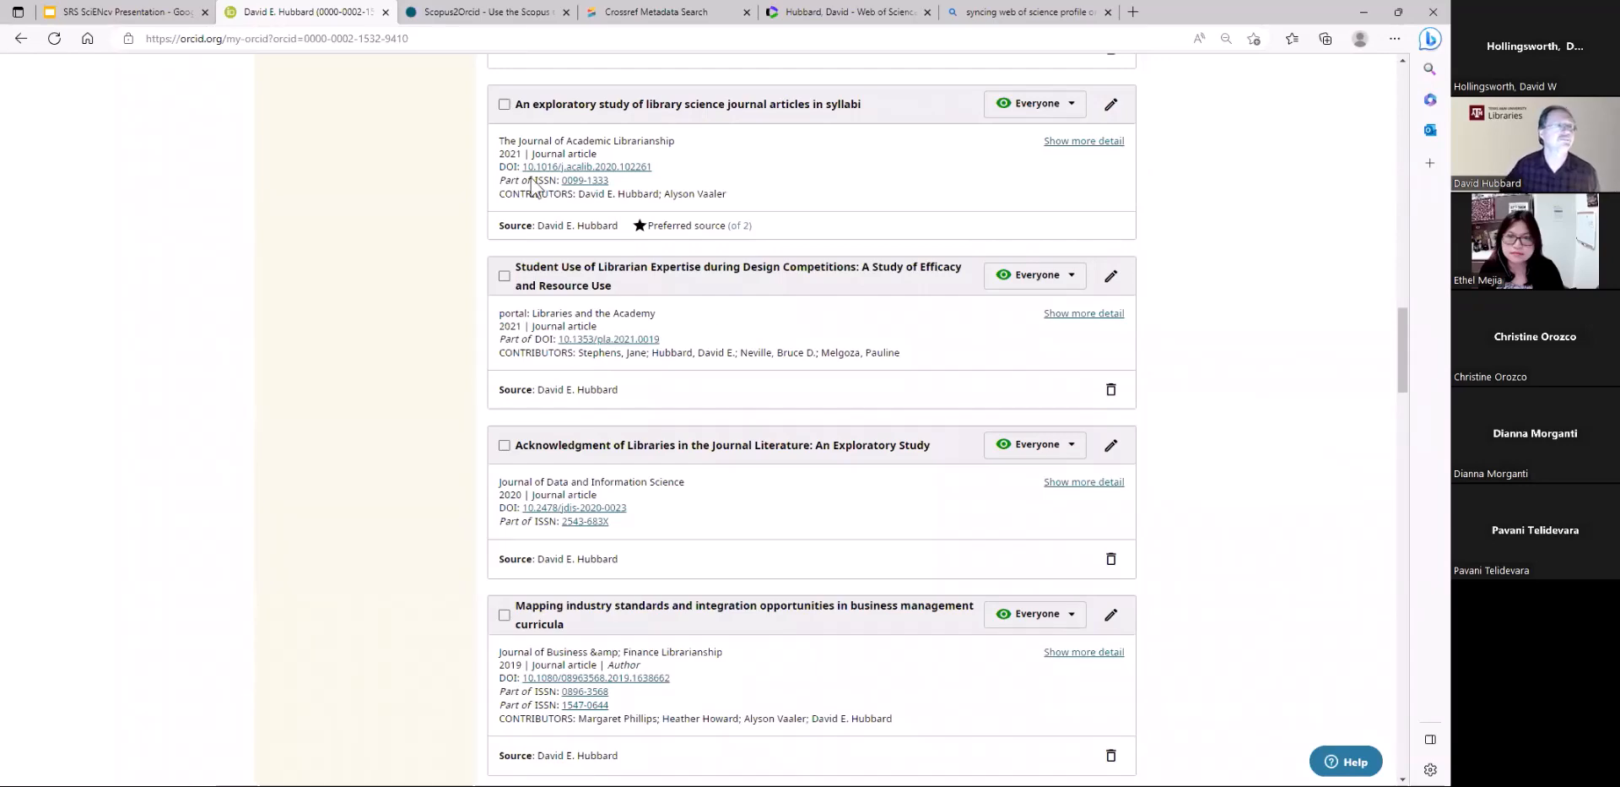
Switch to the SRS SciENcv Presentation in Google Slides and advance past the ORCID Demonstration slide to the SciENcv definition
left_click(143, 13)
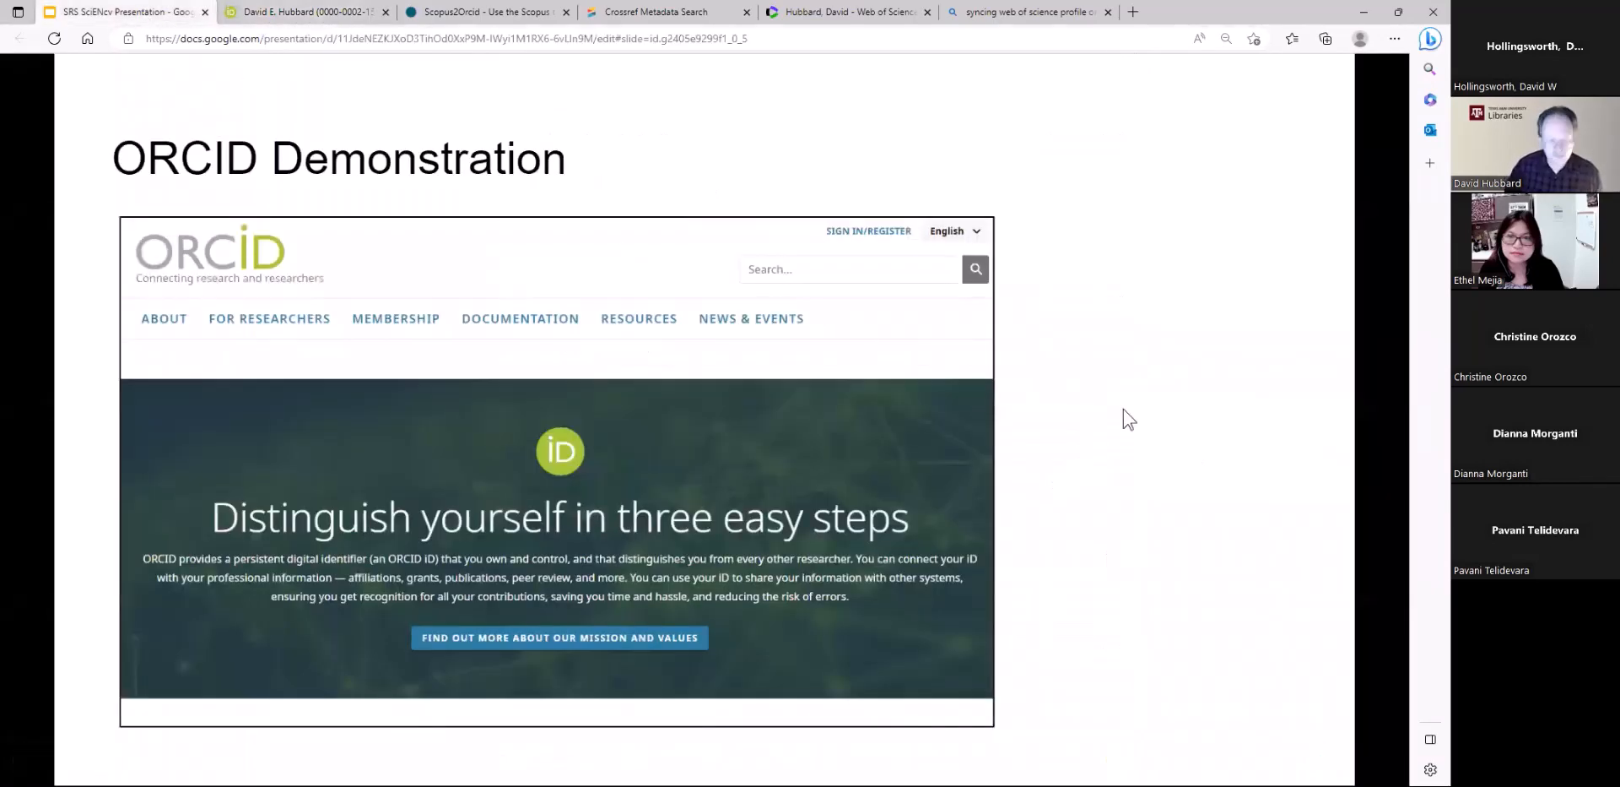
left_click(1124, 409)
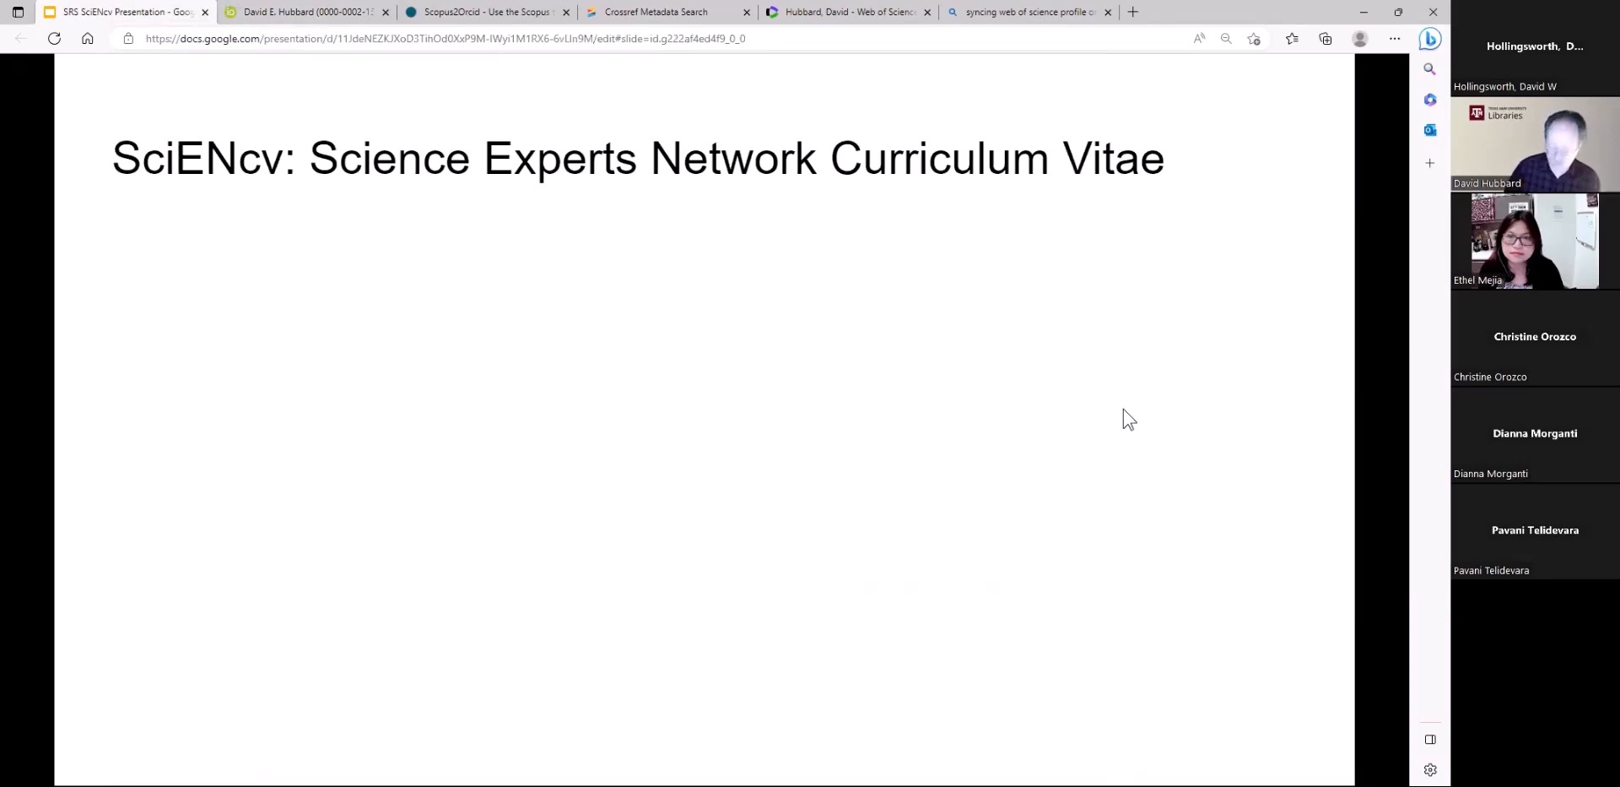
key("Right")
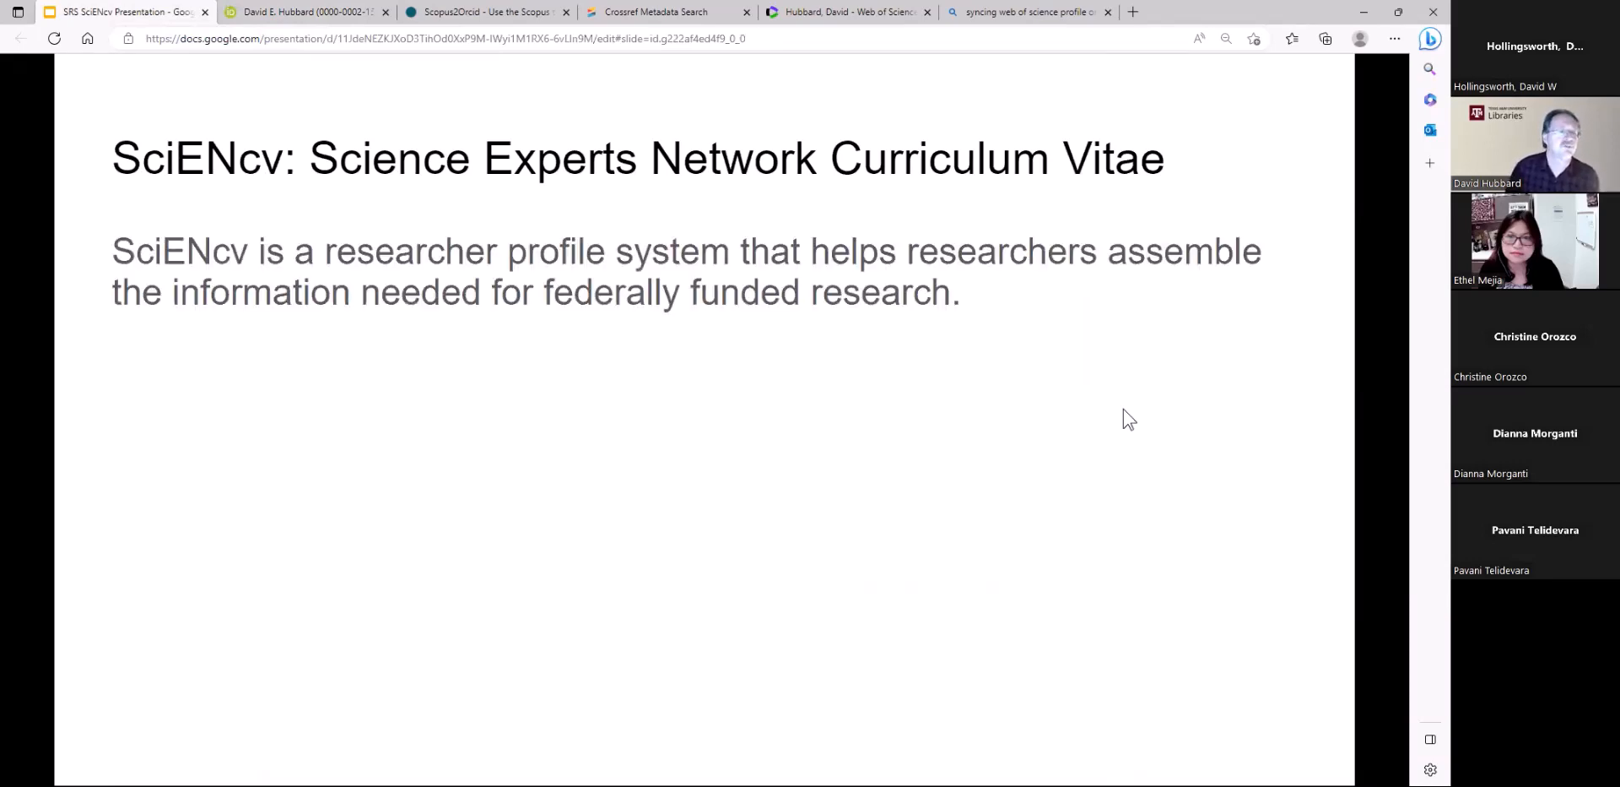
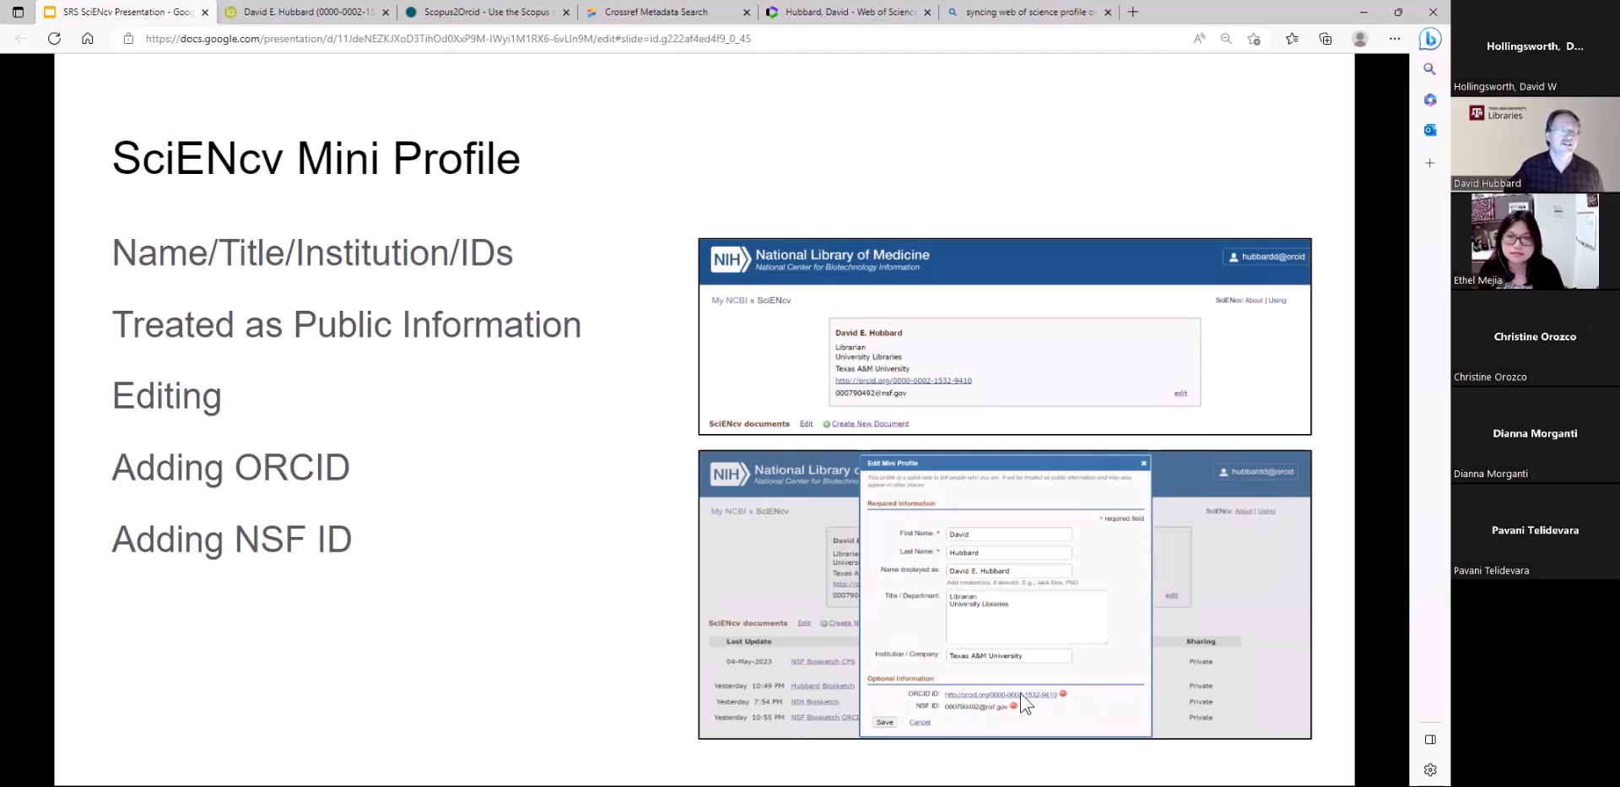
Advance past the mini profile and biosketch slides to SciENcv Demonstration, and open the linked SciENcv website from its screenshot
key("Right")
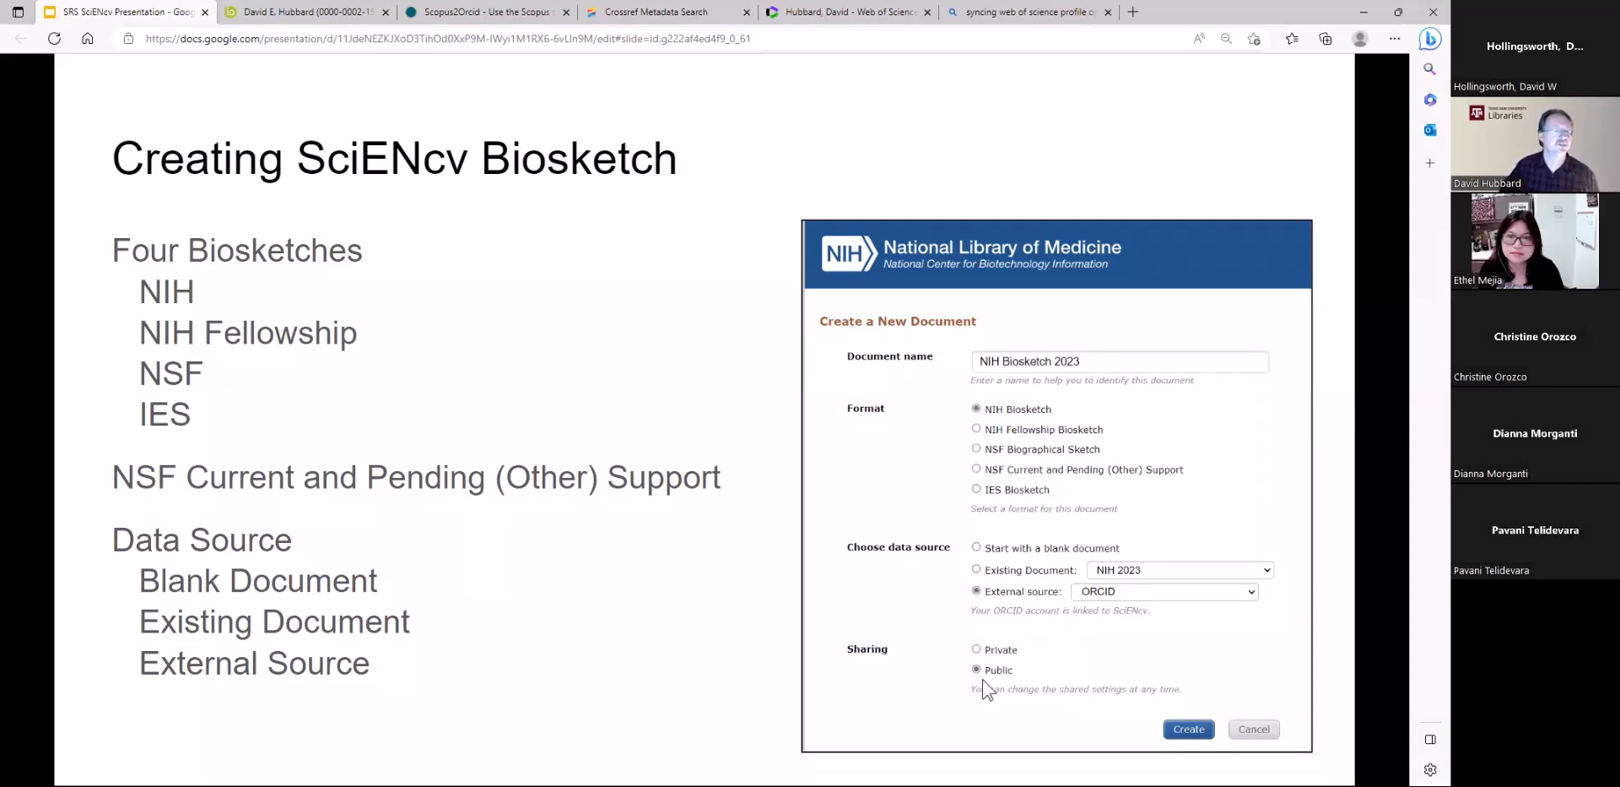
key("Right")
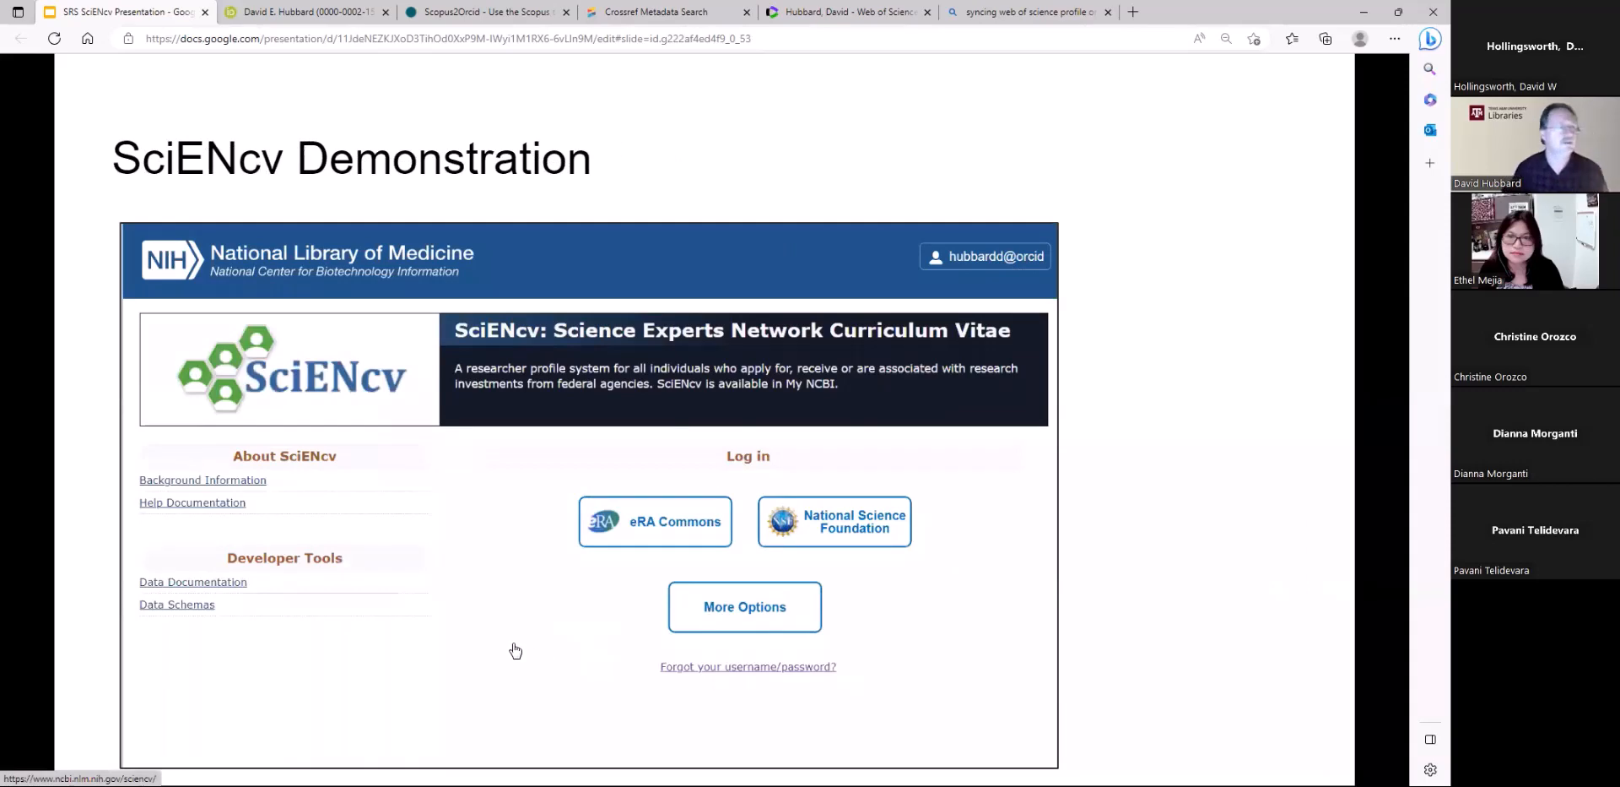
left_click(472, 569)
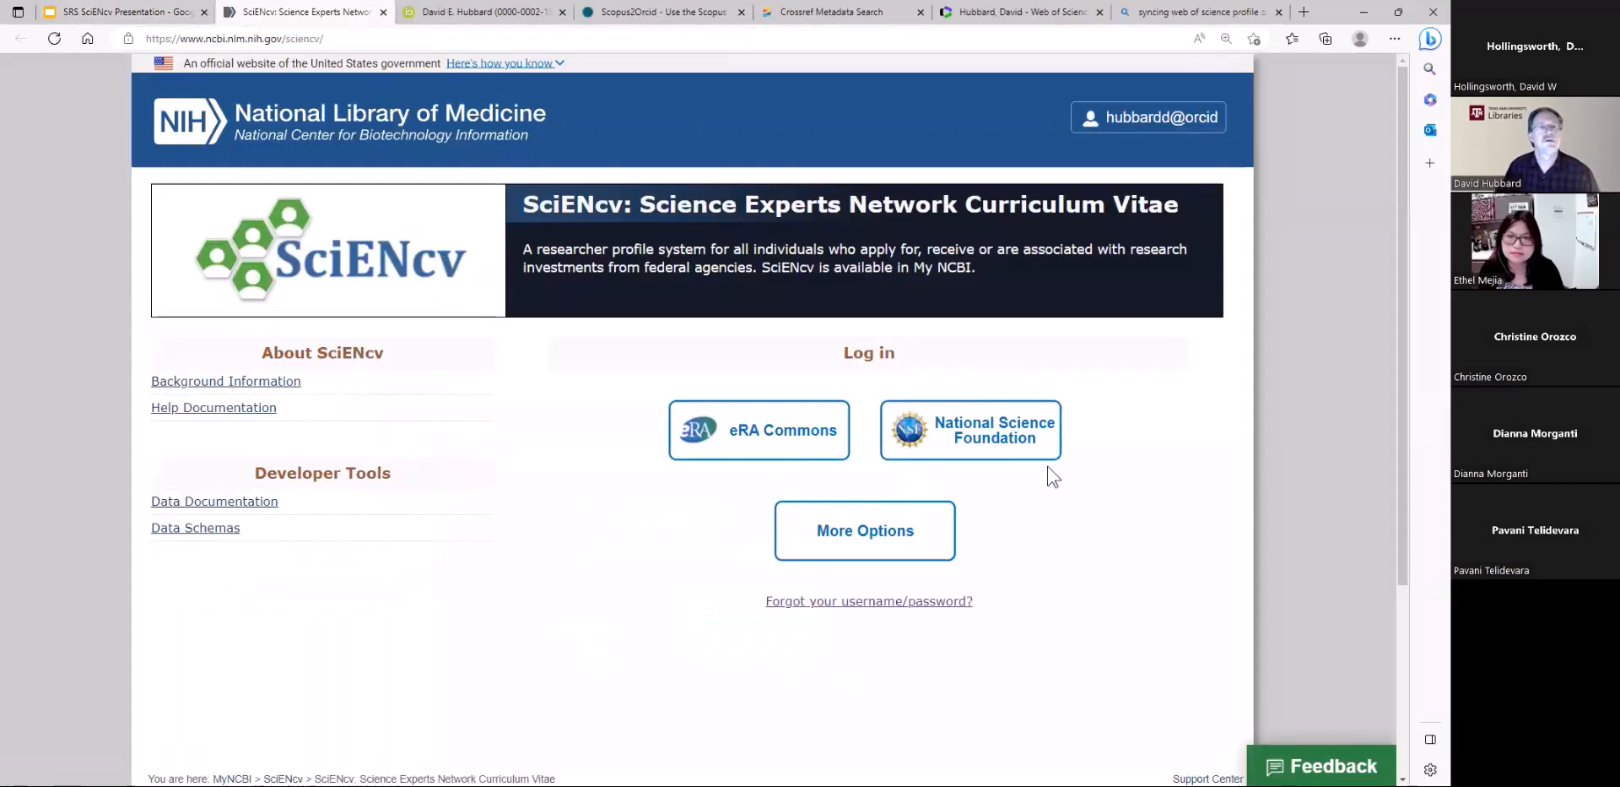
Log out of the NCBI account and go through the SciENcv login options to the full list of login providers
left_click(1146, 123)
left_click(1076, 336)
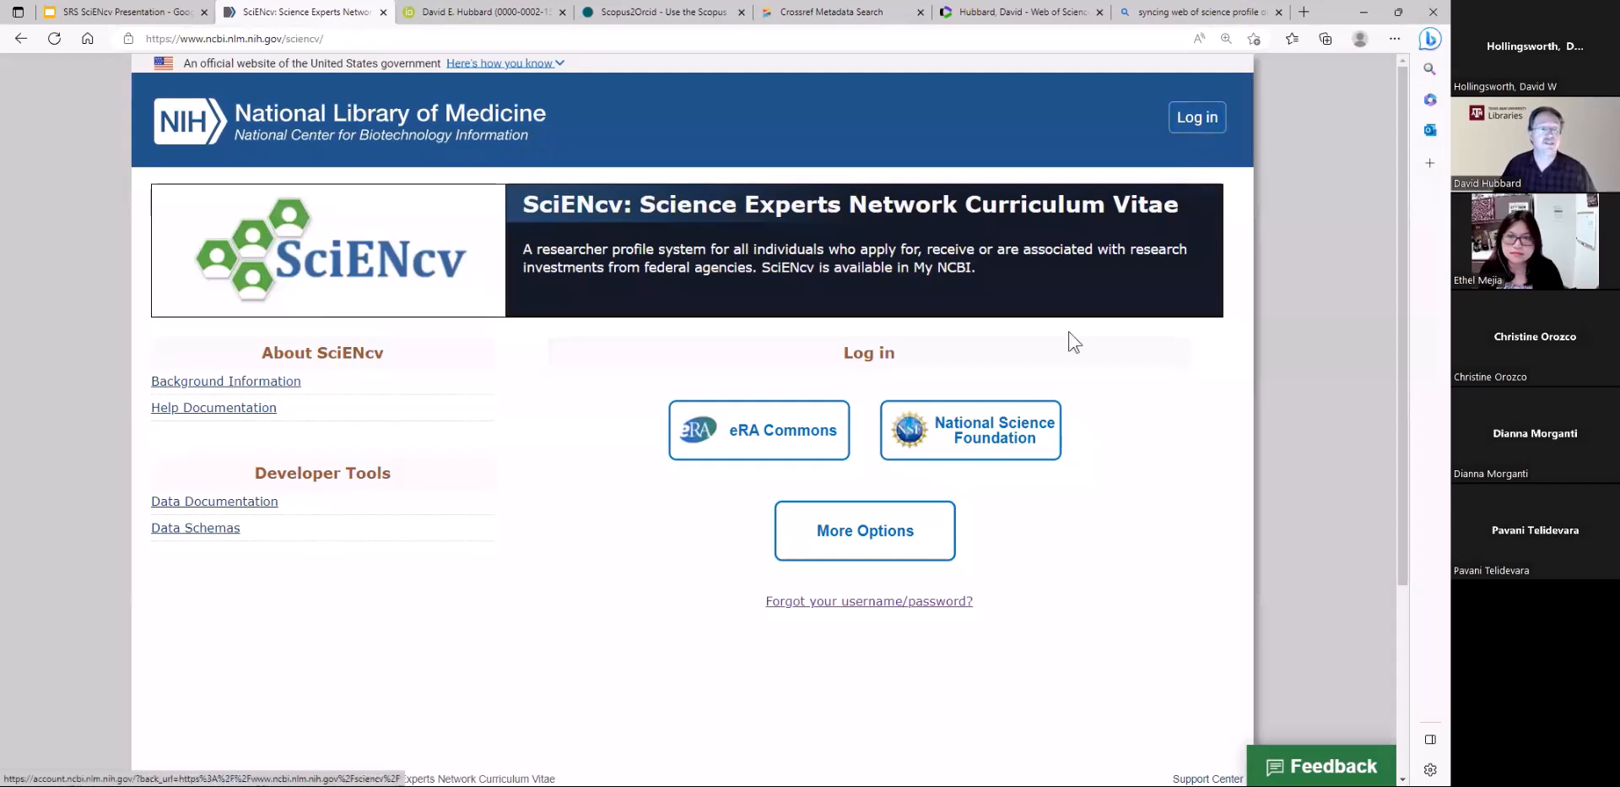
left_click(871, 540)
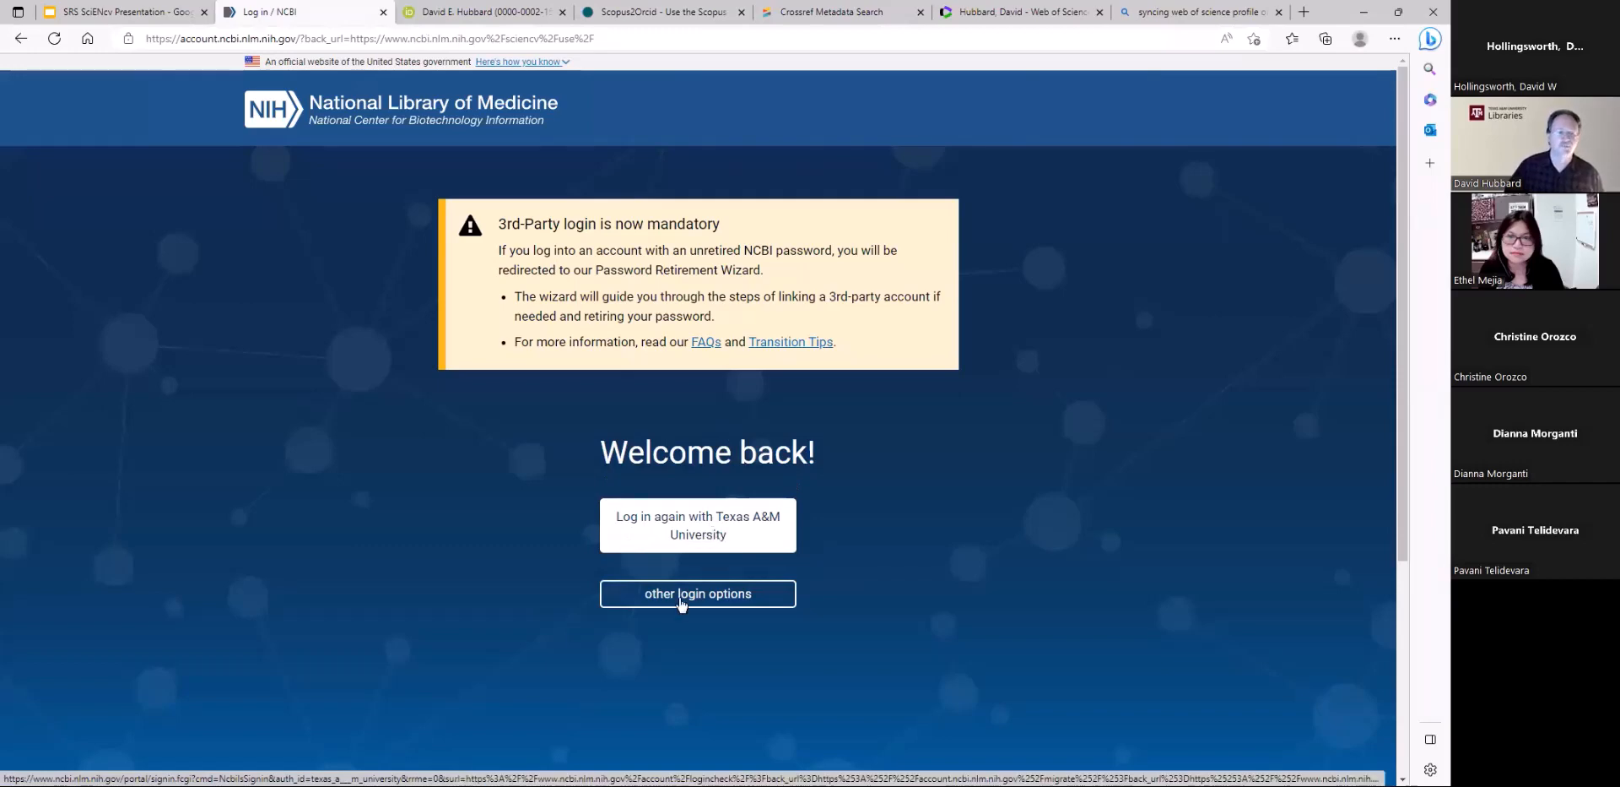
left_click(722, 595)
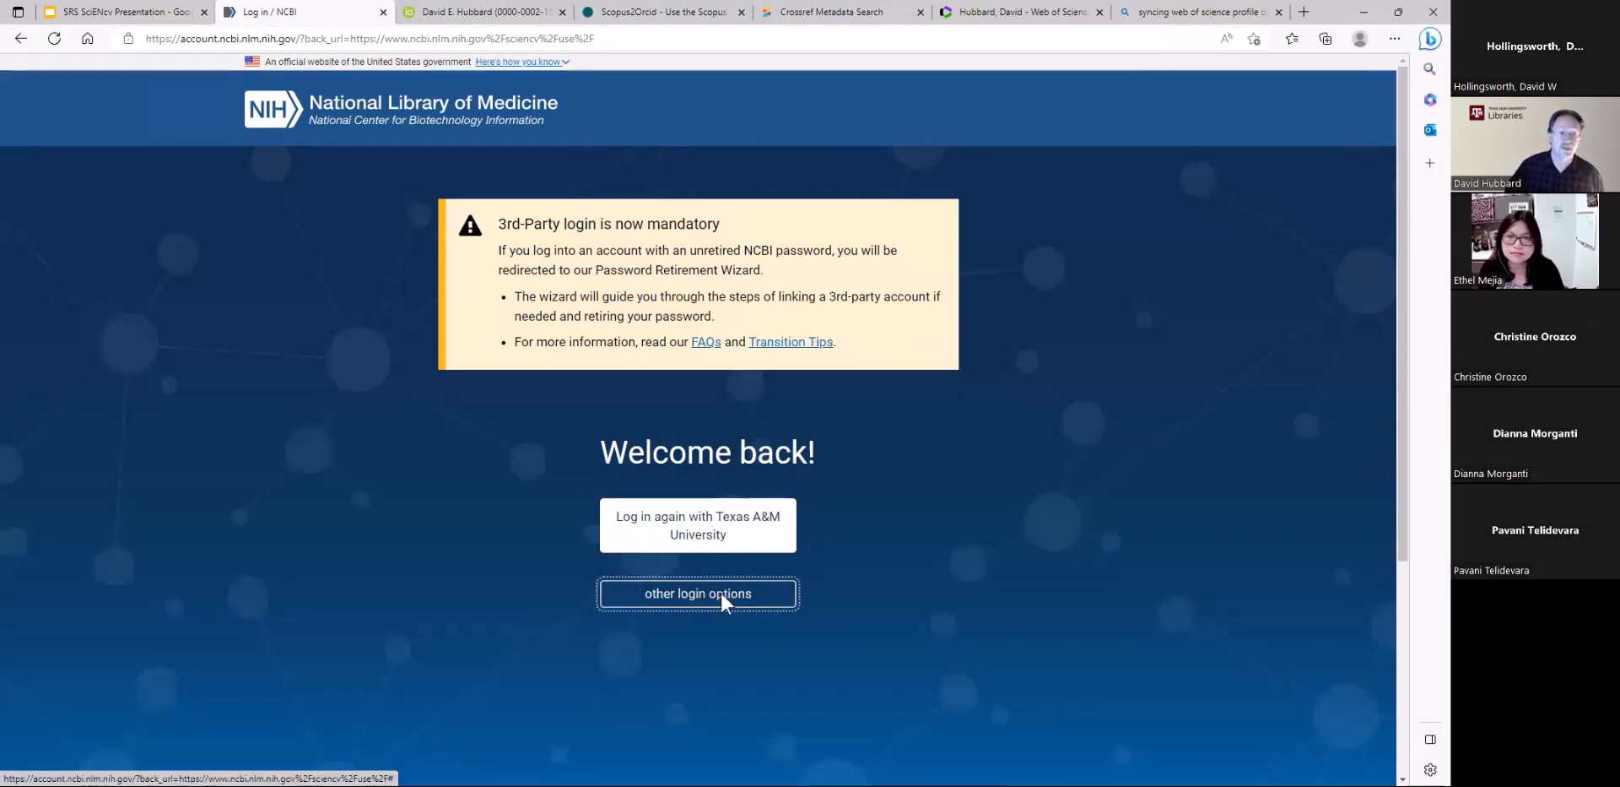
scroll(970, 561, "down", 4)
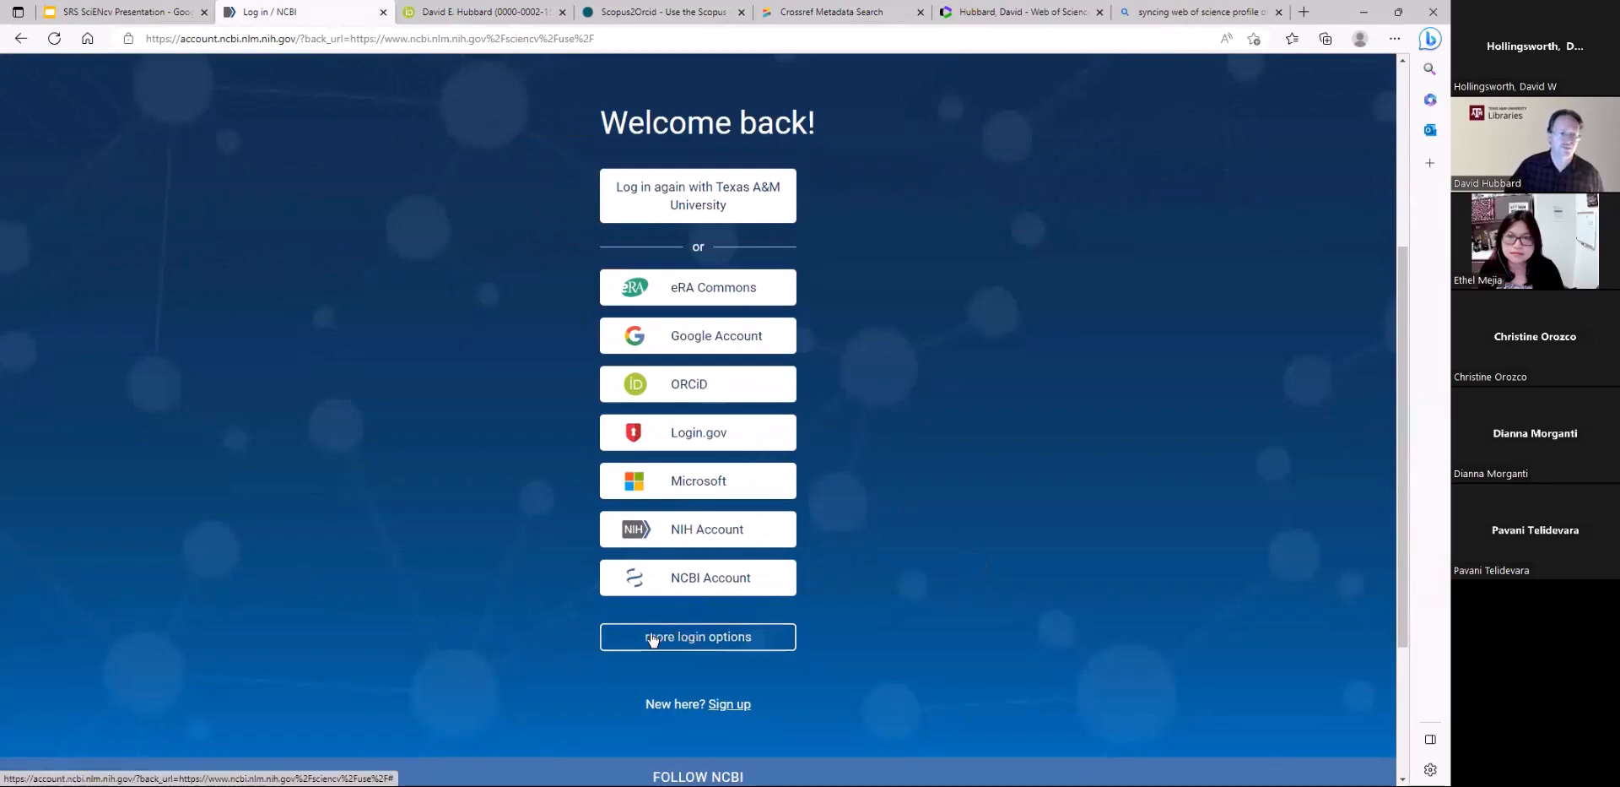
left_click(714, 644)
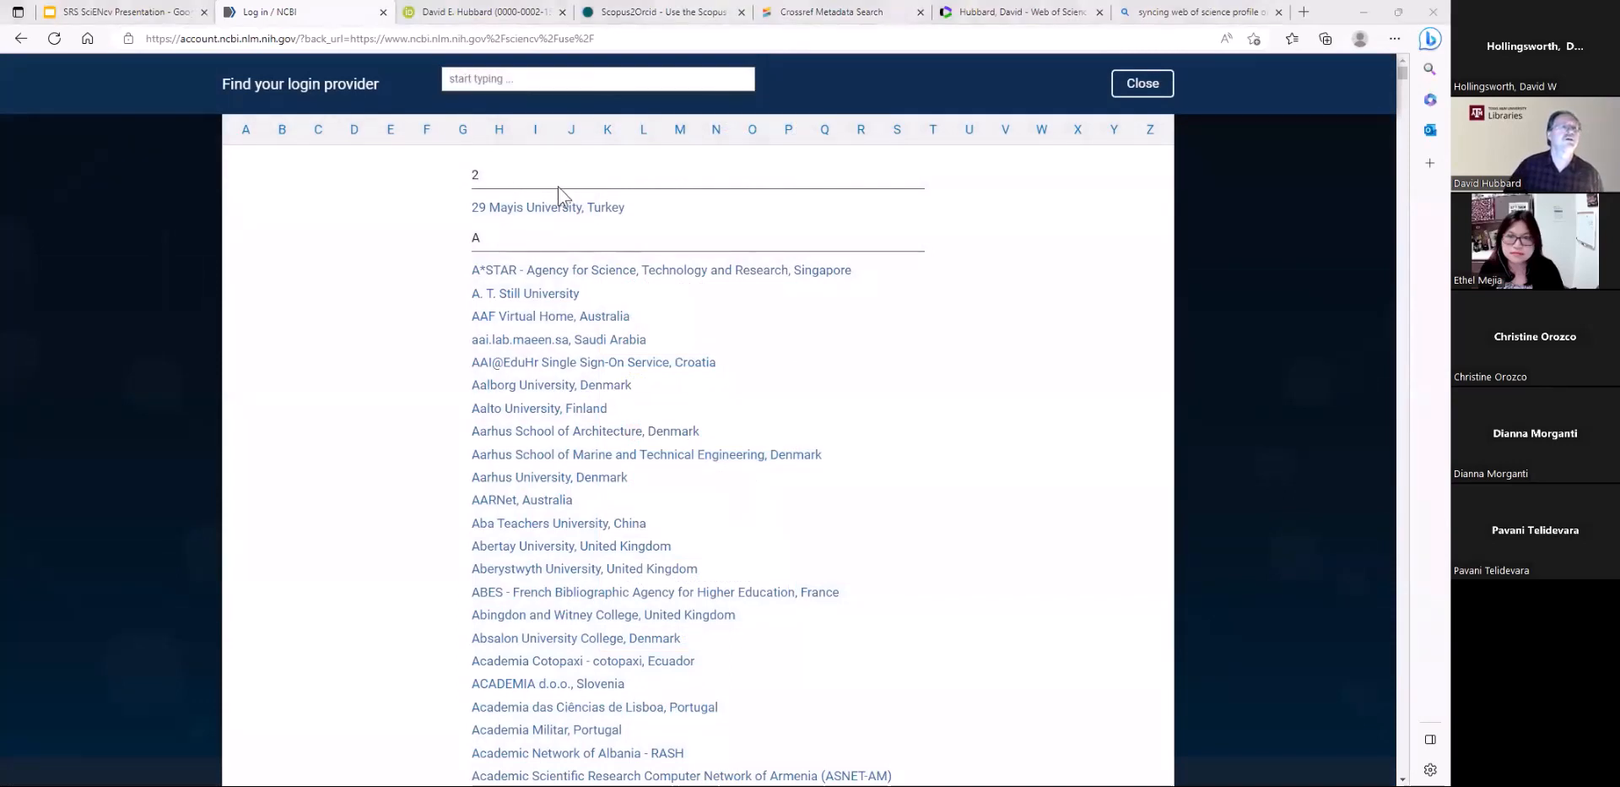
Filter the login providers for "Texas" and sign in to SciENcv through Texas A&M University
left_click(465, 79)
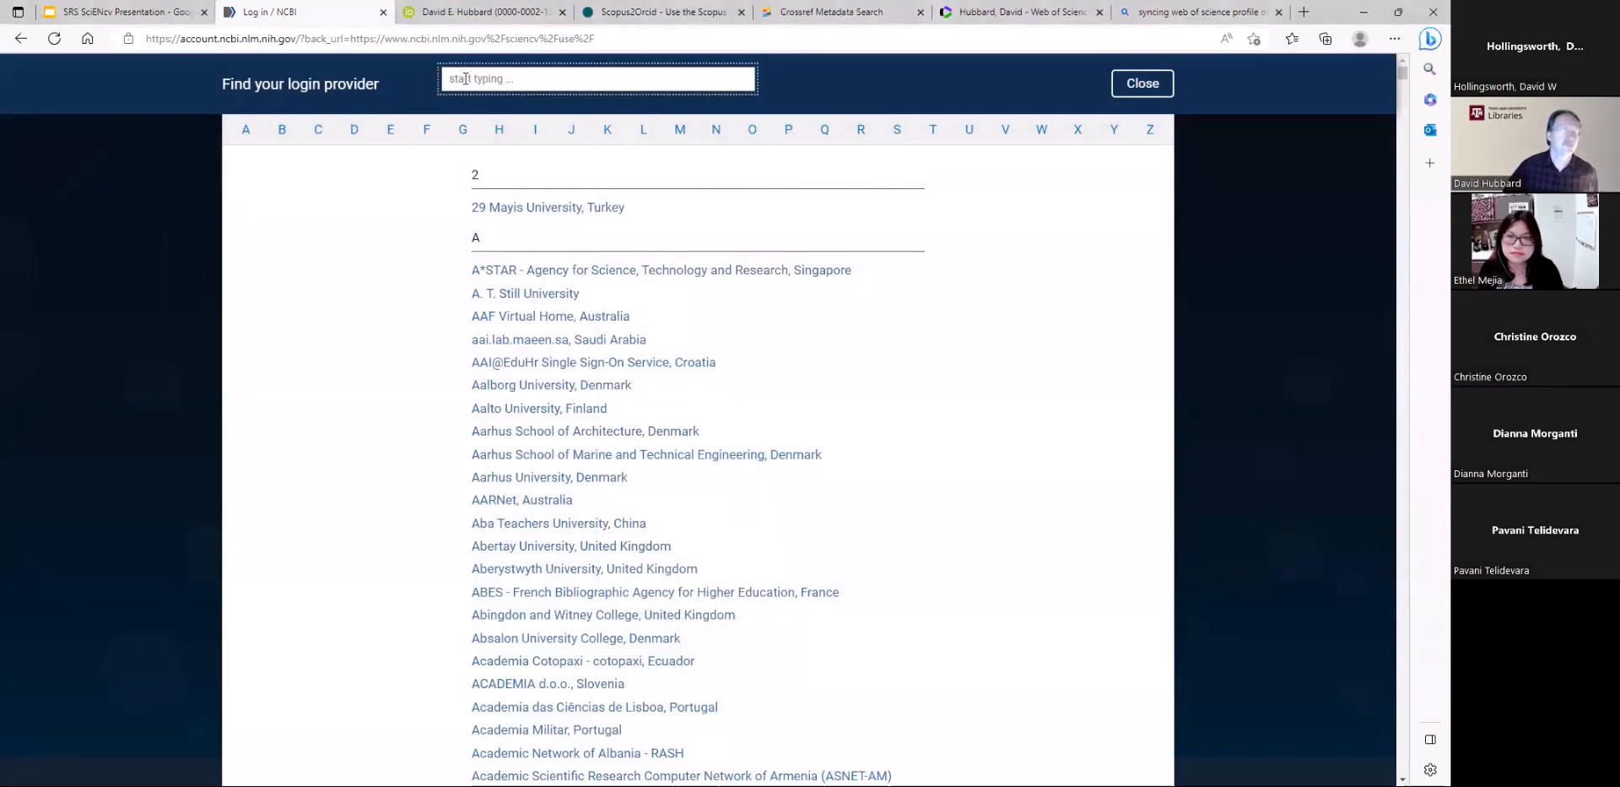
type("Texas")
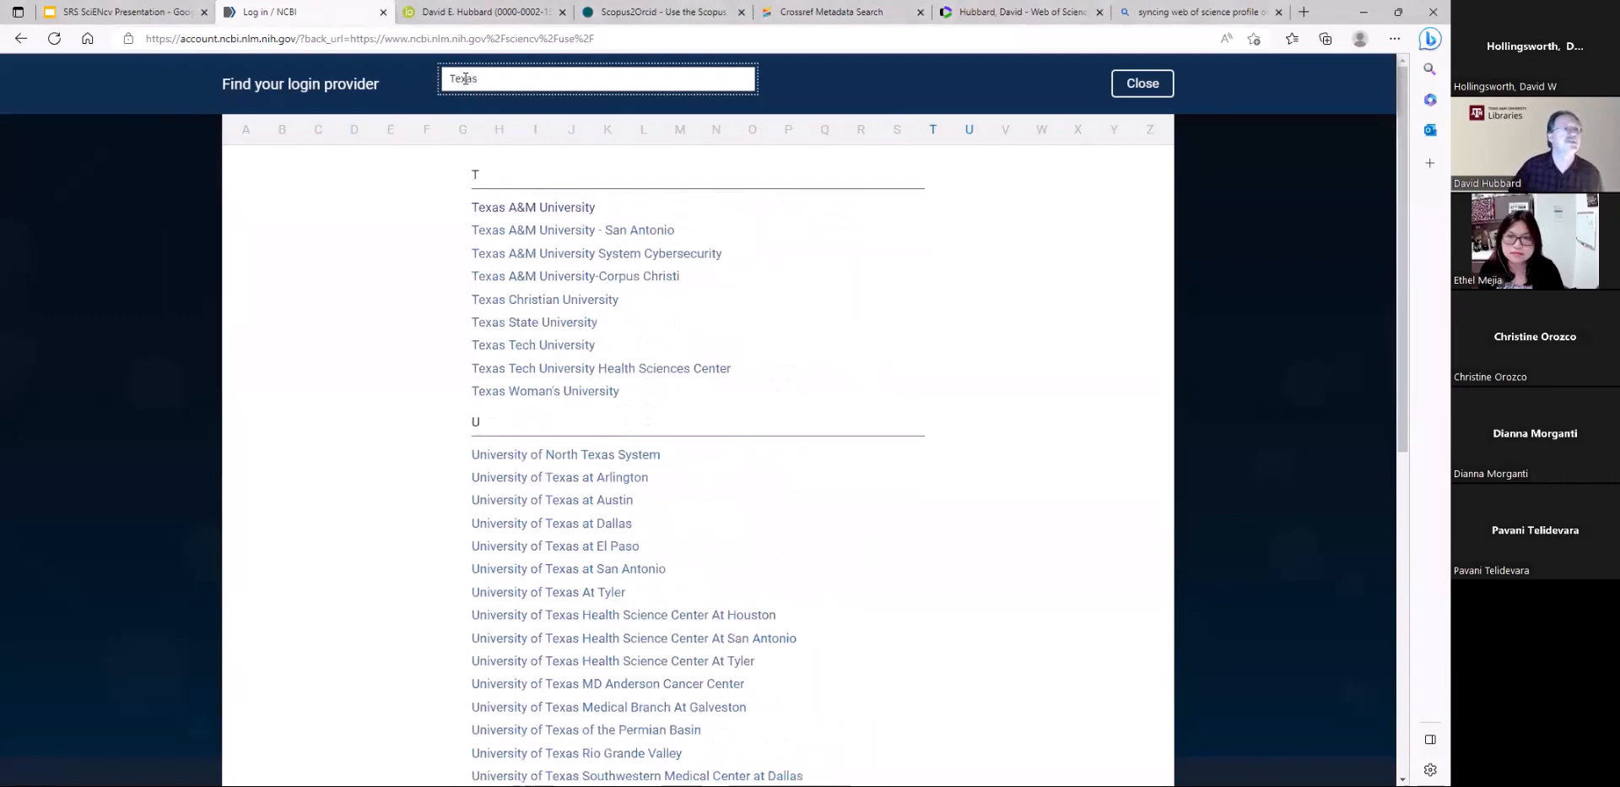
left_click(535, 207)
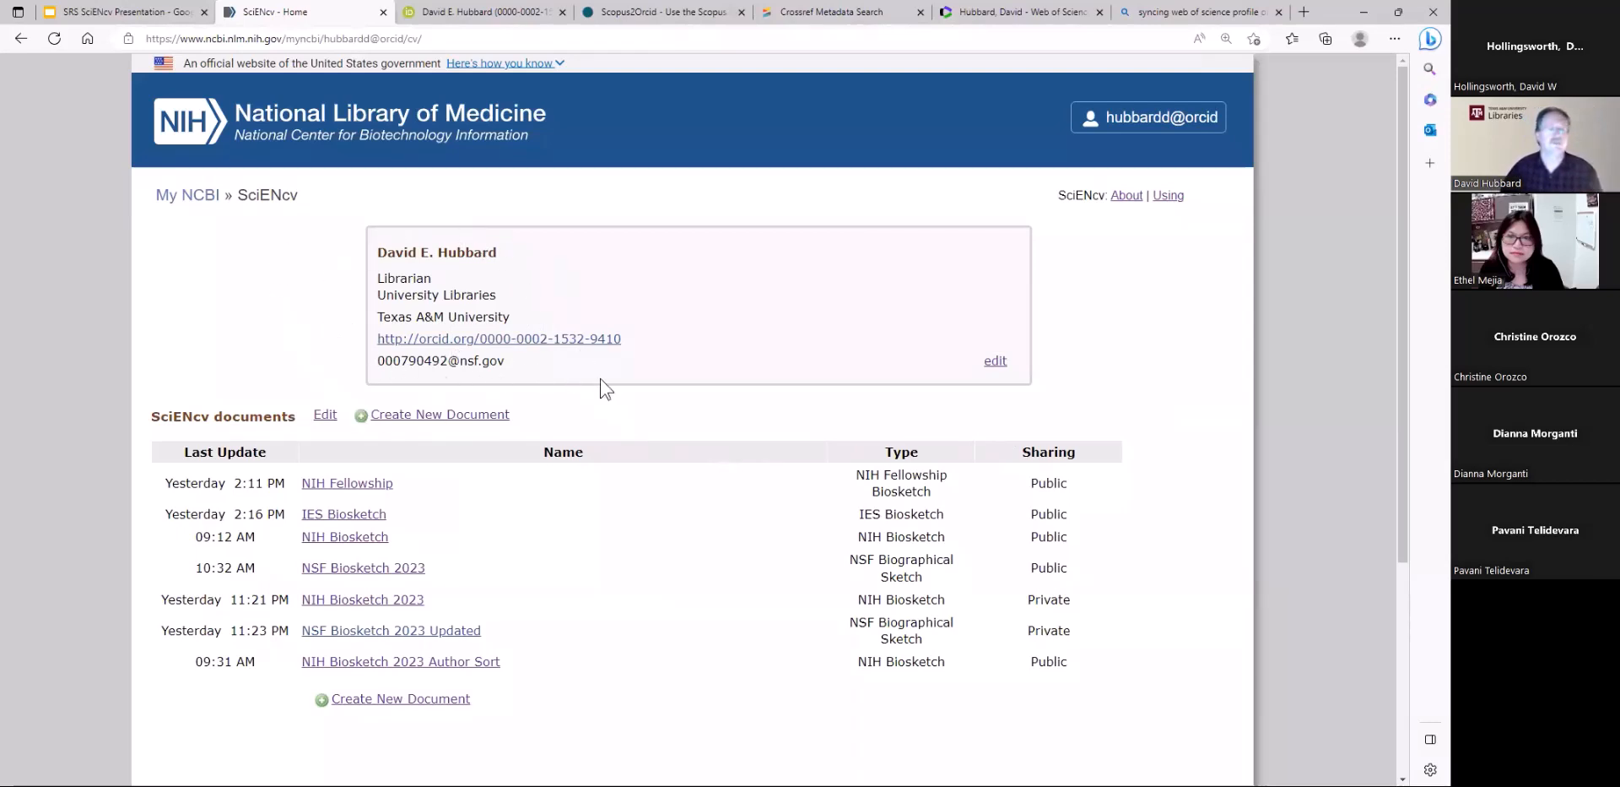
Open the mini profile for editing, review its required and optional information, and close it without saving
left_click(996, 363)
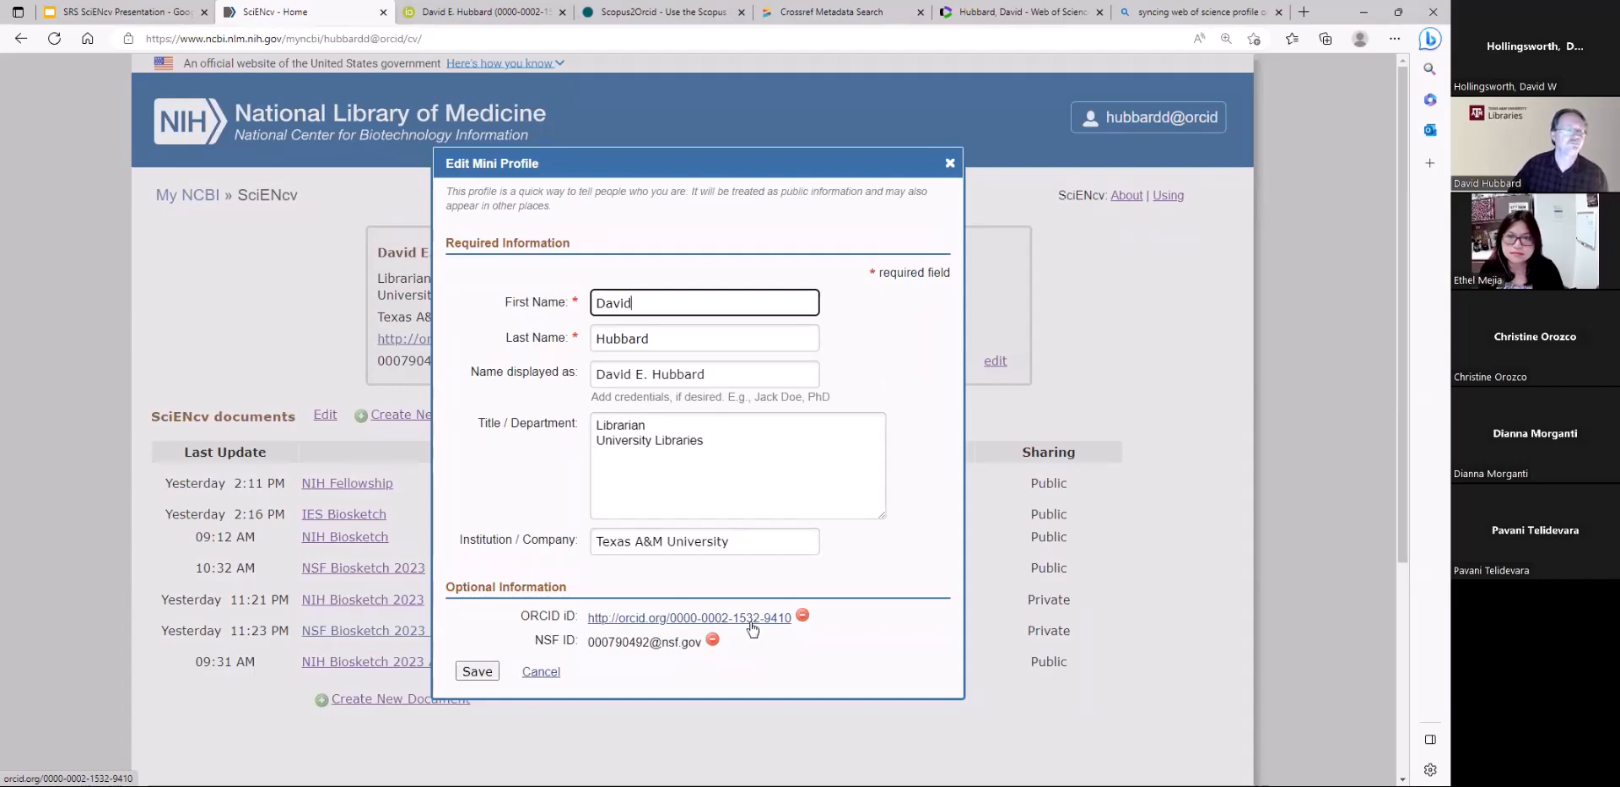
left_click(233, 330)
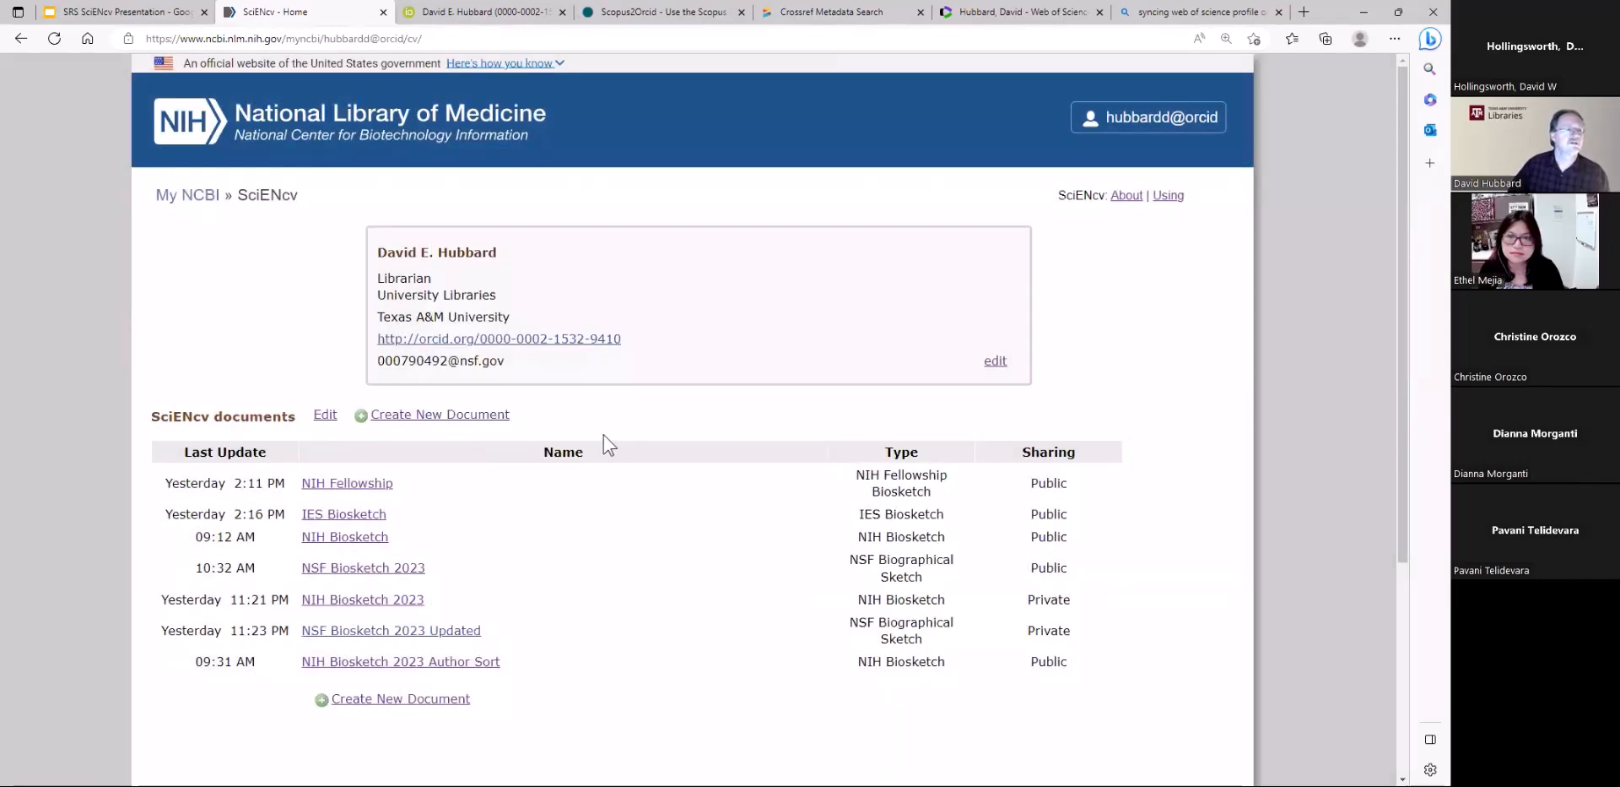
Start a new SciENcv document and name it "NSF Biosketch 05182023"
left_click(439, 416)
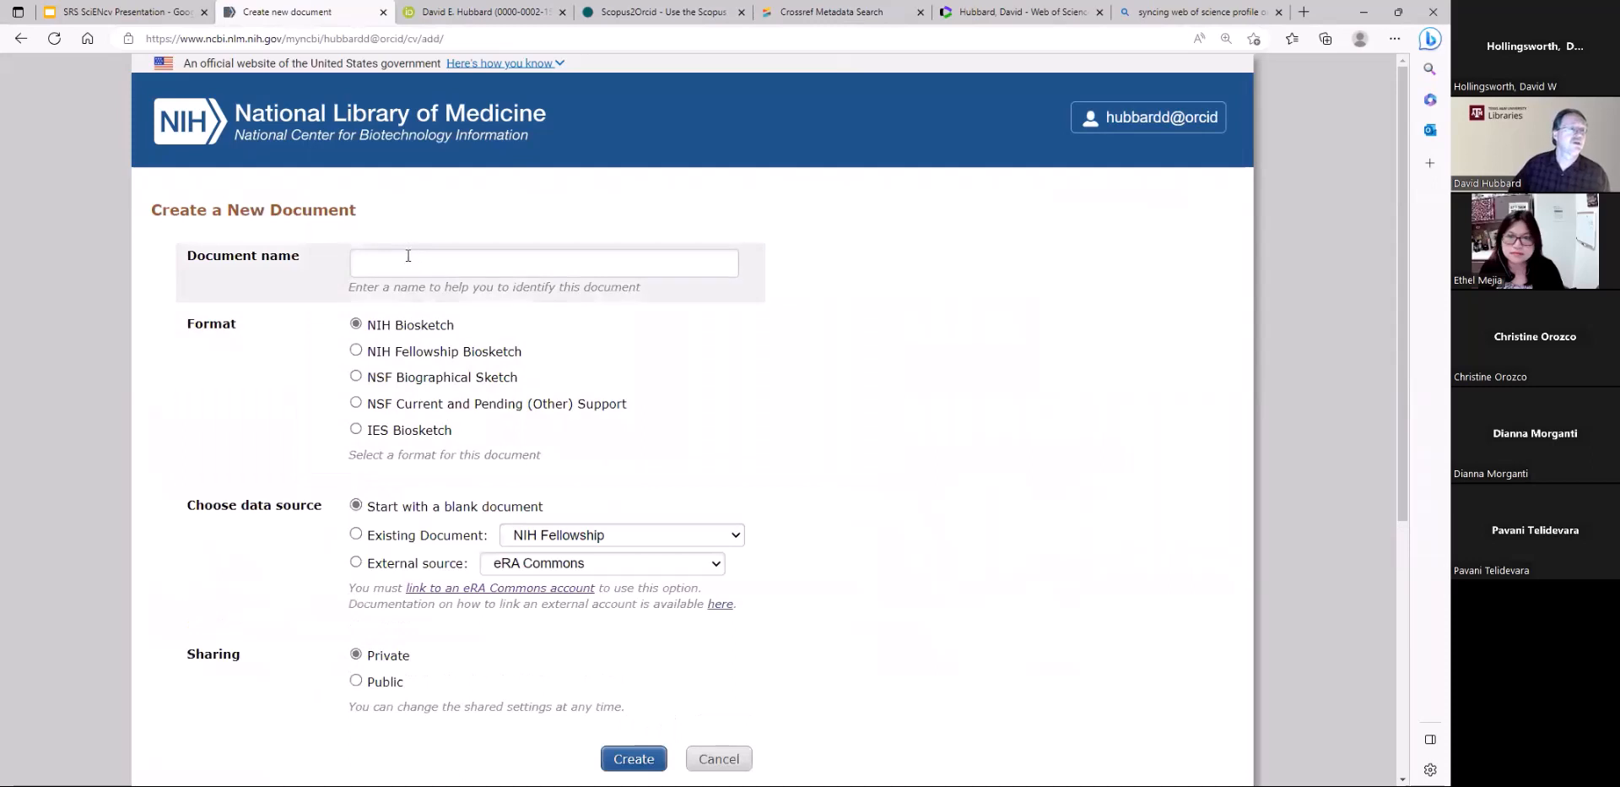
left_click(408, 257)
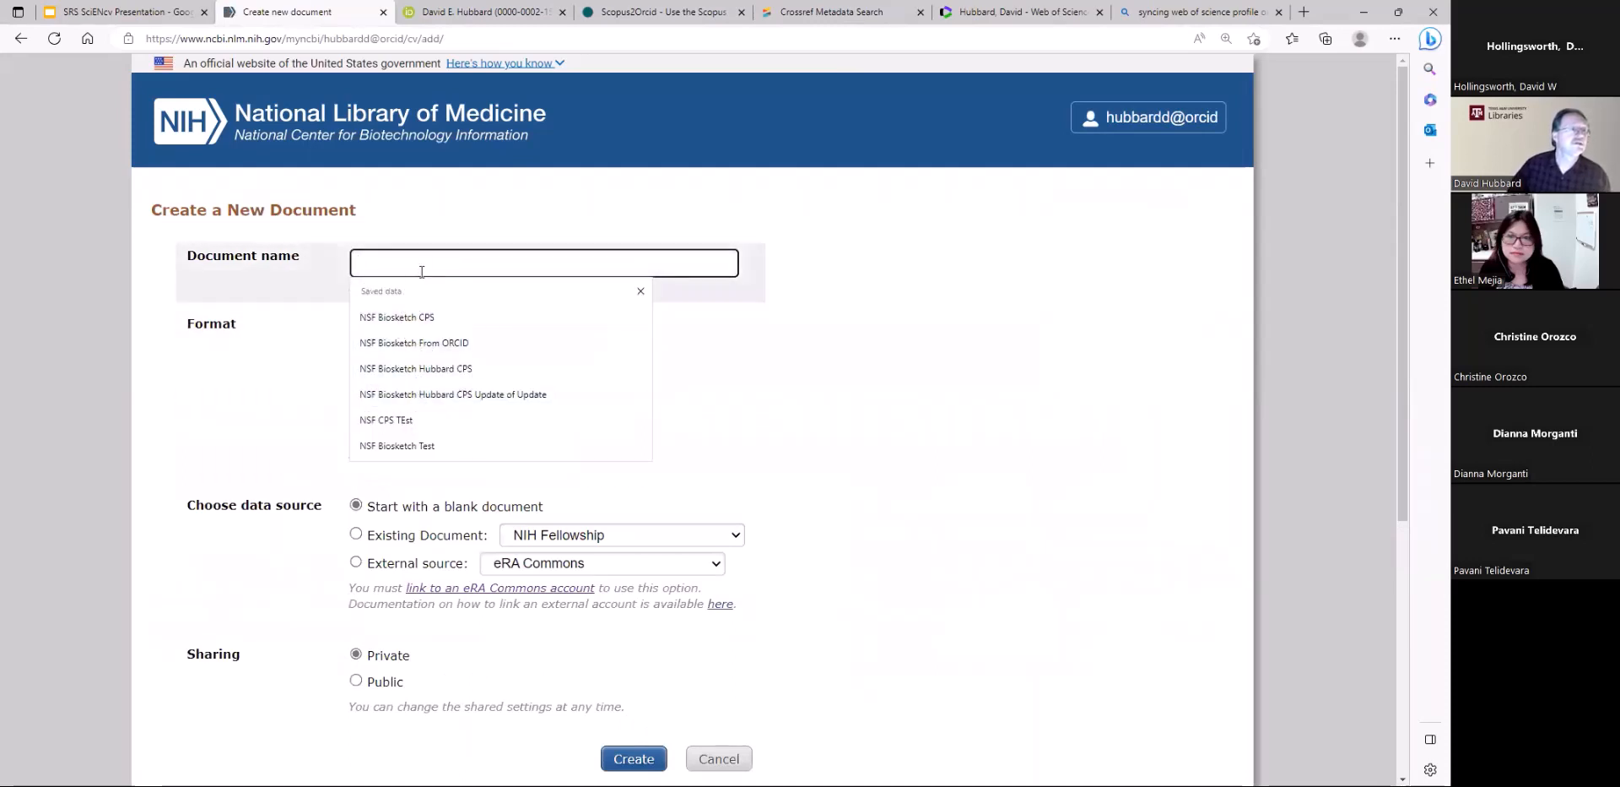
type("NSF")
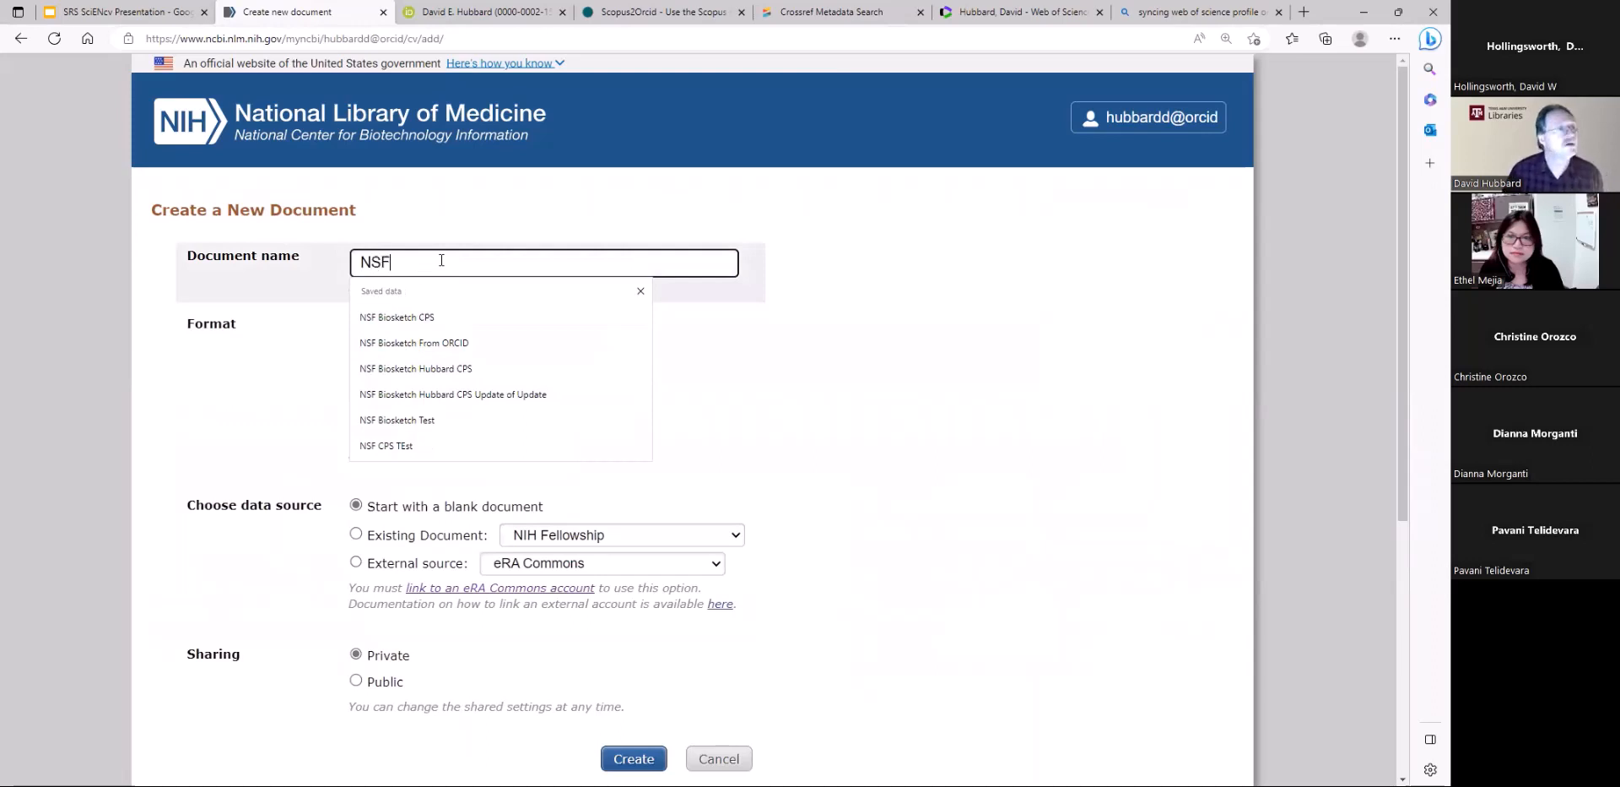
type(" Bi")
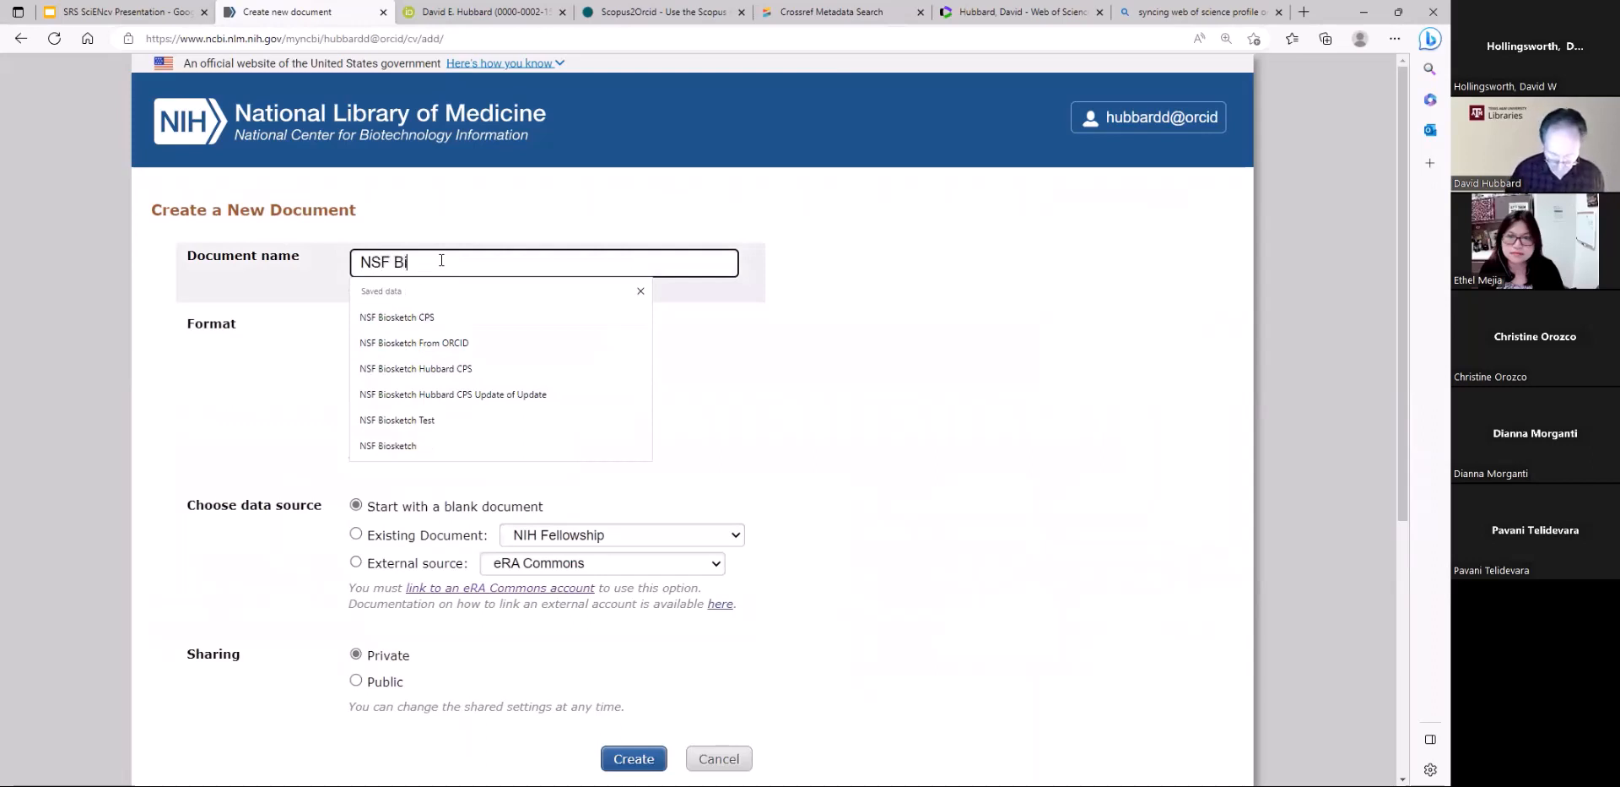
type("osketch ")
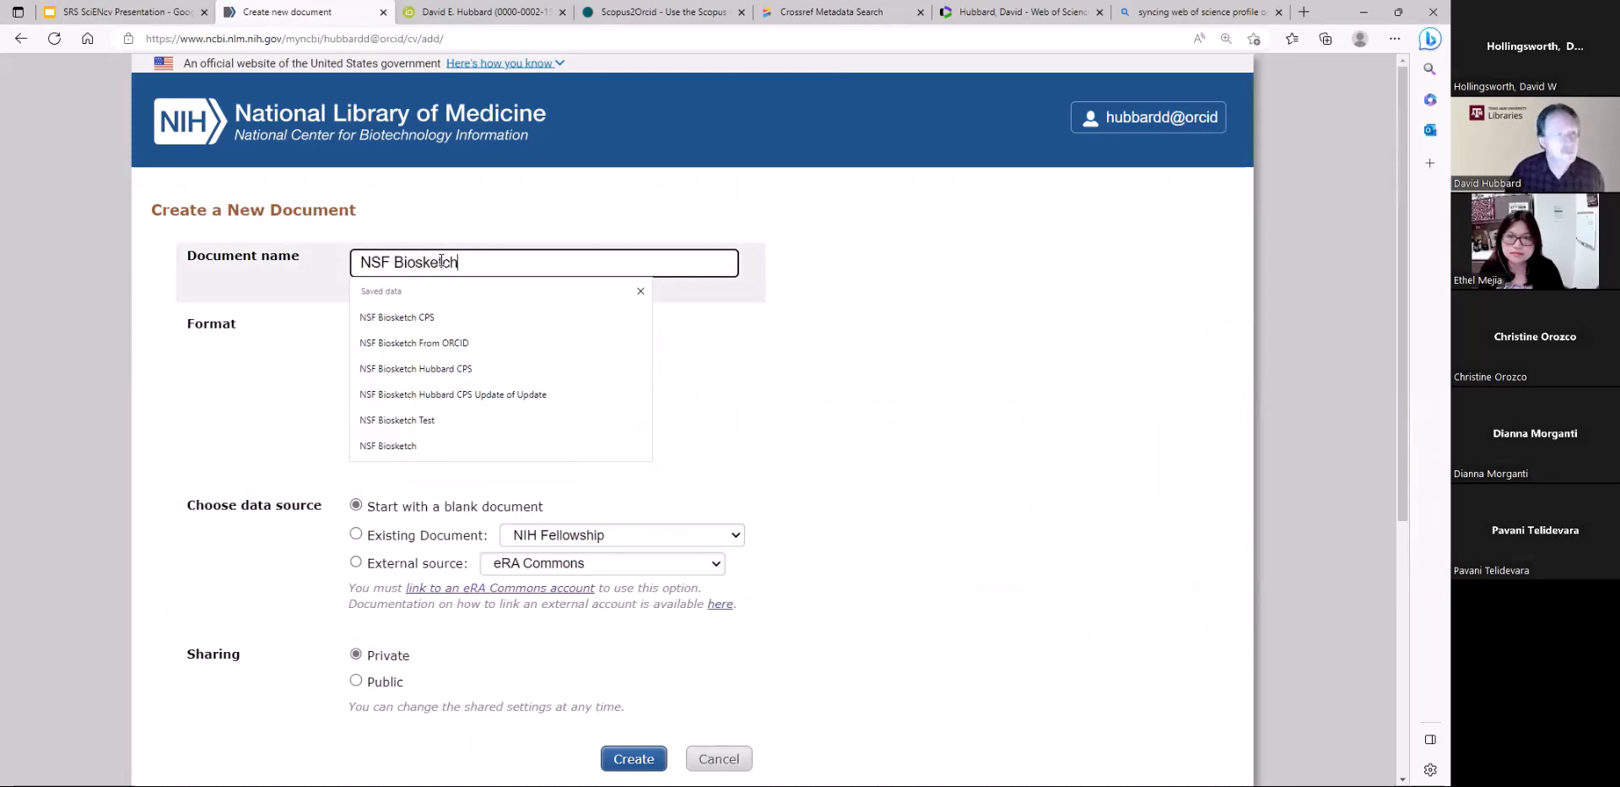
type("0")
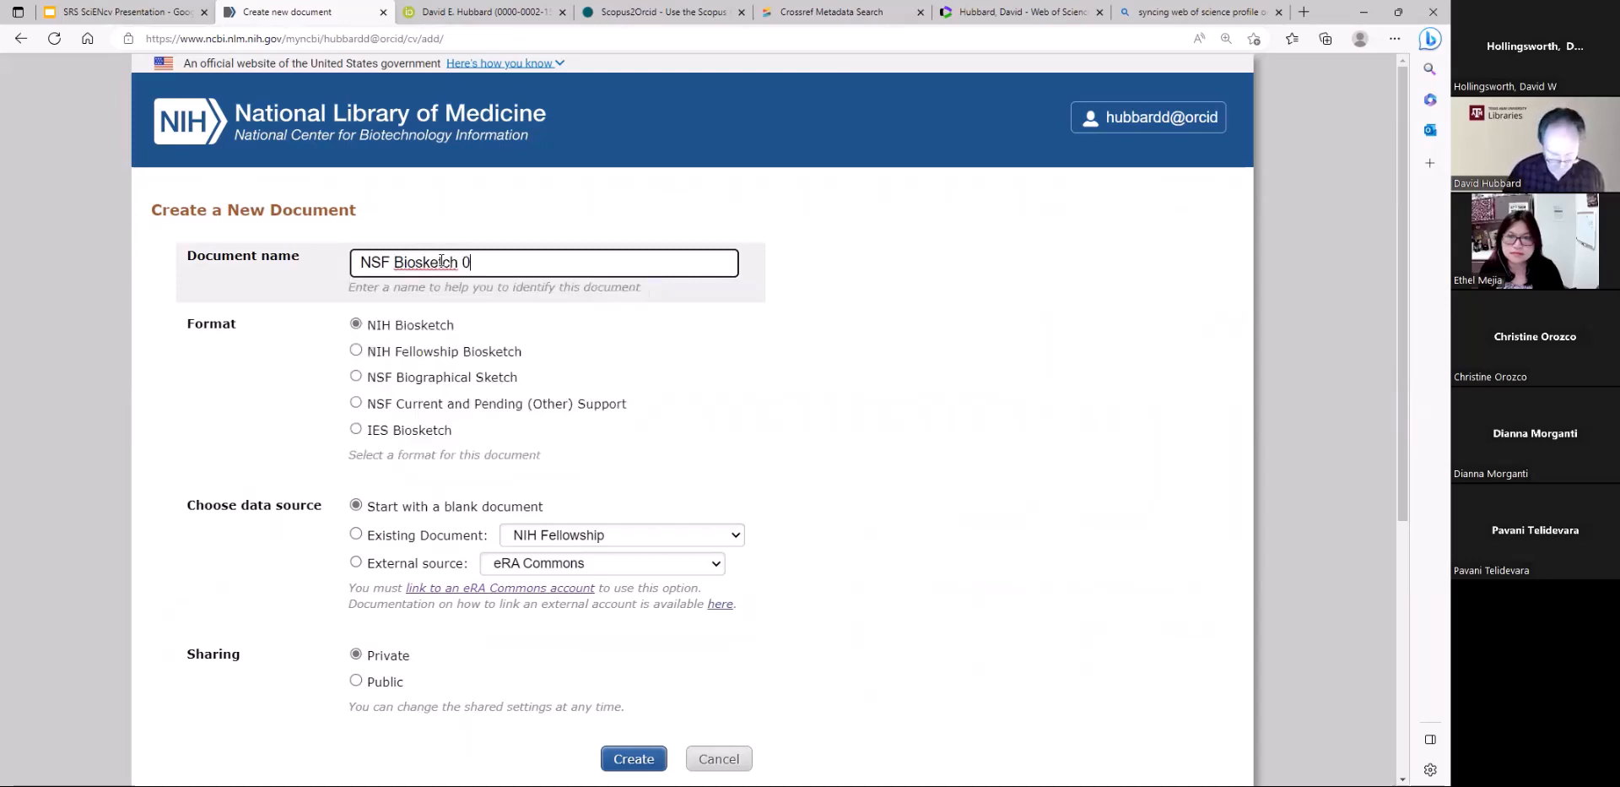
type("5182023")
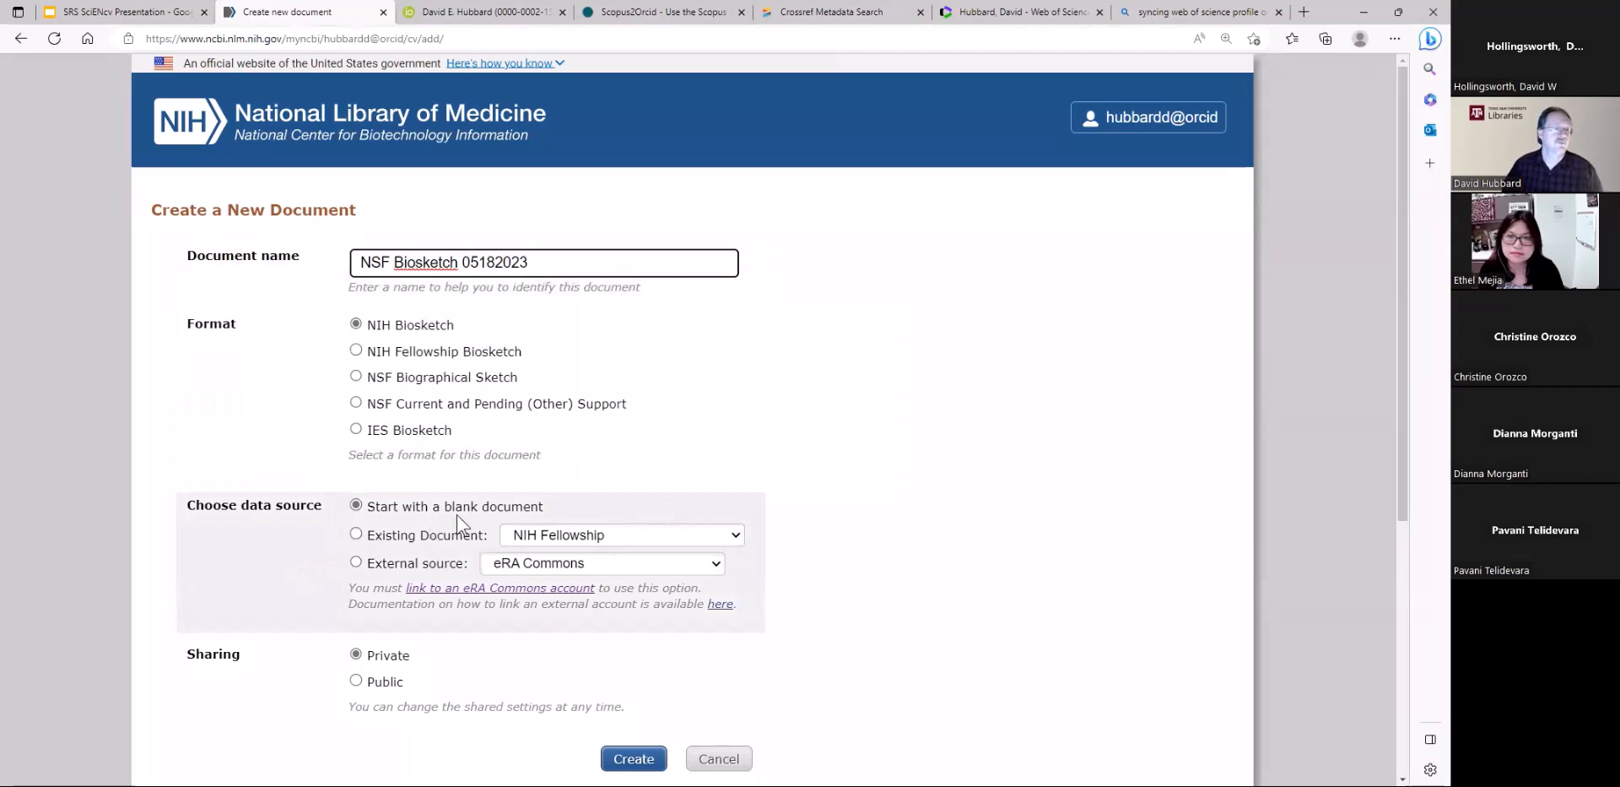
Choose ORCID as the external data source, set sharing to Public, and create the document
left_click(356, 561)
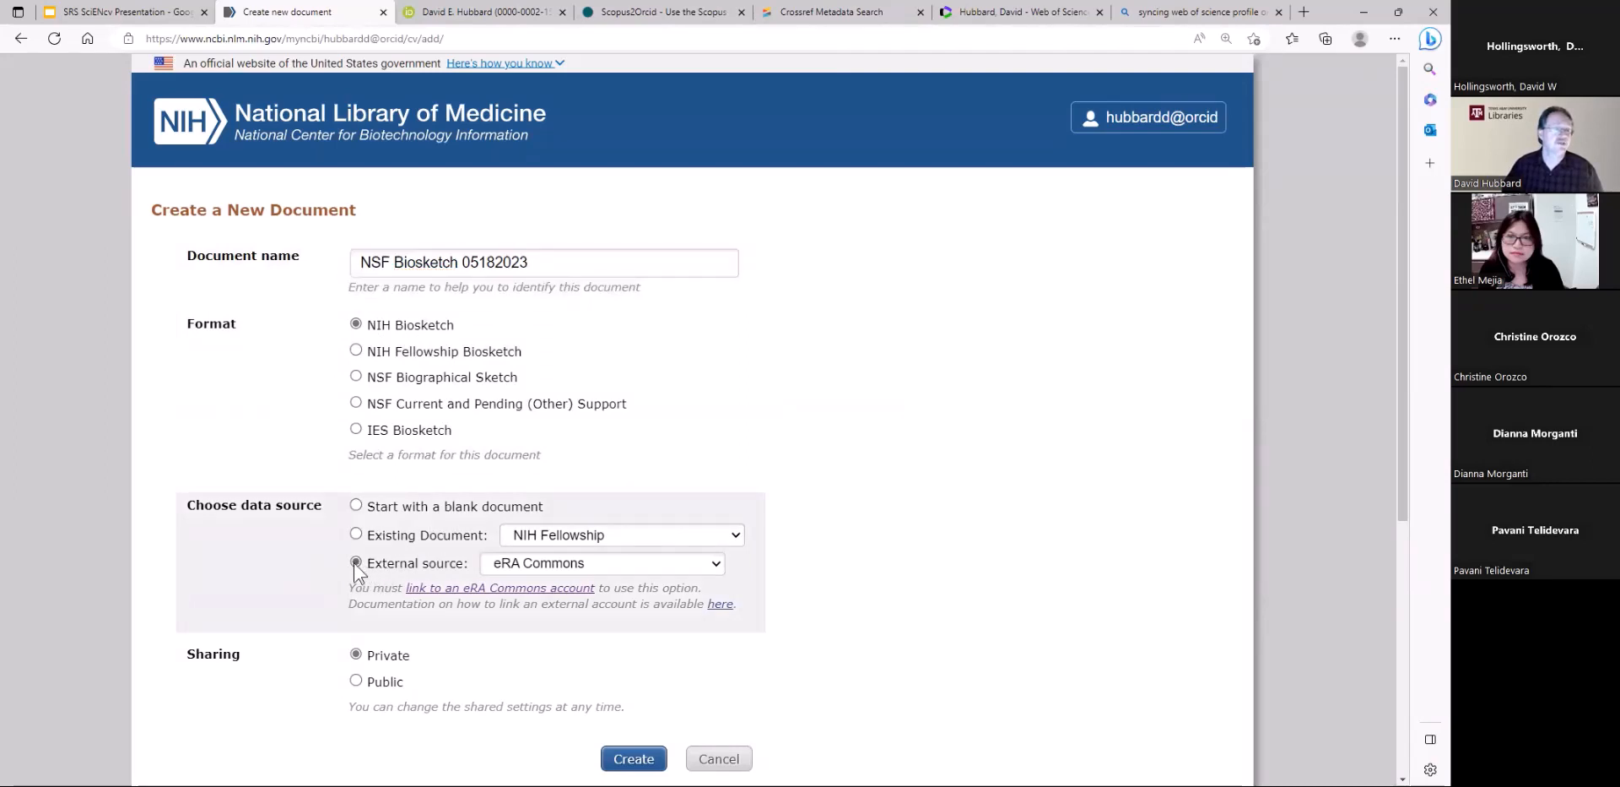
left_click(544, 563)
left_click(535, 604)
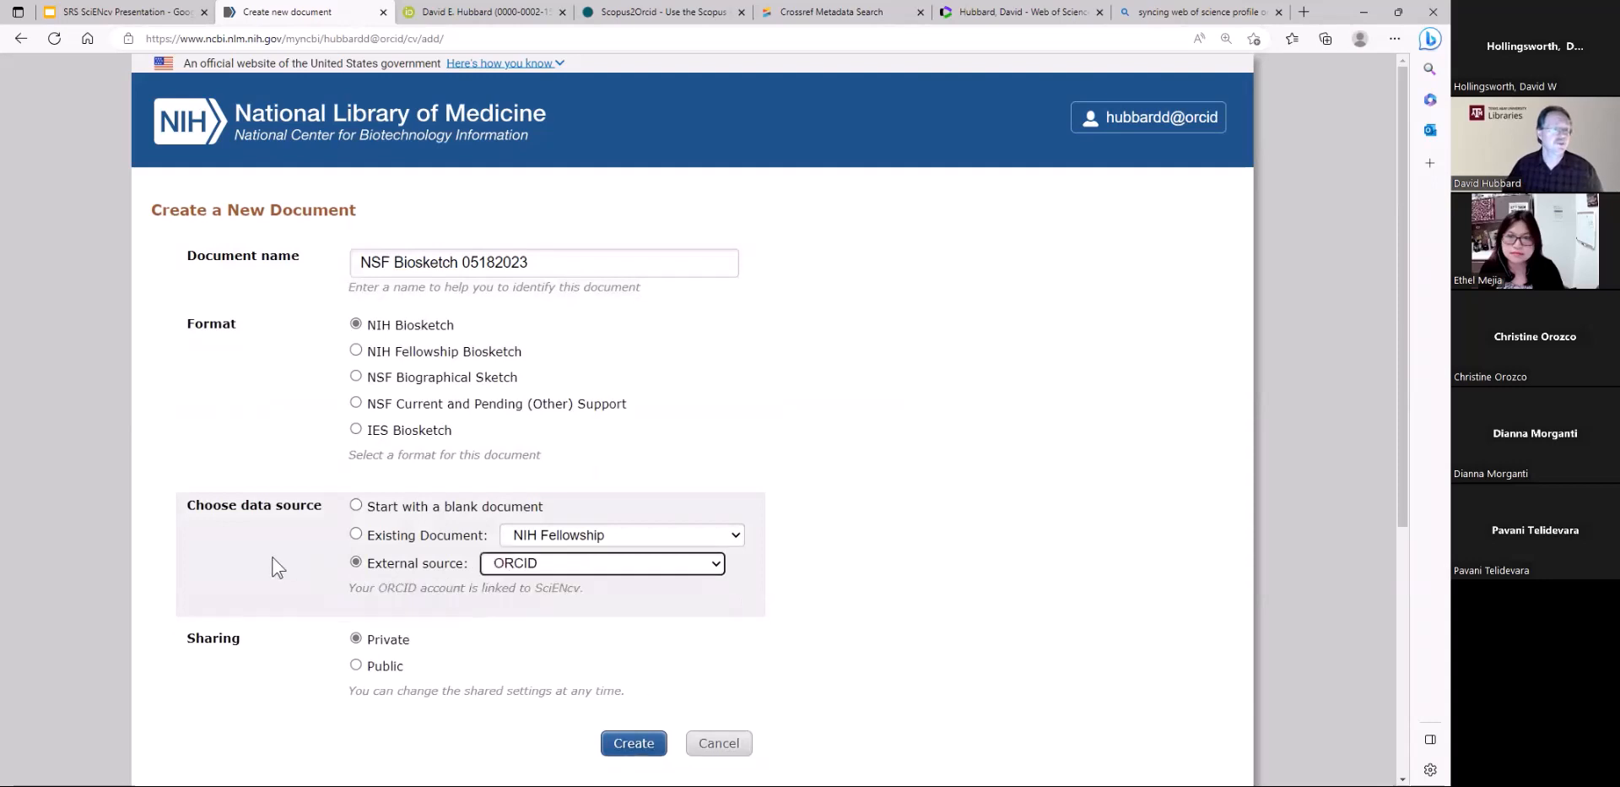
scroll(278, 567, "down", 1)
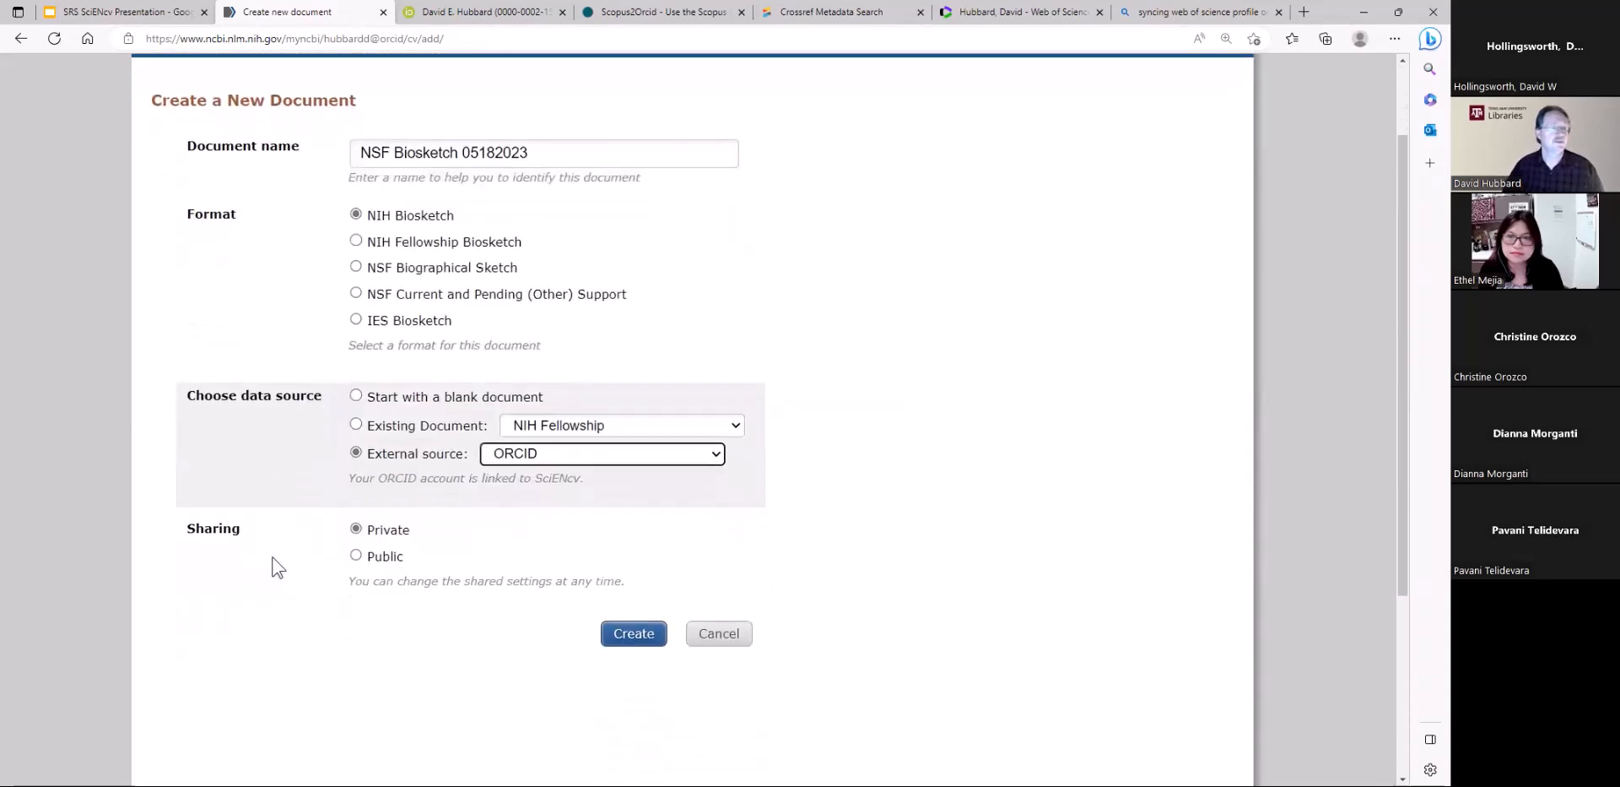
left_click(356, 556)
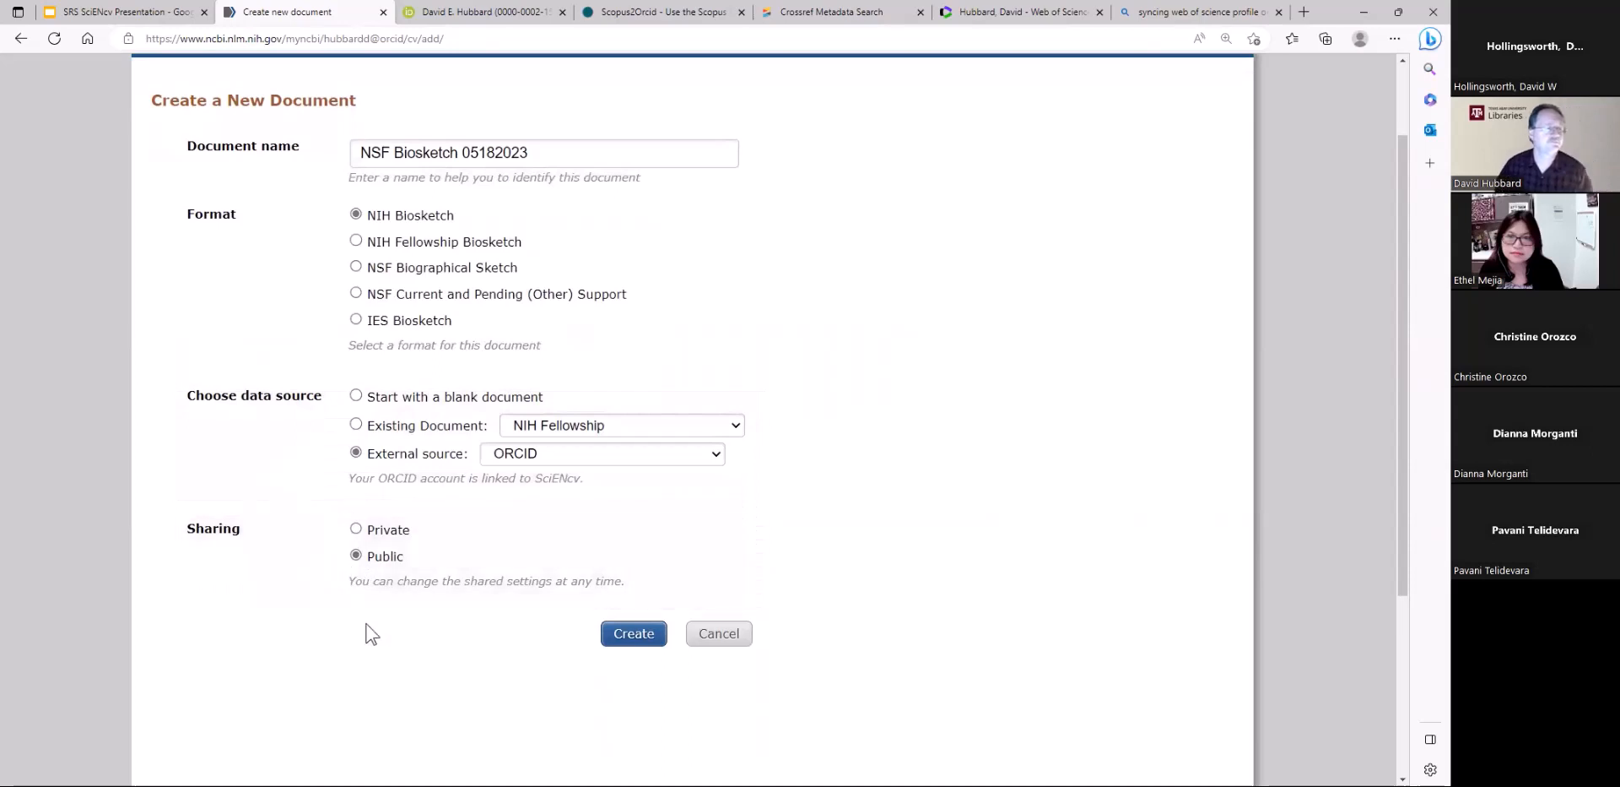
left_click(634, 635)
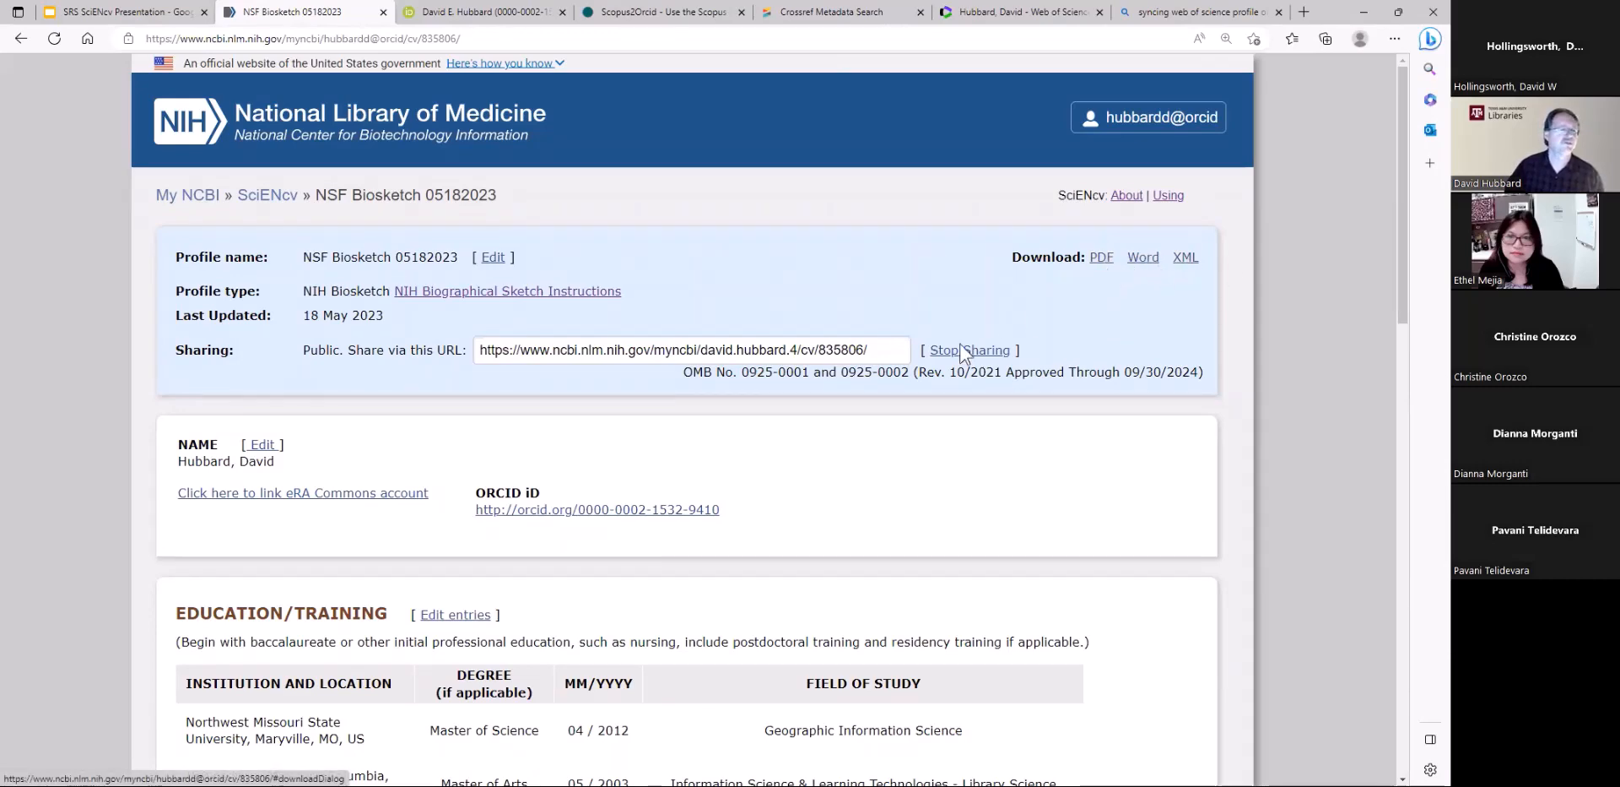
Review the Education/Training entries in edit mode, open the Northwest Missouri State University degree's details, and close them without saving
scroll(455, 524, "down", 1)
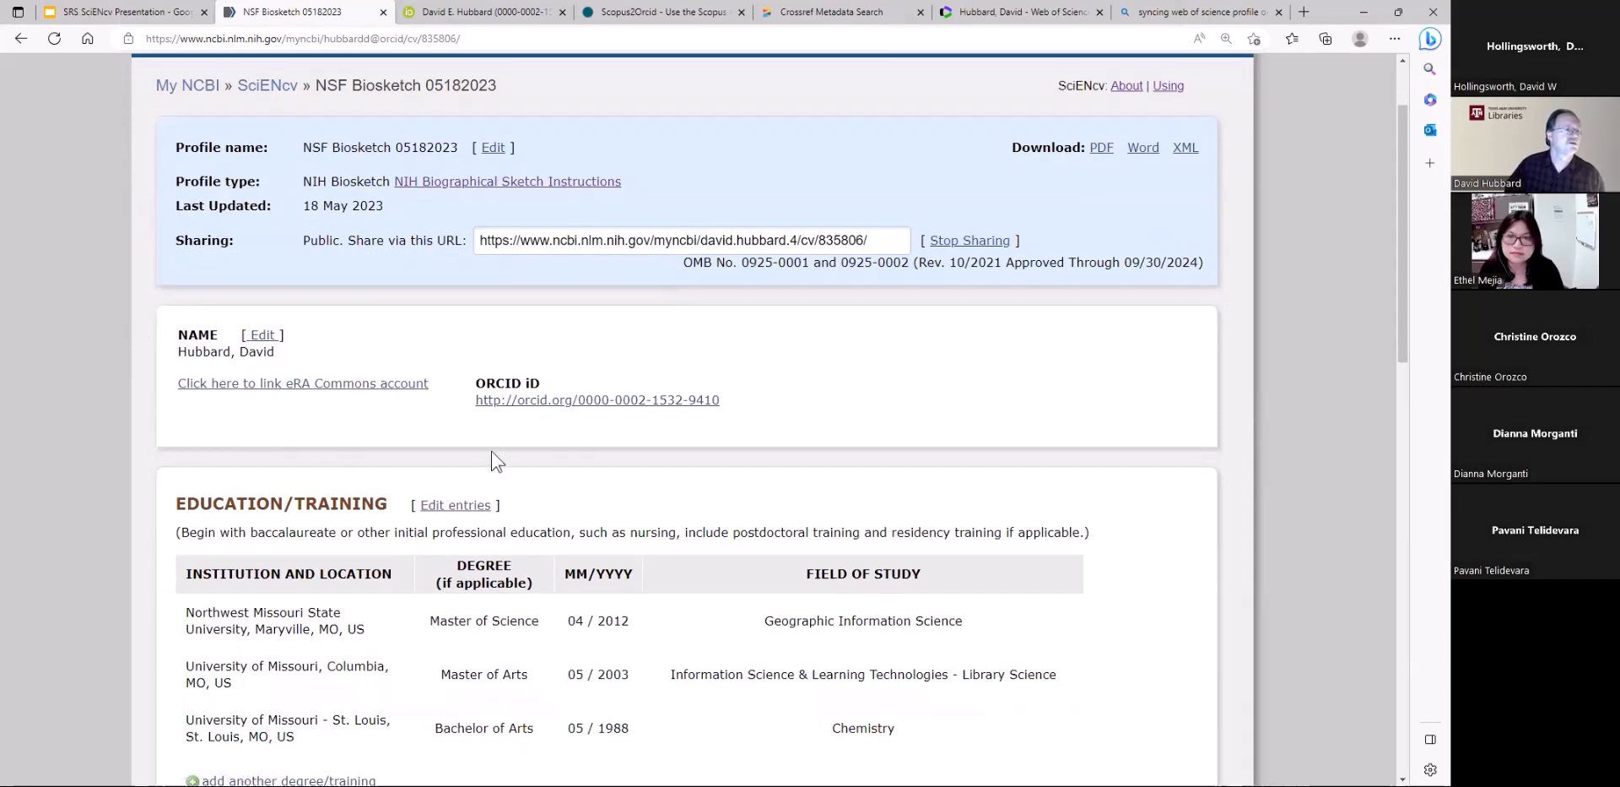
scroll(472, 514, "down", 2)
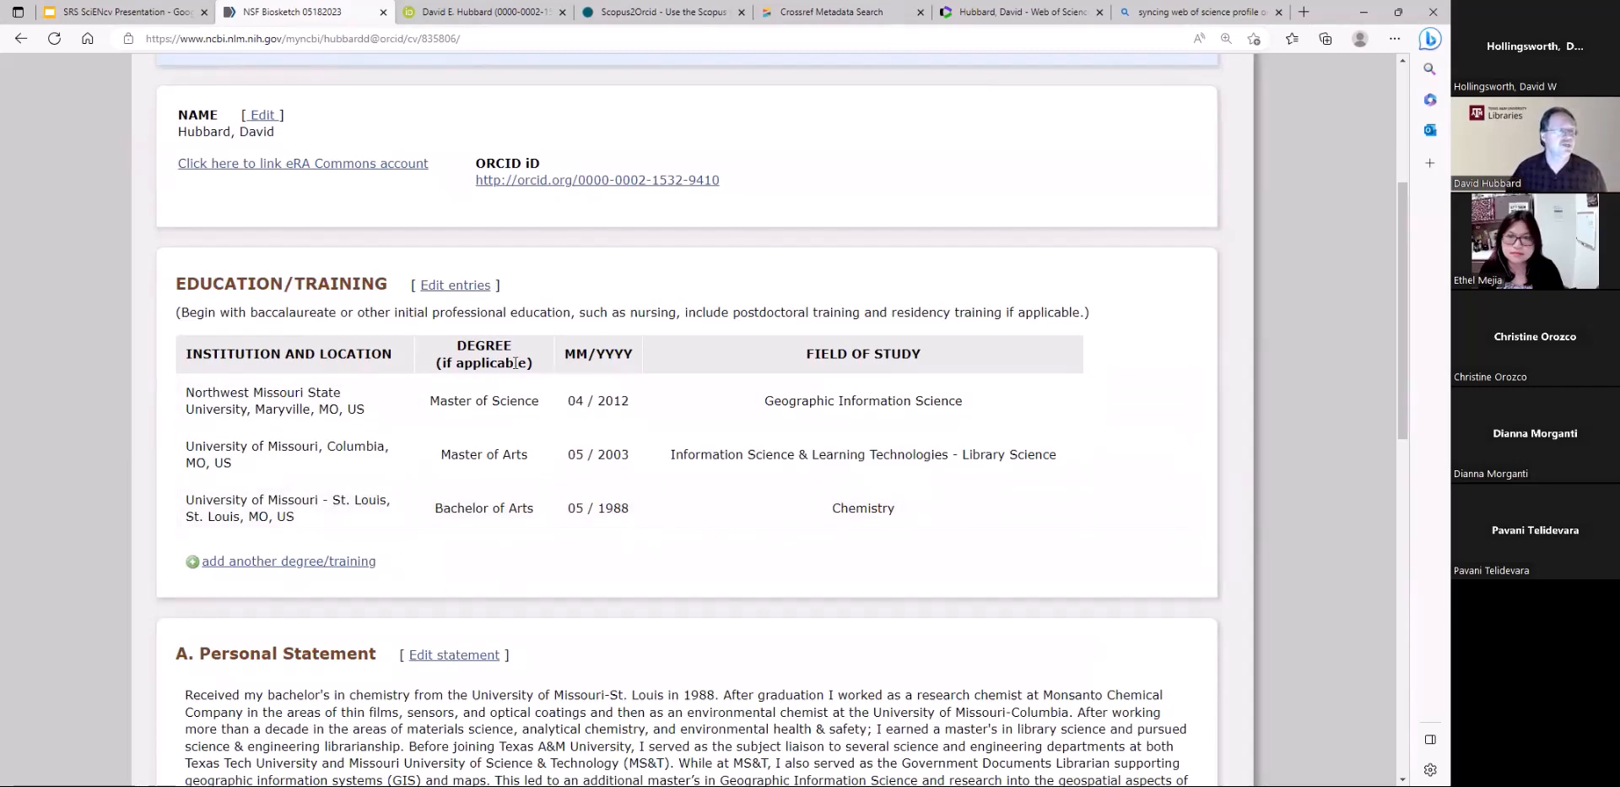
left_click(457, 285)
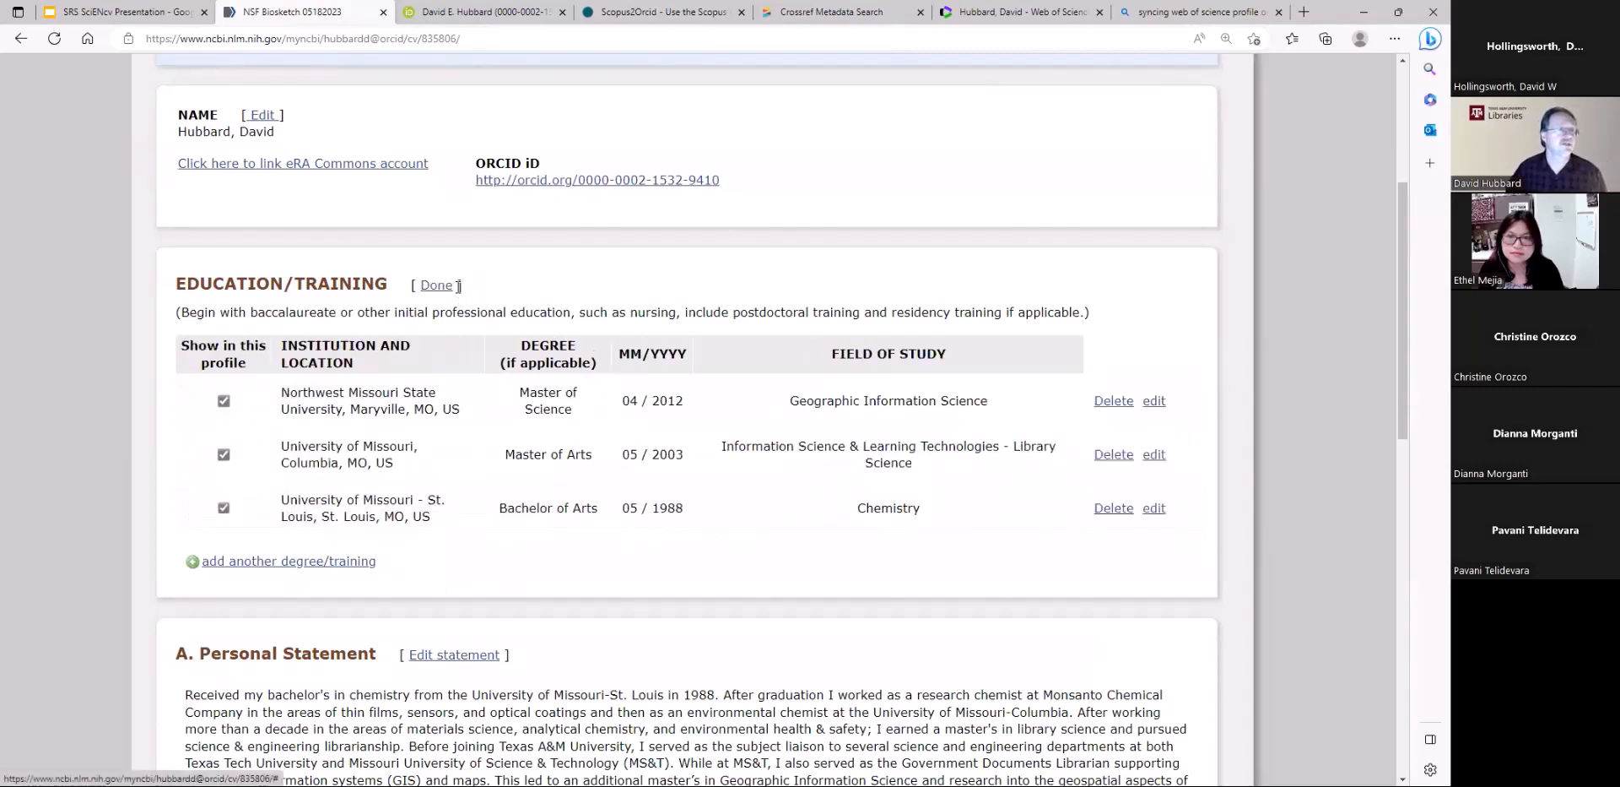
left_click(1154, 402)
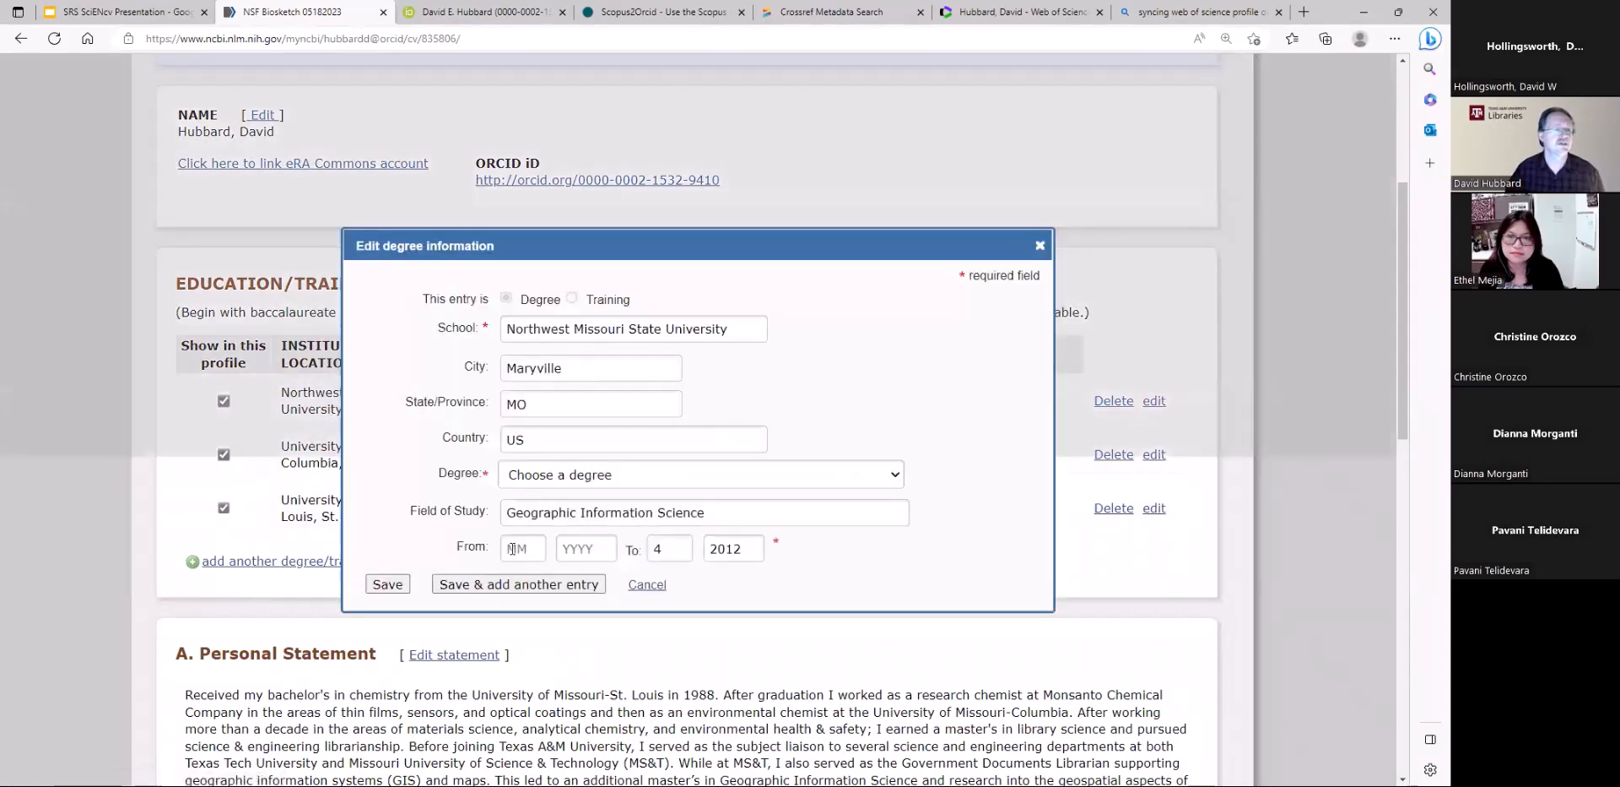
left_click(1039, 245)
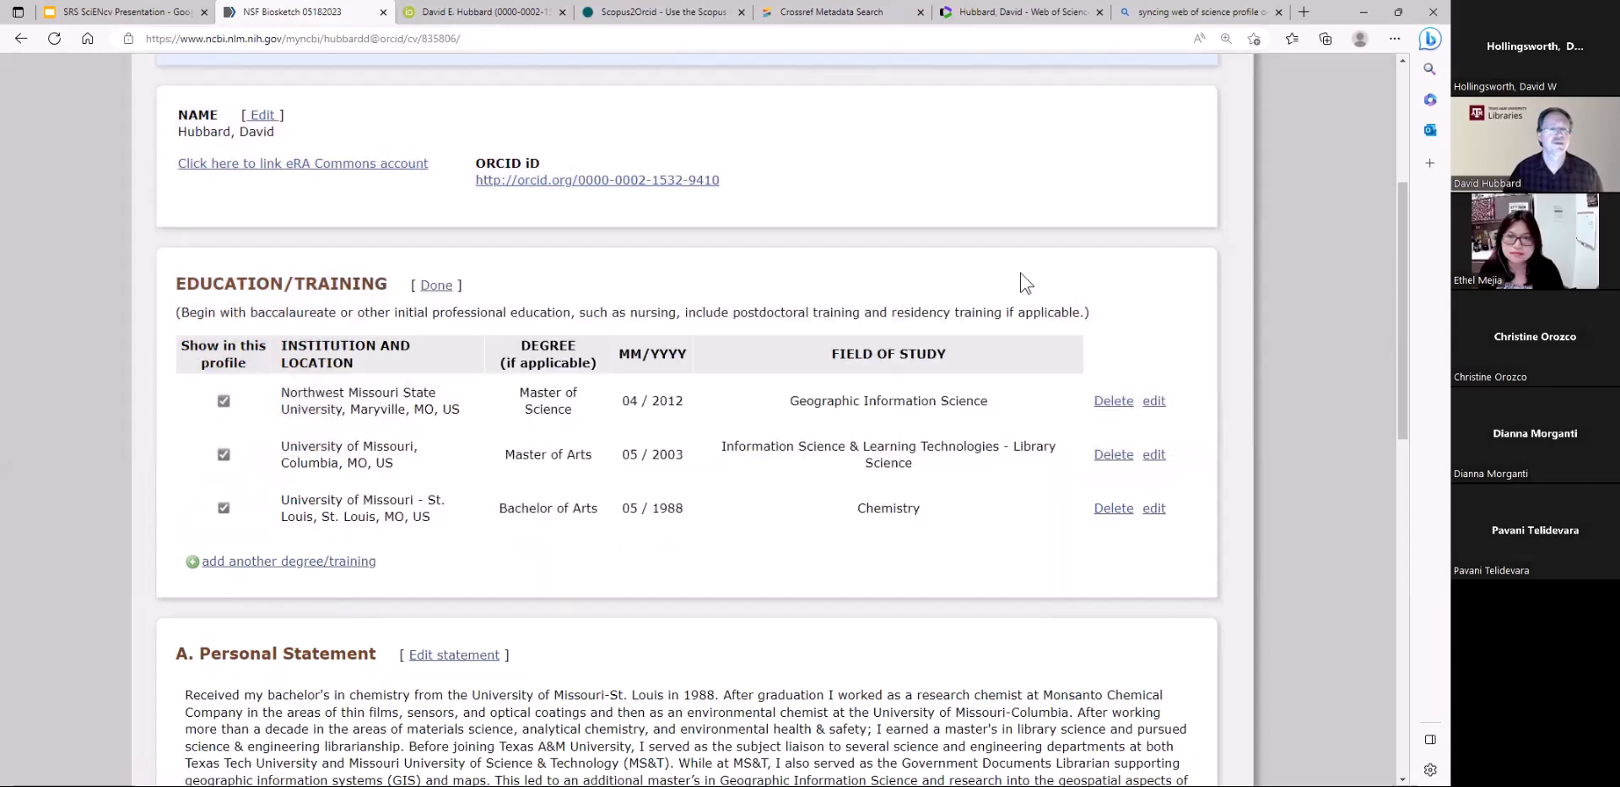
Open the Personal Statement text for editing and save it without changing the wording
scroll(715, 593, "down", 4)
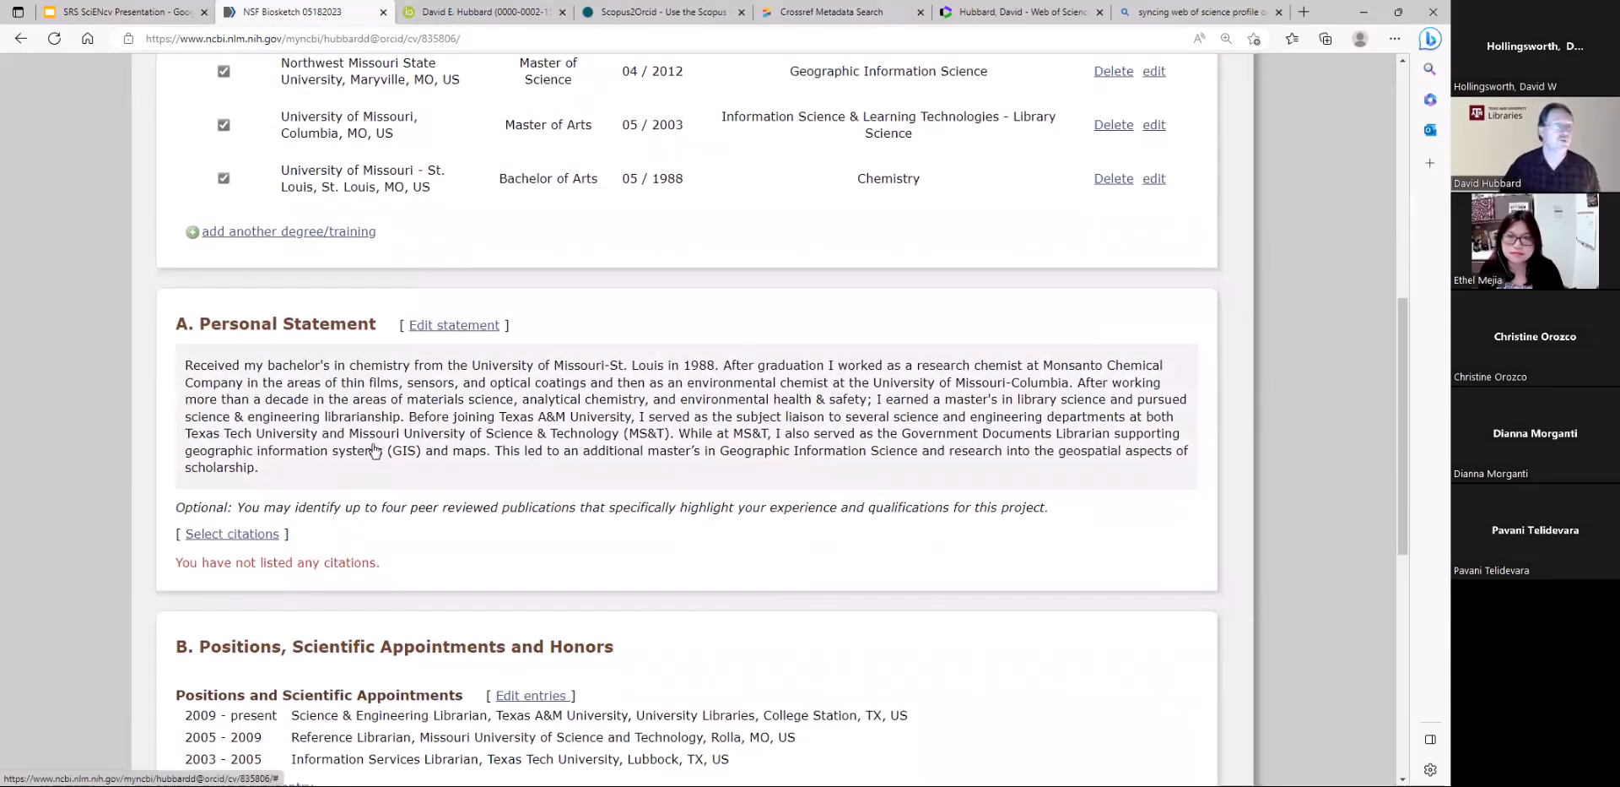
left_click(471, 326)
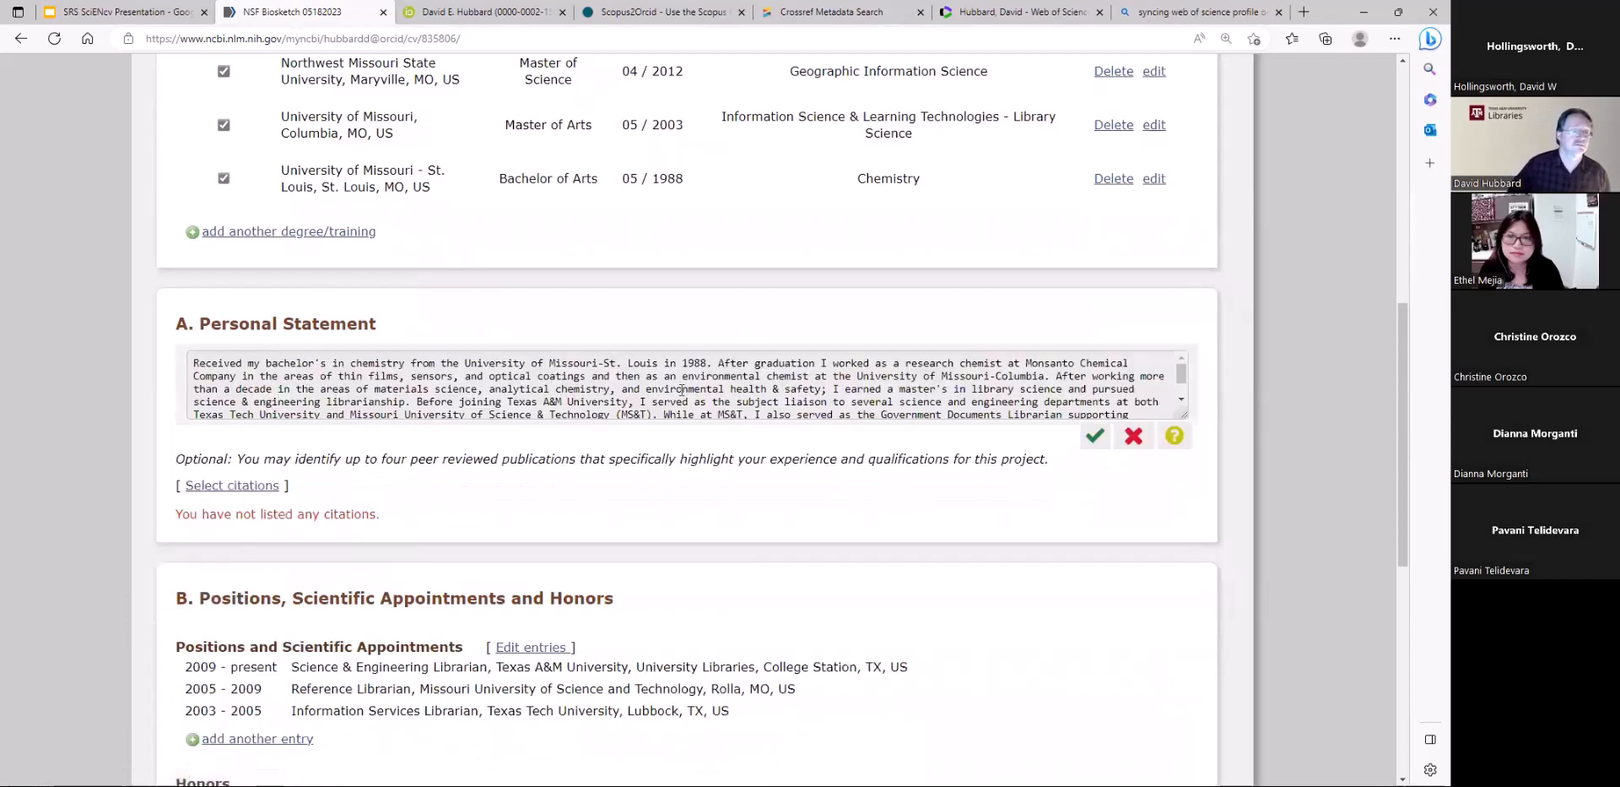
left_click(1092, 437)
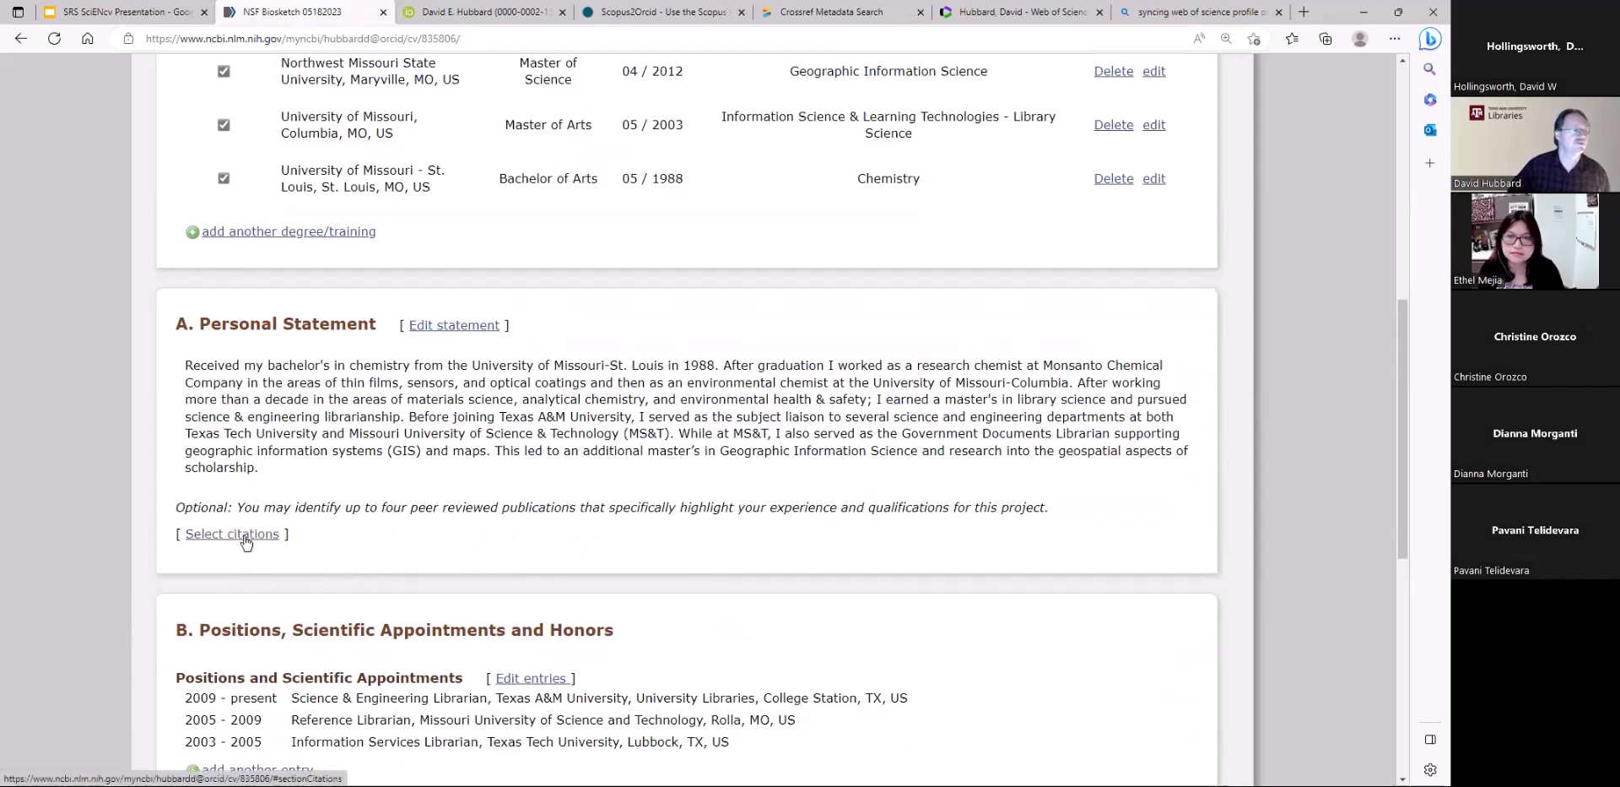
Open citation selection for the Personal Statement and compare the publications listed under My Bibliography and ORCID
left_click(214, 538)
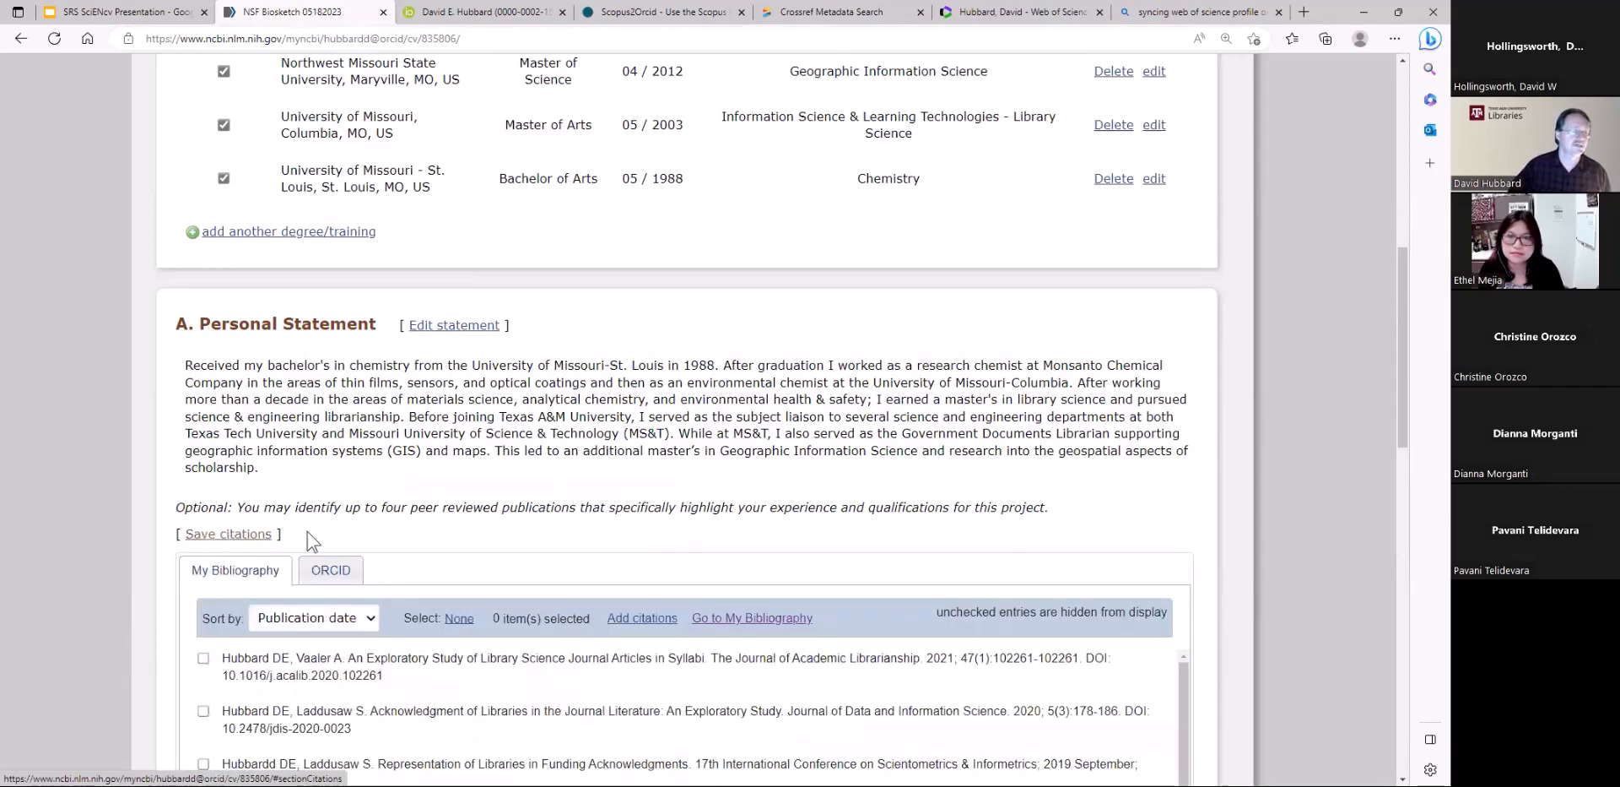
scroll(684, 504, "down", 4)
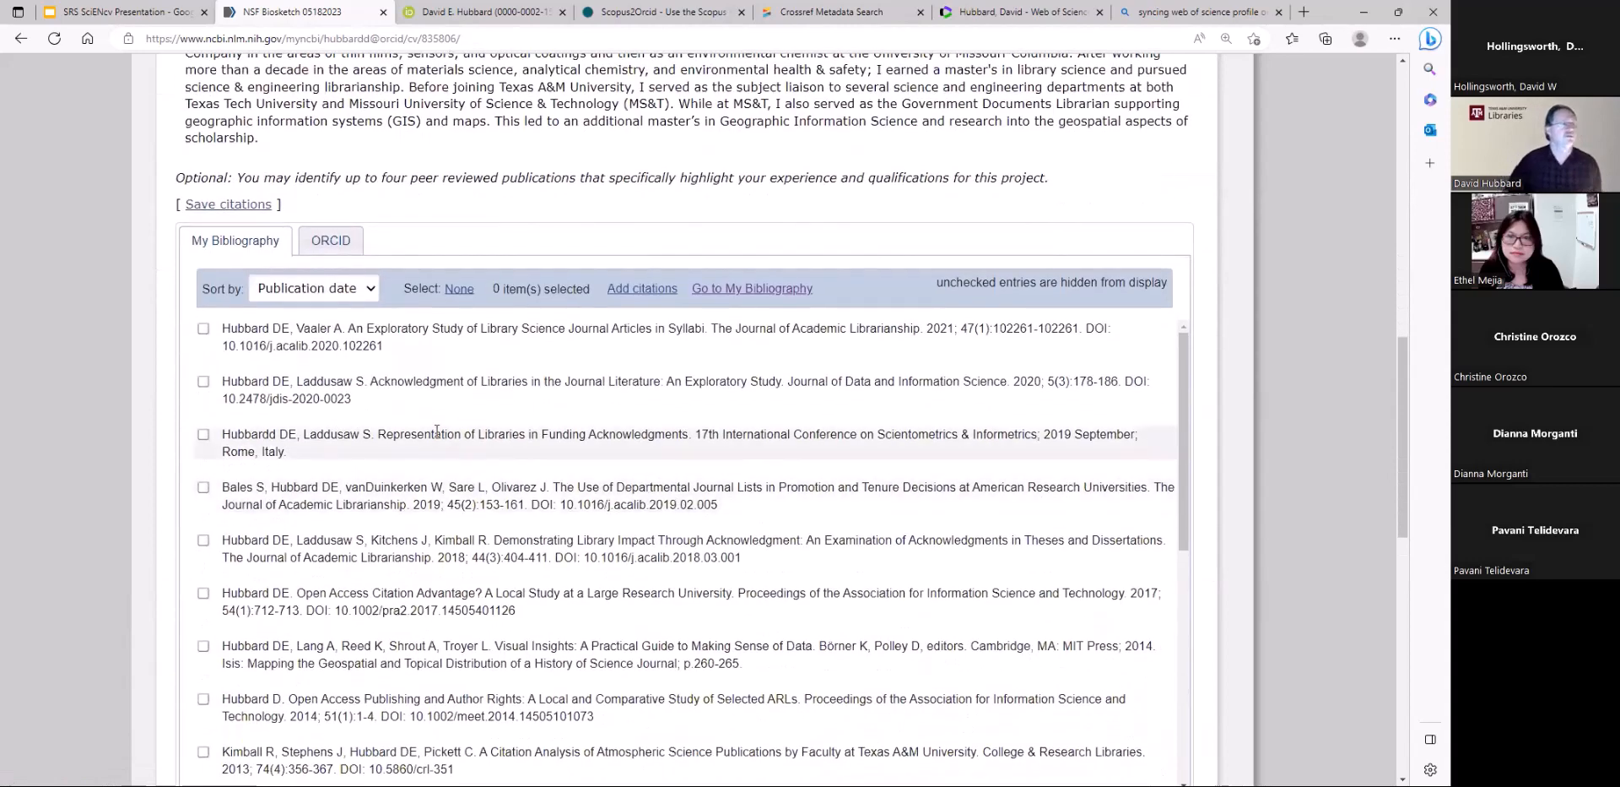
left_click(340, 243)
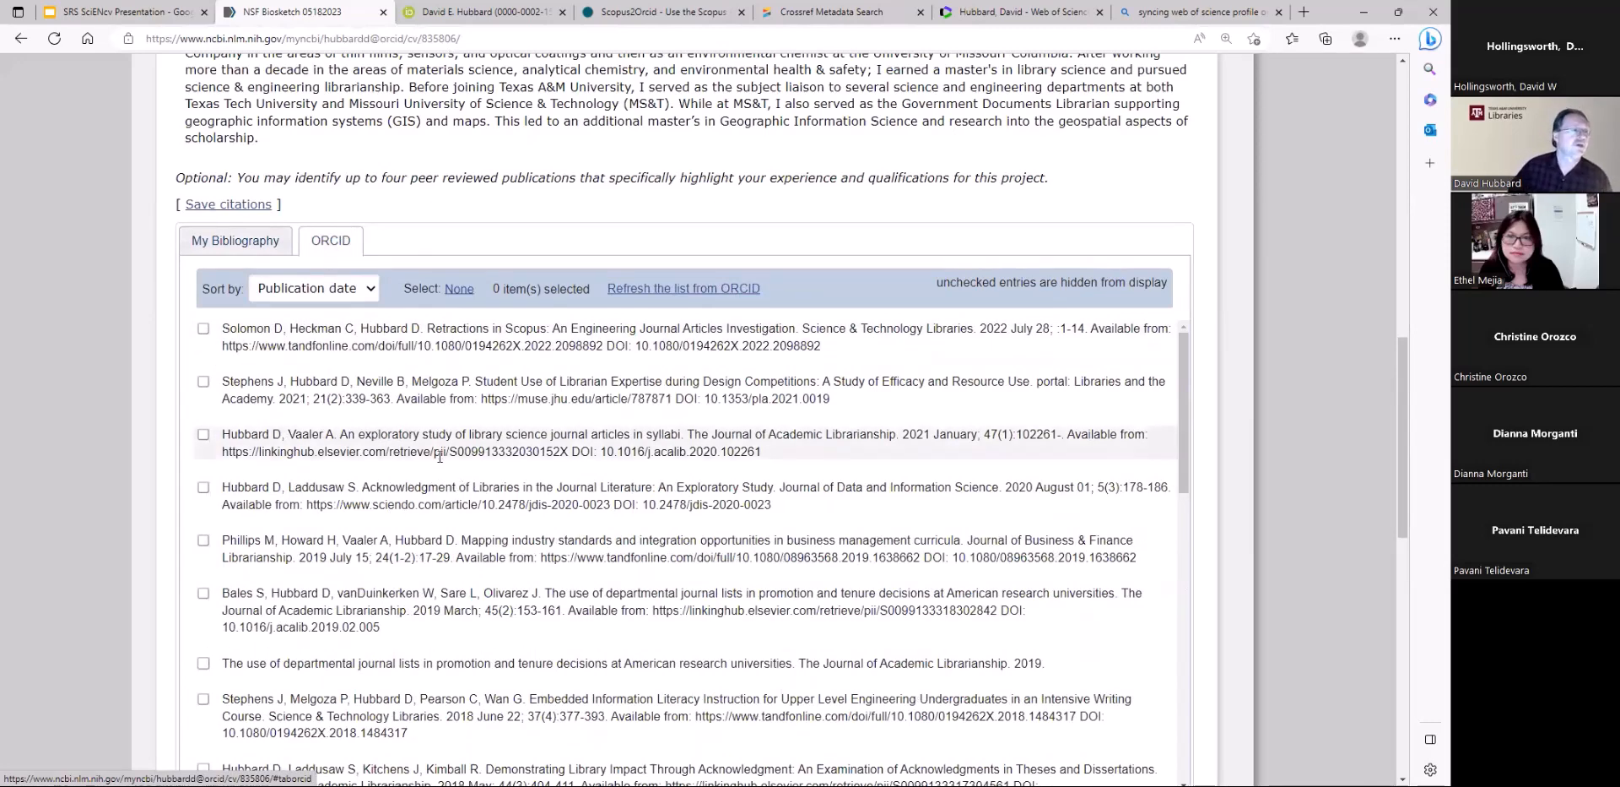
left_click(232, 245)
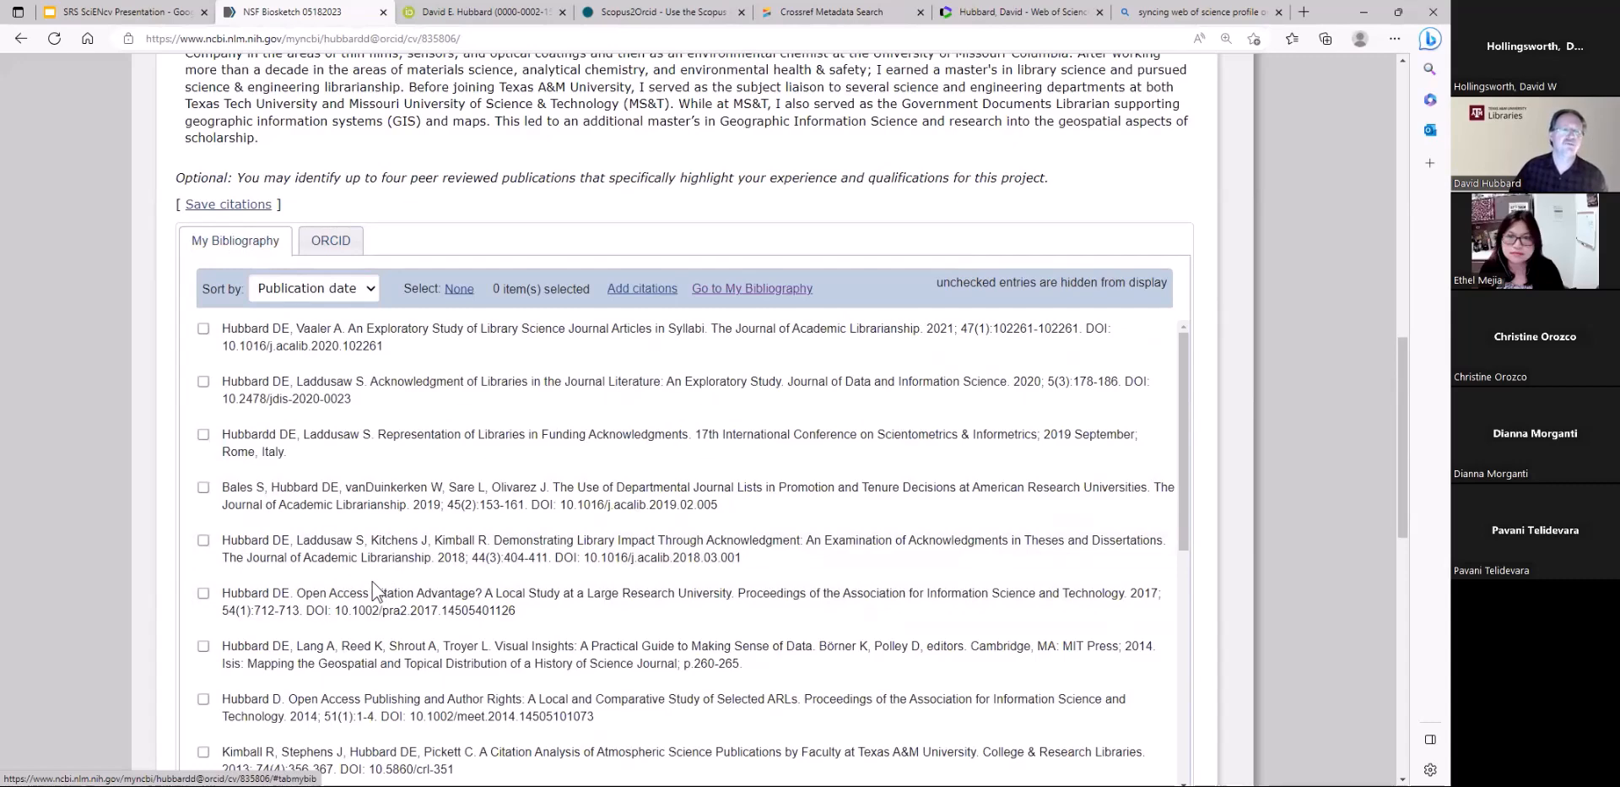
left_click(330, 243)
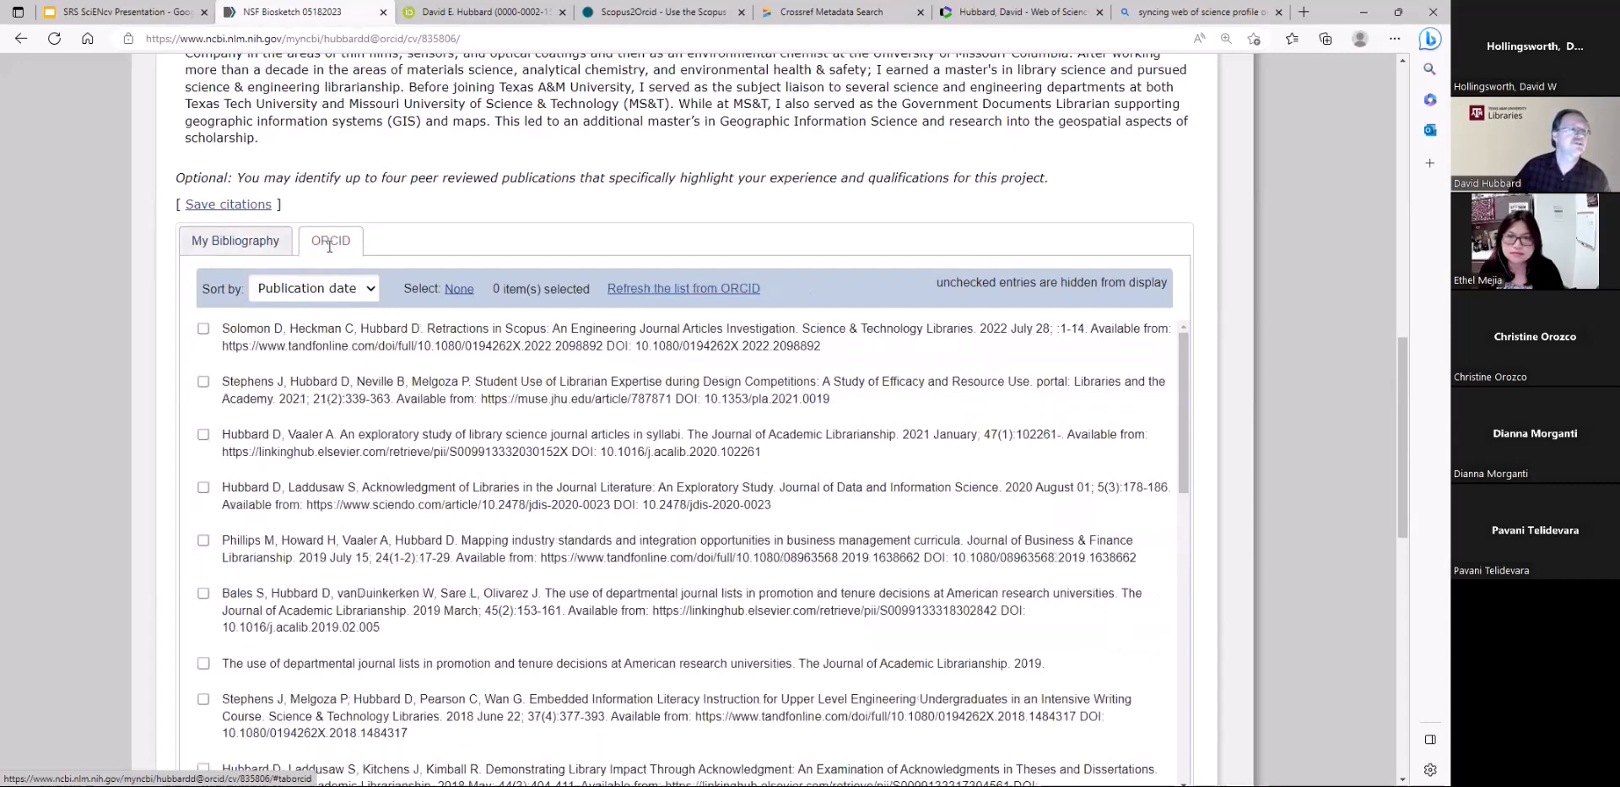
left_click(219, 253)
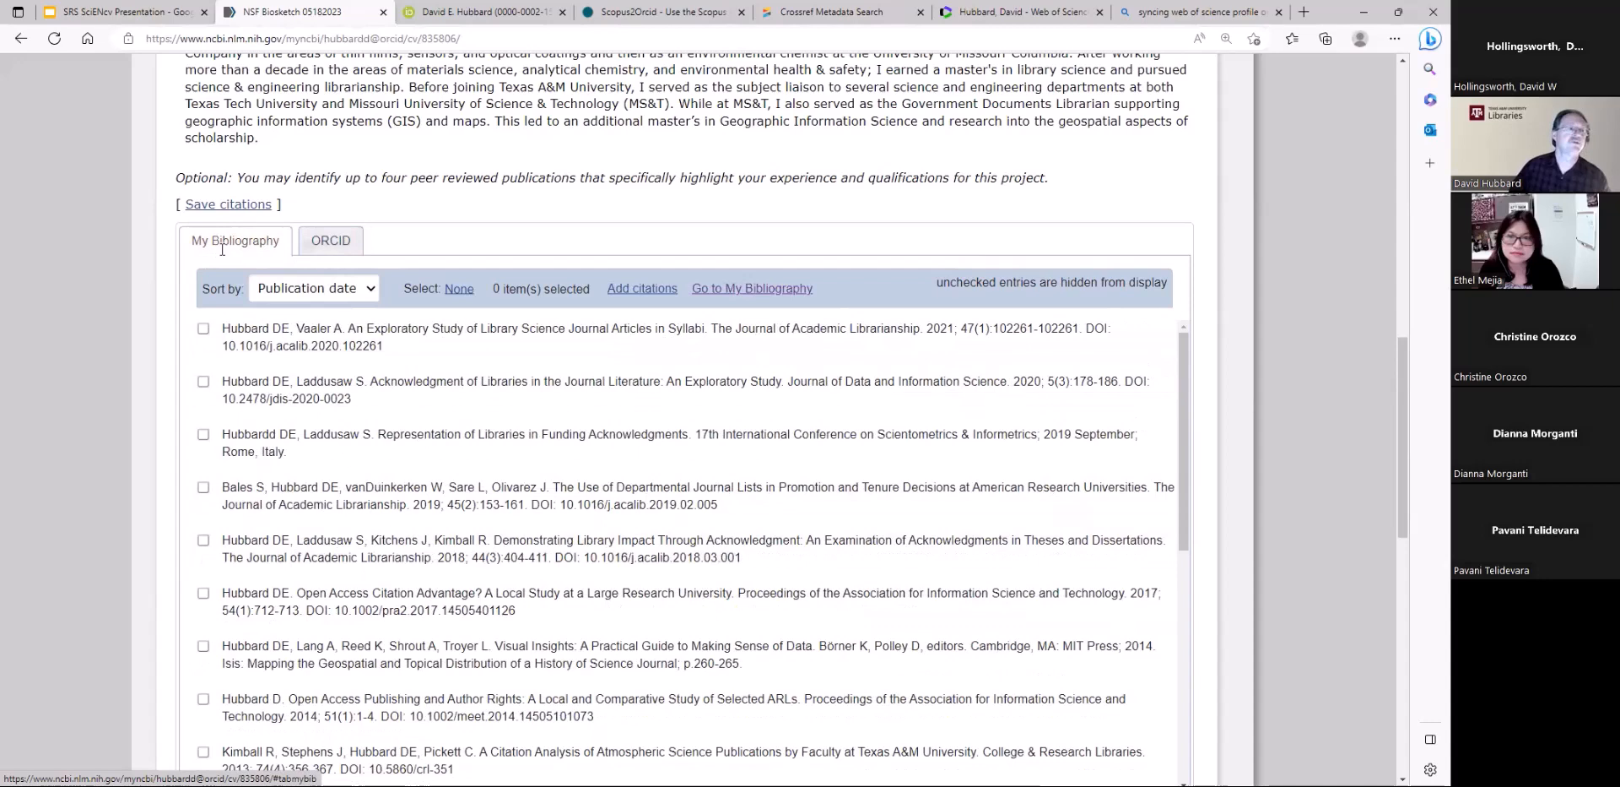
Select the ORCID citations on librarian expertise in design competitions, mapping industry standards, and departmental journal lists (with DOI), and save them to the Personal Statement
left_click(336, 244)
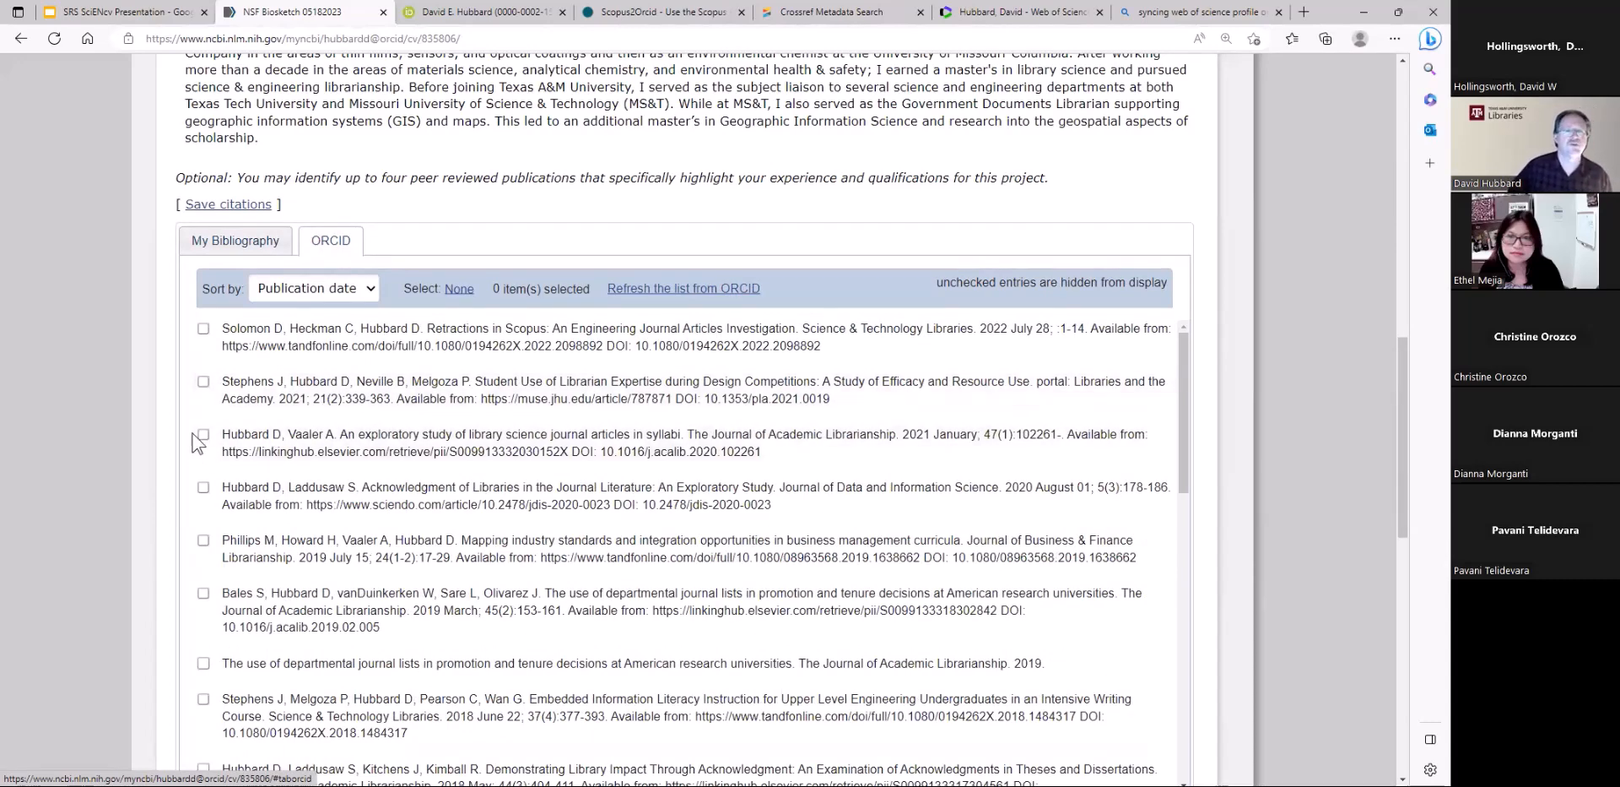
left_click(202, 382)
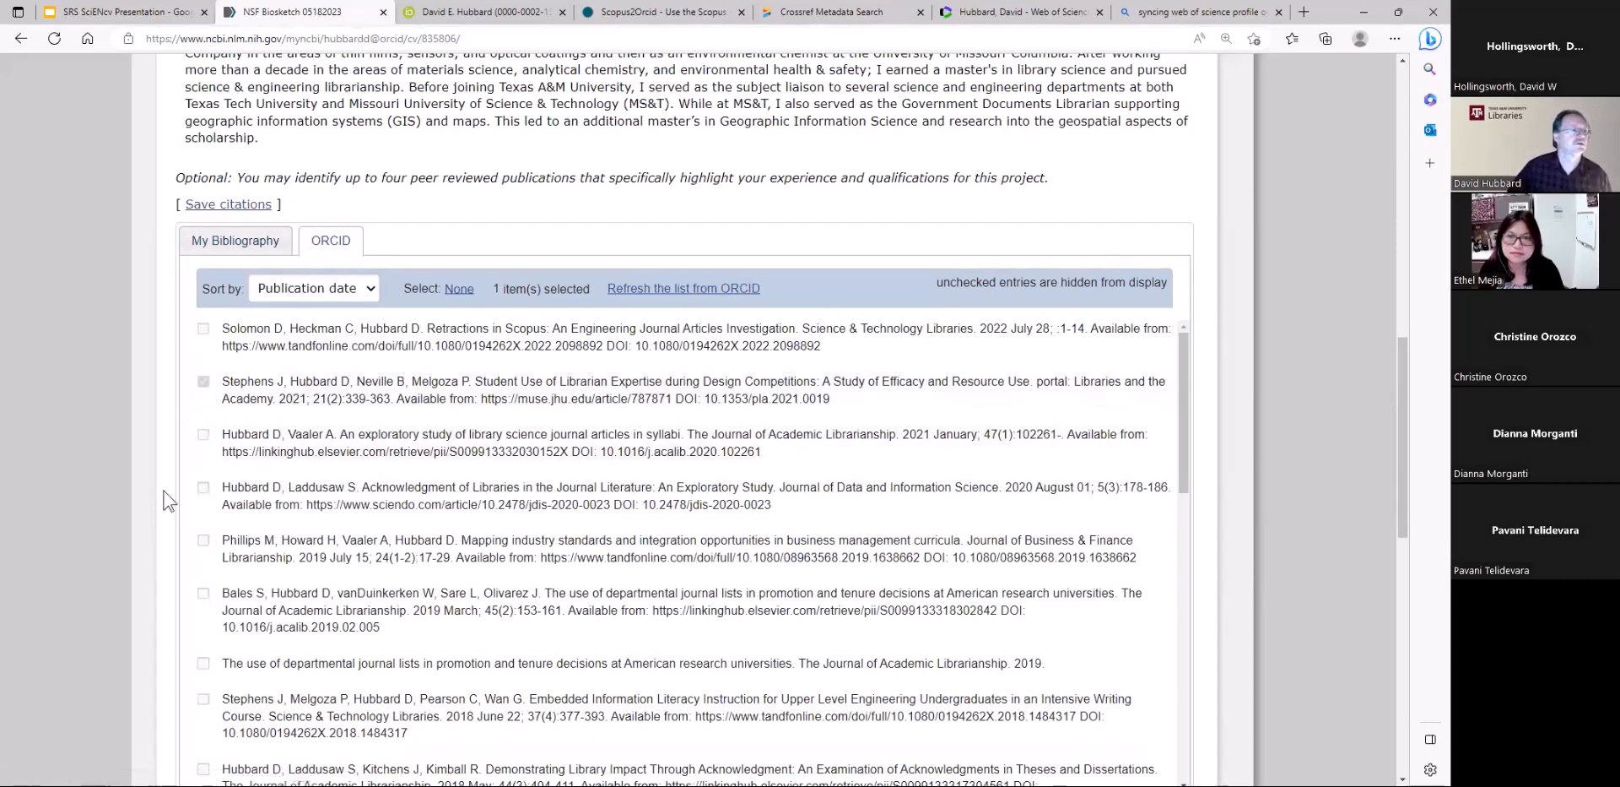
left_click(204, 541)
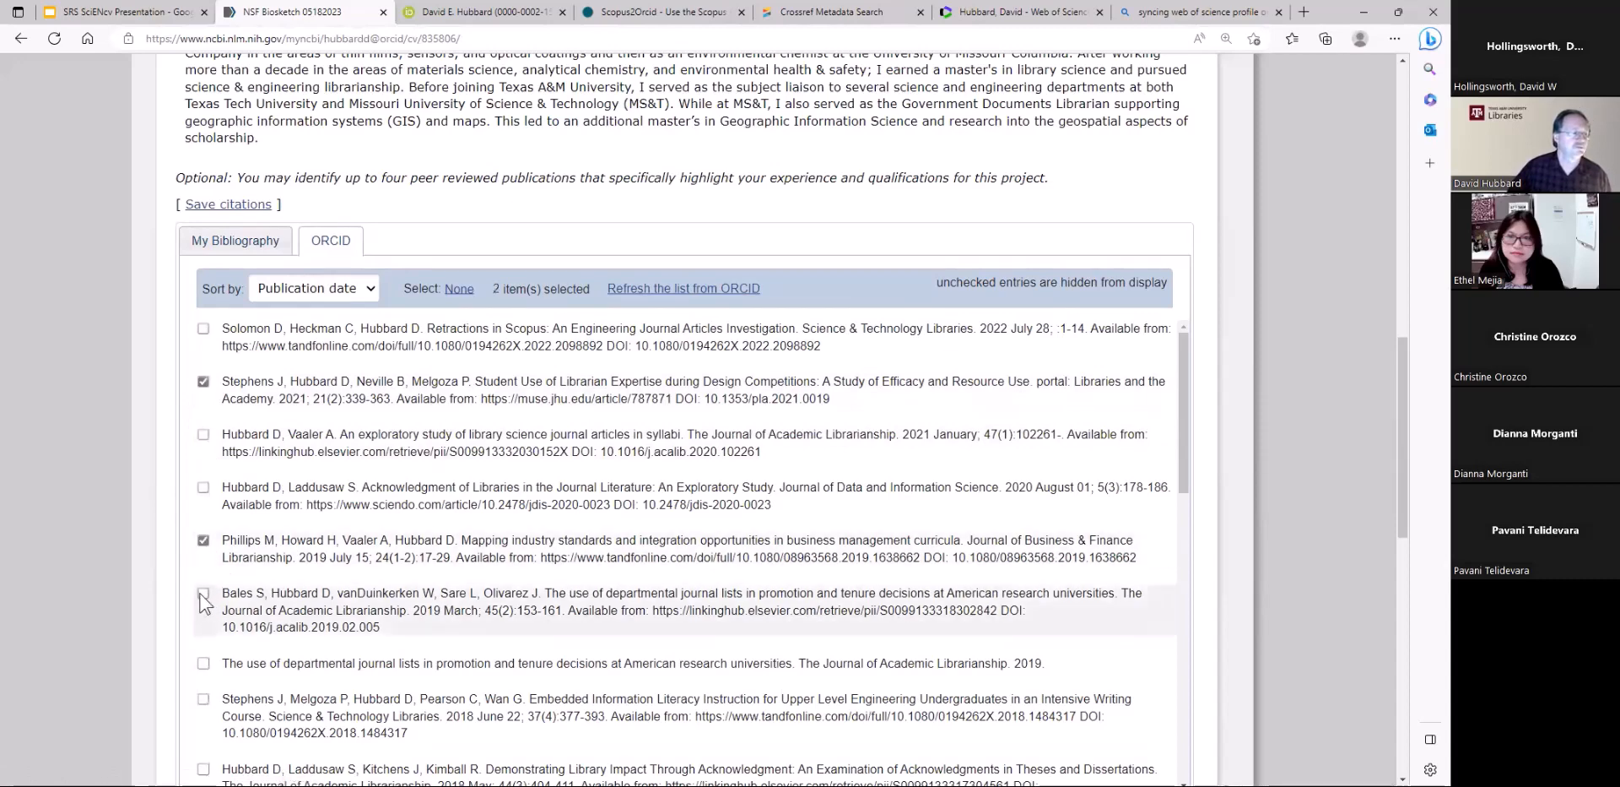
left_click(204, 593)
scroll(364, 424, "up", 2)
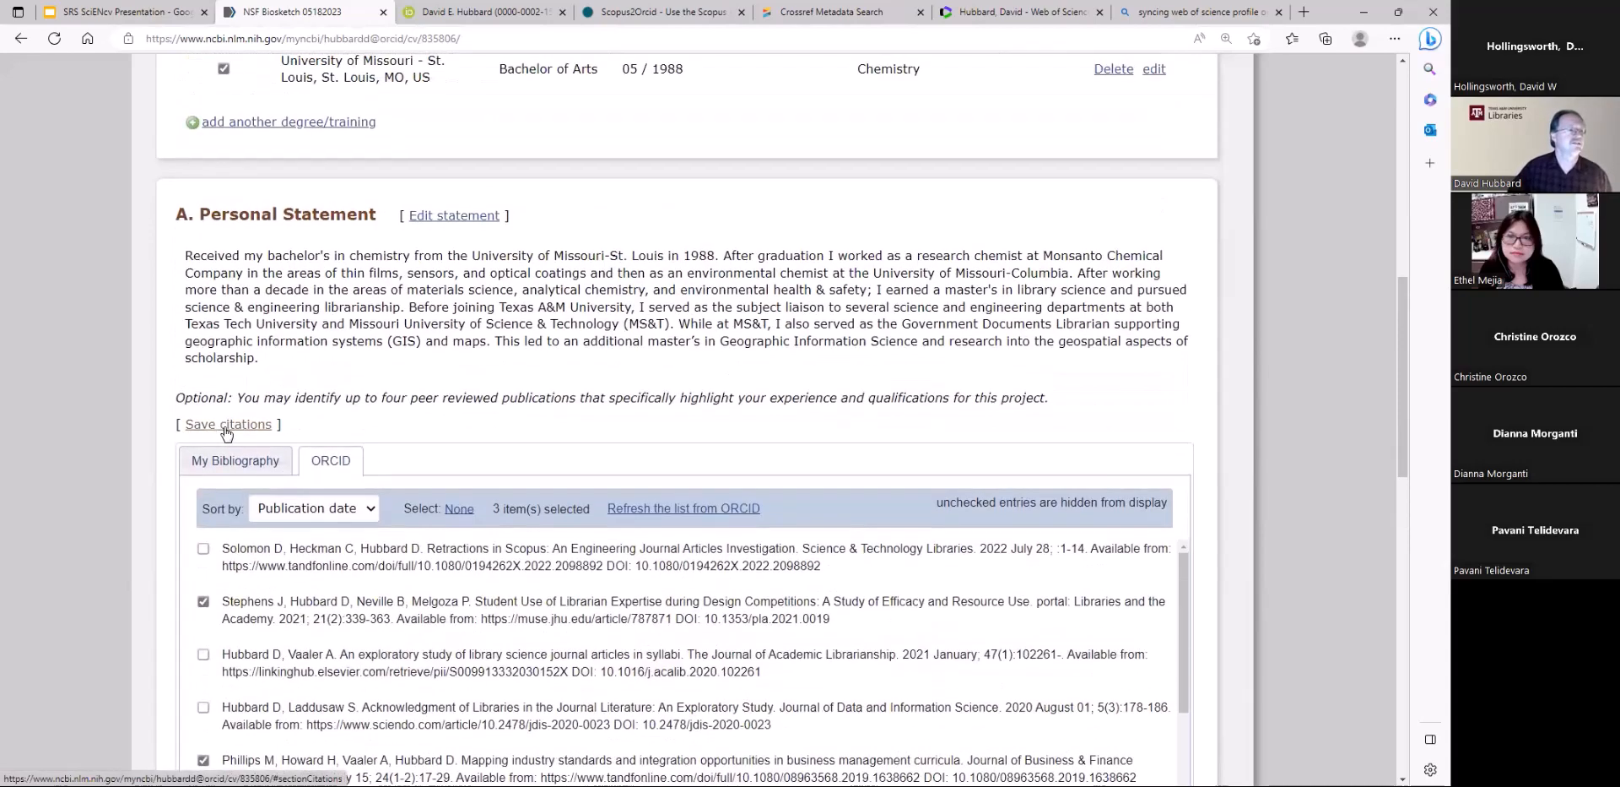
left_click(226, 424)
scroll(350, 321, "down", 1)
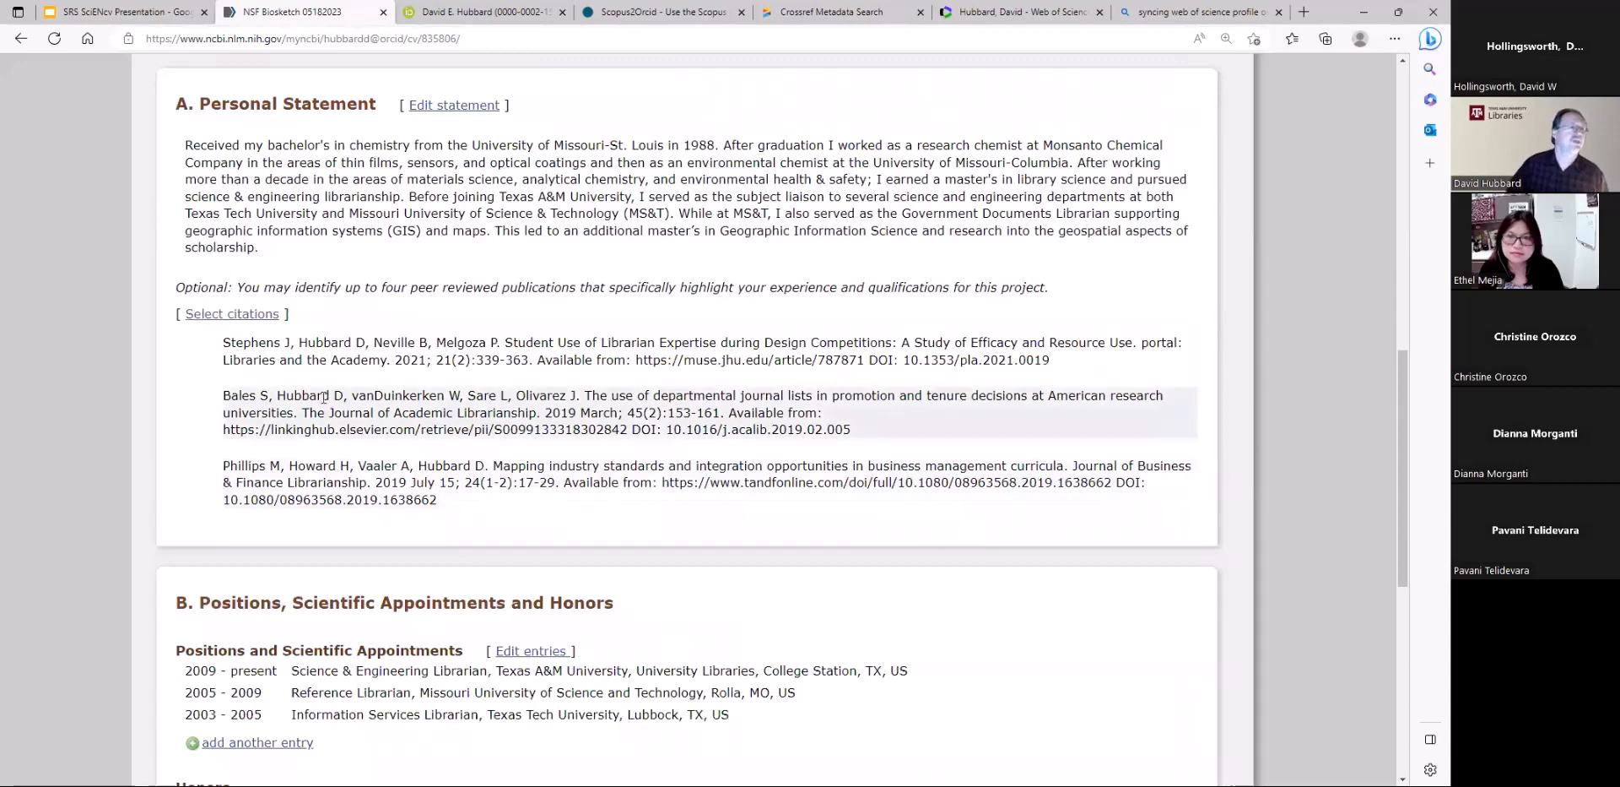
Reopen the Personal Statement's citation selection to review the chosen ORCID publications, and save it again
left_click(266, 317)
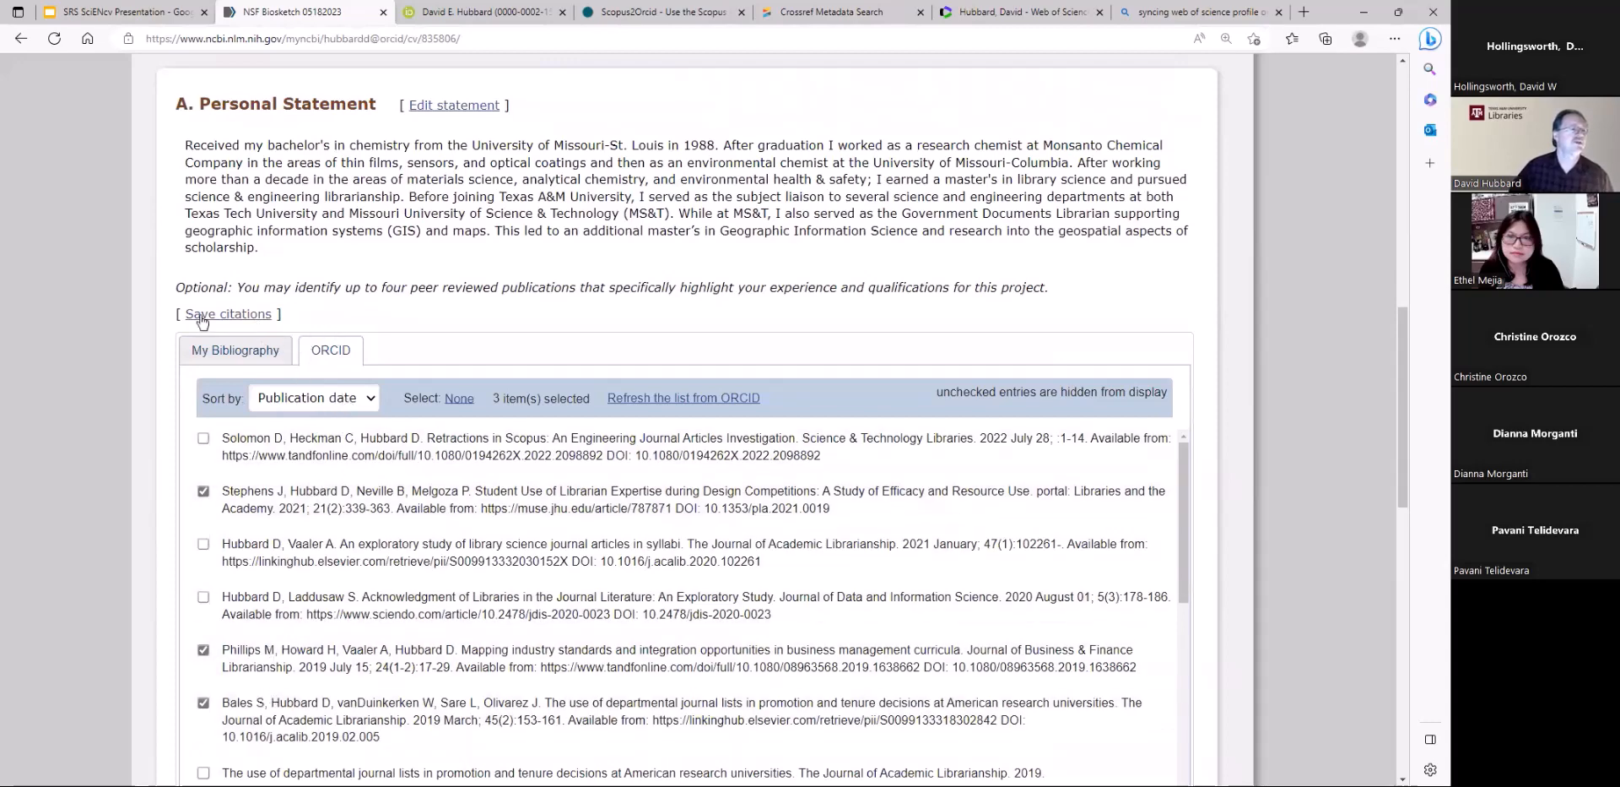
left_click(237, 315)
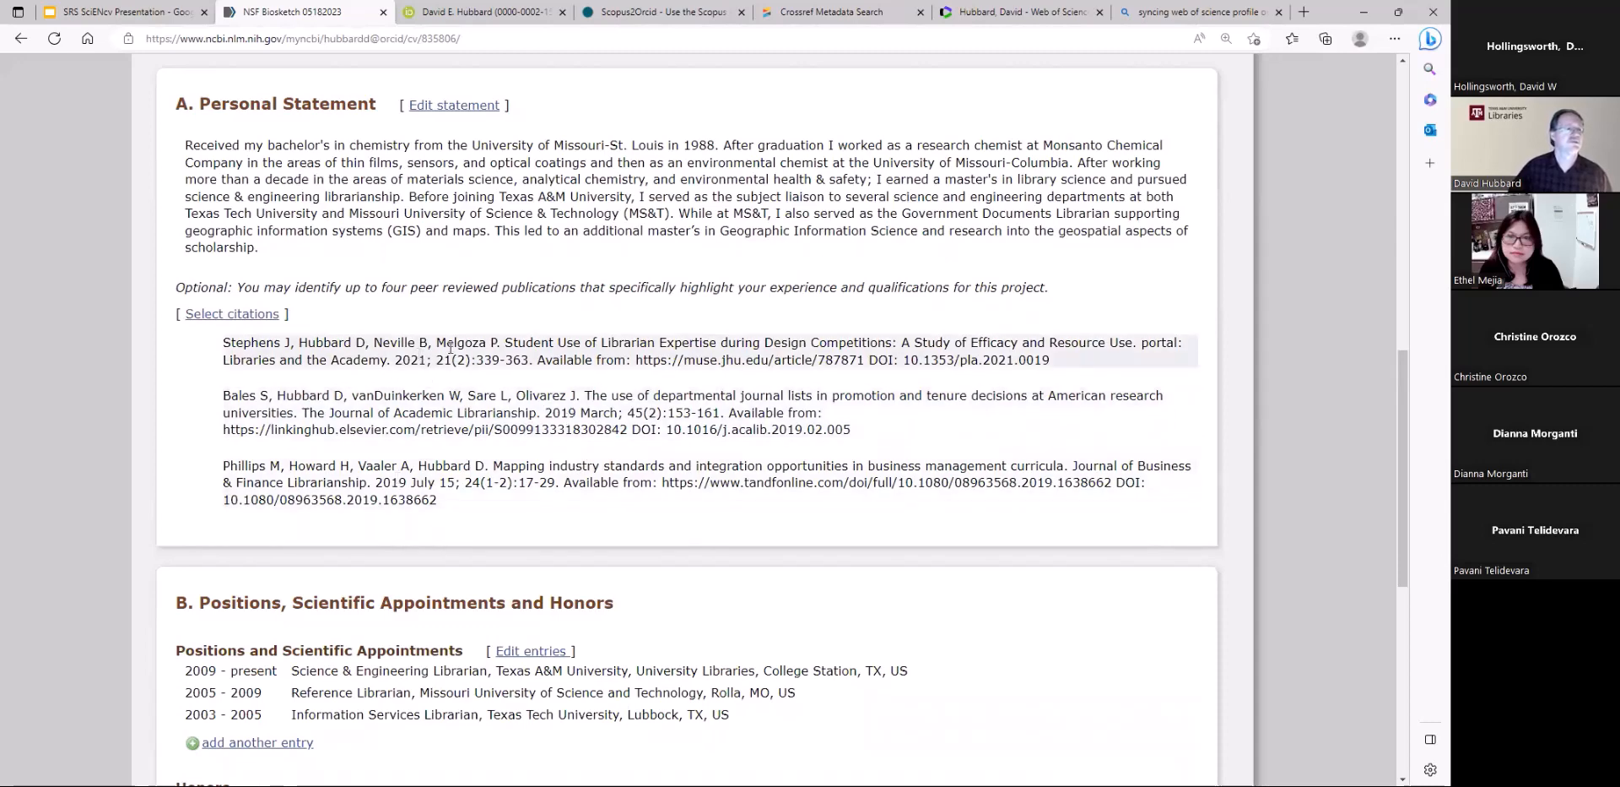
scroll(717, 579, "down", 3)
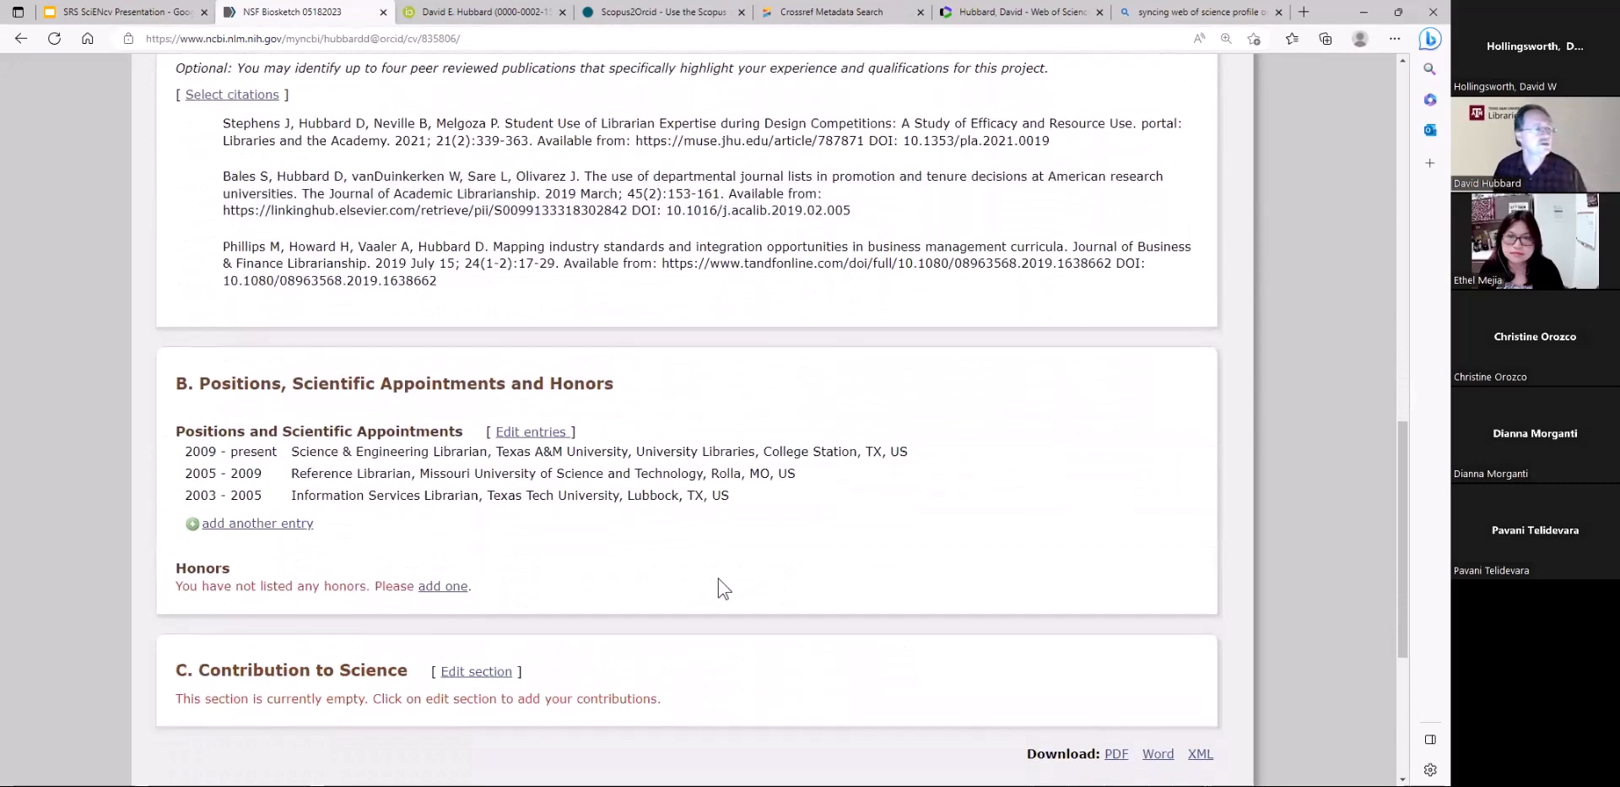
scroll(397, 422, "up", 3)
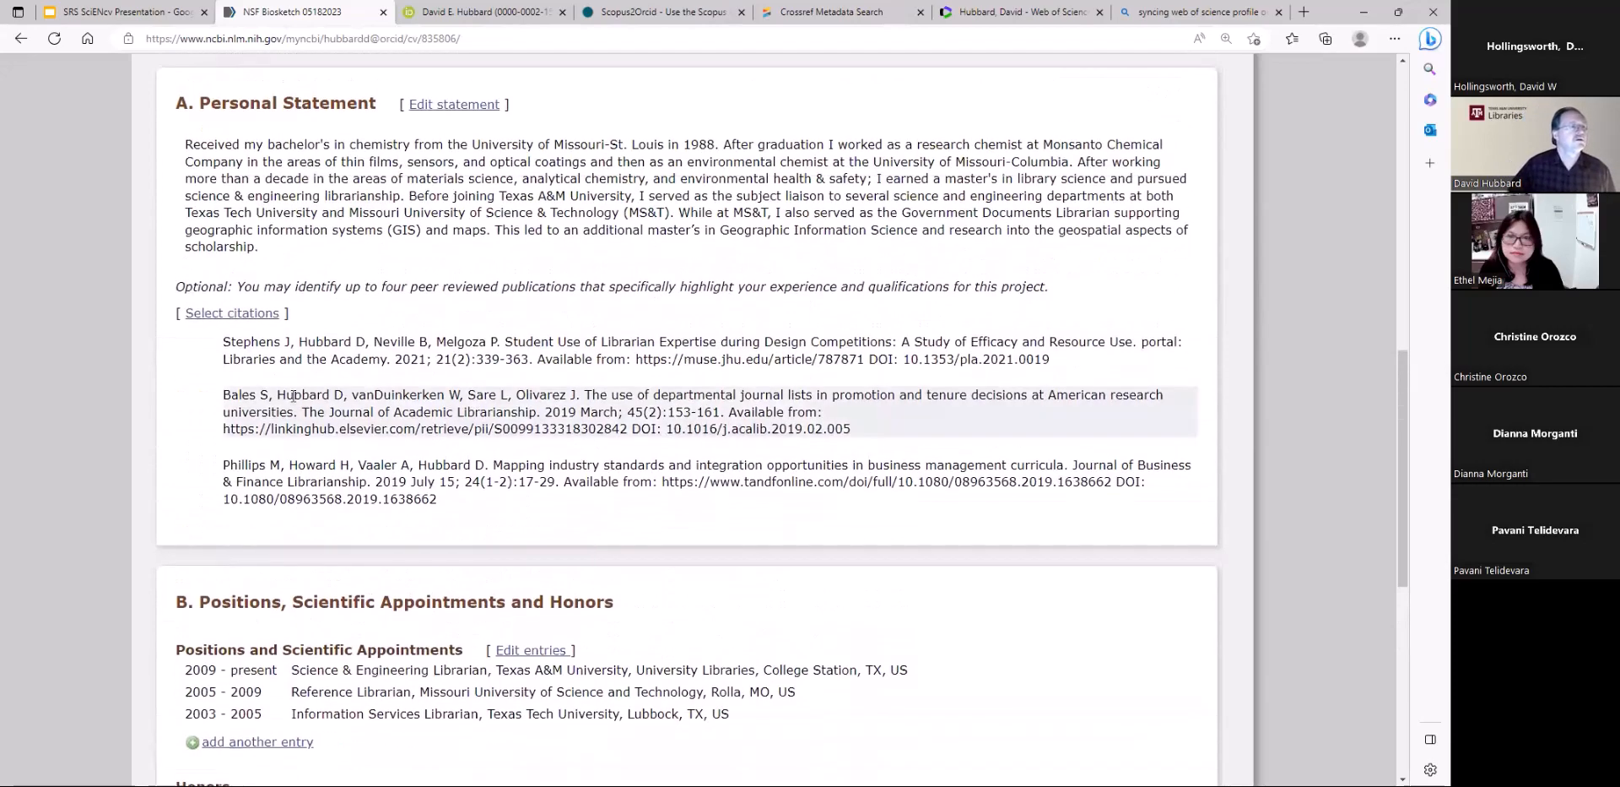
Add the My Bibliography citation "Demonstrating Library Impact Through Acknowledgment" to the Personal Statement and save the citations
left_click(223, 315)
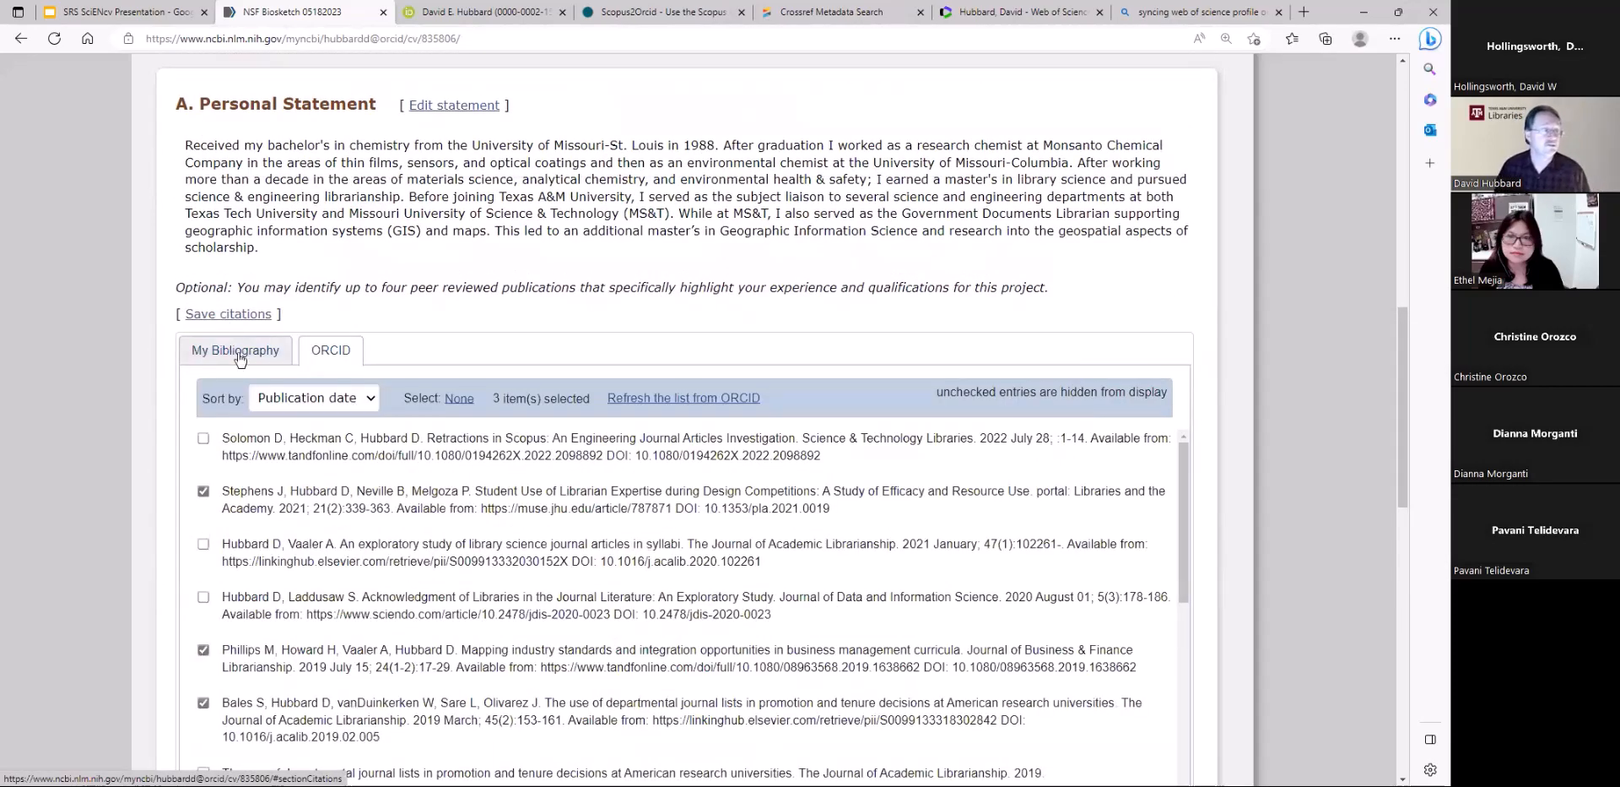
left_click(241, 357)
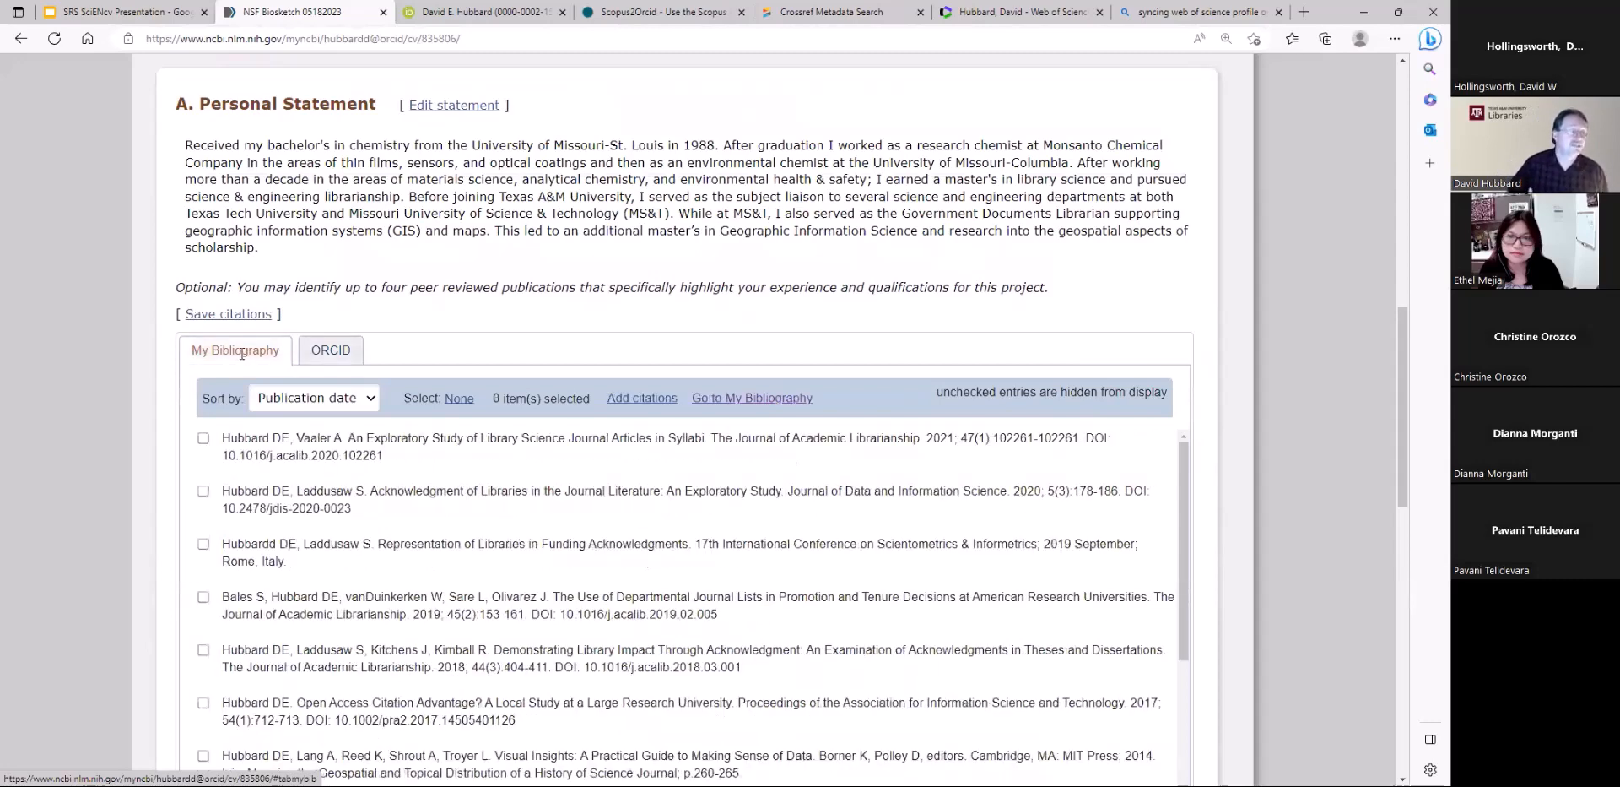
scroll(253, 583, "down", 1)
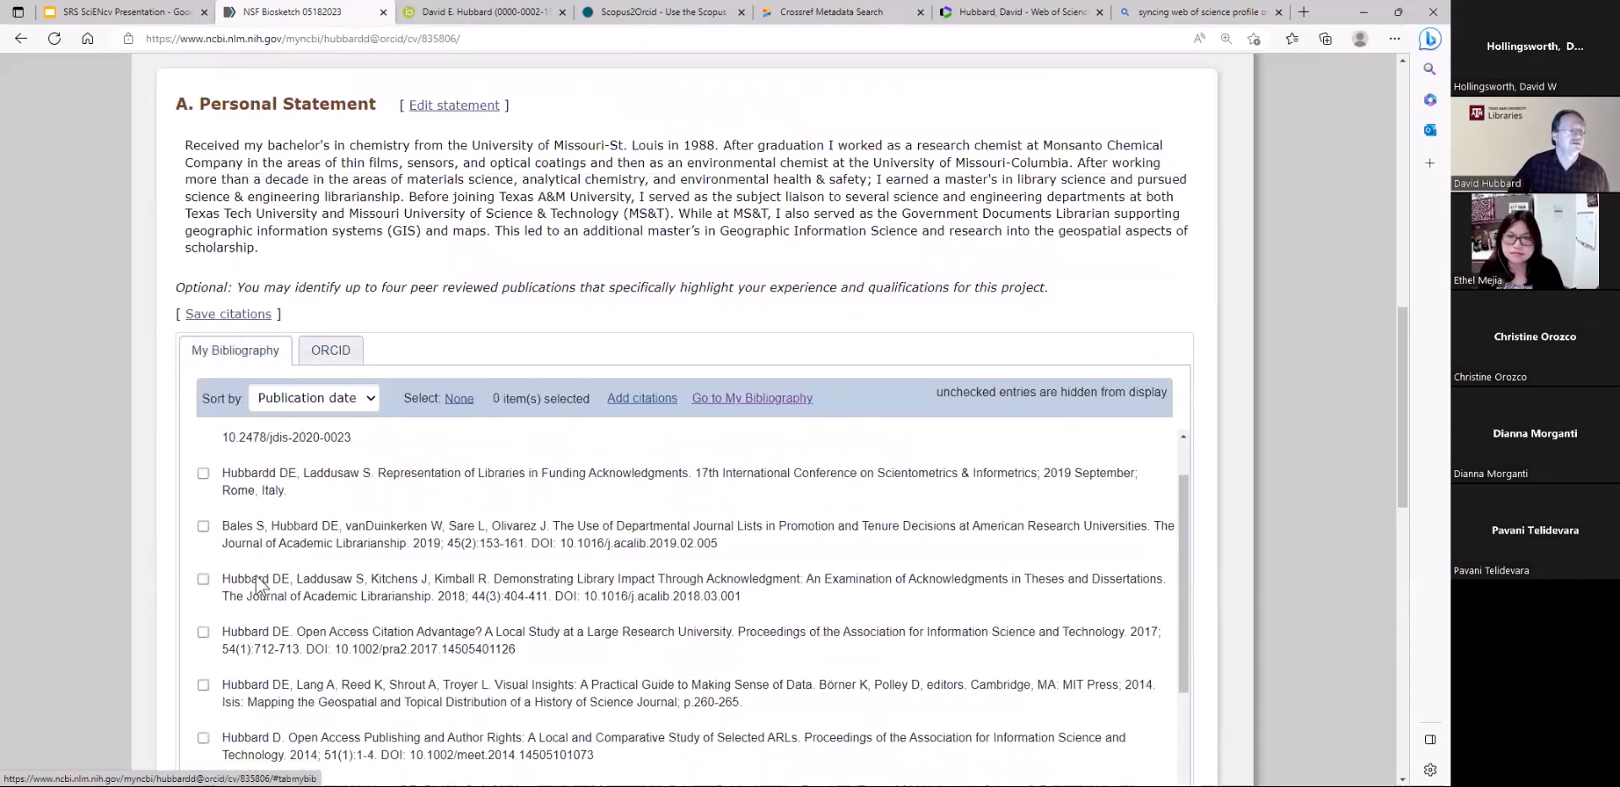
left_click(203, 579)
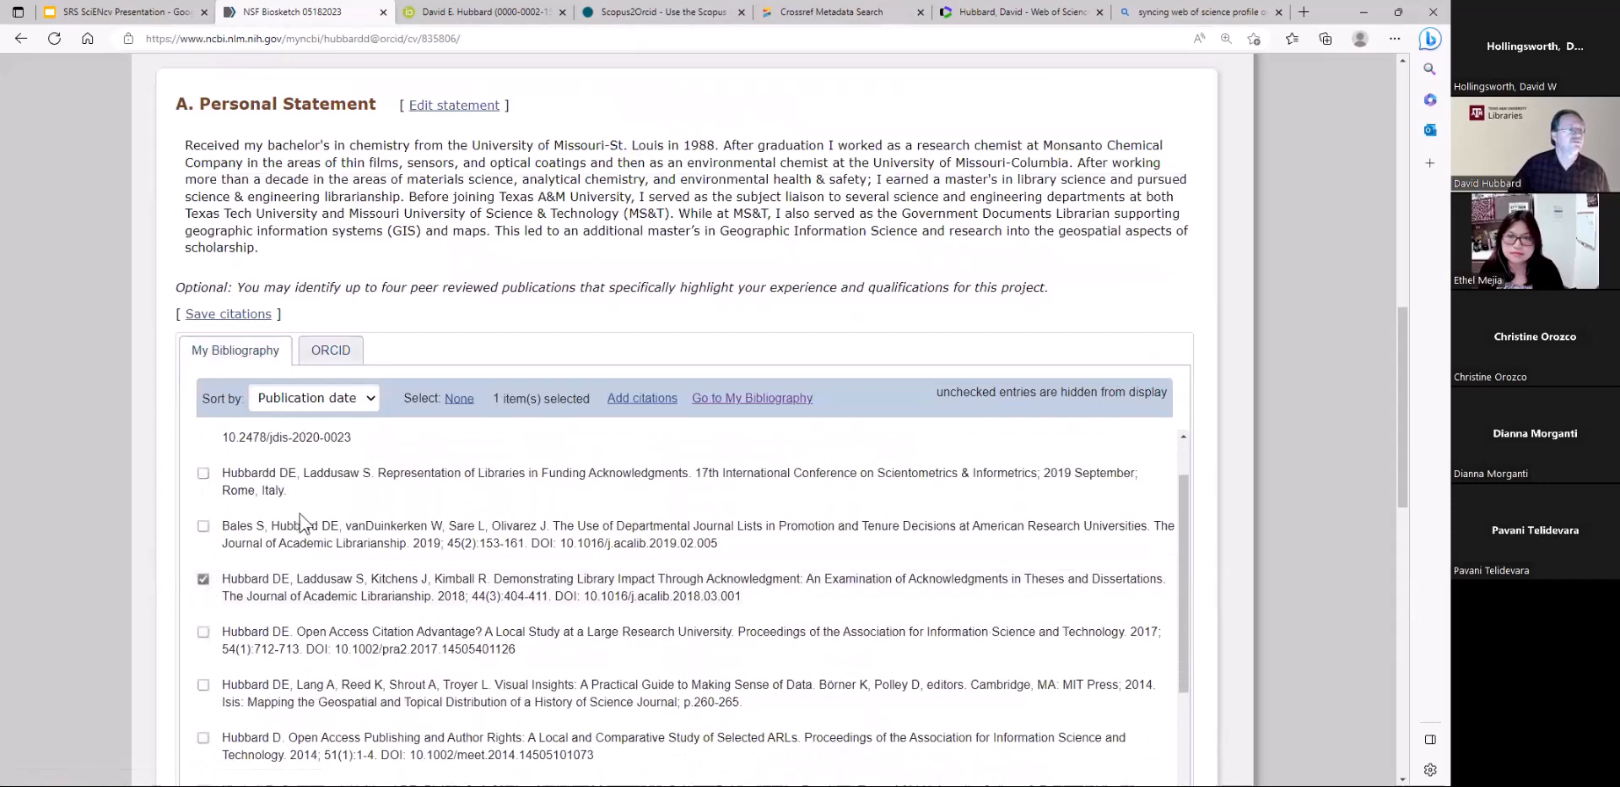
left_click(241, 315)
Open the form for adding an honor to view its fields, and close it without saving
scroll(804, 523, "down", 4)
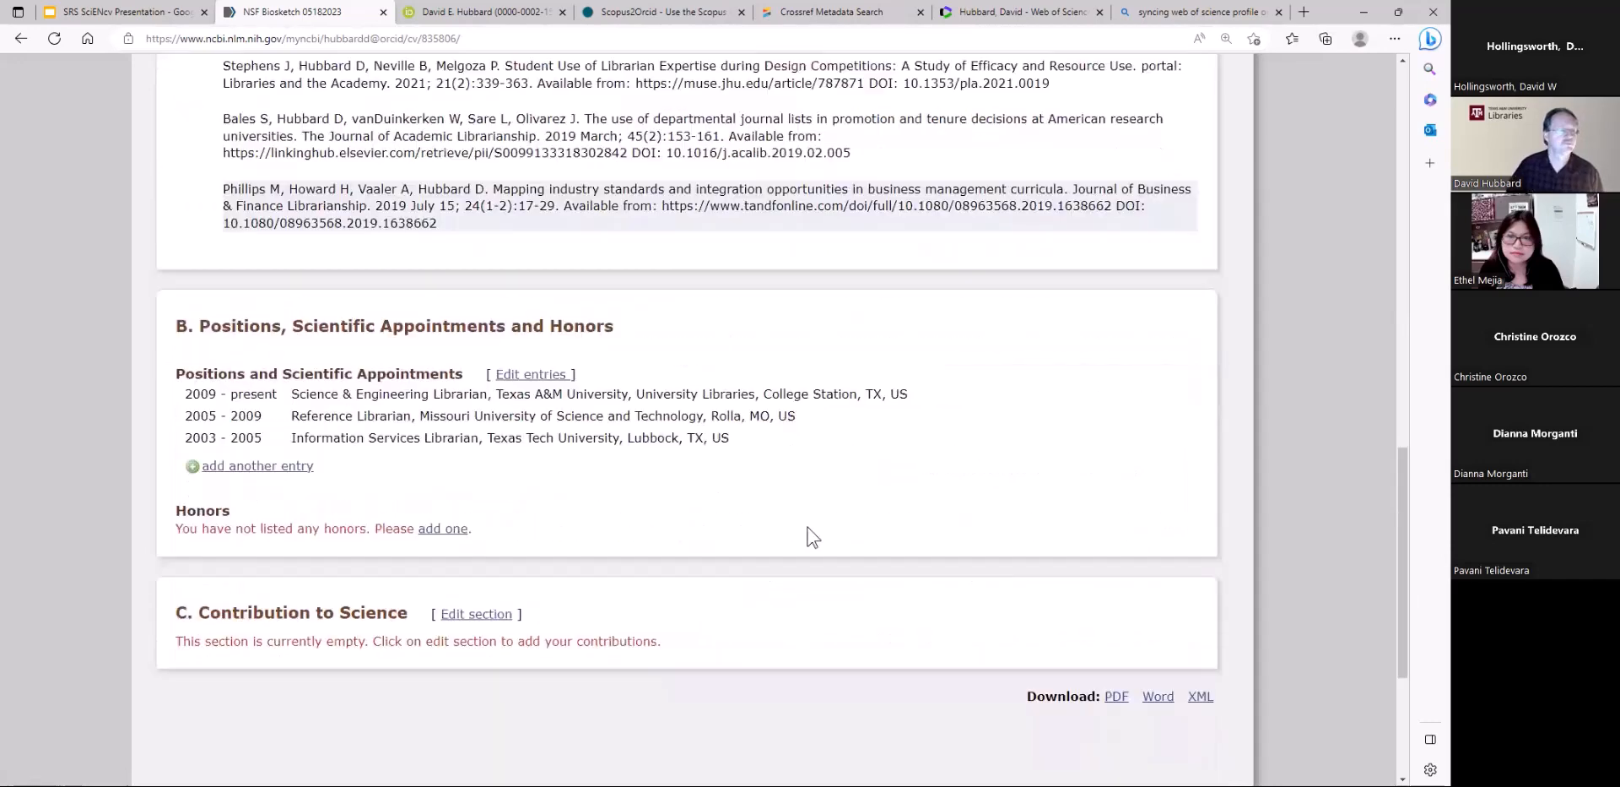
left_click(451, 530)
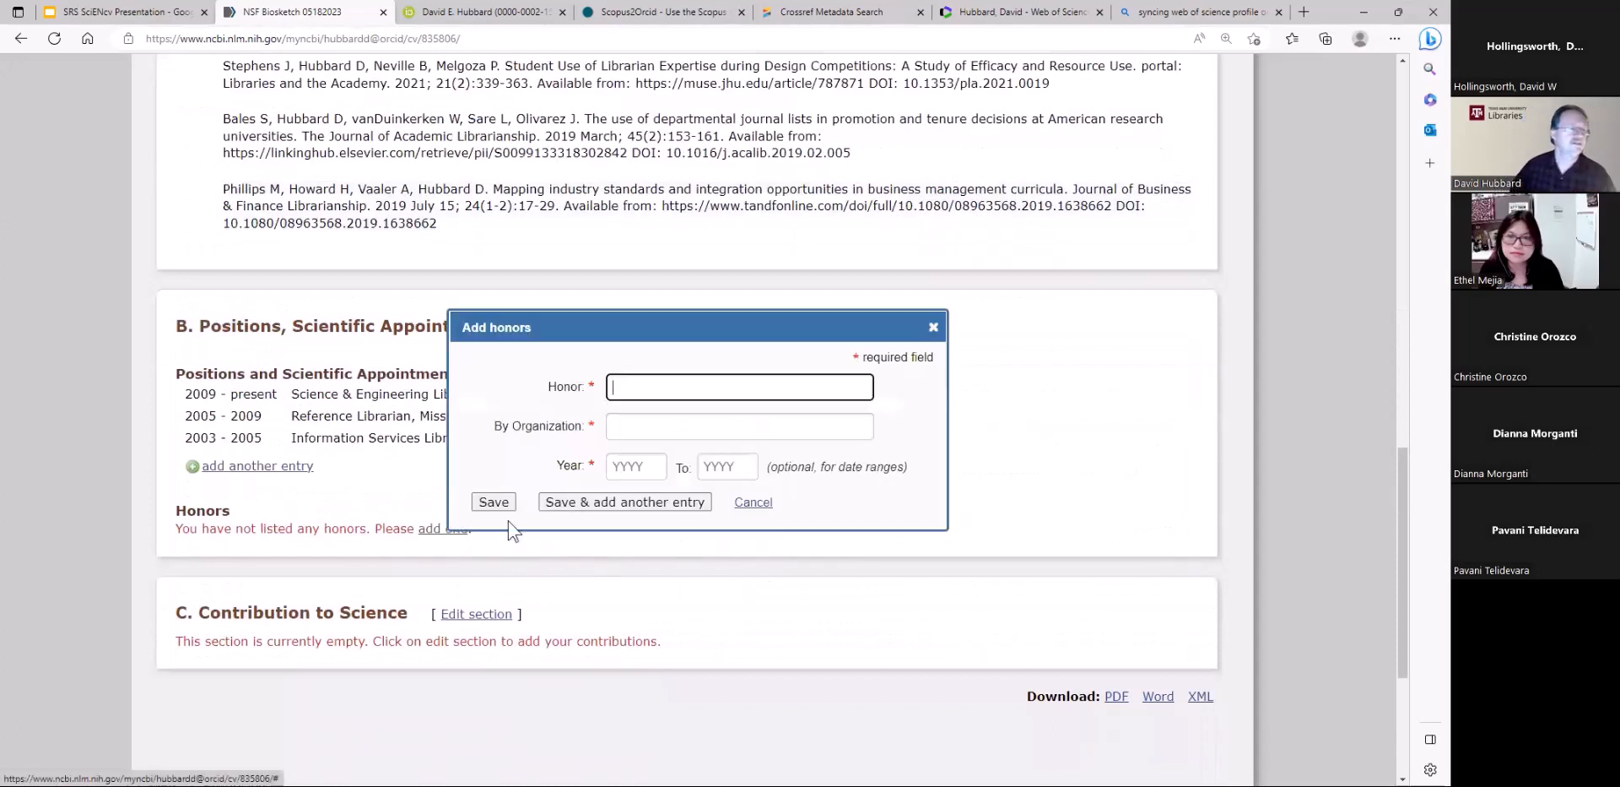
left_click(933, 329)
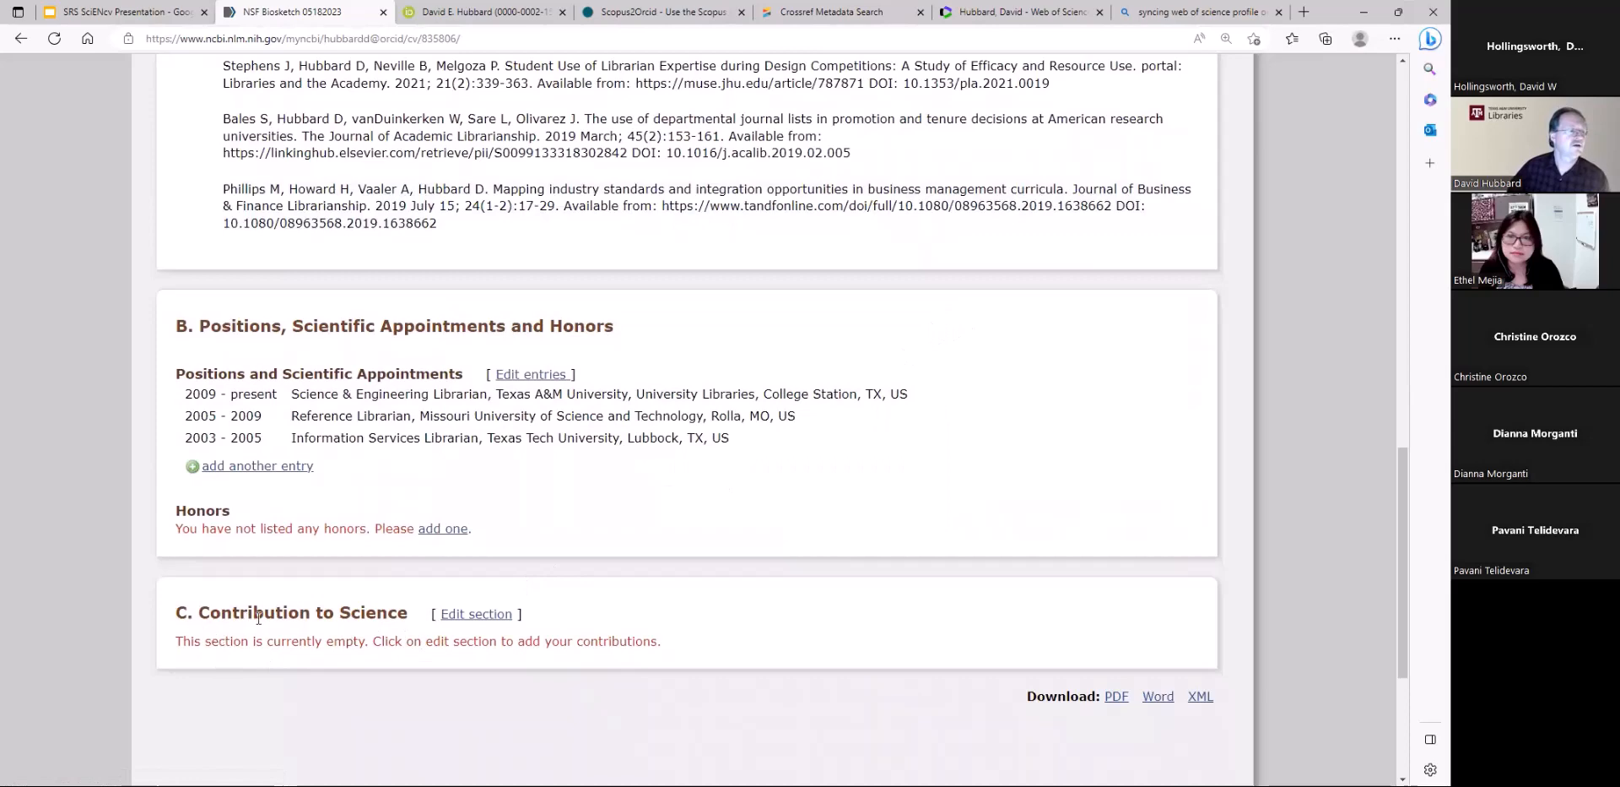
Open the Contribution to Science section for editing and enter "Engineering Education" as the first contribution's description
left_click(497, 617)
scroll(687, 579, "down", 4)
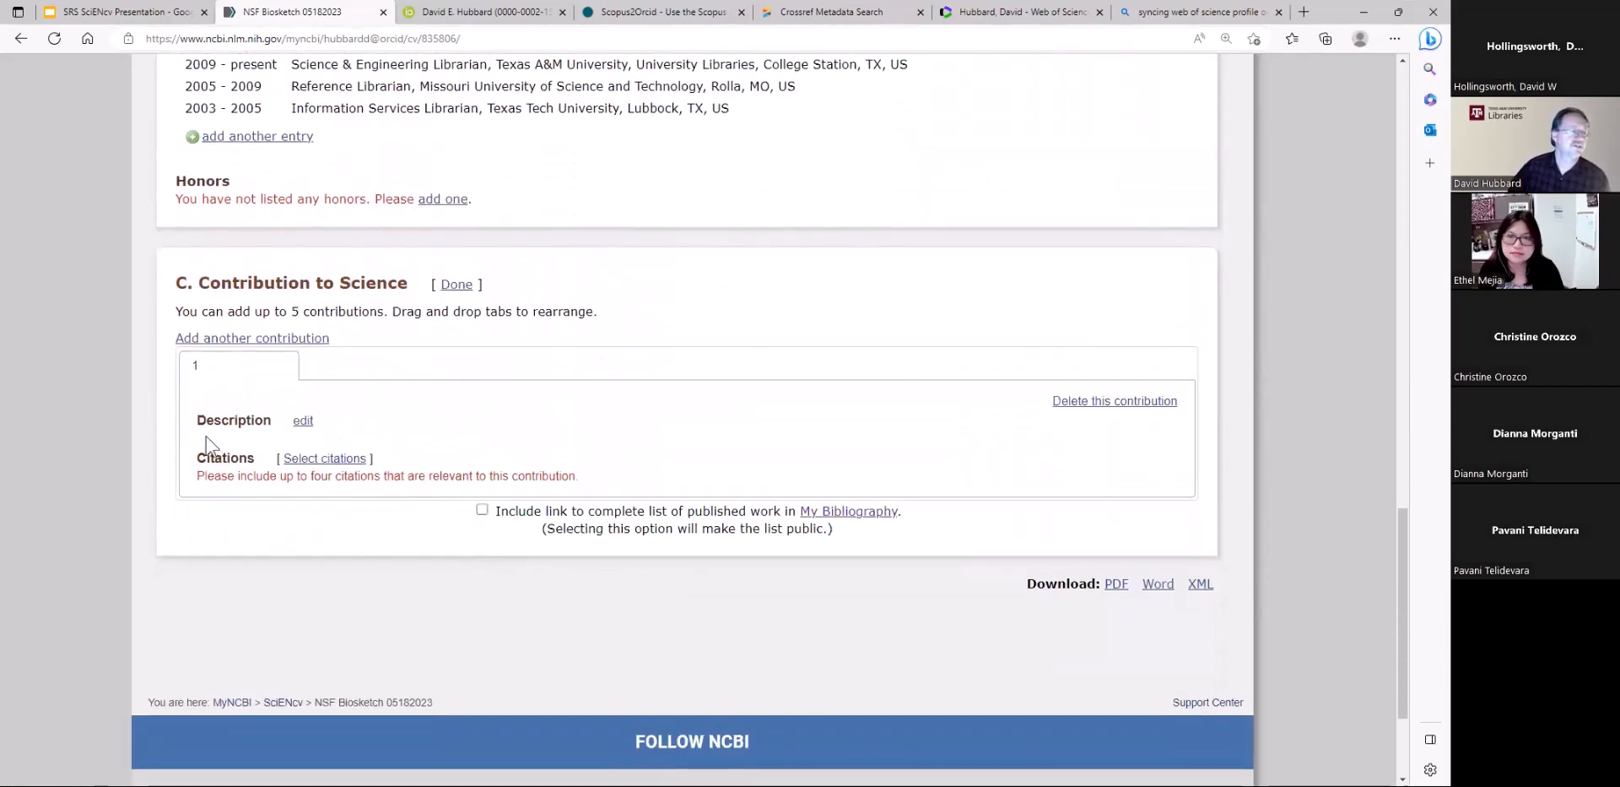
left_click(302, 421)
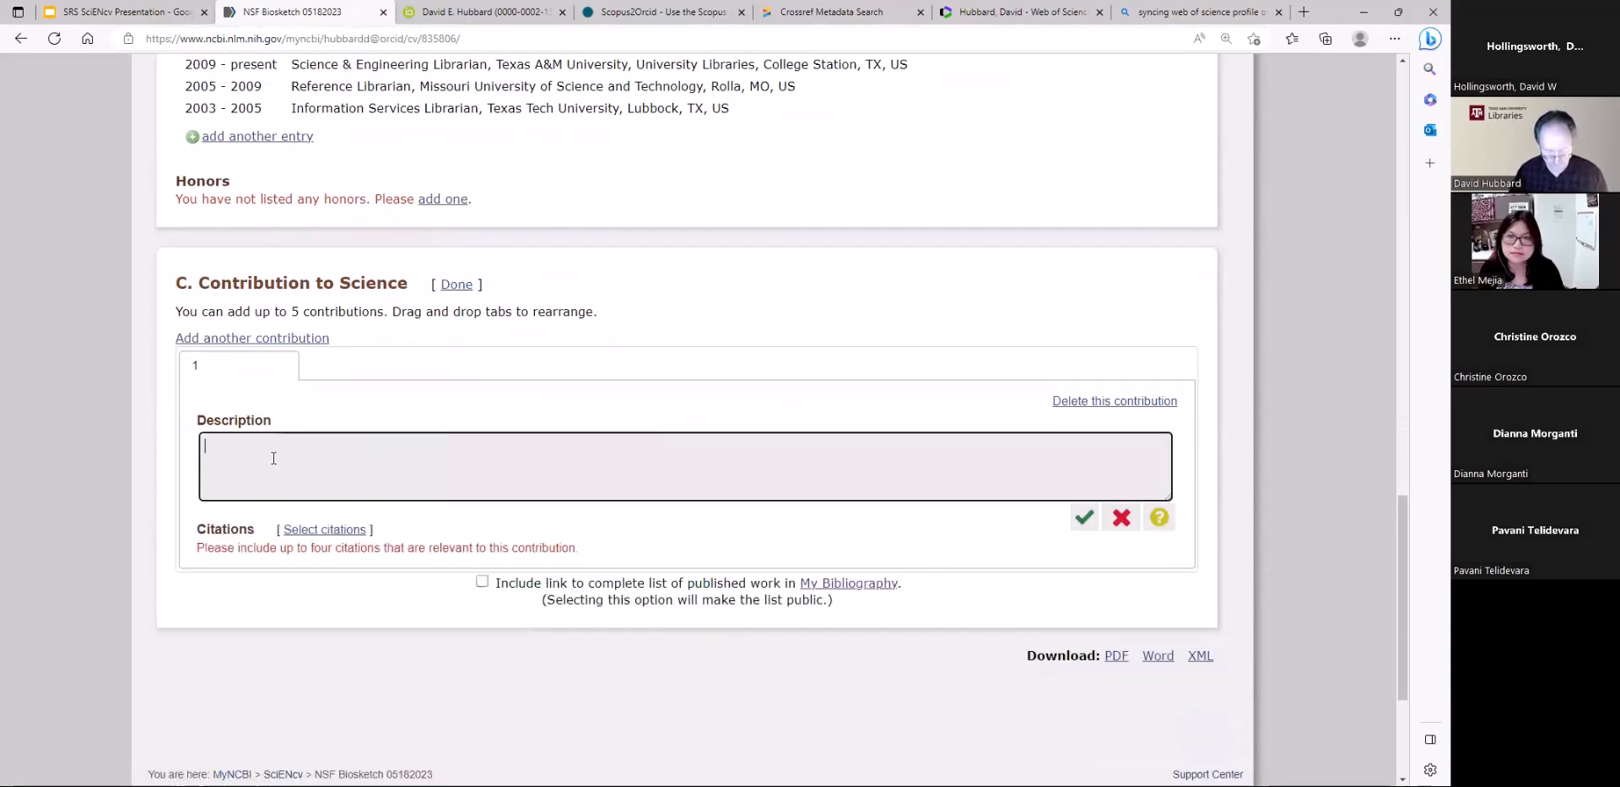
type("Engineer")
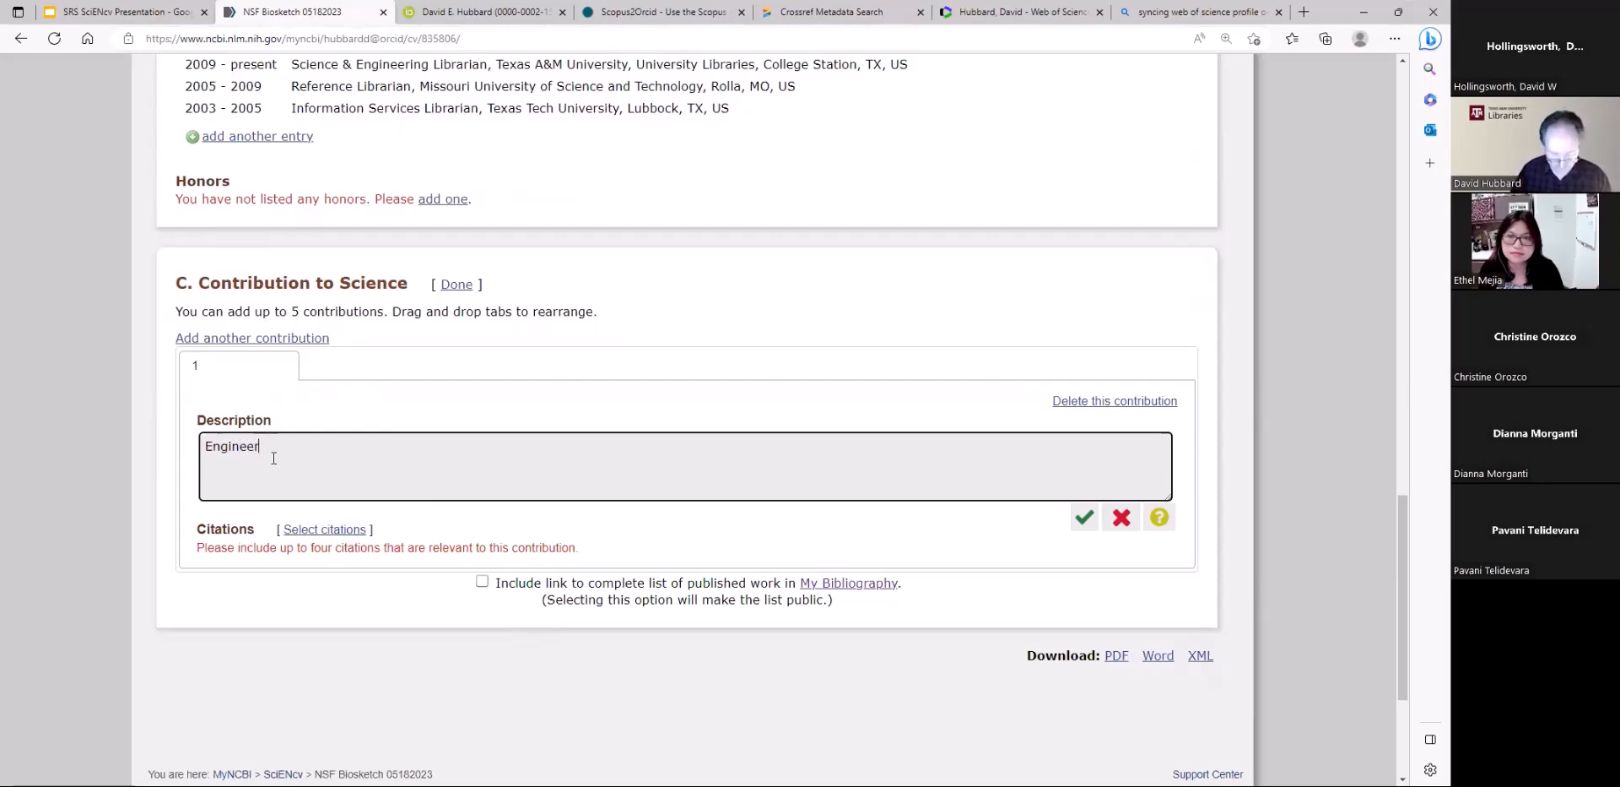
type("ducation")
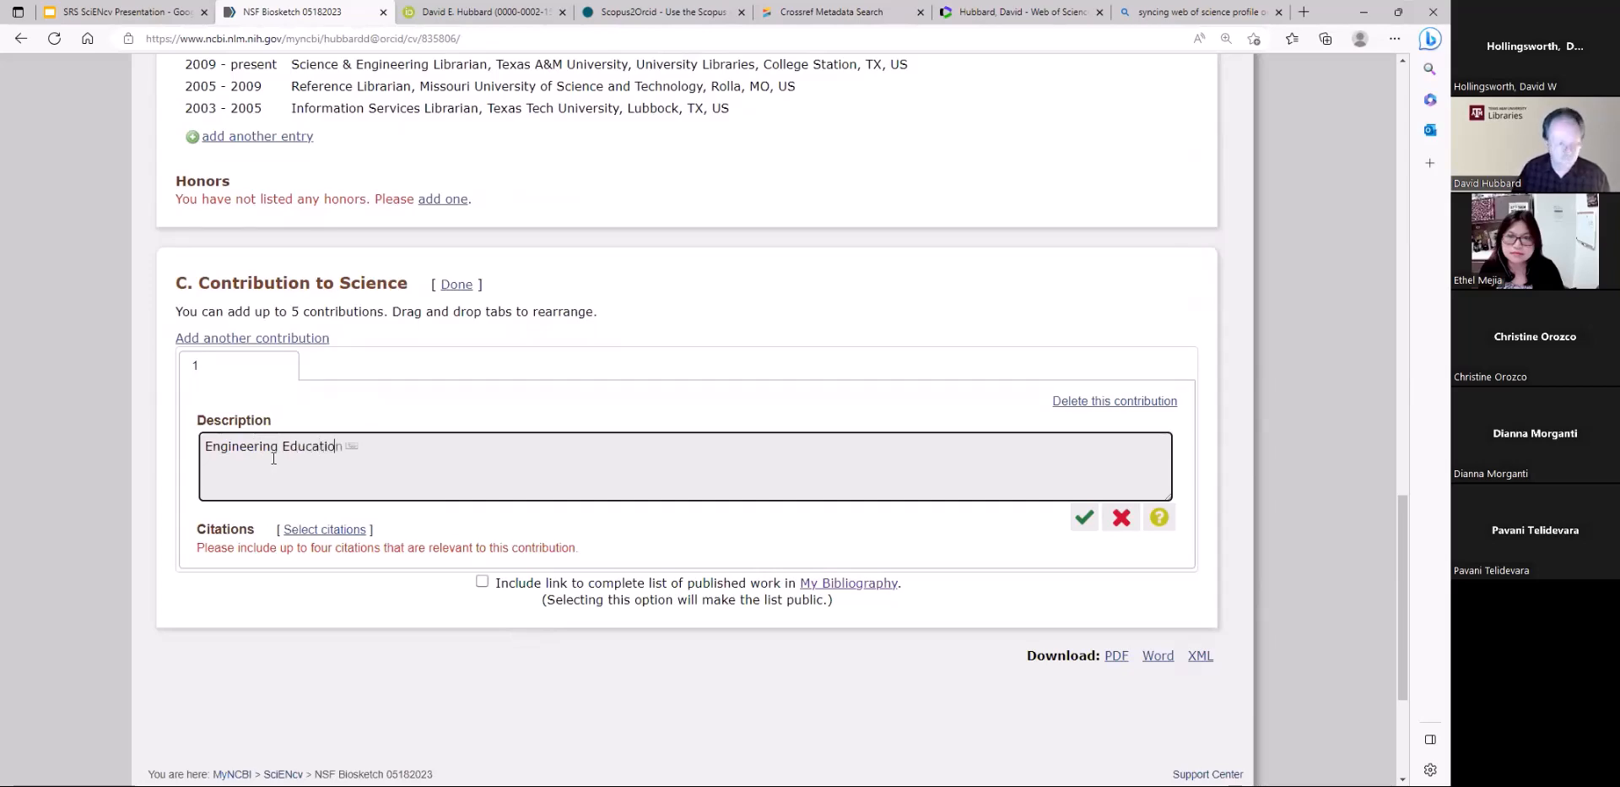
Attach the My Bibliography citations "Demonstrating Library Impact", "Visual Insights" and "Open Access Publishing and Author Rights" to the first contribution and save them
left_click(320, 530)
scroll(227, 734, "down", 2)
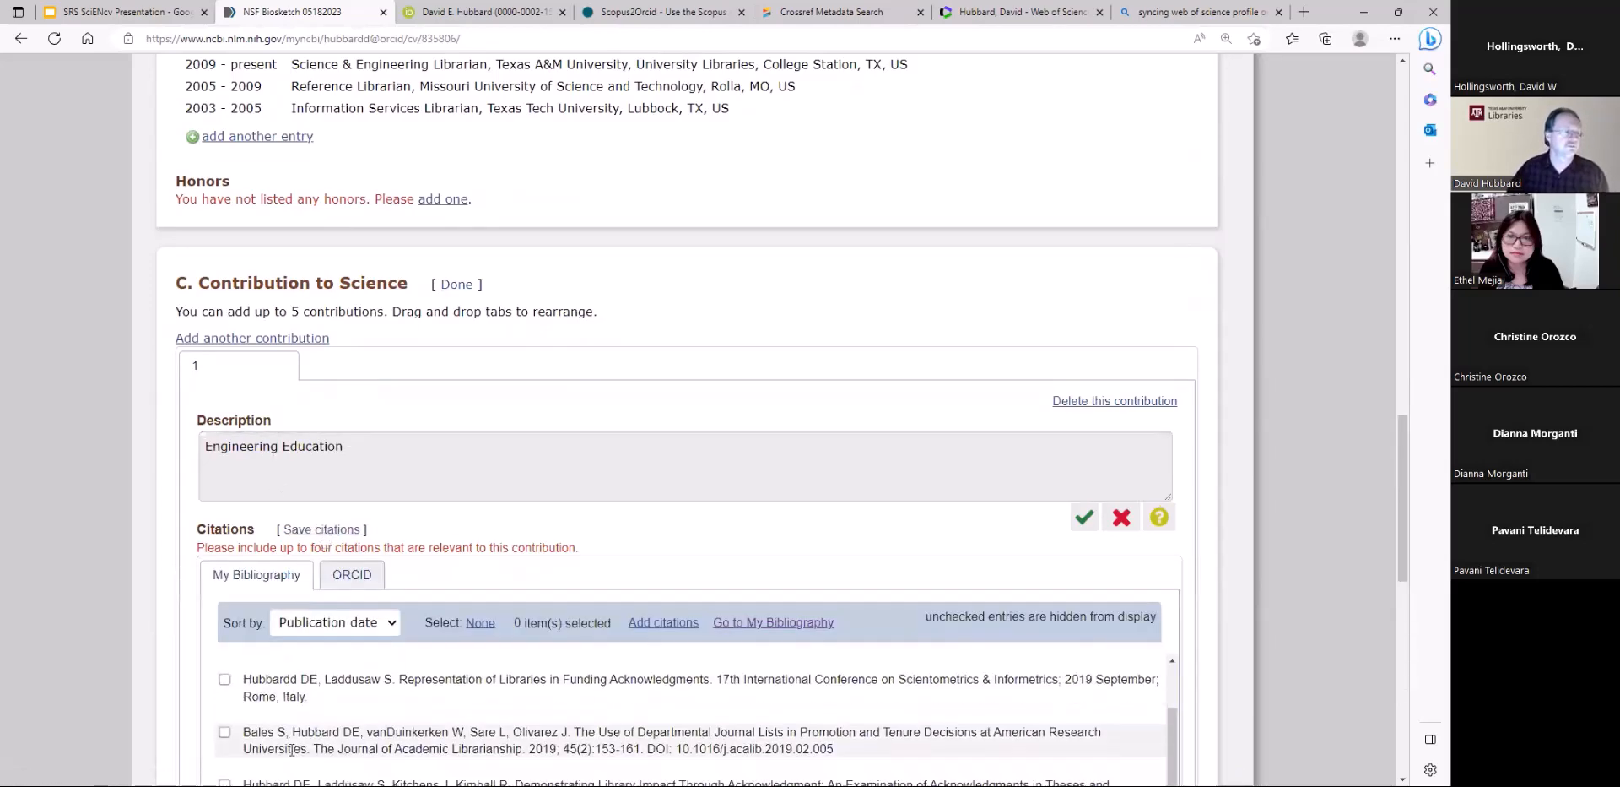
left_click(224, 733)
scroll(226, 732, "down", 4)
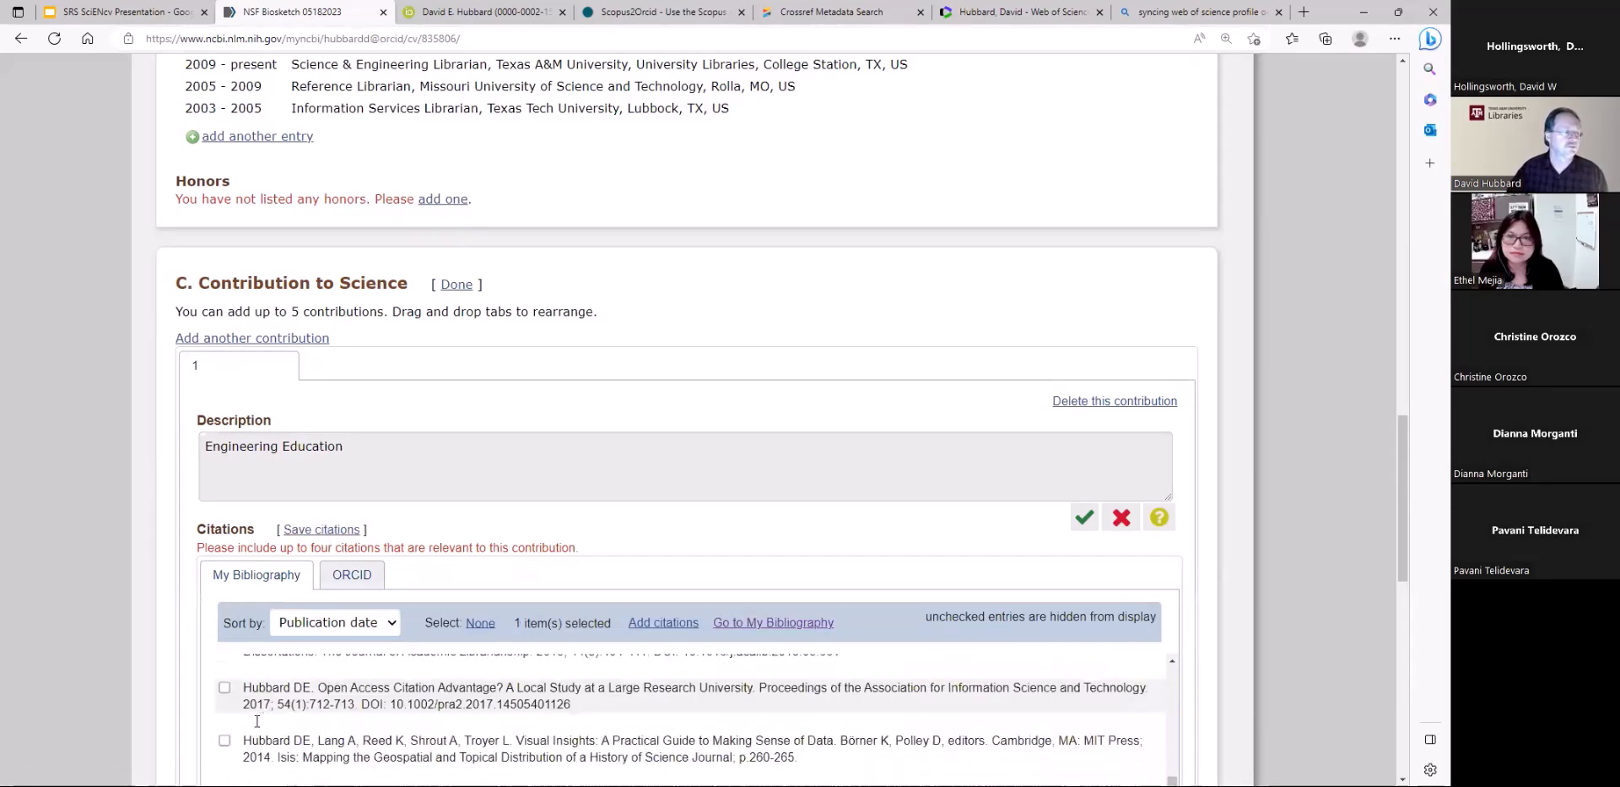
left_click(225, 697)
left_click(224, 749)
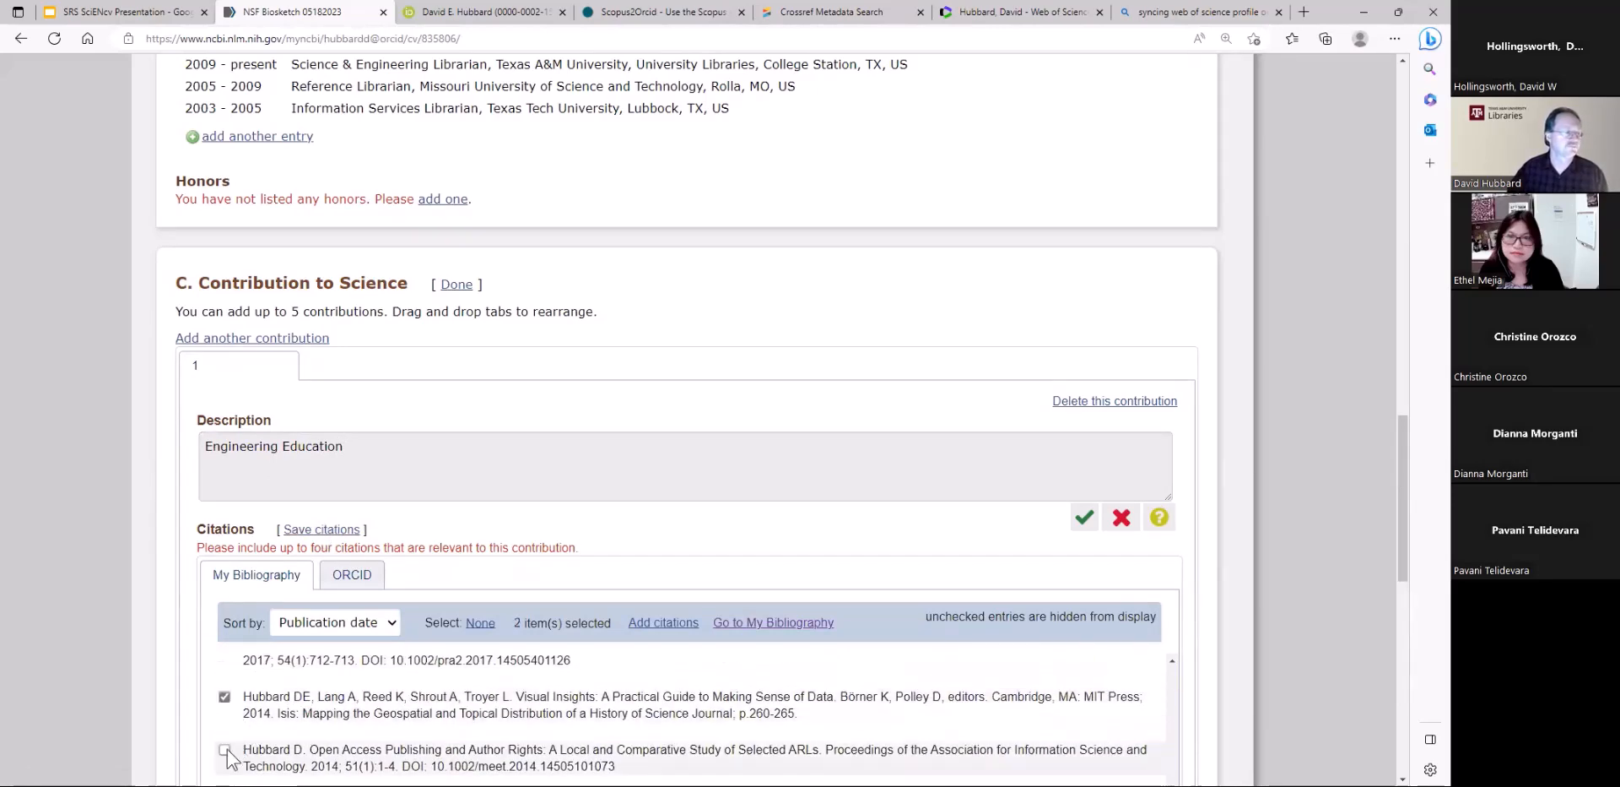
left_click(330, 530)
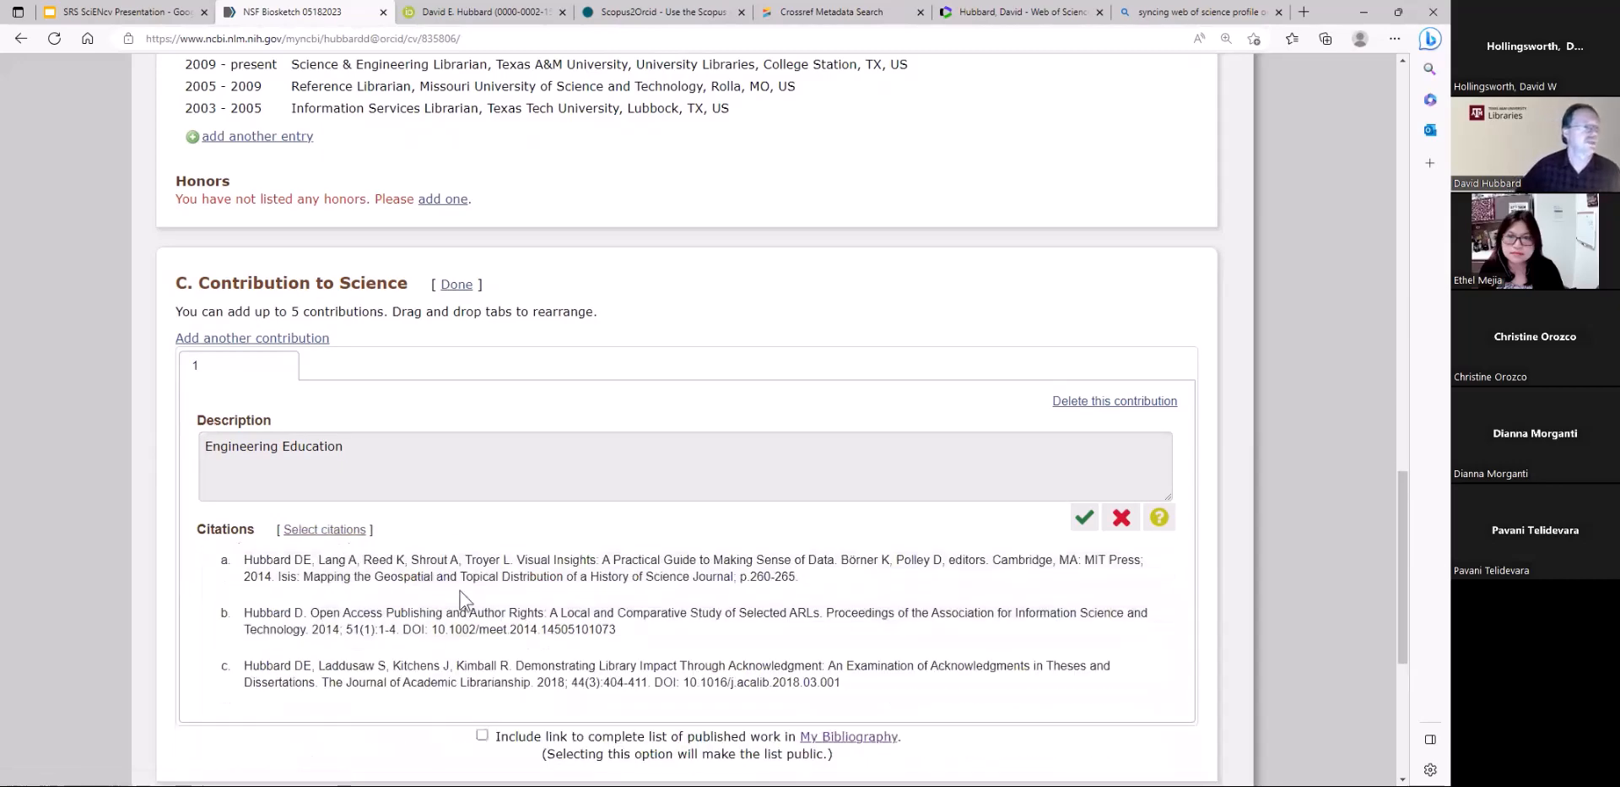
scroll(361, 574, "down", 1)
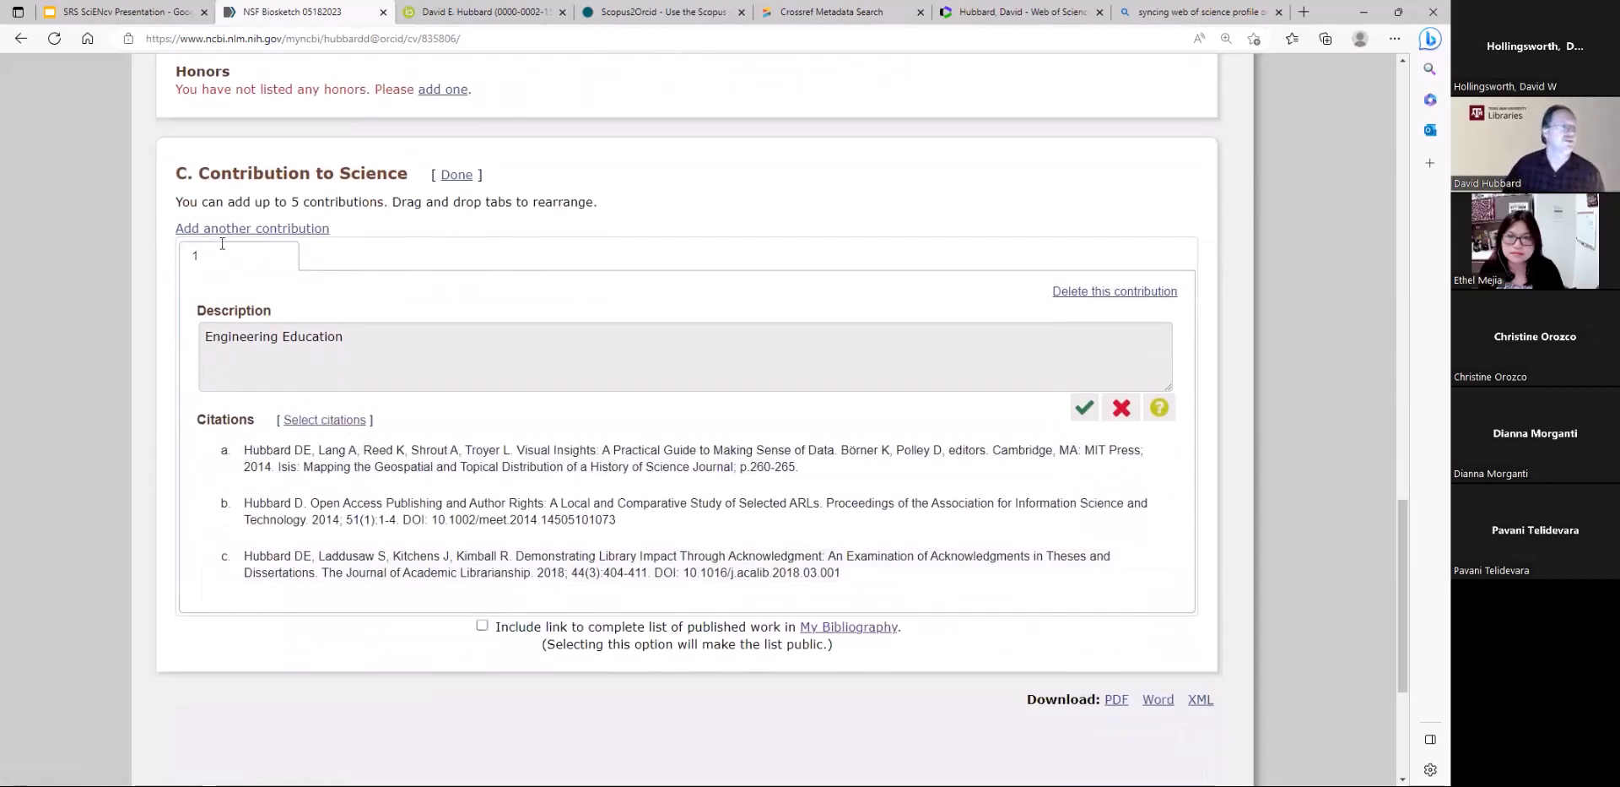
Add a second contribution to the Contribution to Science section and delete it
left_click(296, 230)
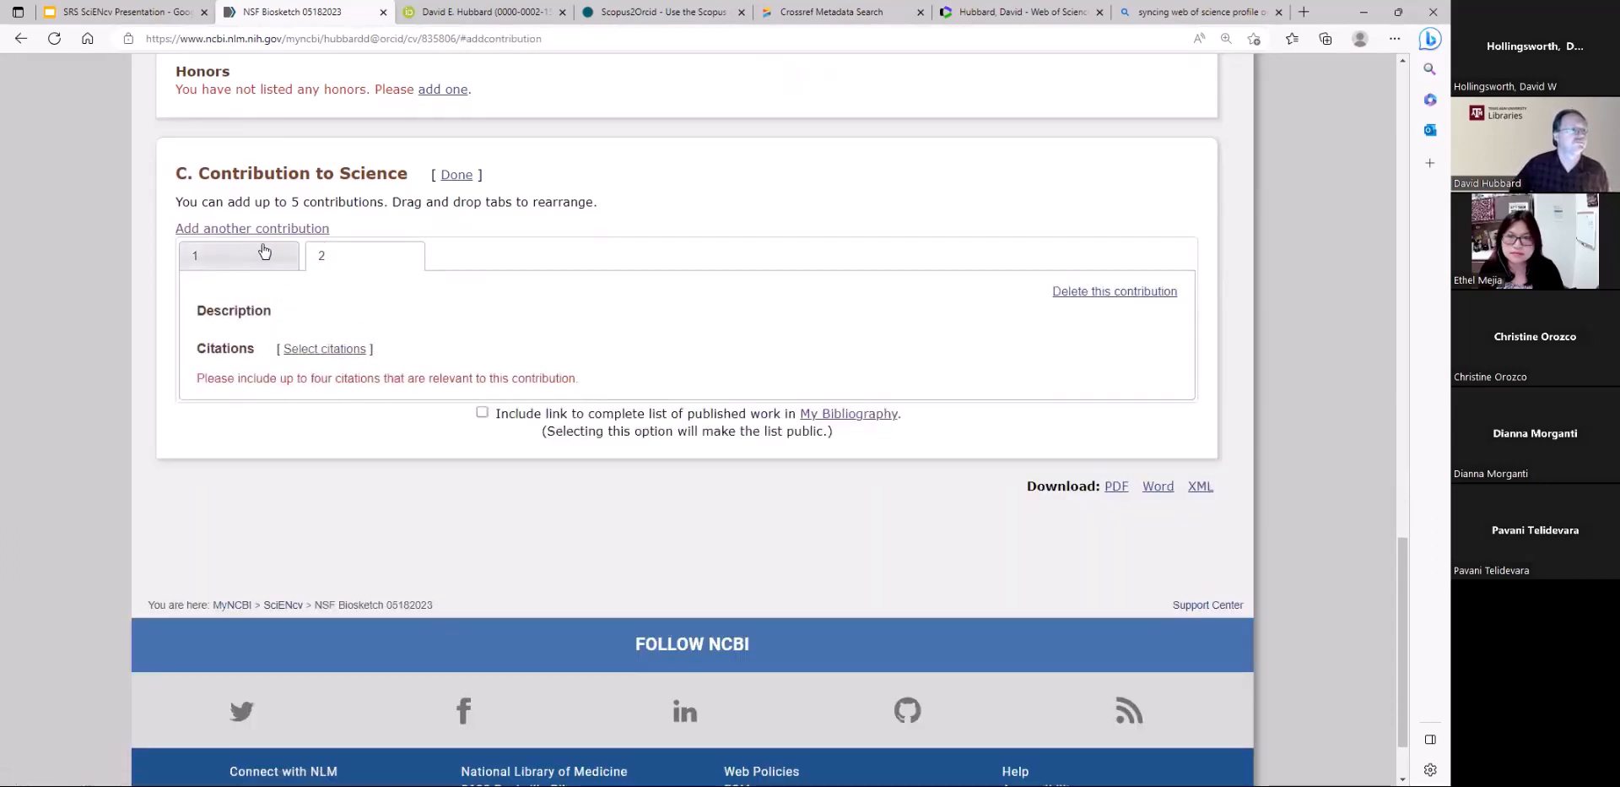
left_click(1089, 291)
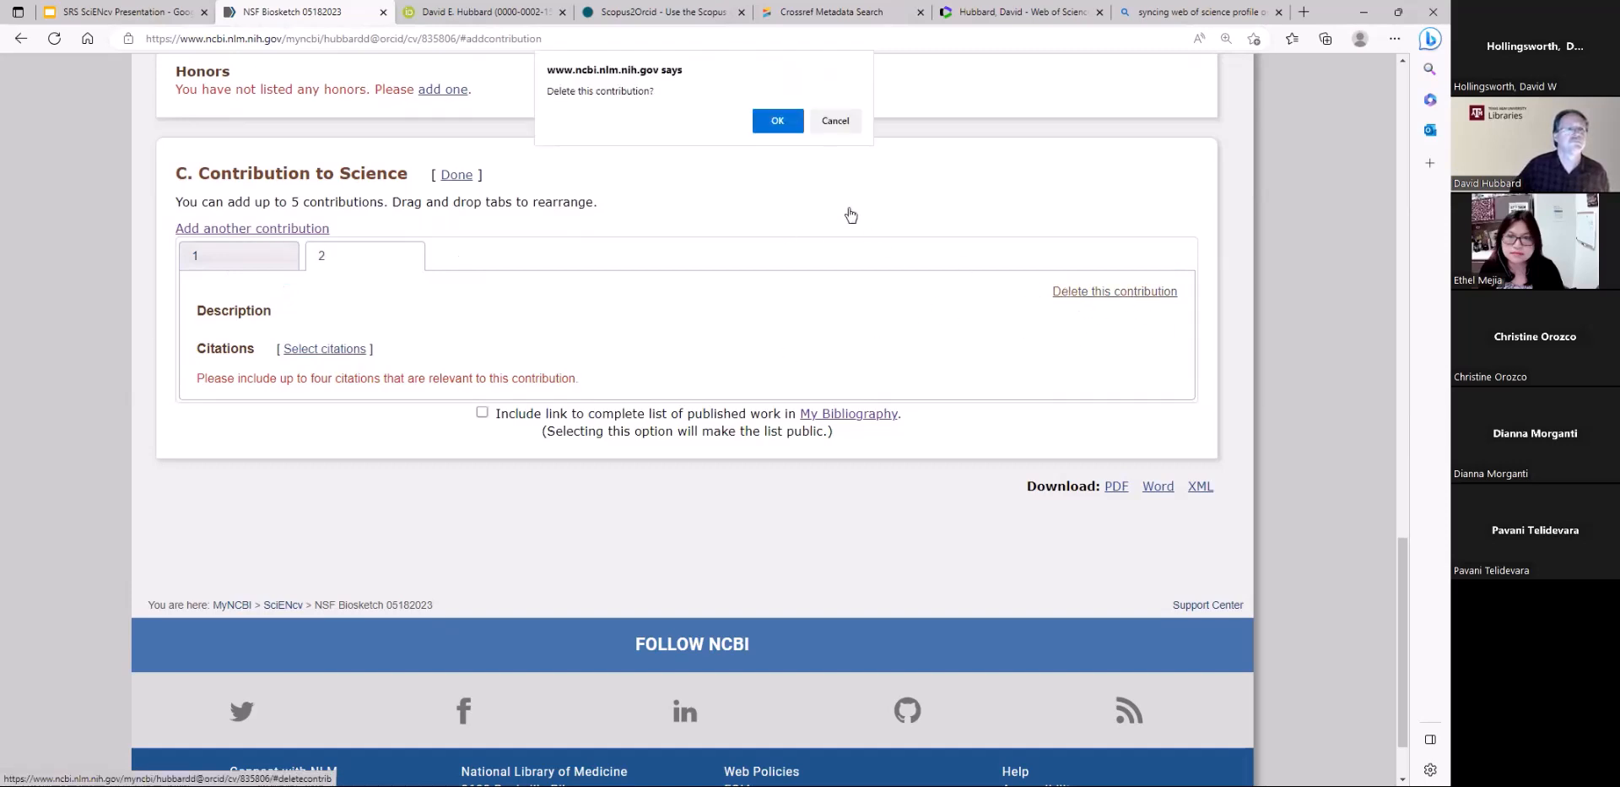
left_click(795, 127)
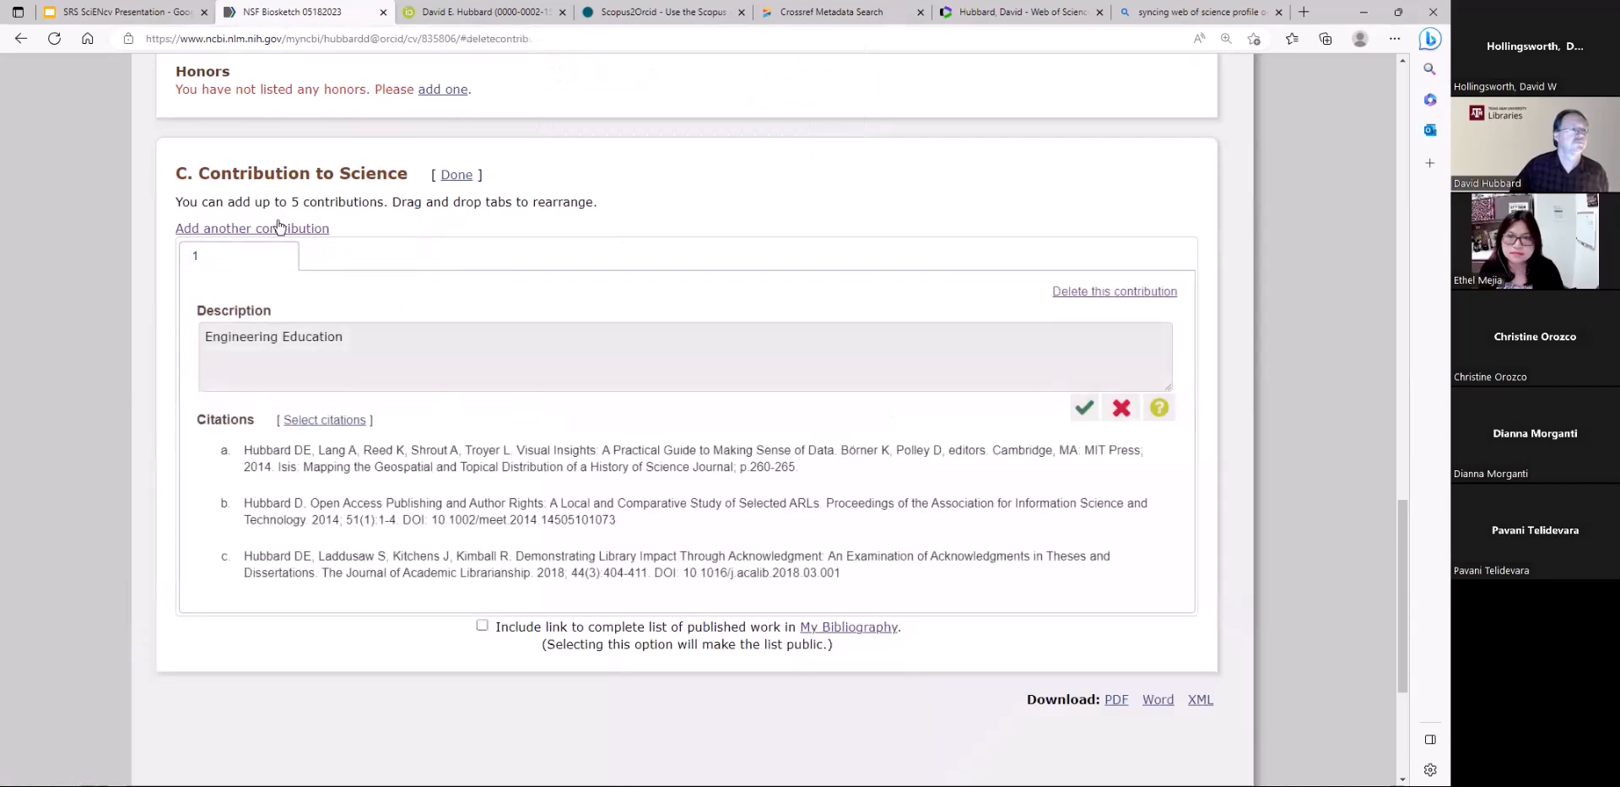
Add a second, blank contribution to the Contribution to Science section and switch between the two contributions to compare them
left_click(279, 229)
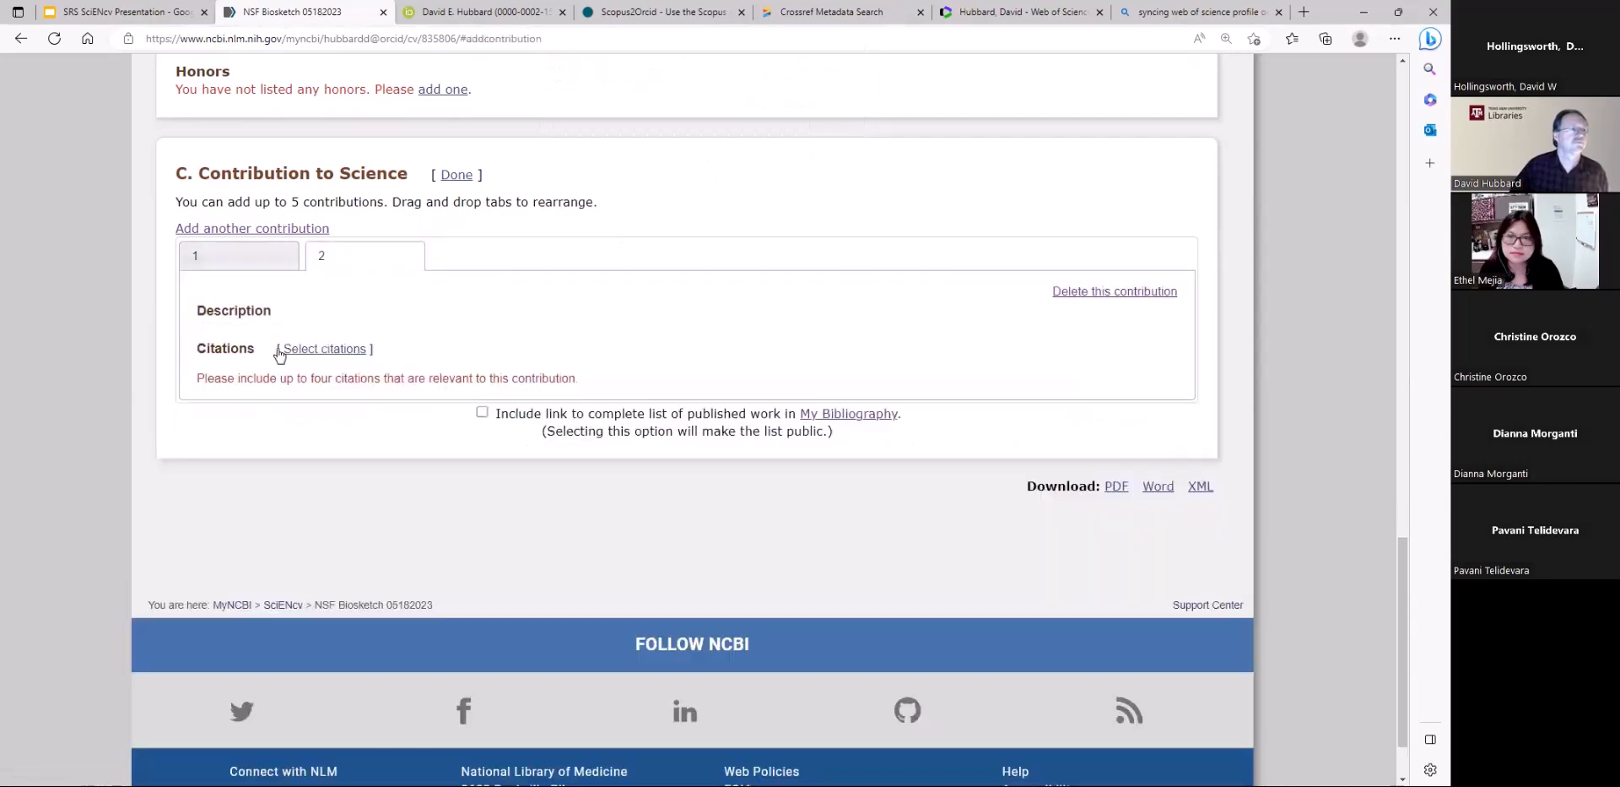
left_click(229, 256)
left_click(329, 262)
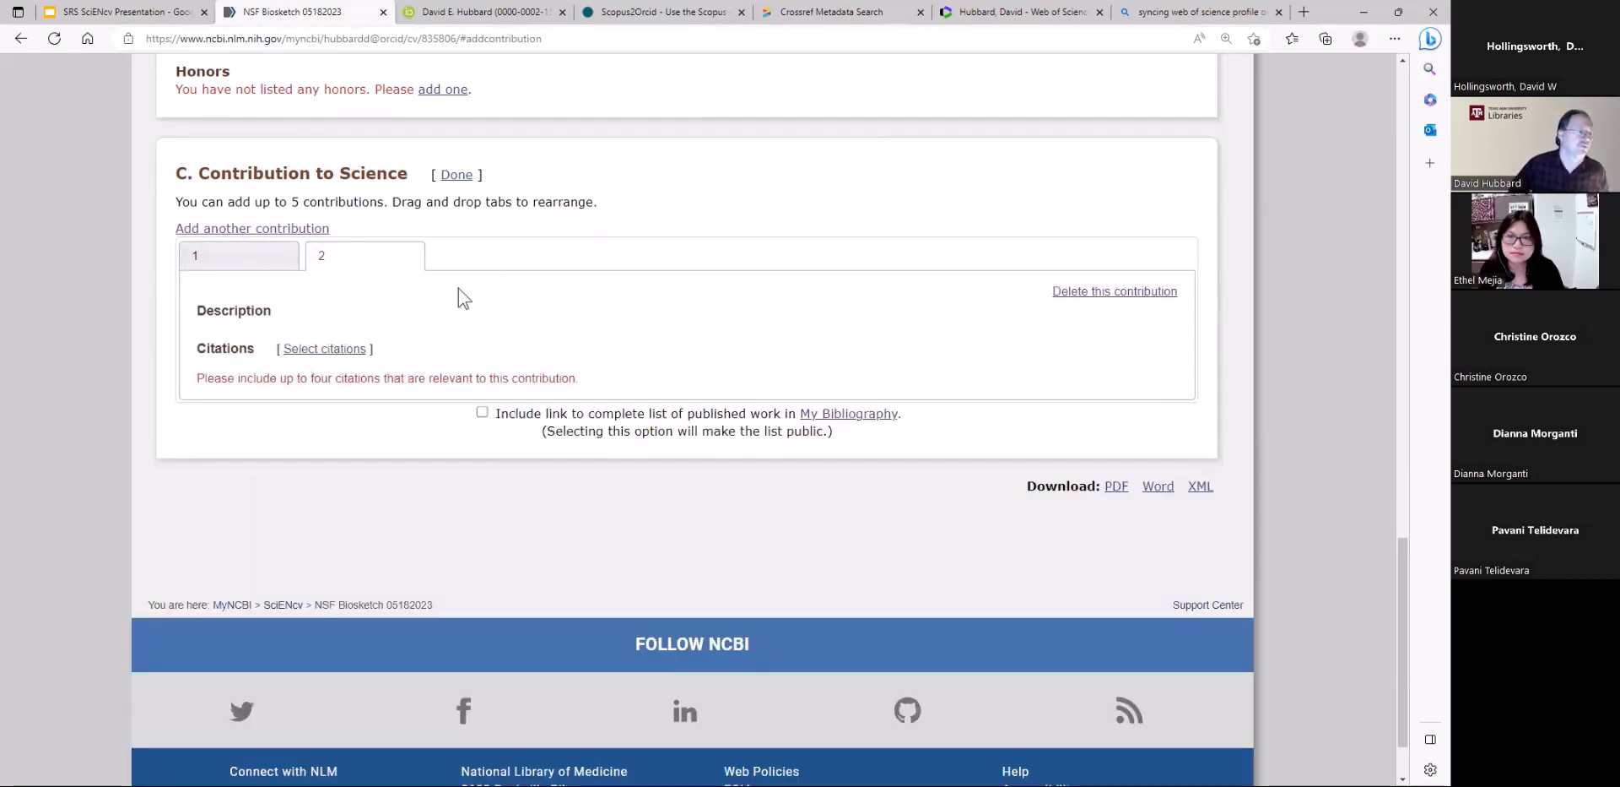
Download the biosketch as a PDF and open the file to review its education, personal statement, positions and contributions sections
scroll(769, 570, "up", 6)
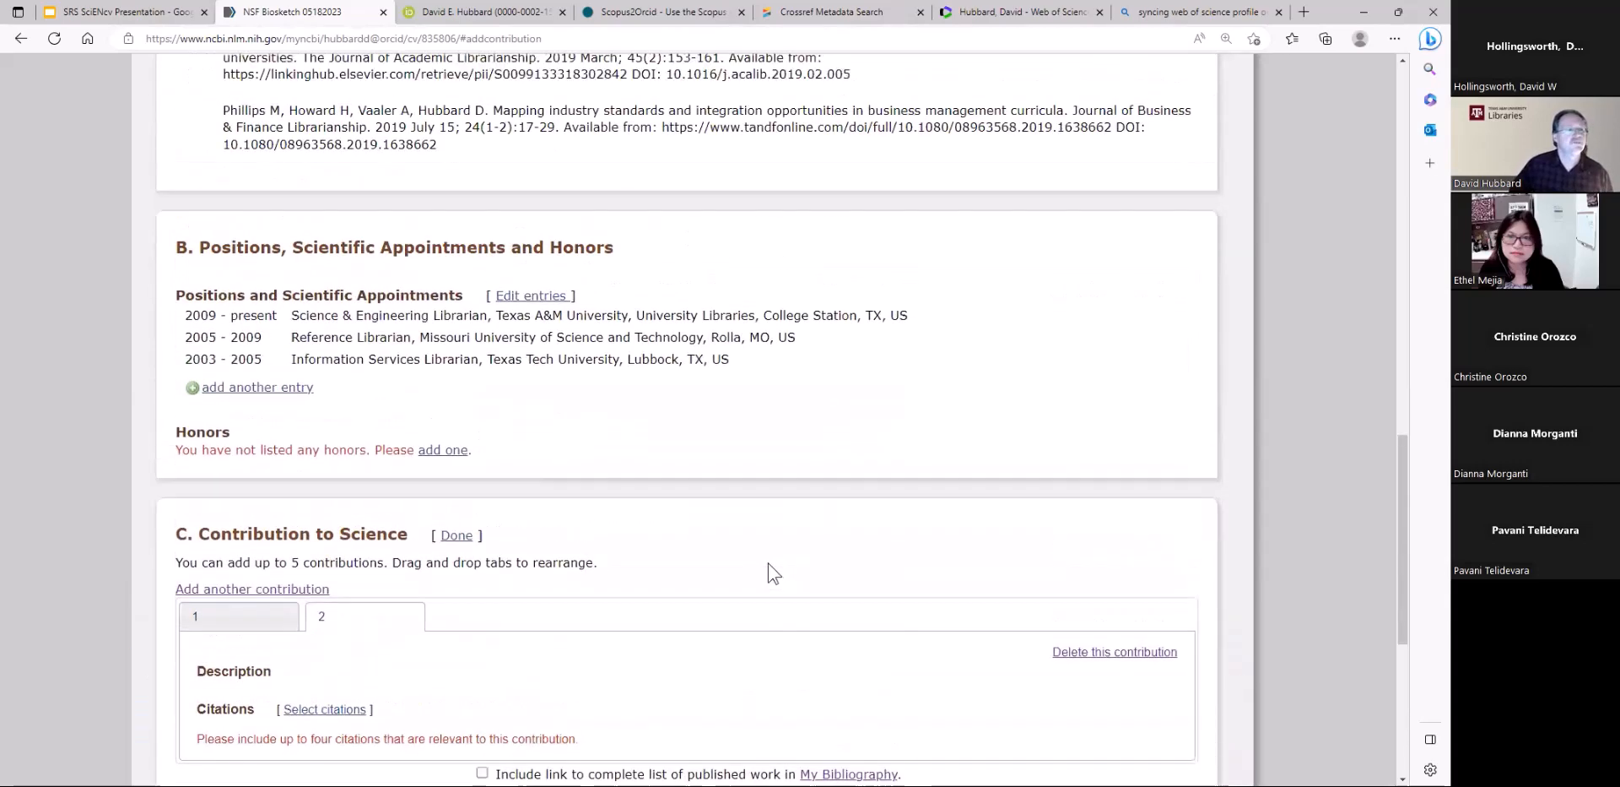
scroll(768, 570, "down", 6)
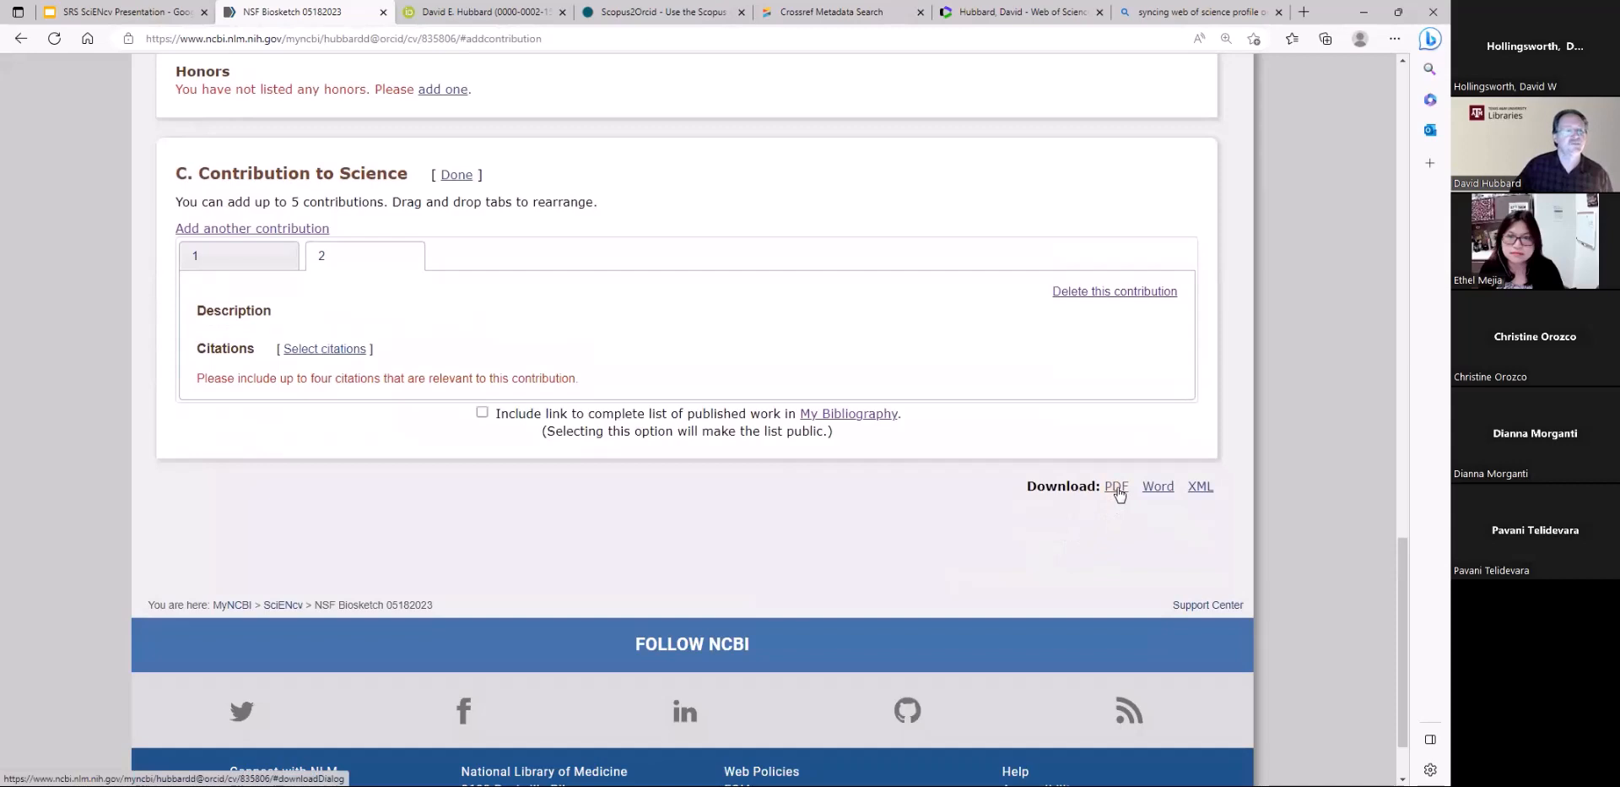
left_click(1118, 492)
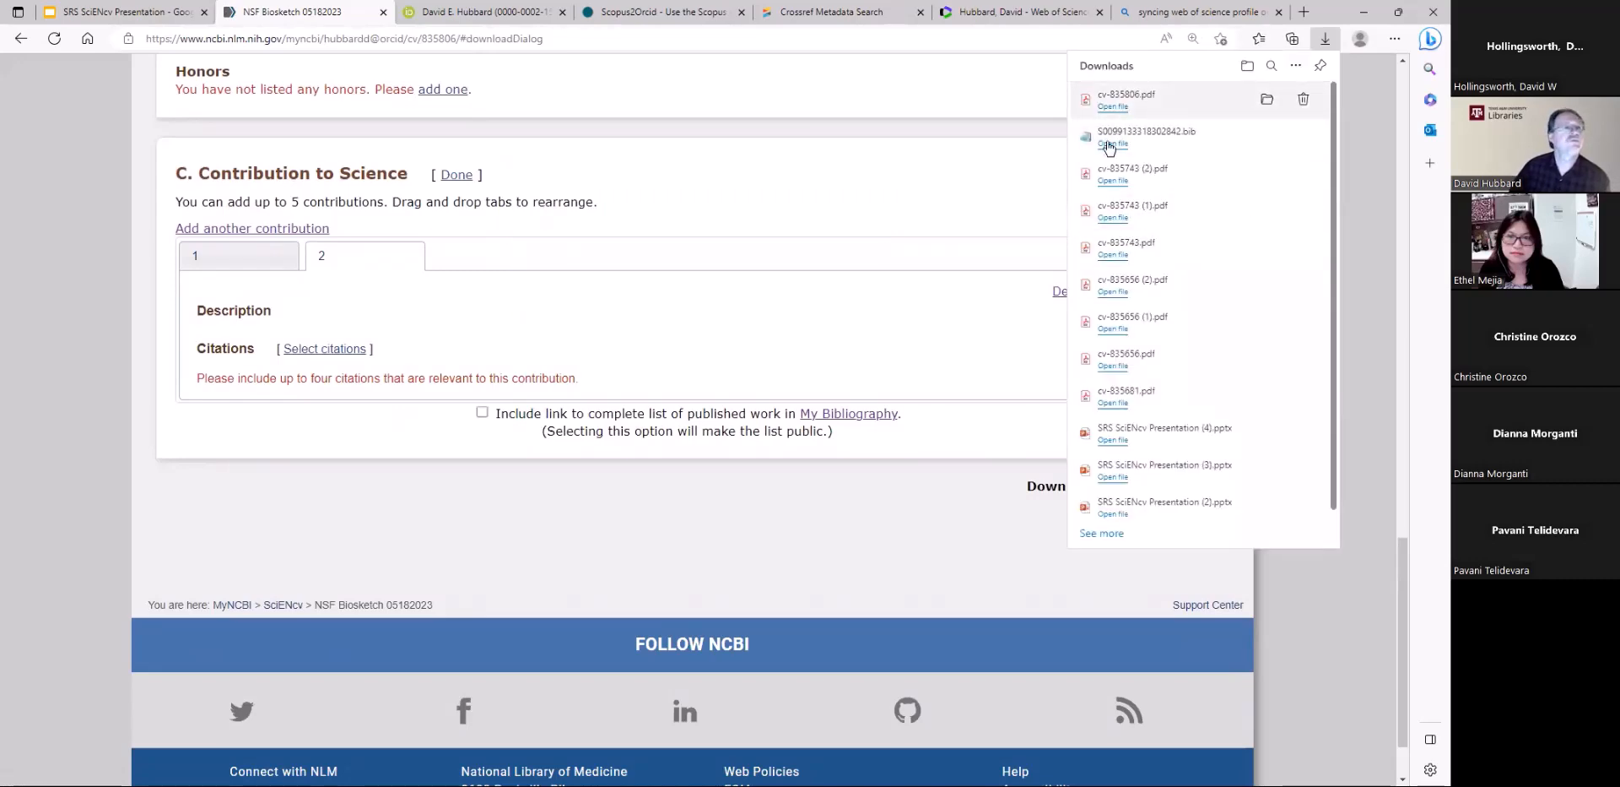
left_click(1114, 106)
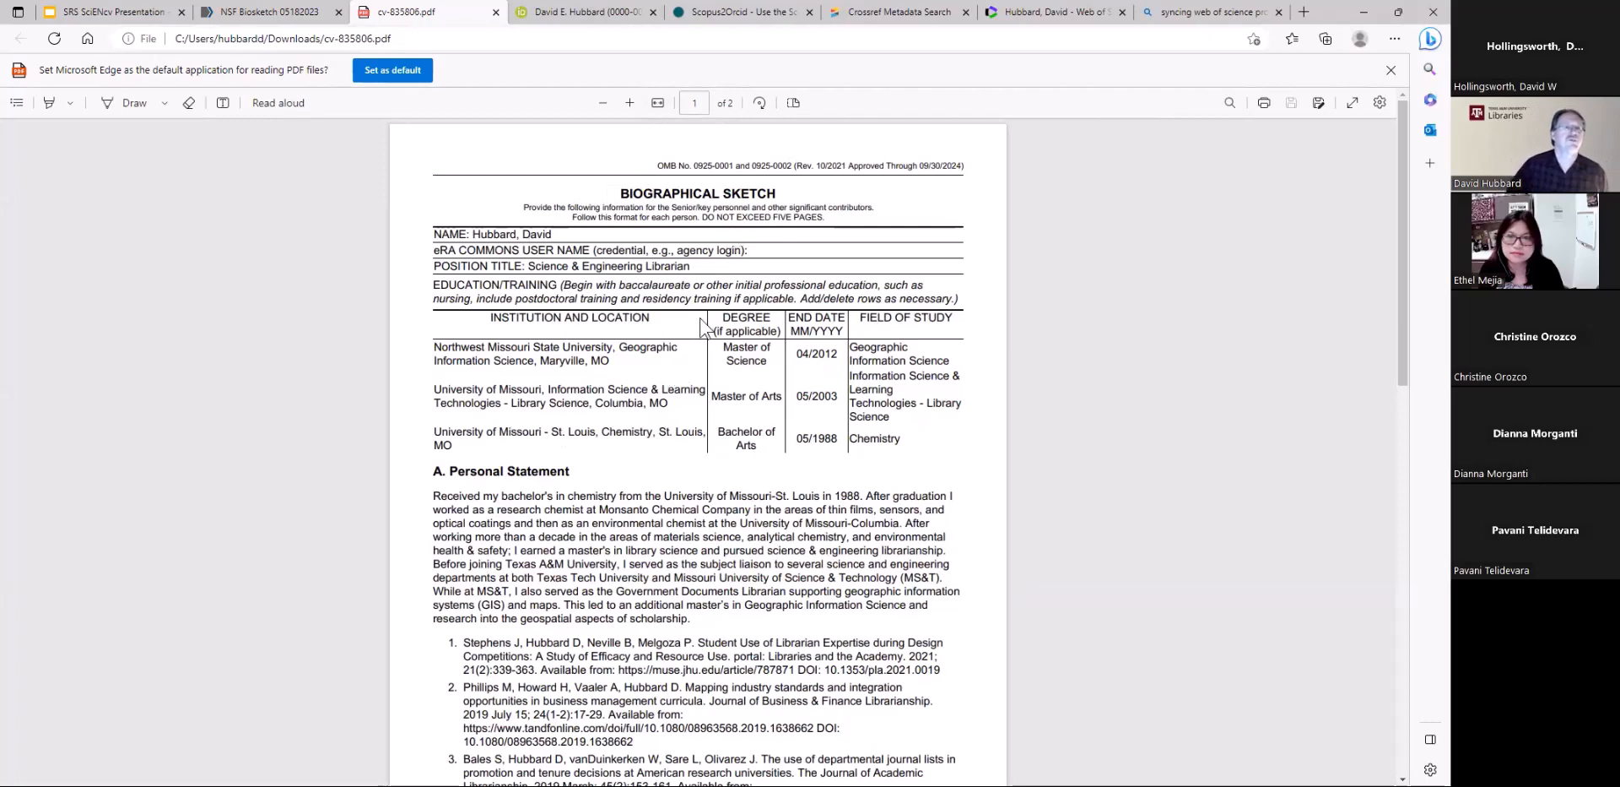
scroll(779, 242, "down", 3)
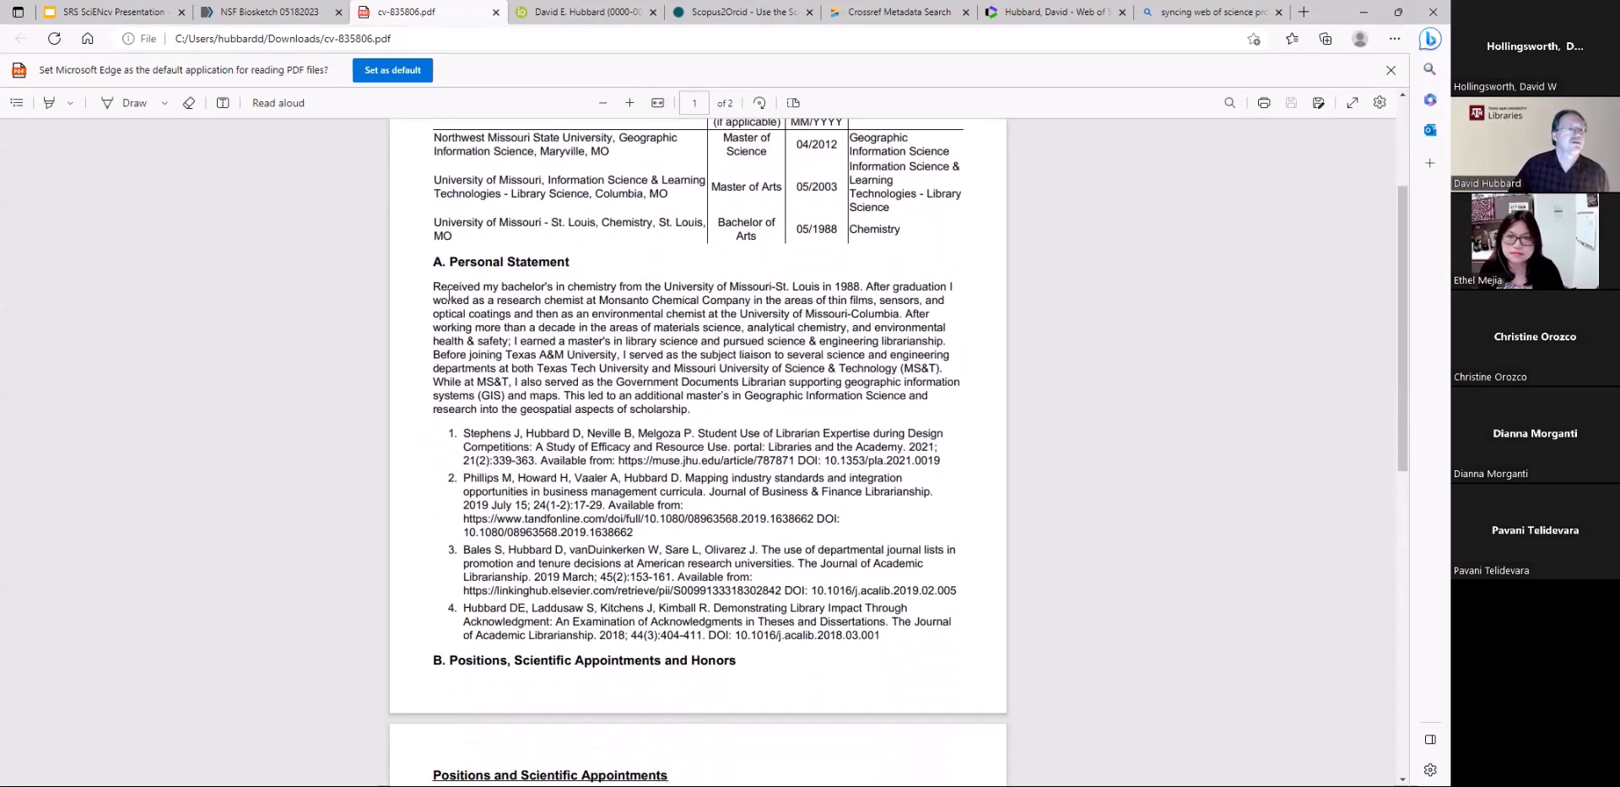
scroll(627, 509, "down", 3)
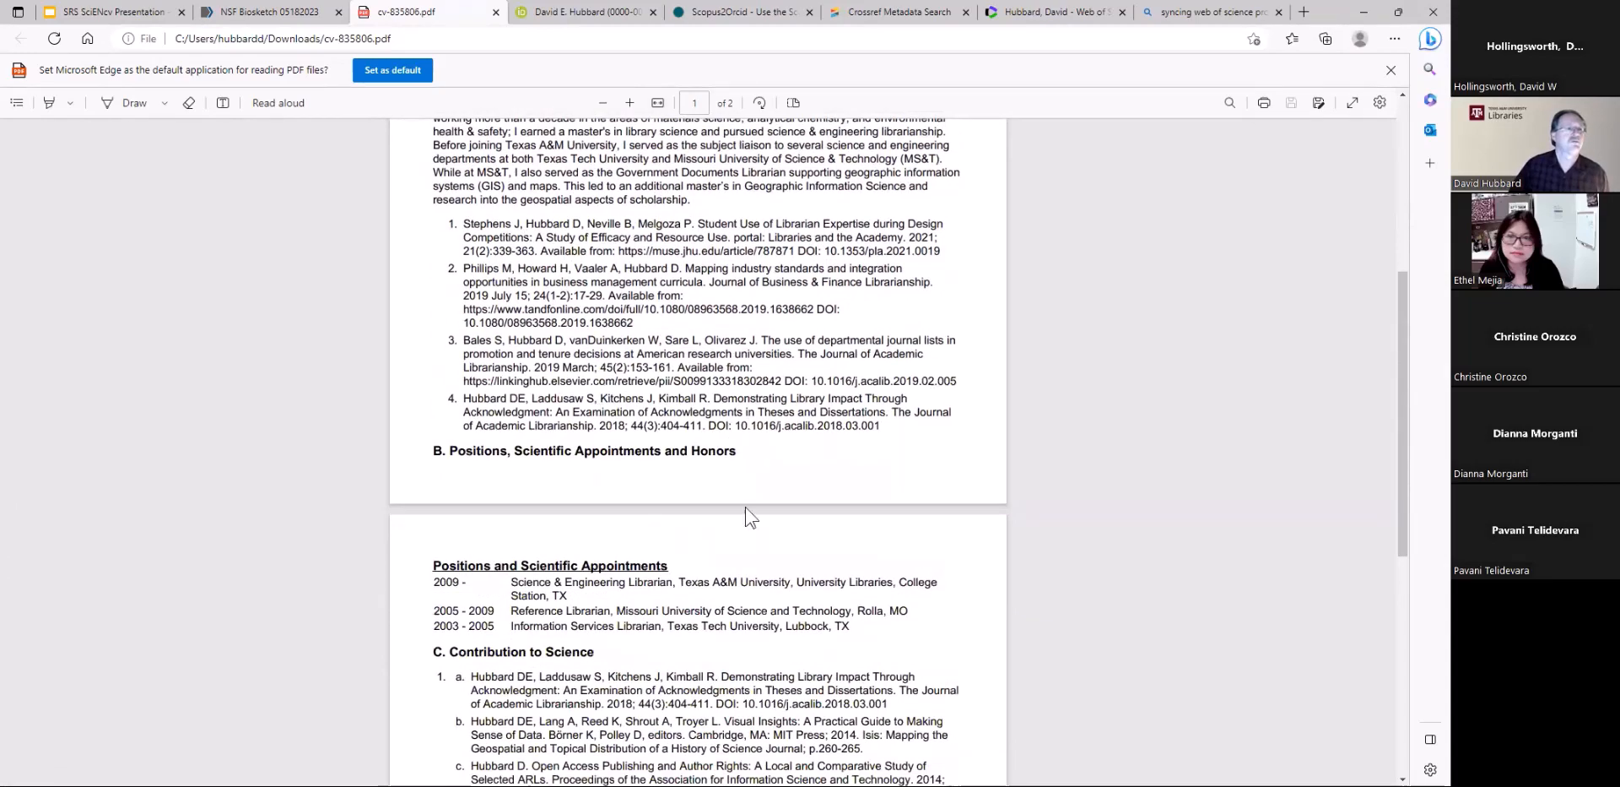
scroll(690, 519, "down", 3)
scroll(690, 520, "up", 3)
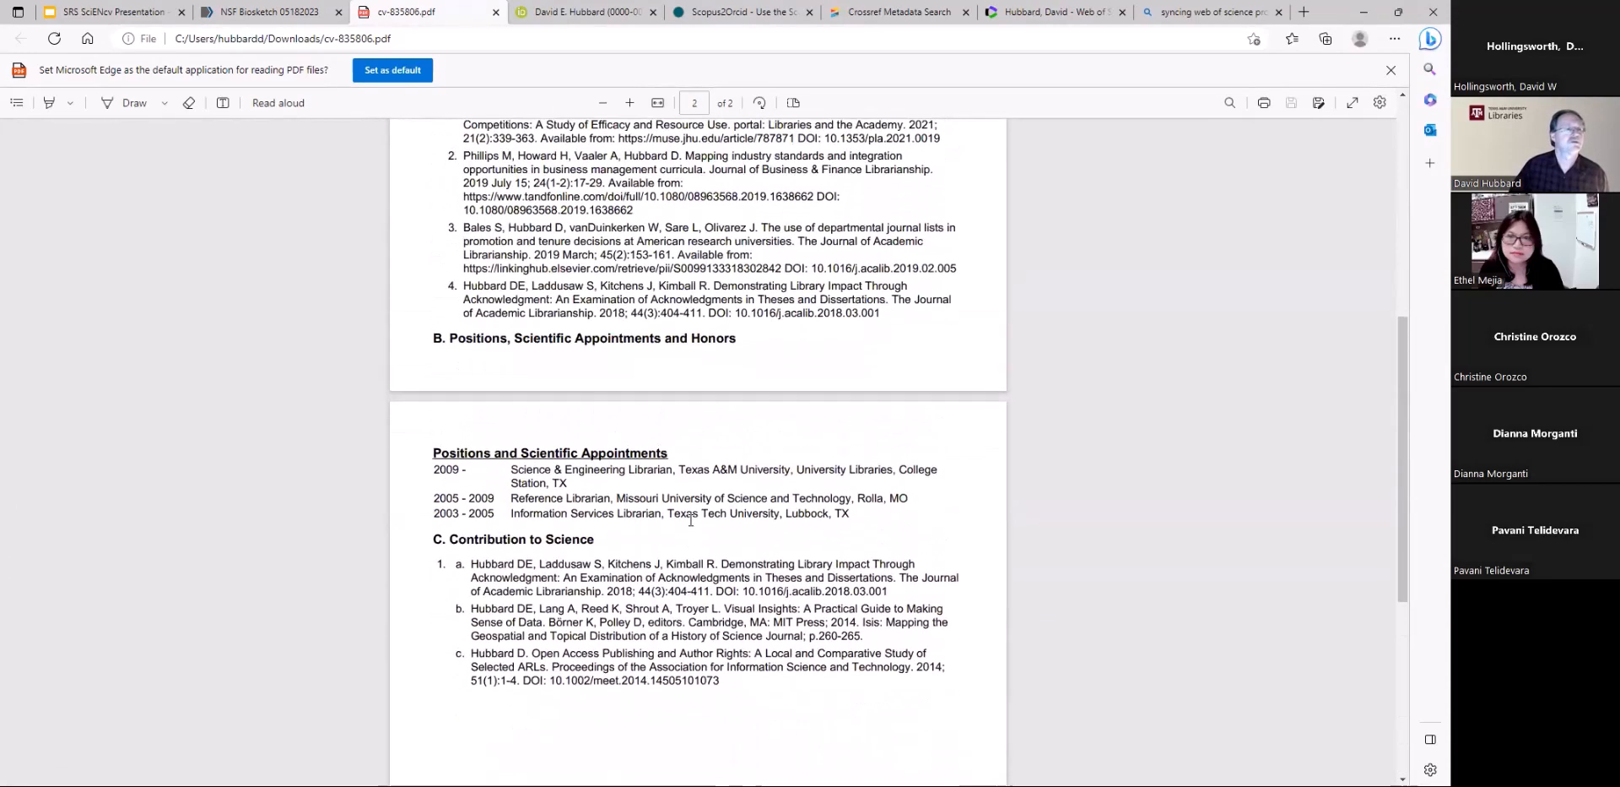
scroll(648, 499, "down", 3)
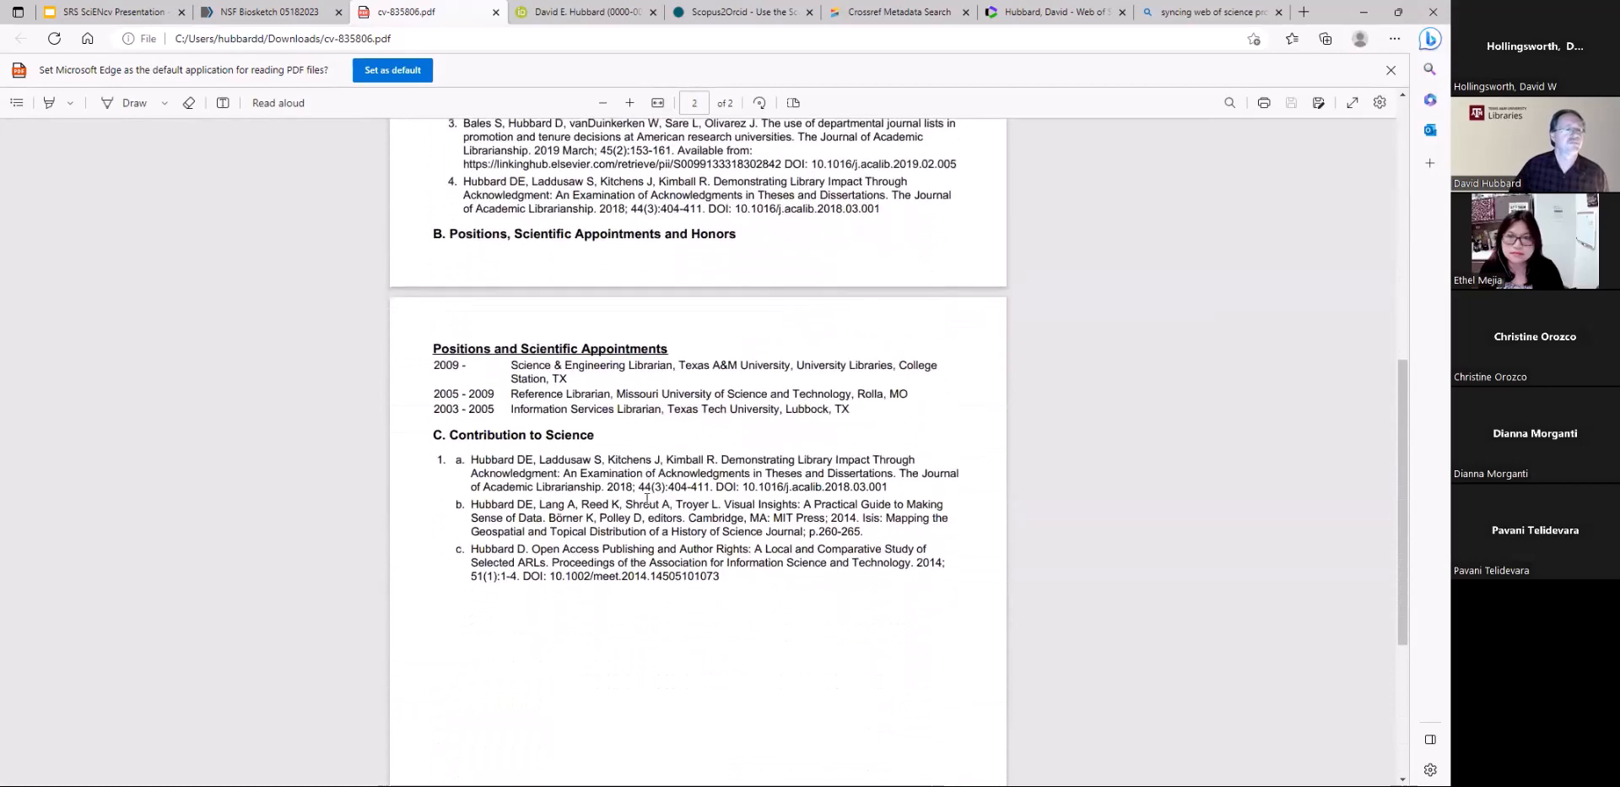
scroll(644, 501, "up", 10)
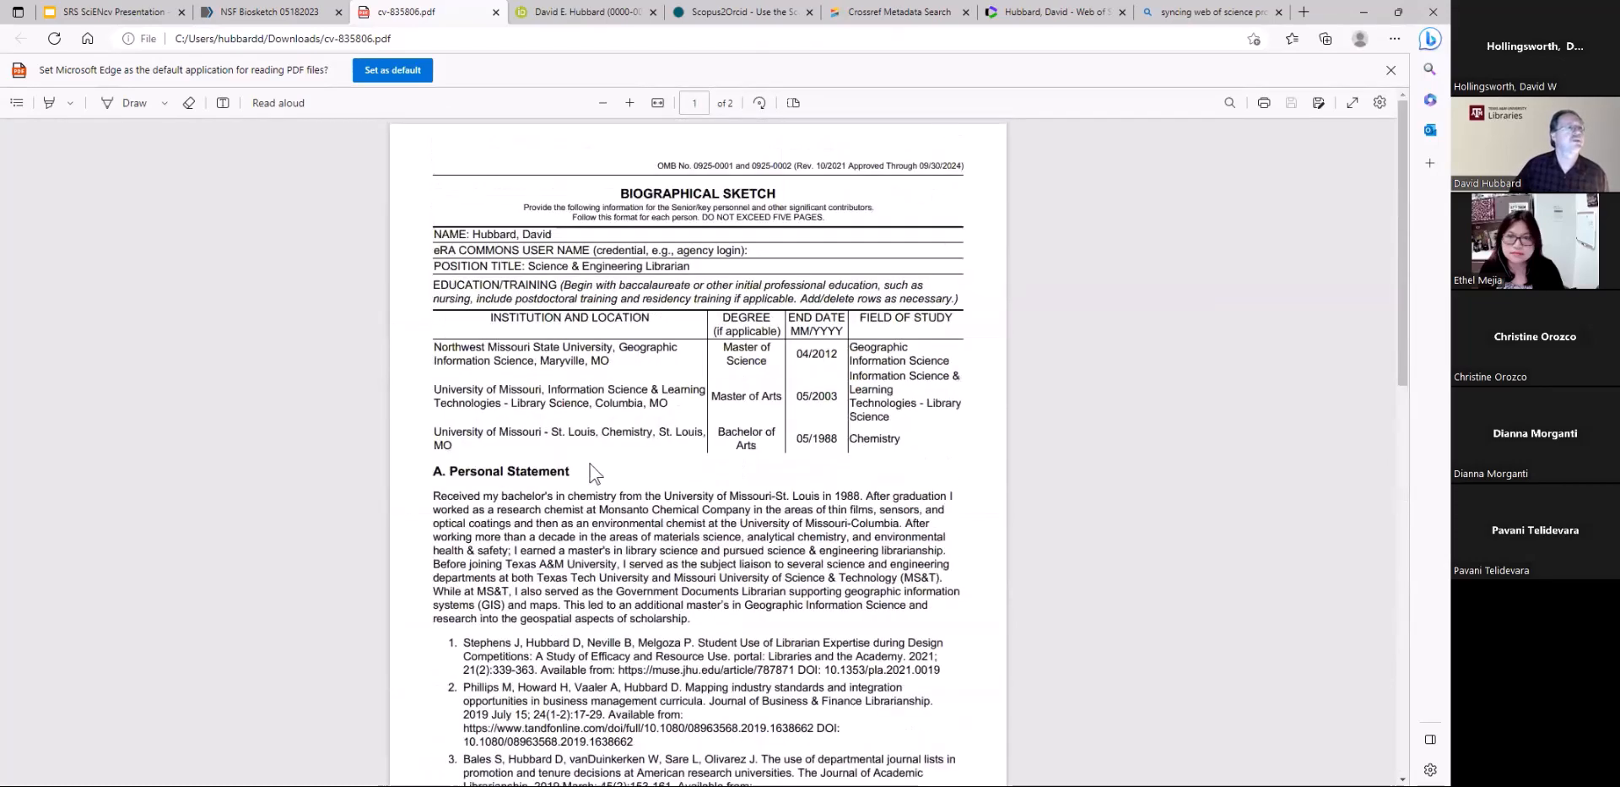
Return to the biosketch's editing page and highlight the public sharing URL in its profile details
left_click(266, 12)
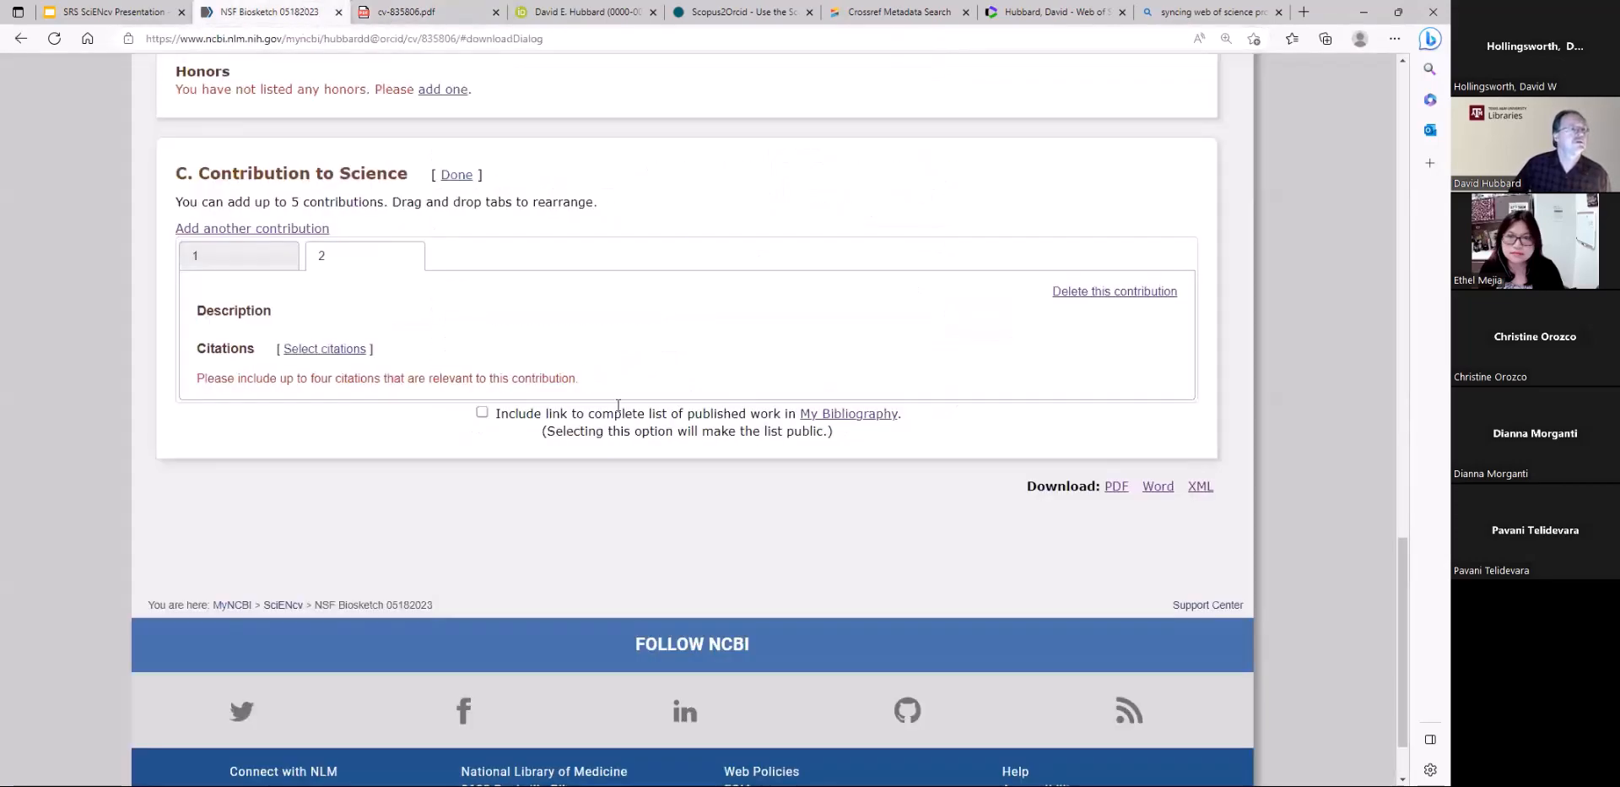
scroll(650, 510, "up", 20)
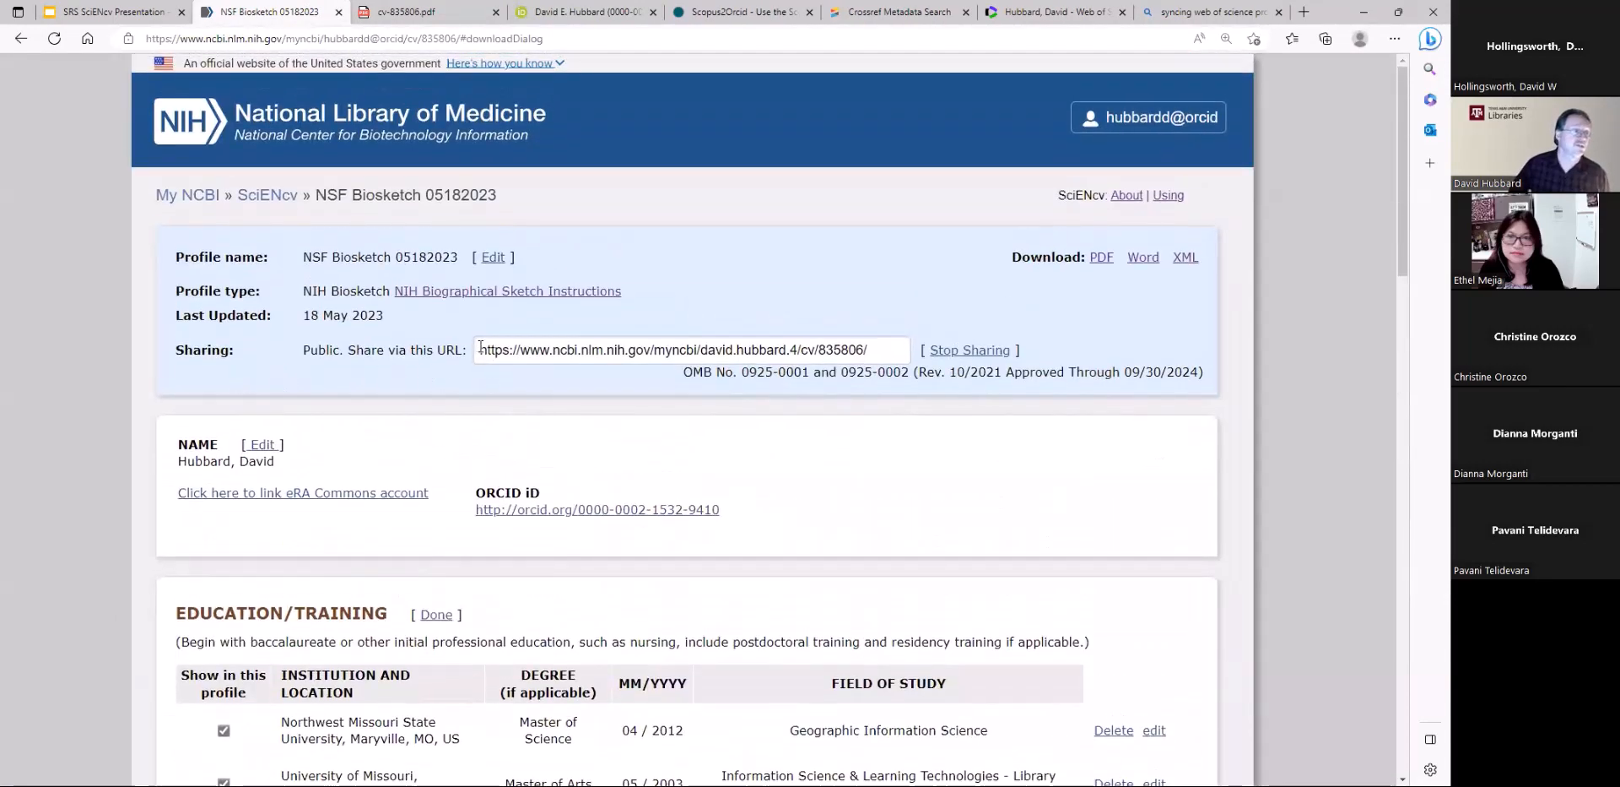
left_click_drag(480, 348, 913, 351)
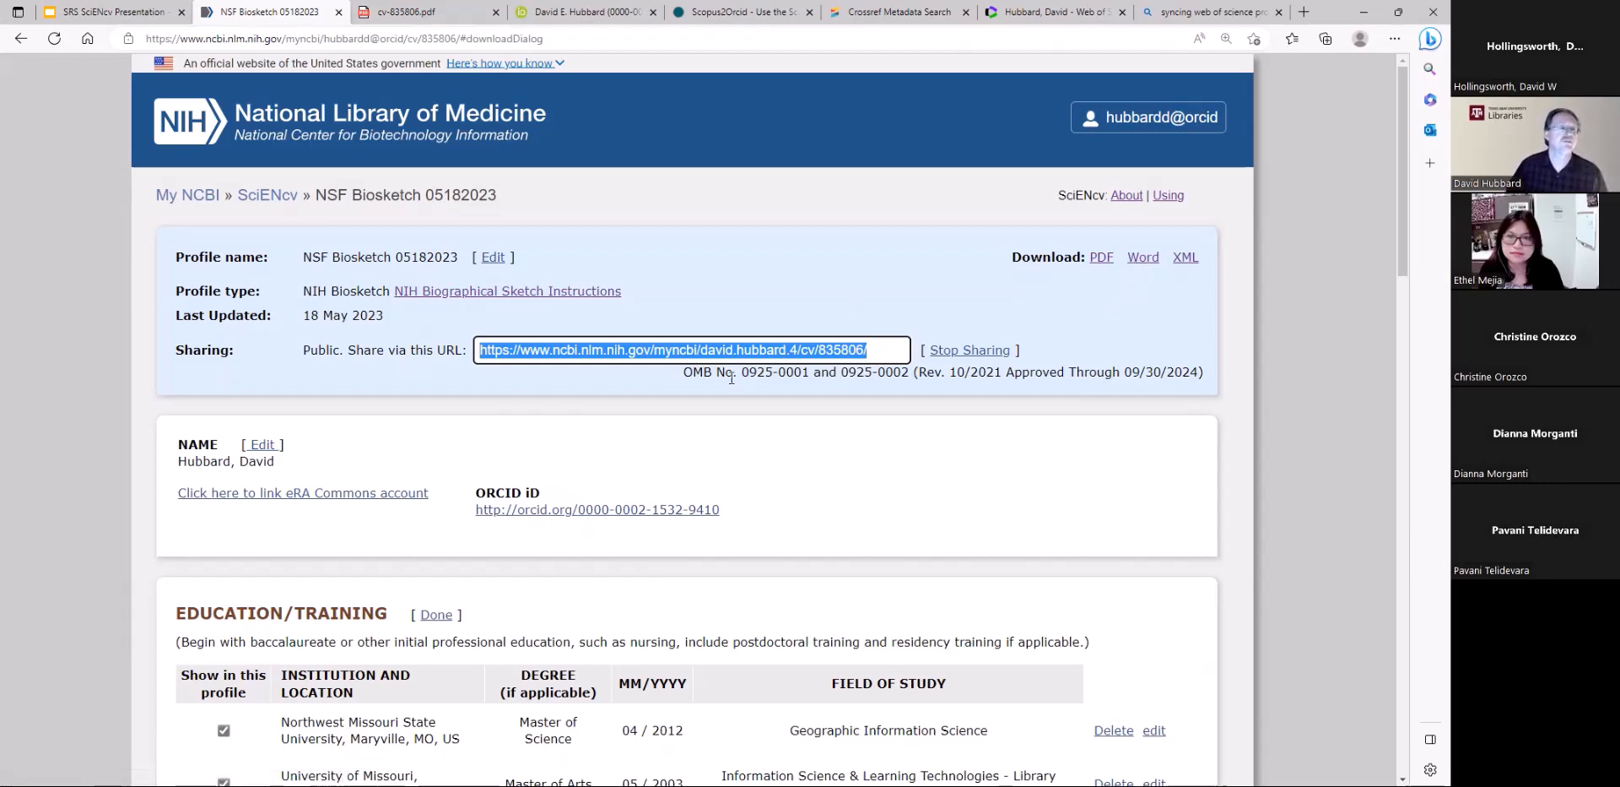
scroll(767, 545, "down", 2)
scroll(692, 536, "up", 2)
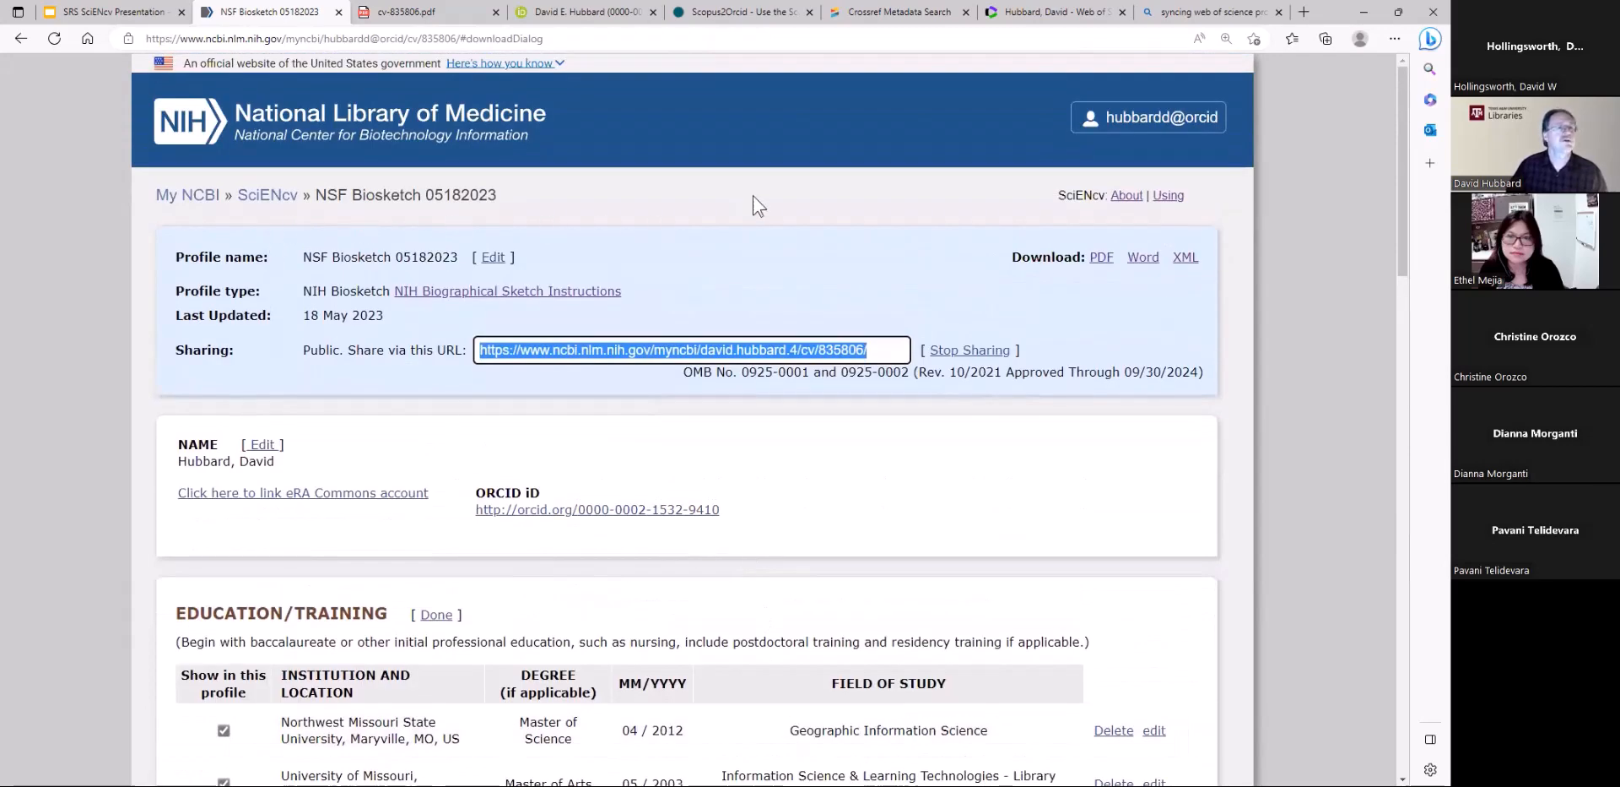
From the SciENcv document list, open "NSF Biosketch 05182023" for editing to show how to reach it, and return to the list
left_click(262, 204)
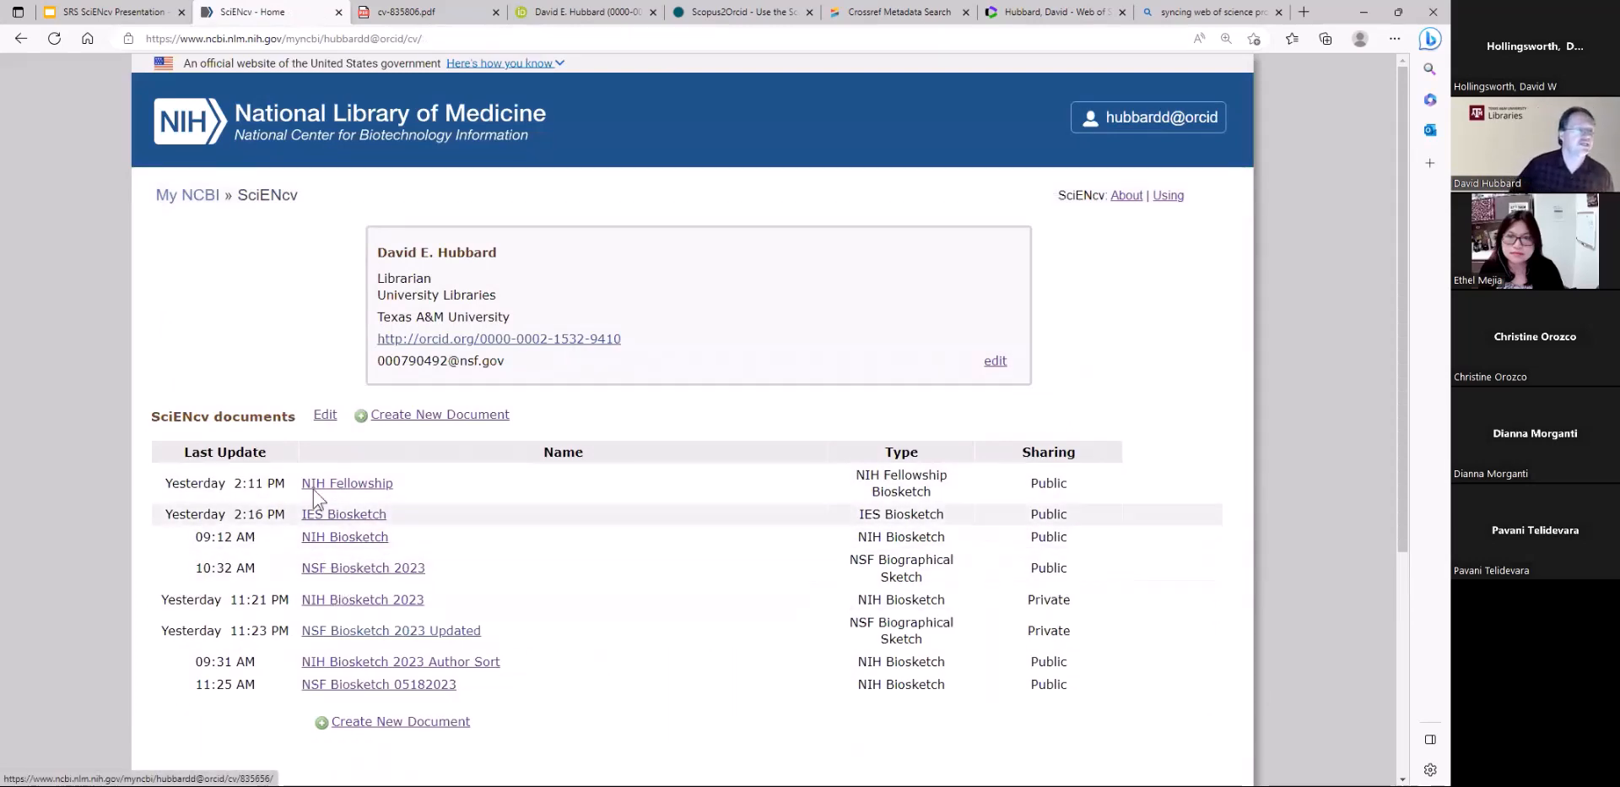
left_click(326, 416)
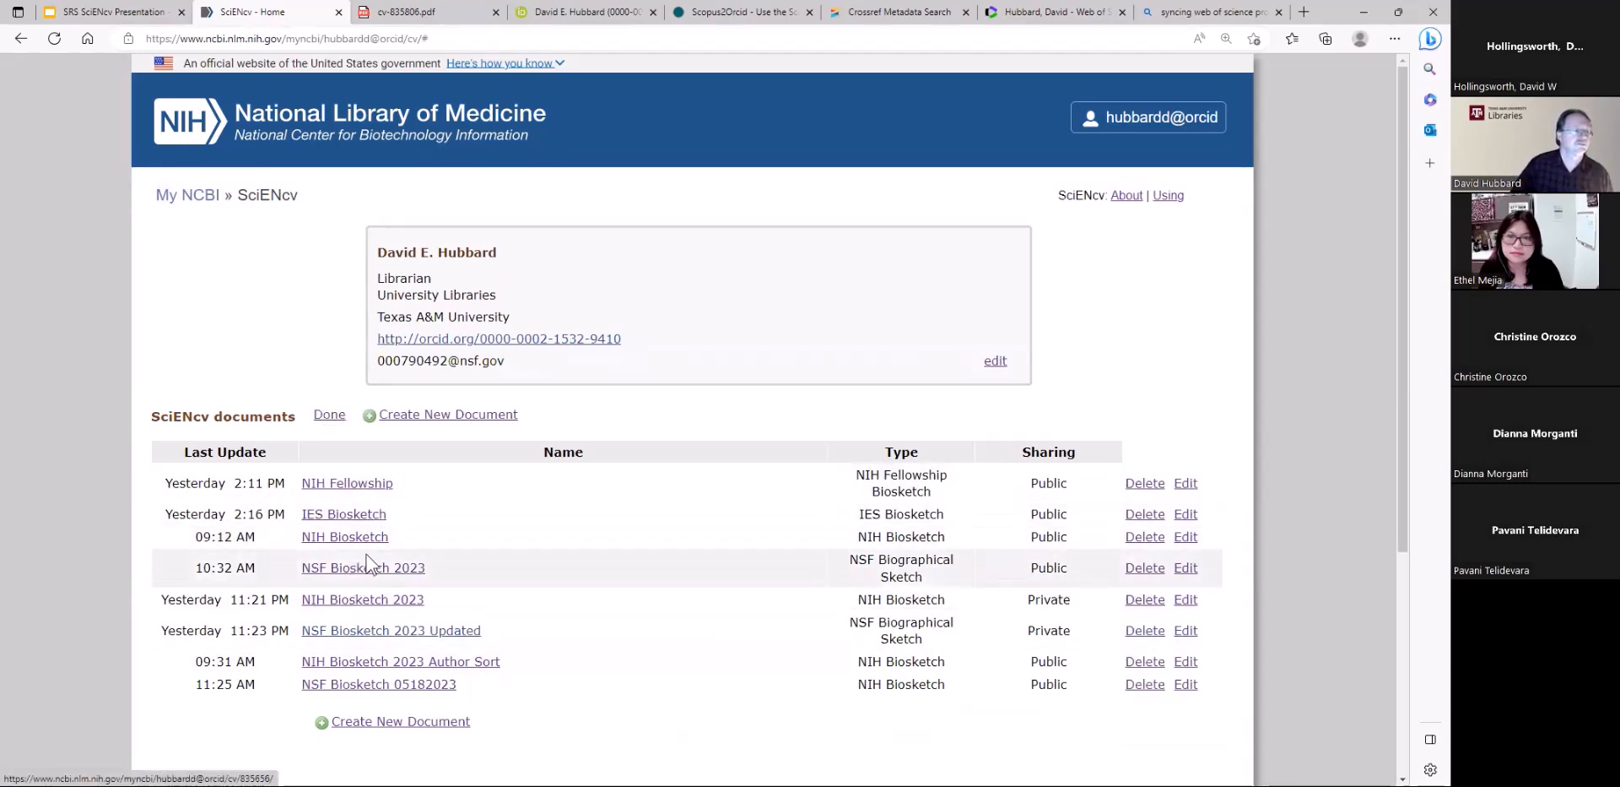
left_click(1186, 685)
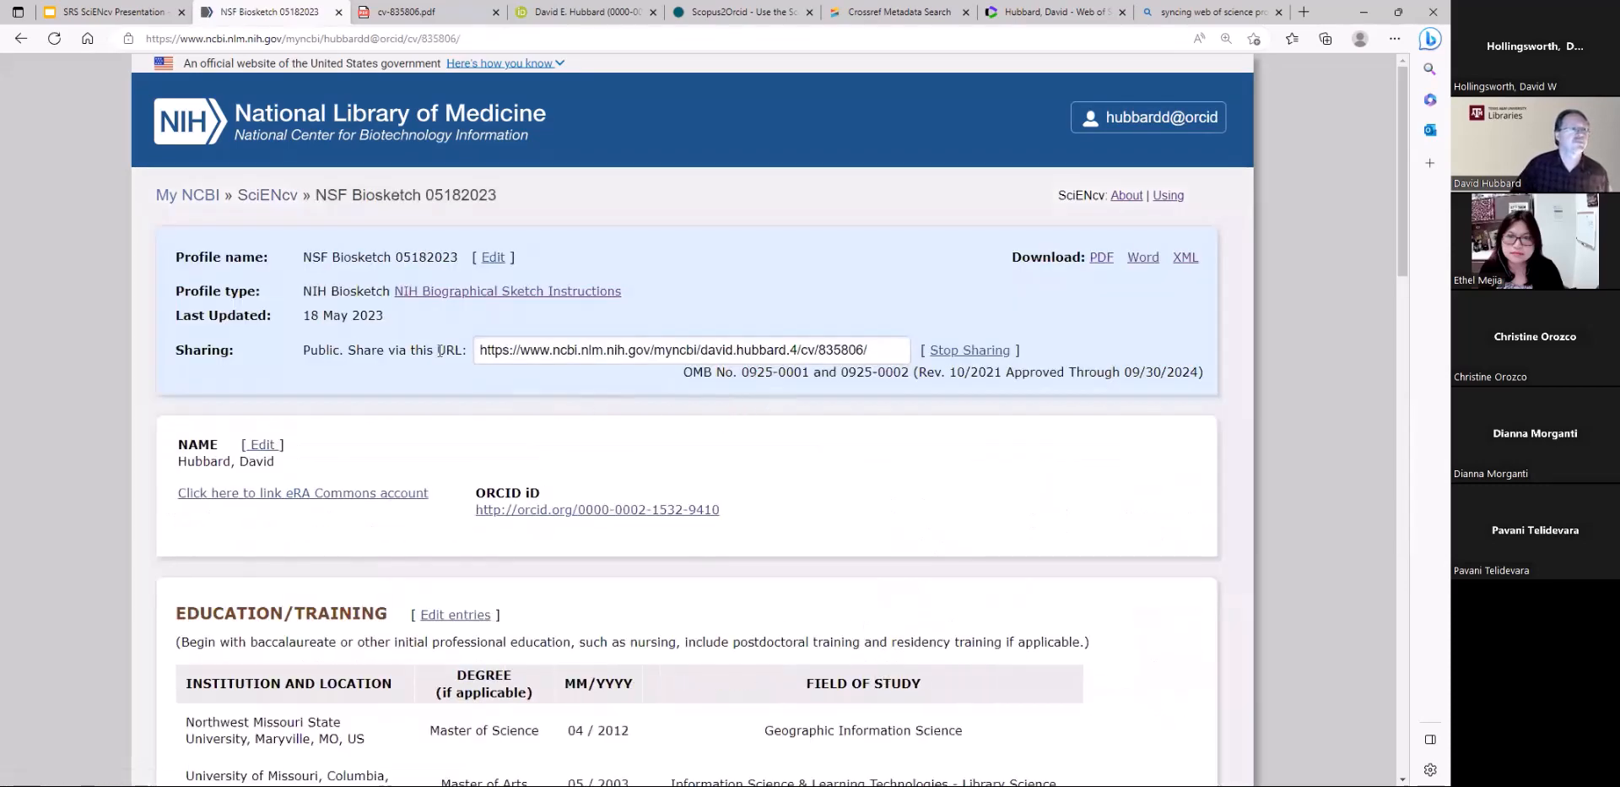
left_click(269, 197)
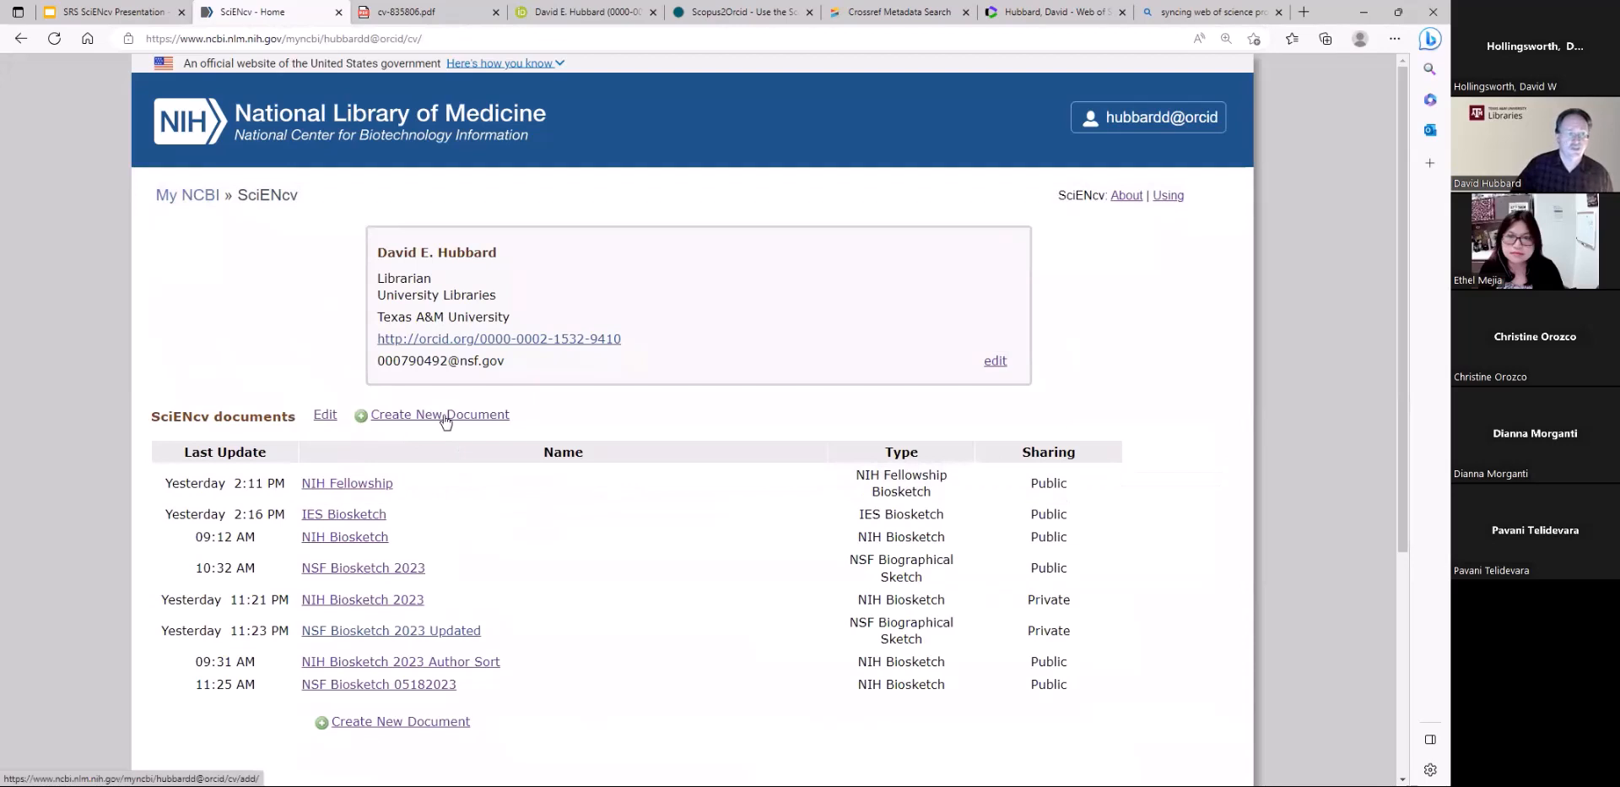
Try to create a document named "NSF Biosketch 05182023" in NSF Biographical Sketch format with ORCID as the external source
left_click(443, 422)
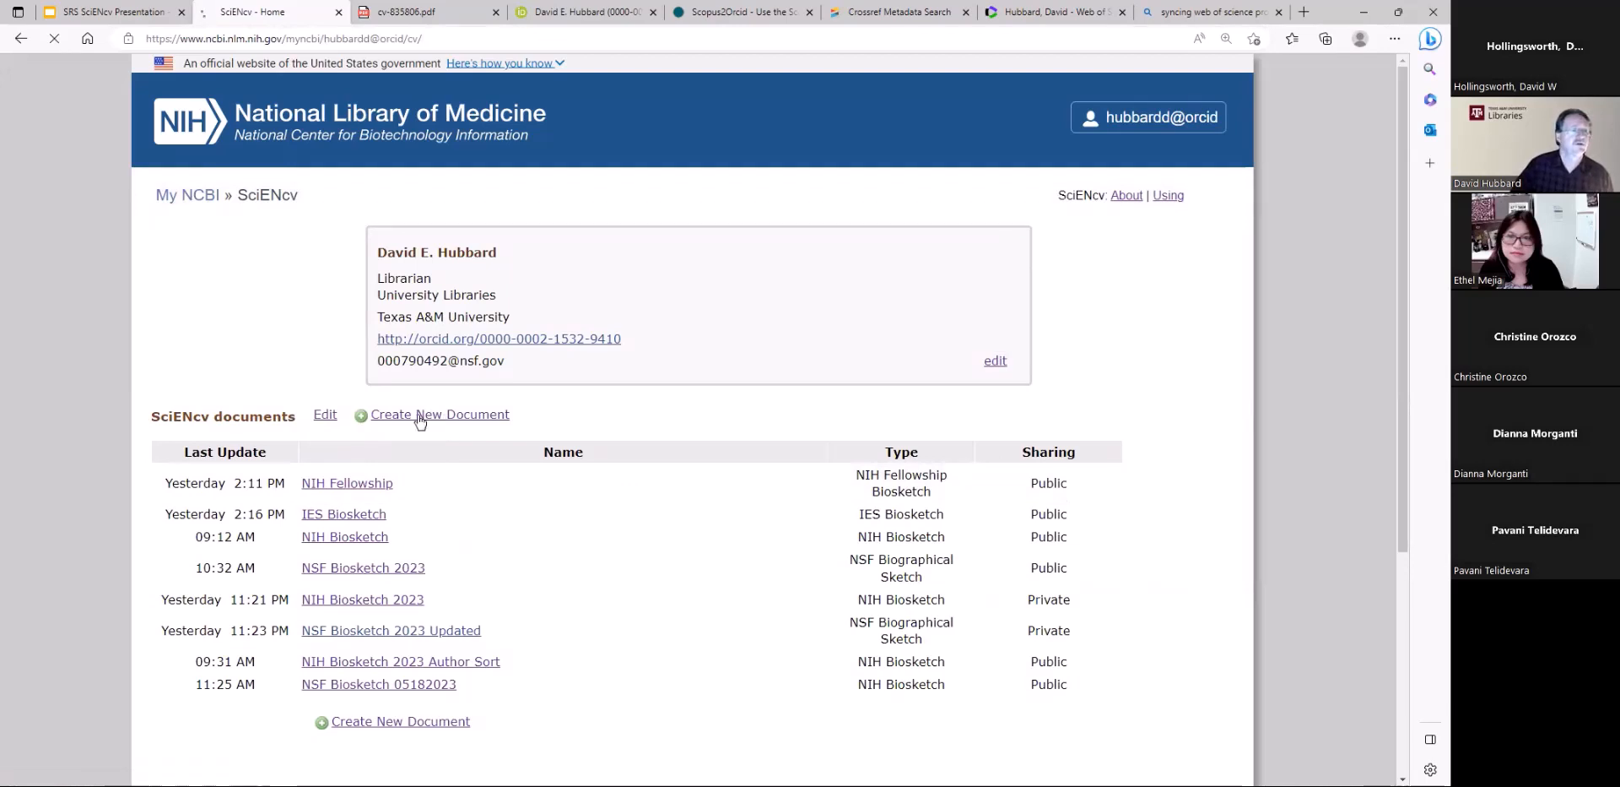
left_click(443, 262)
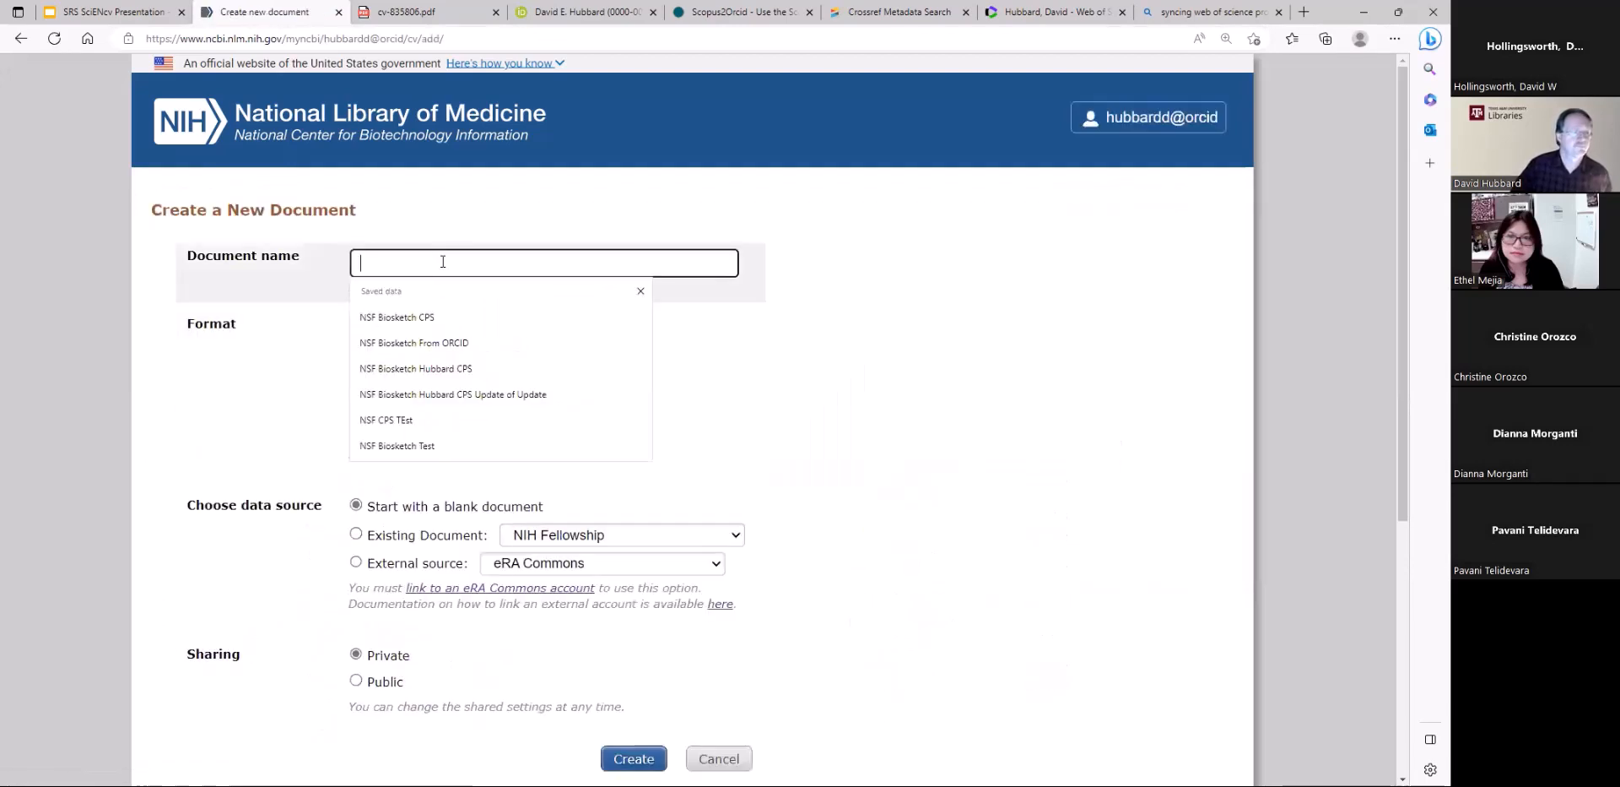
type("N")
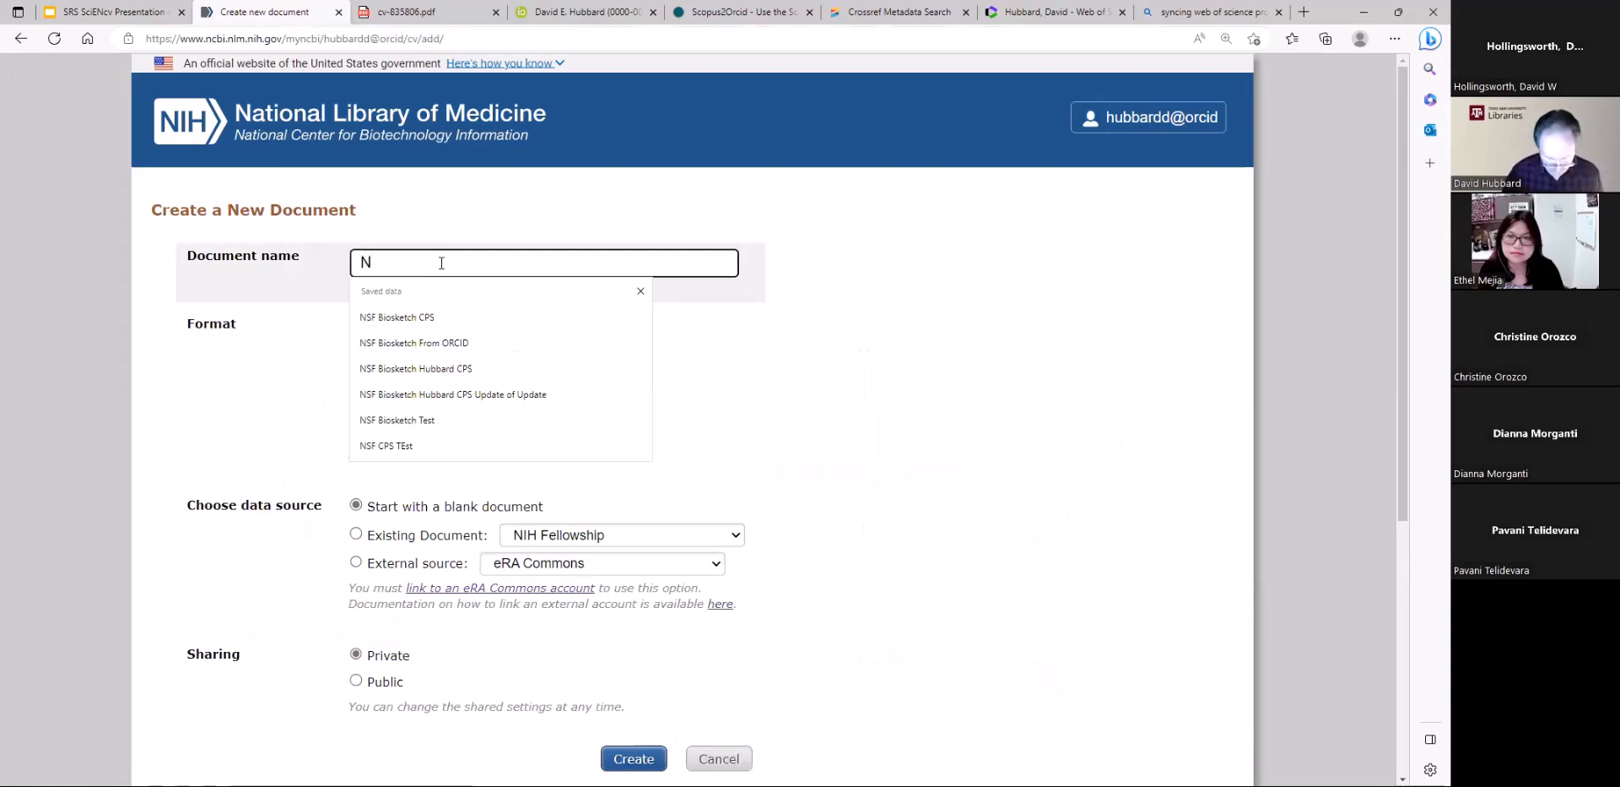
type("SF ")
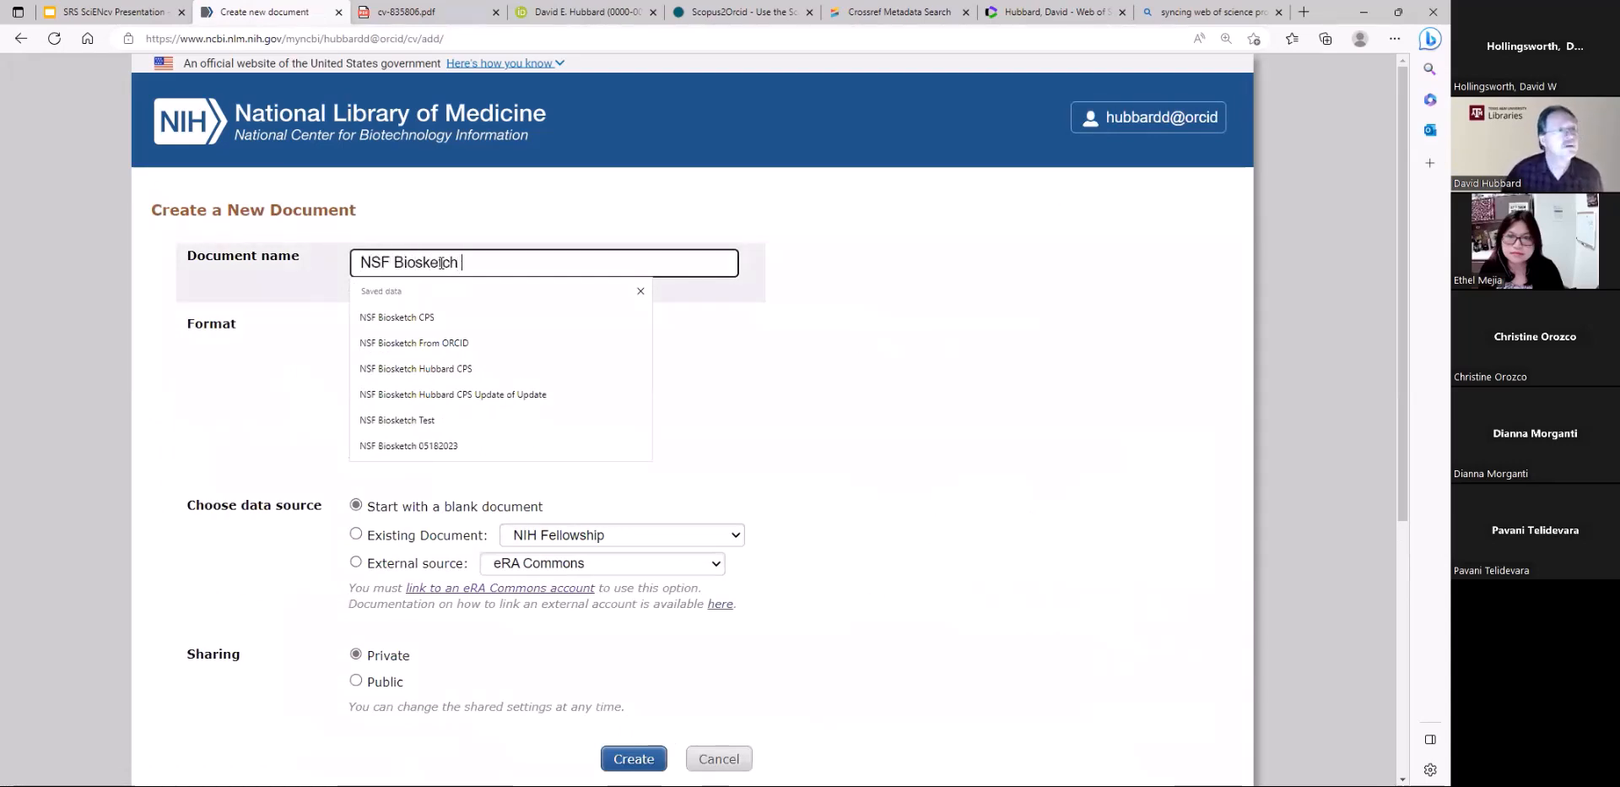
type("Biosketch 05")
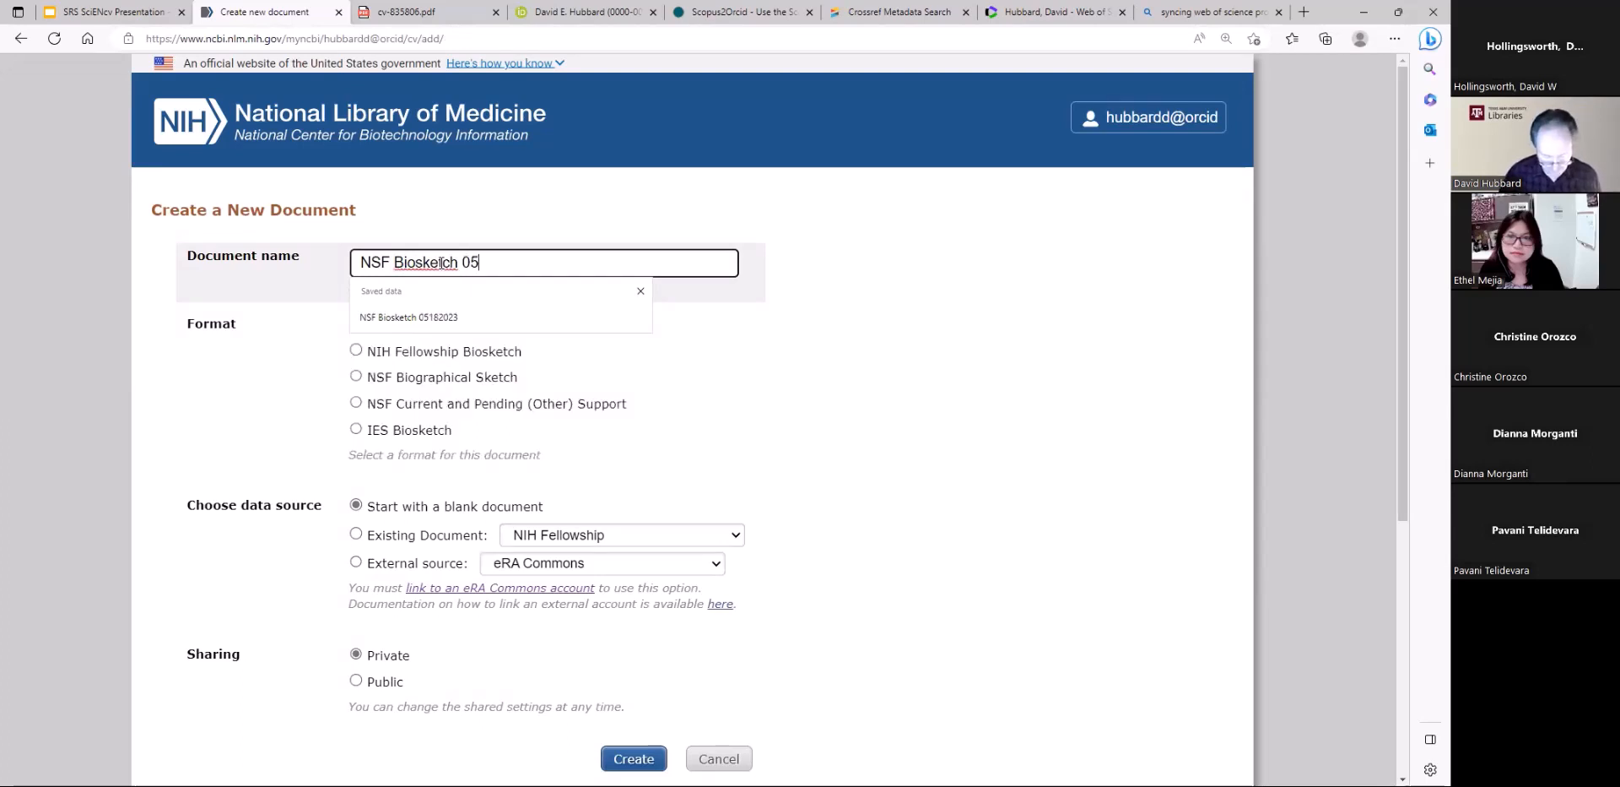
type("182023")
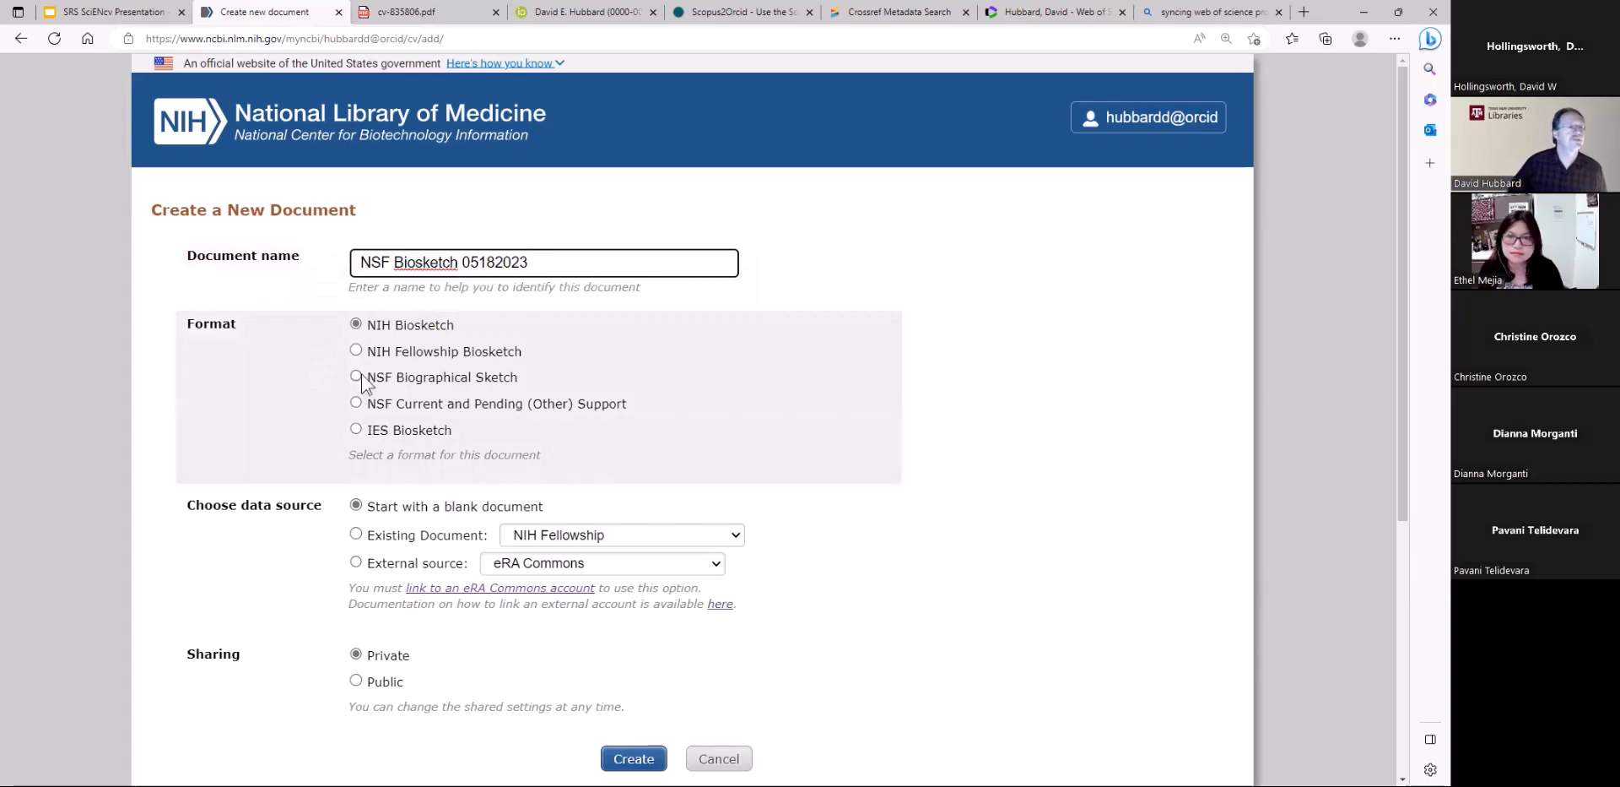
scroll(225, 702, "down", 1)
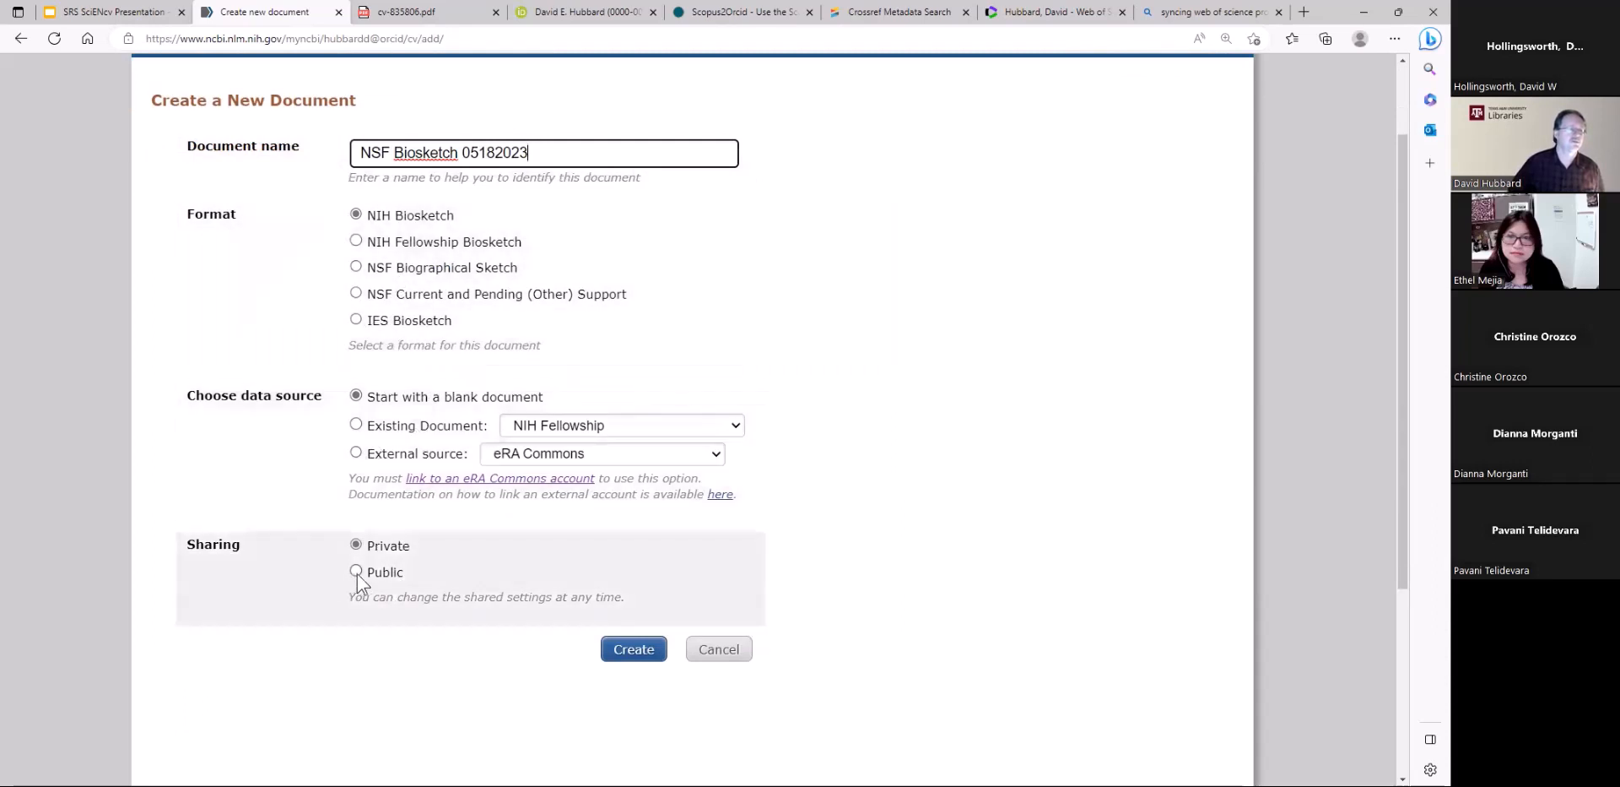
left_click(356, 572)
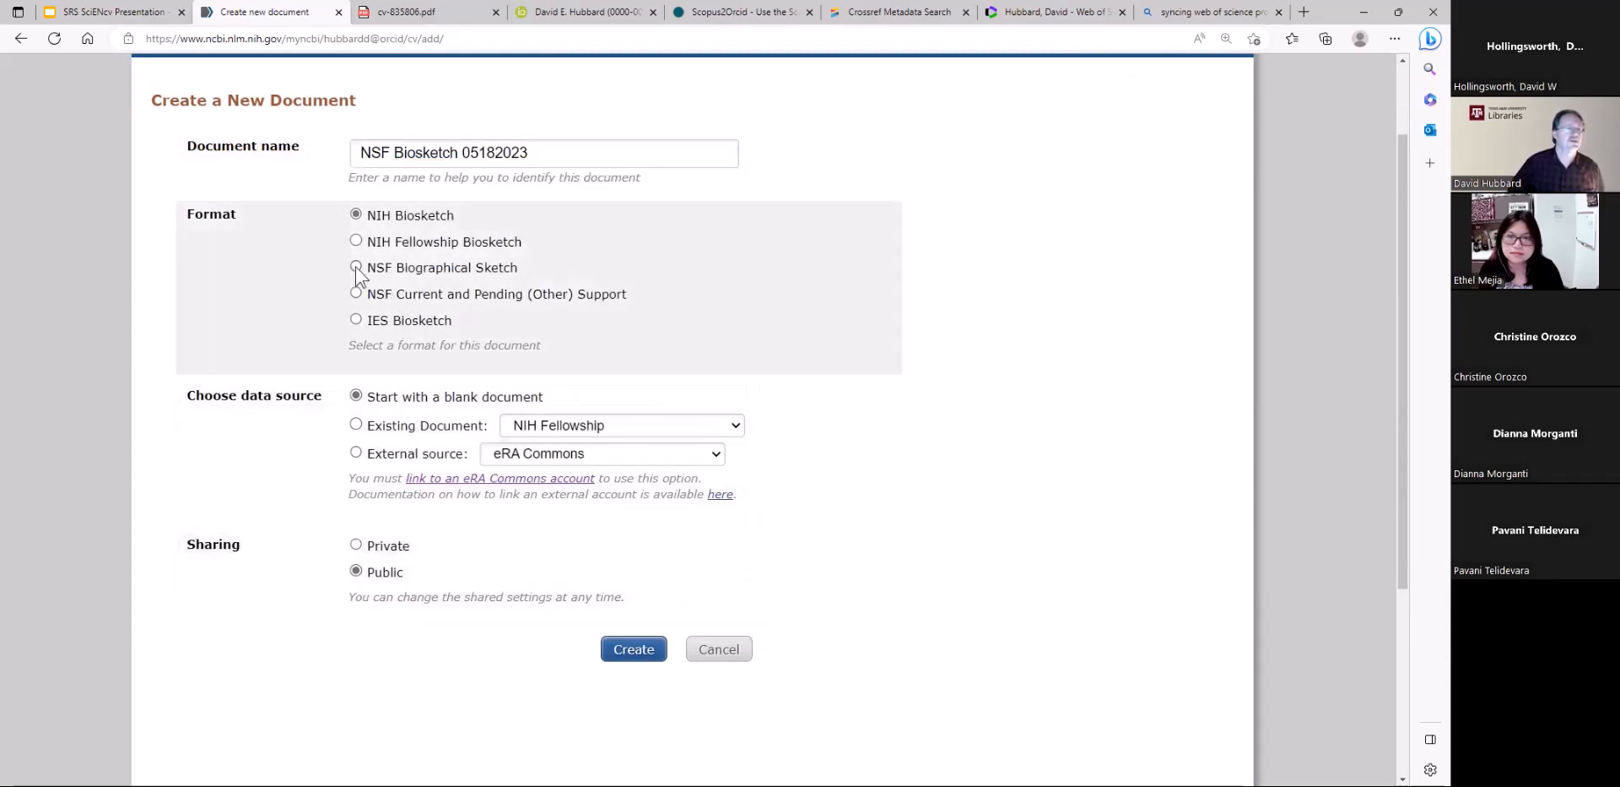
left_click(356, 268)
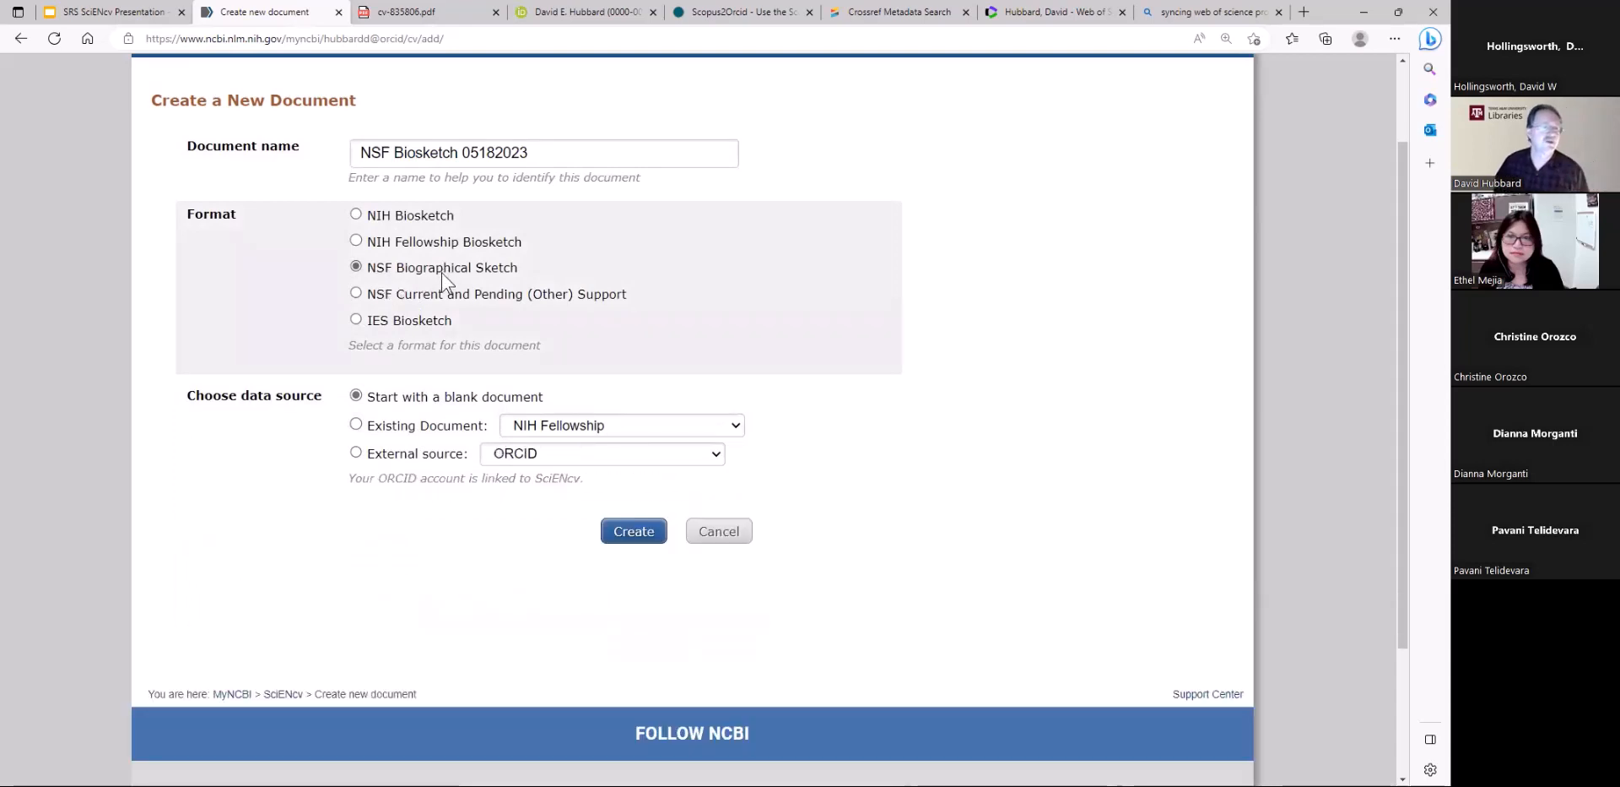
left_click(364, 460)
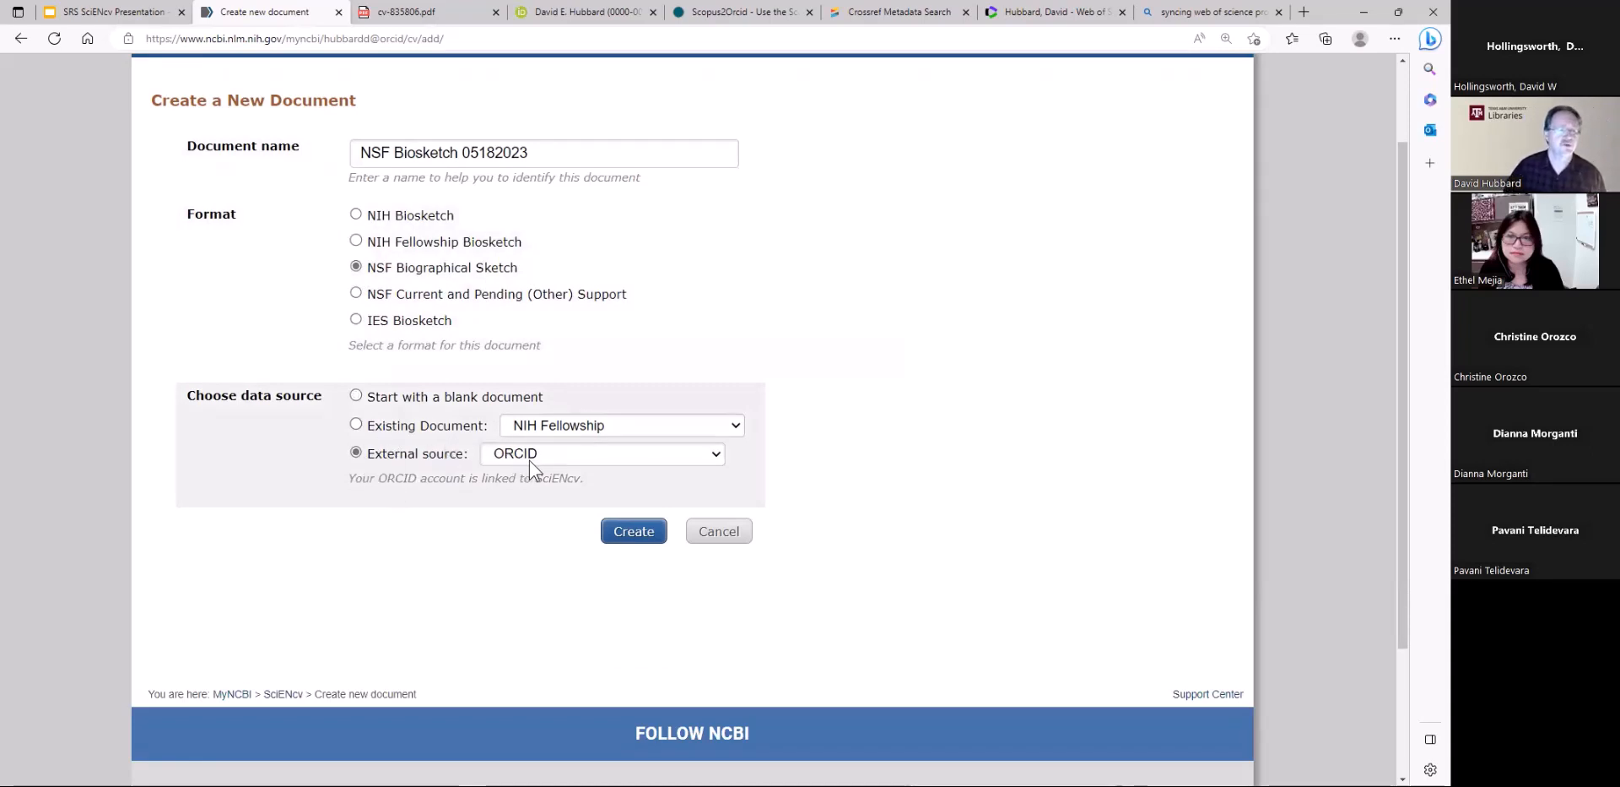
left_click(629, 527)
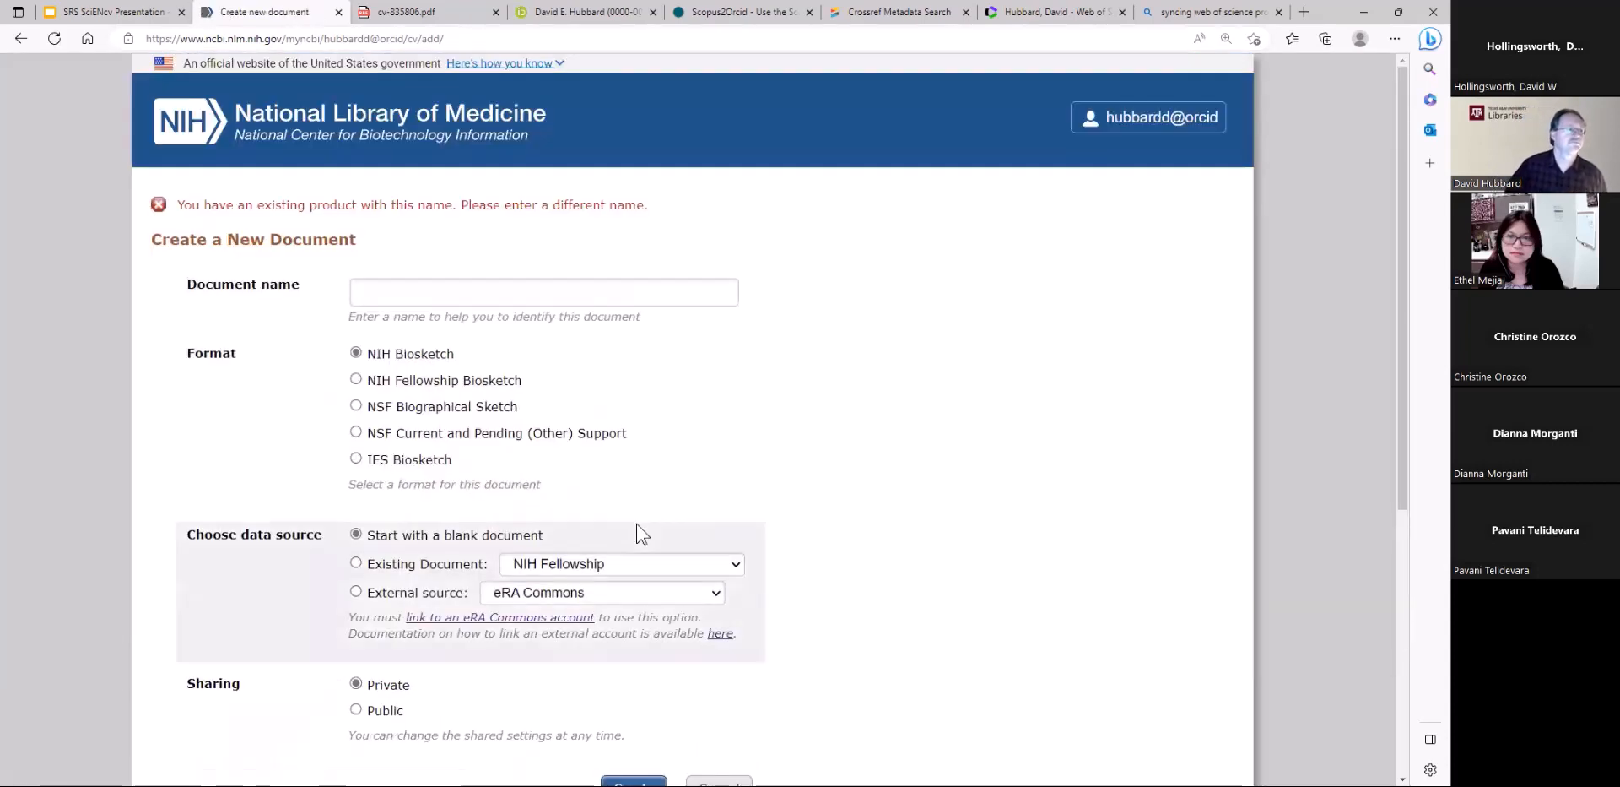
Name the new document "NSF Biosketch 05182023 2"
left_click(434, 288)
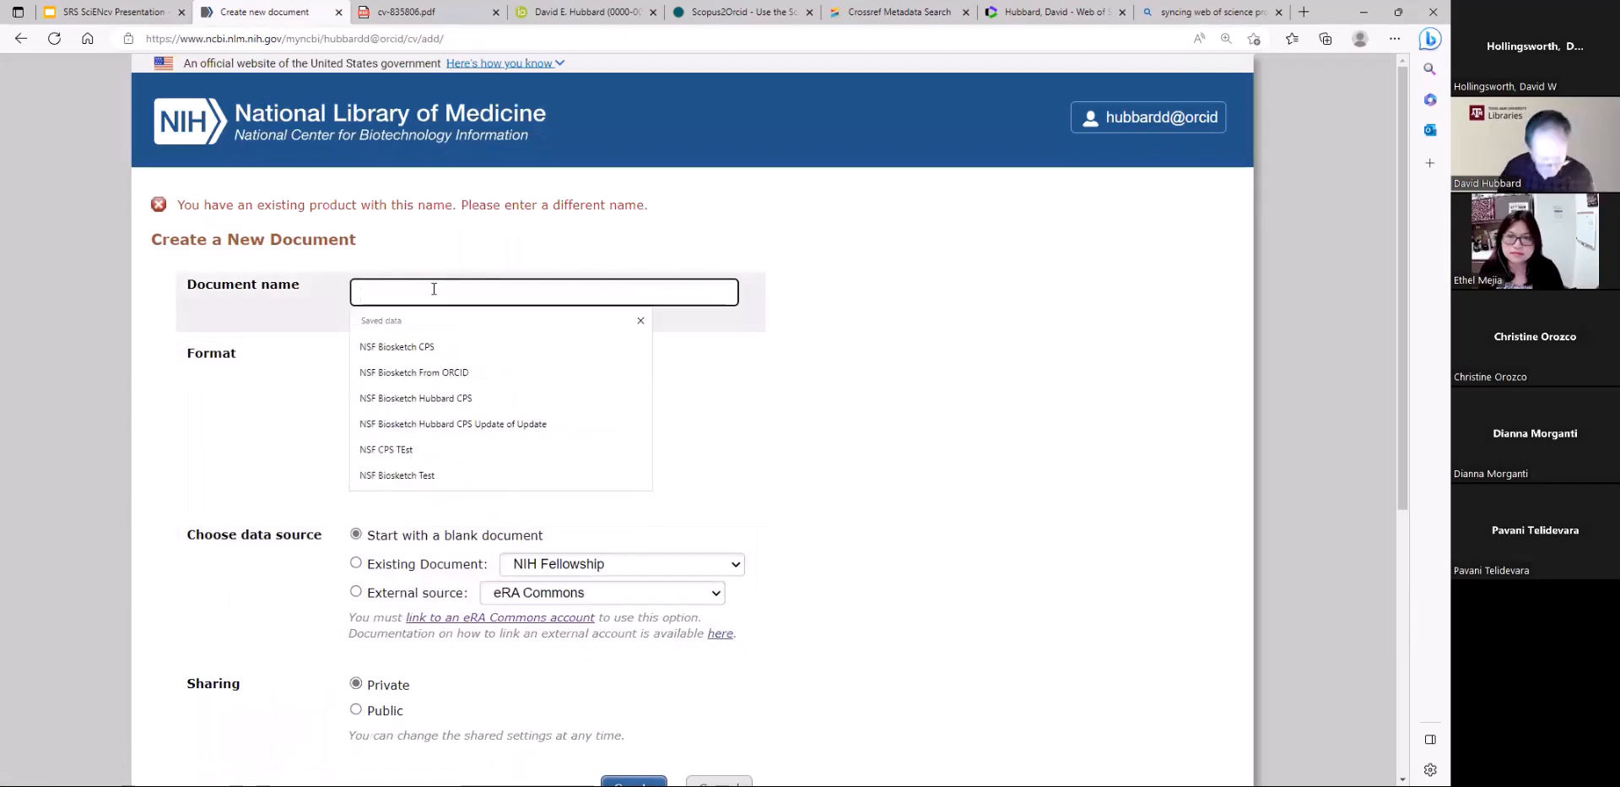
type("NSF")
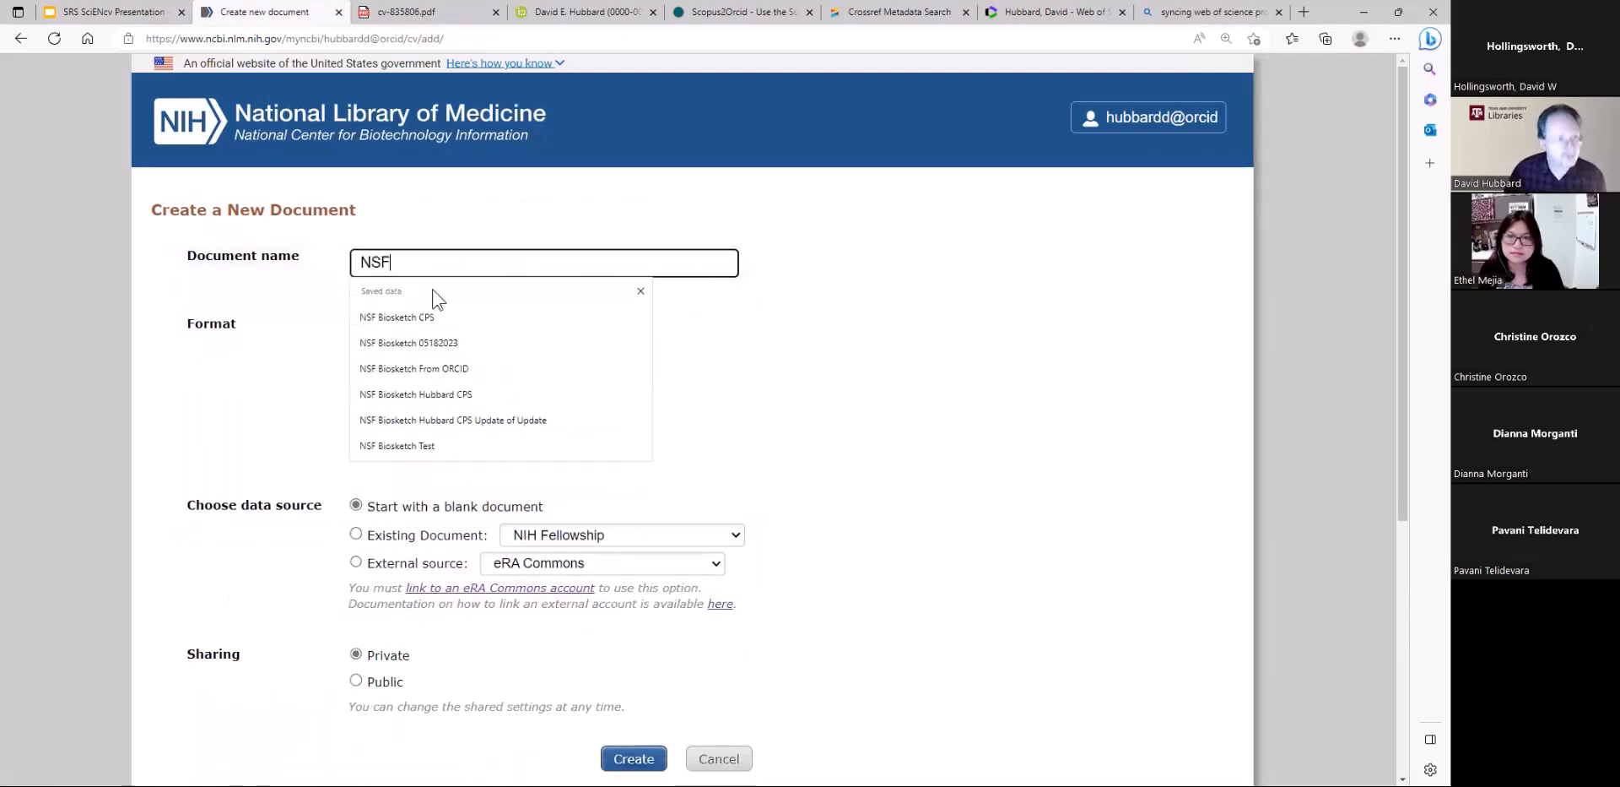
key("Down")
key("Down")
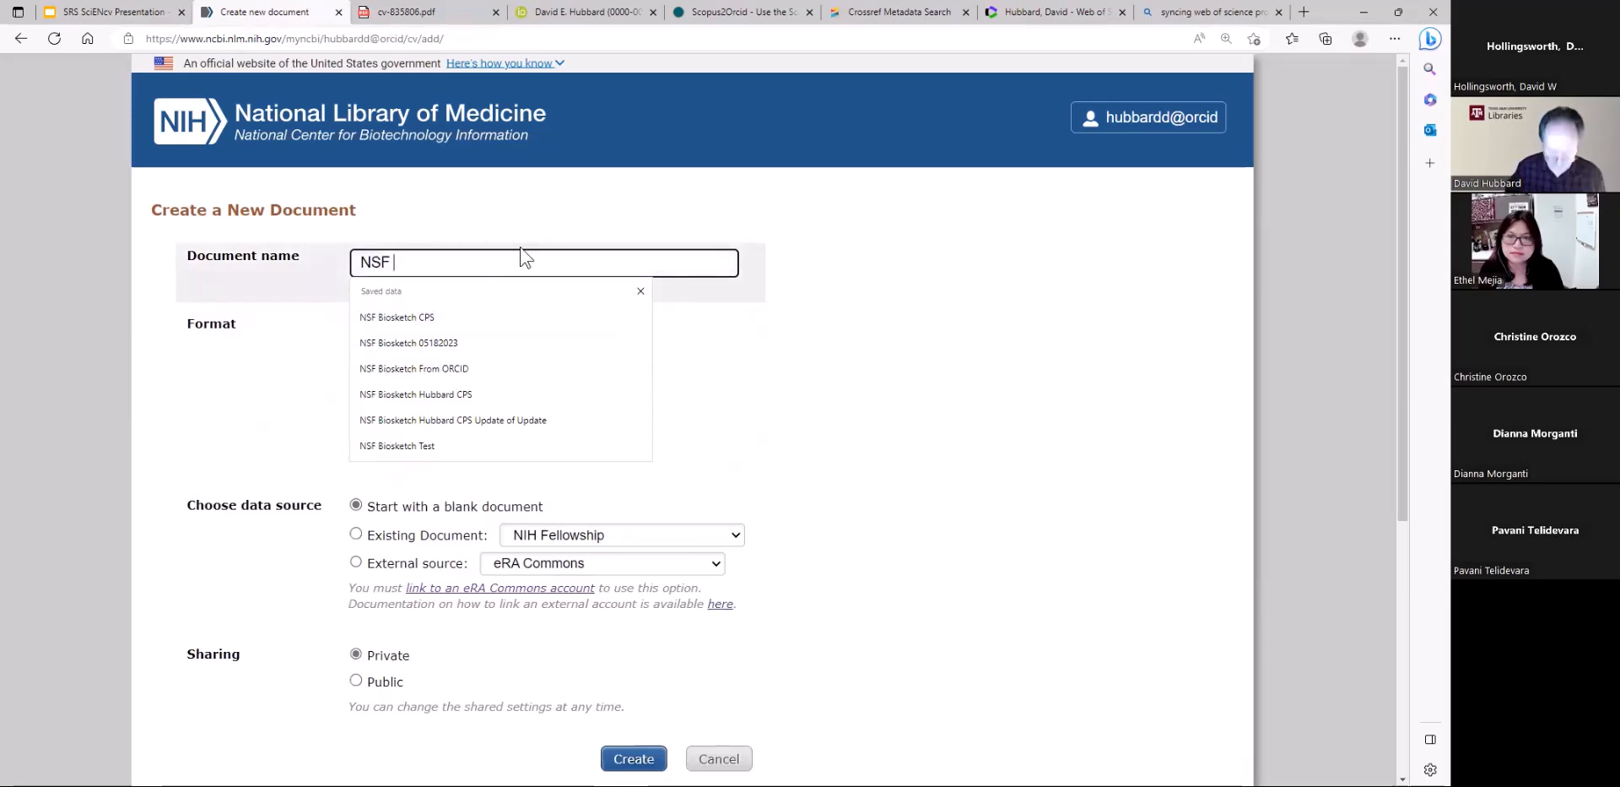
type("Bio")
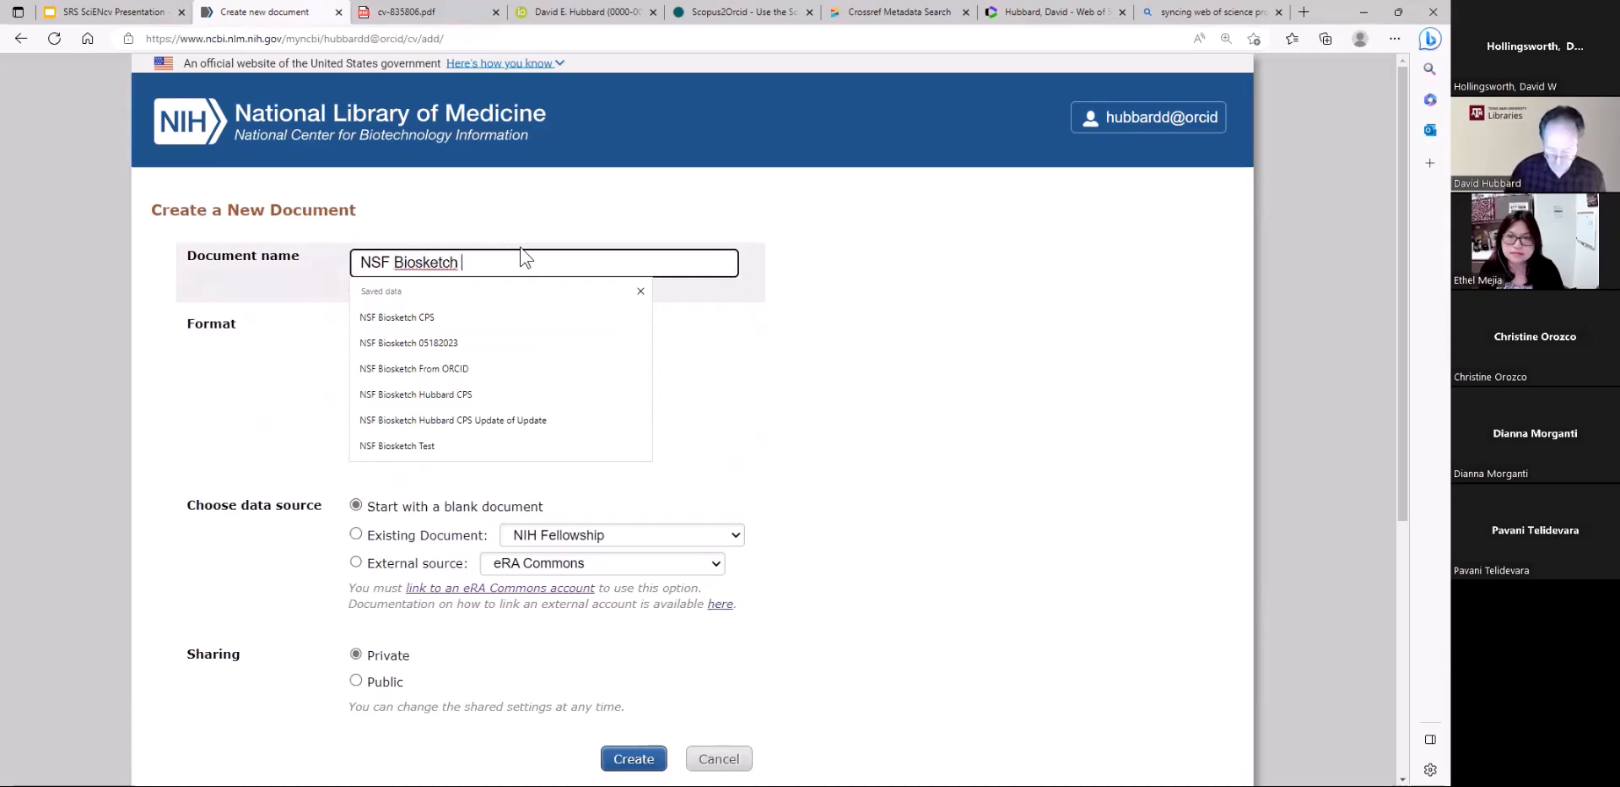
type("sketch 051")
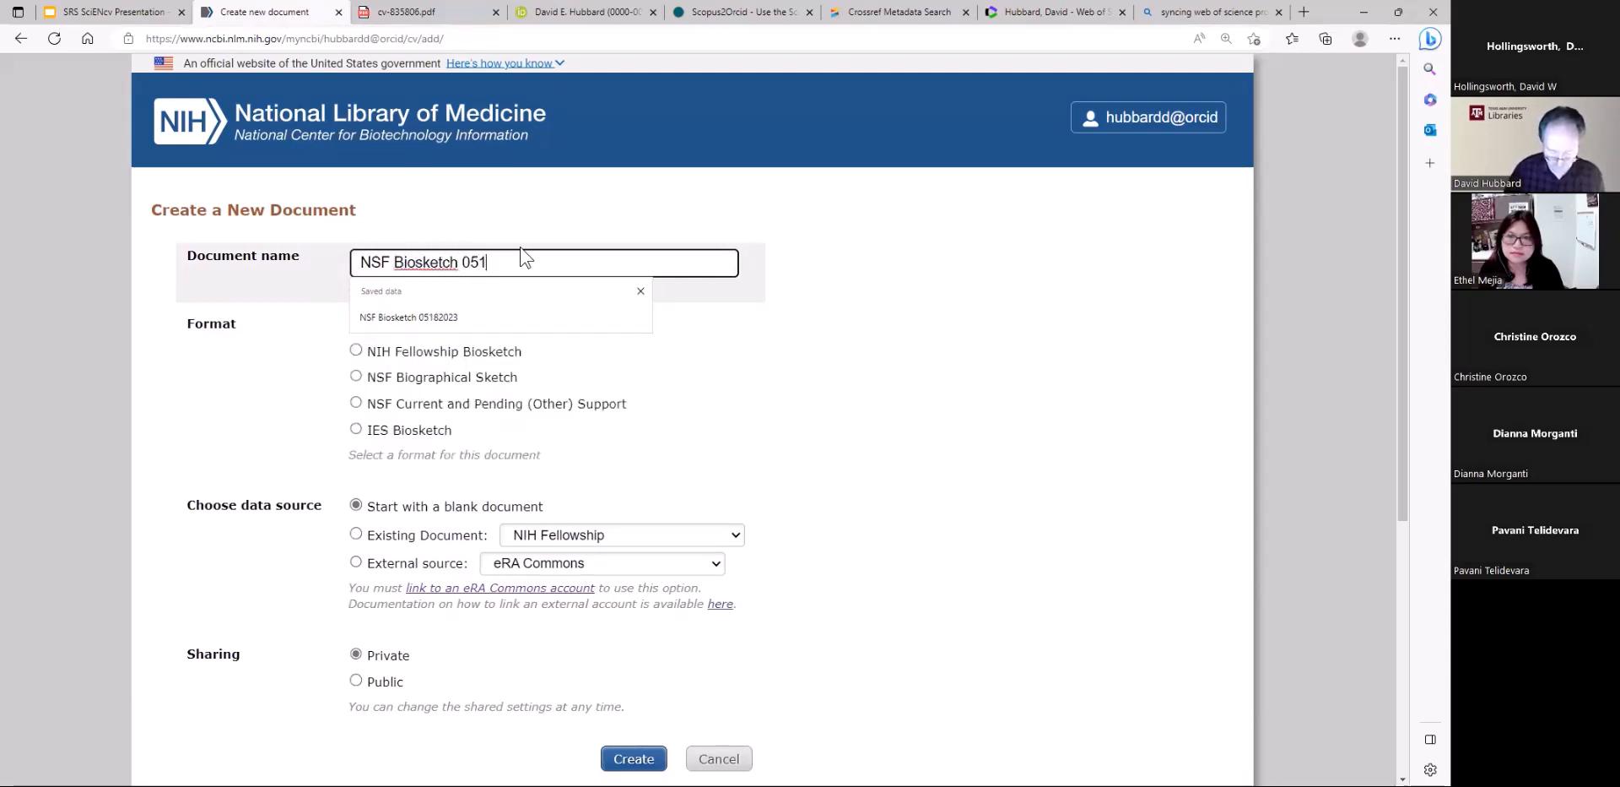
type("82023")
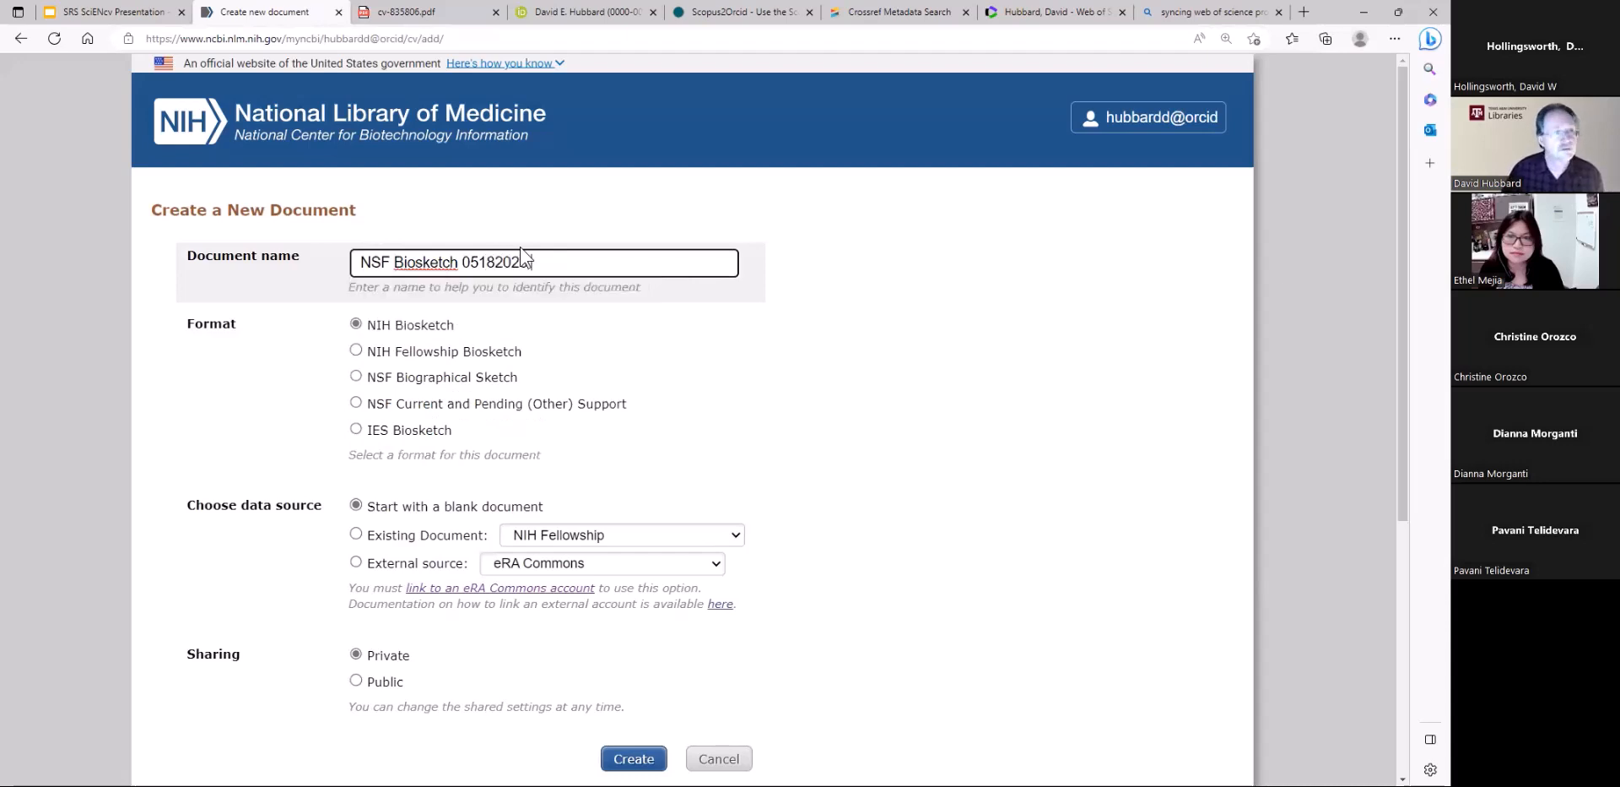
type(" 2")
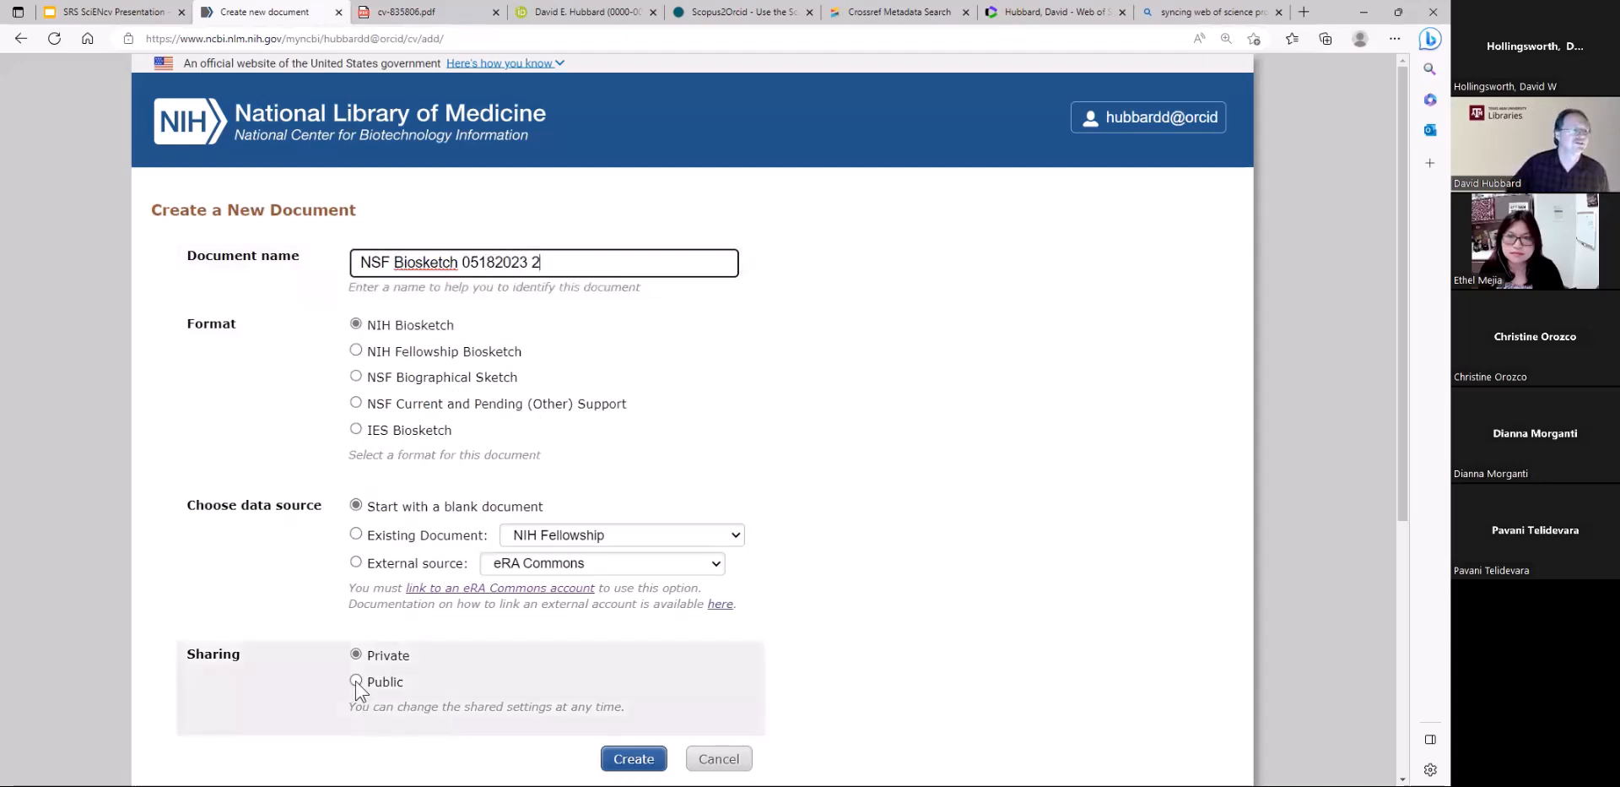
Create the document with public sharing, the NSF Biographical Sketch format and ORCID as the external data source
left_click(356, 681)
left_click(358, 377)
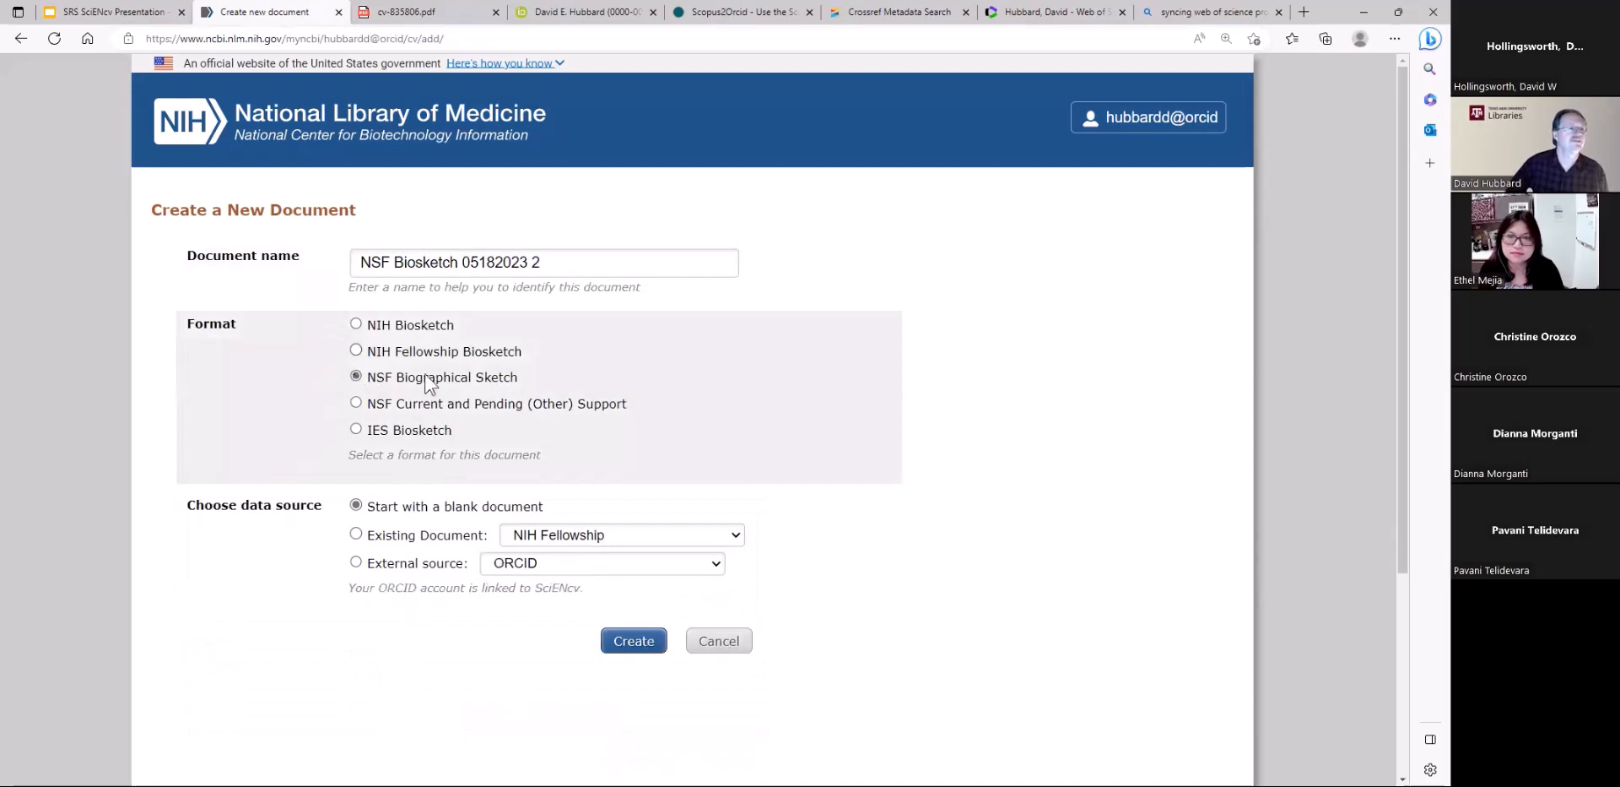
left_click(357, 563)
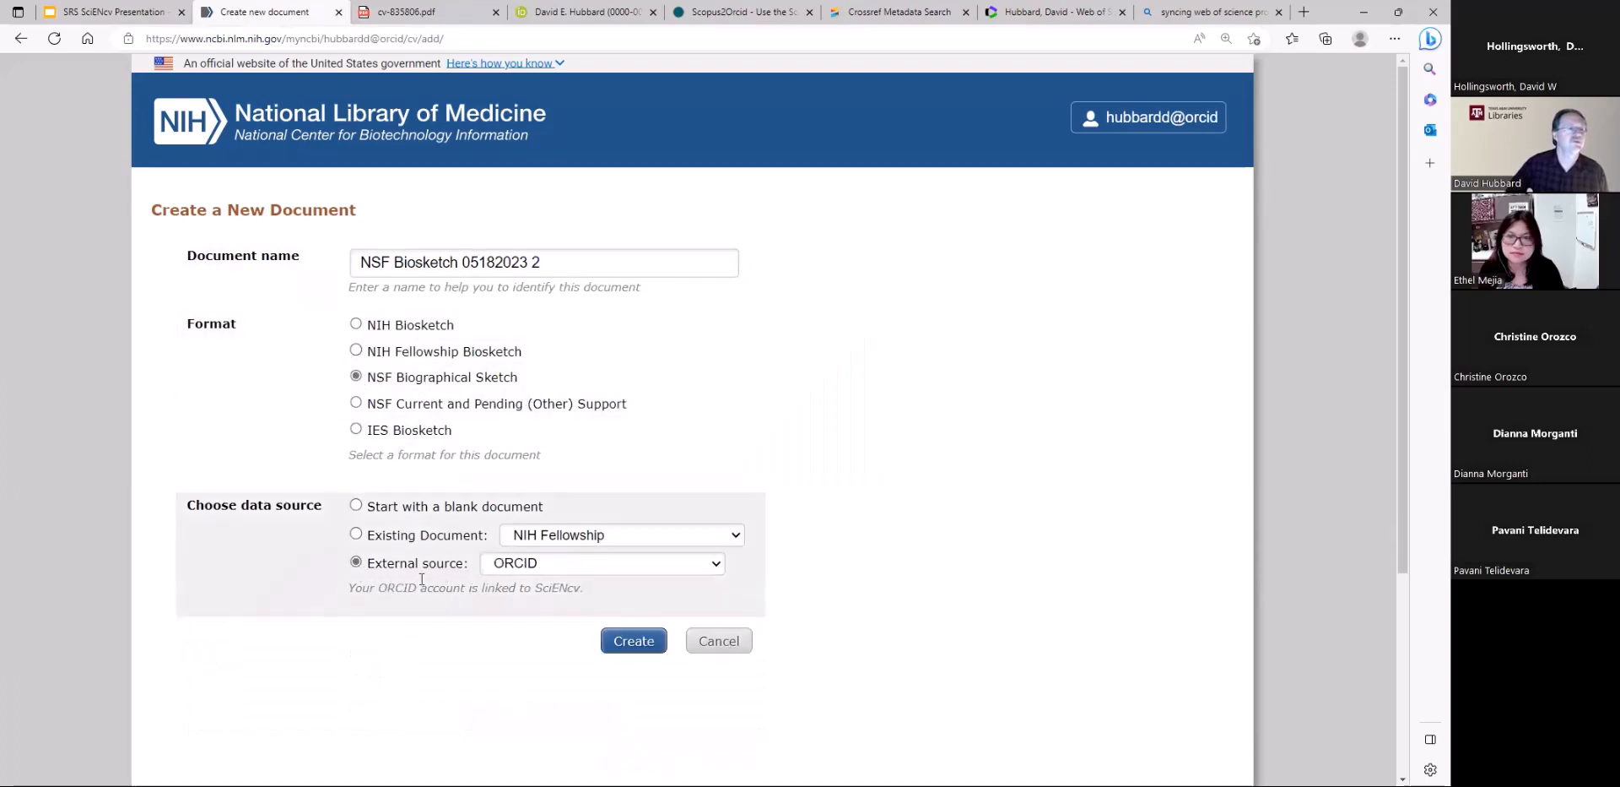
left_click(629, 645)
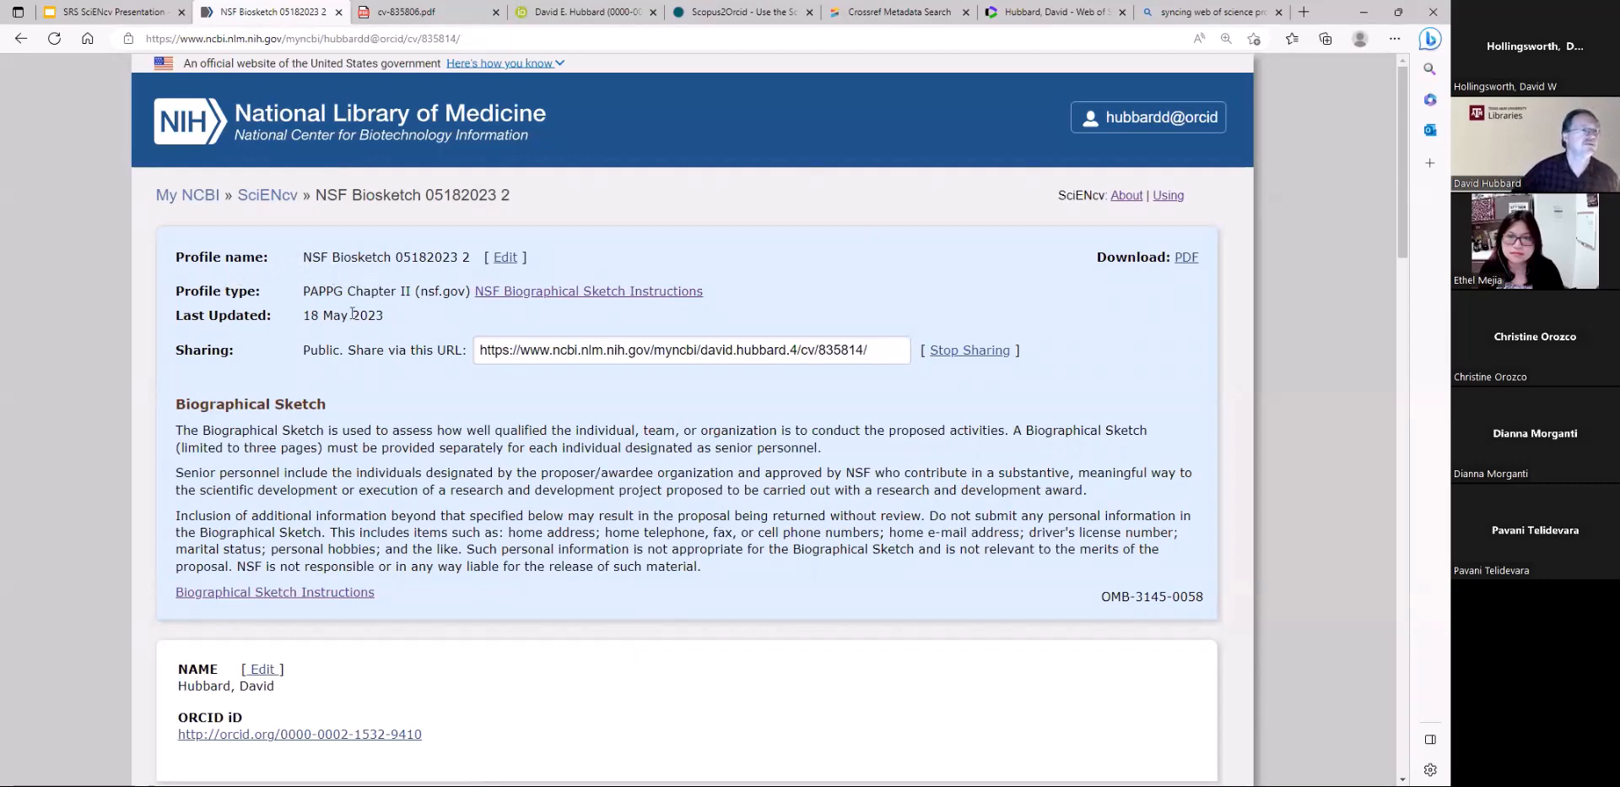
Highlight the new sketch's public sharing URL and review its name, ORCID iD and Professional Preparation sections
left_click_drag(482, 346, 869, 350)
scroll(726, 459, "down", 3)
scroll(726, 459, "down", 1)
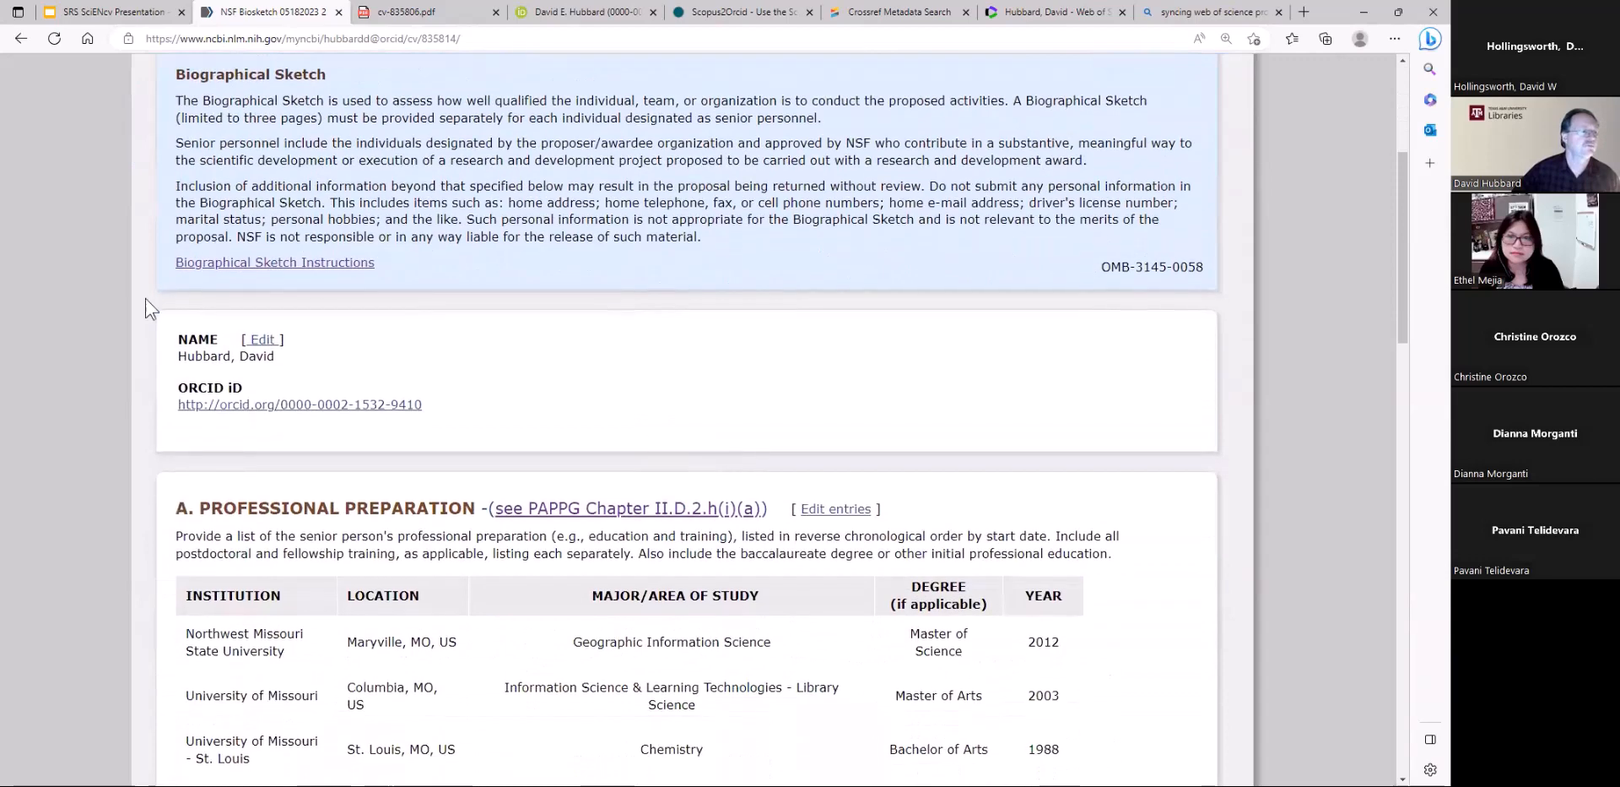
scroll(688, 397, "down", 3)
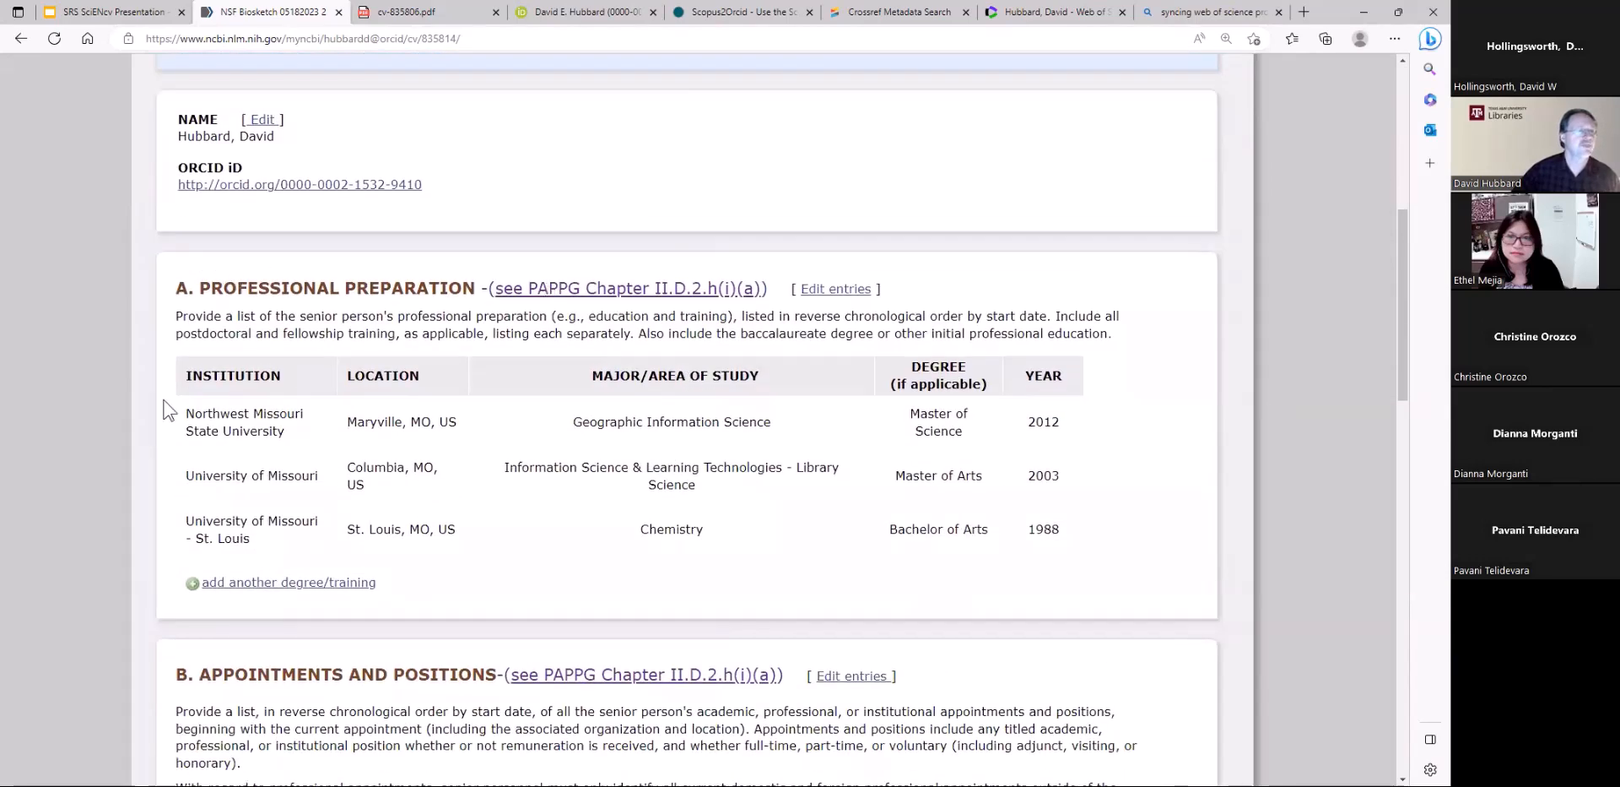
Open the Northwest Missouri State University degree entry in Professional Preparation for editing and close it without changes
left_click(840, 290)
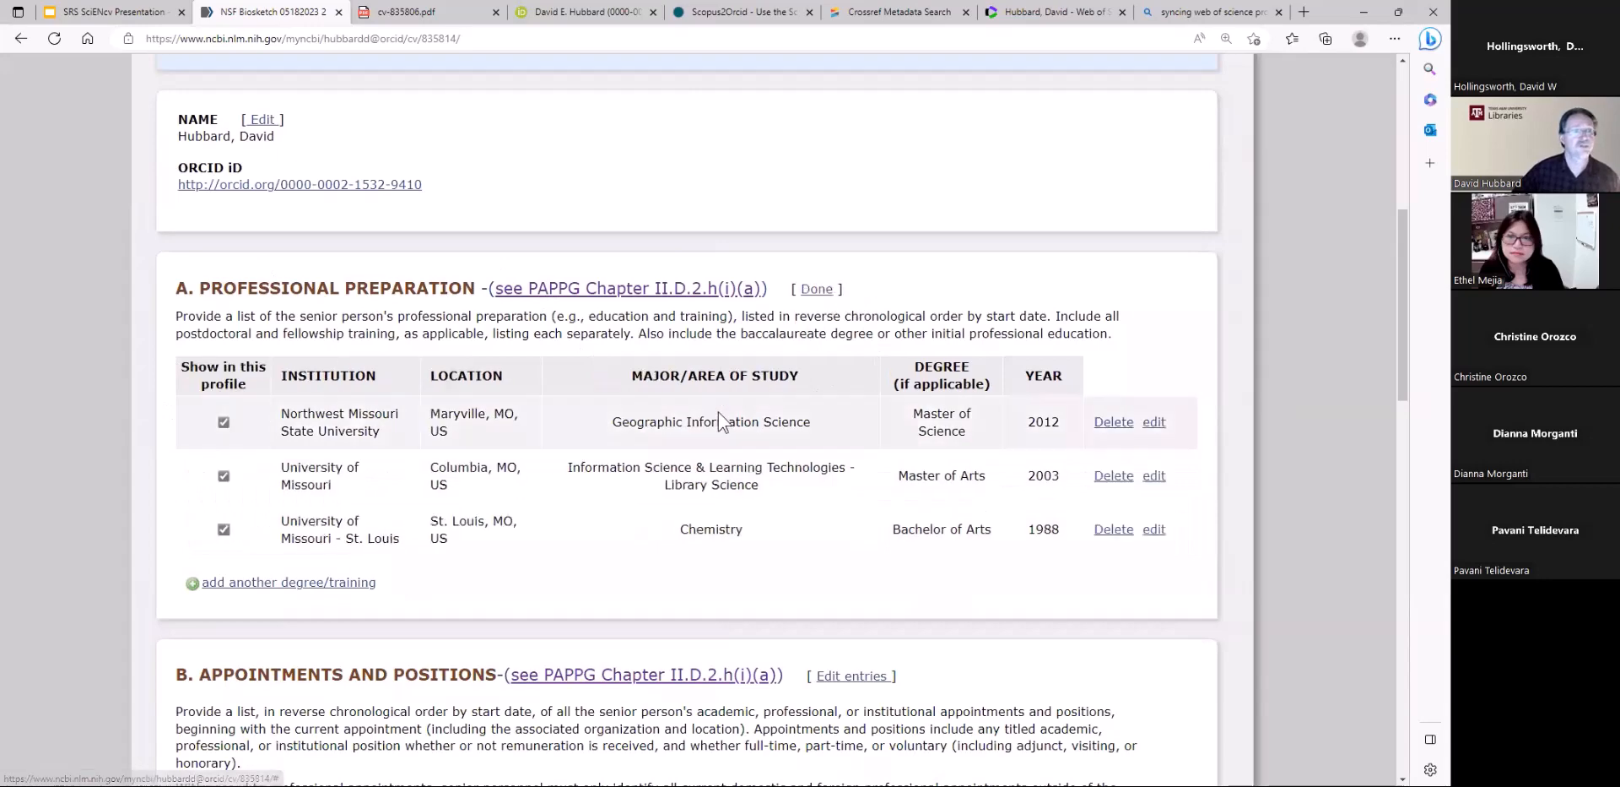
left_click(1154, 422)
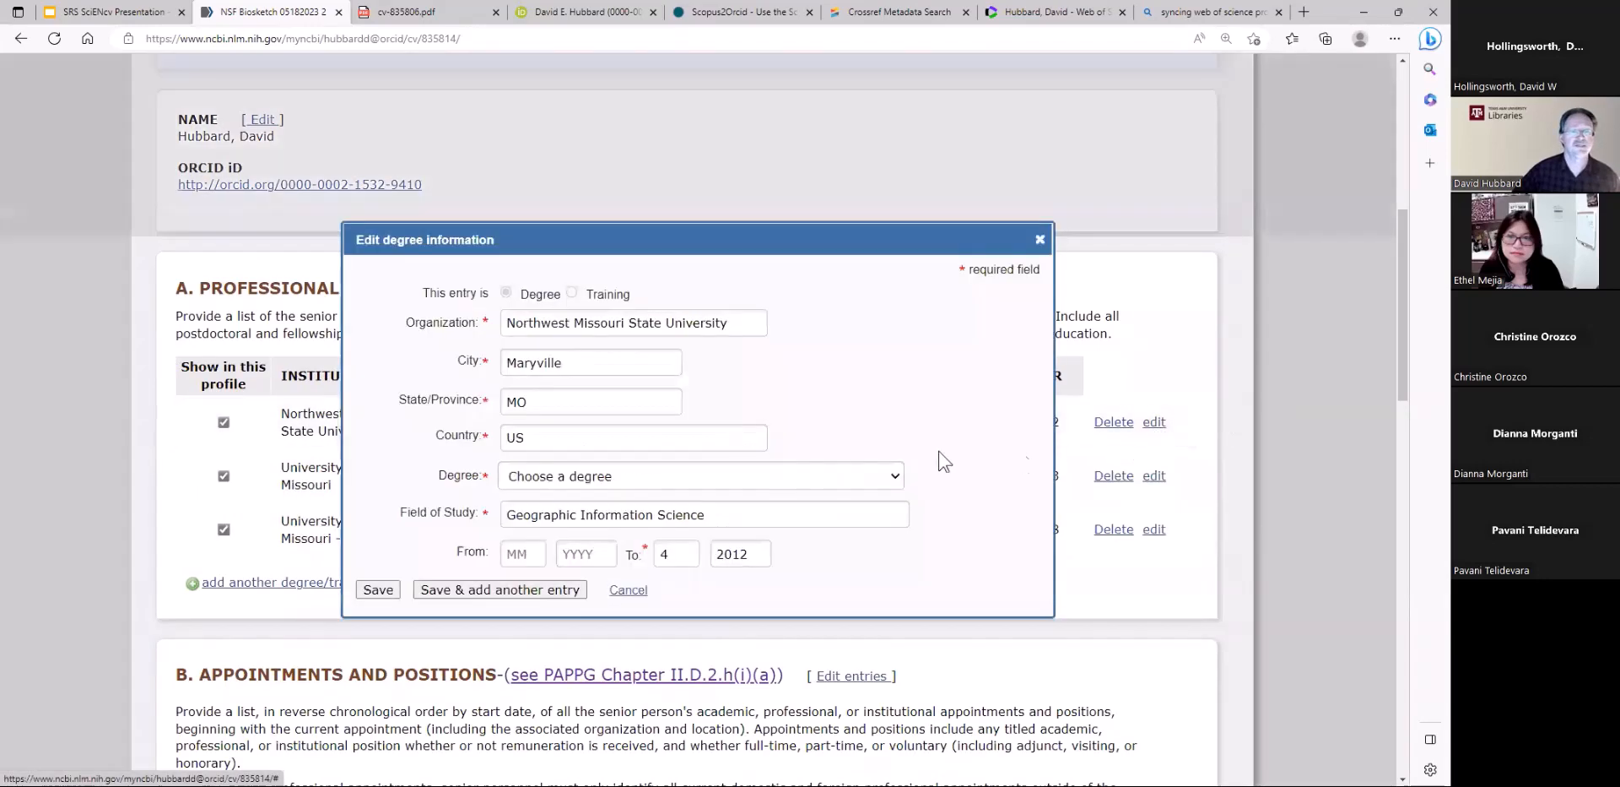
left_click(1037, 236)
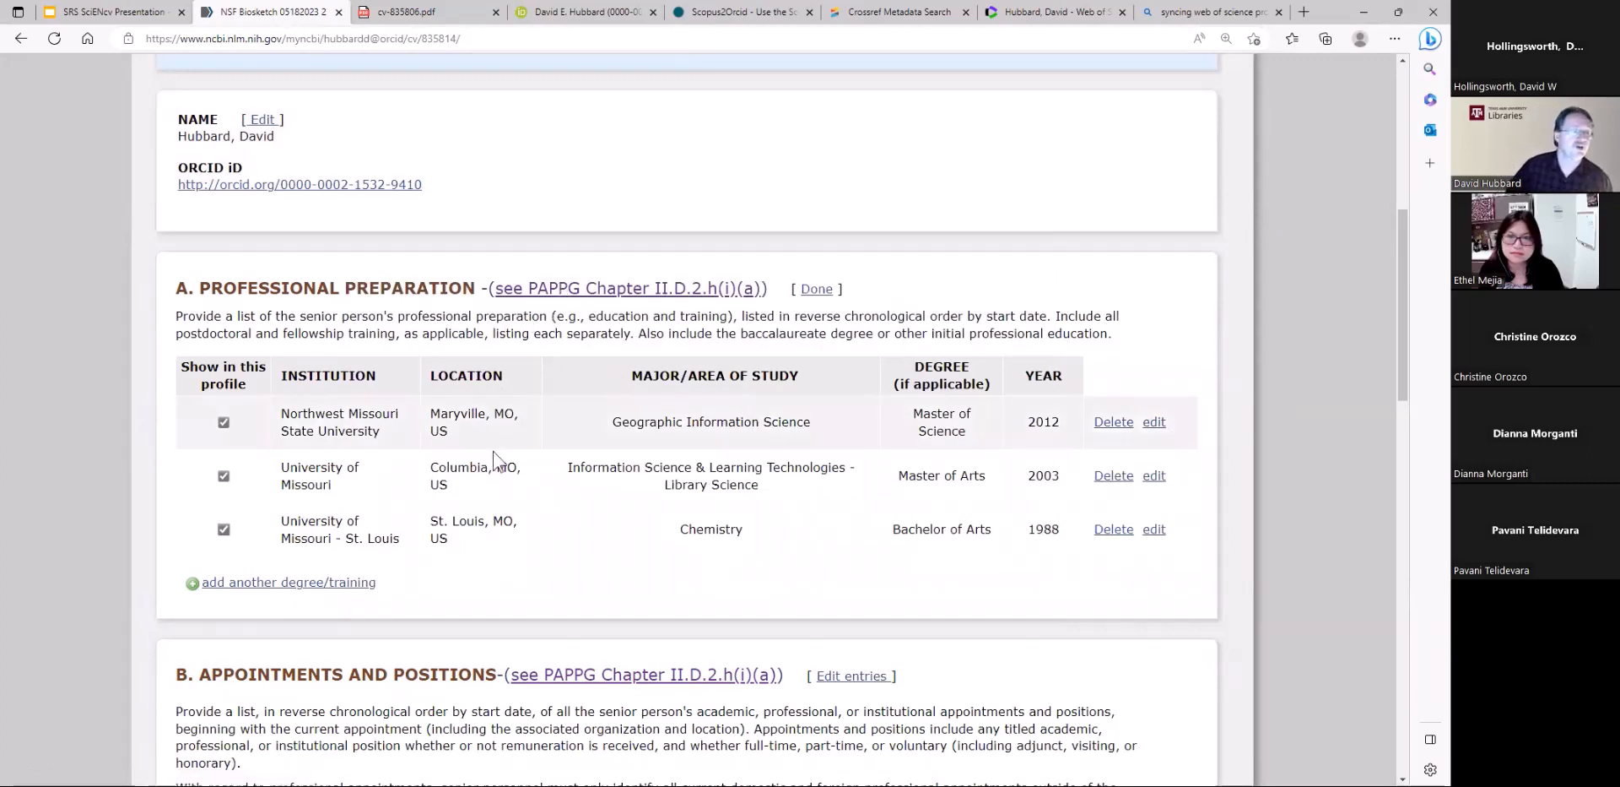
Open the PAPPG Chapter II.D.2.h(i)(a) guidance from Professional Preparation, review the biographical sketch requirements, and return to the sketch
left_click(595, 290)
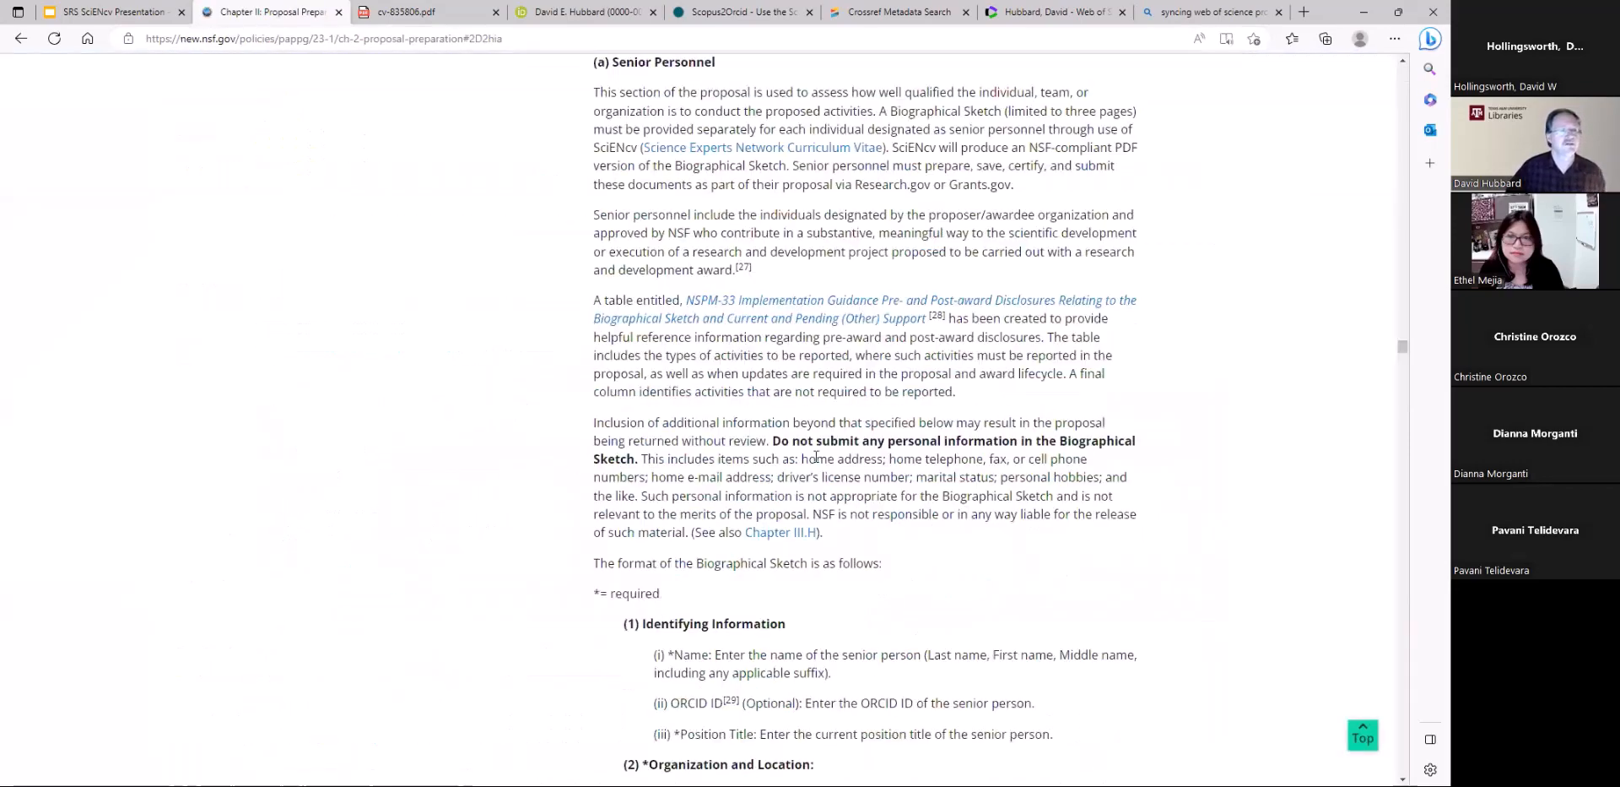
scroll(816, 457, "up", 3)
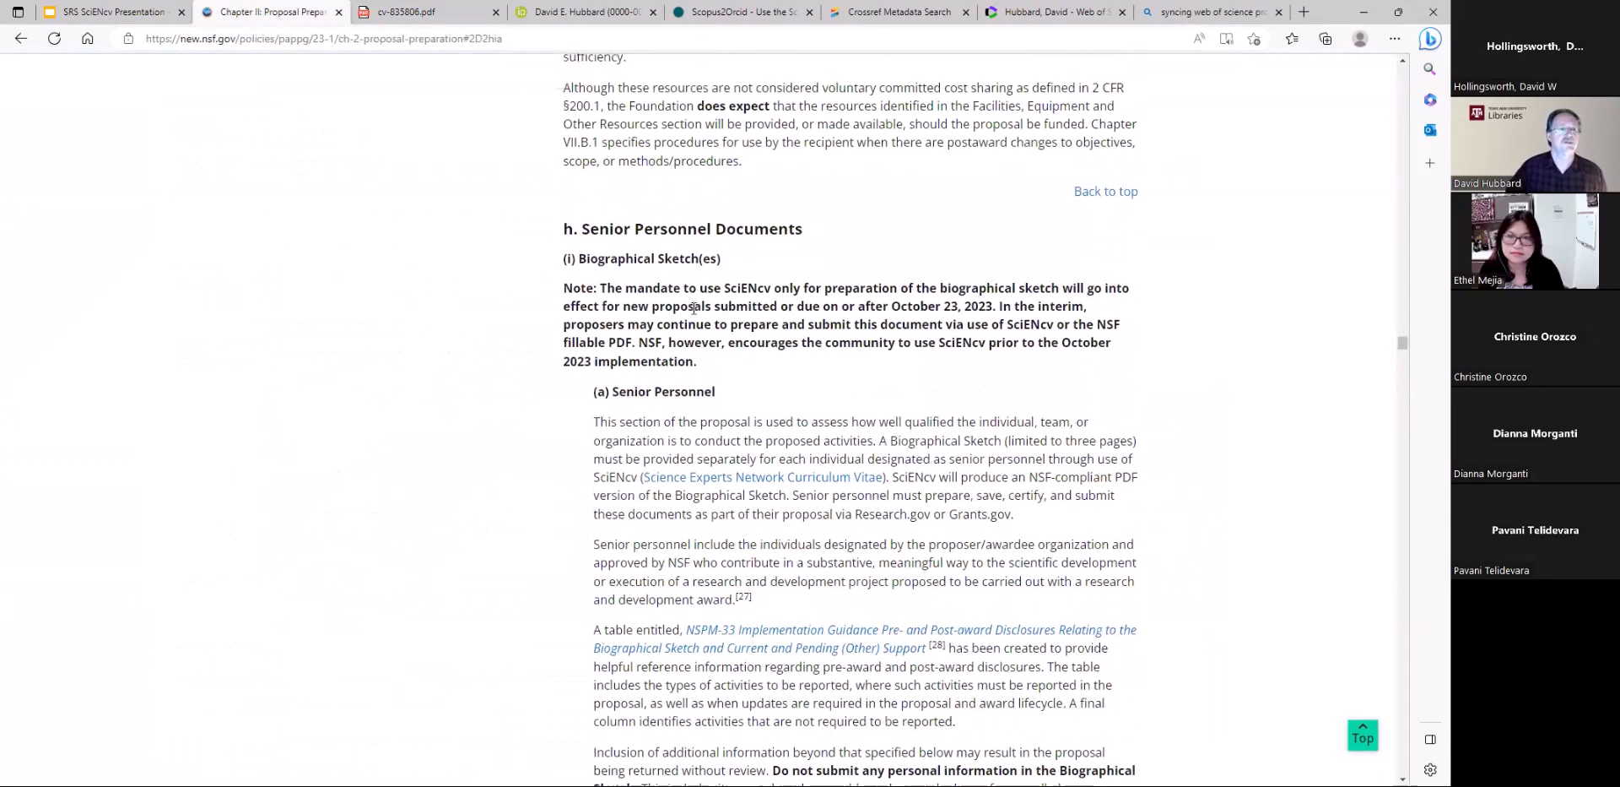
scroll(740, 493, "down", 10)
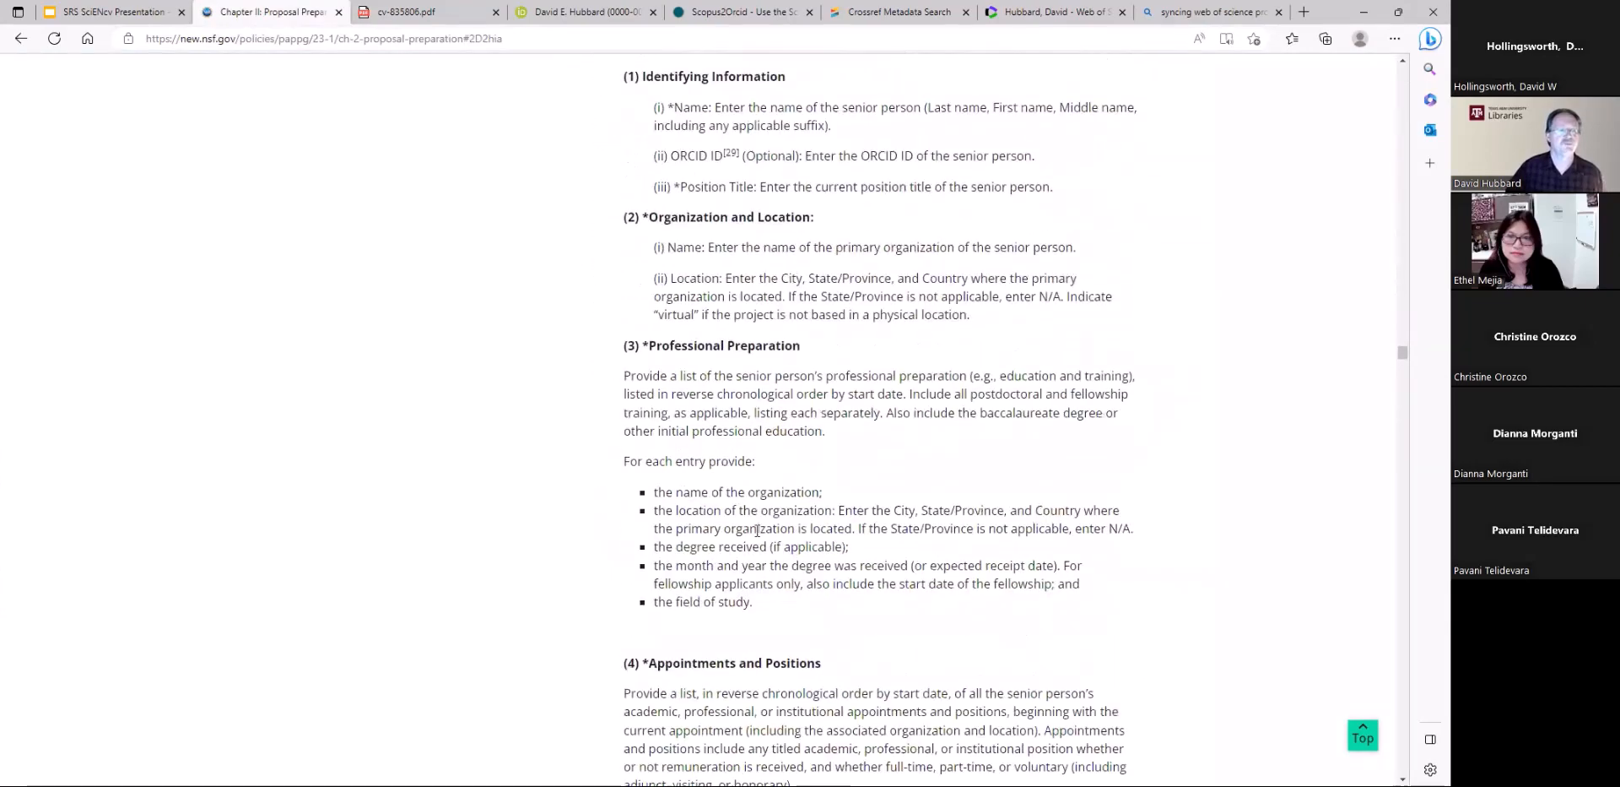
scroll(755, 530, "down", 4)
scroll(743, 539, "down", 5)
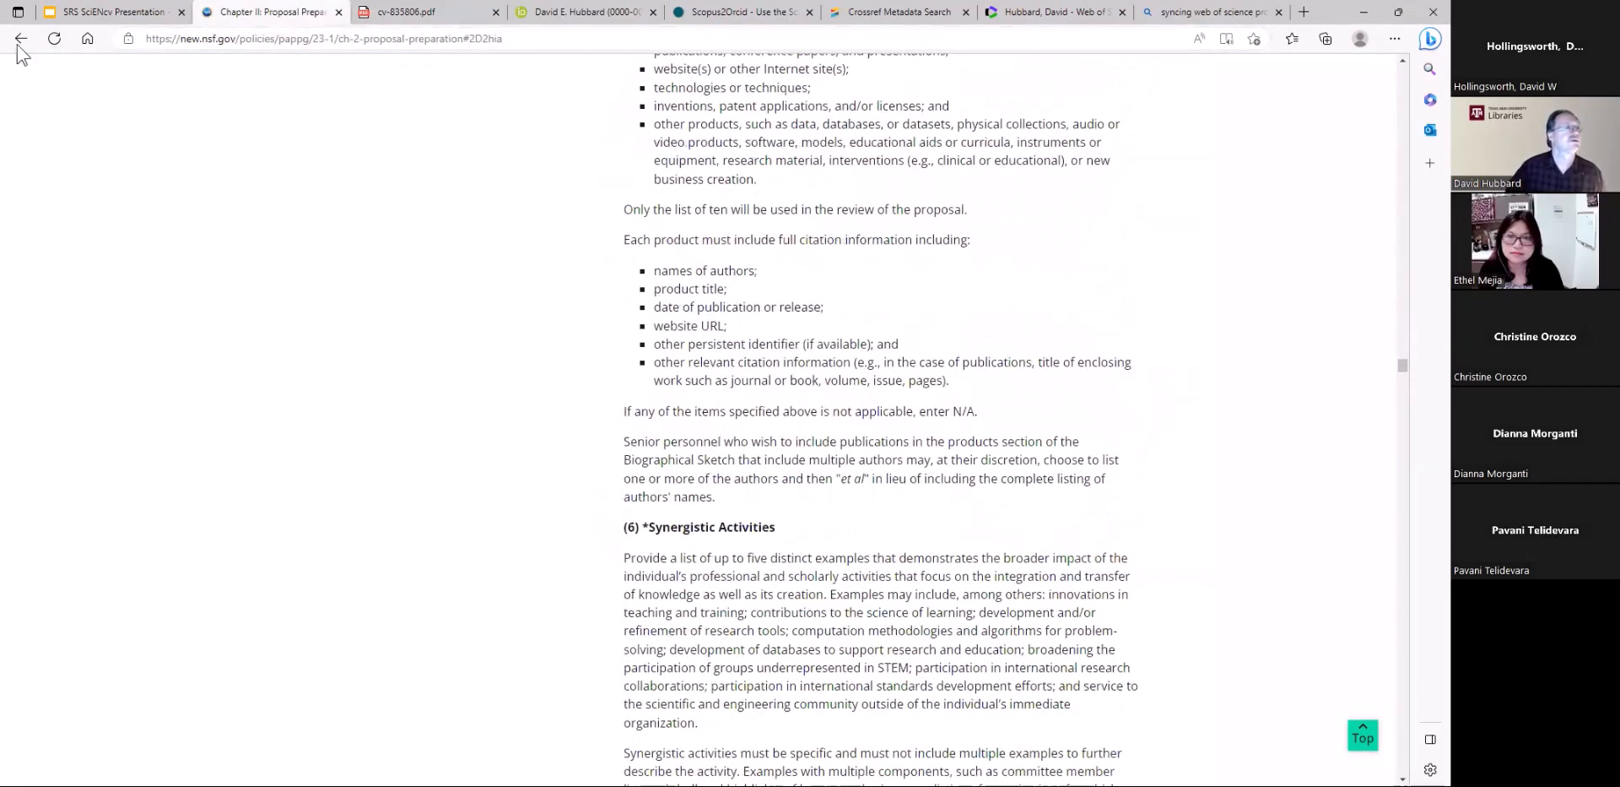
left_click(15, 42)
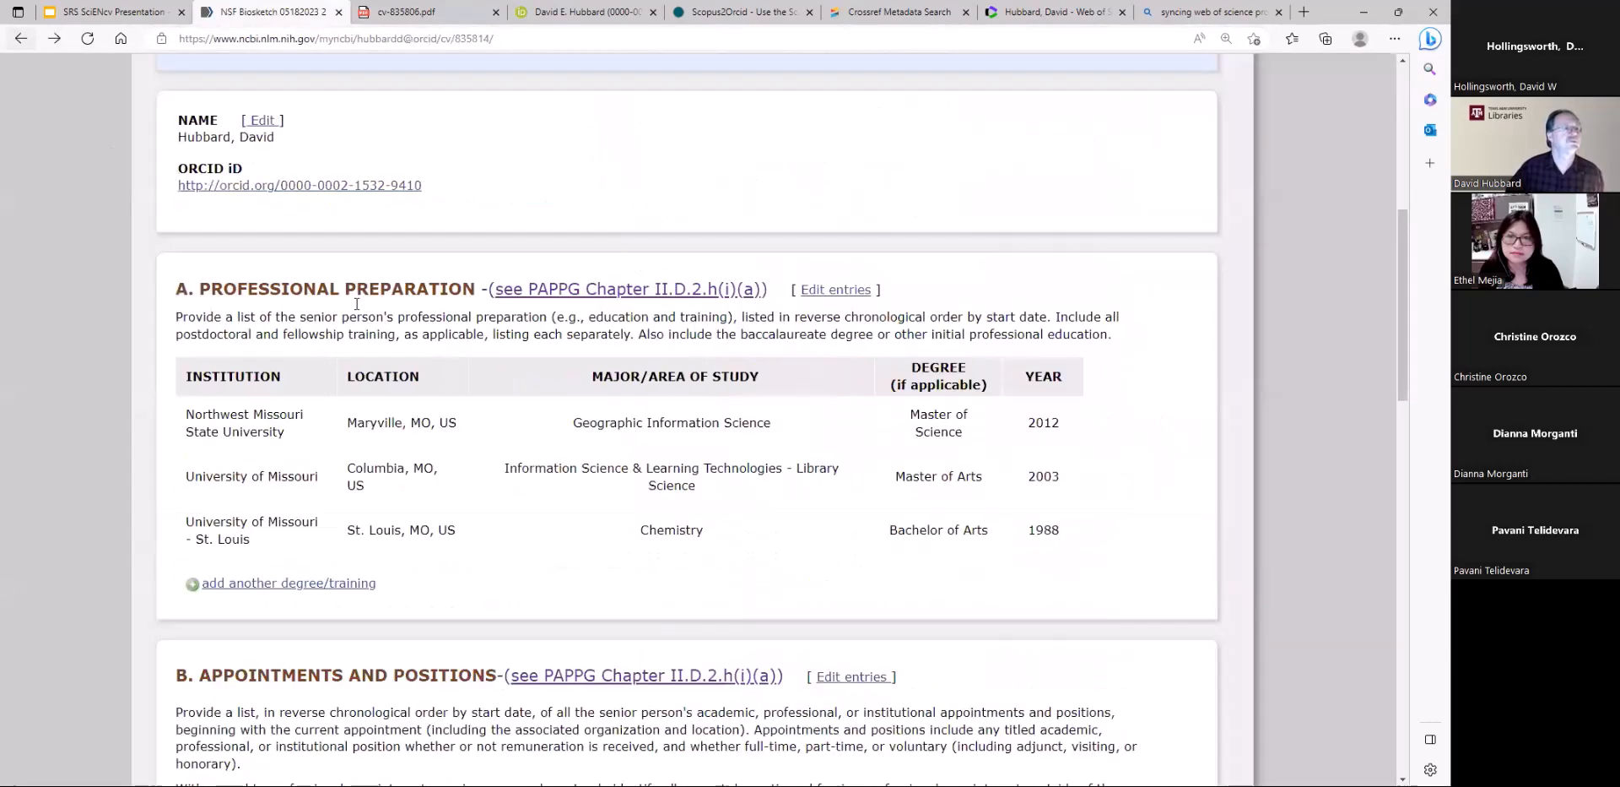
For products most closely related to the project, select the Atmospheric Science citation analysis and the Open Access Engineering Publishing study from My Bibliography
scroll(828, 530, "down", 4)
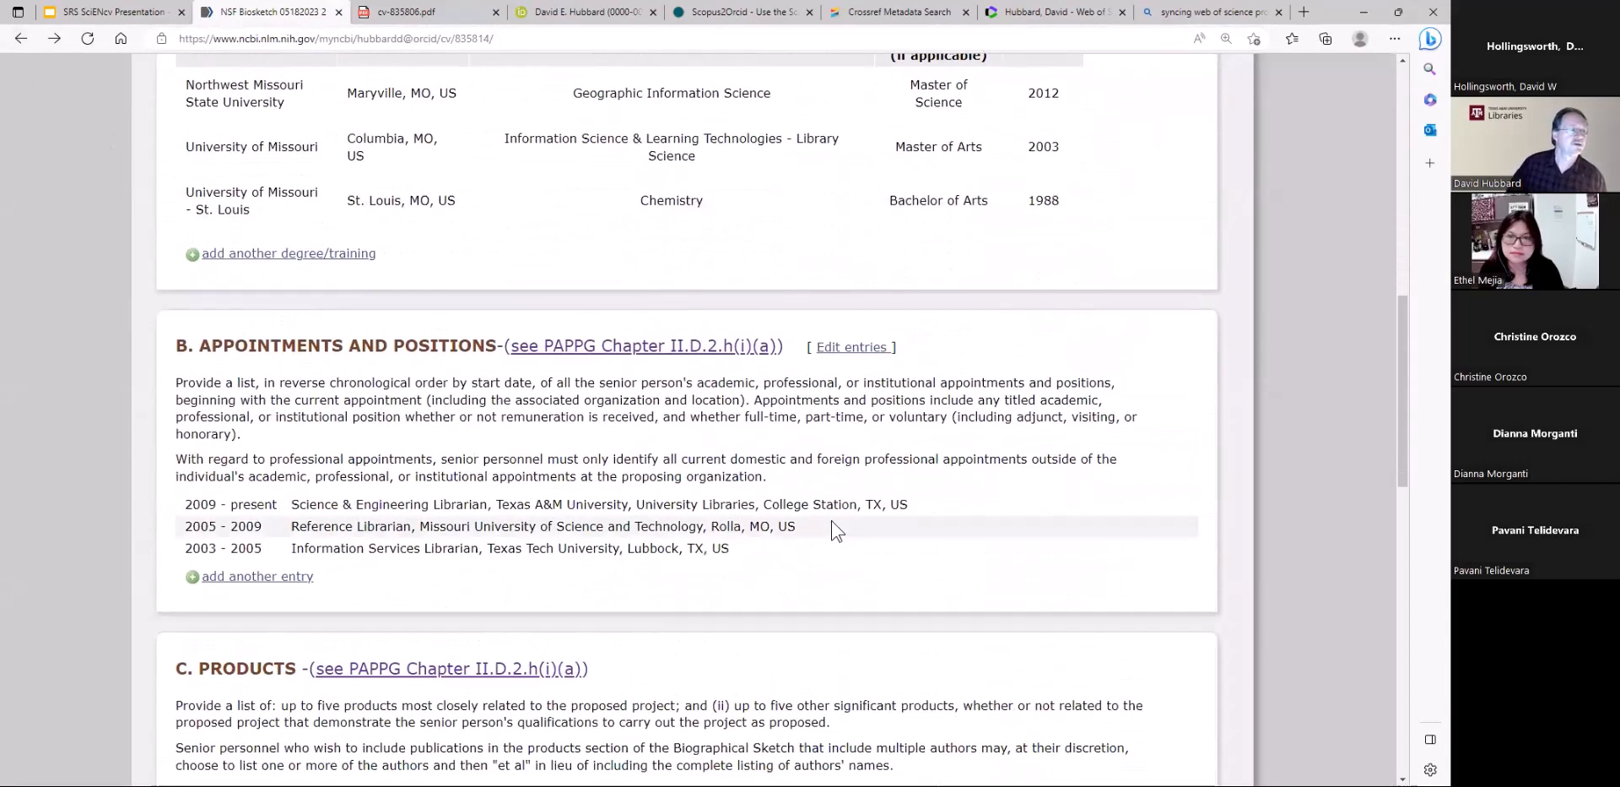
scroll(500, 460, "down", 4)
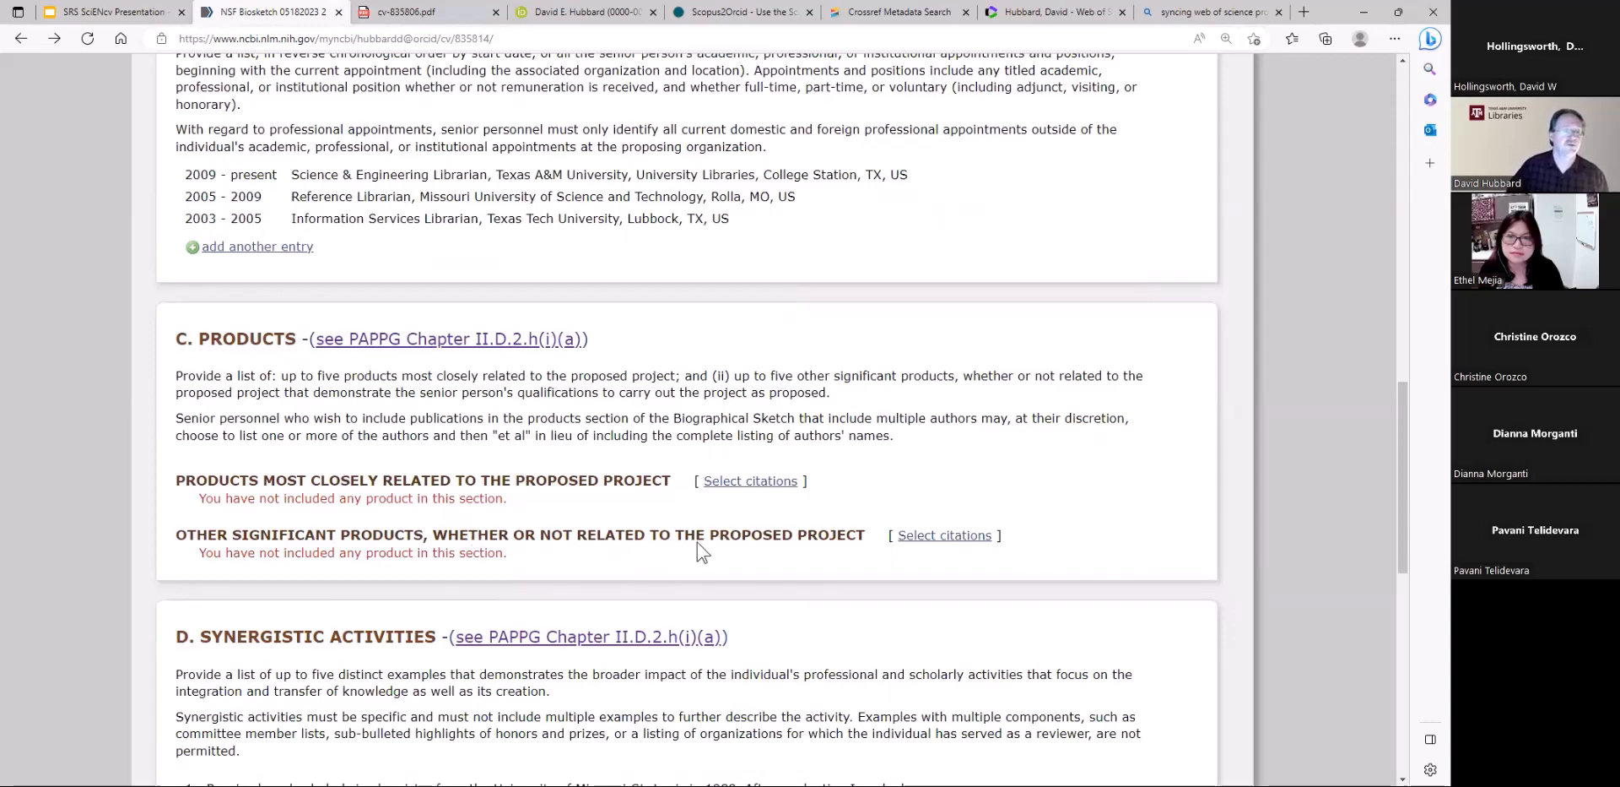
left_click(732, 485)
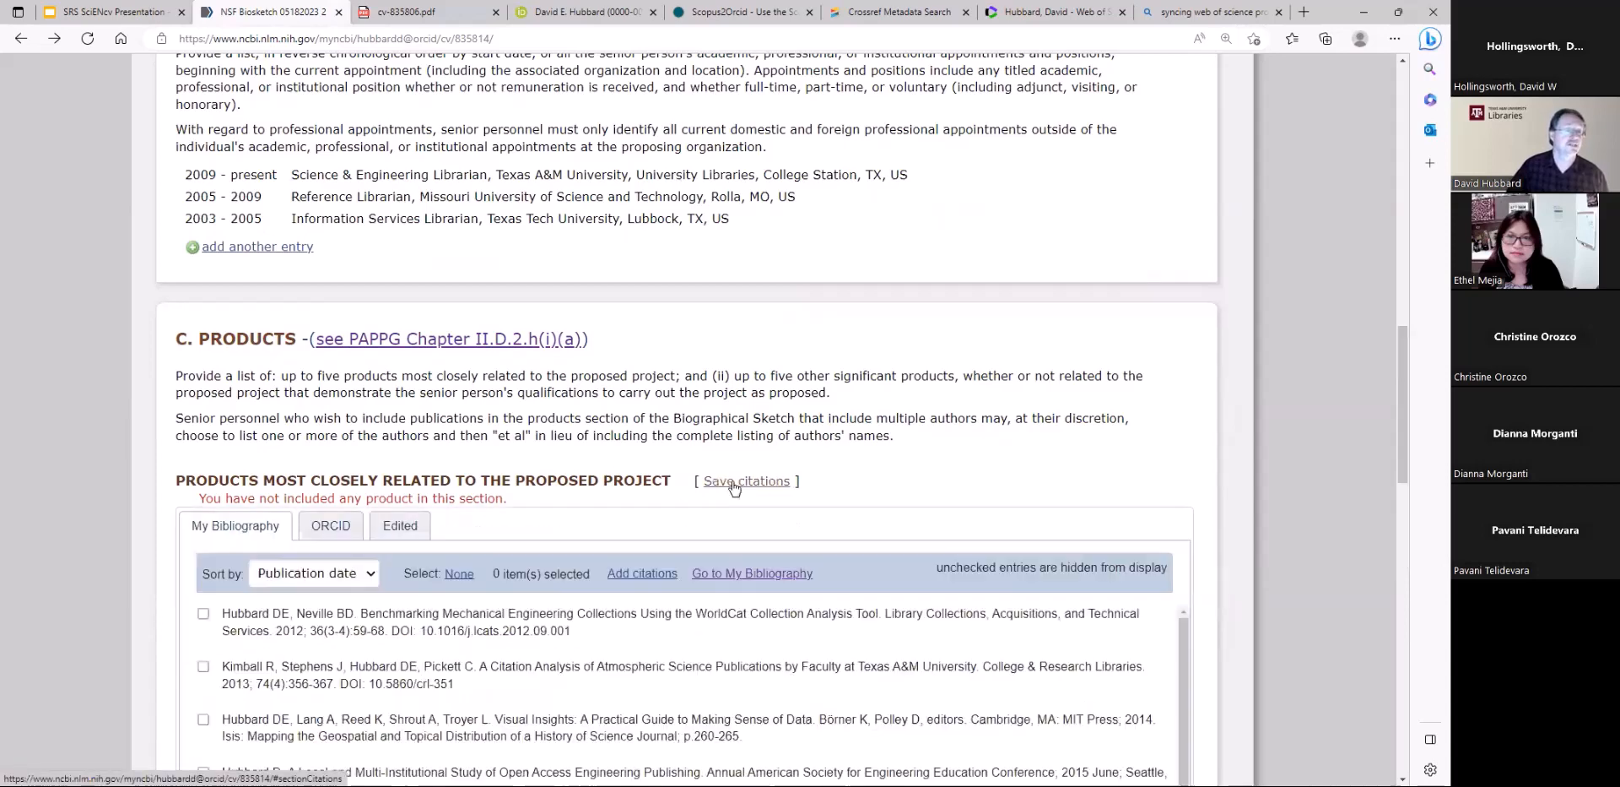
scroll(512, 609, "down", 3)
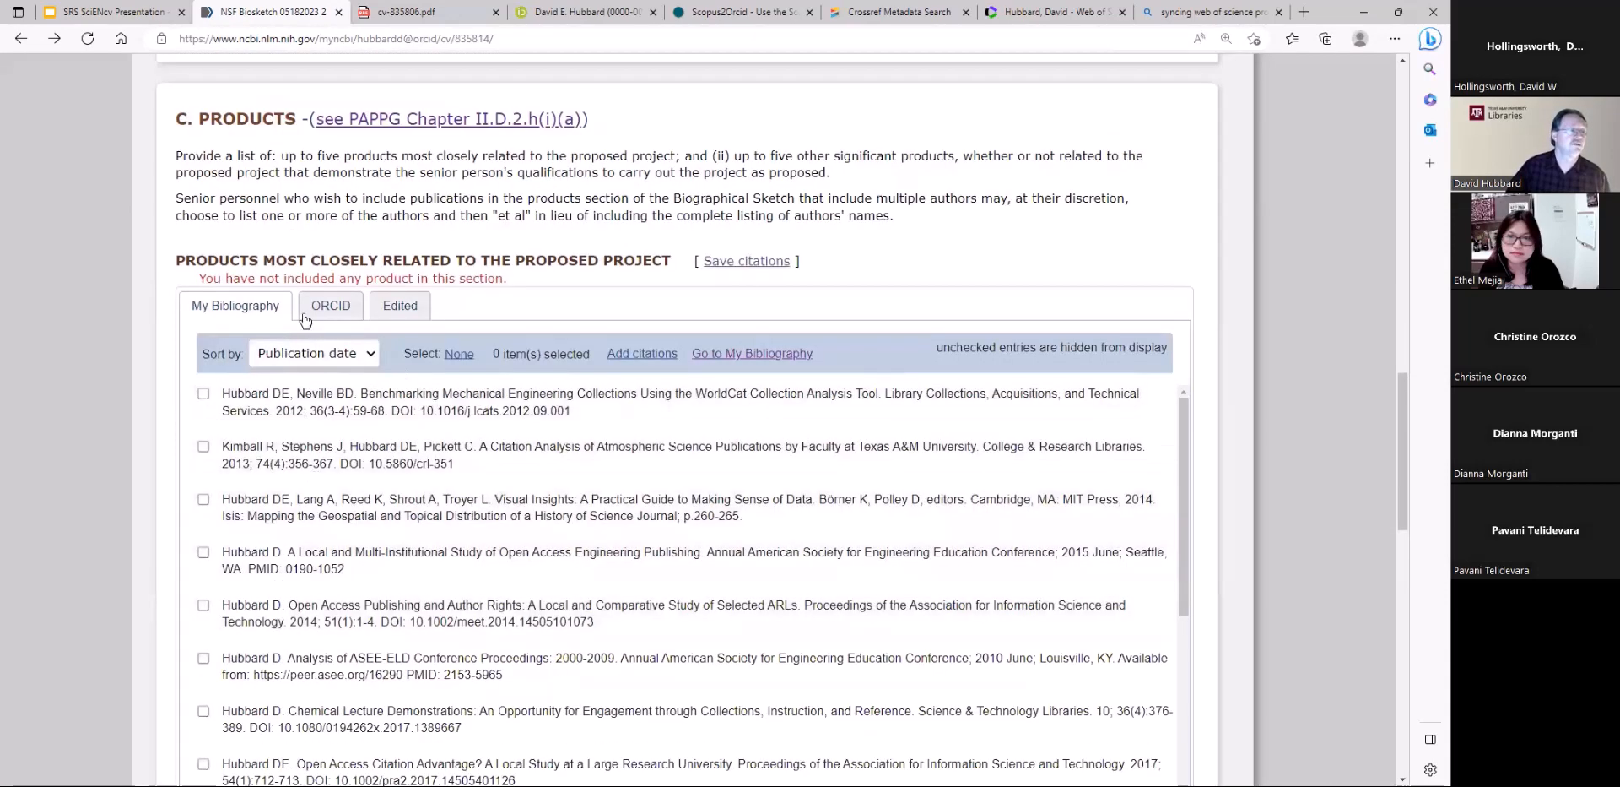
left_click(203, 445)
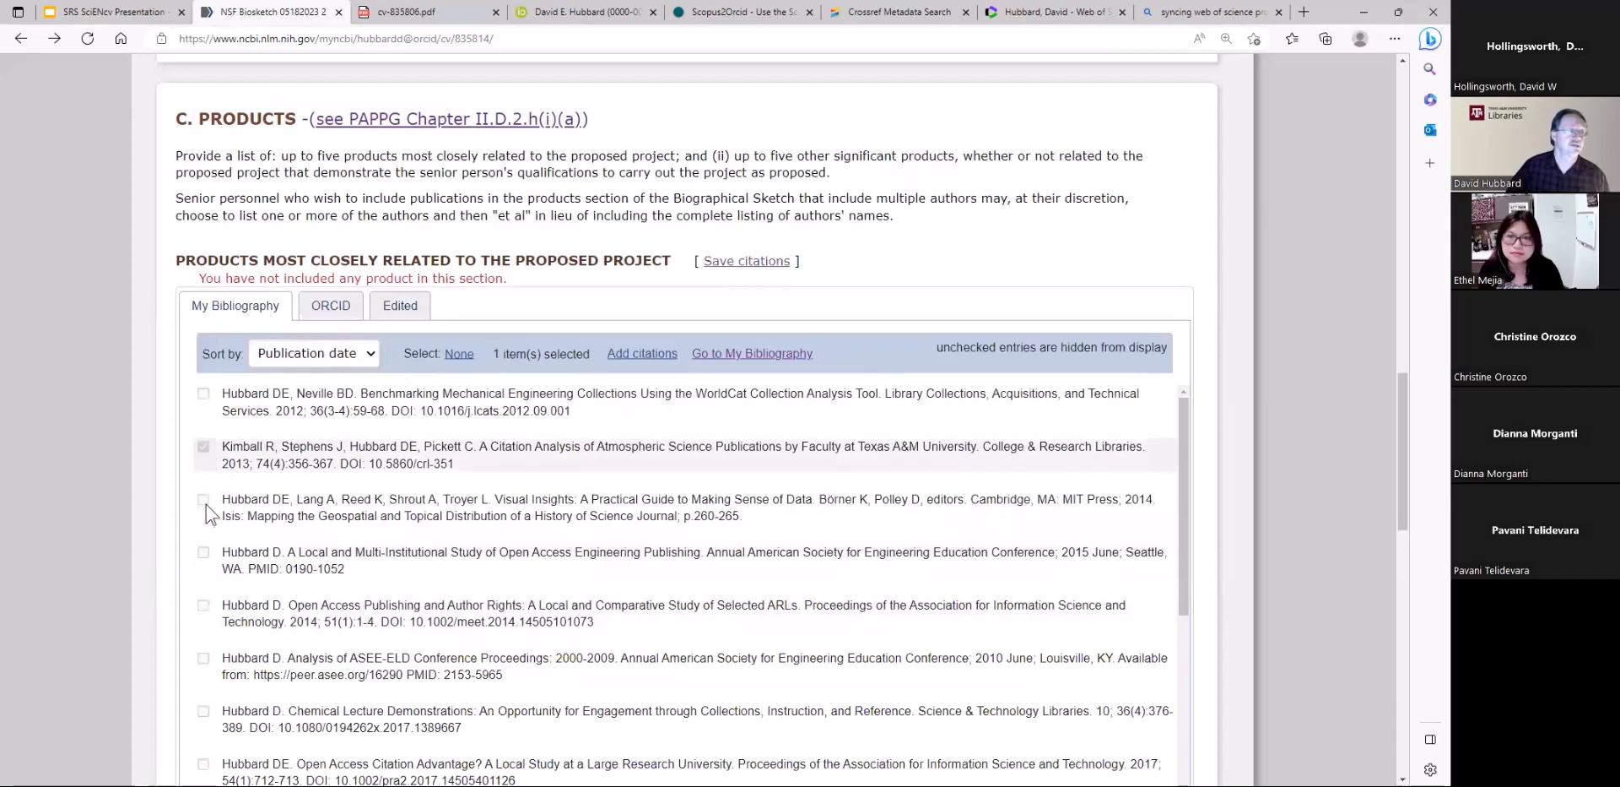
left_click(203, 552)
Add the solid-state pH sensor and departmental journal lists citations from ORCID to the closely related products and save the citations
left_click(330, 307)
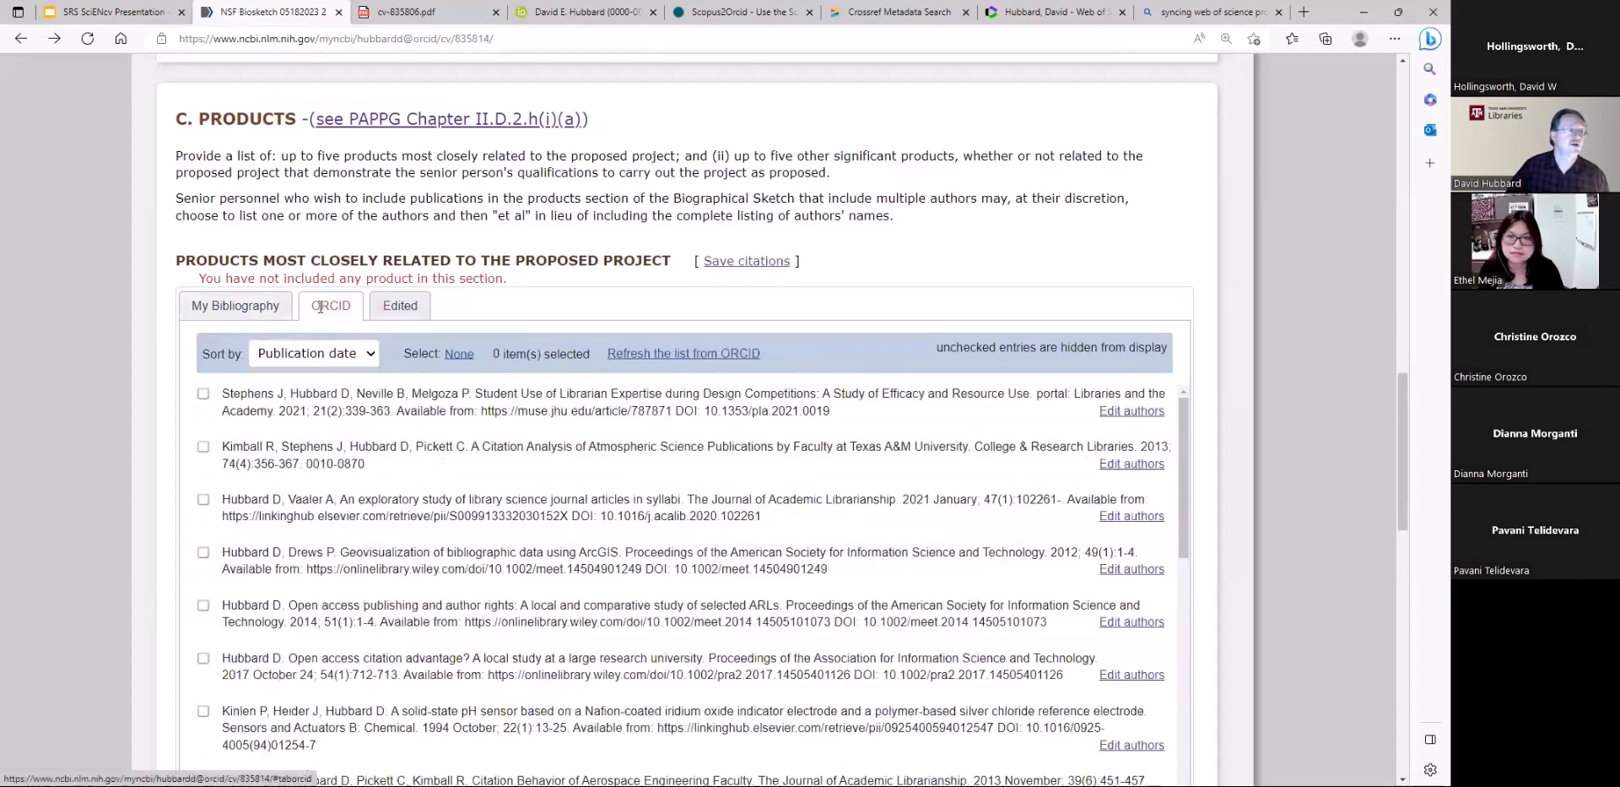
left_click(203, 711)
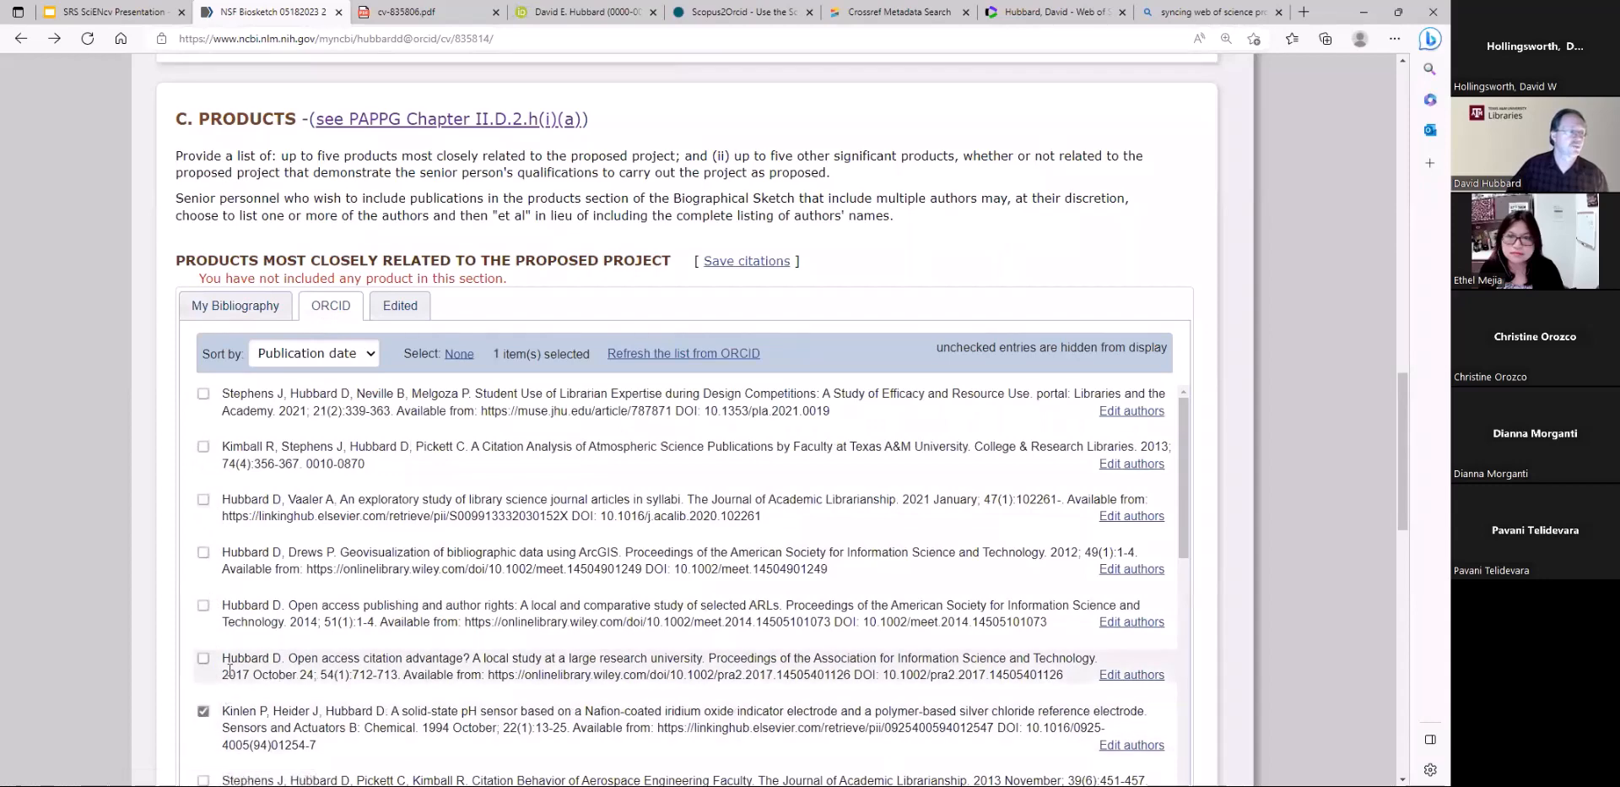
scroll(211, 685, "down", 2)
scroll(212, 681, "down", 2)
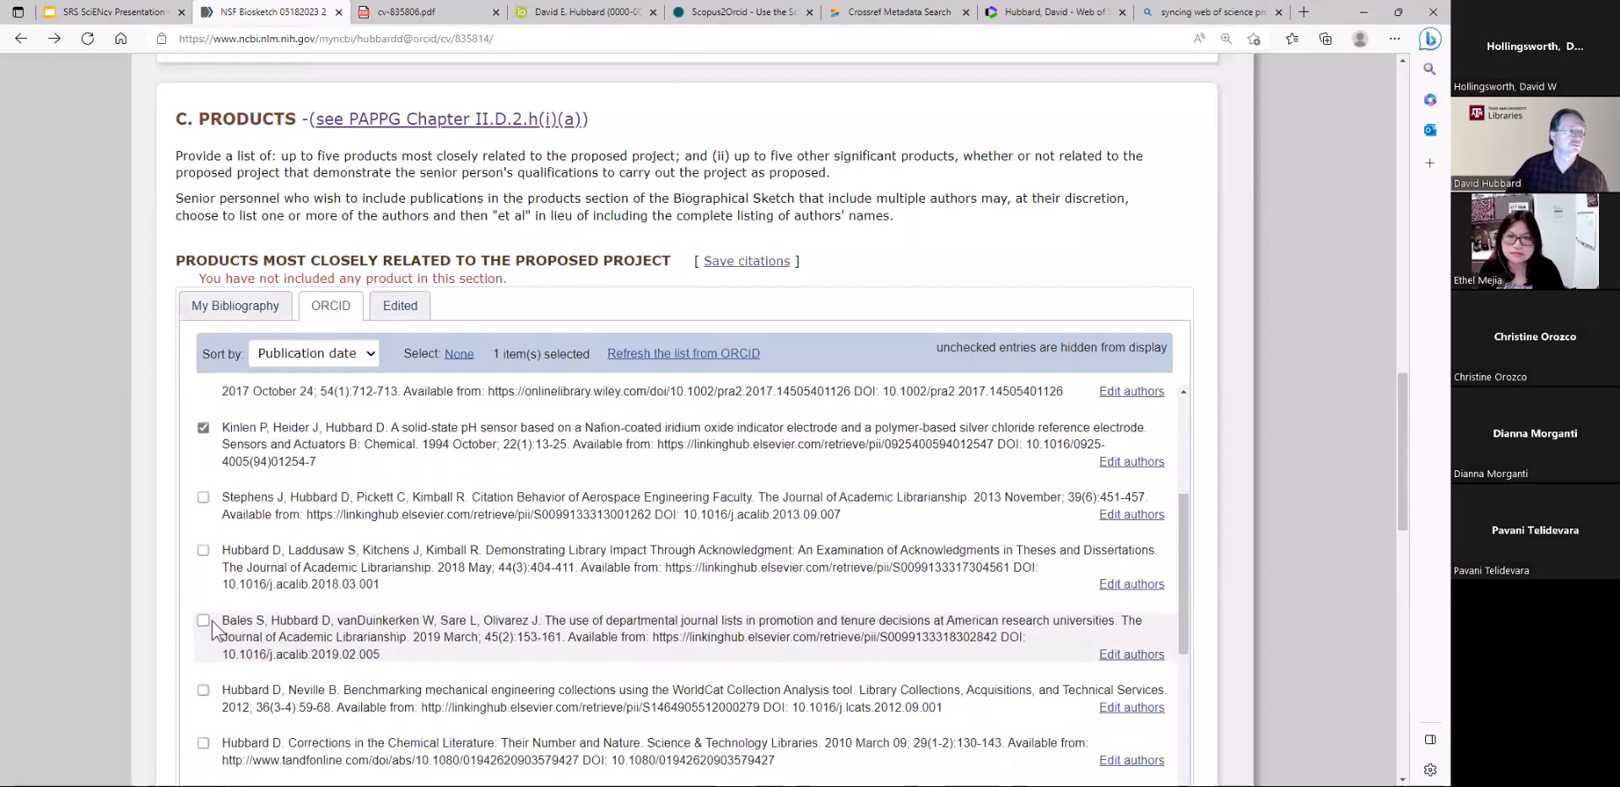
left_click(203, 621)
scroll(498, 456, "up", 1)
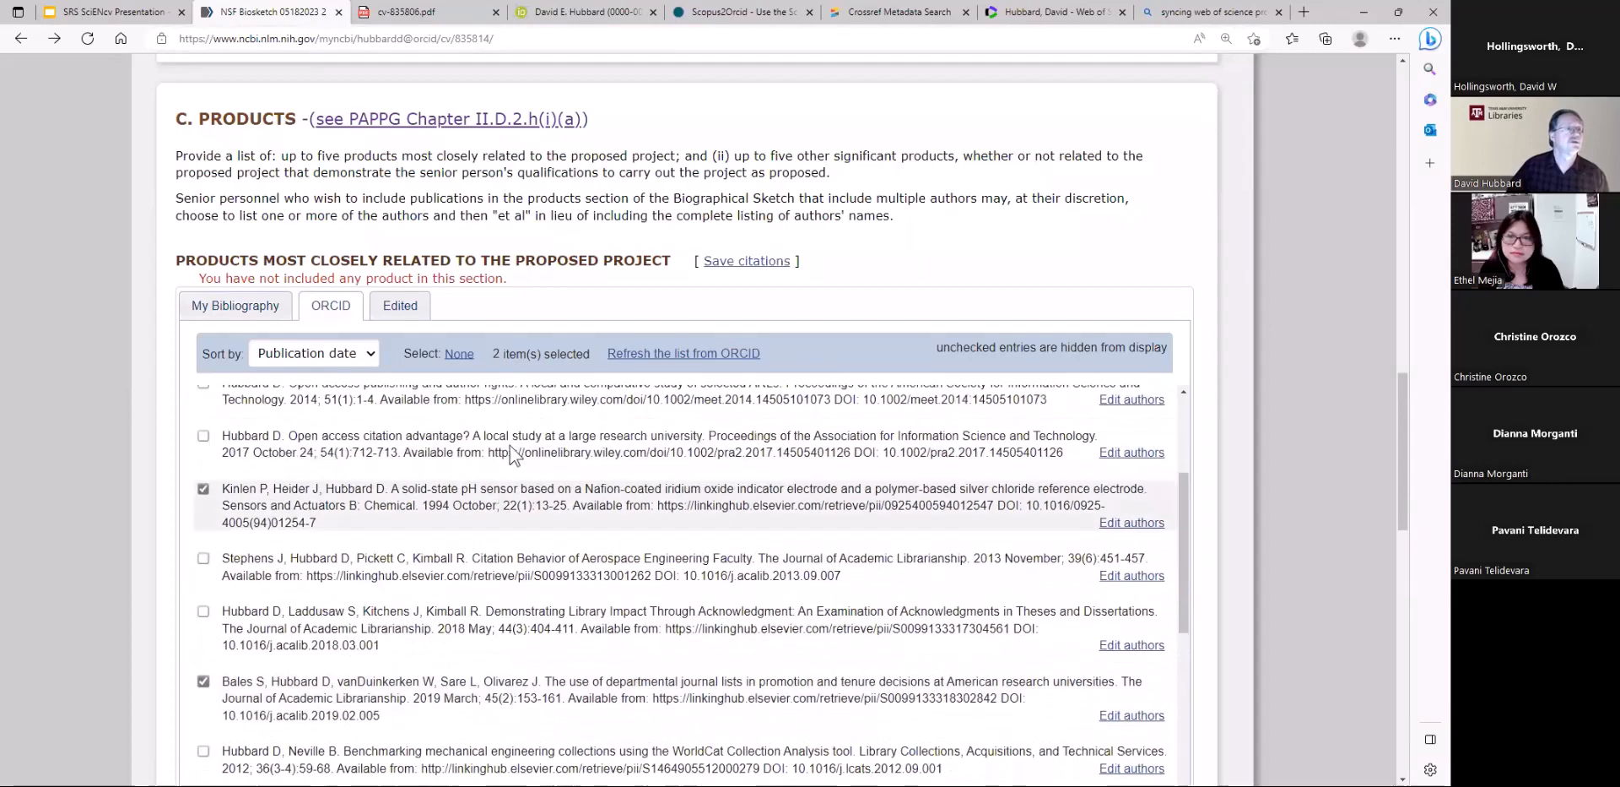
left_click(741, 263)
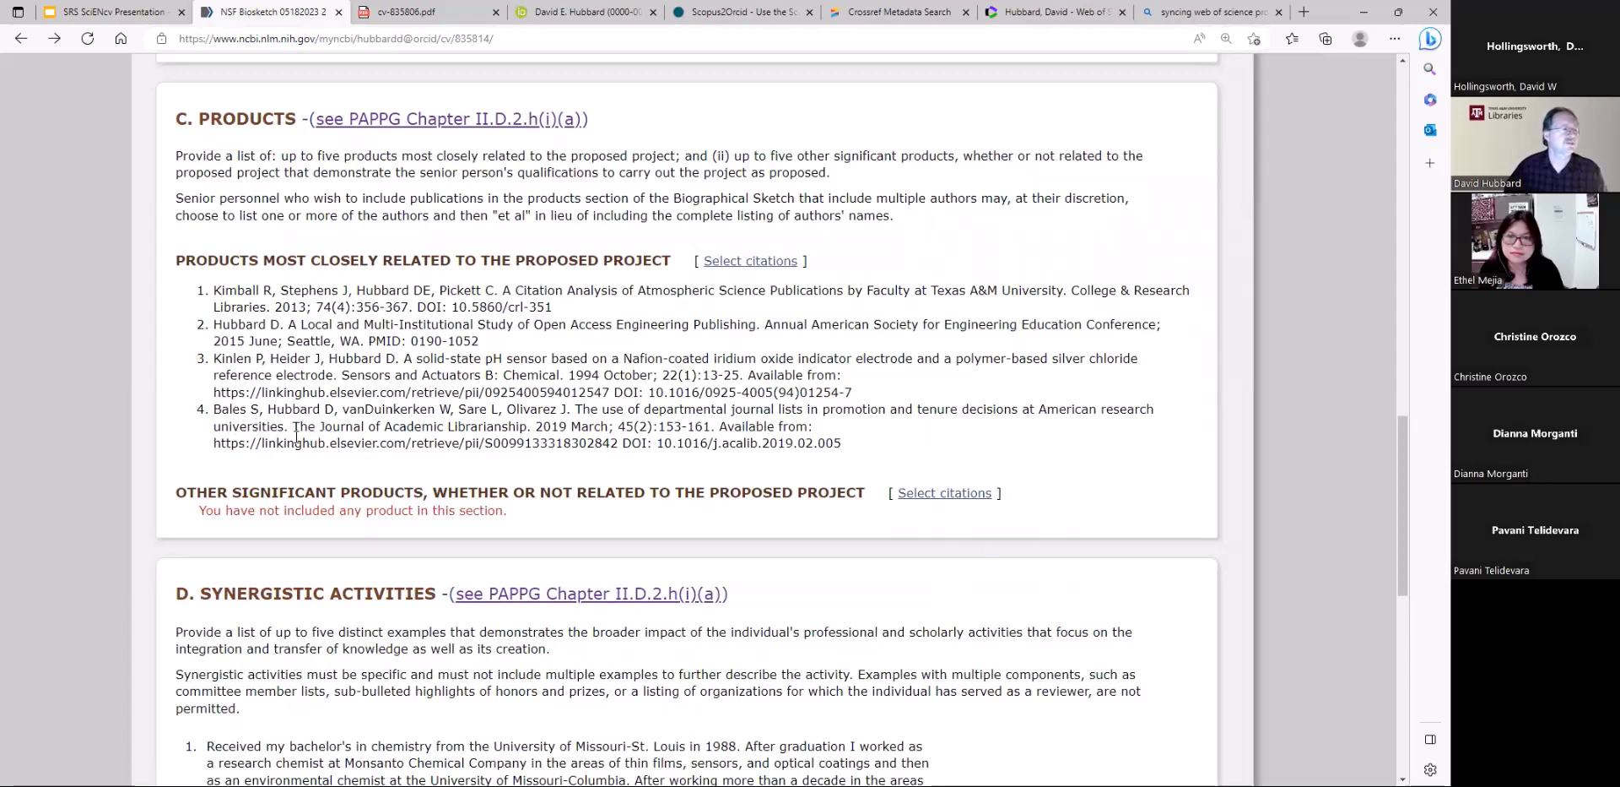
Reorder the closely related products, placing the departmental journal lists article first and the Open Access Engineering Publishing study second
left_click_drag(310, 435, 297, 296)
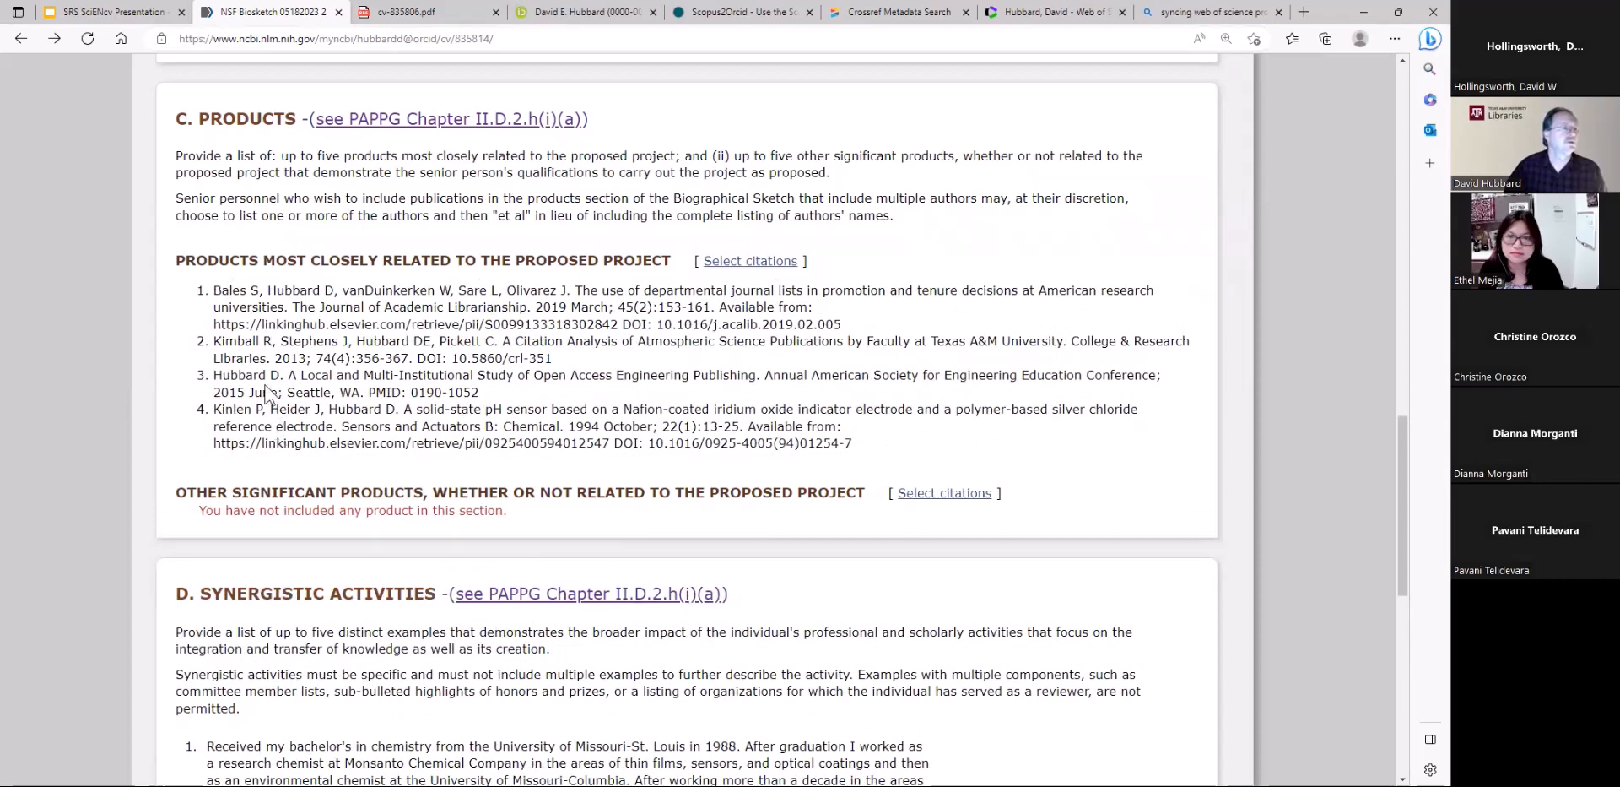
left_click_drag(267, 393, 267, 359)
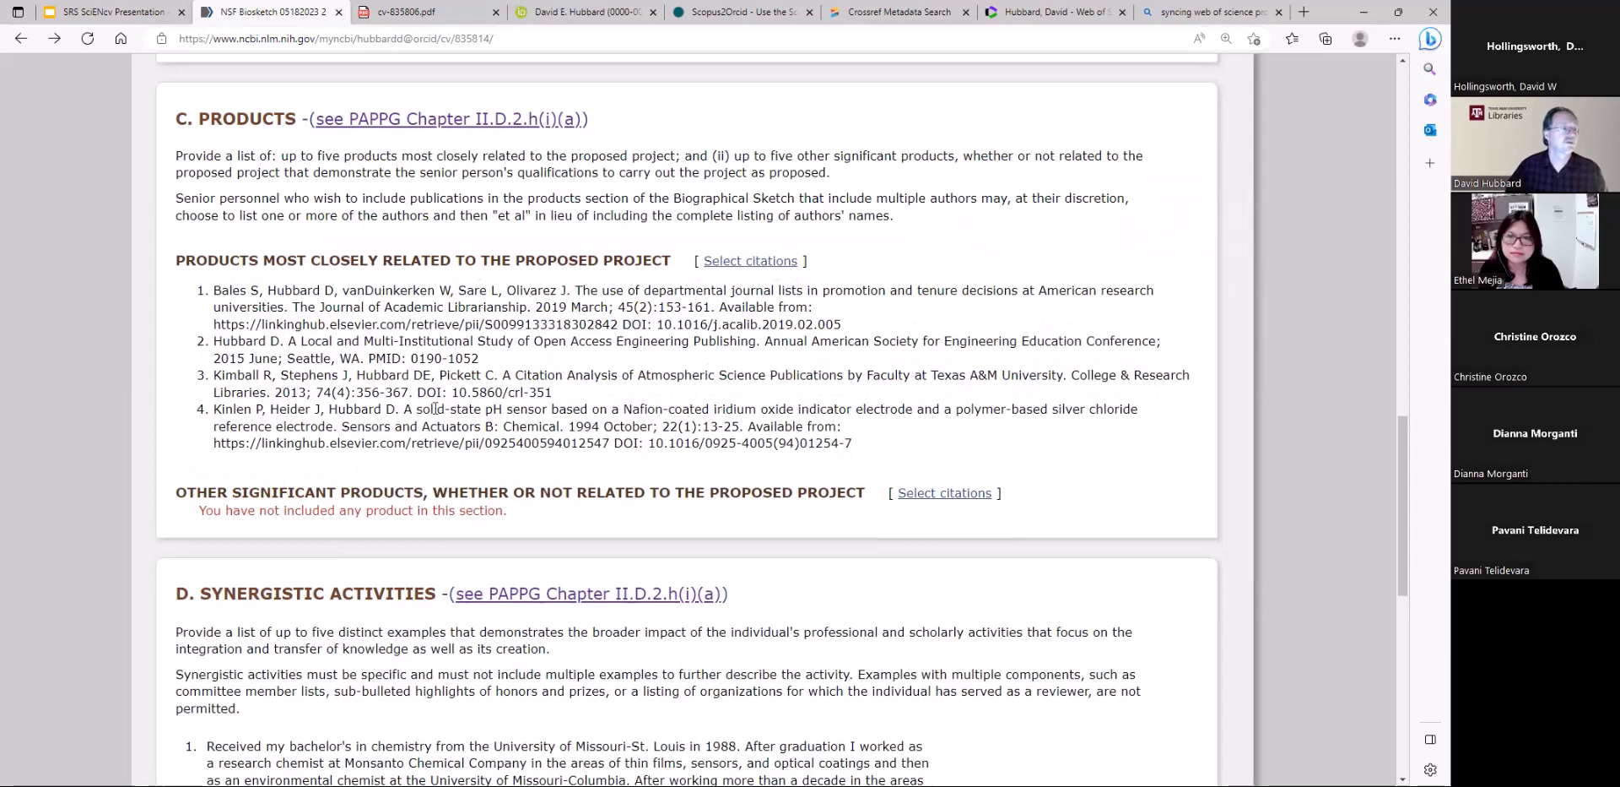
Add the Demonstrating Library Impact Through Acknowledgment and Chemical Lecture Demonstrations citations from ORCID to the other significant products and save them
left_click(927, 498)
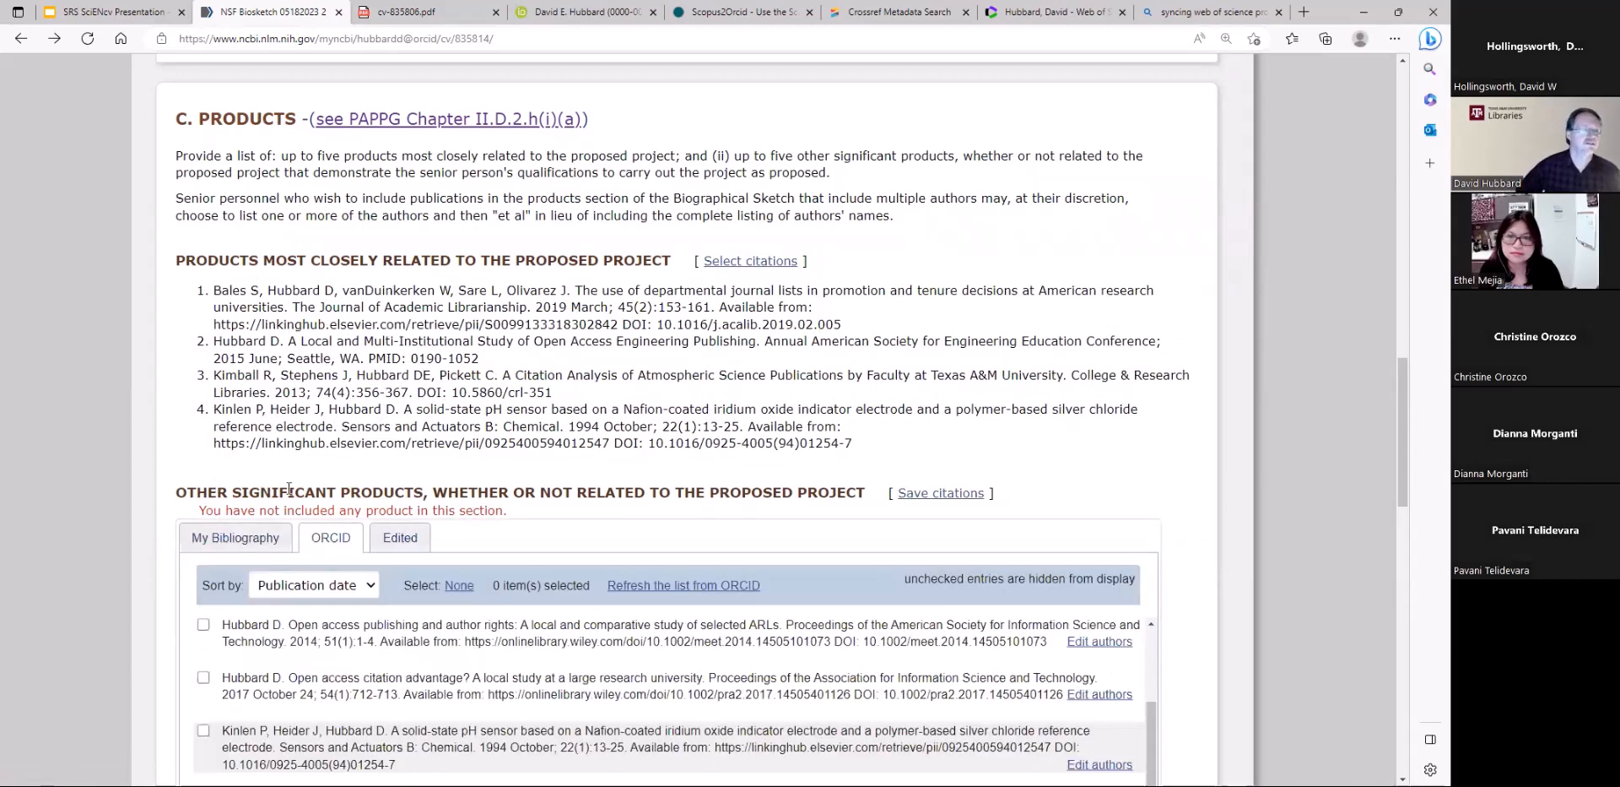
scroll(484, 625, "down", 3)
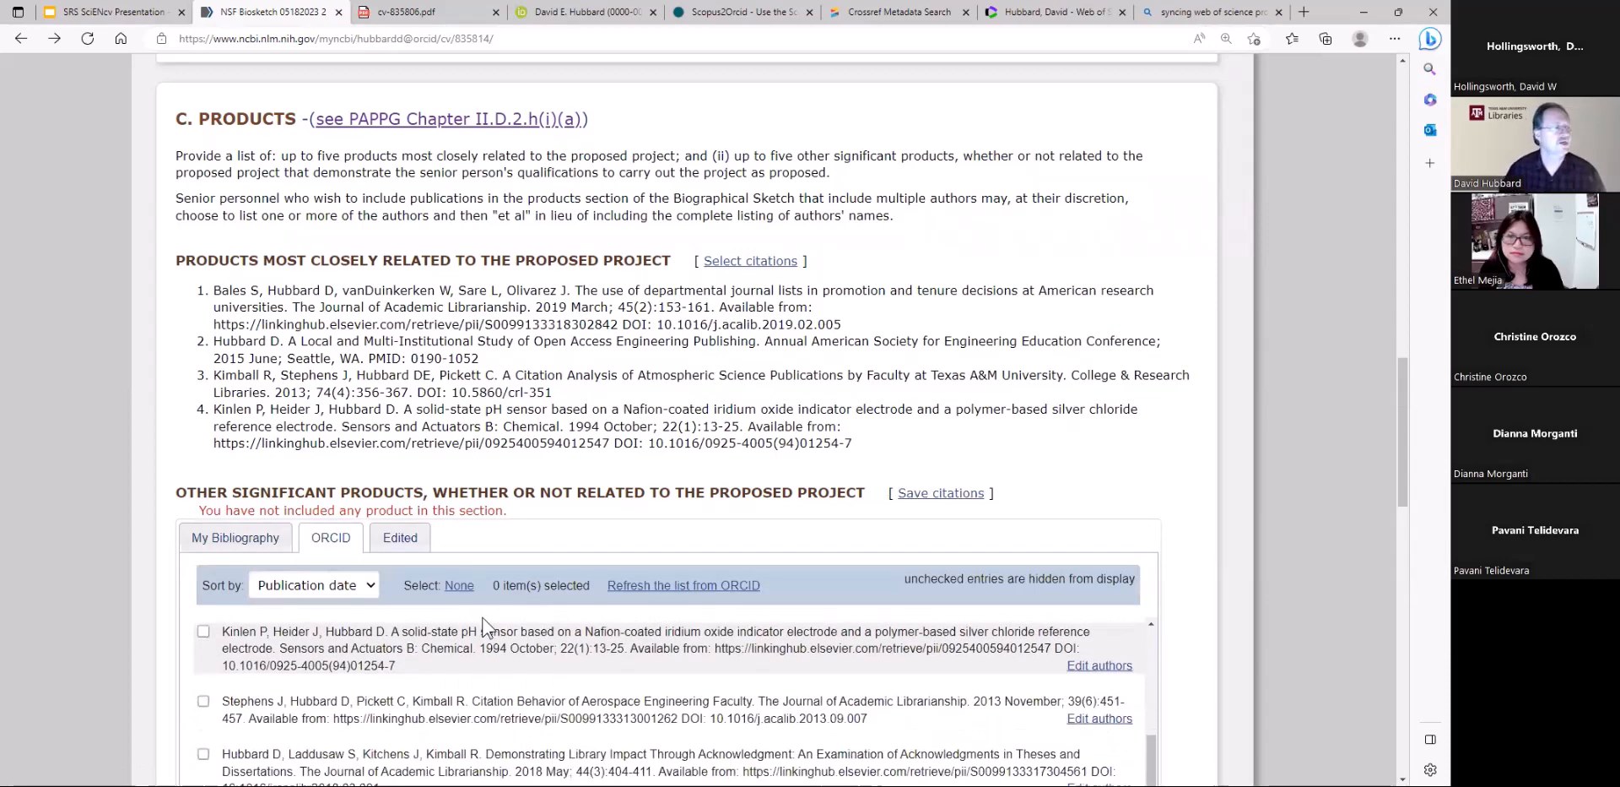
left_click(204, 711)
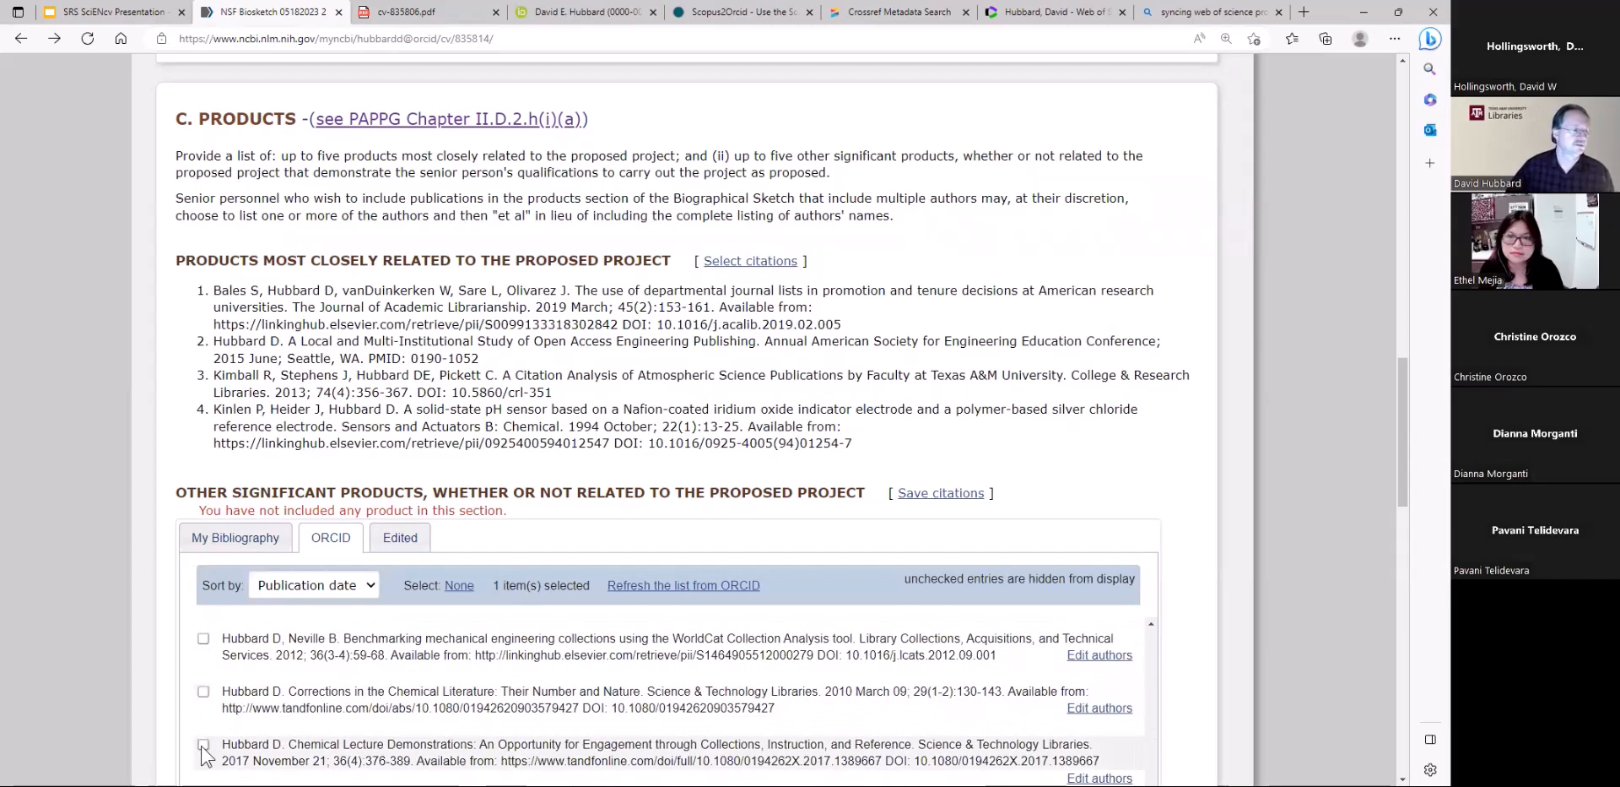
left_click(203, 745)
left_click(941, 494)
Replace the text of the first synergistic activity with "Deleted" and save the entry
scroll(592, 559, "down", 1)
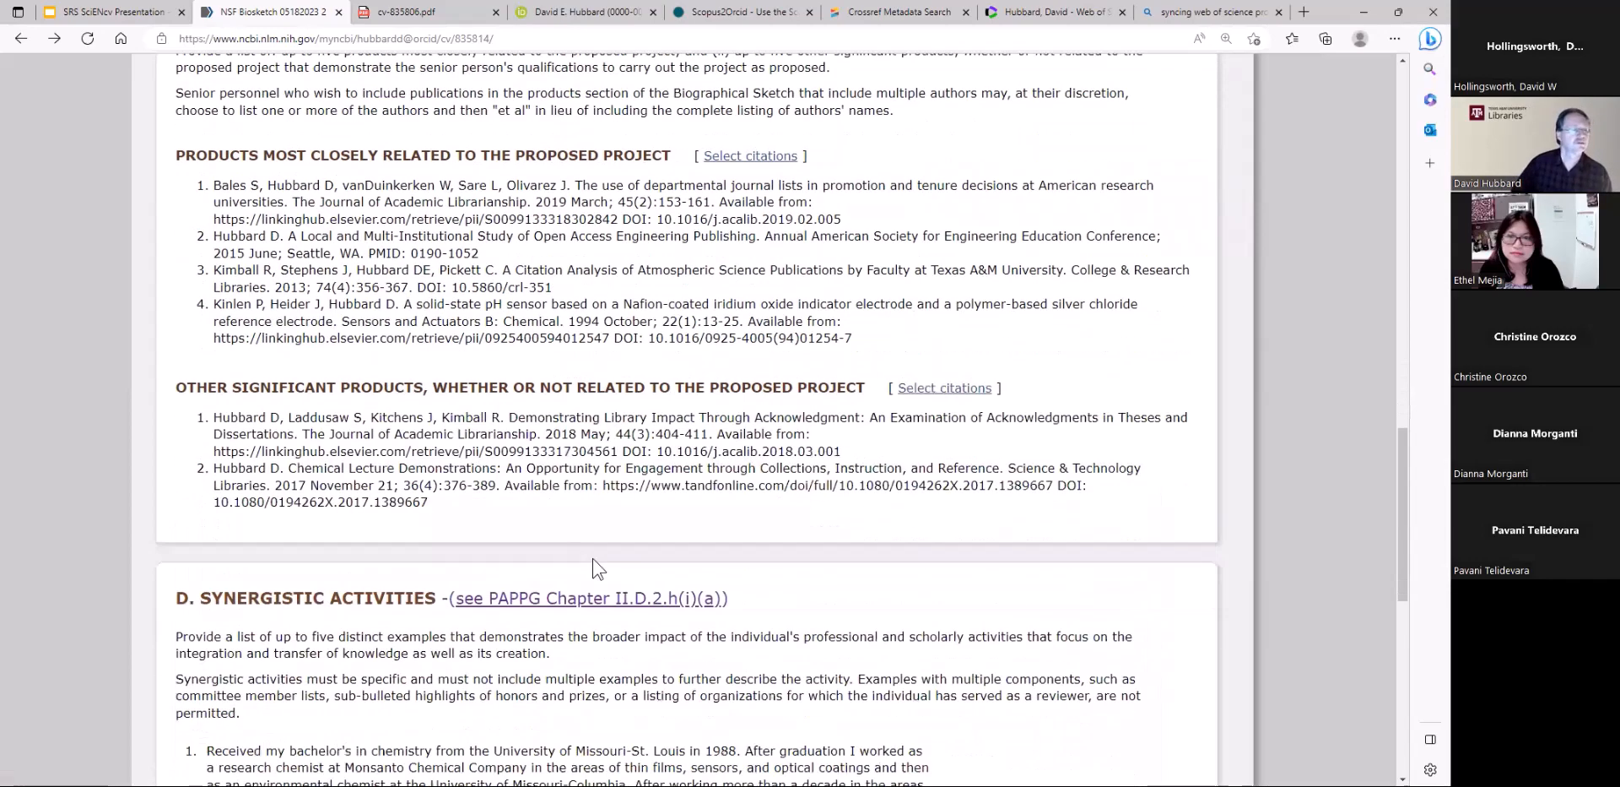
scroll(593, 559, "down", 4)
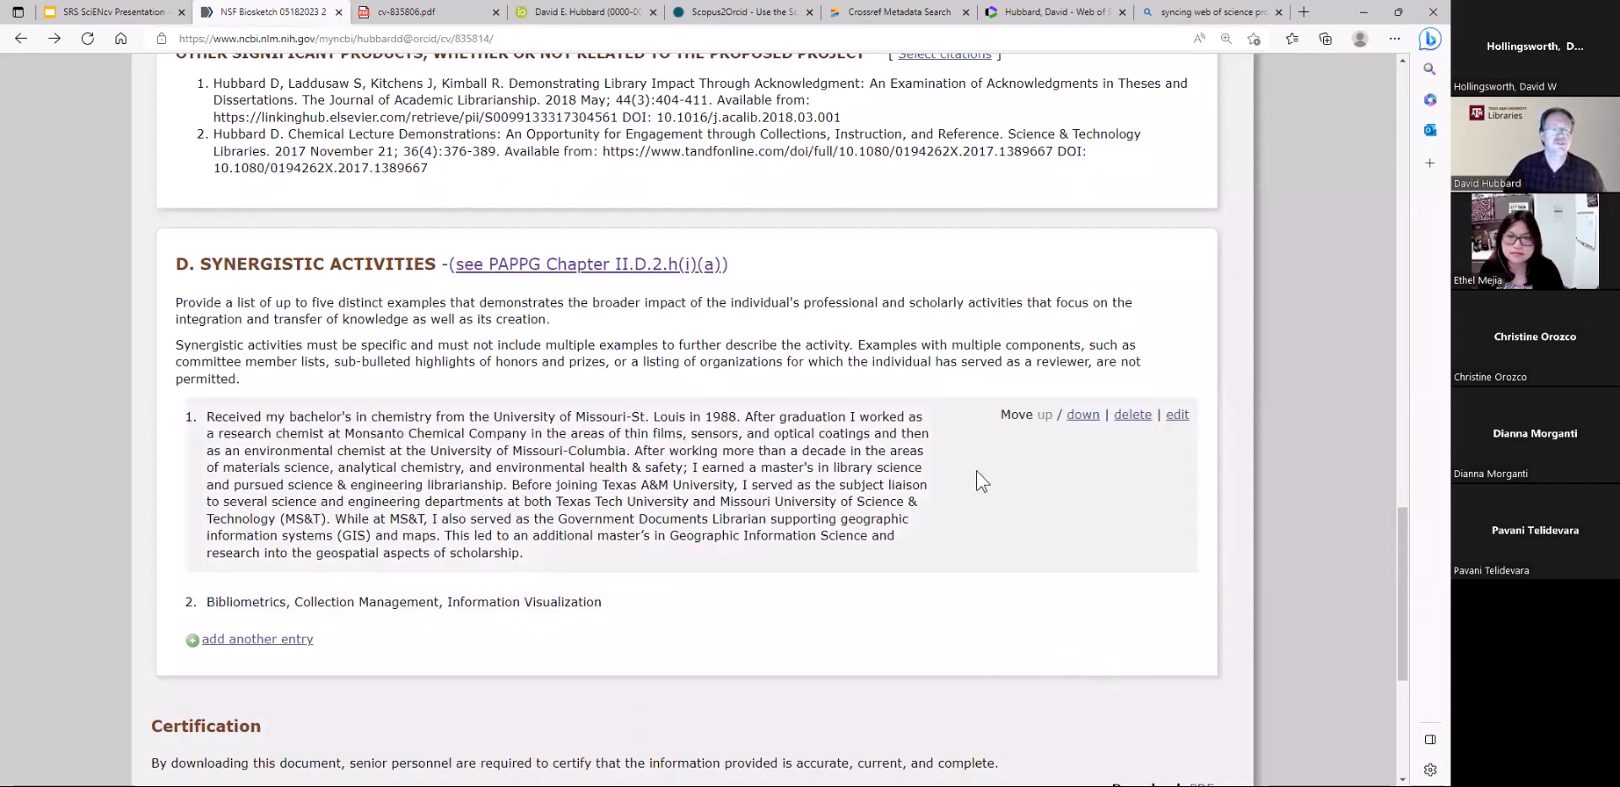
left_click(1176, 414)
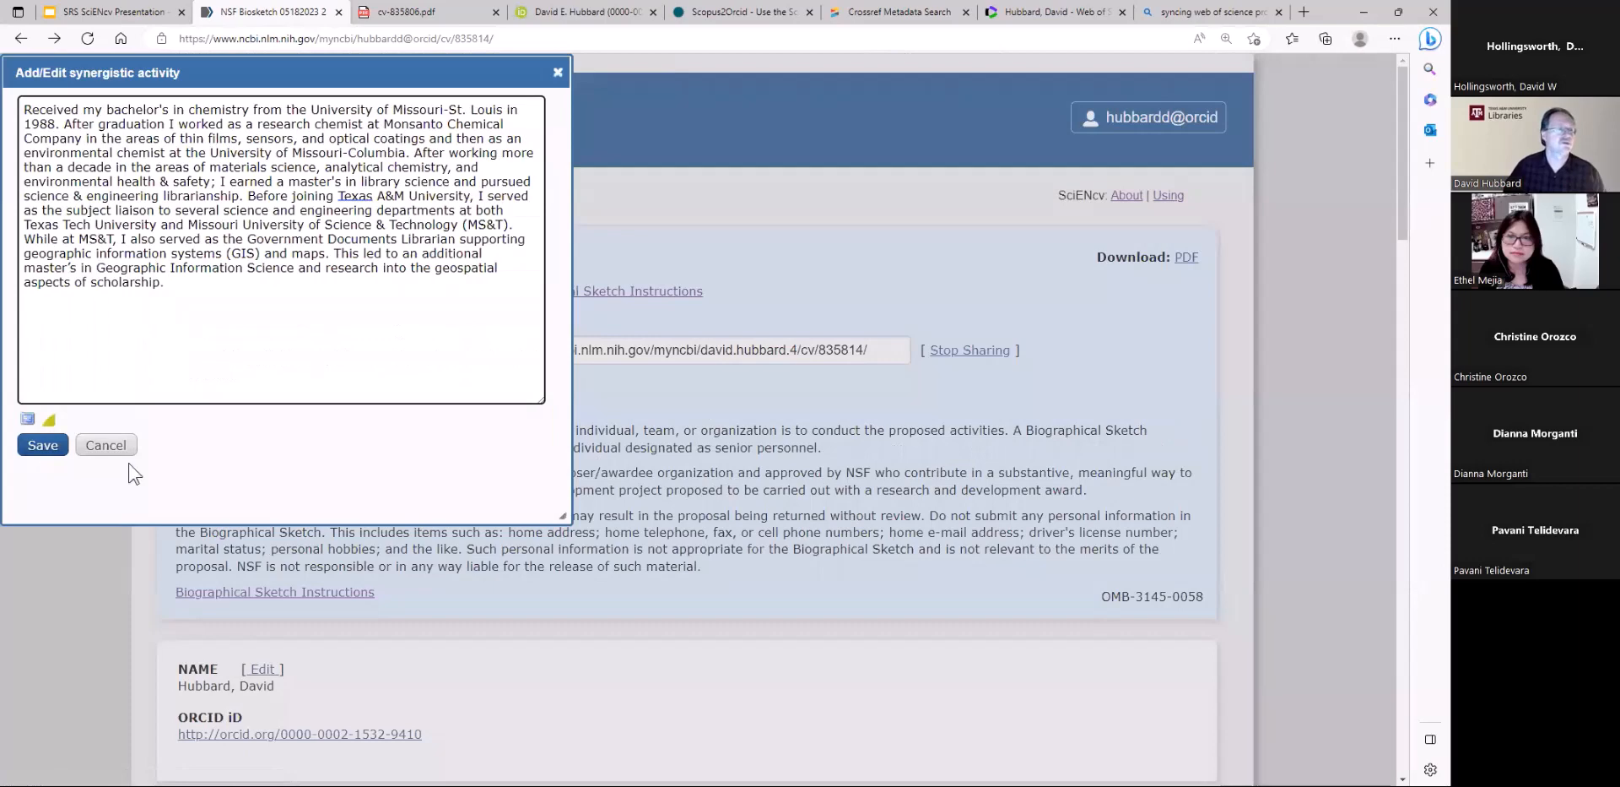
left_click_drag(214, 309, 7, 108)
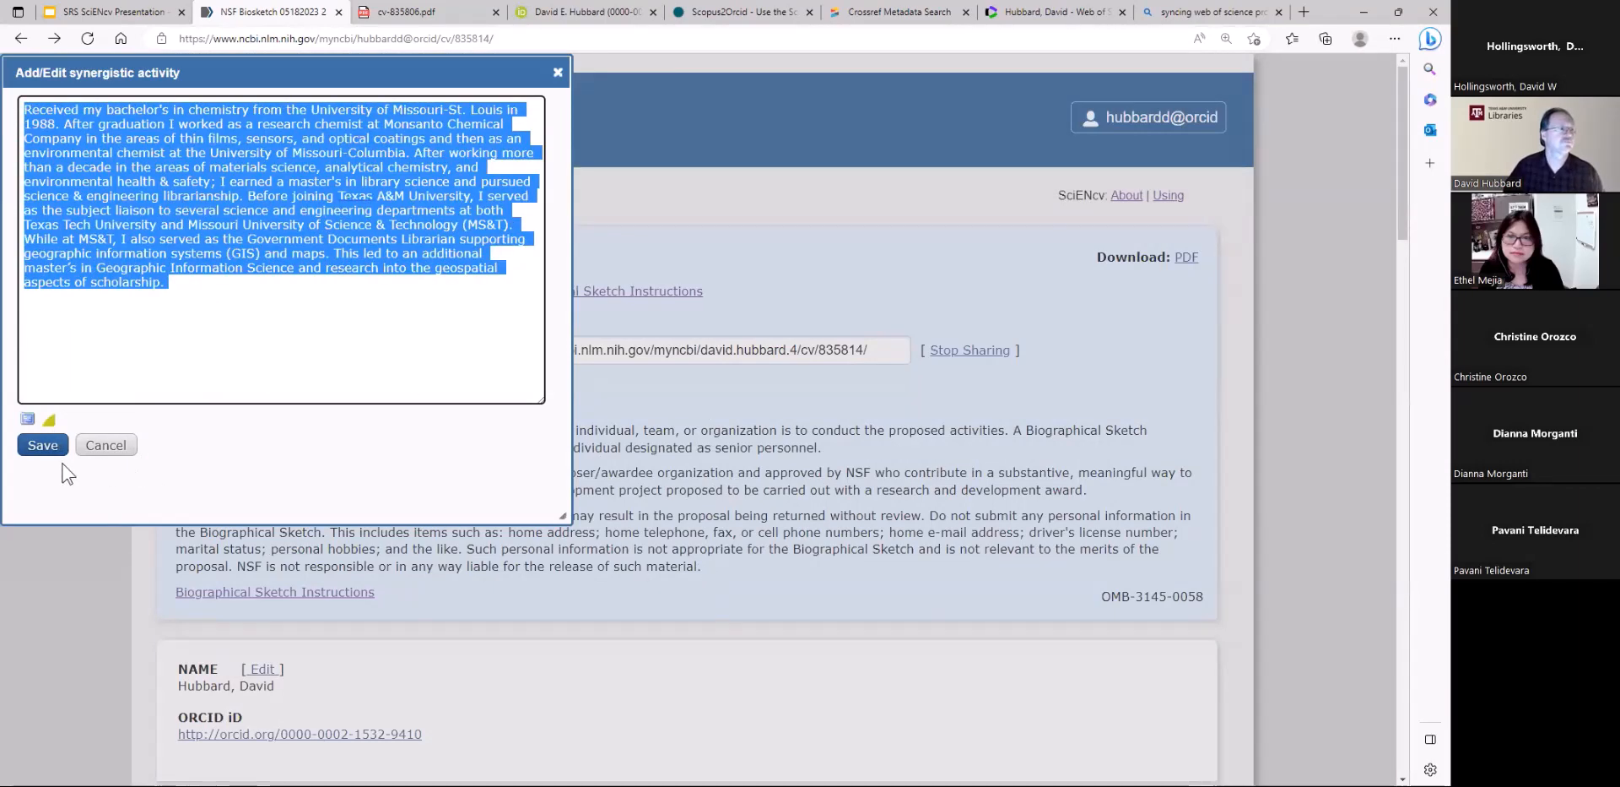
type("Deletre")
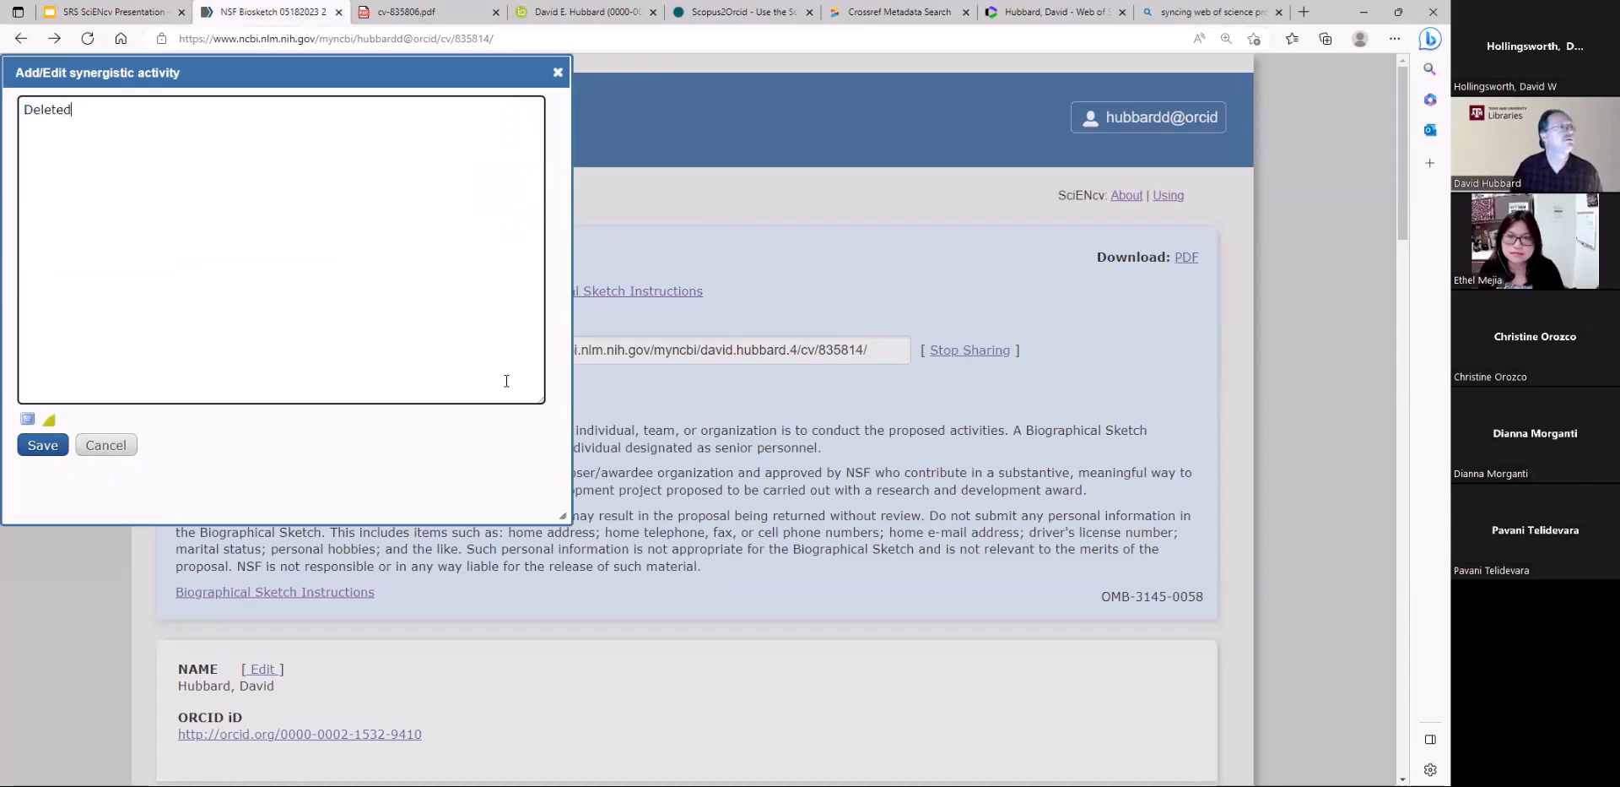
left_click(39, 448)
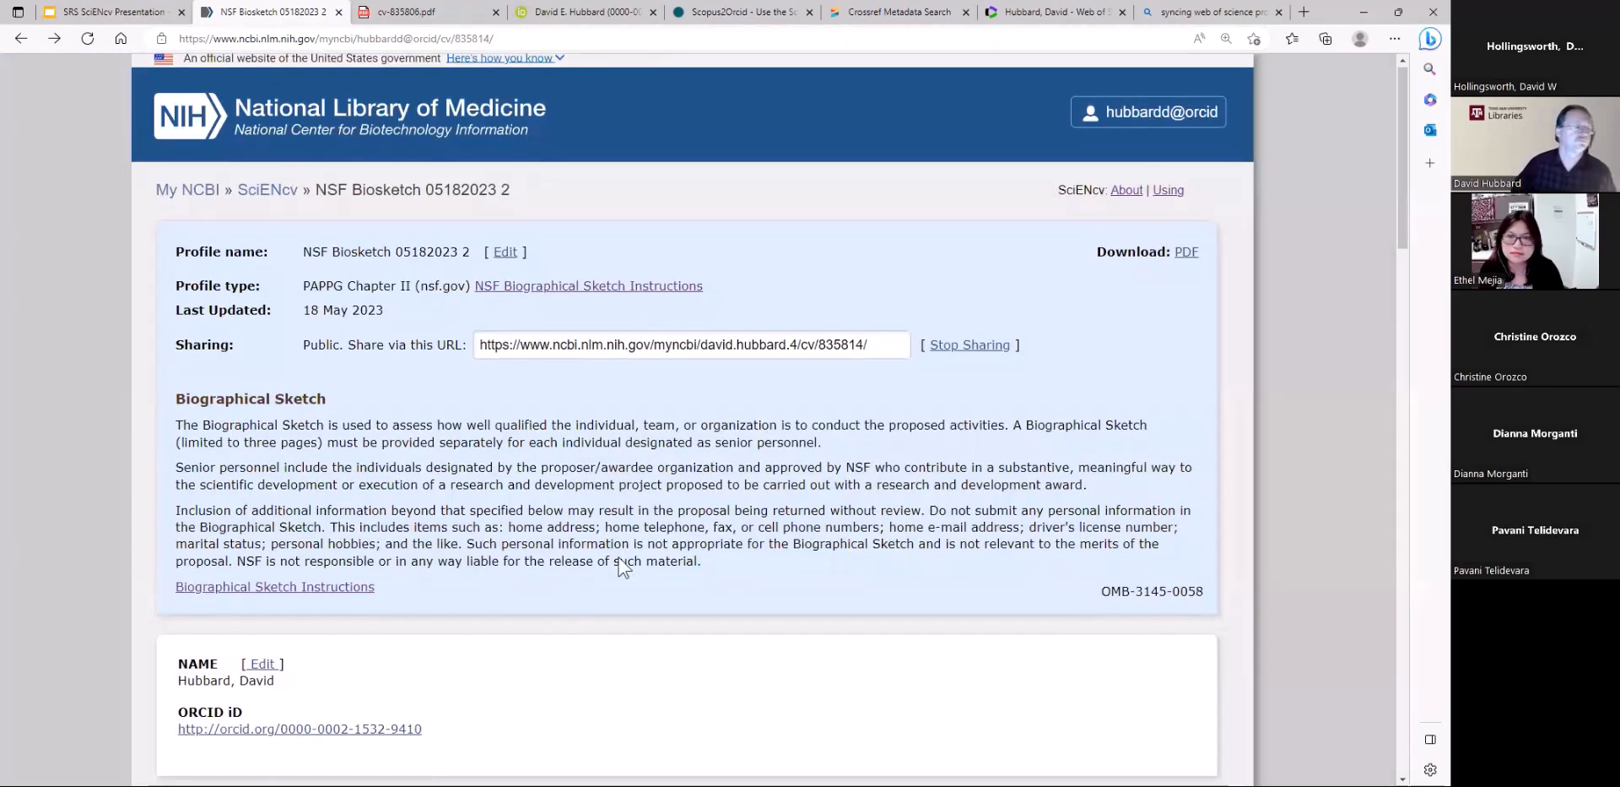
Download the NSF biographical sketch as a PDF, agreeing to the certification statement
scroll(622, 567, "down", 15)
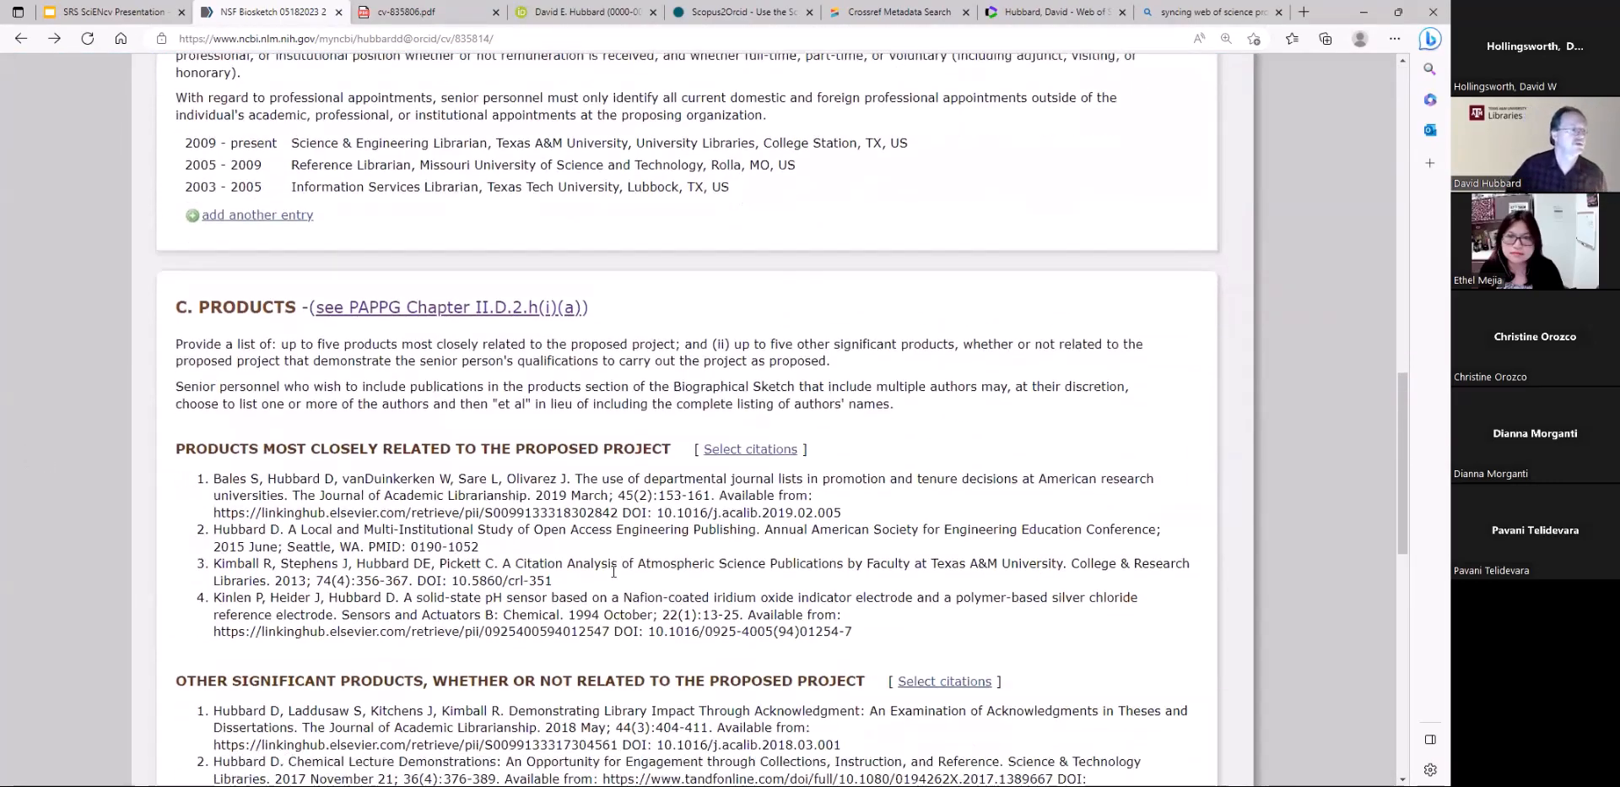
scroll(614, 571, "down", 9)
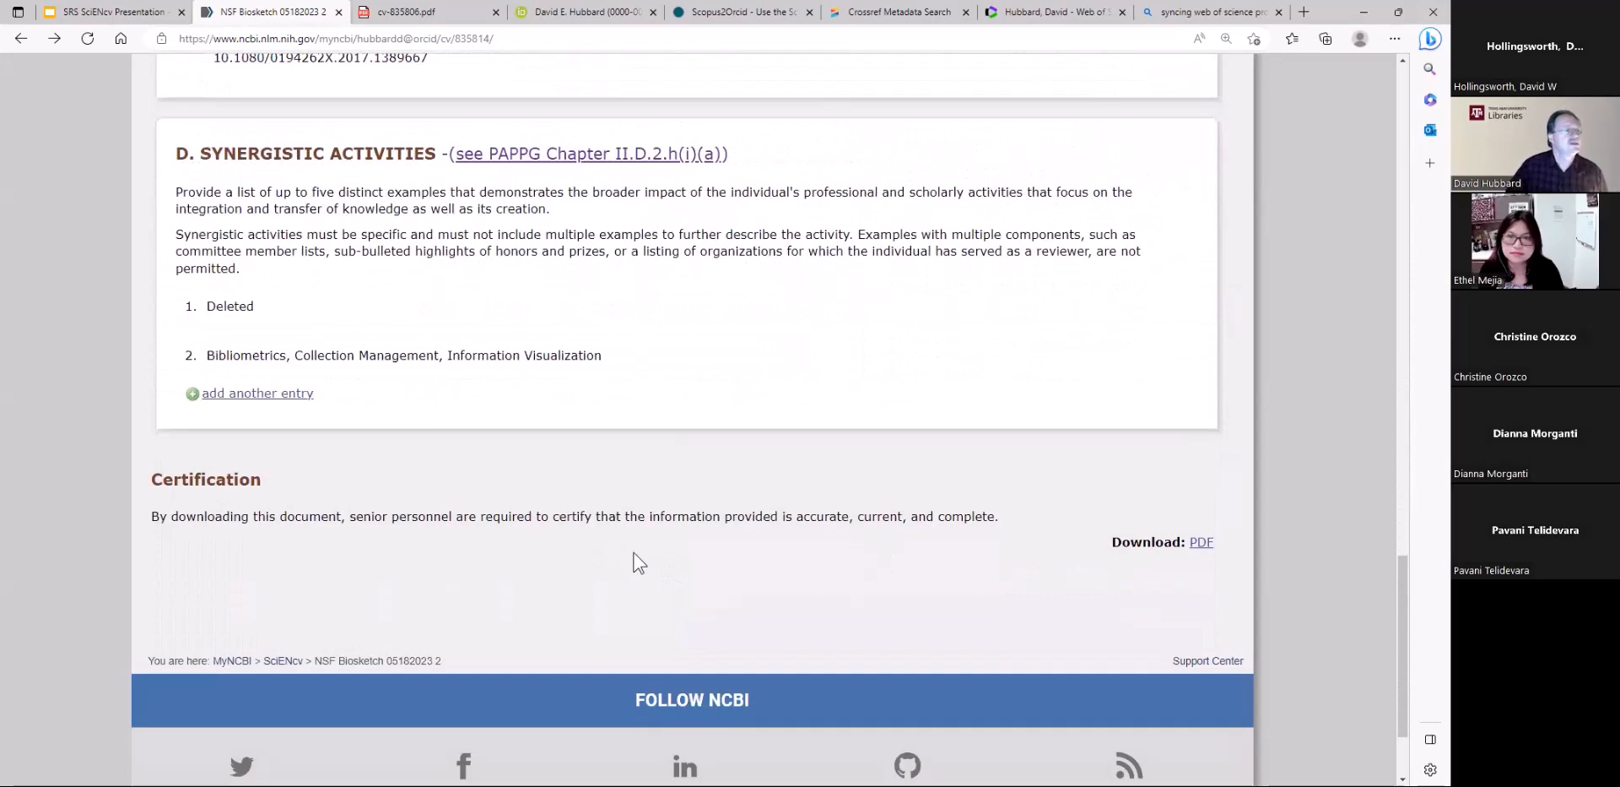
scroll(639, 563, "up", 1)
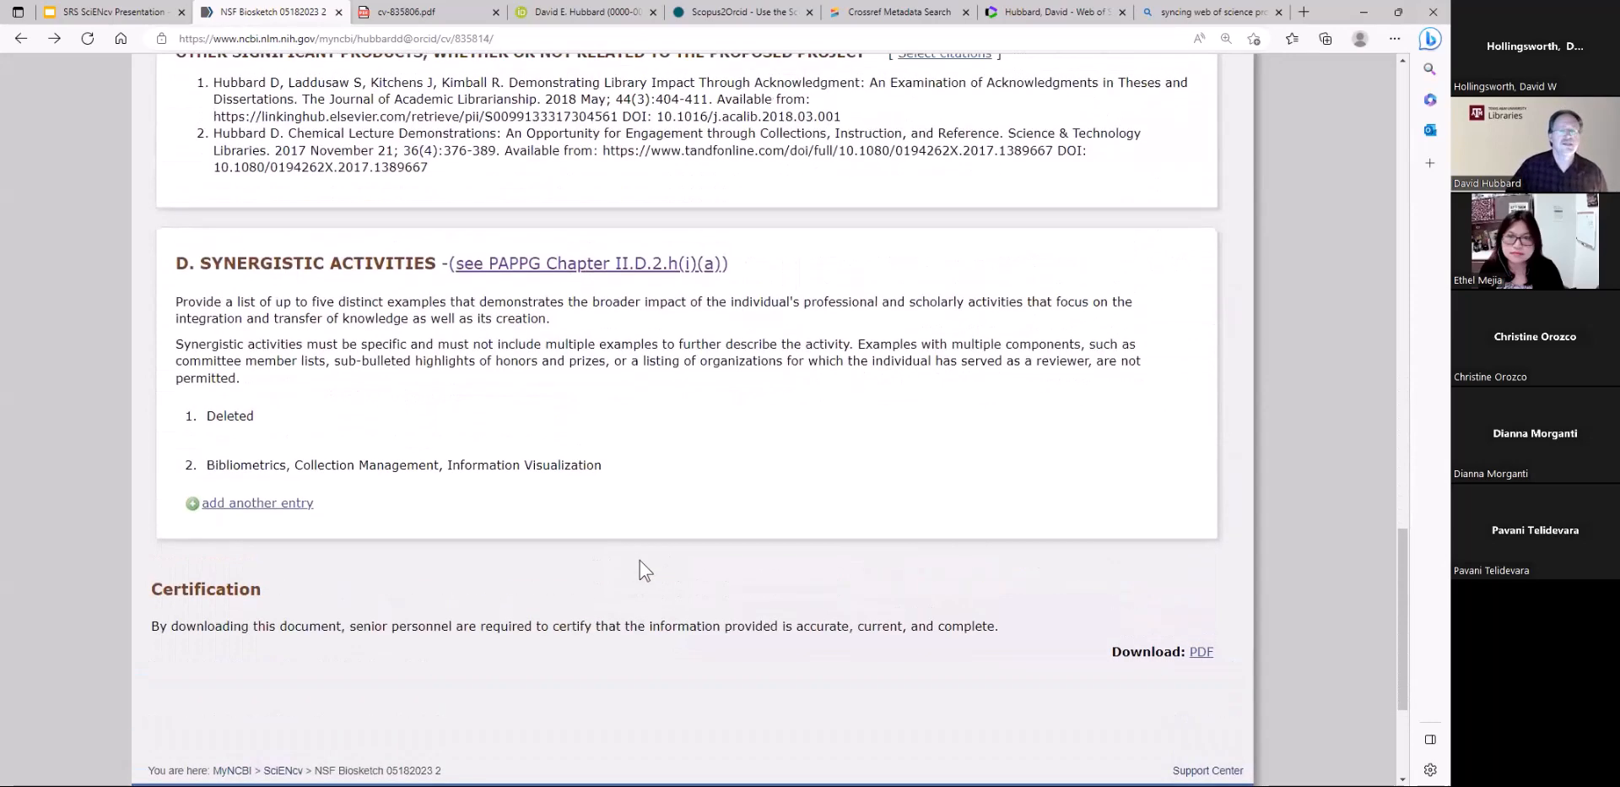
left_click(1202, 653)
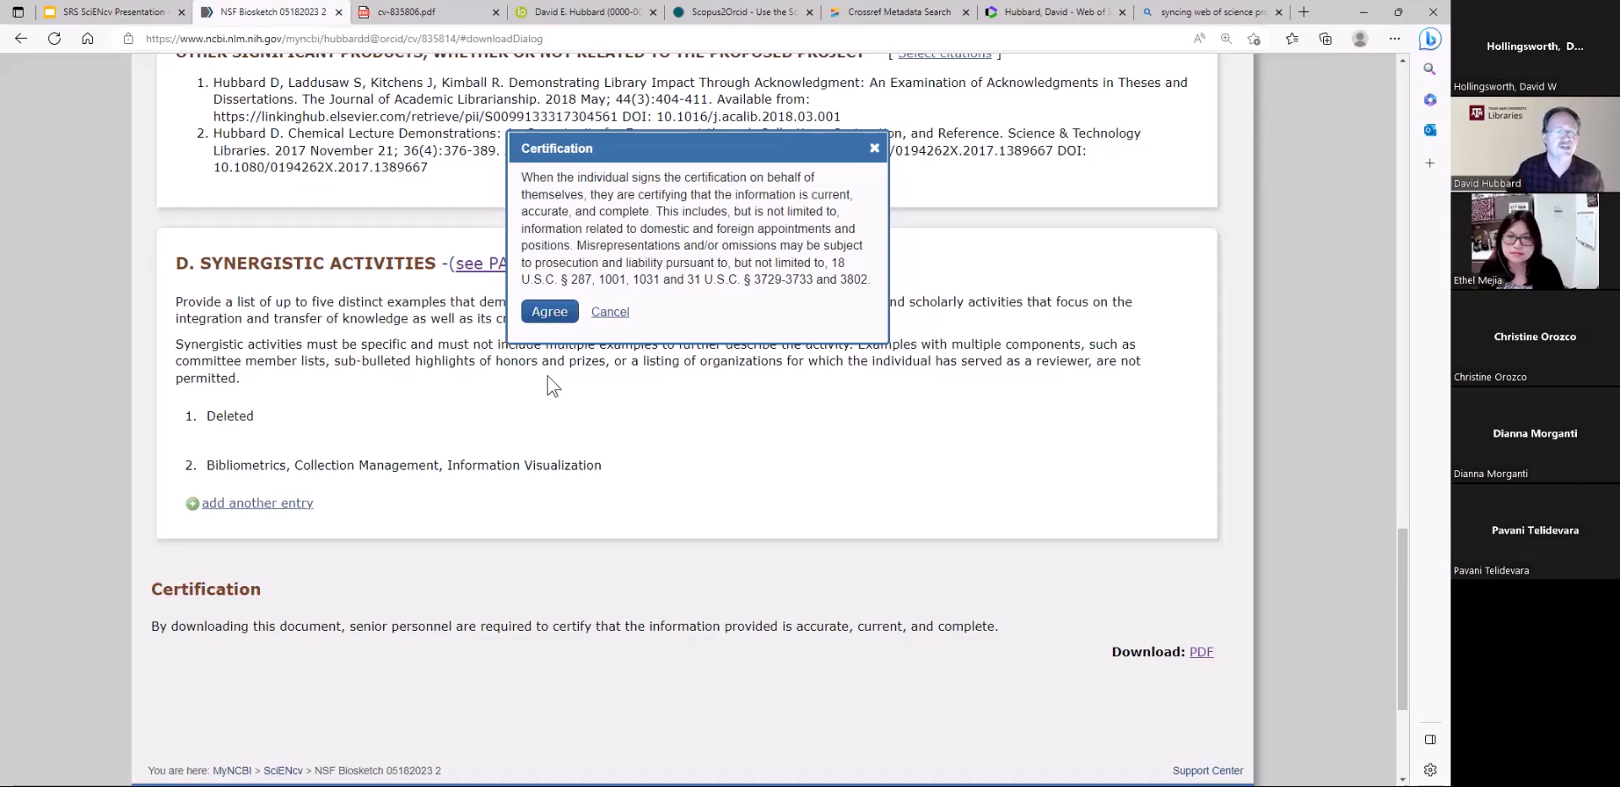
left_click(557, 317)
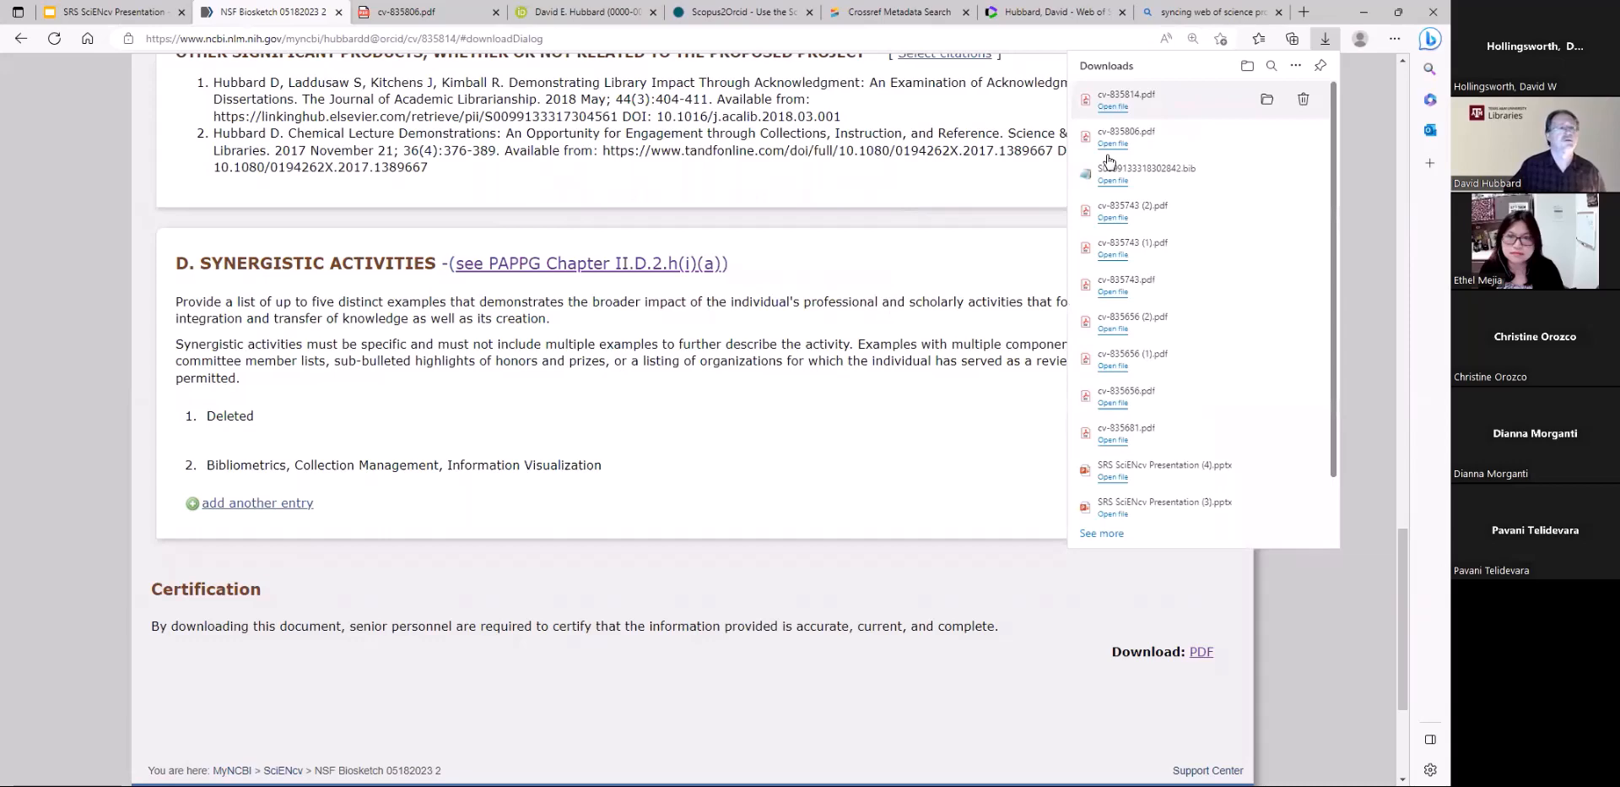
Open the downloaded cv-835814.pdf and review the appointments, products, synergistic activities and certification across its pages
left_click(1112, 106)
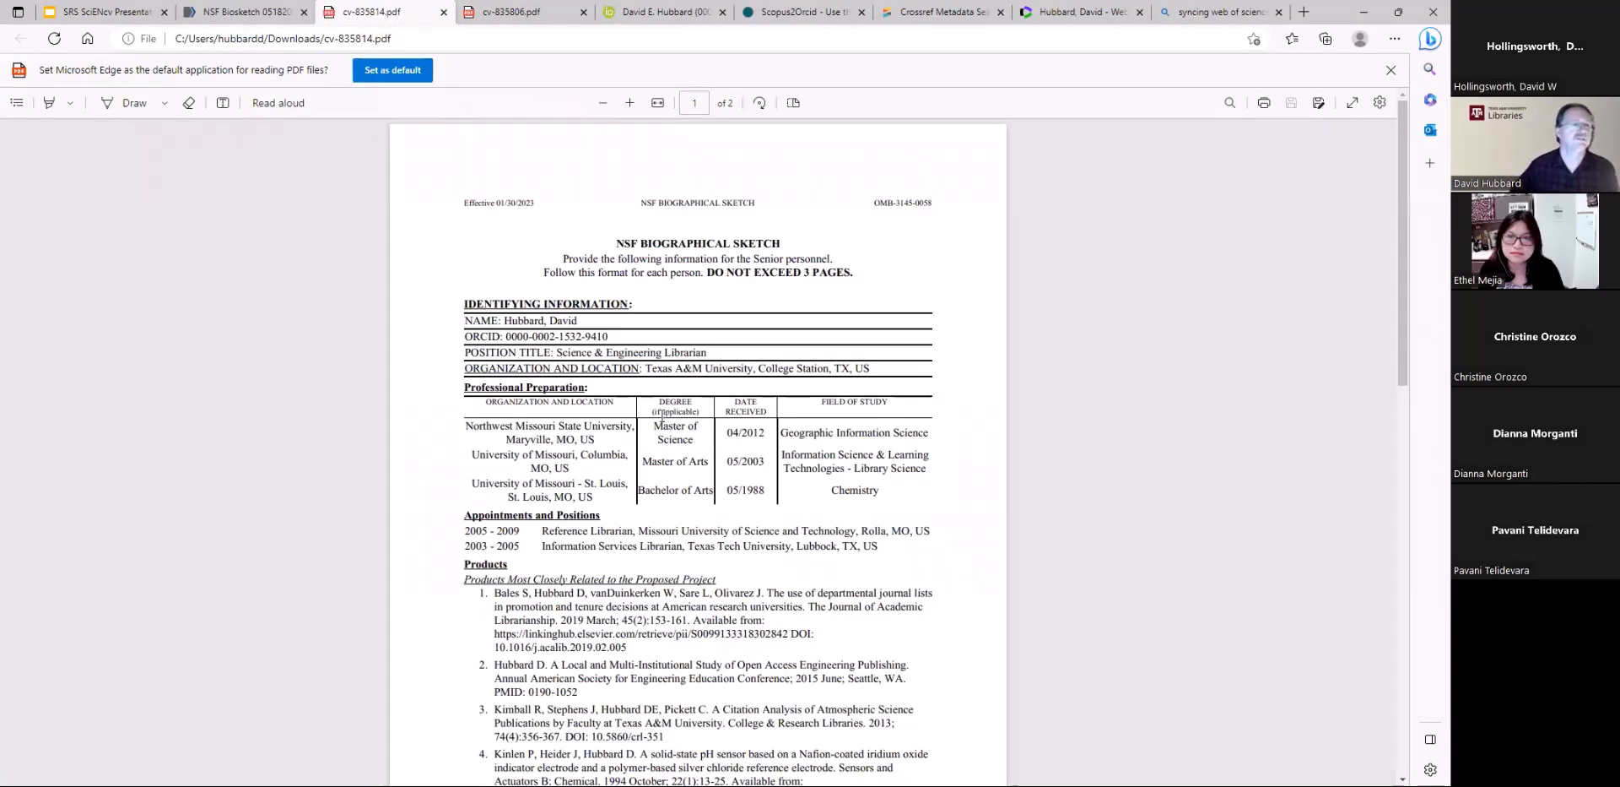
scroll(661, 413, "down", 3)
scroll(698, 538, "down", 2)
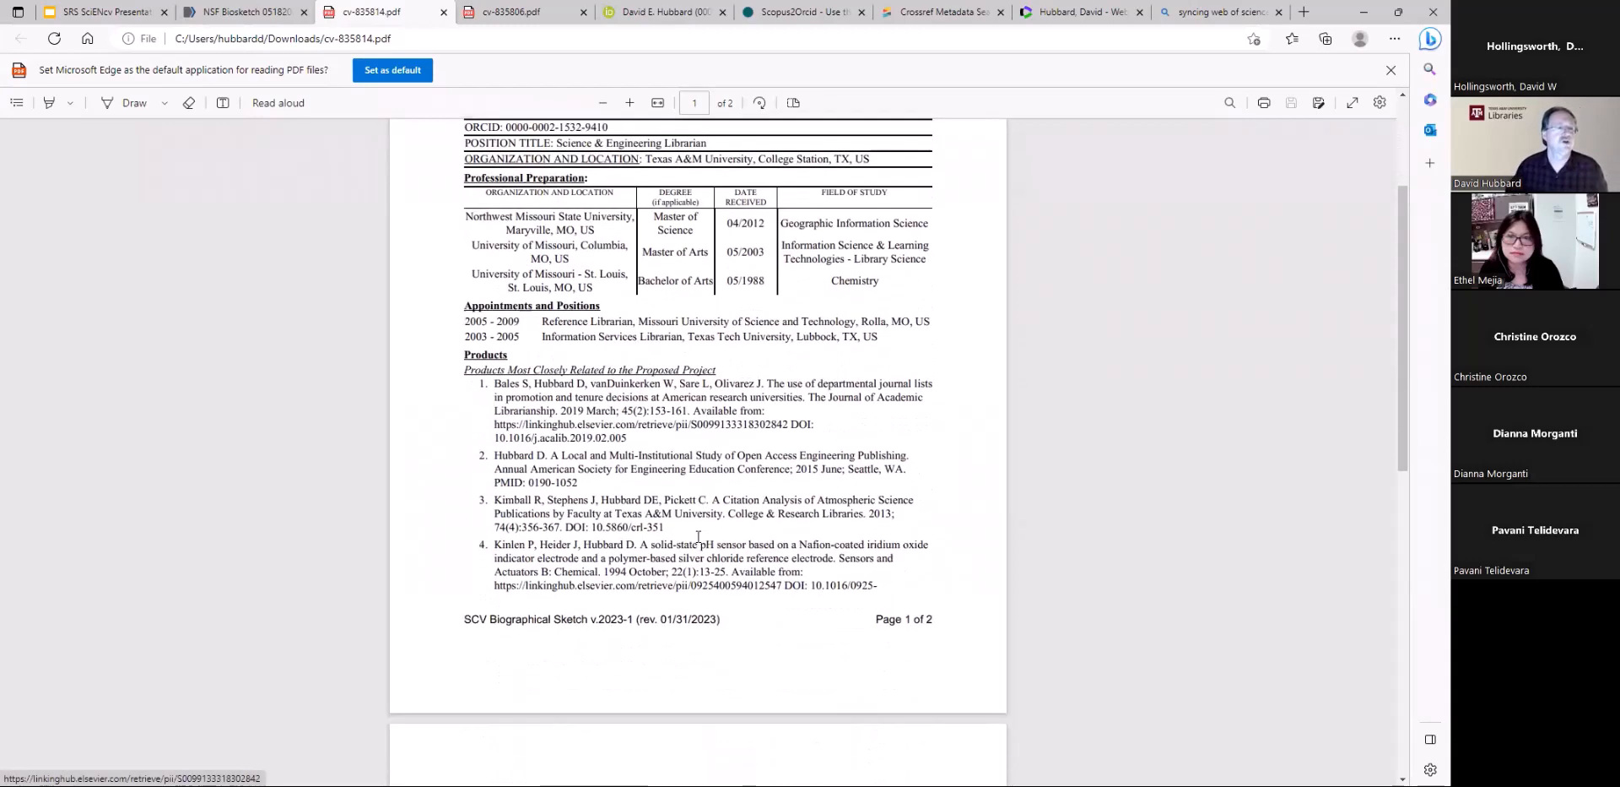
scroll(698, 537, "down", 10)
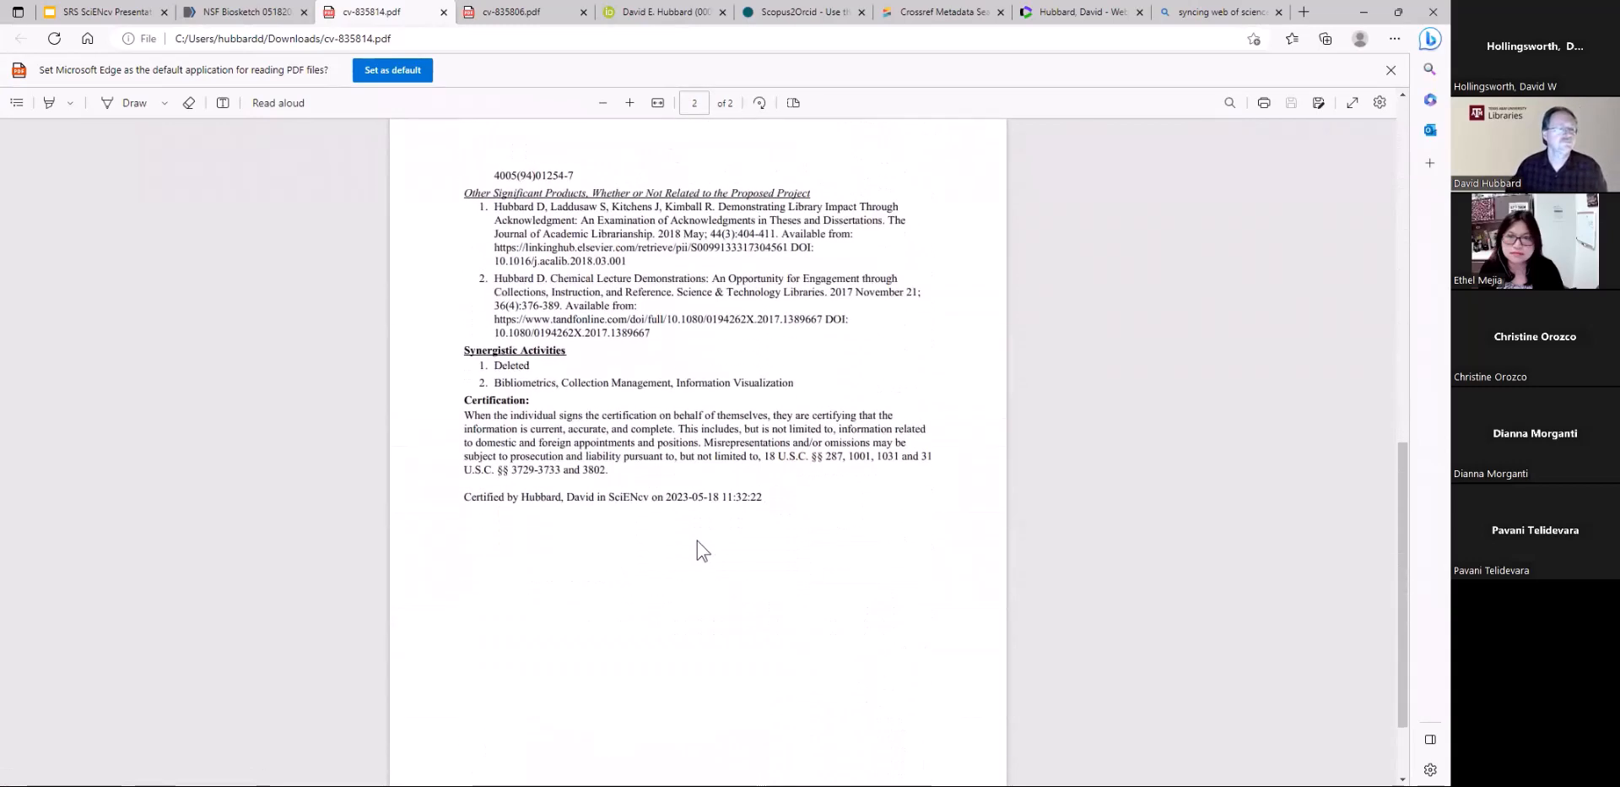
scroll(641, 608, "down", 2)
scroll(639, 621, "up", 8)
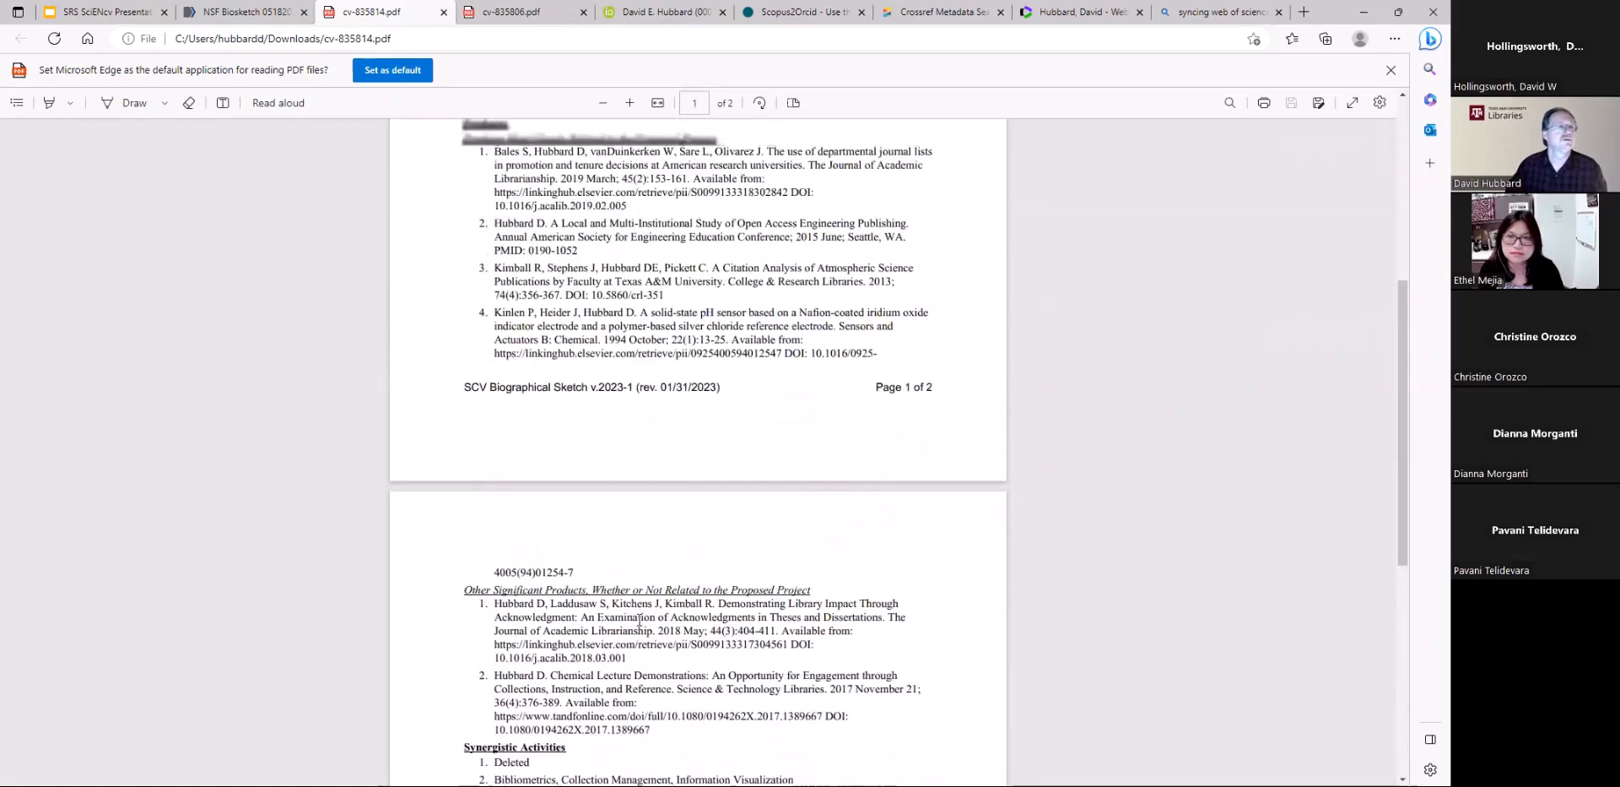
scroll(639, 622, "up", 9)
Return to the NSF Biosketch page in SciENcv and open the NCBI account settings
left_click(241, 12)
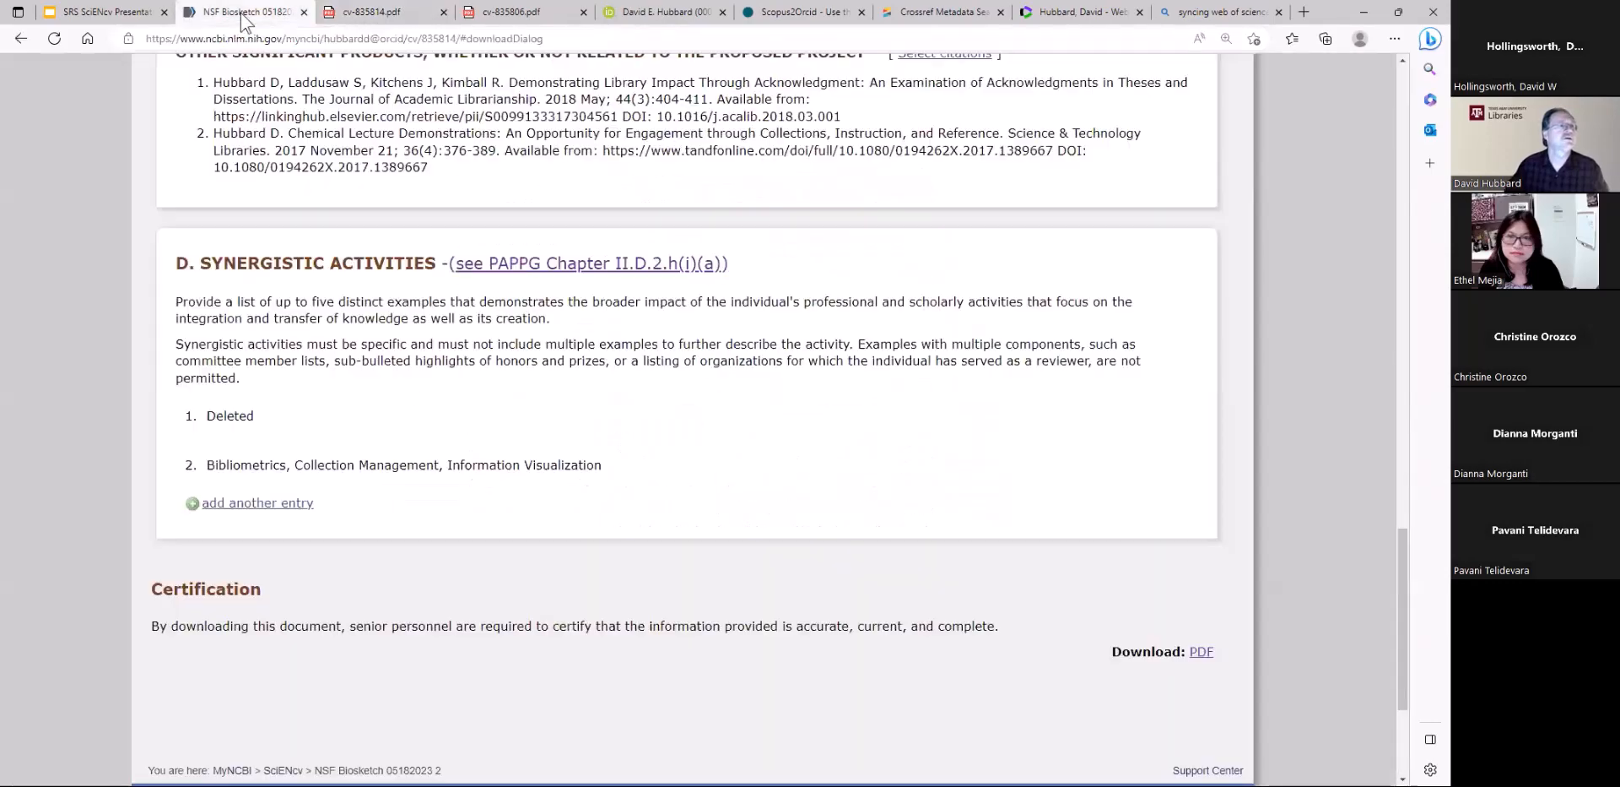
scroll(811, 606, "up", 5)
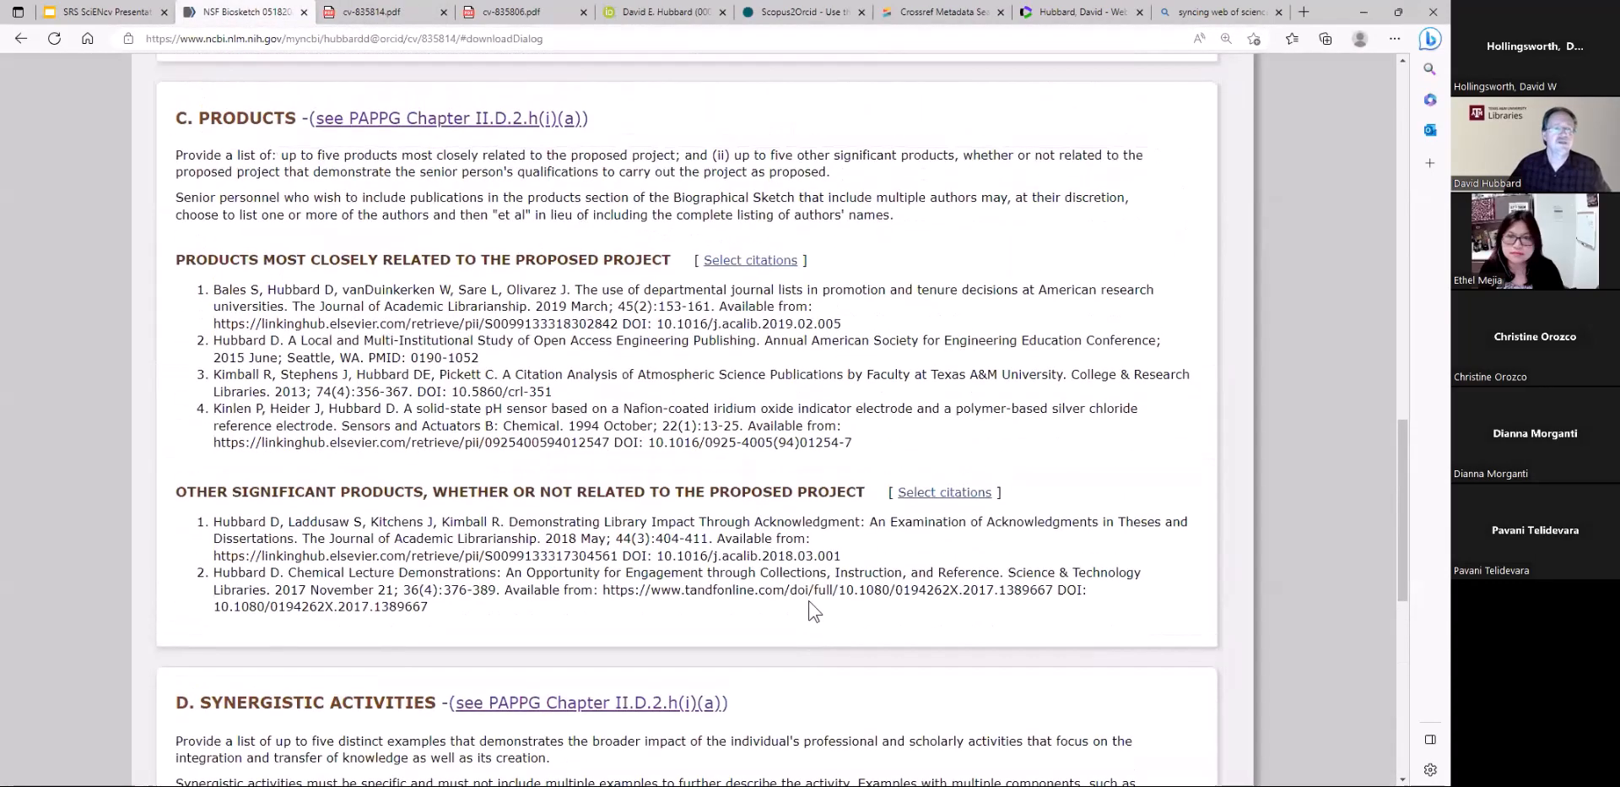
scroll(811, 606, "up", 15)
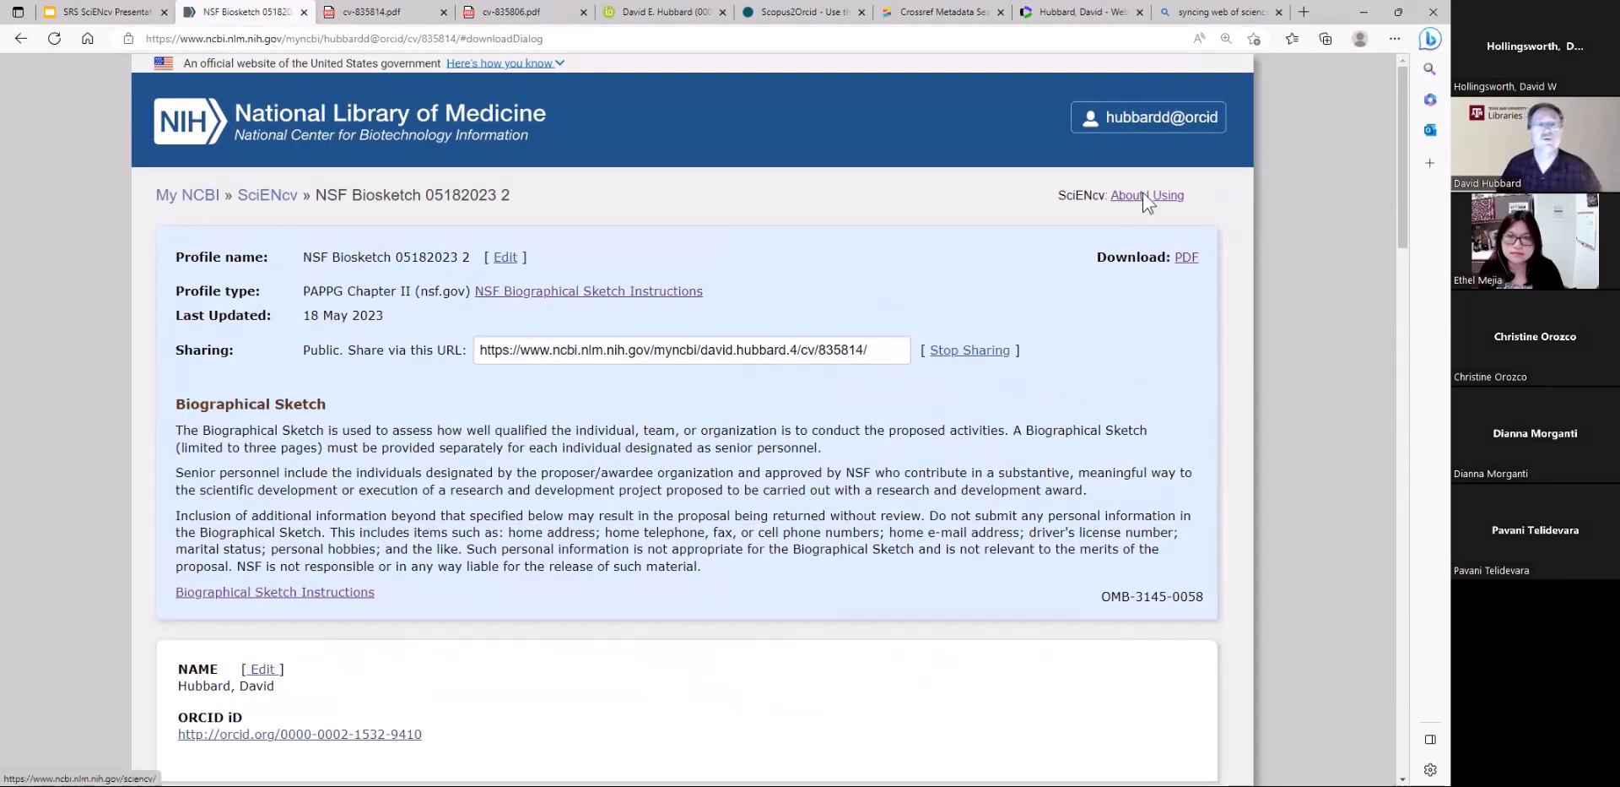
left_click(1157, 126)
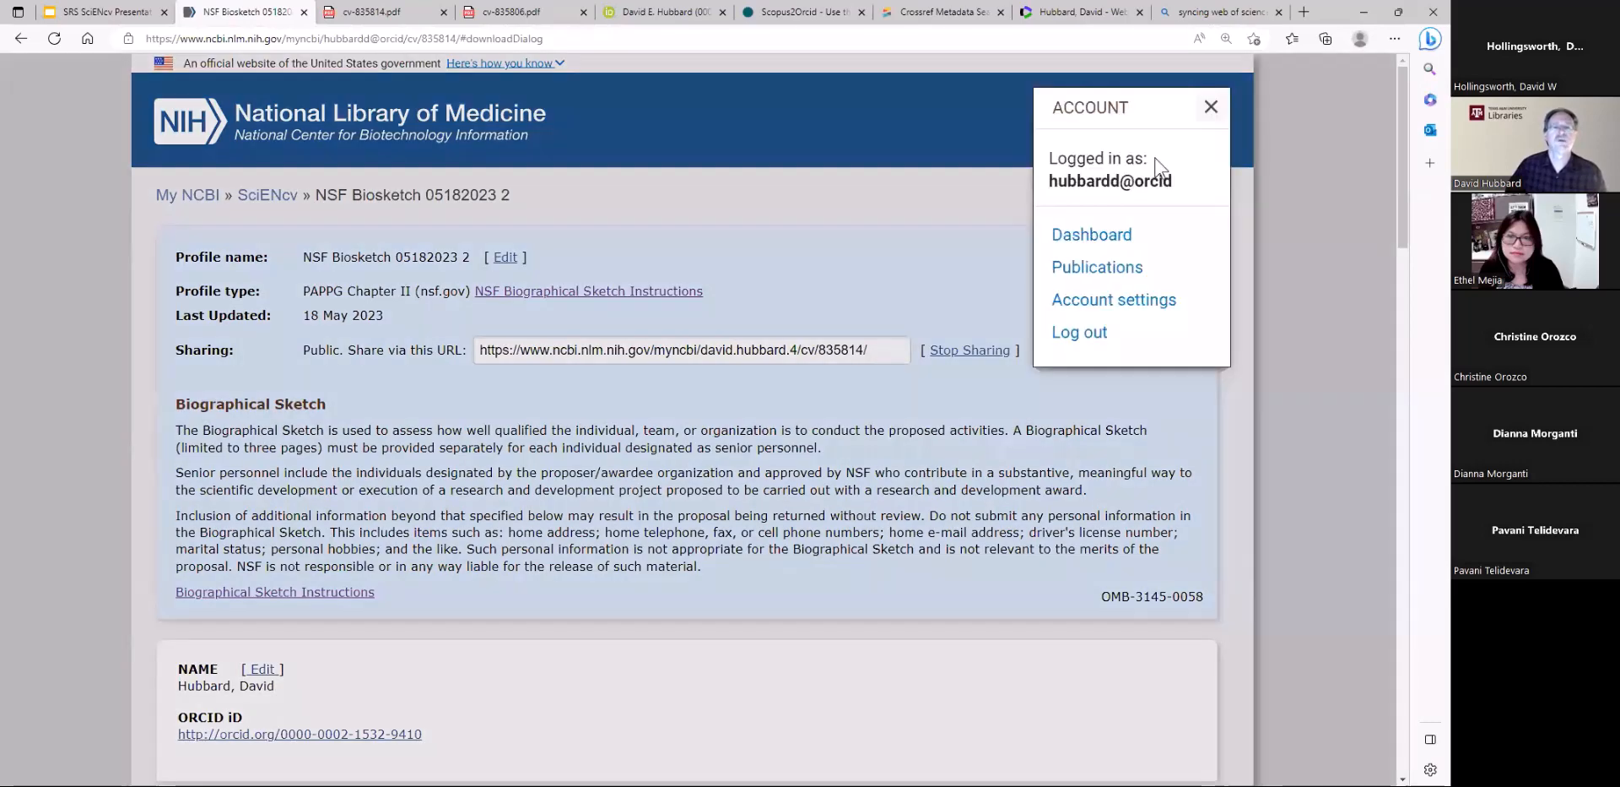
left_click(1102, 309)
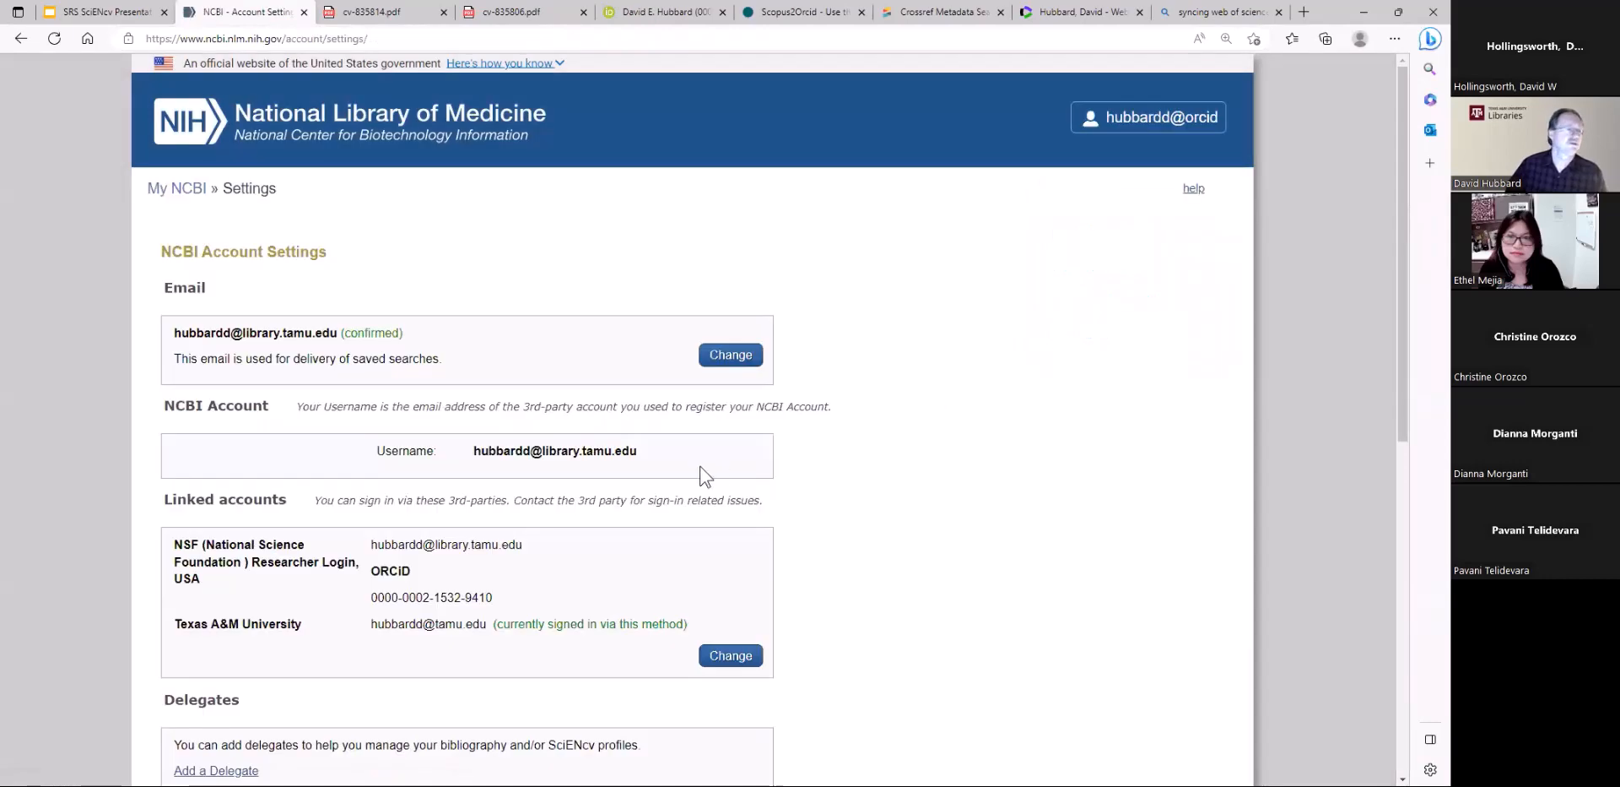
Add a delegate for the bibliography and SciENcv profiles by entering the delegate's email address and sending the request
scroll(698, 472, "down", 1)
scroll(557, 439, "down", 3)
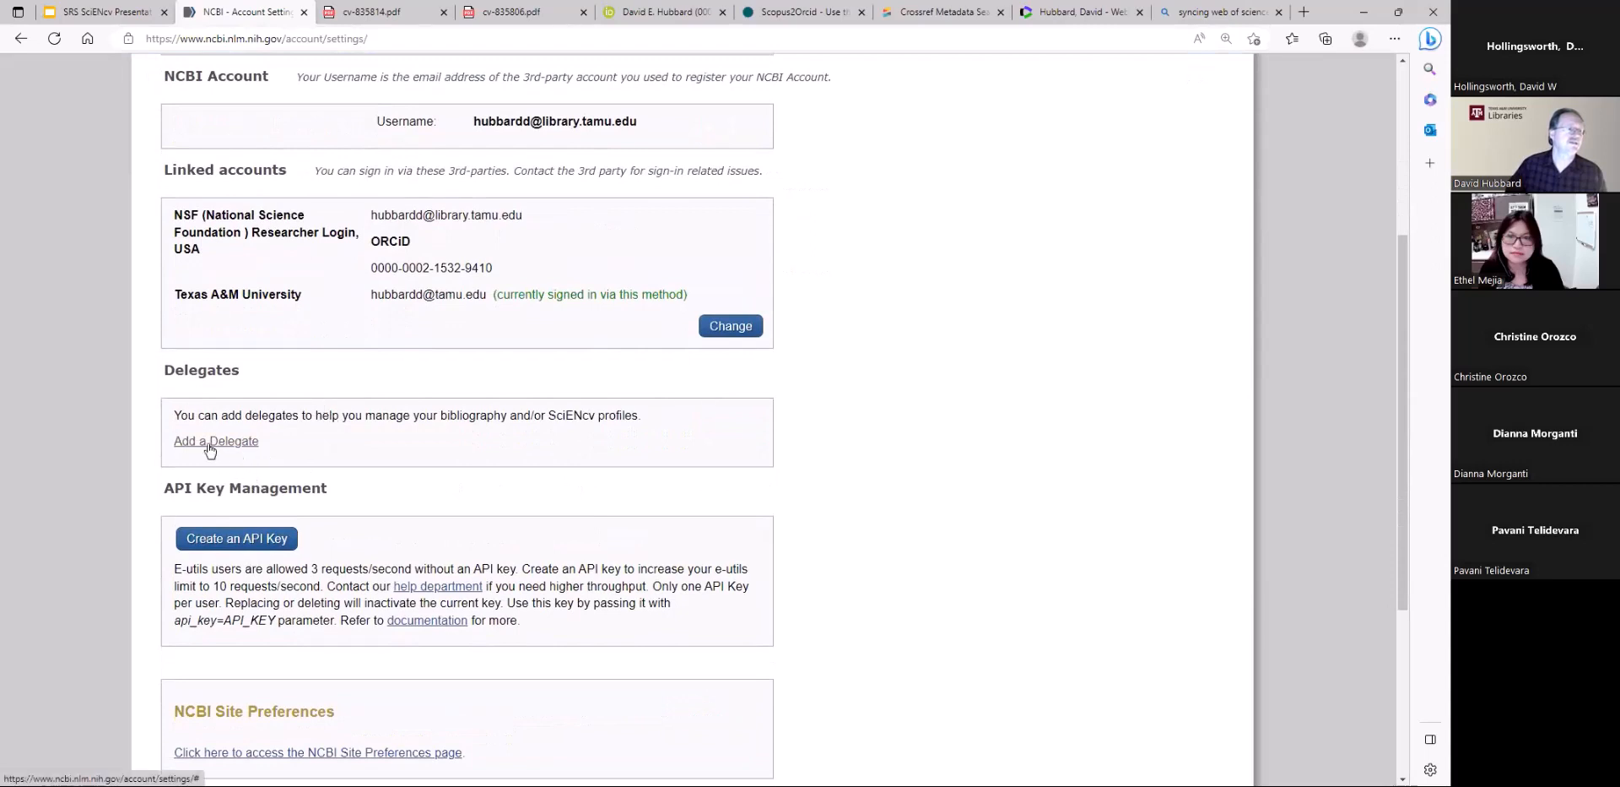
left_click(210, 442)
left_click(406, 455)
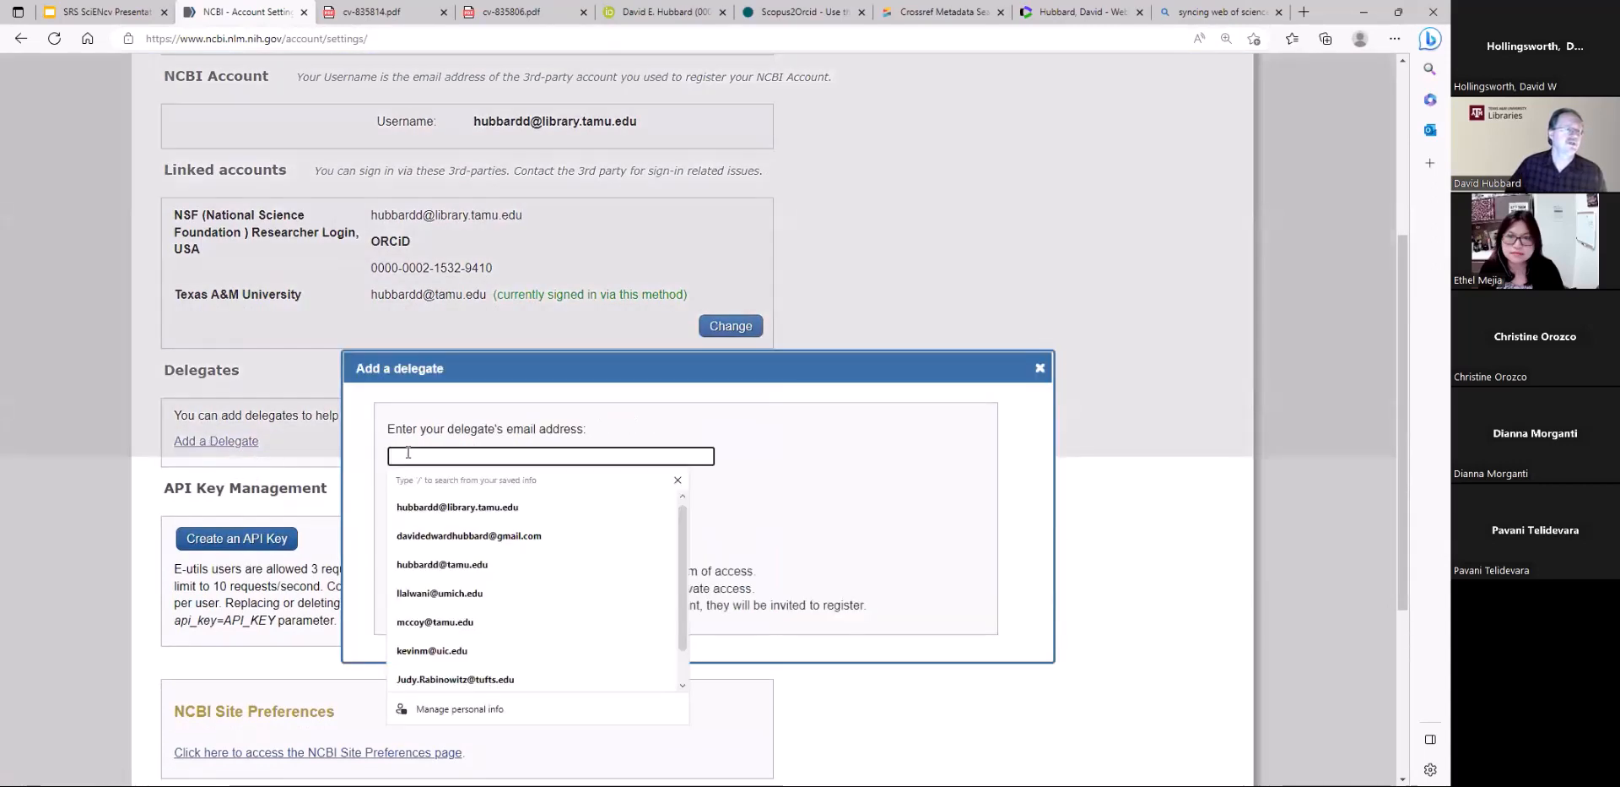
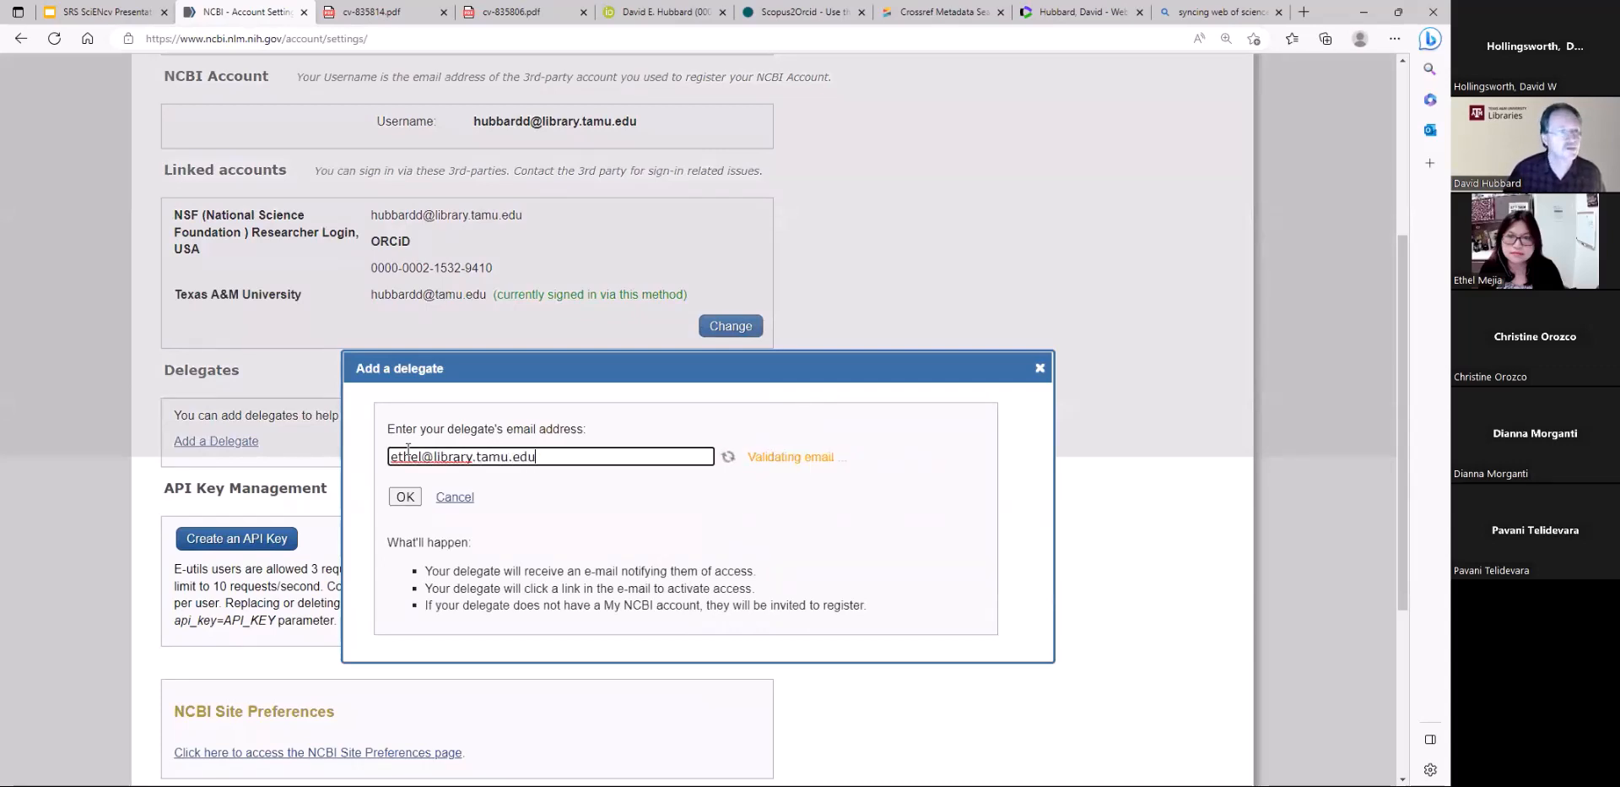
left_click(405, 500)
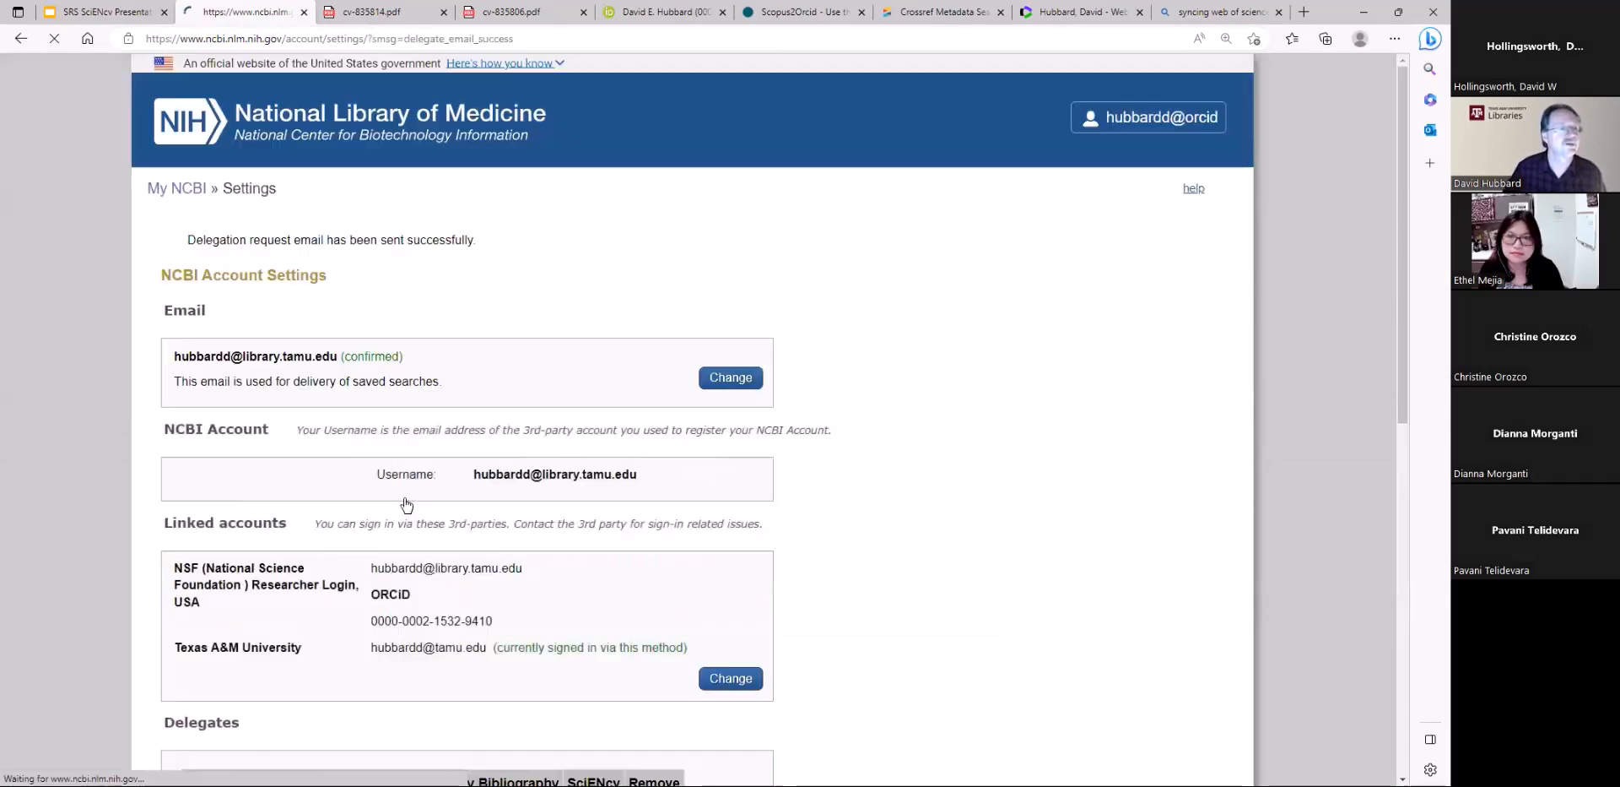
Check the new delegate's entry with its My Bibliography and SciENcv columns, along with the linked accounts in the settings
scroll(396, 472, "down", 4)
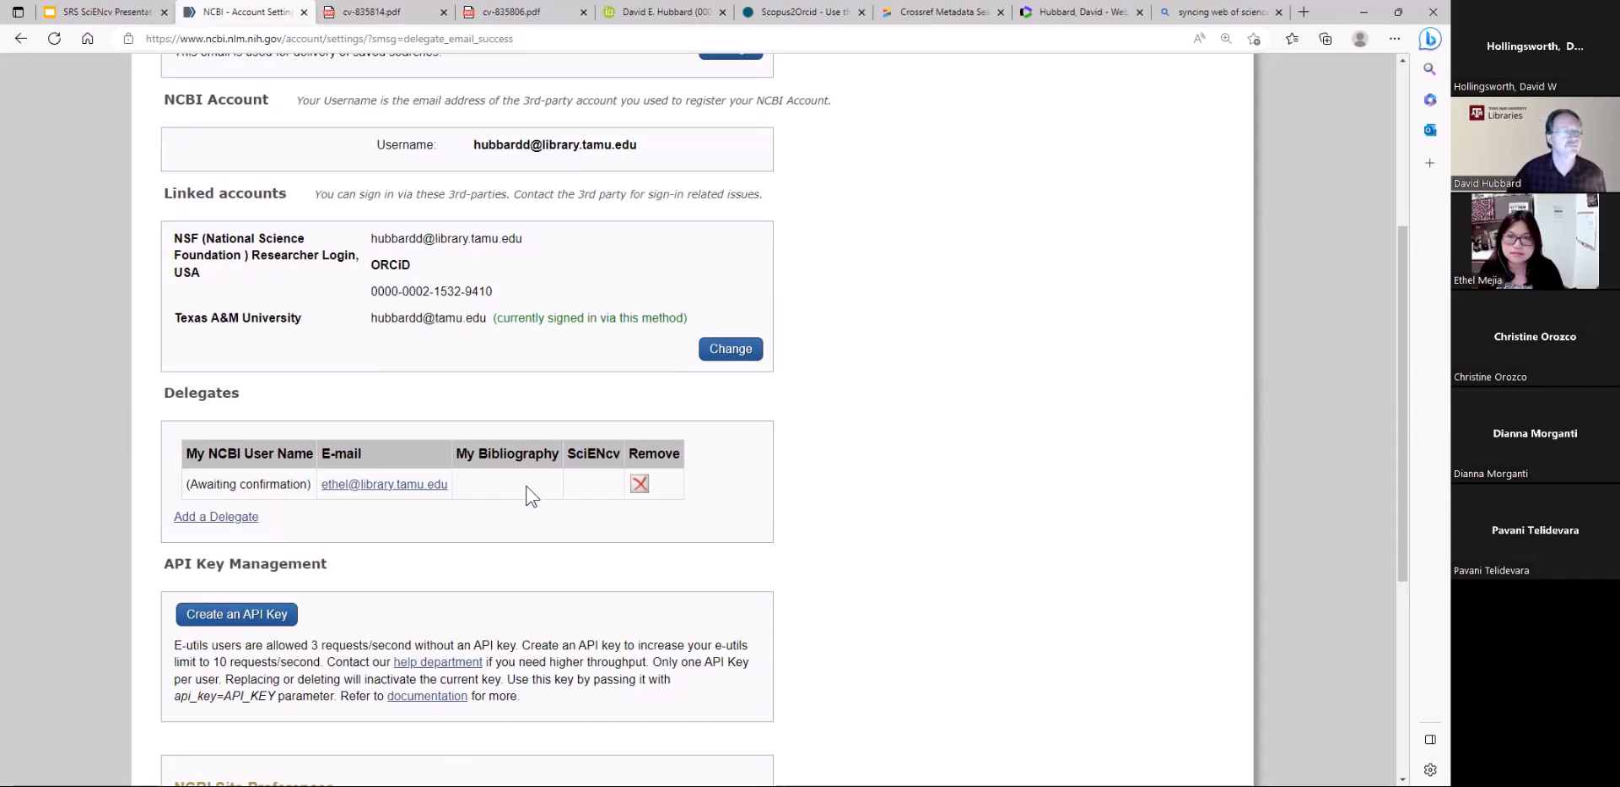
scroll(847, 623, "up", 1)
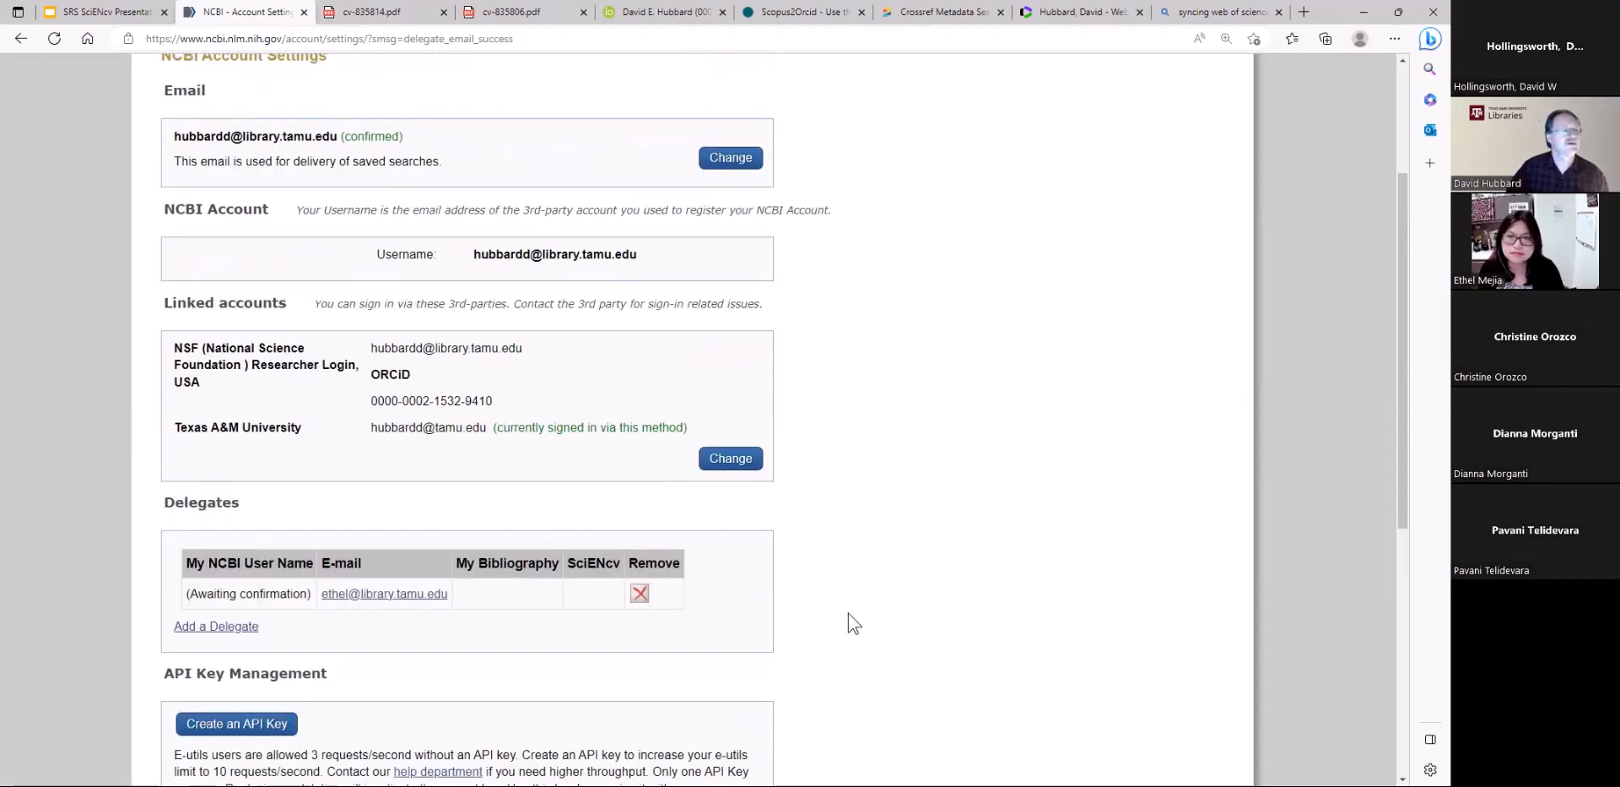
scroll(848, 614, "up", 2)
scroll(481, 456, "down", 5)
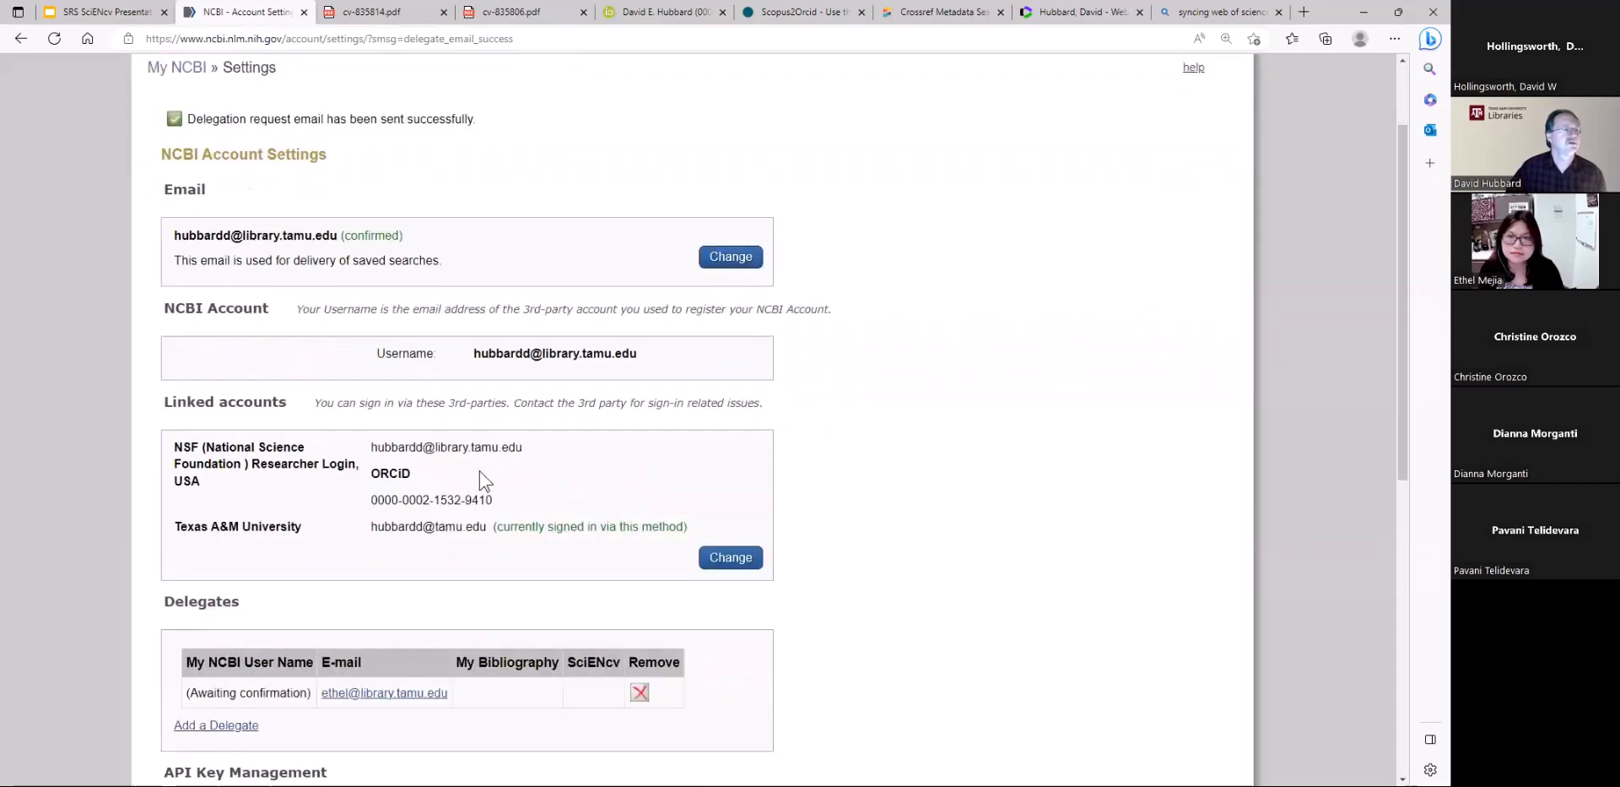
scroll(481, 468, "up", 5)
scroll(481, 468, "up", 1)
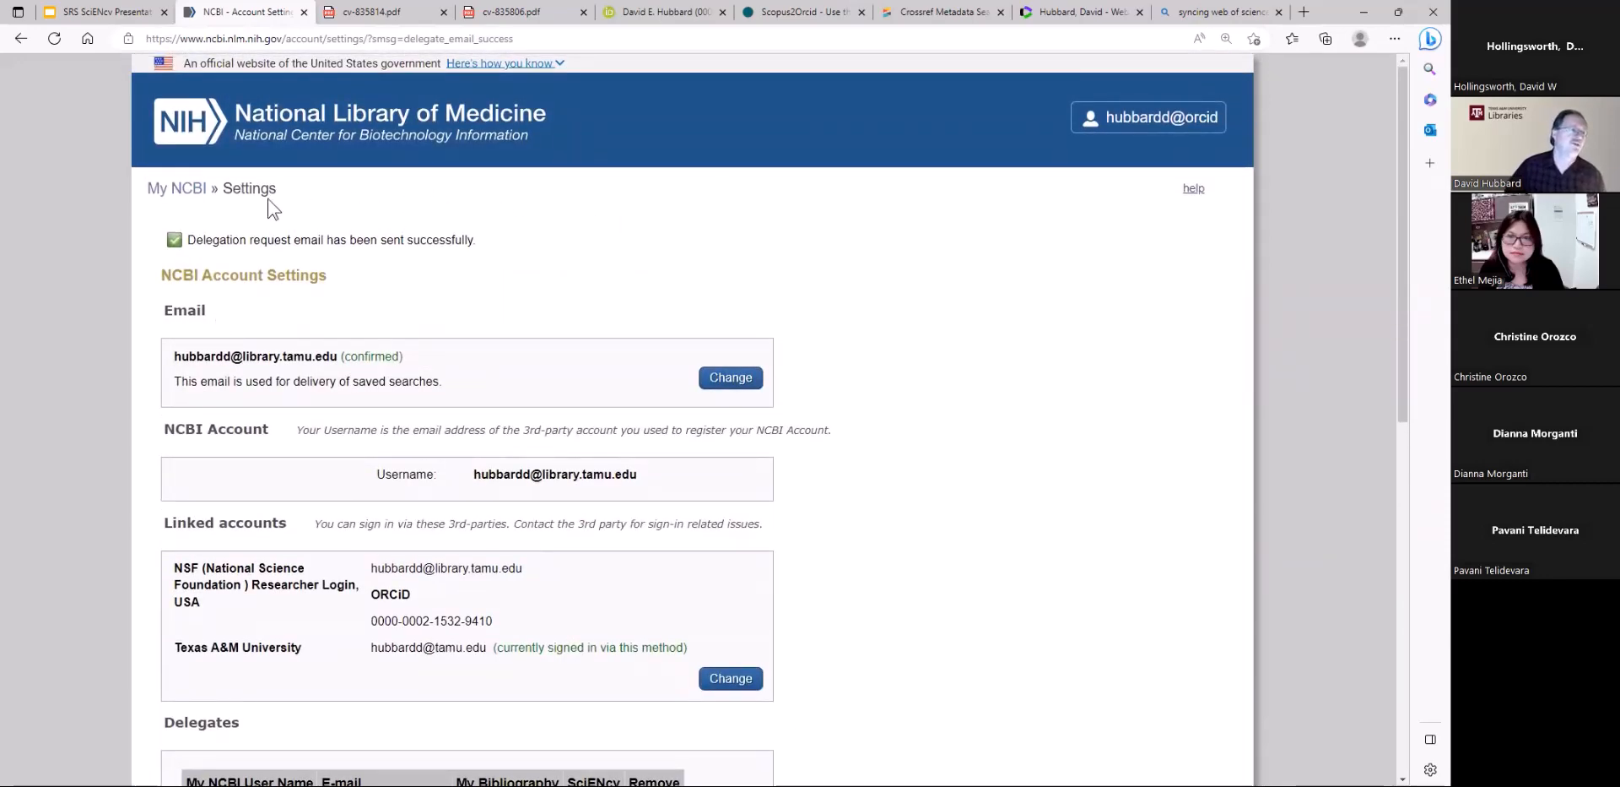
Go from the account settings through My NCBI to the full list of SciENcv documents
left_click(178, 190)
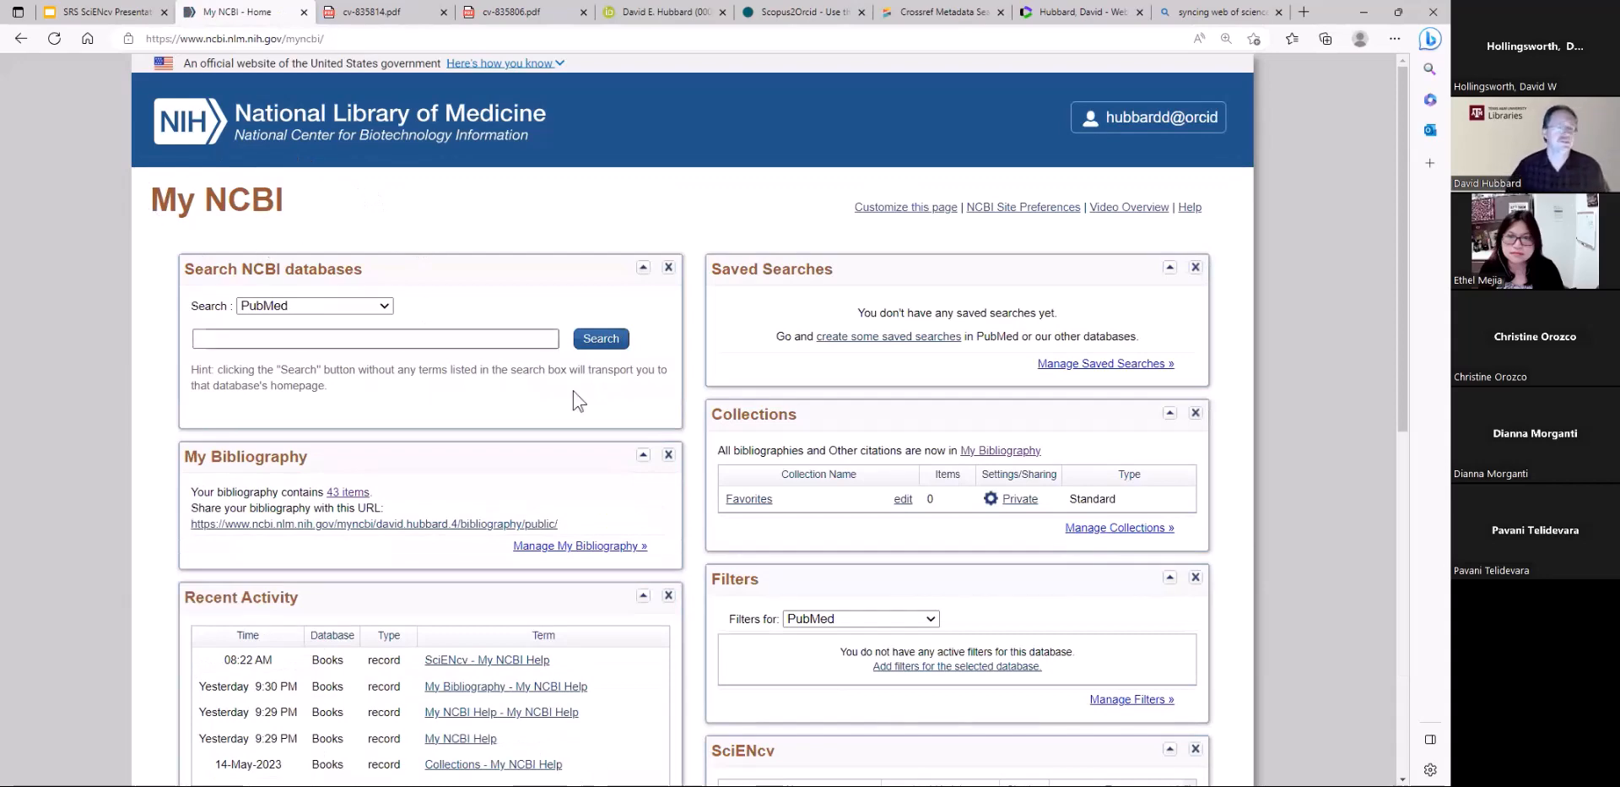
scroll(698, 540, "down", 7)
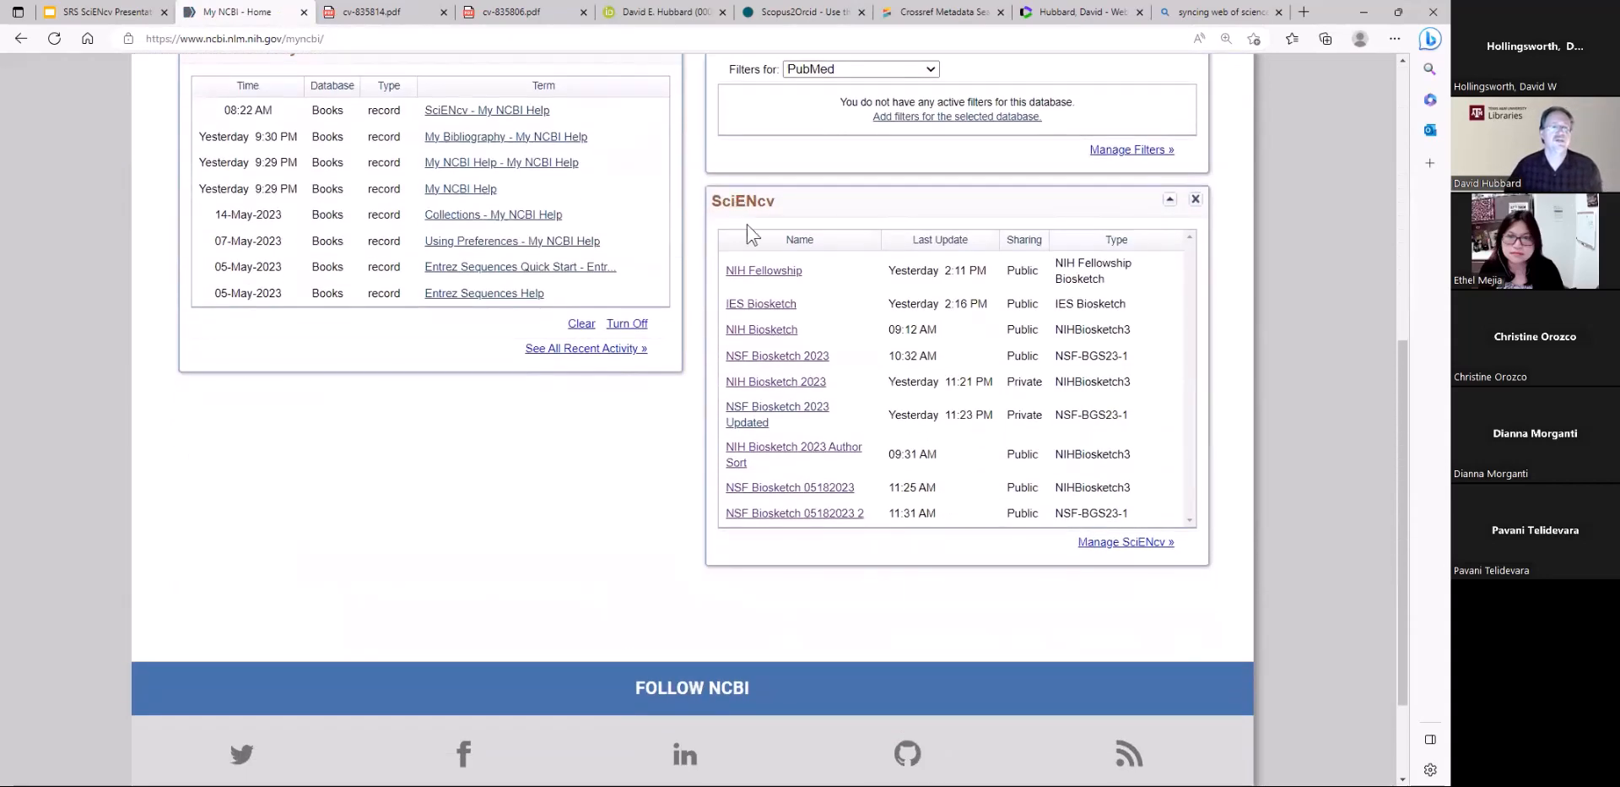
left_click(1129, 545)
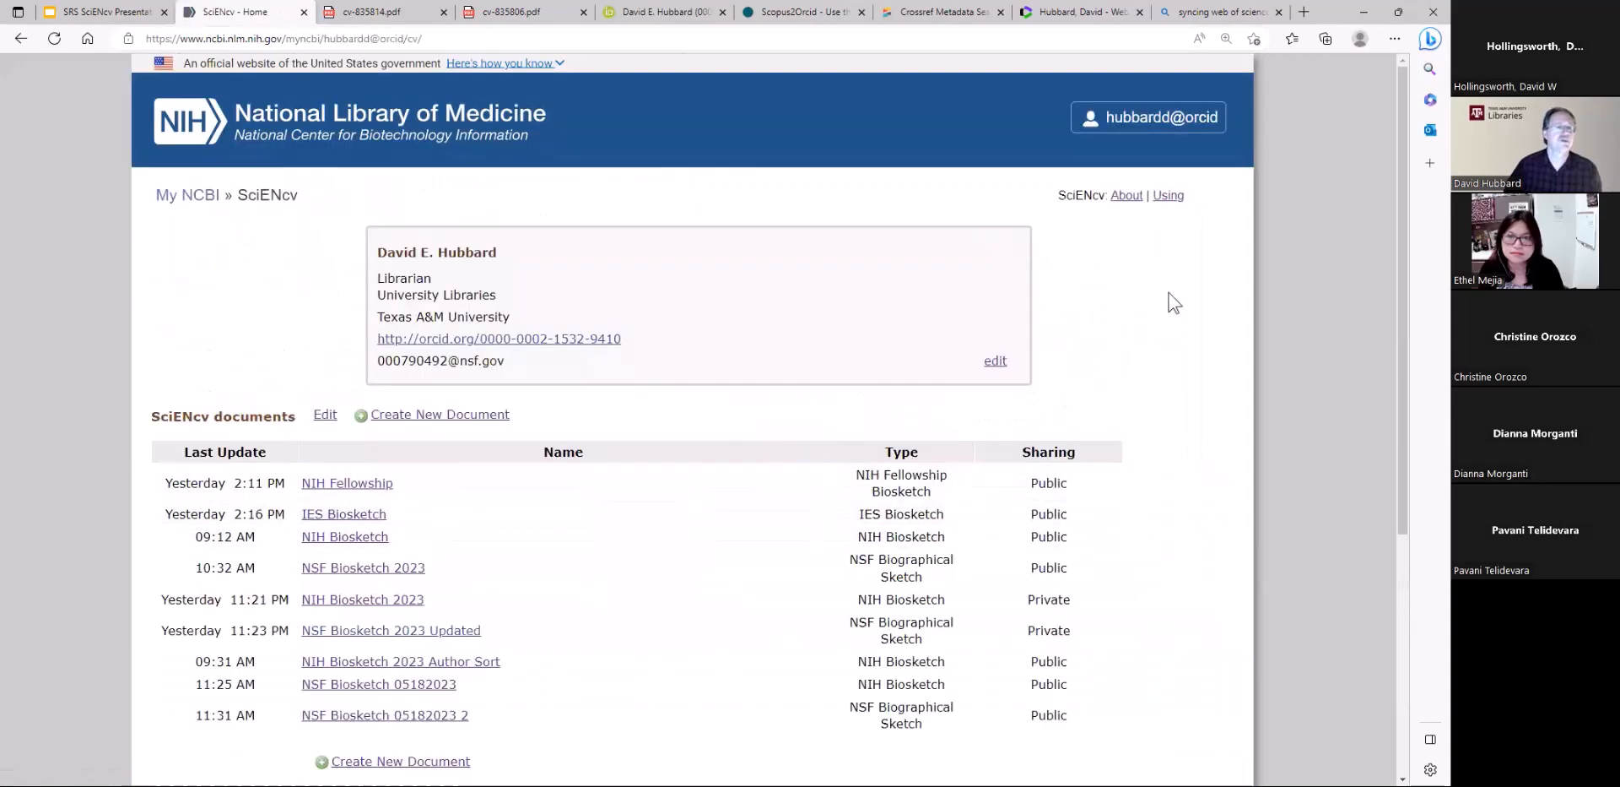
Reopen the NCBI account settings and bring up the Delegates section
left_click(1180, 132)
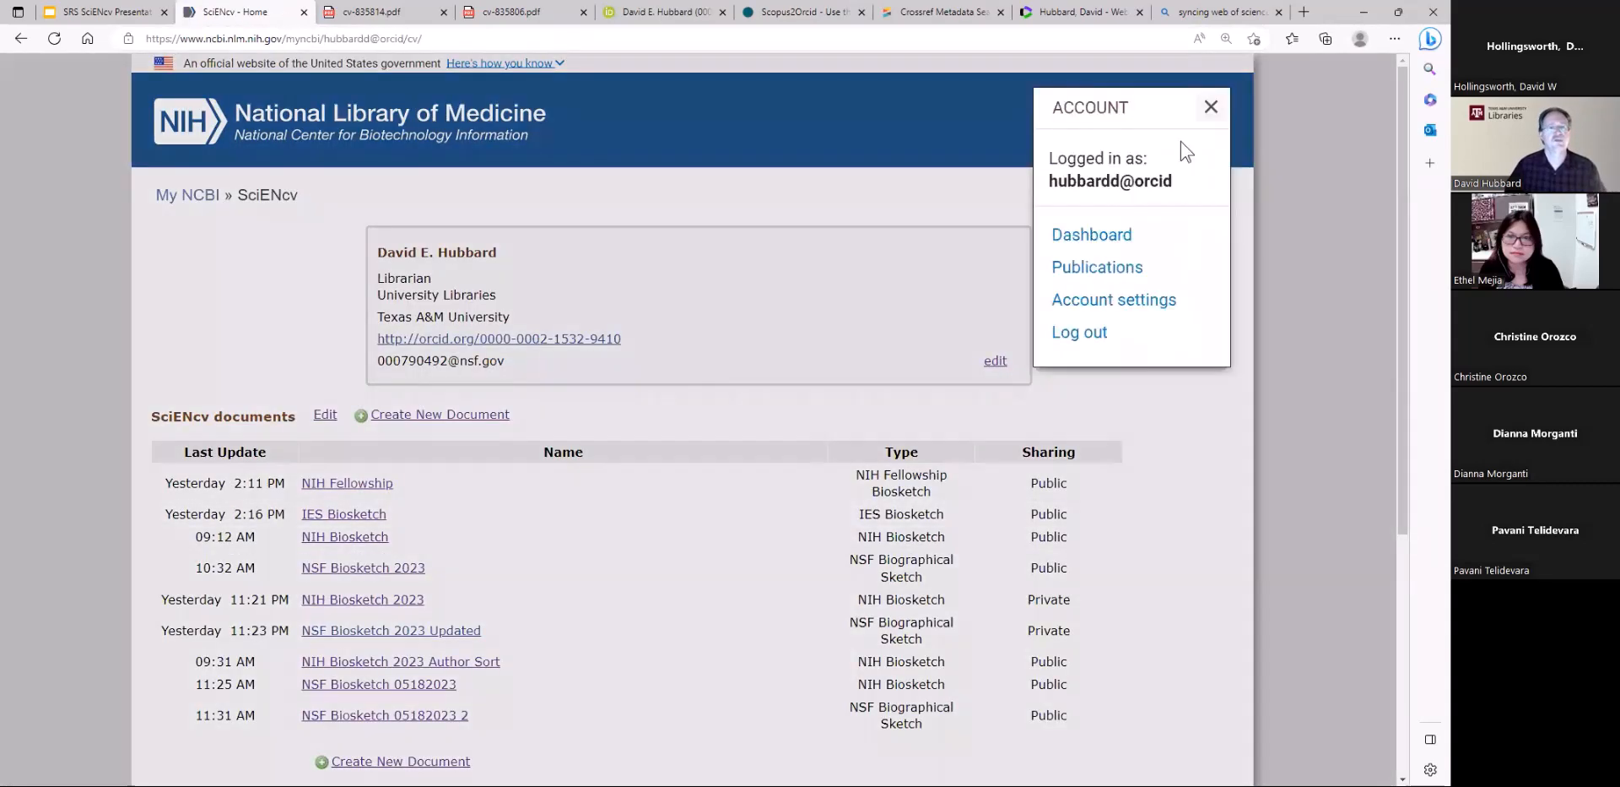
left_click(1095, 245)
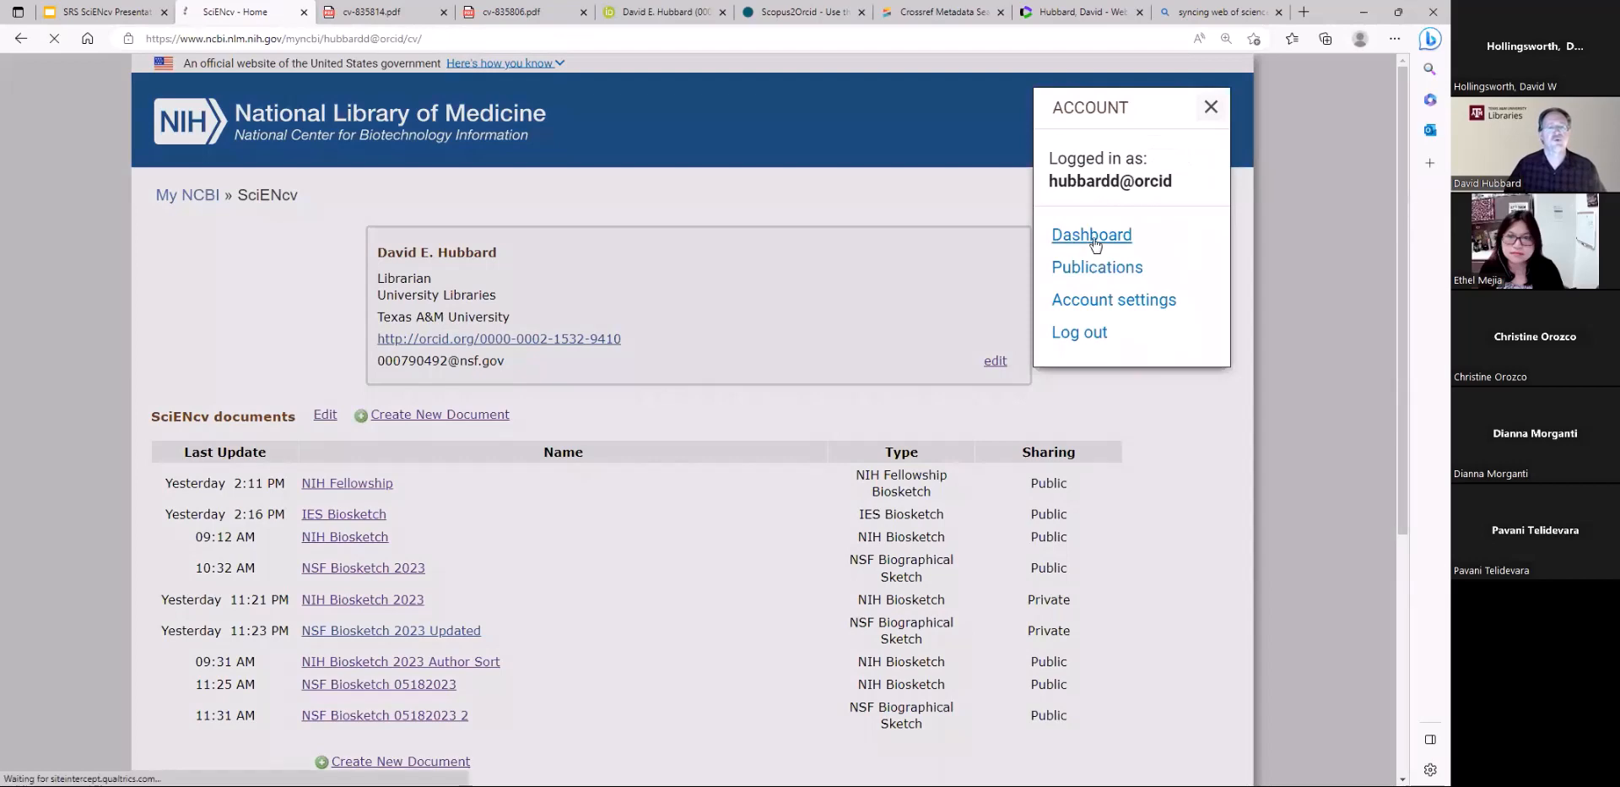
key("alt+Left")
left_click(1099, 301)
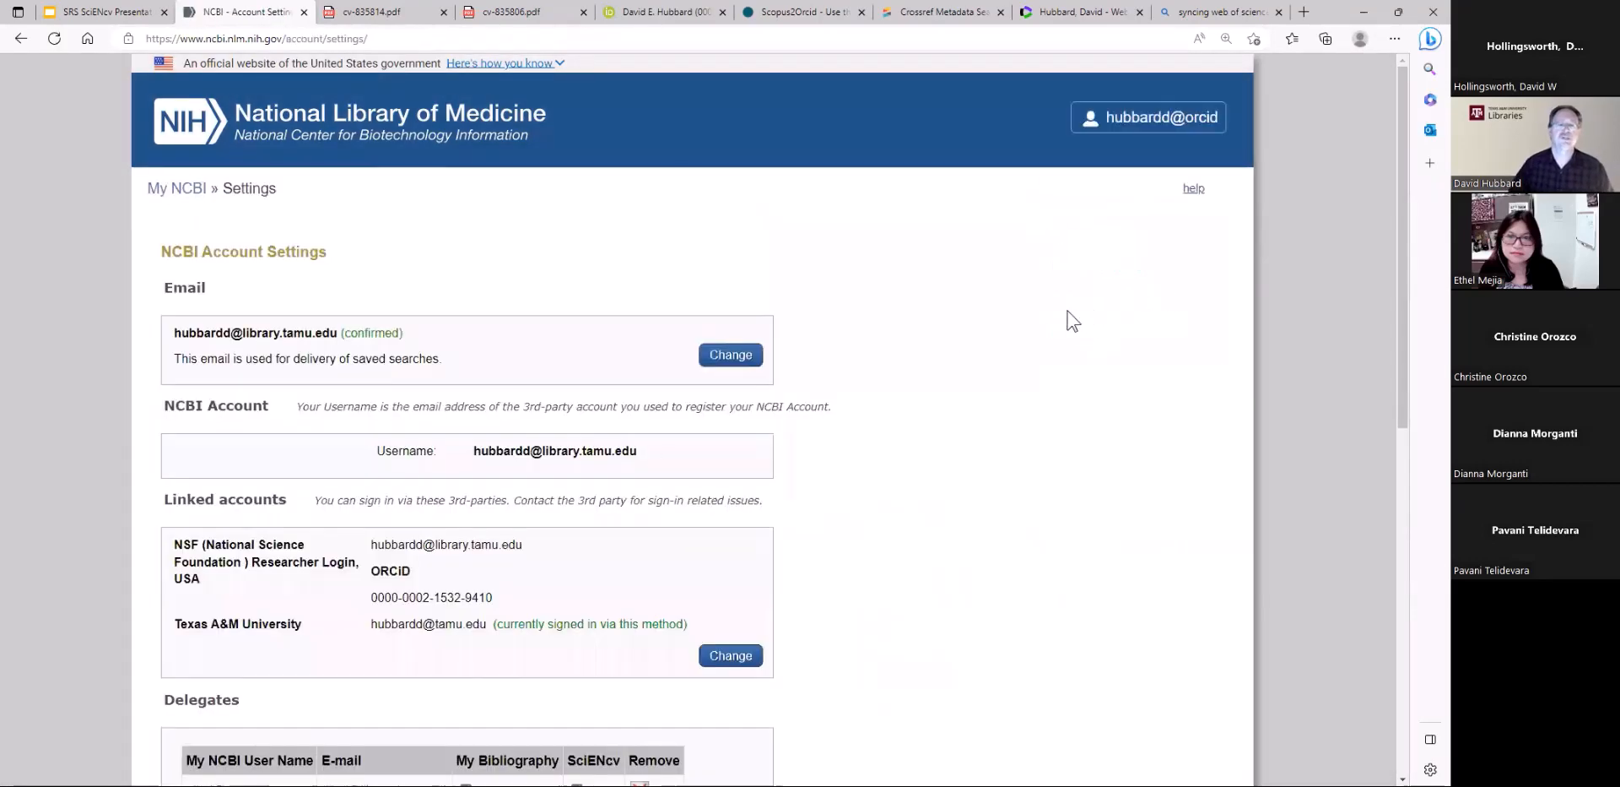
scroll(604, 498, "down", 10)
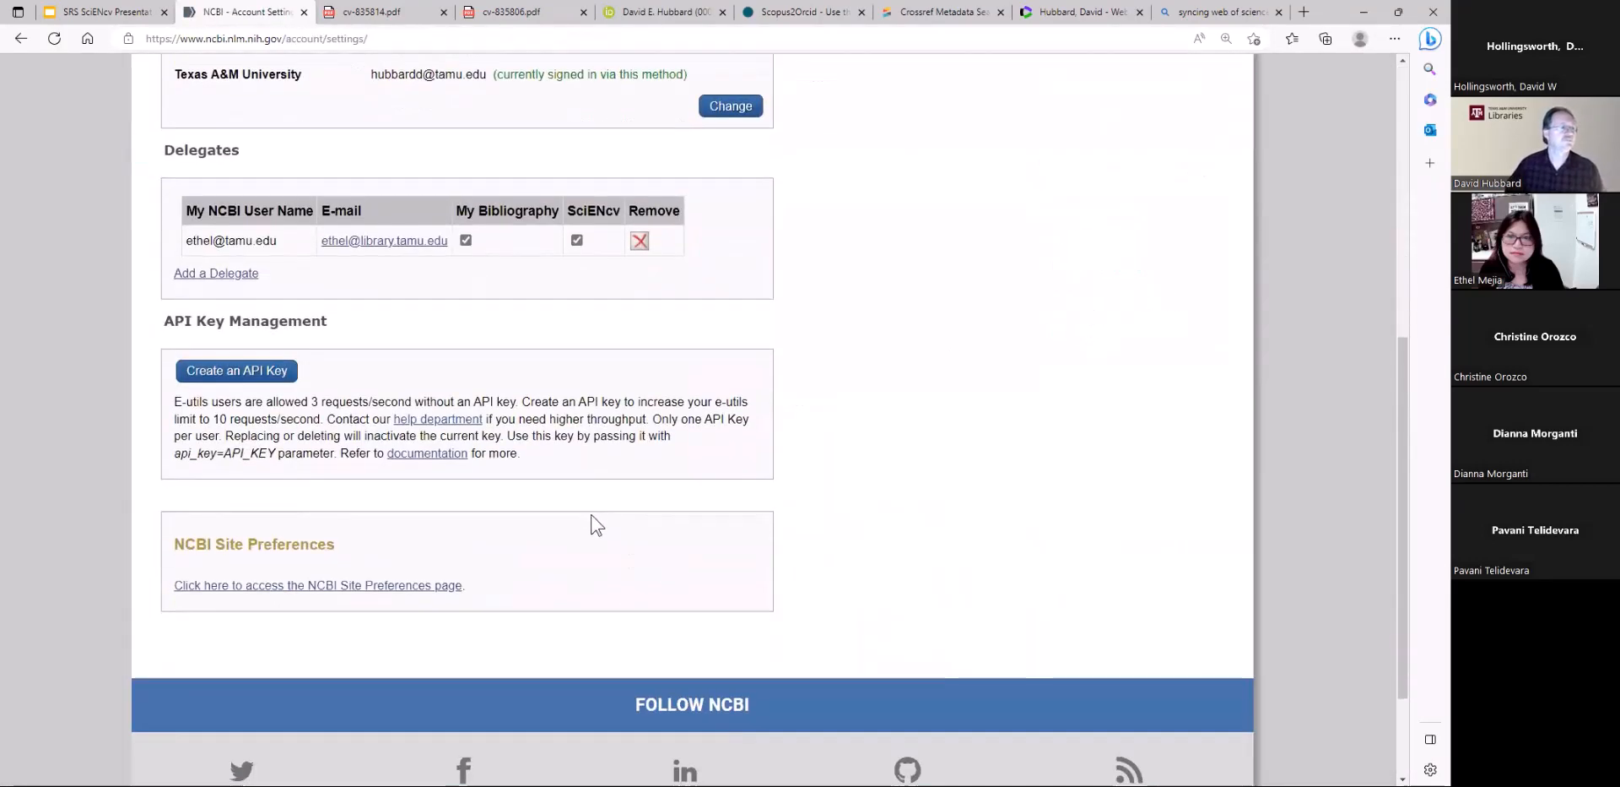
scroll(186, 464, "up", 1)
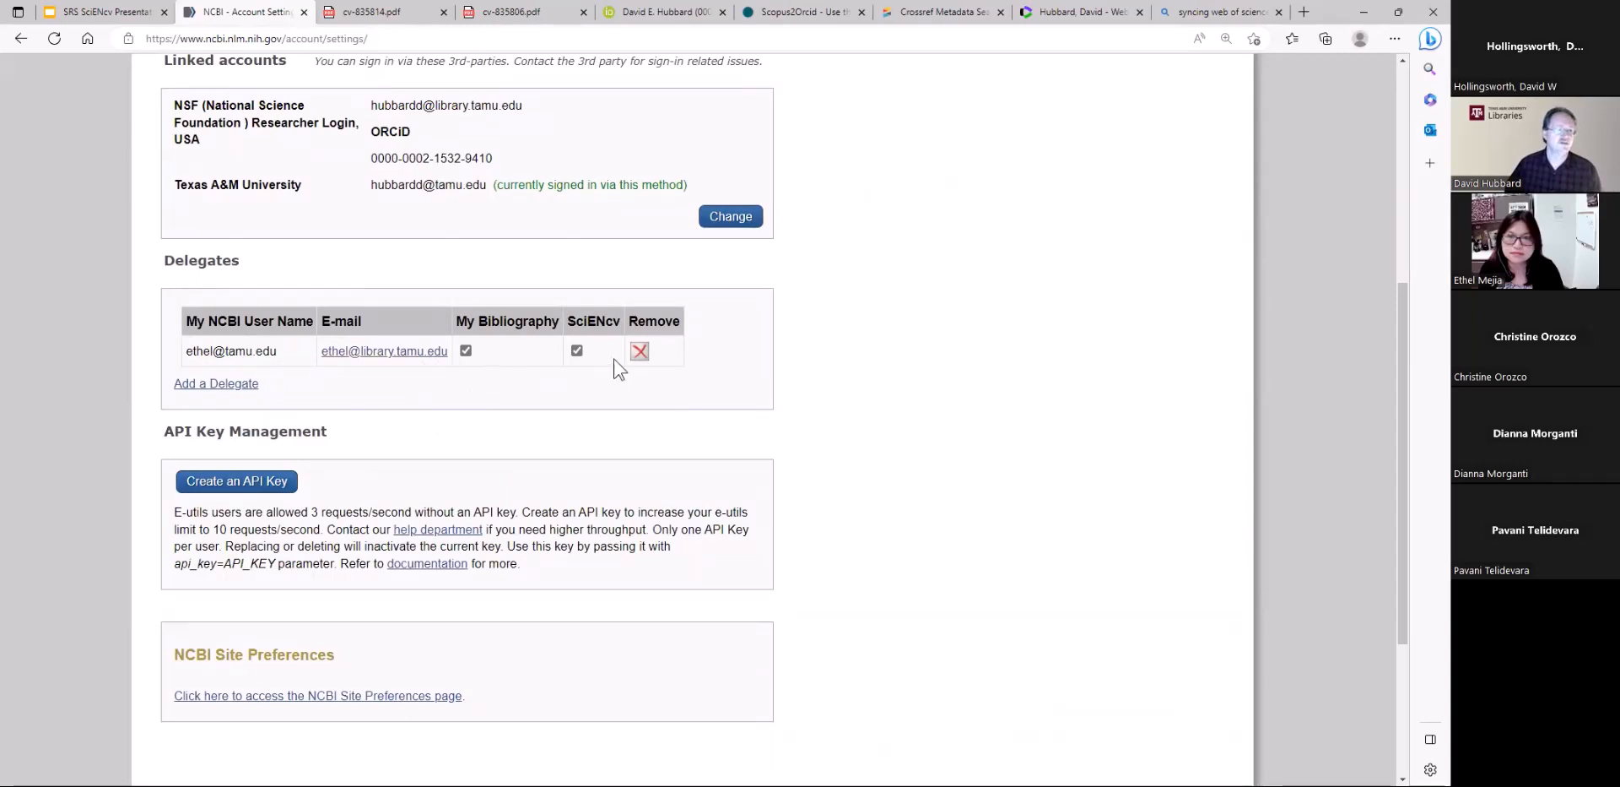
Toggle the delegate's SciENcv and My Bibliography permissions and remove the delegate from the account
left_click(577, 351)
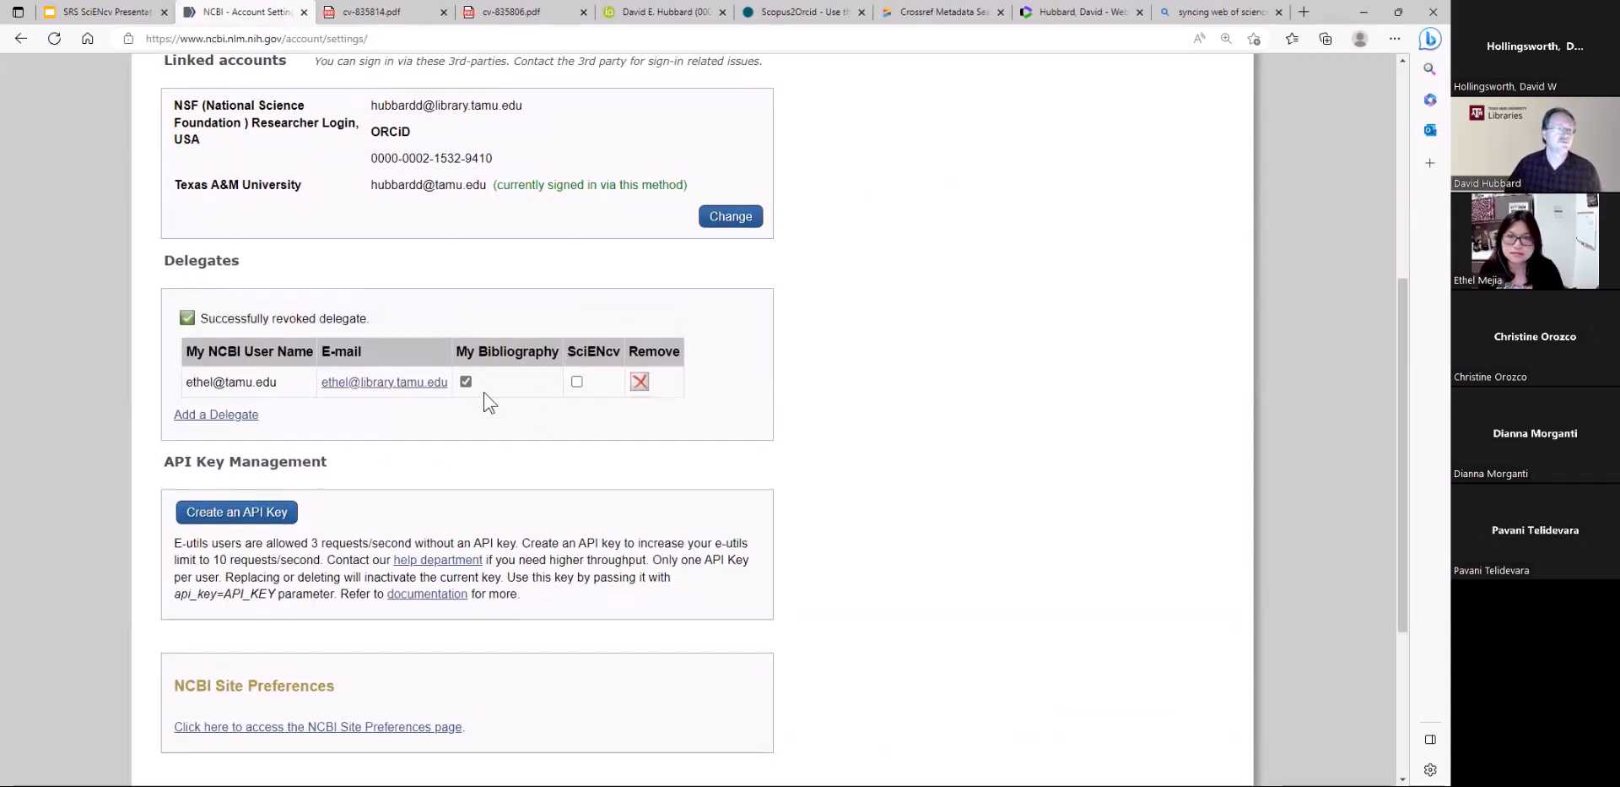
left_click(577, 381)
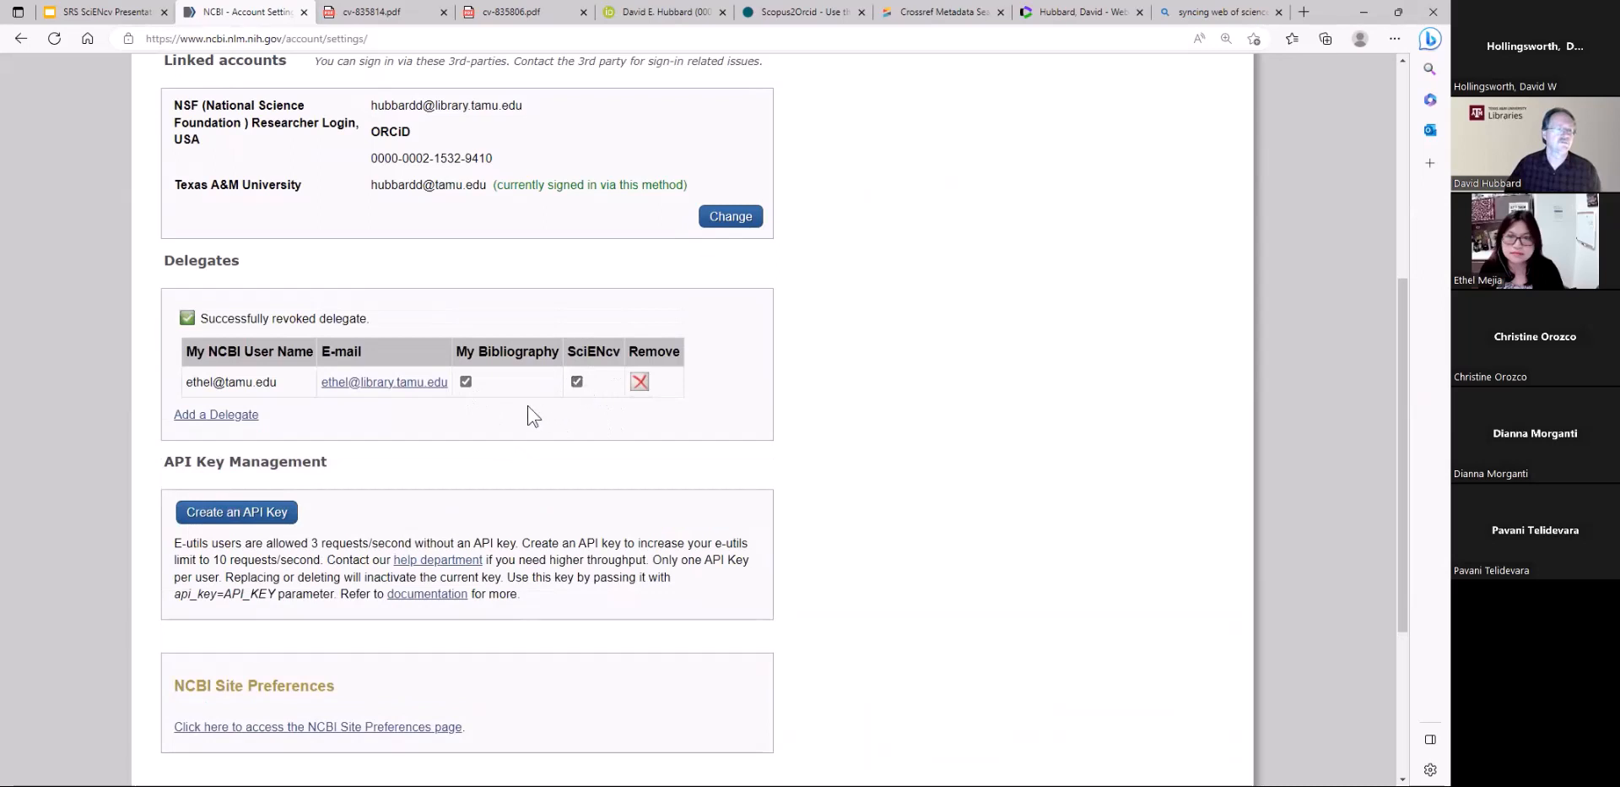
left_click(465, 382)
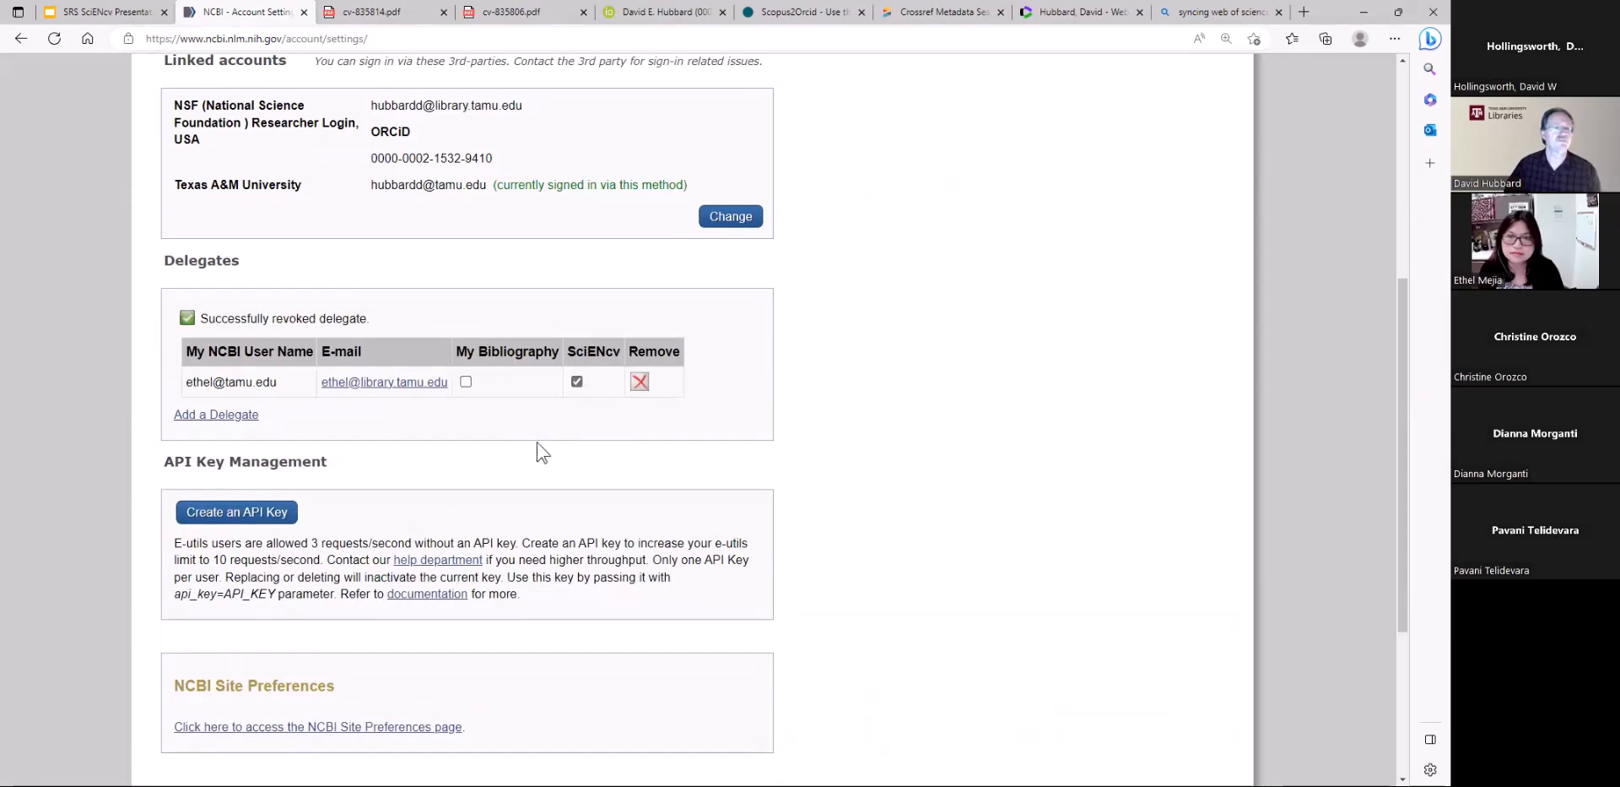
left_click(642, 381)
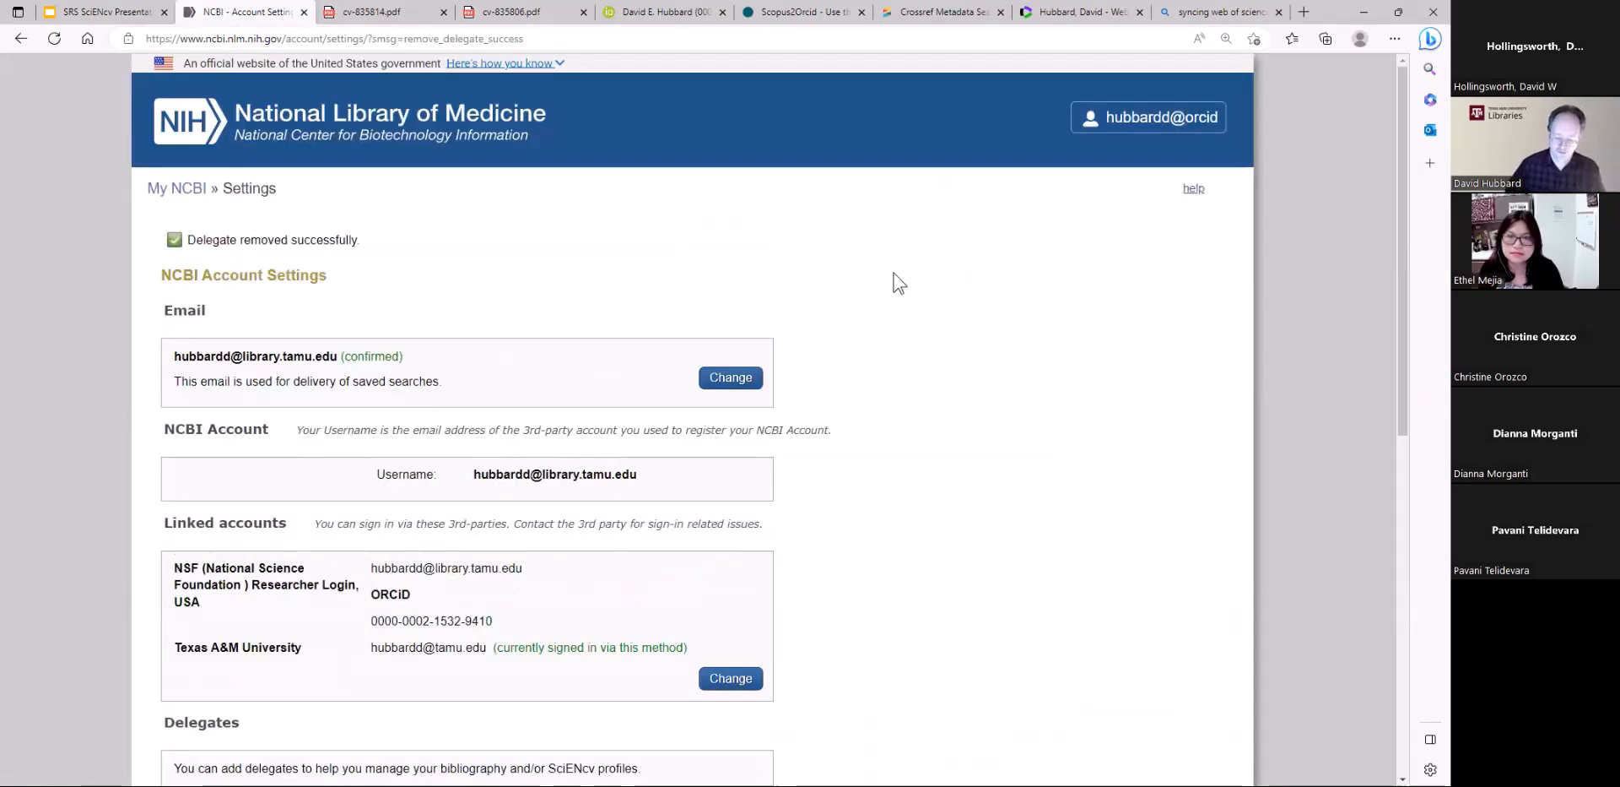
Return through My NCBI to the SciENcv documents list and start a new document
left_click(199, 191)
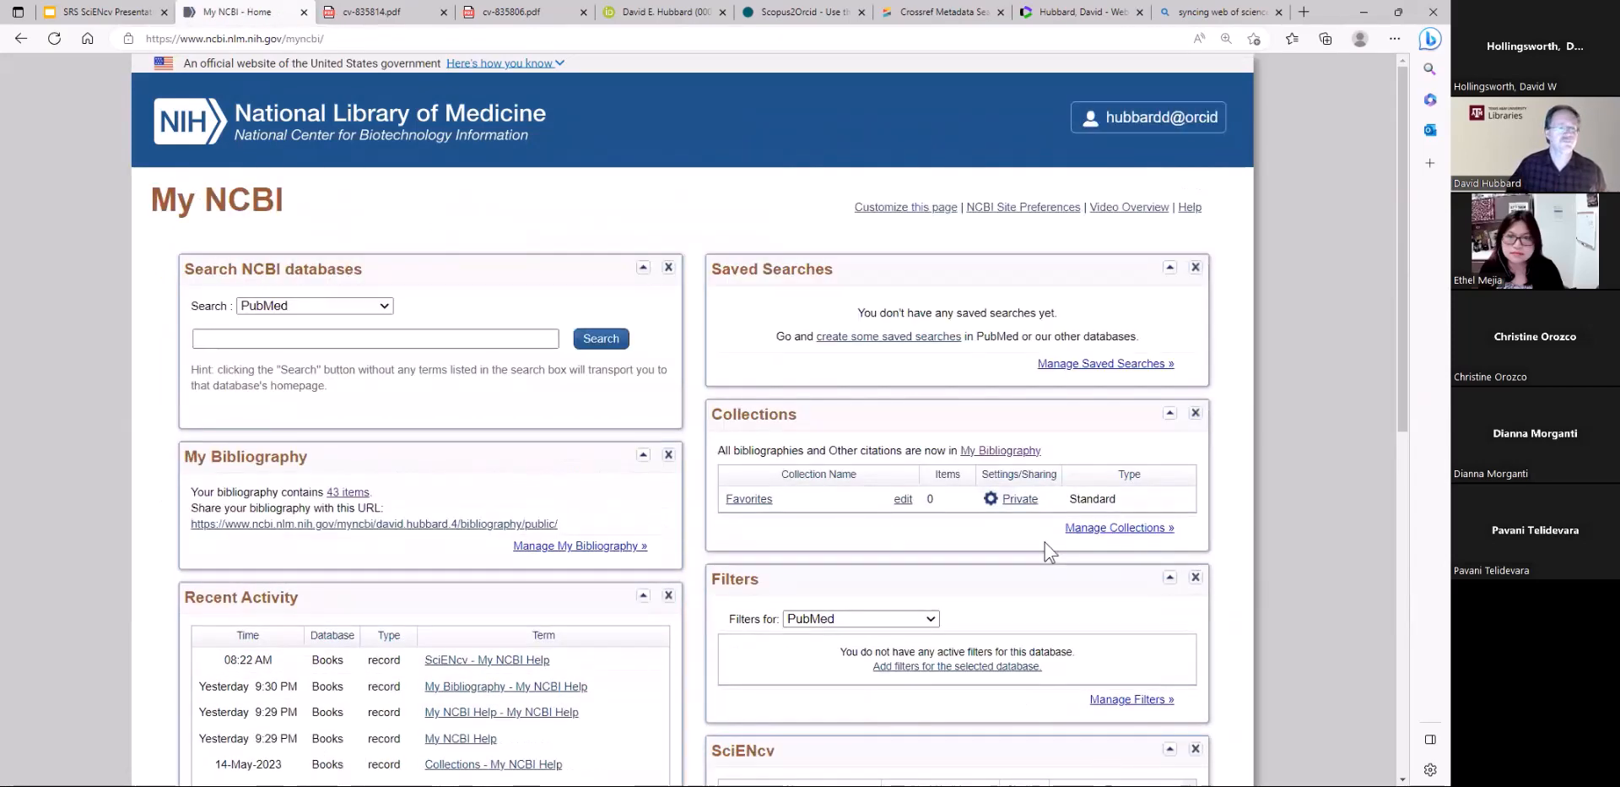
scroll(1103, 547, "down", 5)
left_click(1106, 549)
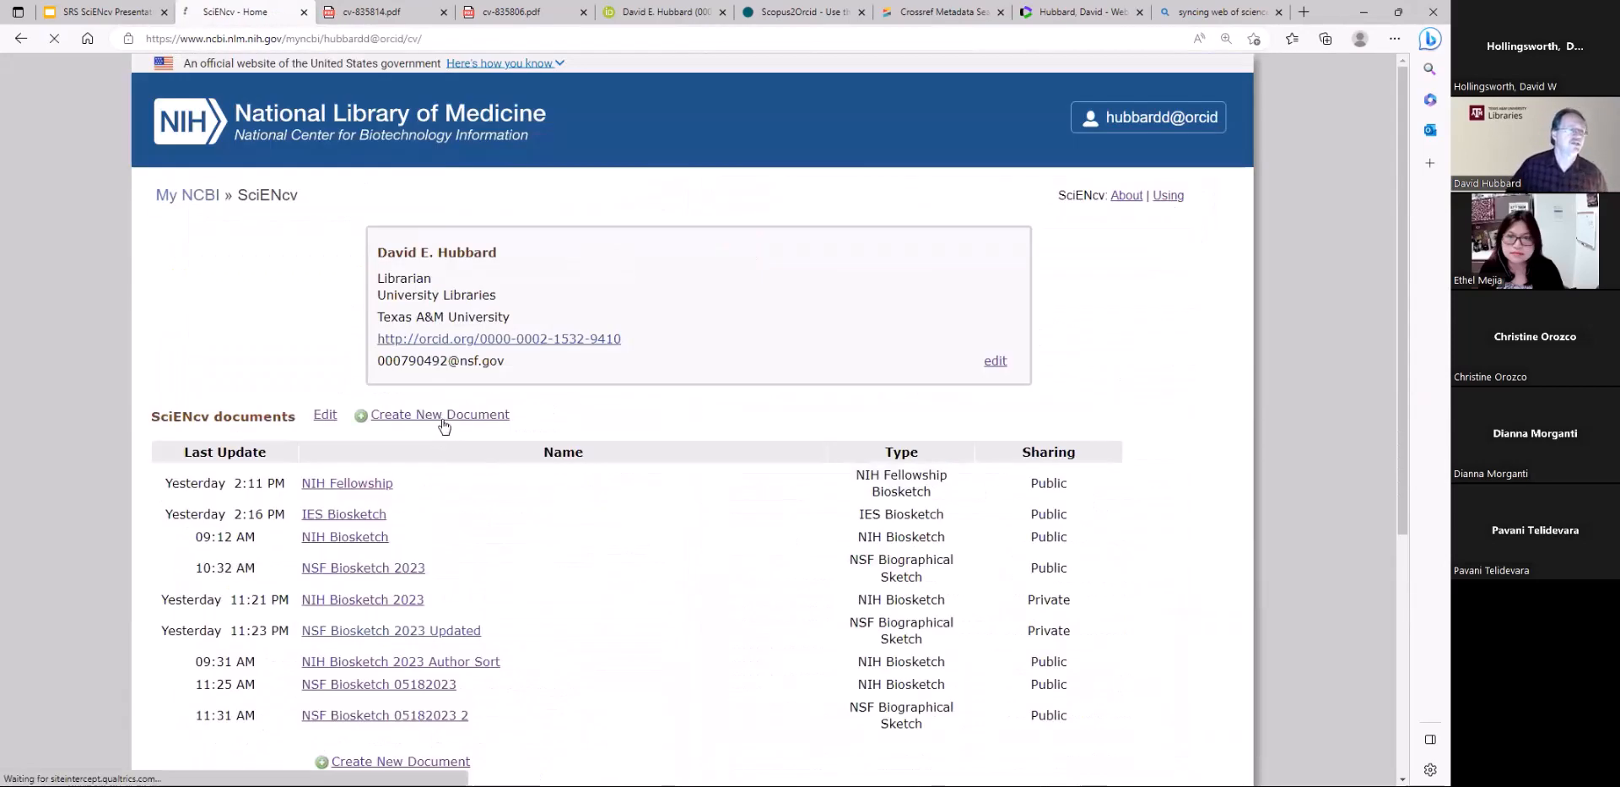
left_click(441, 415)
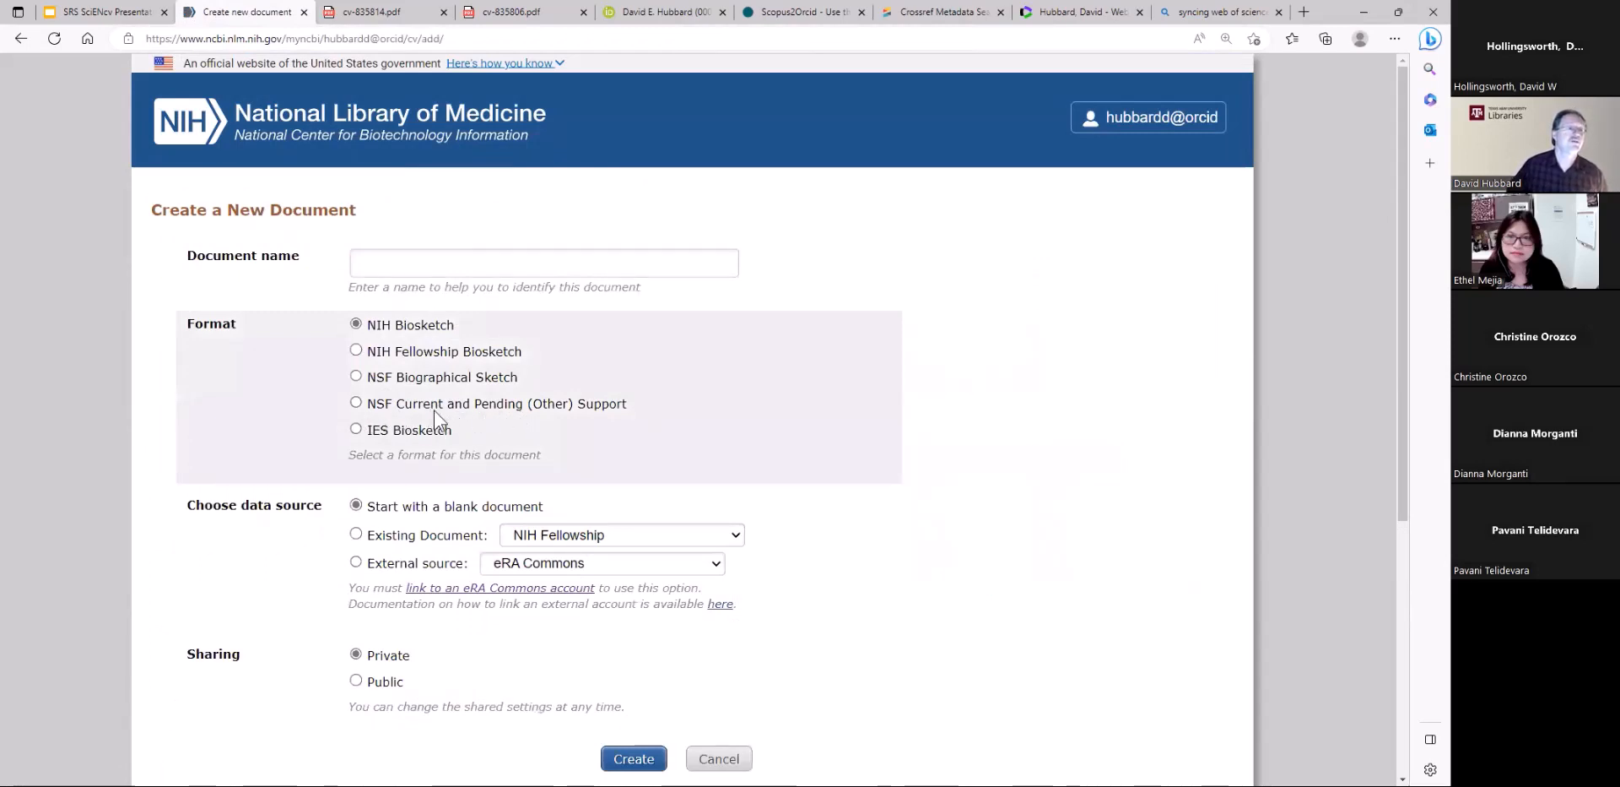
Name the new document NSF CPS 05182023 and choose the NSF Current and Pending (Other) Support format
left_click(415, 262)
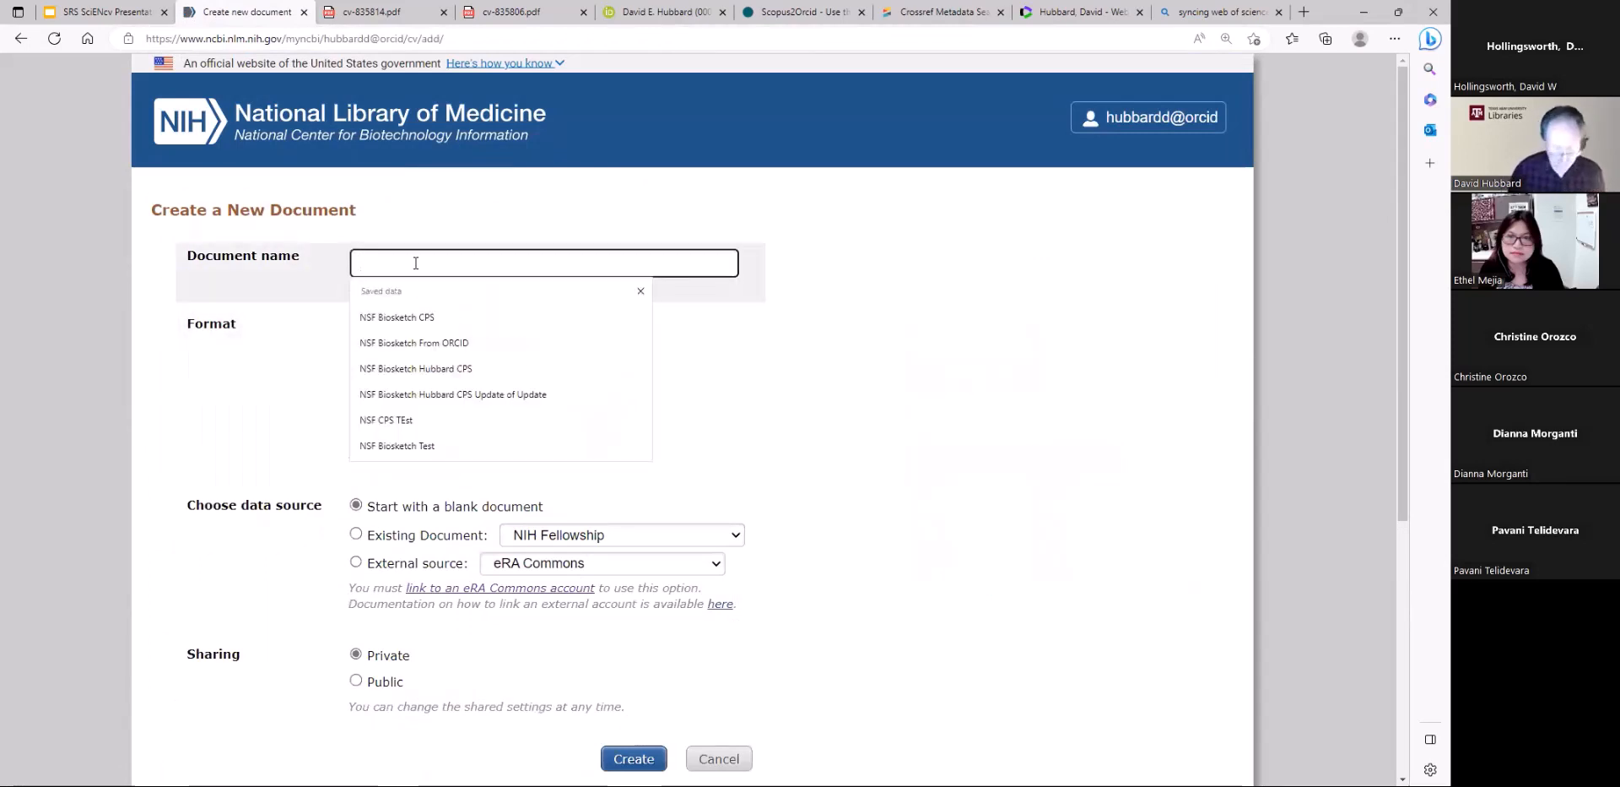
type("NSF ")
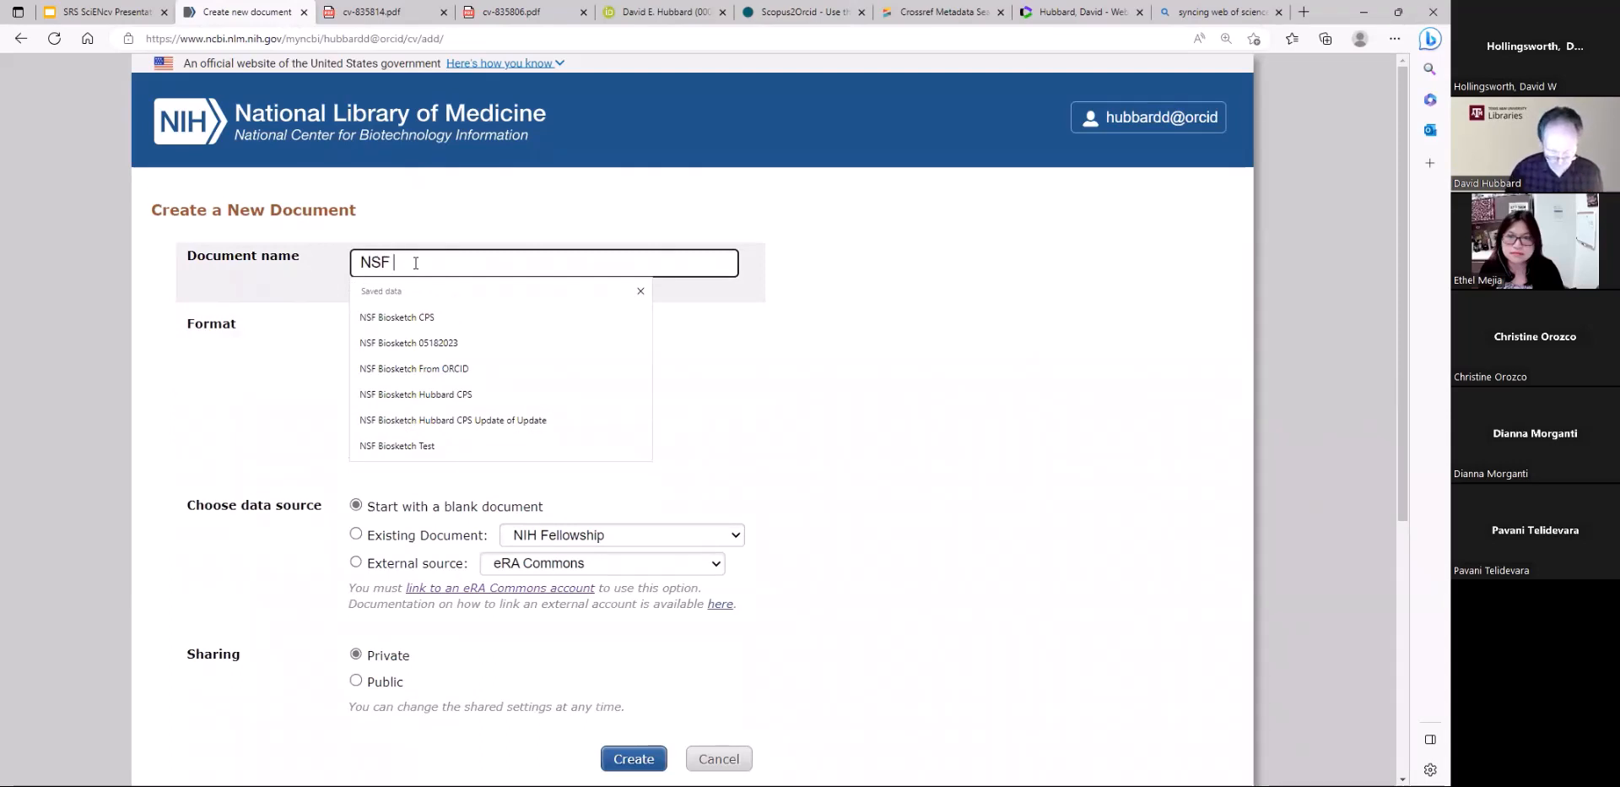
type("CPS 05182")
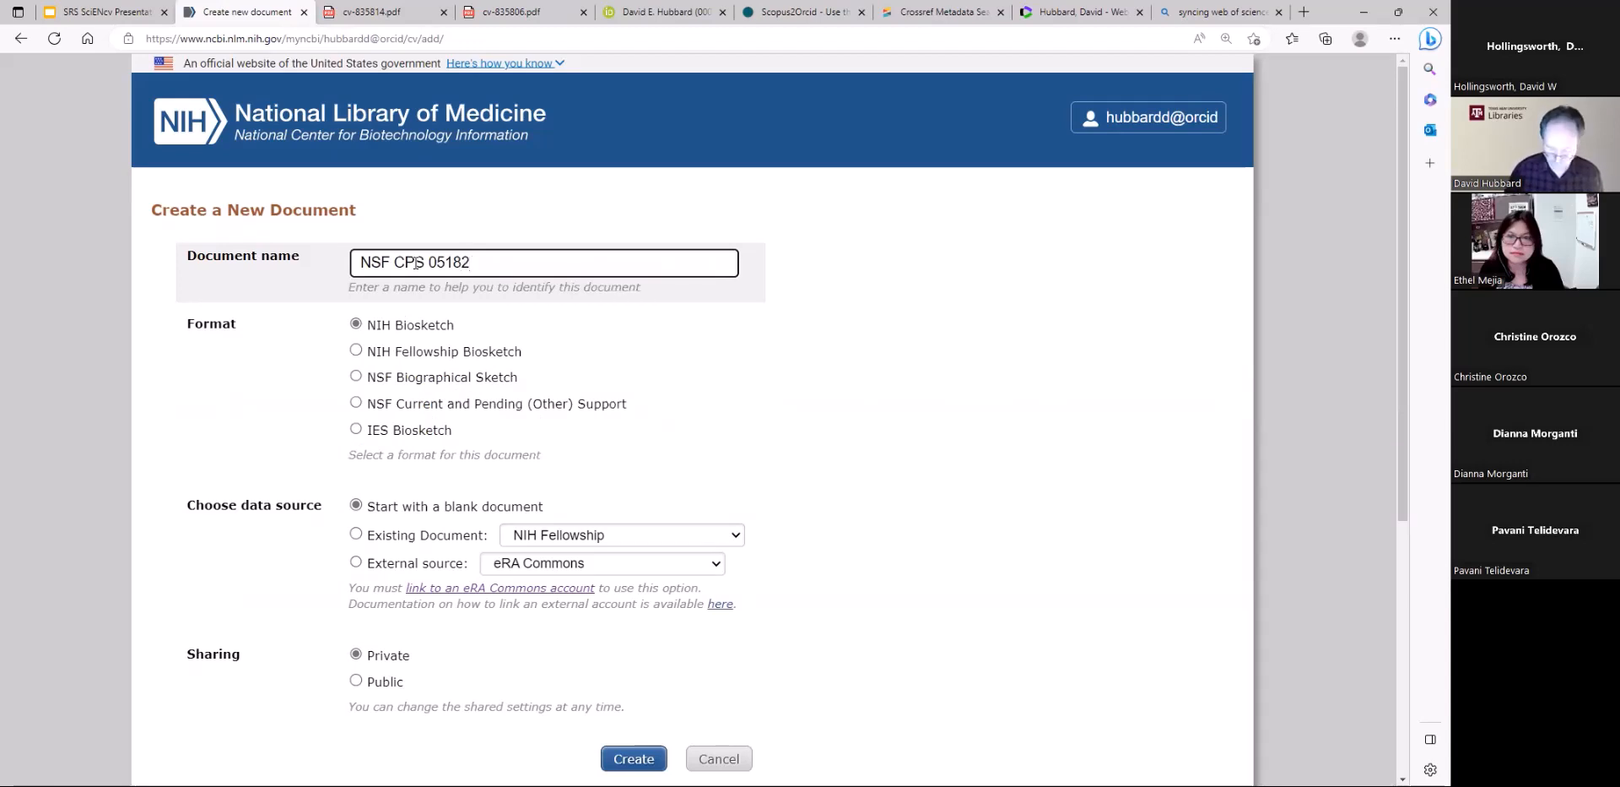
type("023")
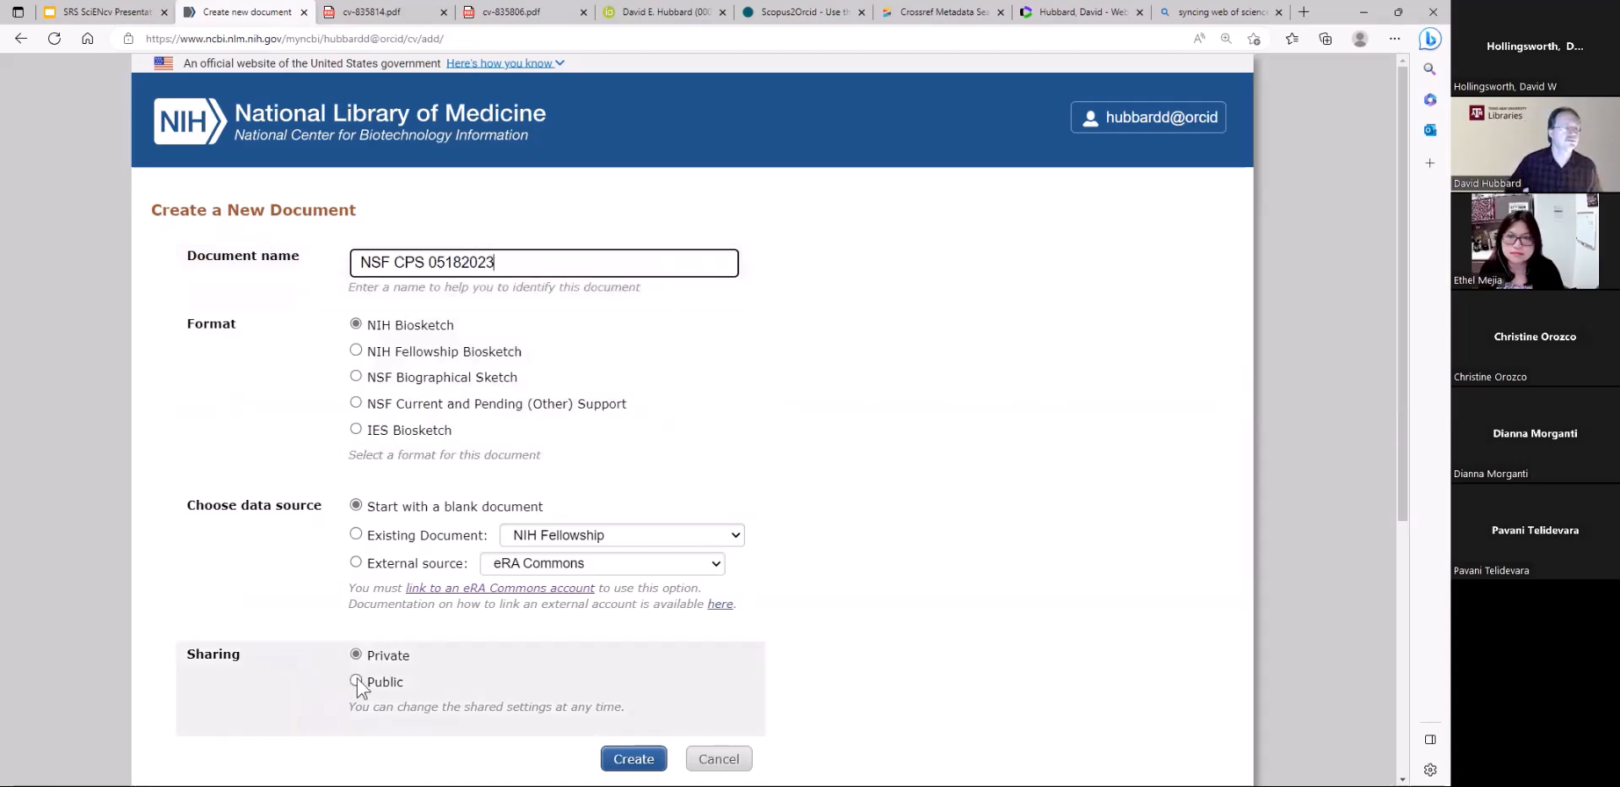
left_click(355, 402)
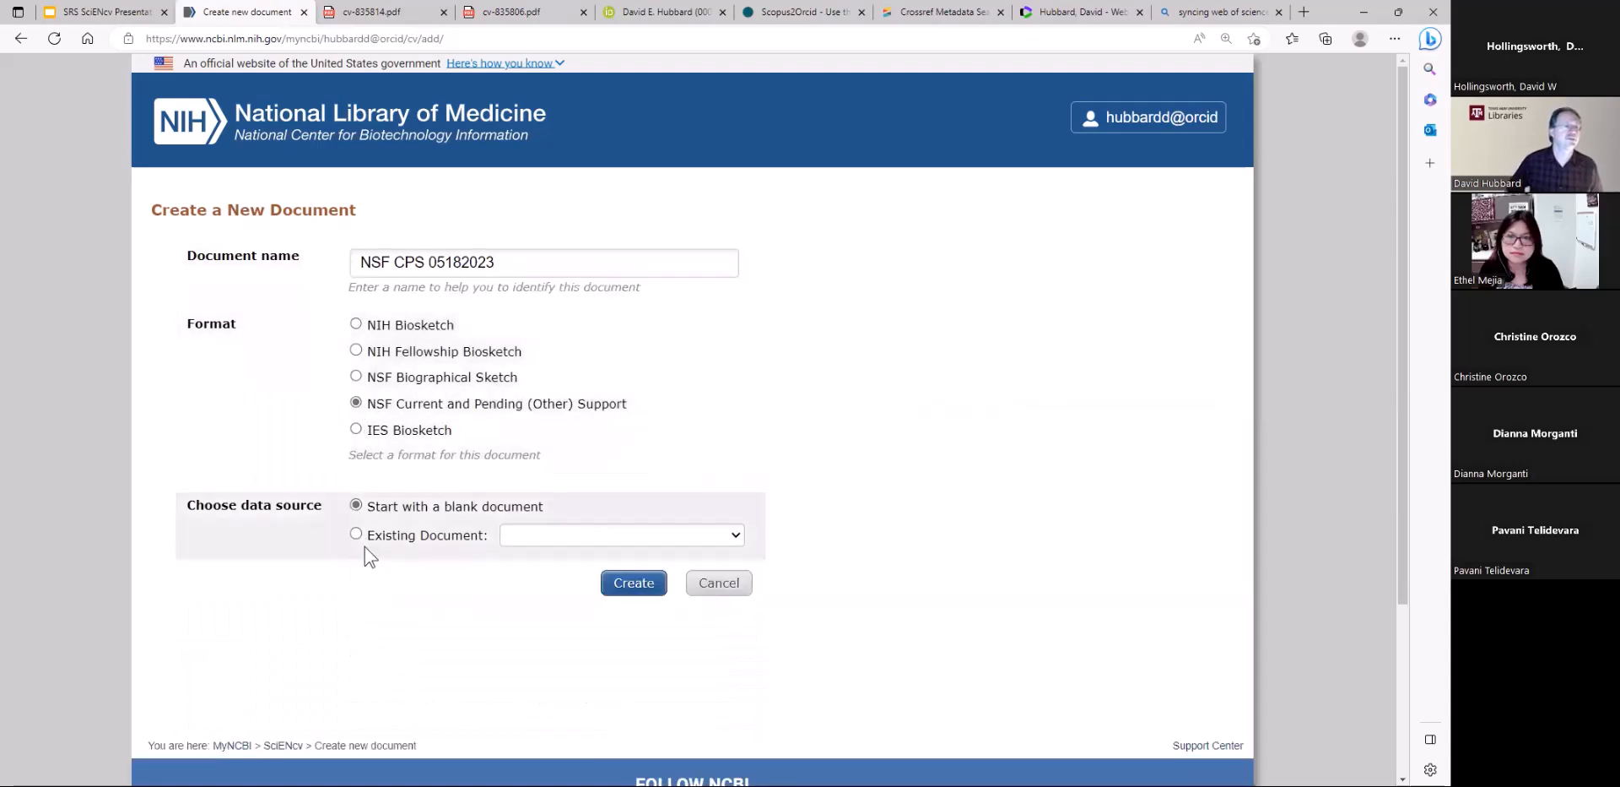
Check the existing-document data source option, keep the blank document as source, and create the document
left_click(356, 534)
left_click(535, 540)
left_click(355, 505)
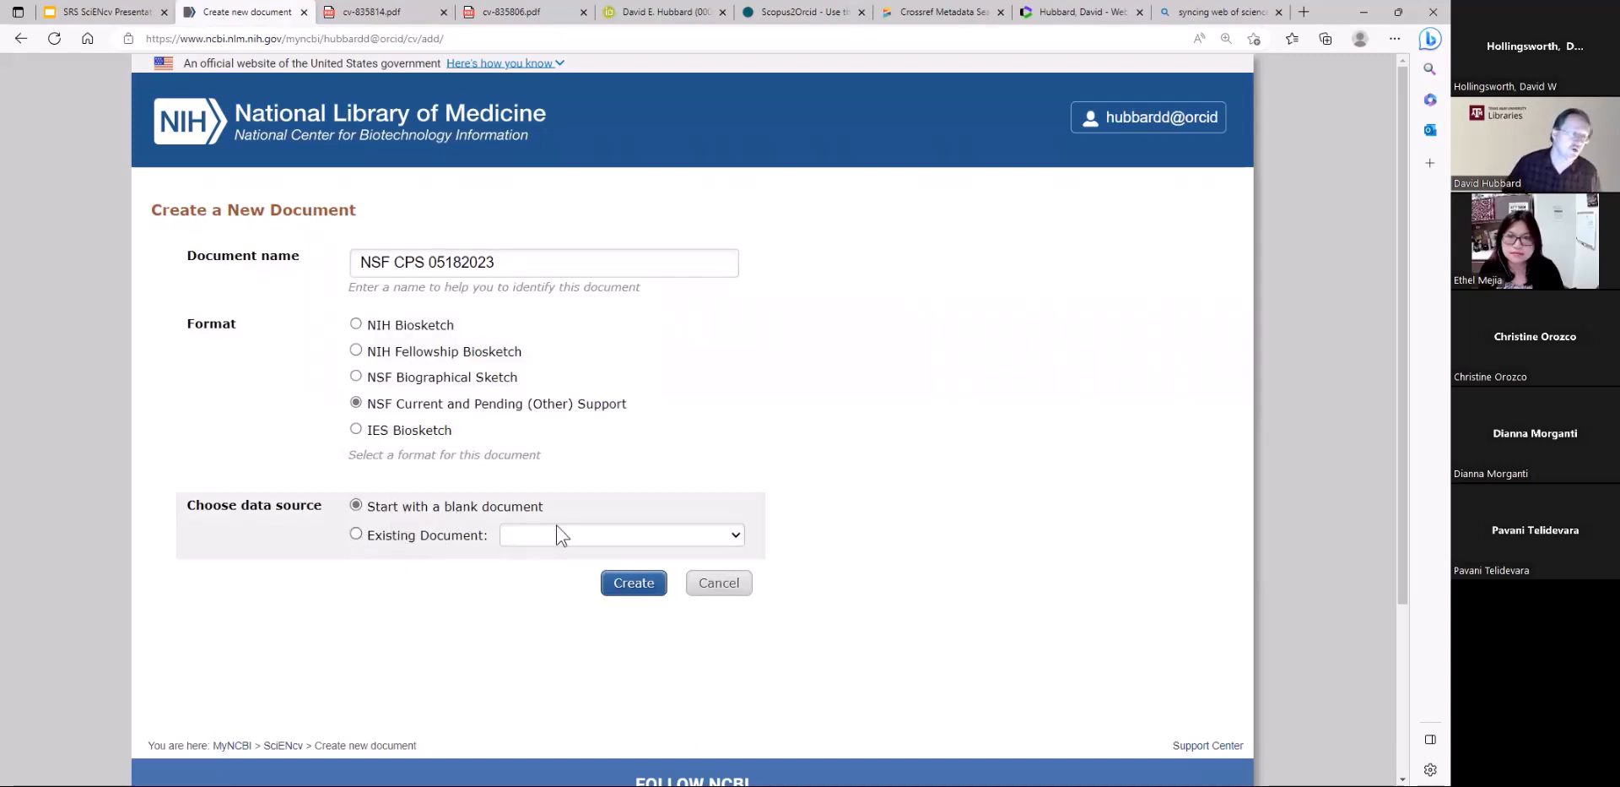
left_click(355, 534)
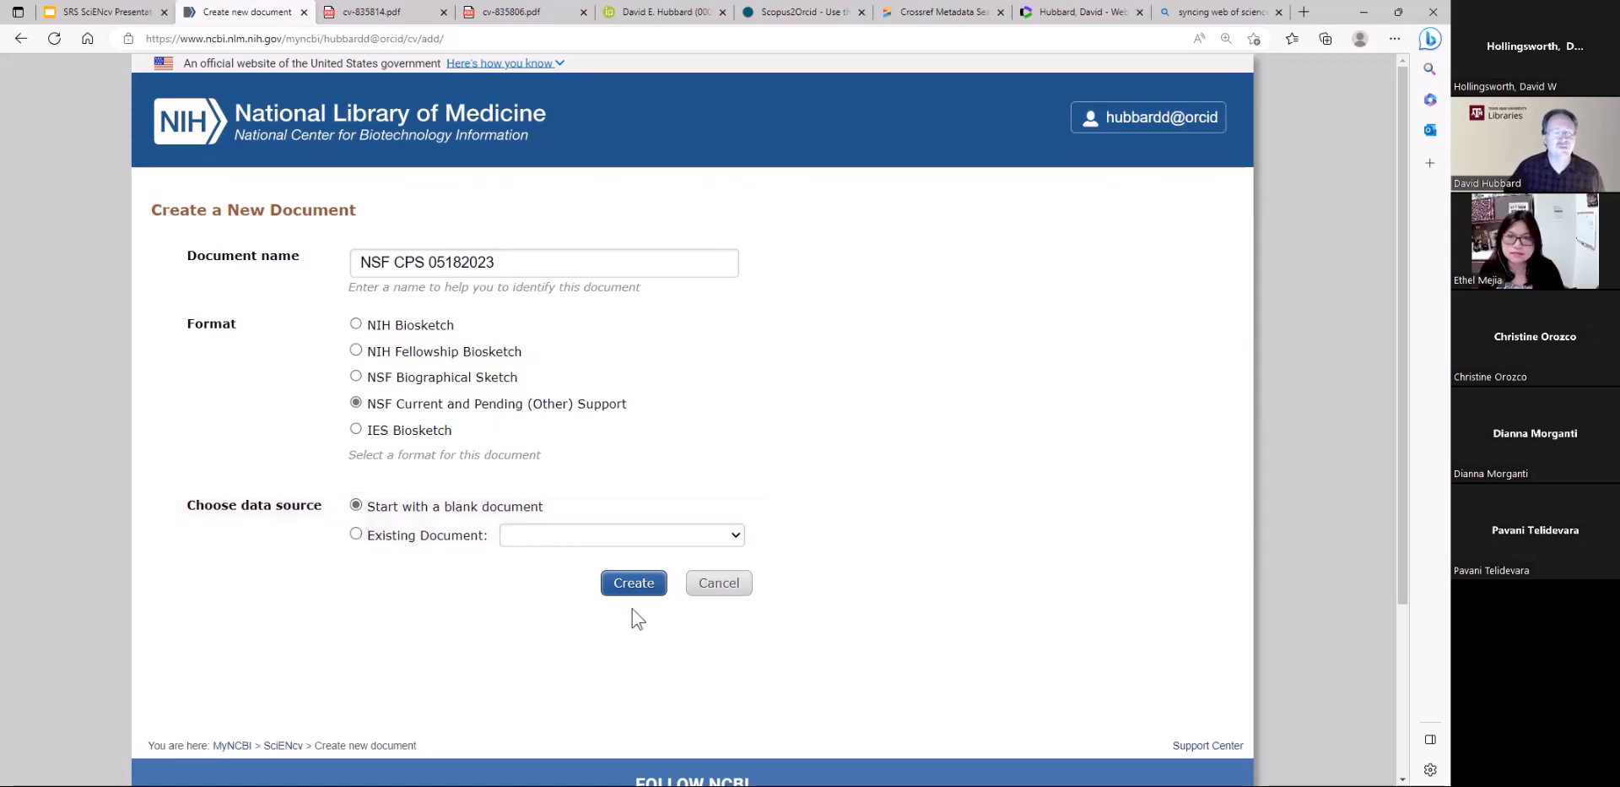
left_click(634, 584)
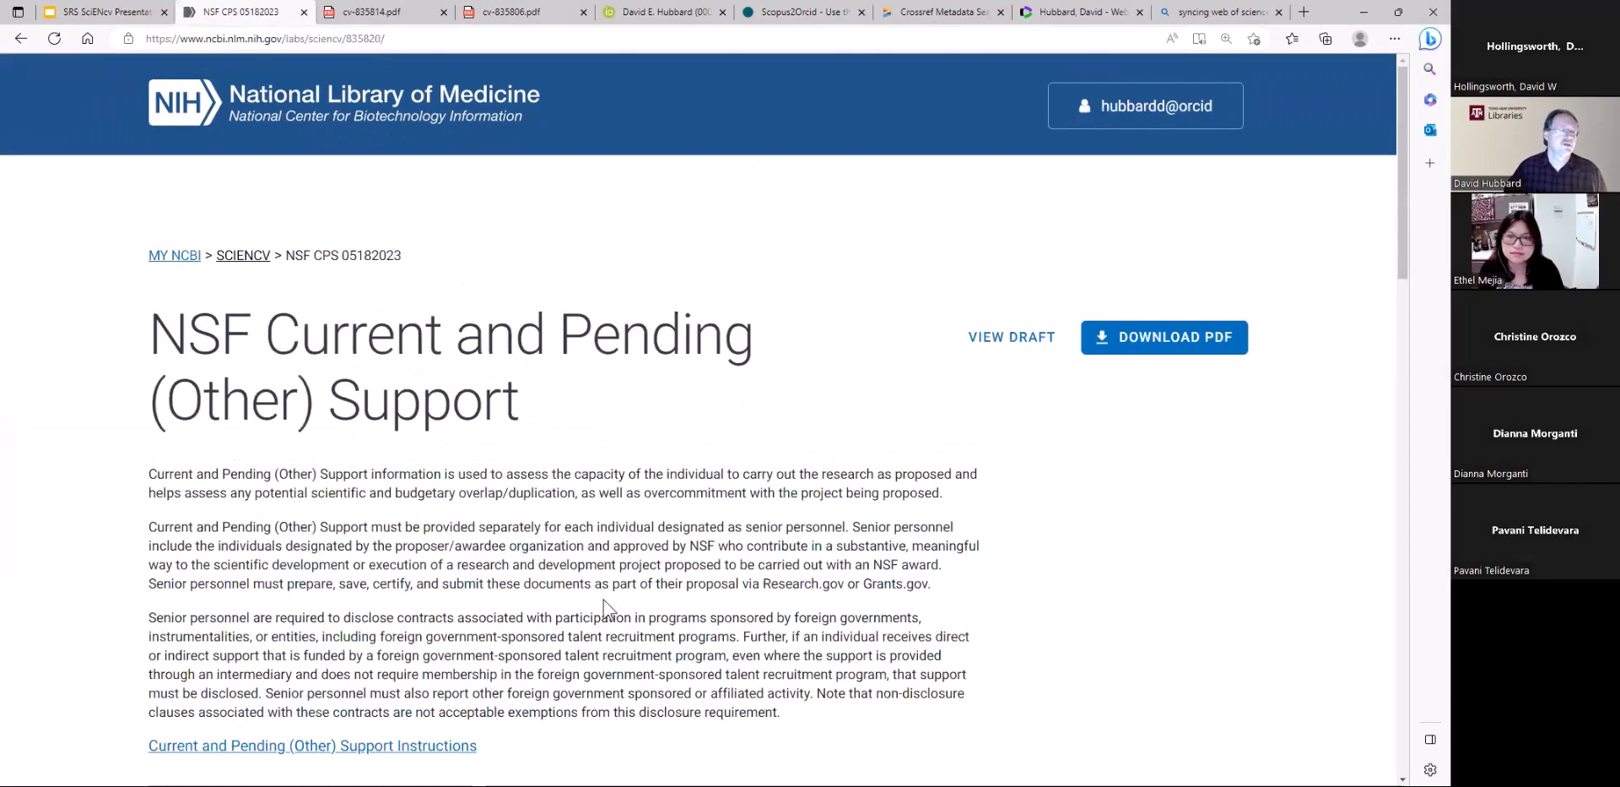
Start adding the identifying information, entering Librarian as the position title and TAMU as the organization
scroll(604, 600, "down", 3)
scroll(604, 600, "down", 1)
scroll(568, 632, "down", 1)
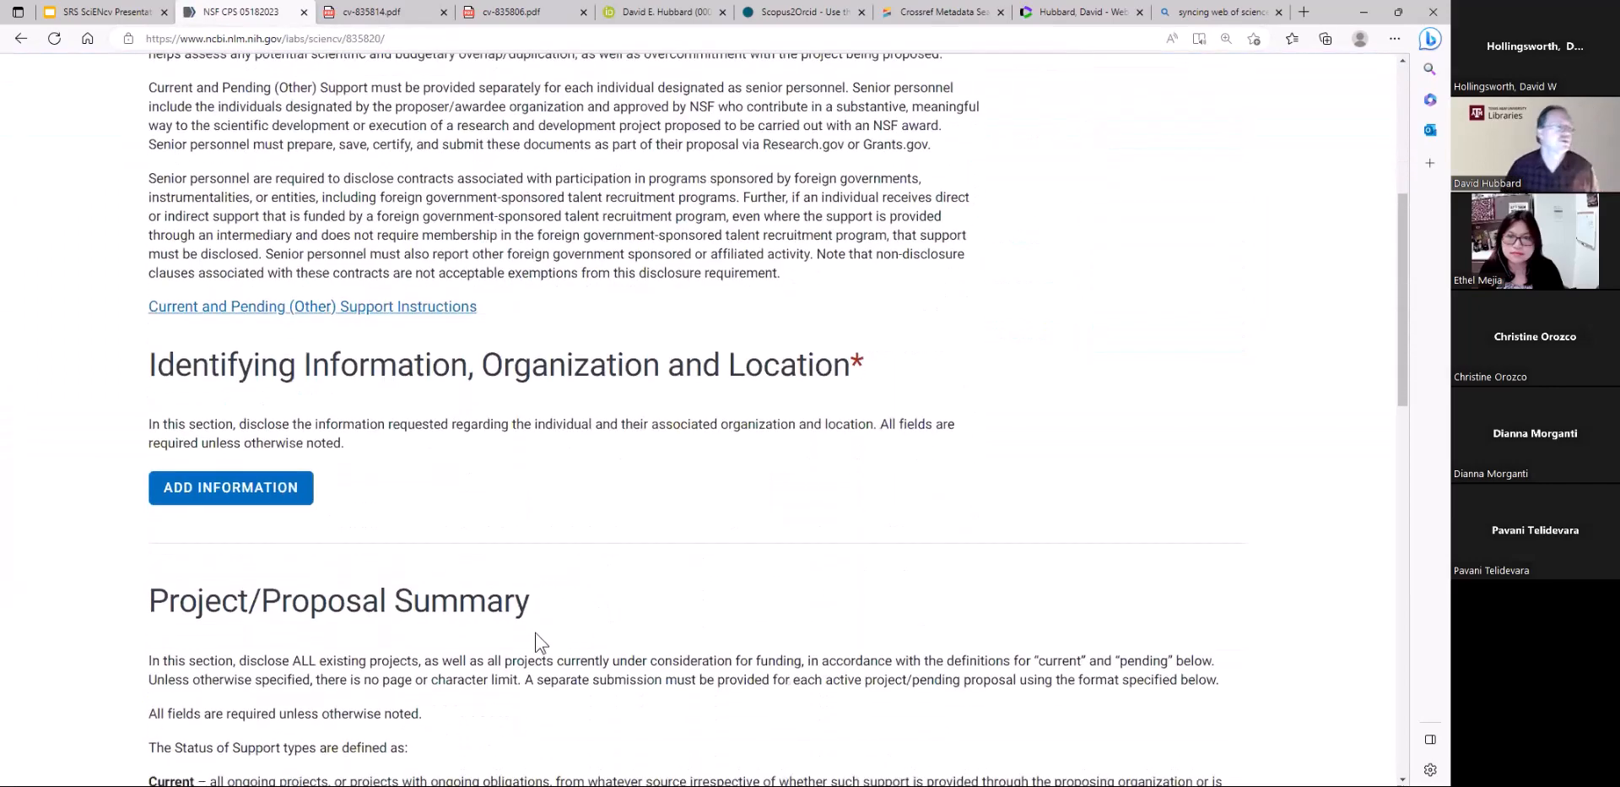
left_click(240, 493)
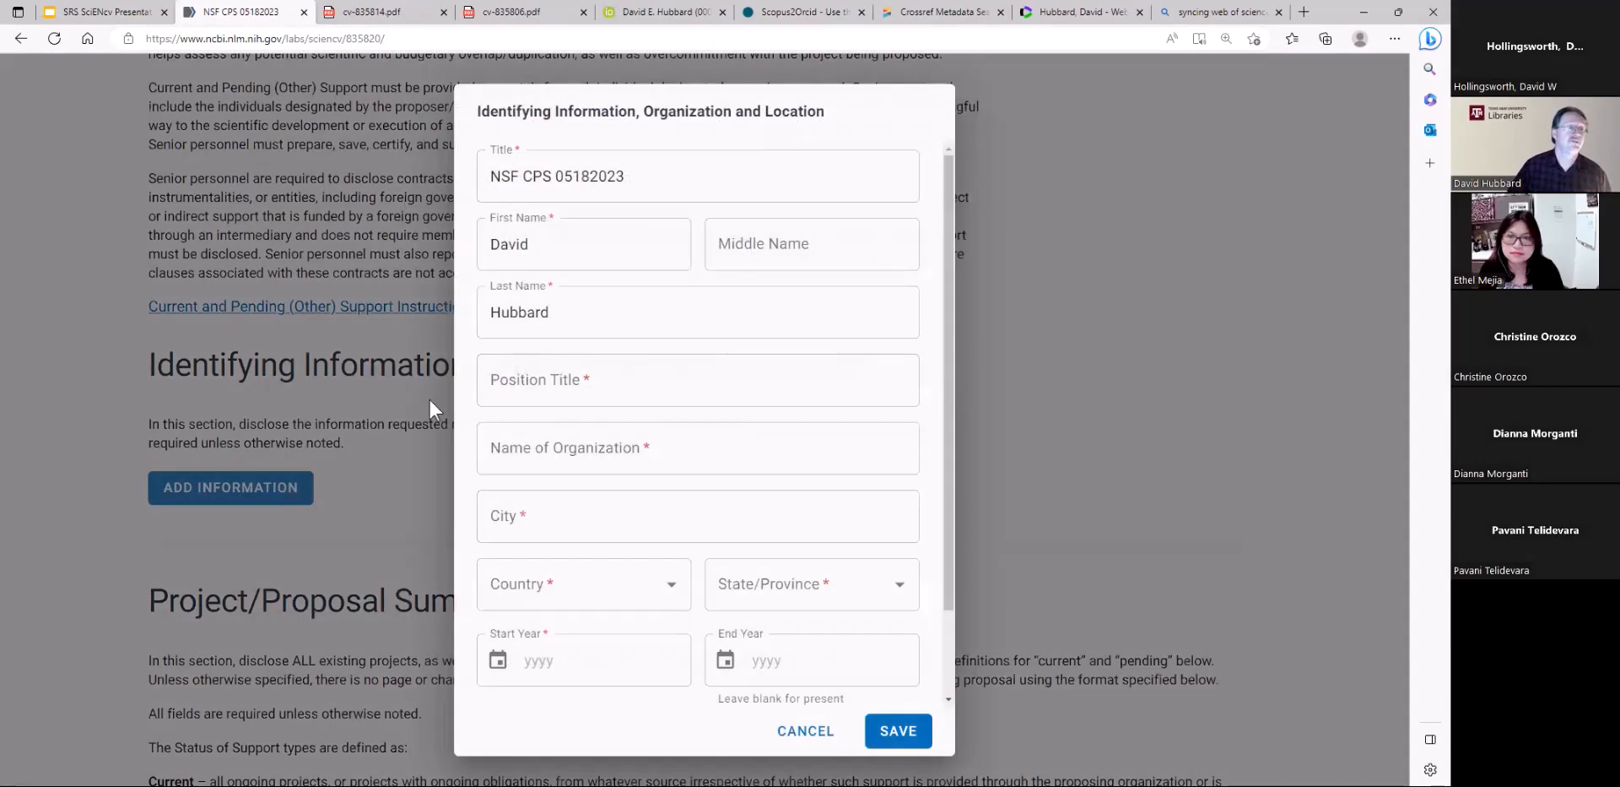
left_click(612, 387)
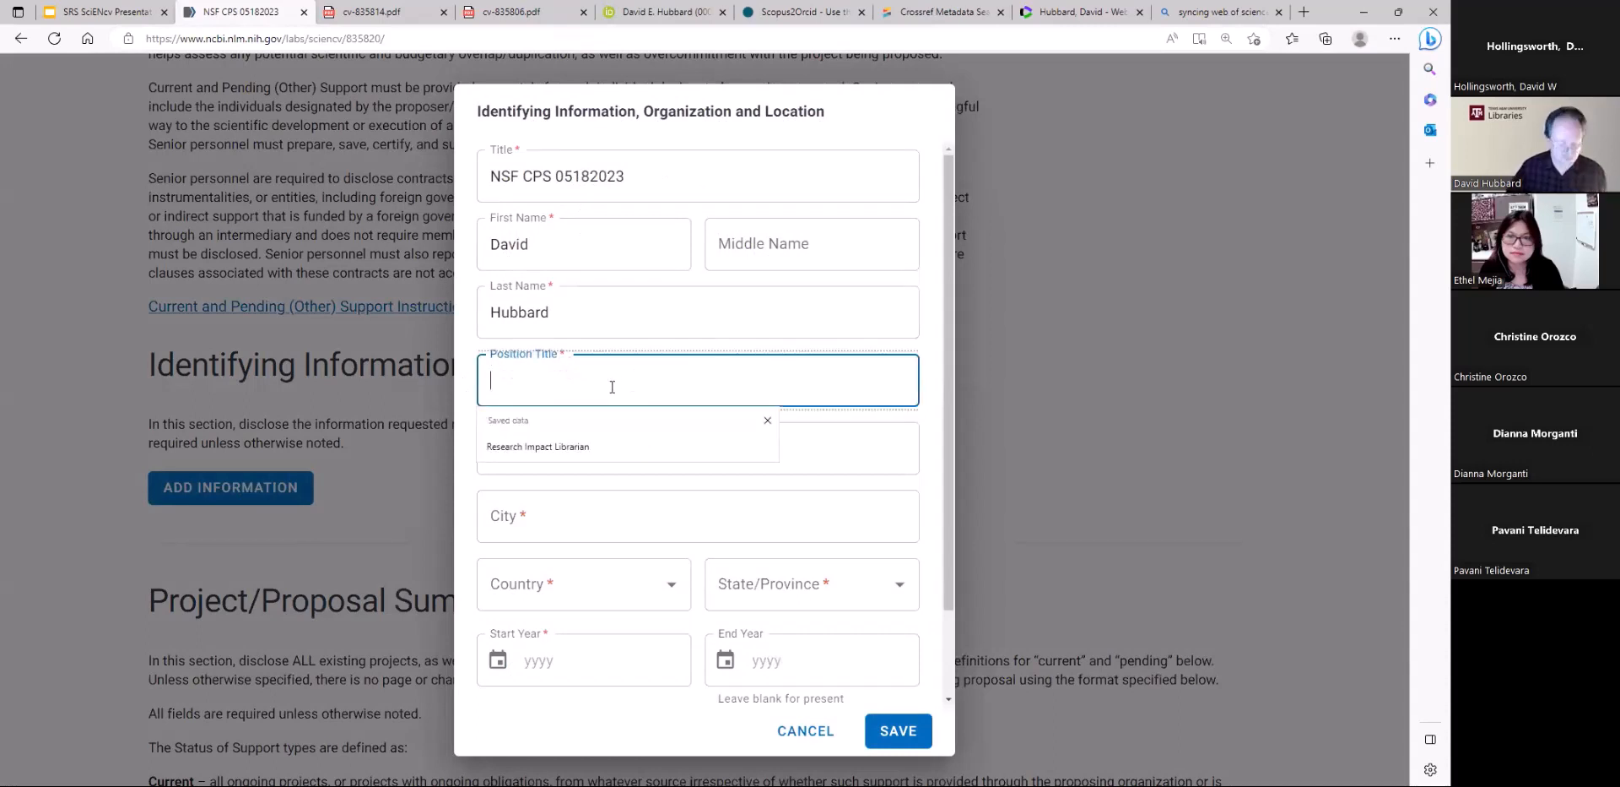
type("Librarian")
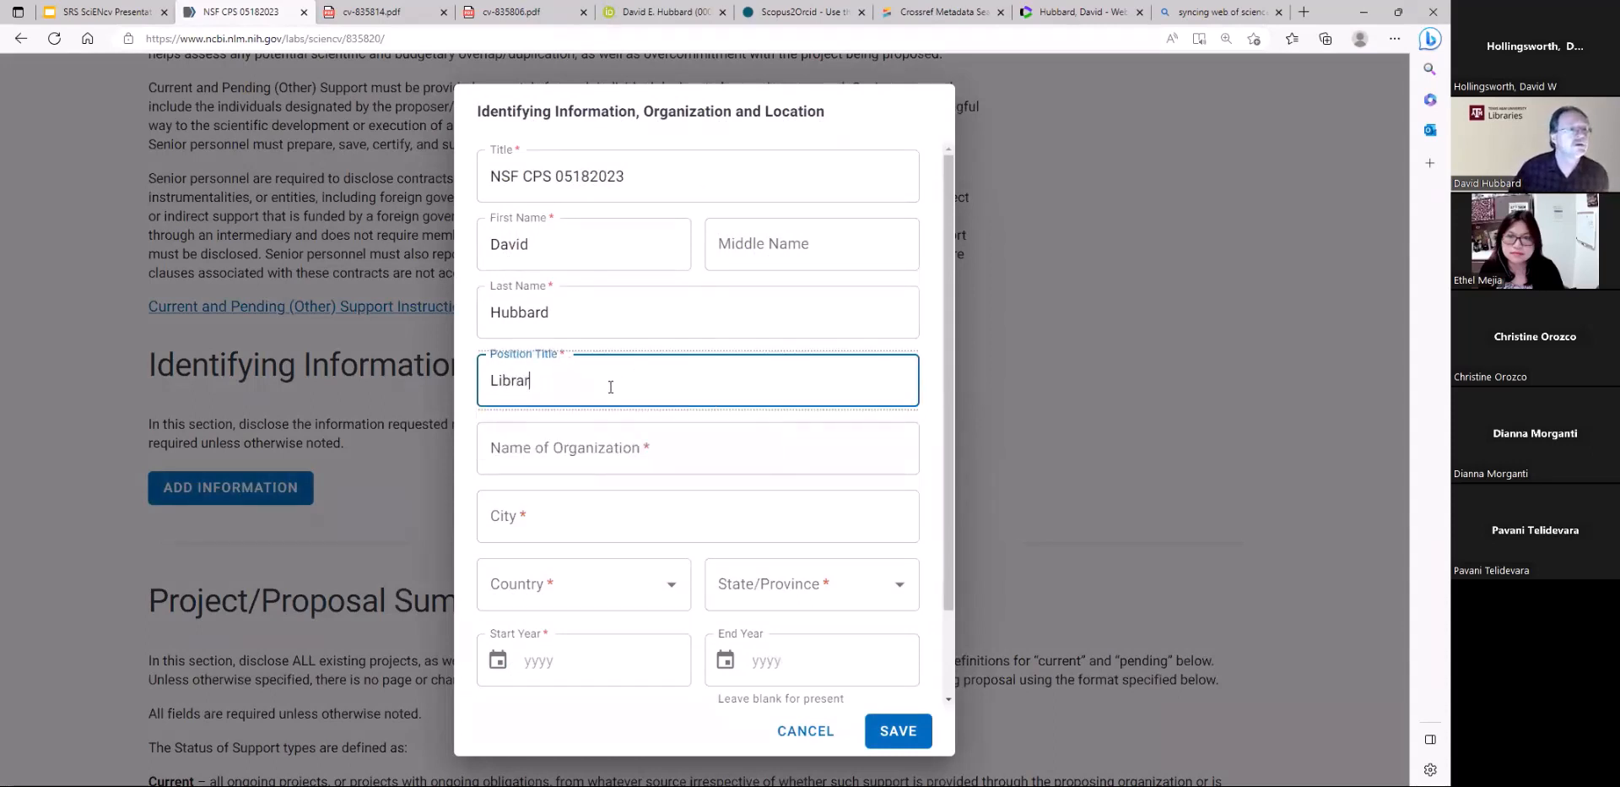
left_click(655, 448)
type("TAMU")
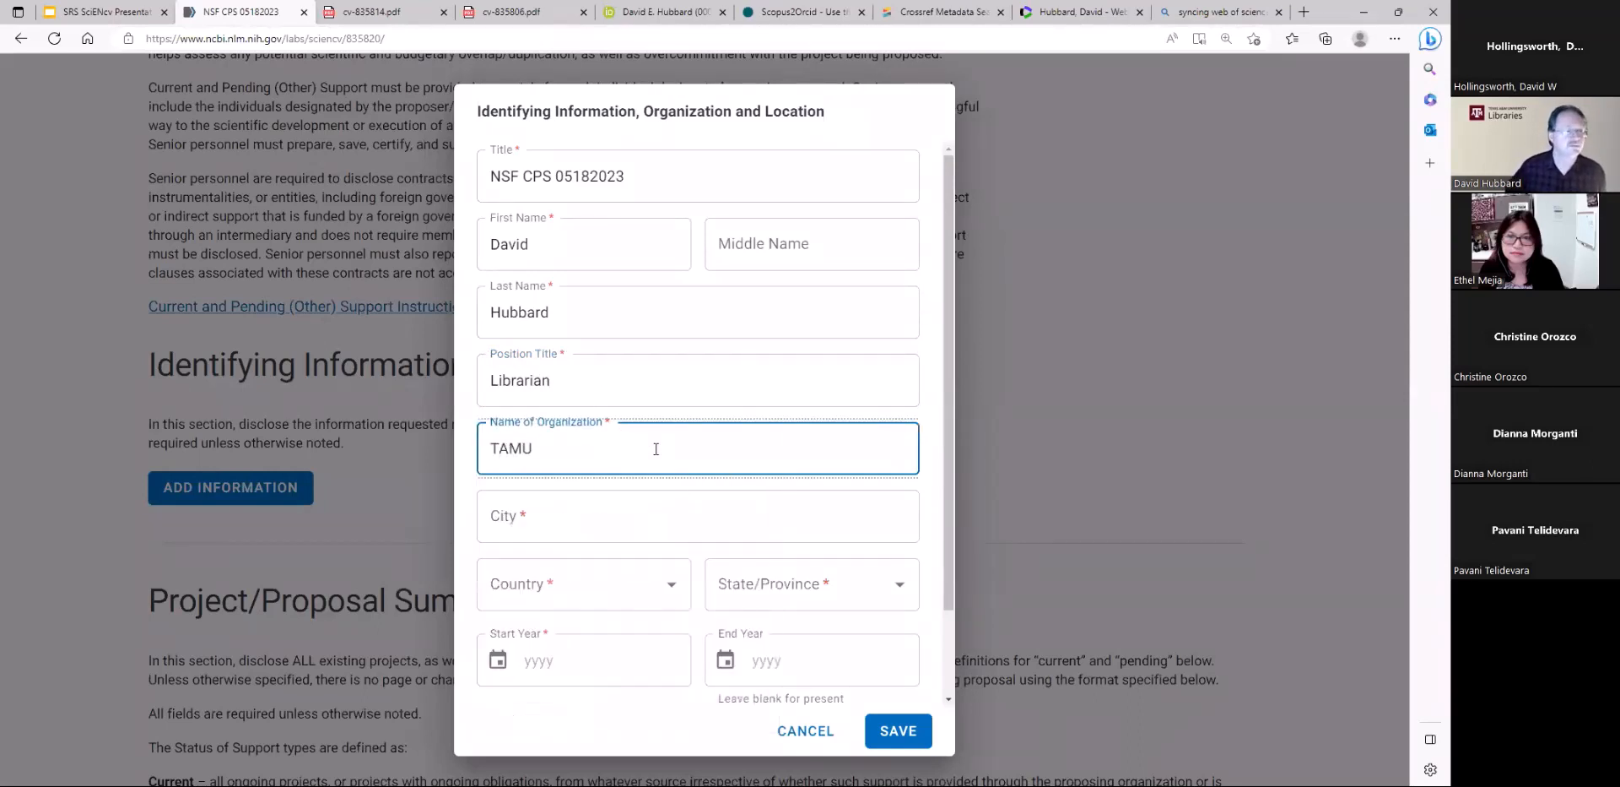
Fill in College Station, TX from the saved suggestions as the city and choose United States as the country
left_click(539, 516)
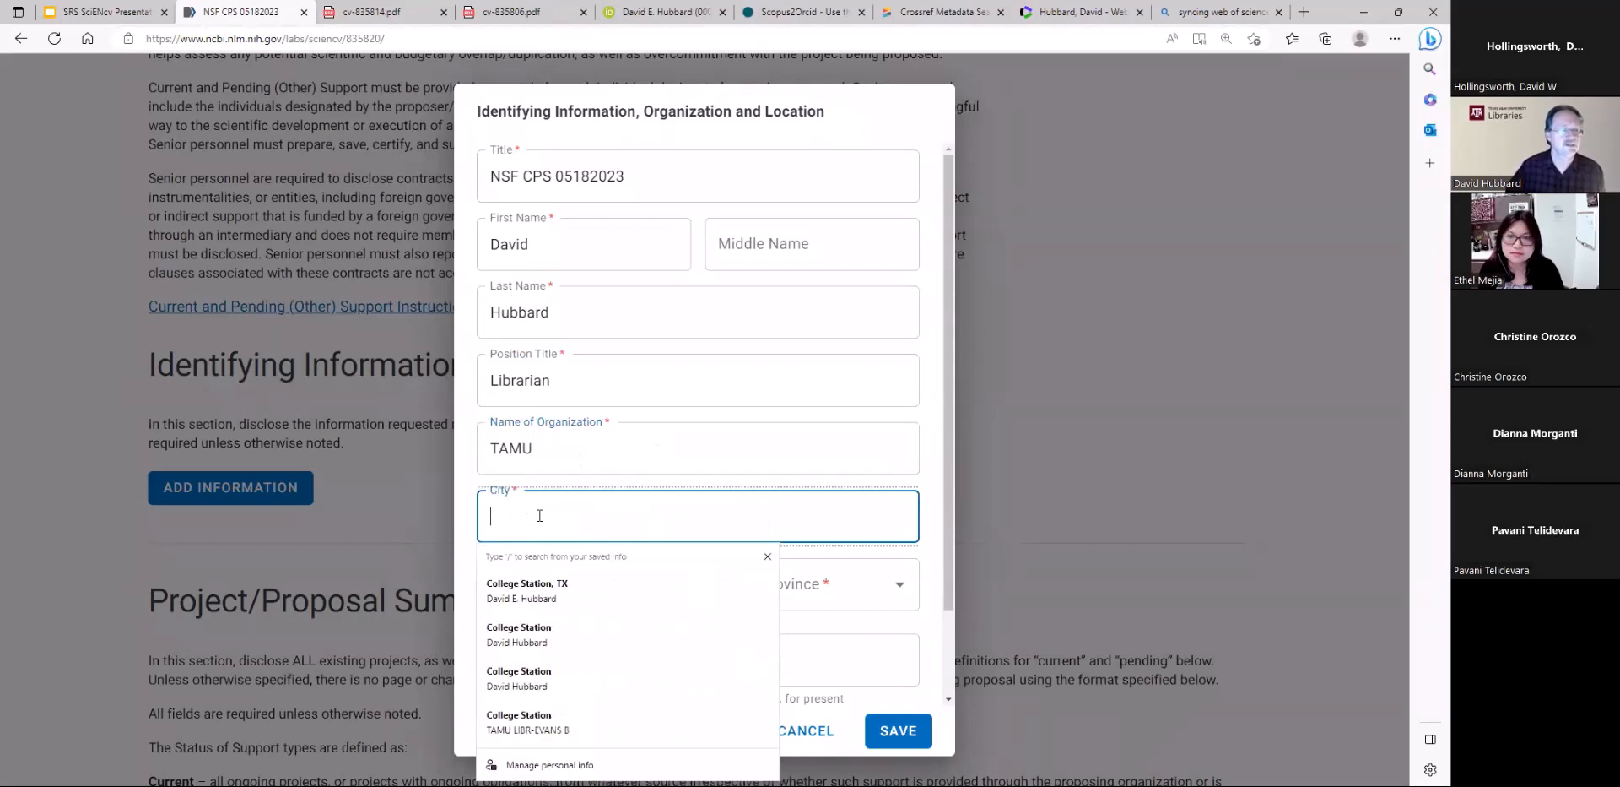
left_click(540, 588)
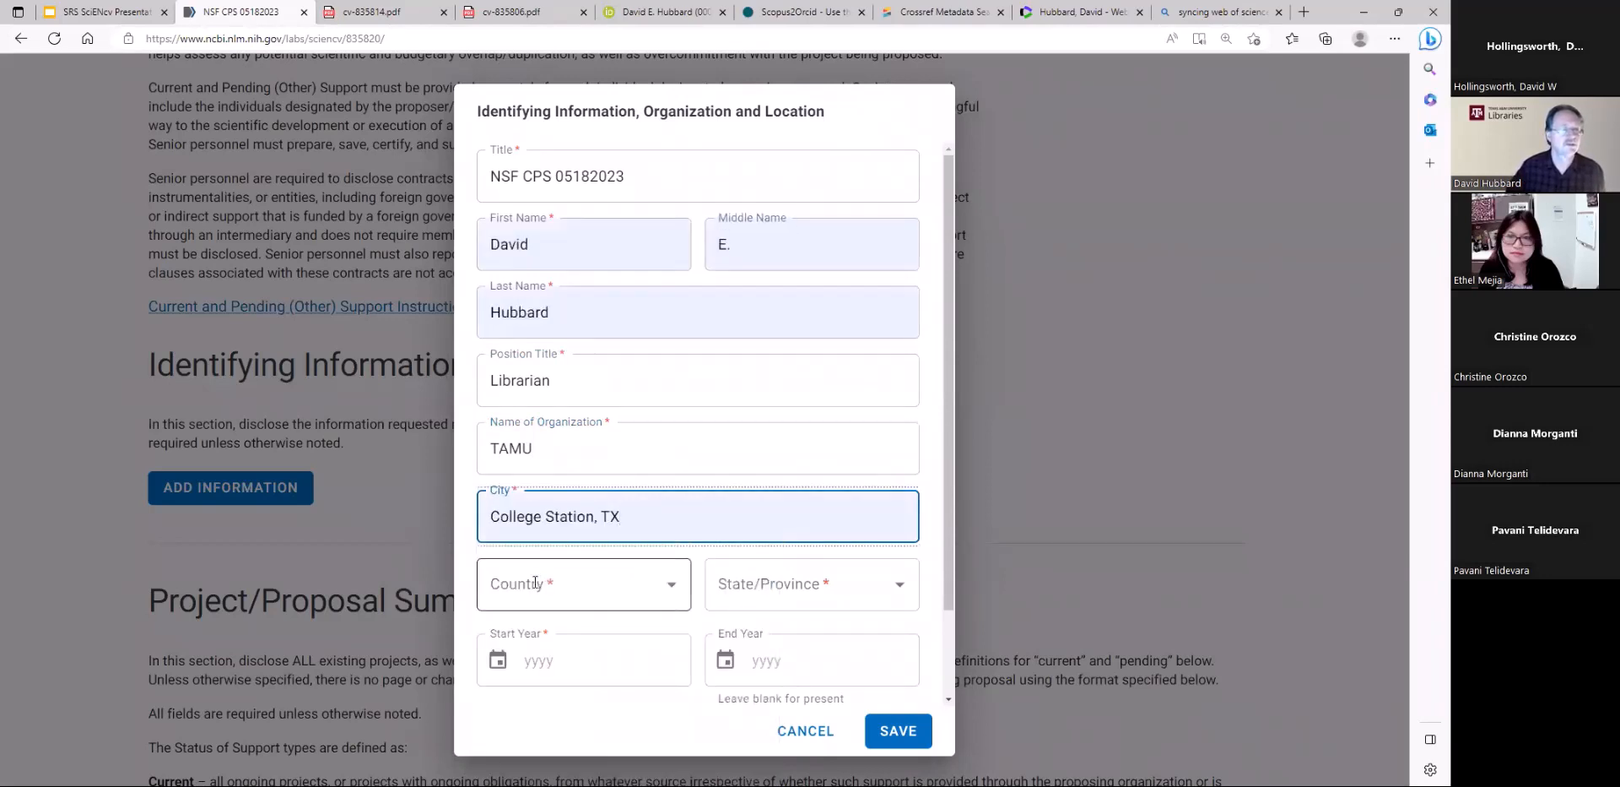
left_click(632, 591)
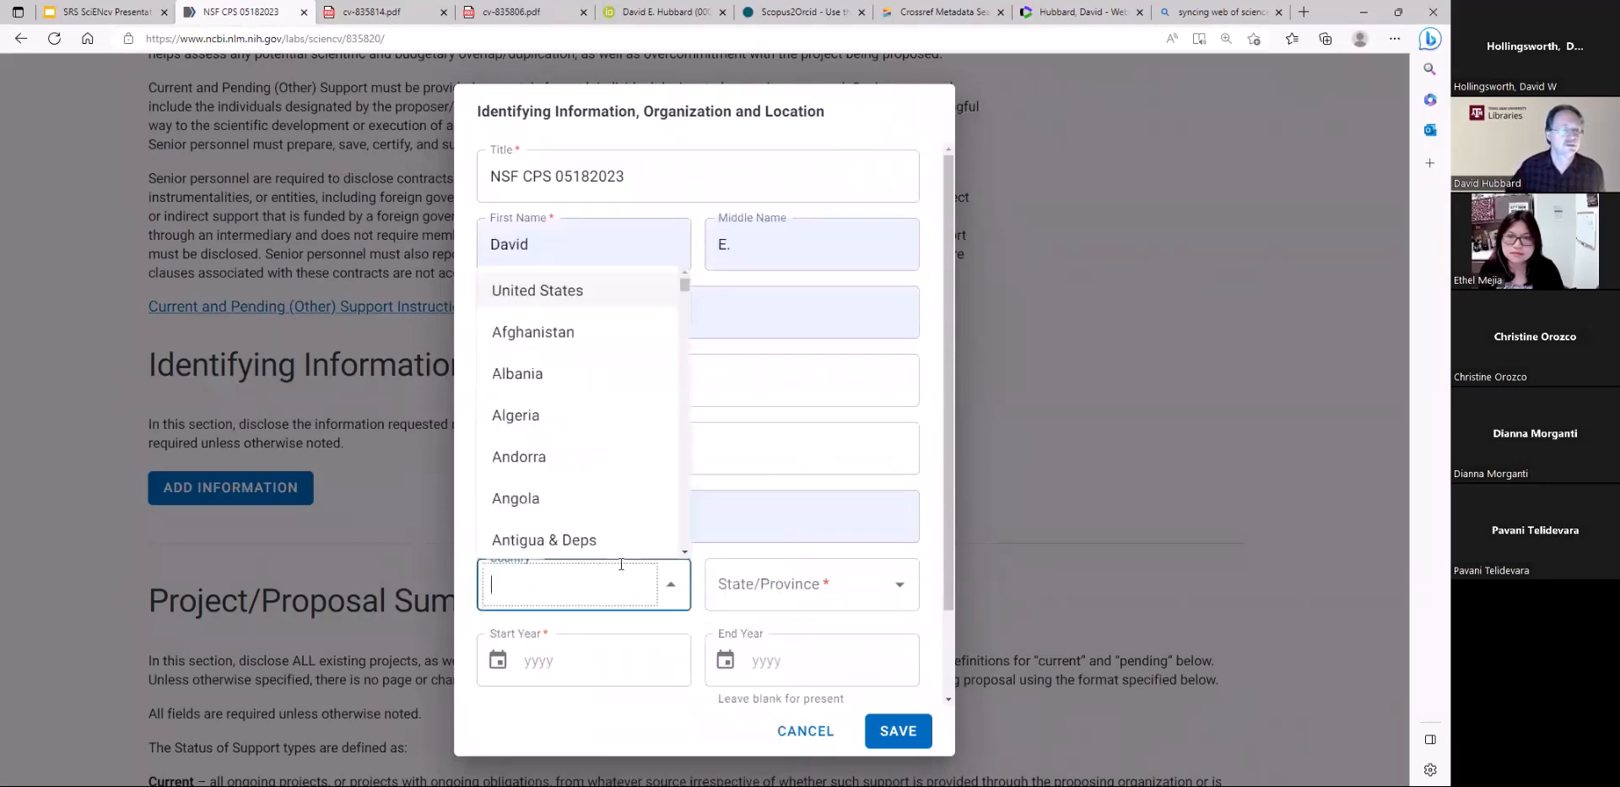
left_click(582, 291)
Try to fill in Texas as the state or province
left_click(817, 589)
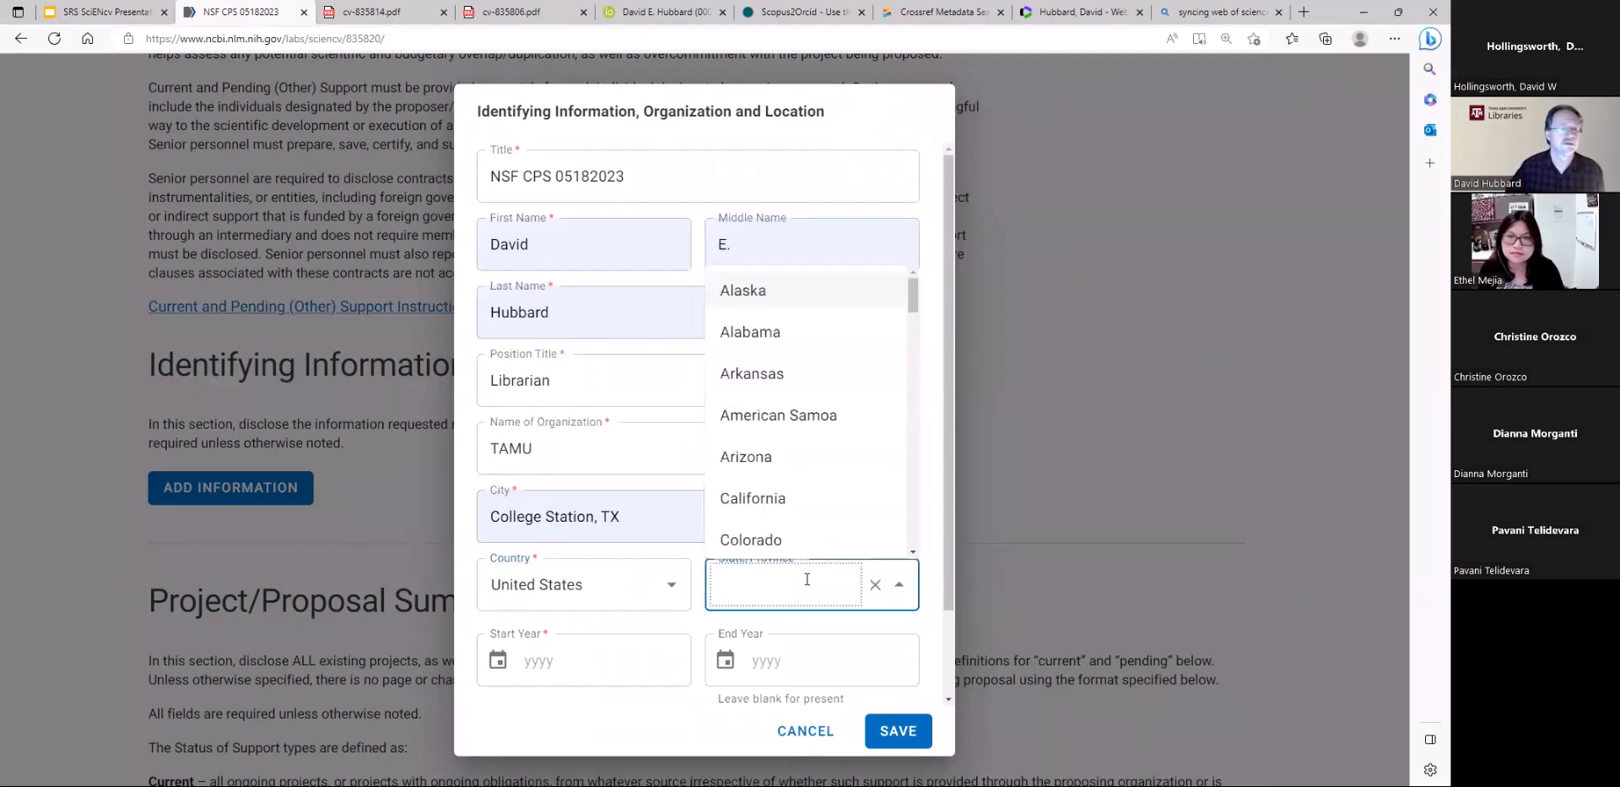
type("TEx")
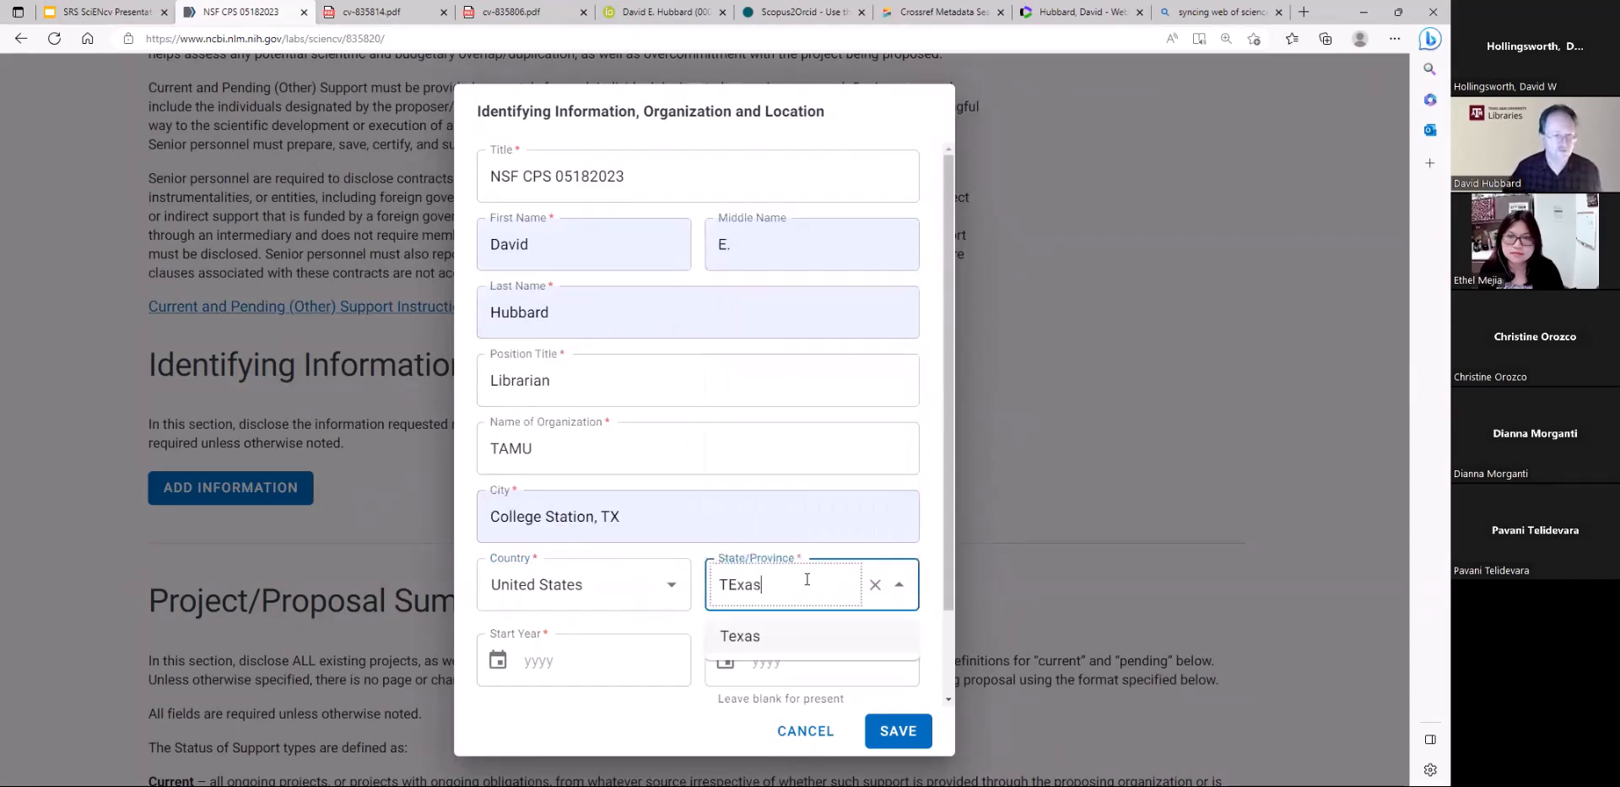
type("as")
key("BackSpace")
key("BackSpace")
key("BackSpace")
key("BackSpace")
type("ex")
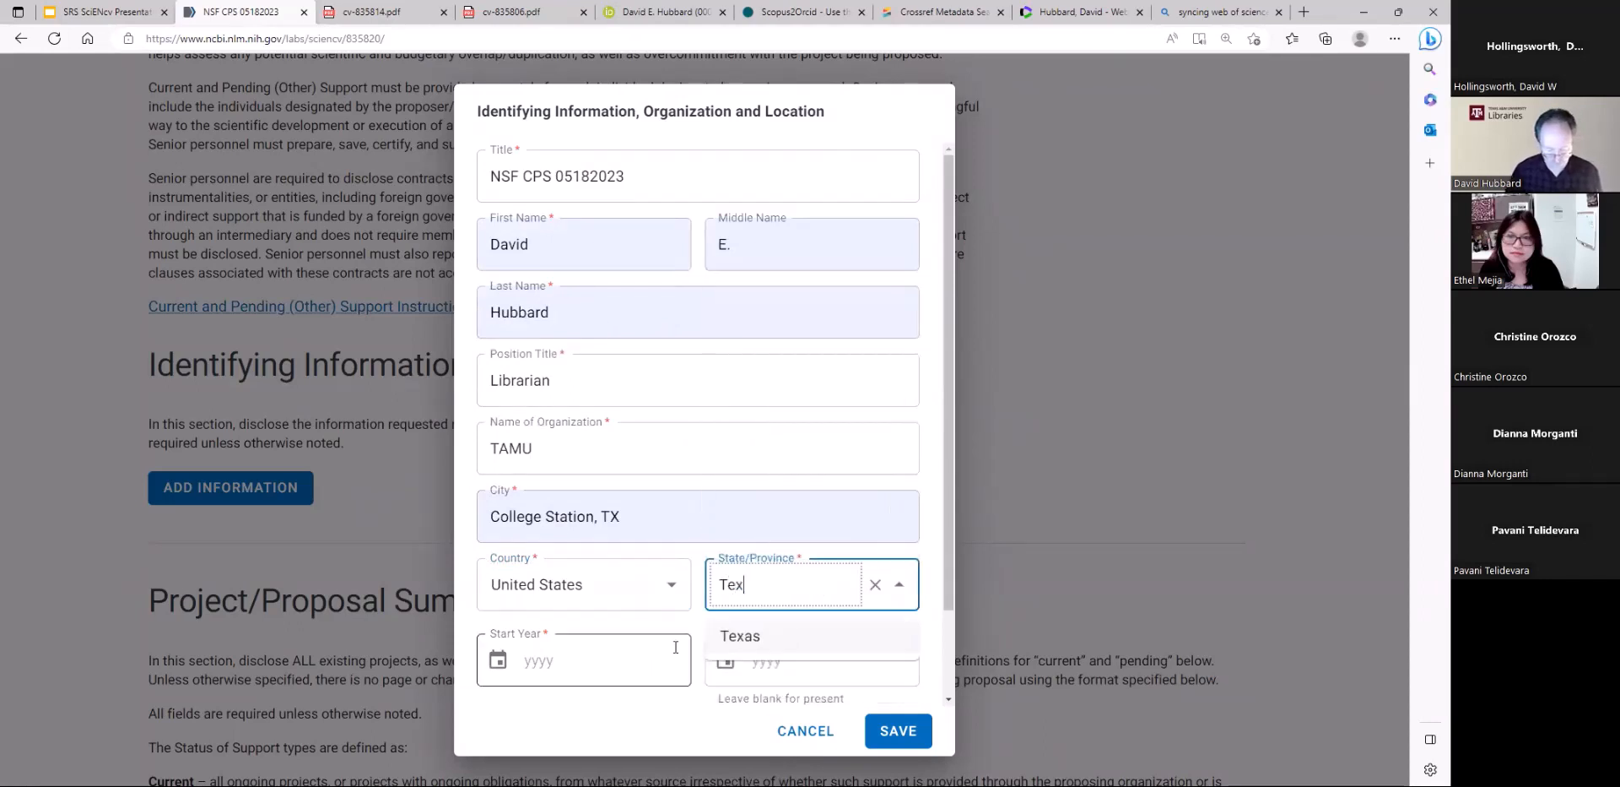
Enter 2022 as the start year, select Texas as the state, and save the identifying information
left_click(579, 657)
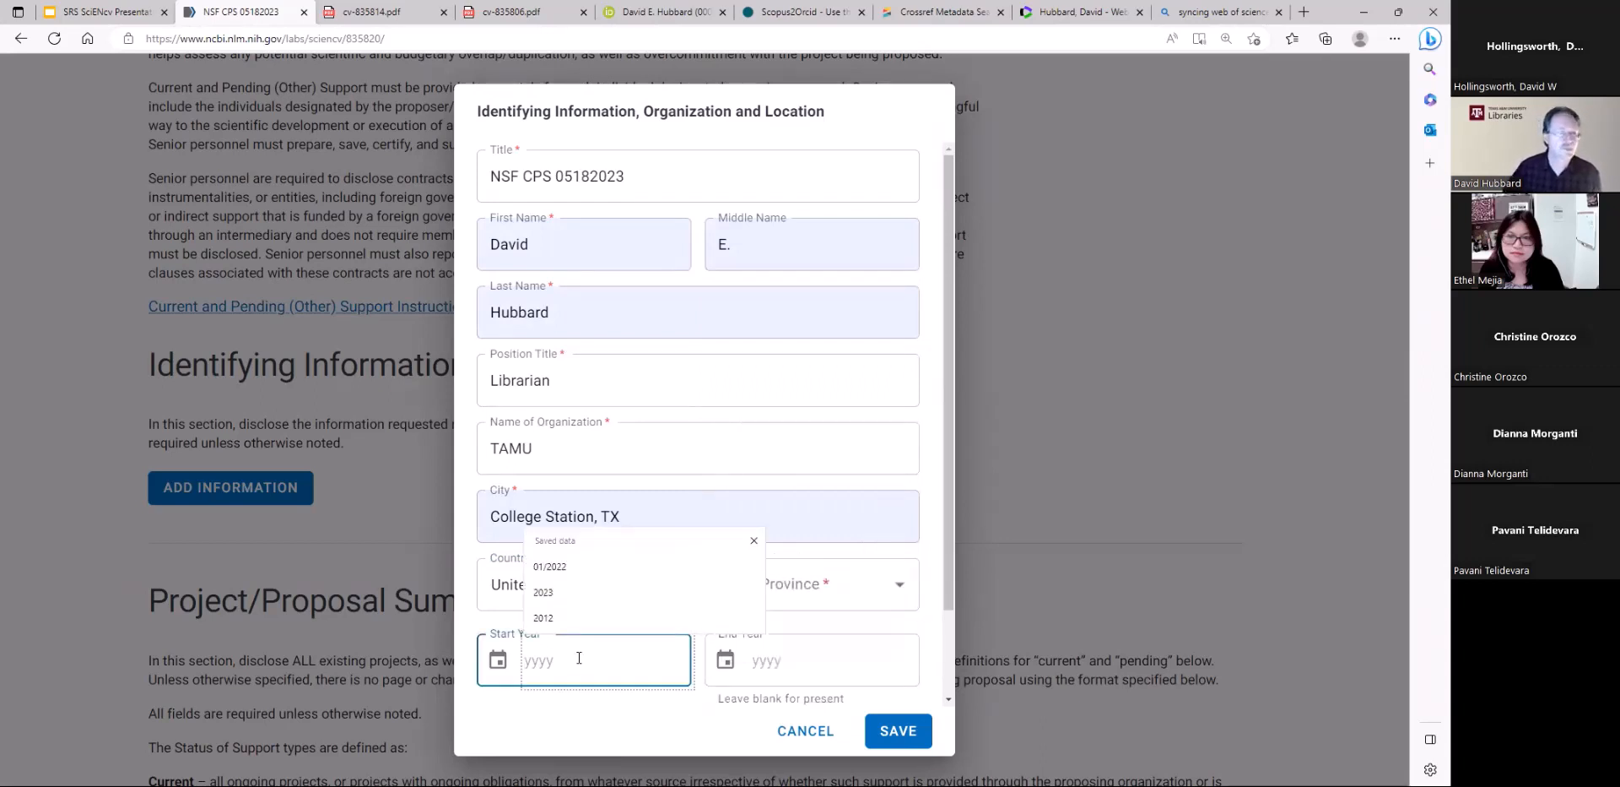
type("2022")
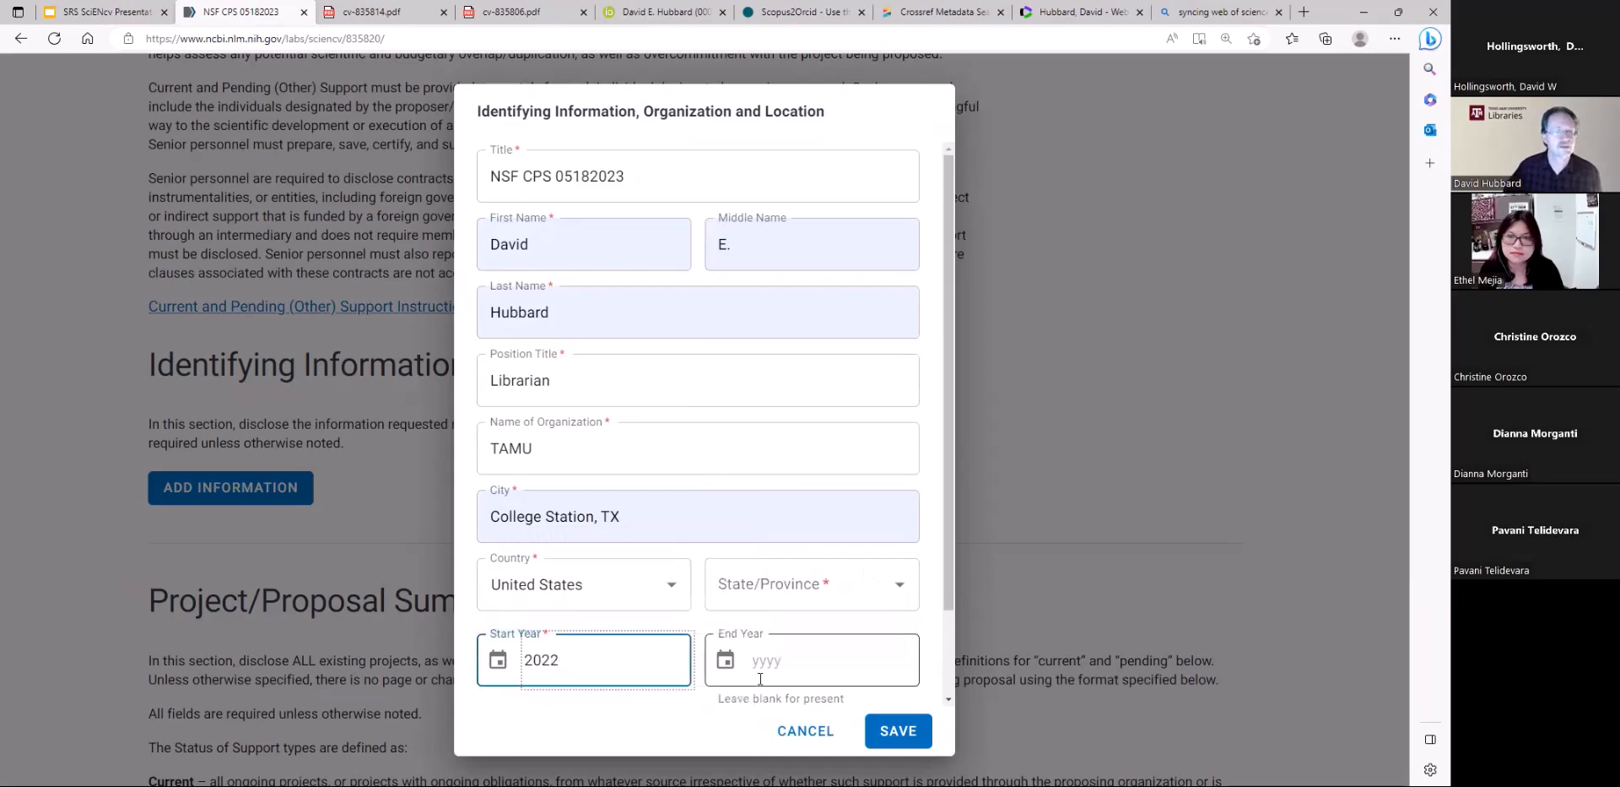
scroll(832, 473, "down", 2)
left_click(831, 456)
type("texas")
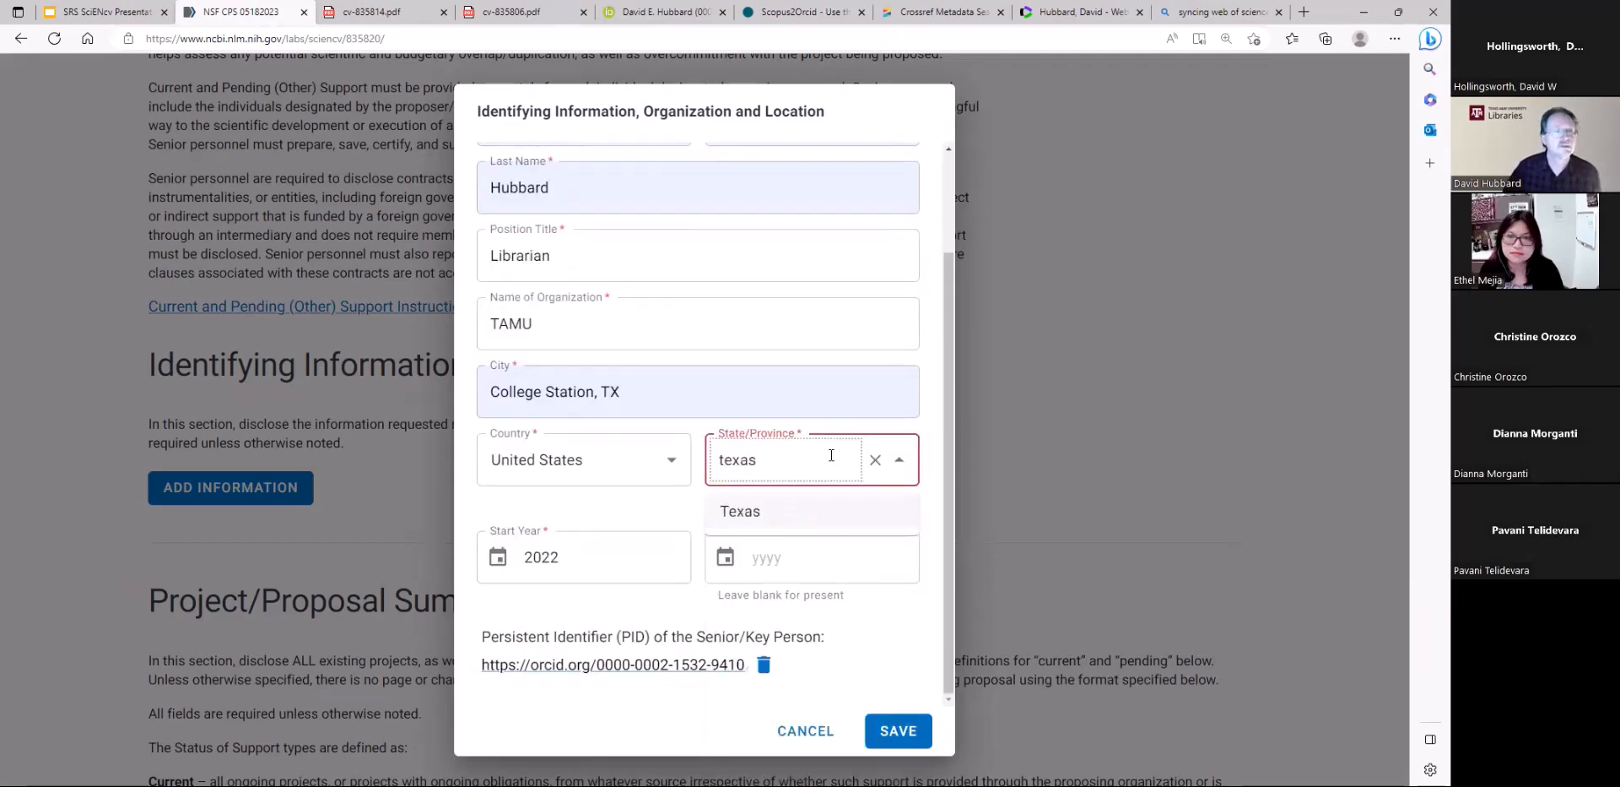
left_click(754, 511)
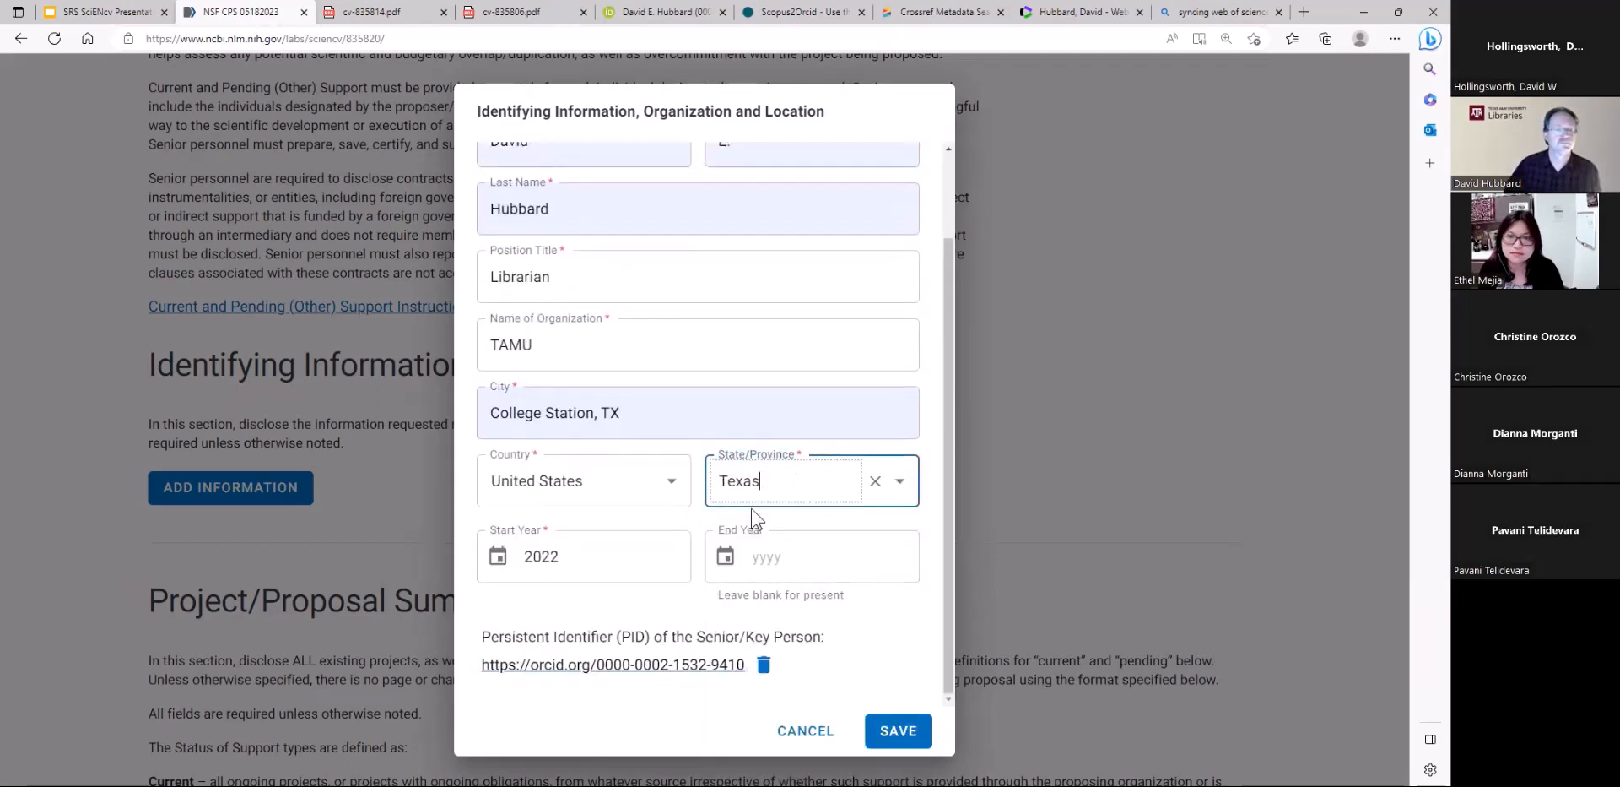
left_click(900, 731)
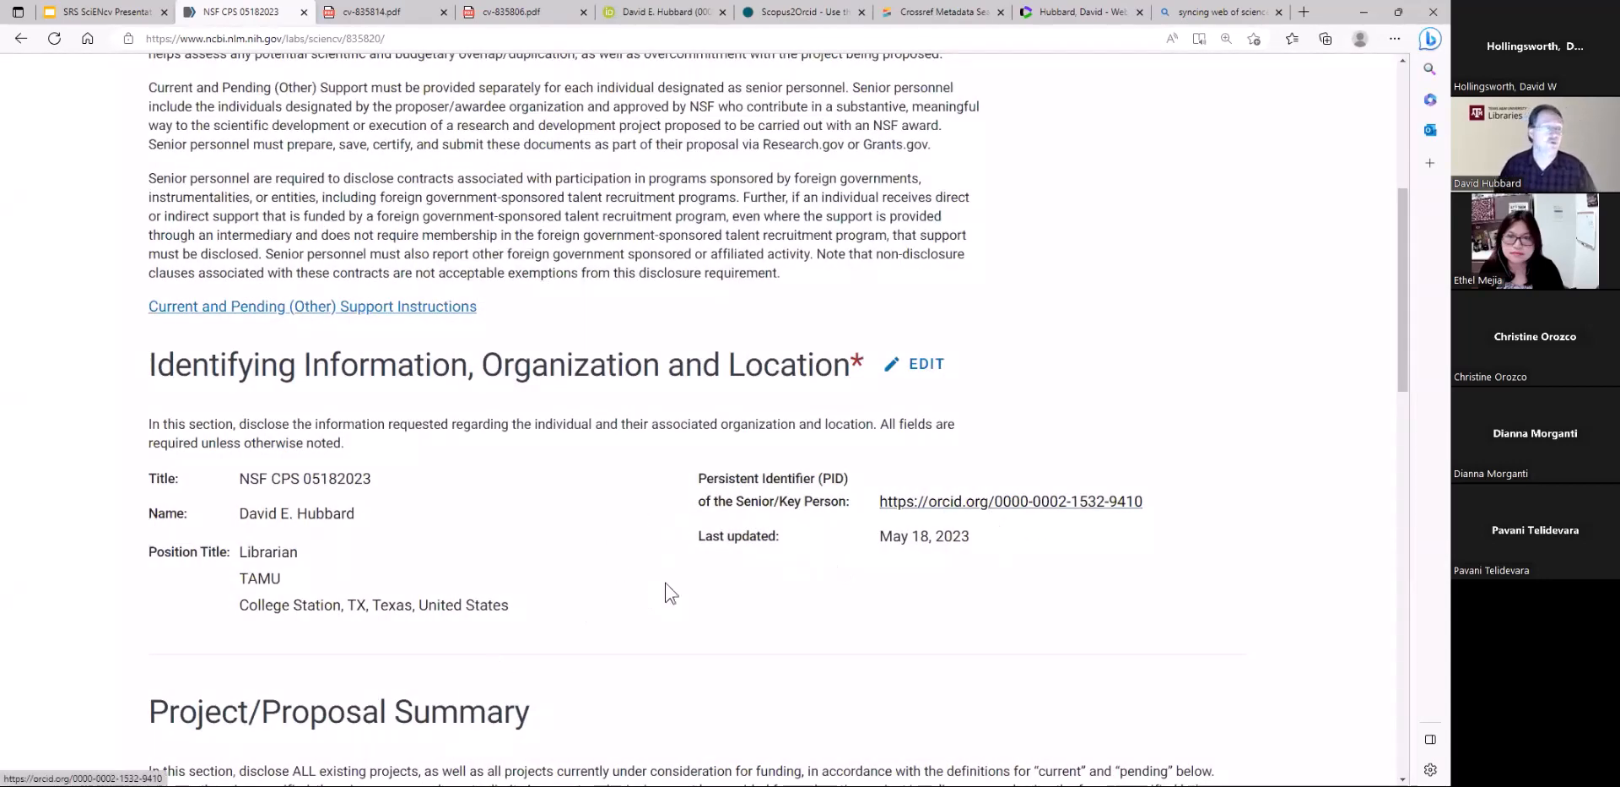
Add a project/proposal titled NSF Project and set its status of support to Current
scroll(625, 597, "down", 7)
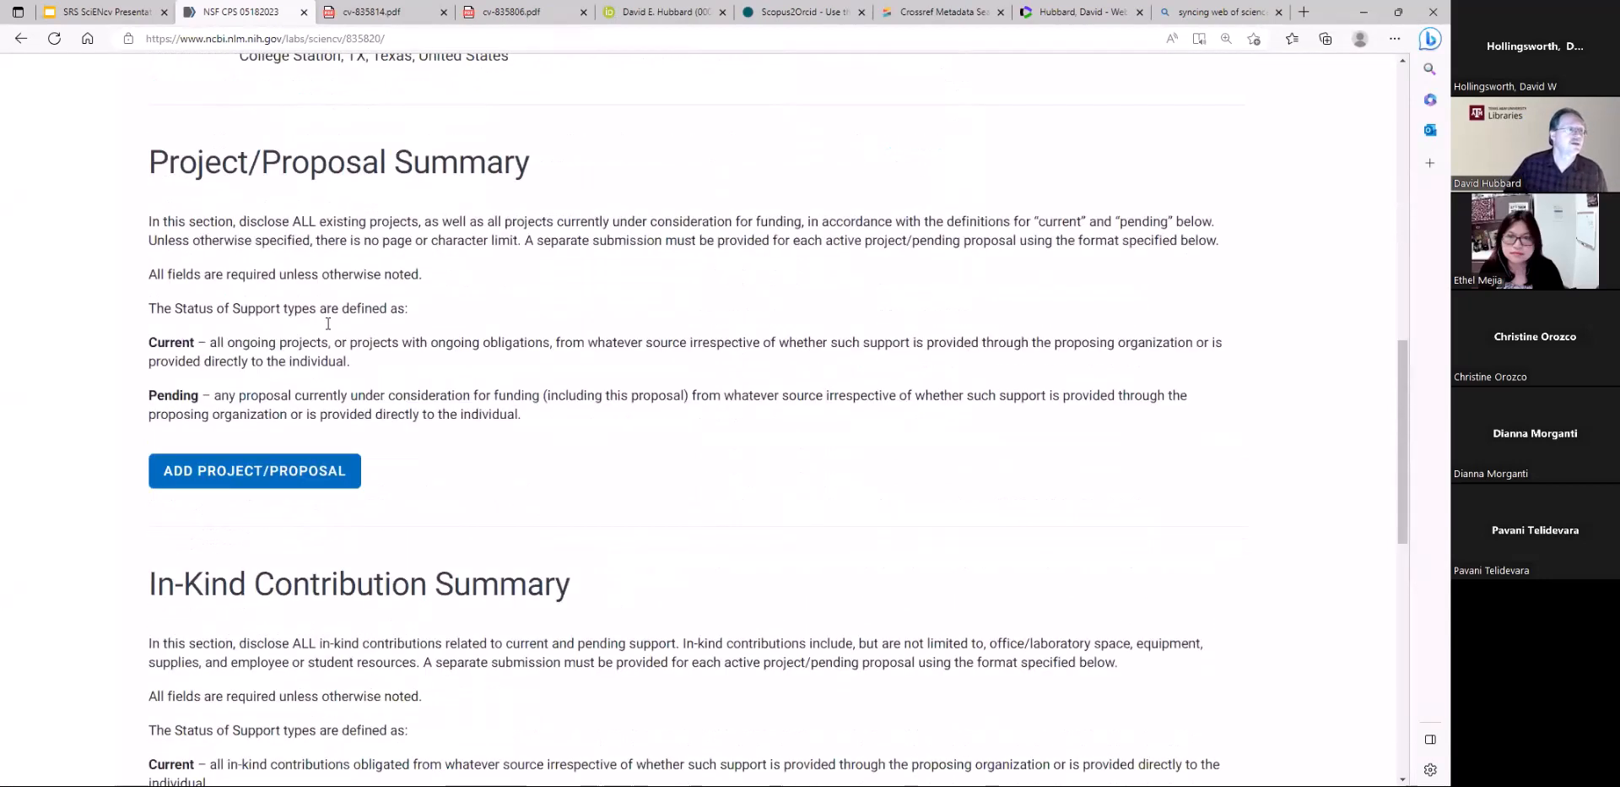
left_click(262, 470)
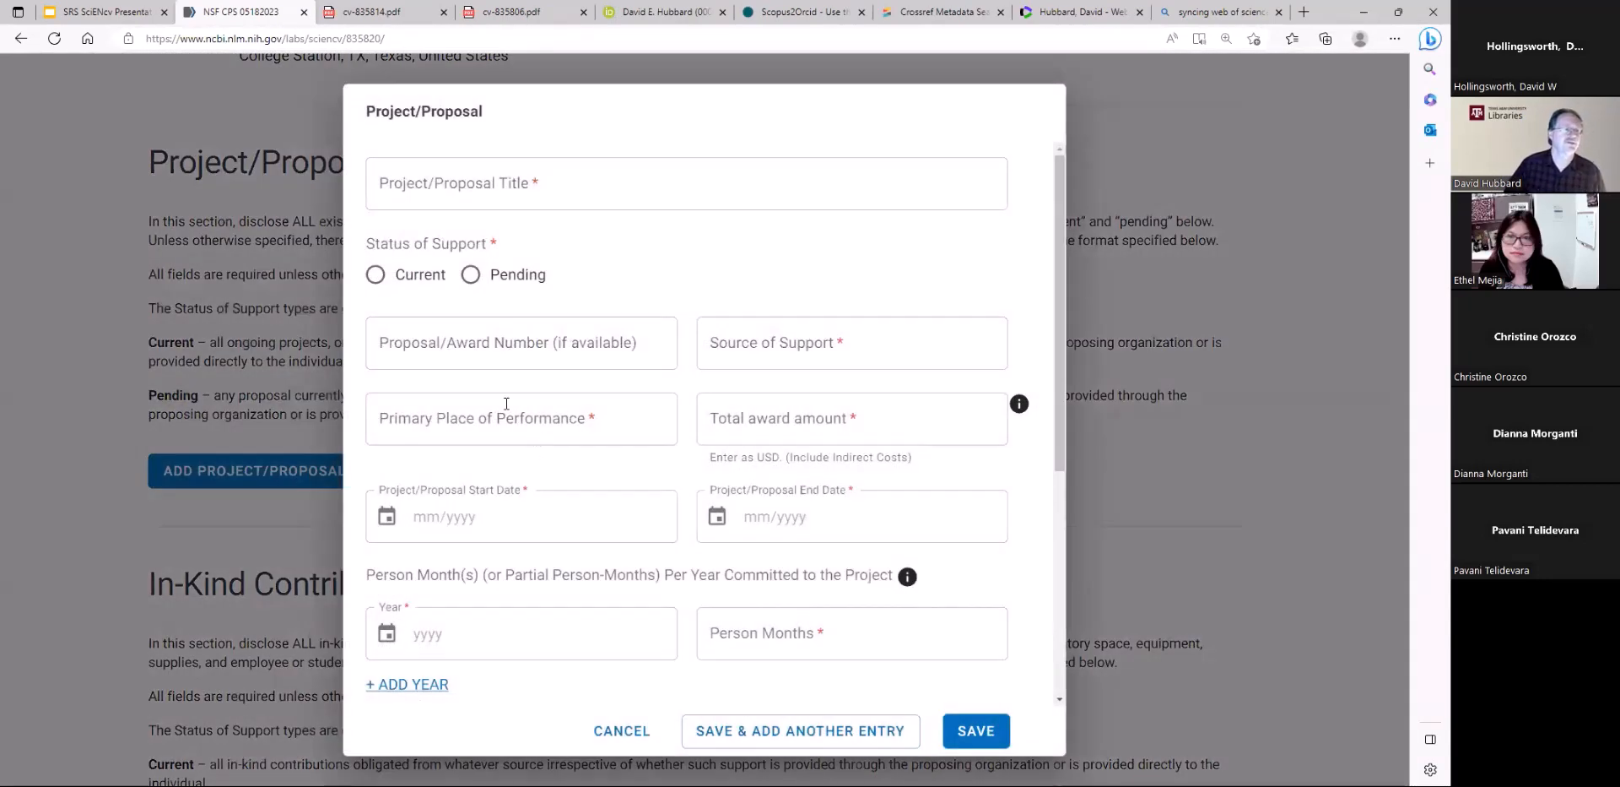
left_click(555, 187)
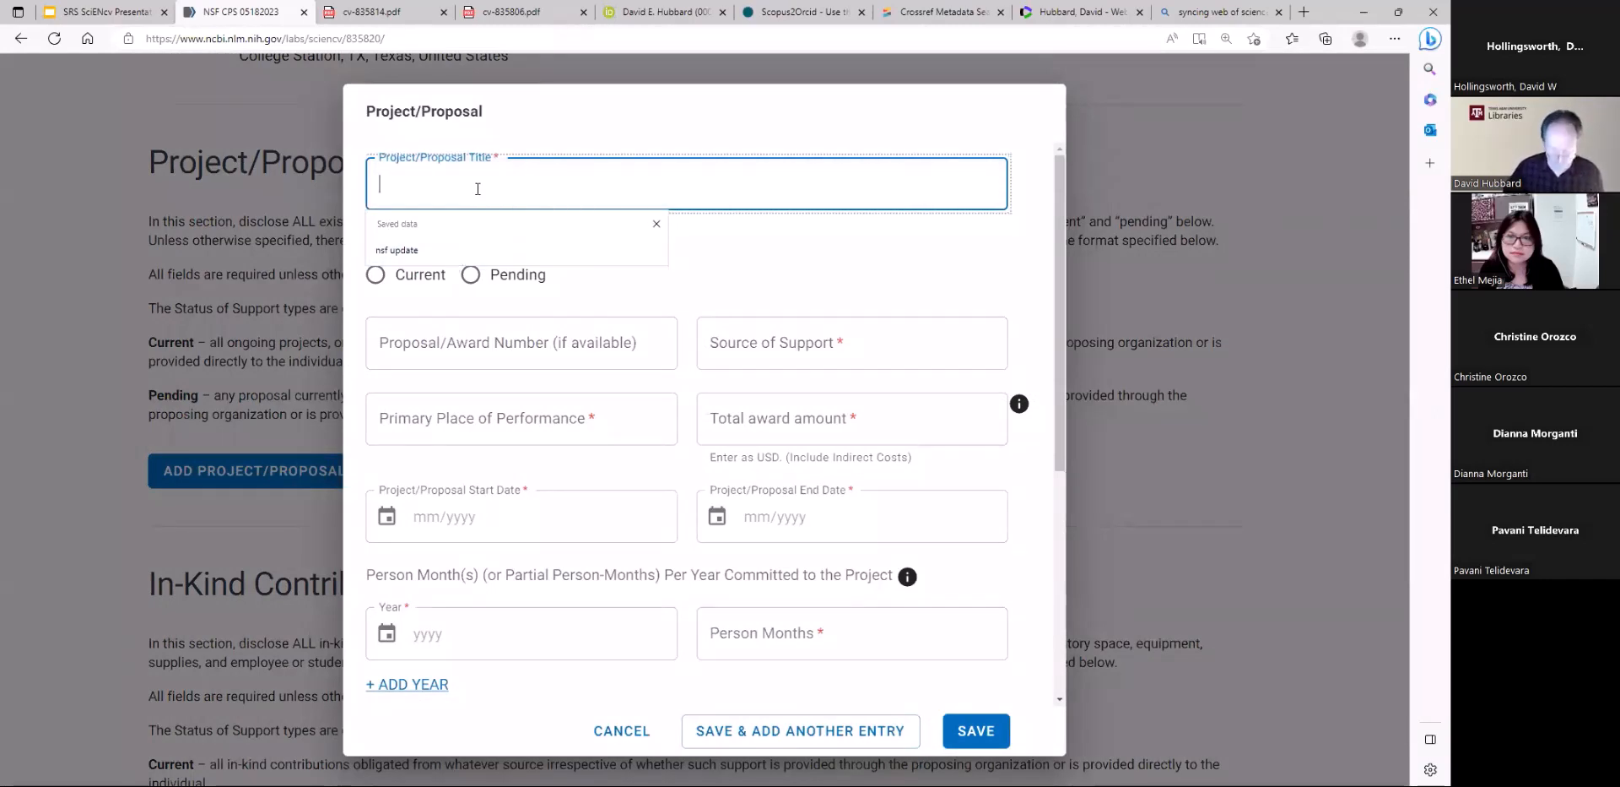
type("NSF")
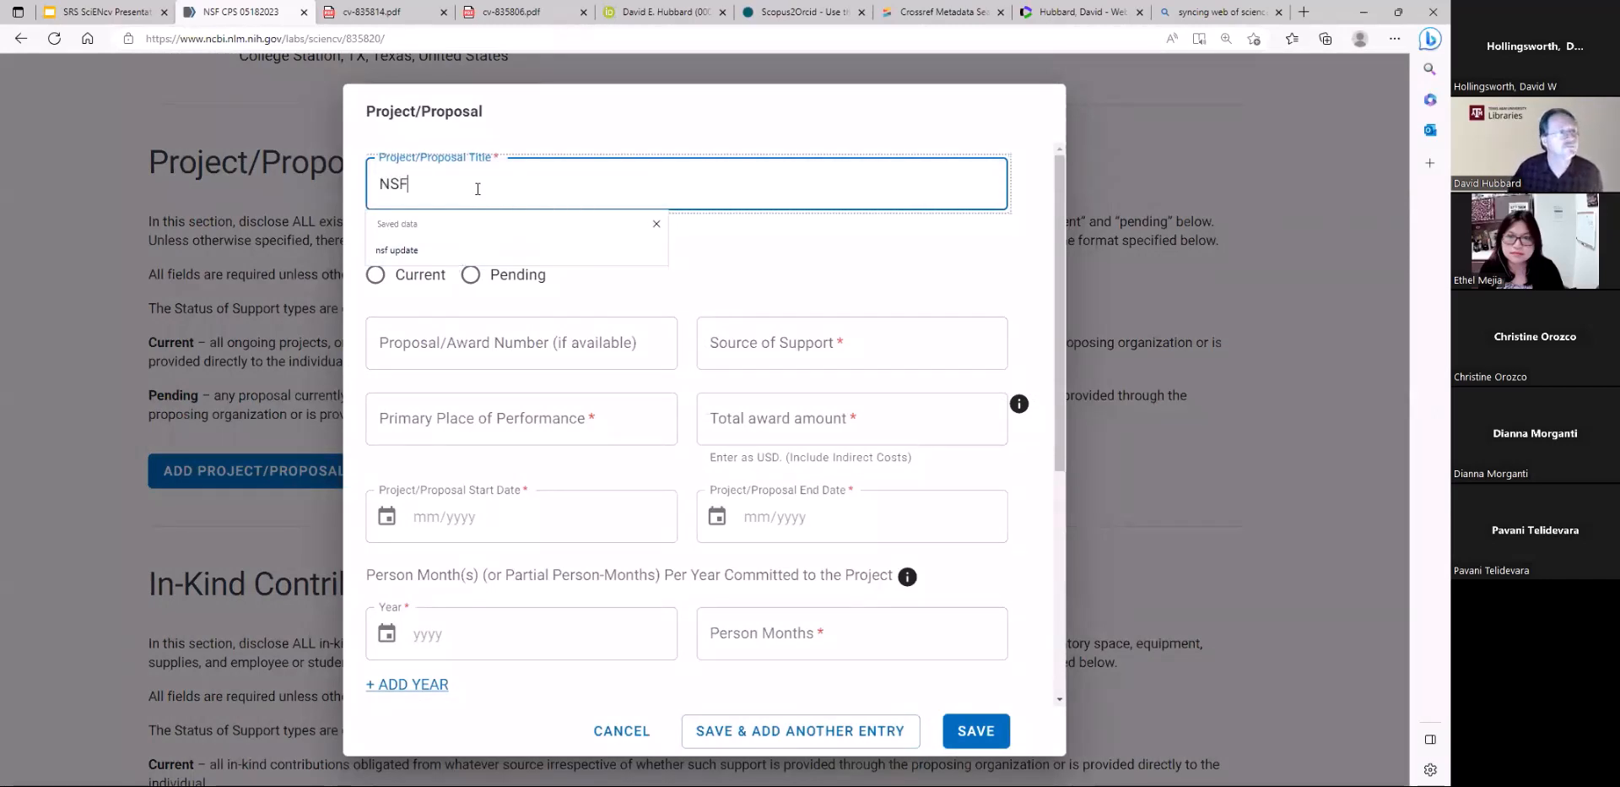
type(" Pro")
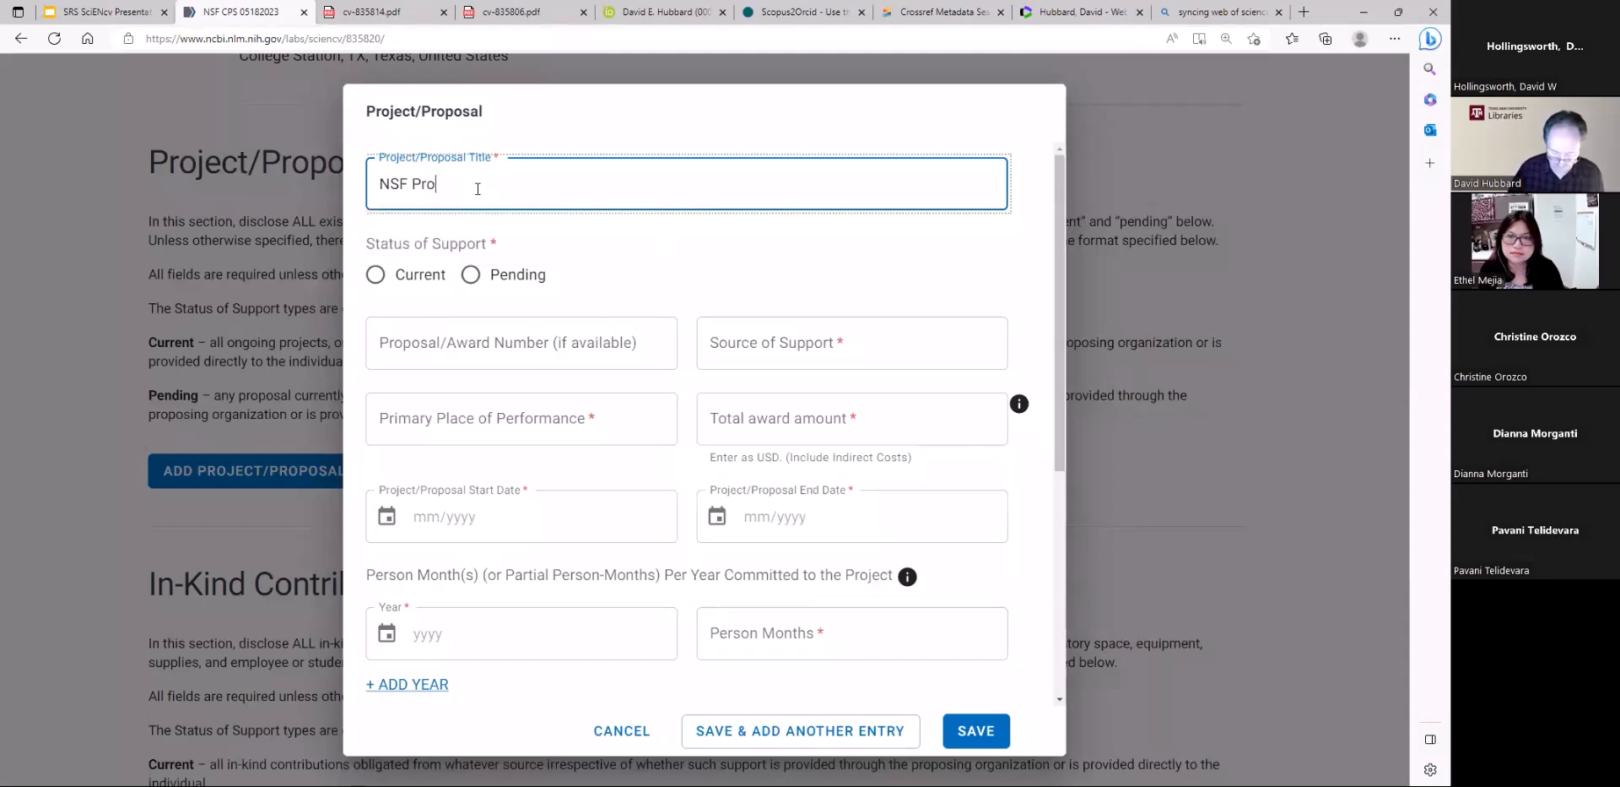
type("ject")
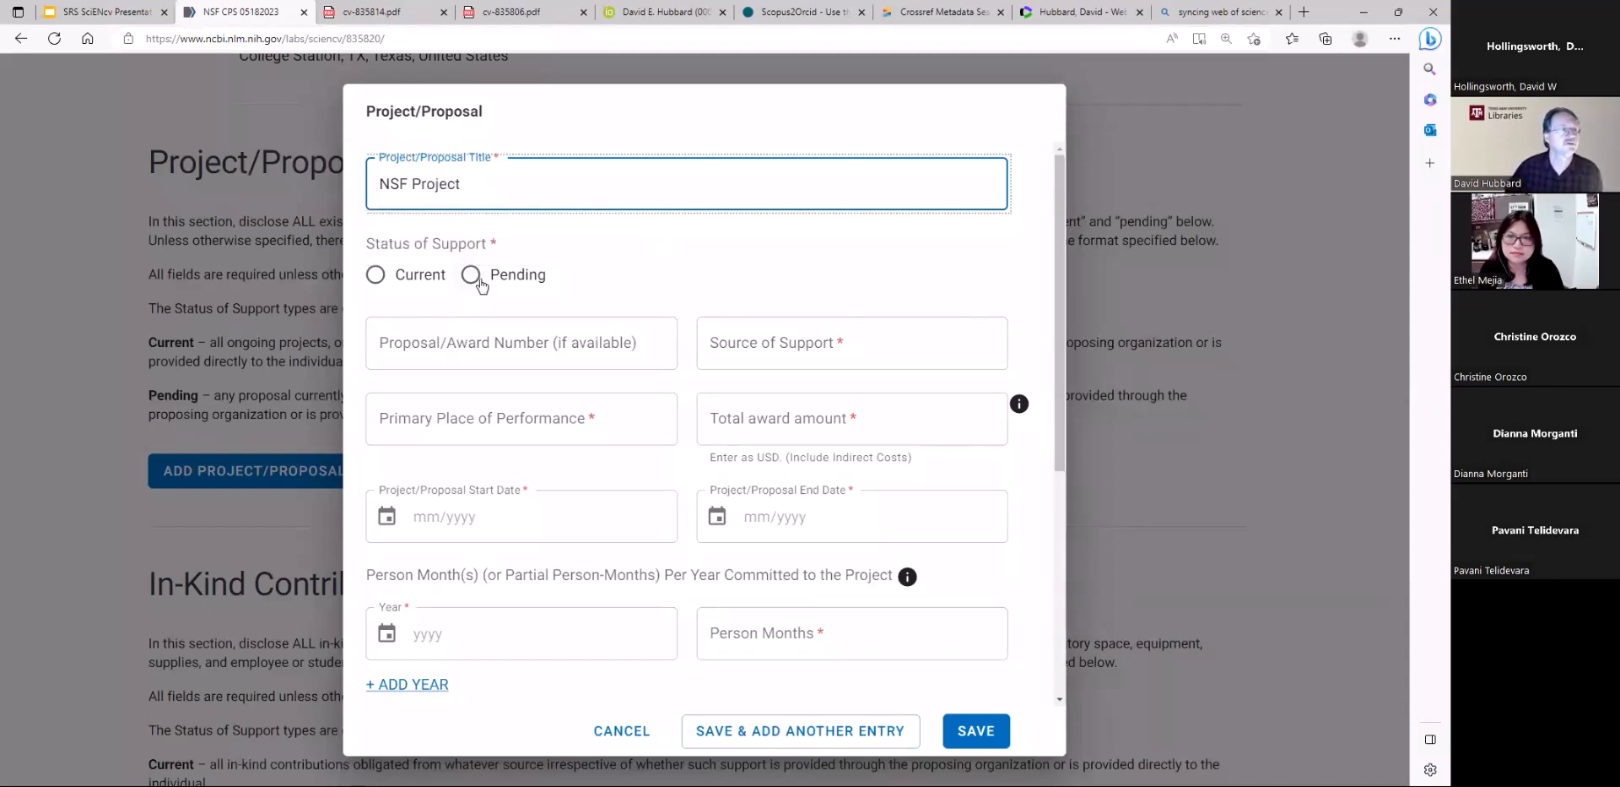
left_click(375, 274)
Enter 123456 as the proposal/award number and NSF as the source of support
left_click(430, 342)
type("123456")
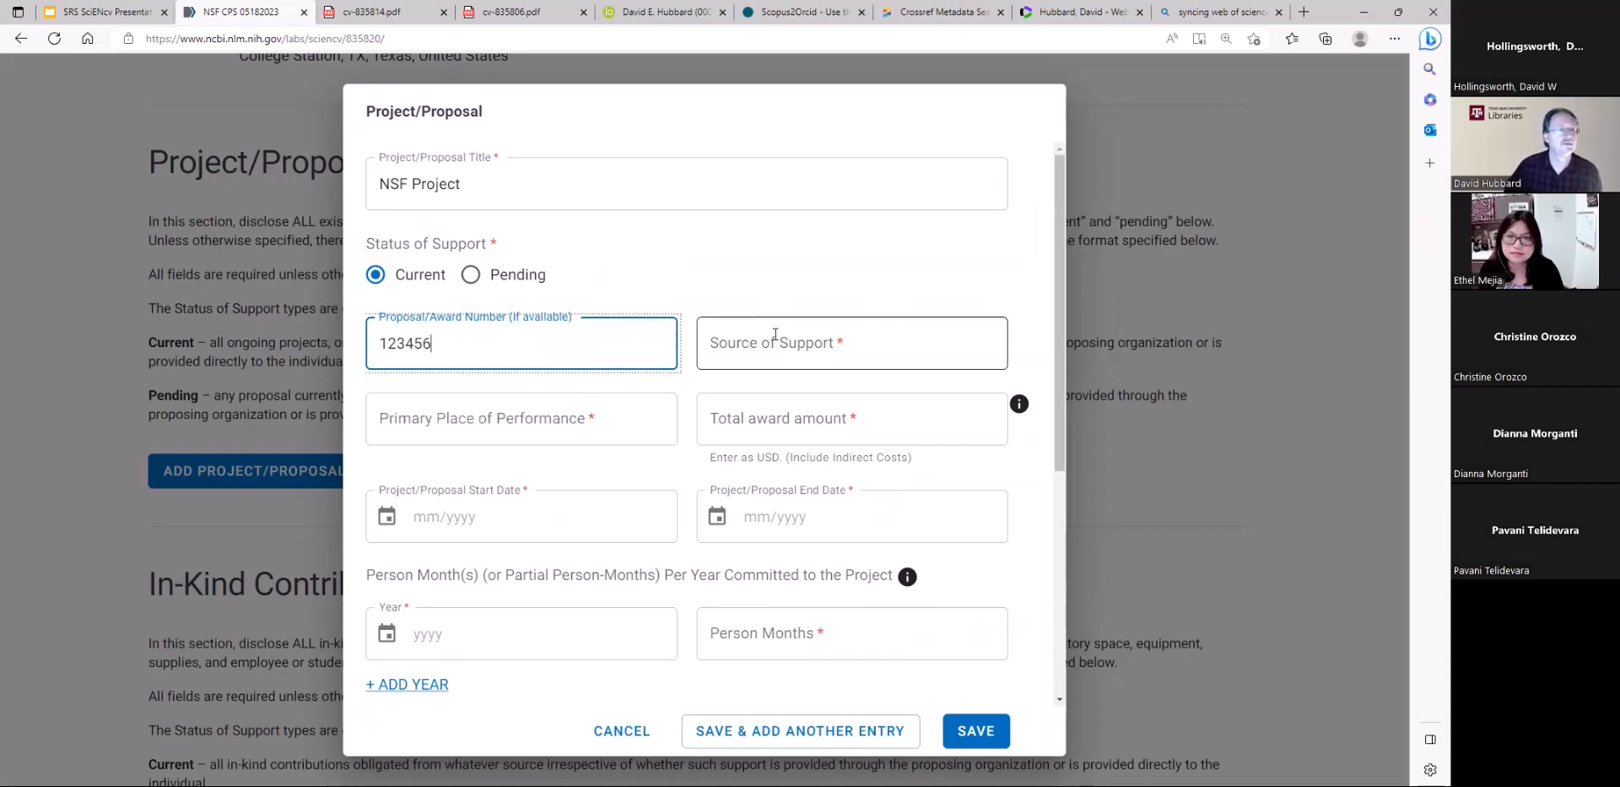
left_click(845, 348)
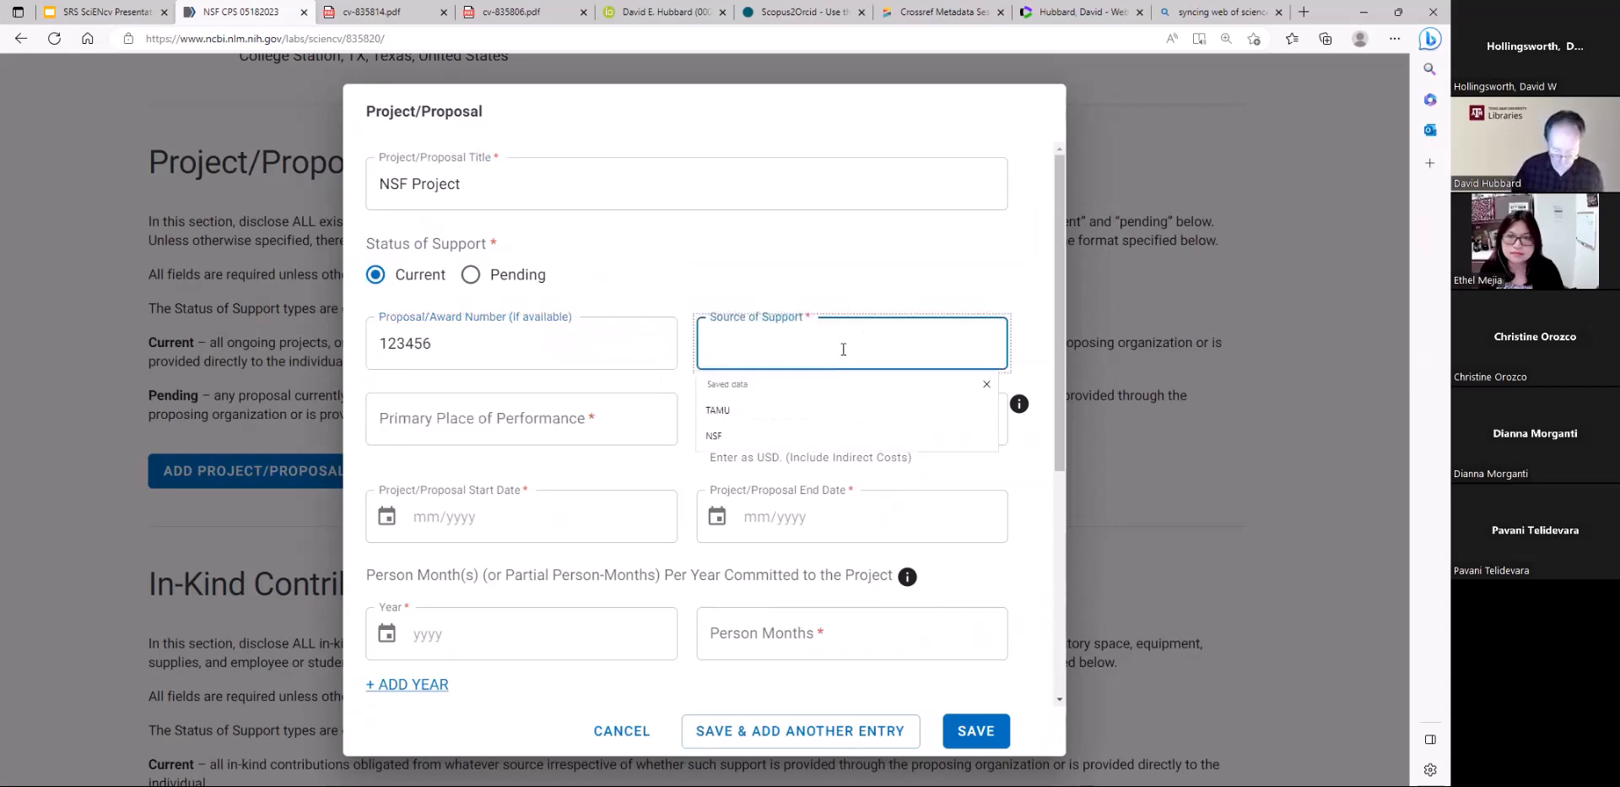
left_click(714, 435)
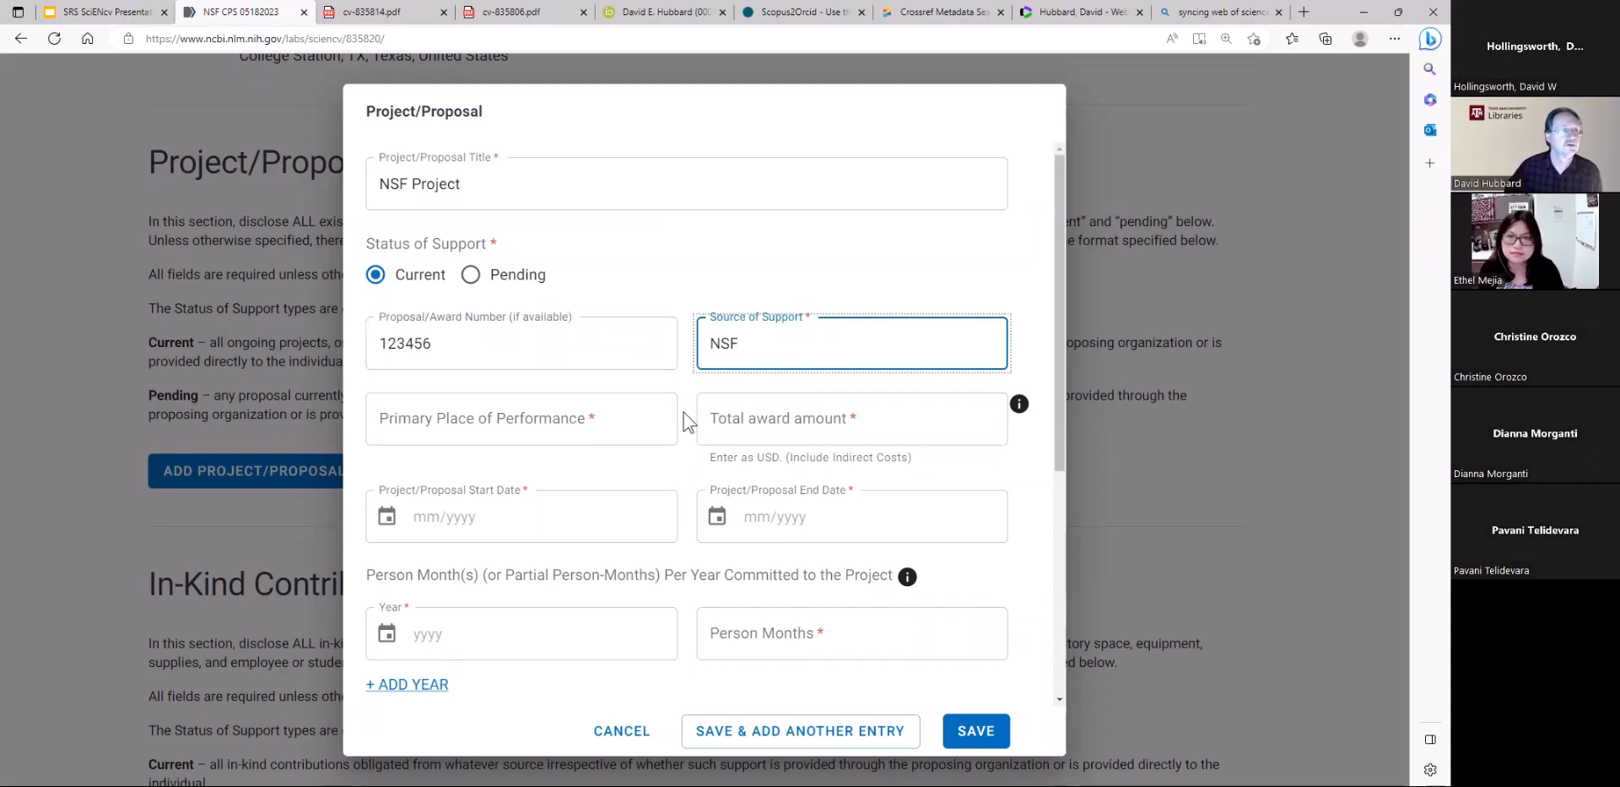
Set the primary place of performance to TAMU and the total award amount to 100,000
left_click(595, 425)
left_click(525, 486)
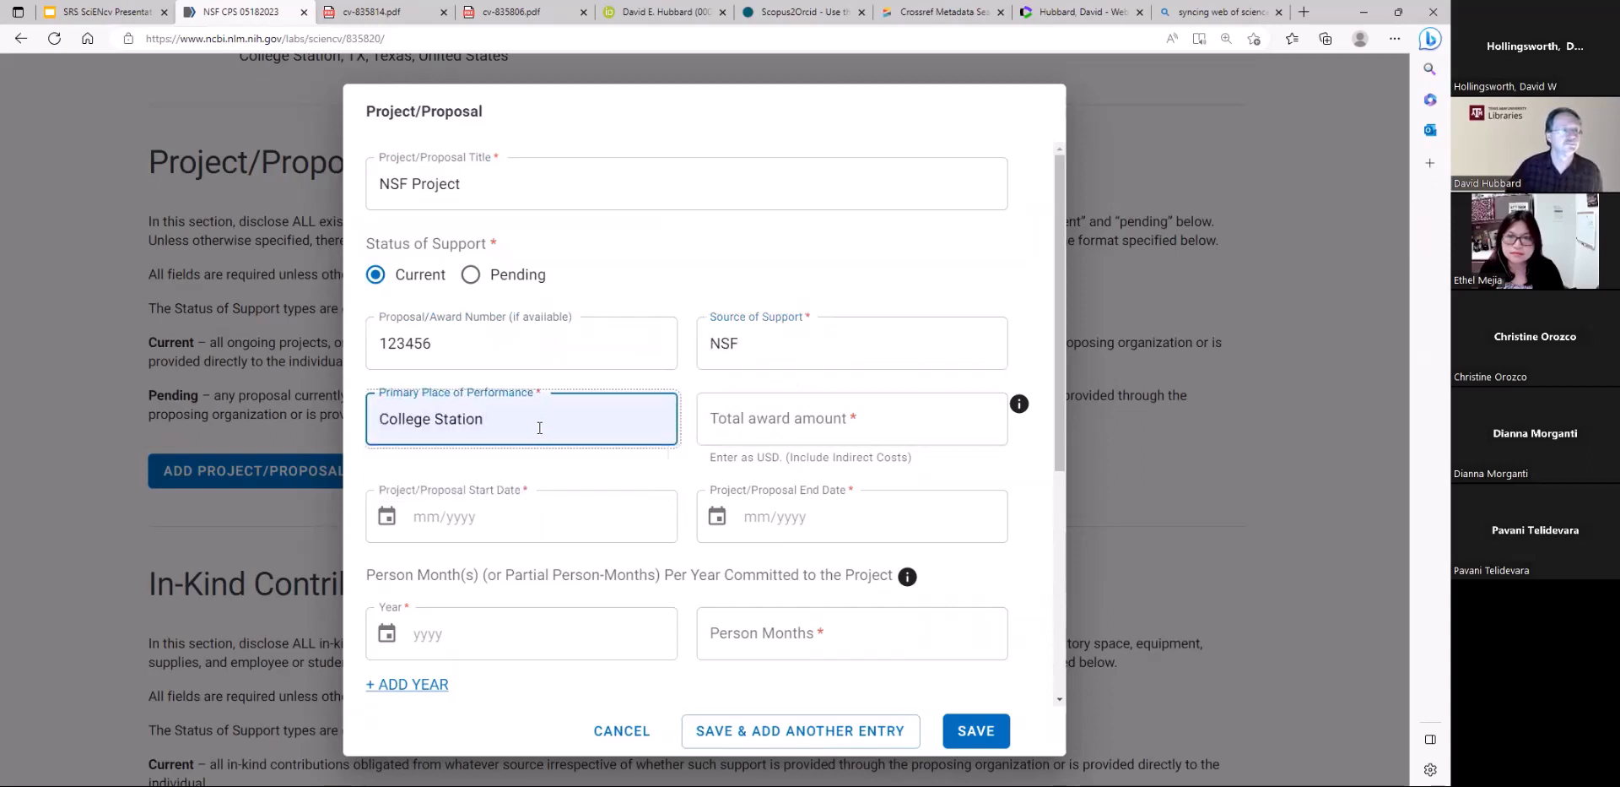
left_click_drag(540, 426, 357, 432)
type("TAMU")
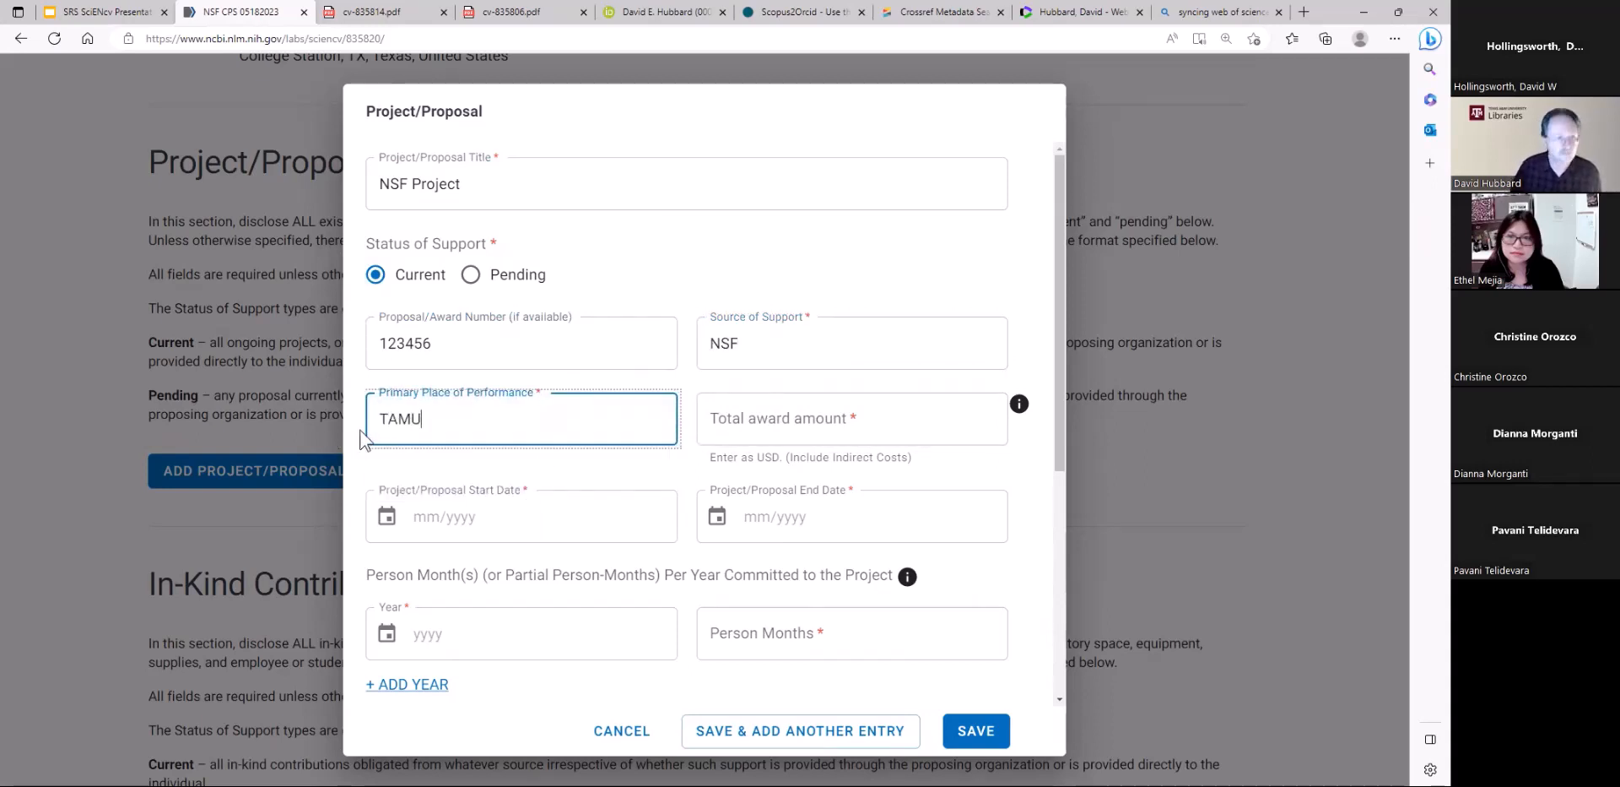
left_click(743, 432)
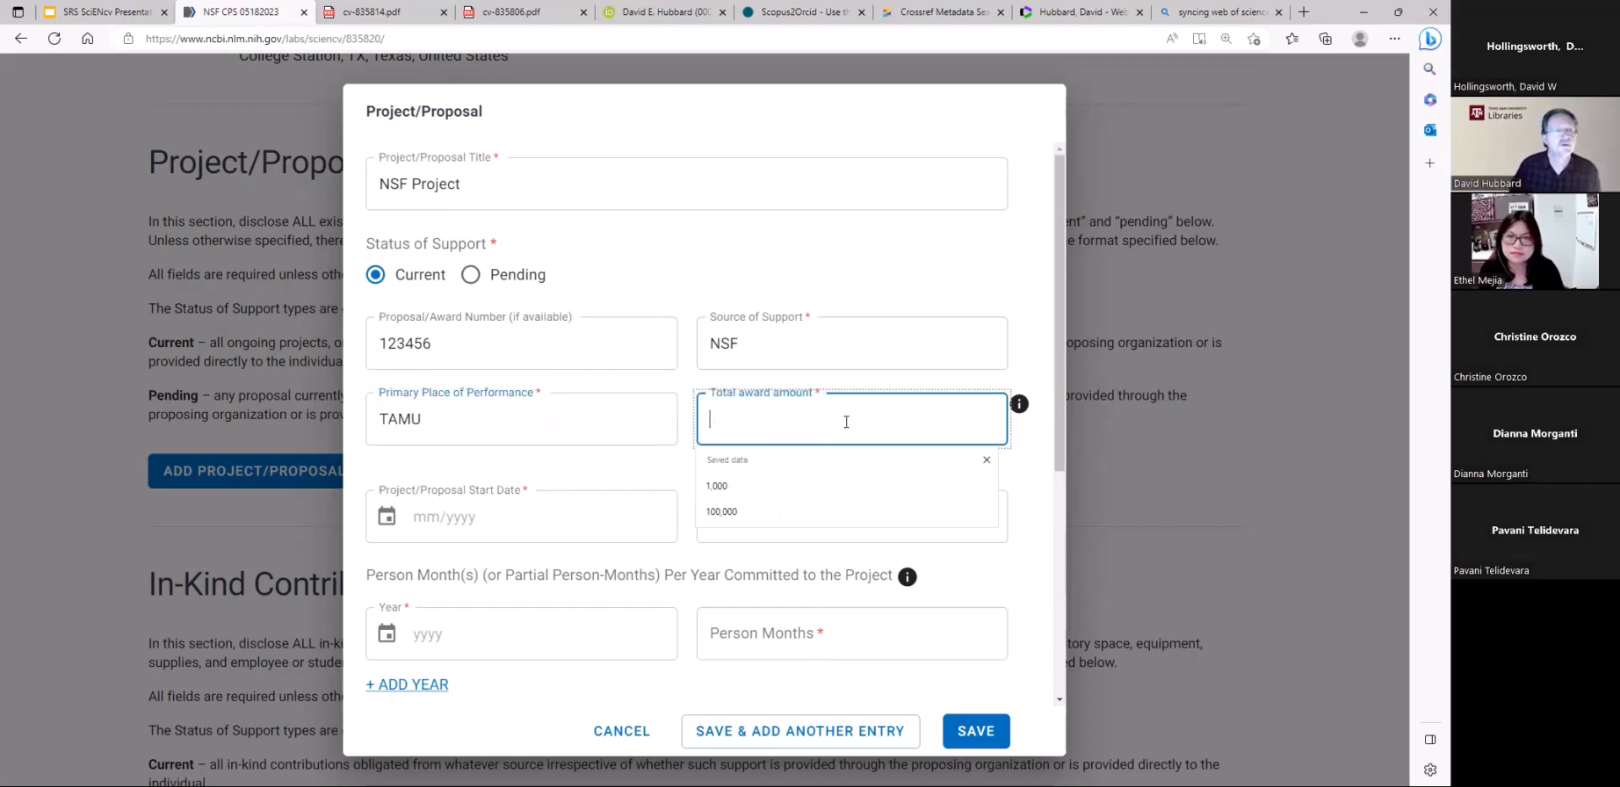
left_click(722, 512)
Set the project start date to 01/2022 and the end date to 12/2023
left_click(533, 530)
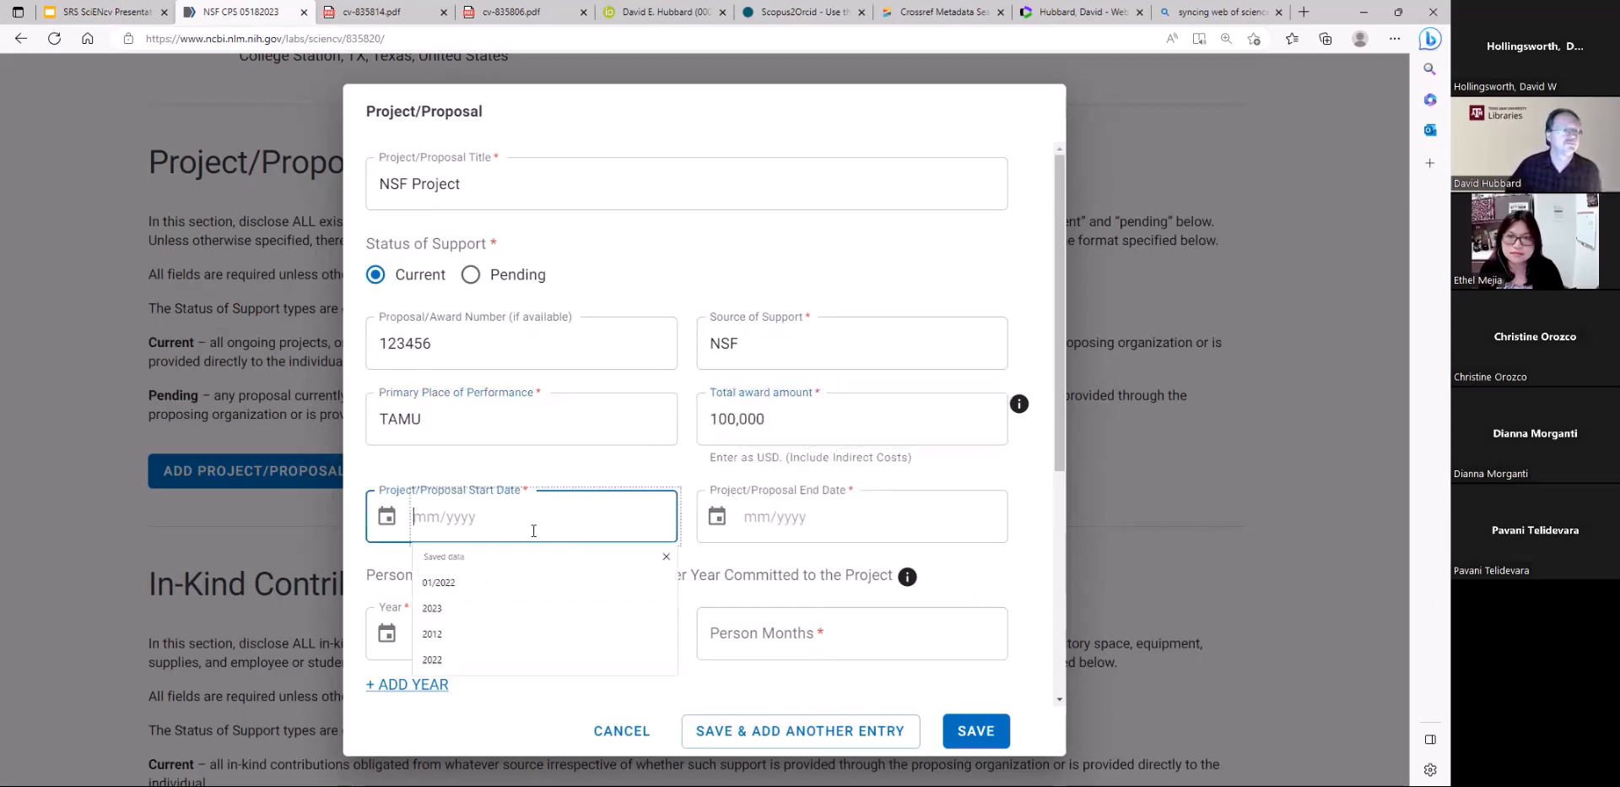
left_click(509, 582)
left_click(781, 522)
left_click(844, 583)
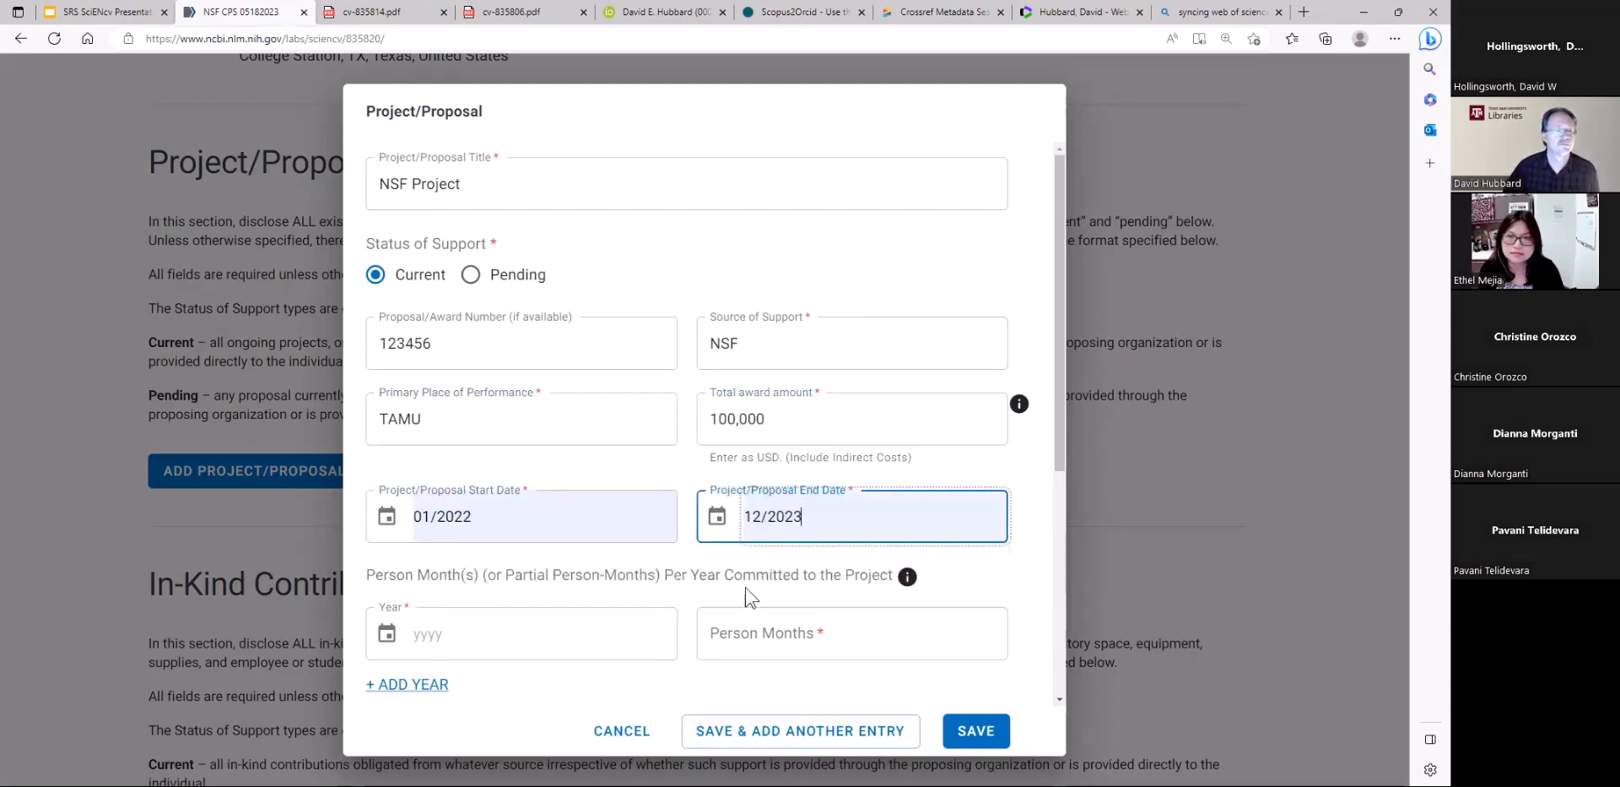
Commit 3 person months to the project for the year 2022
left_click(472, 639)
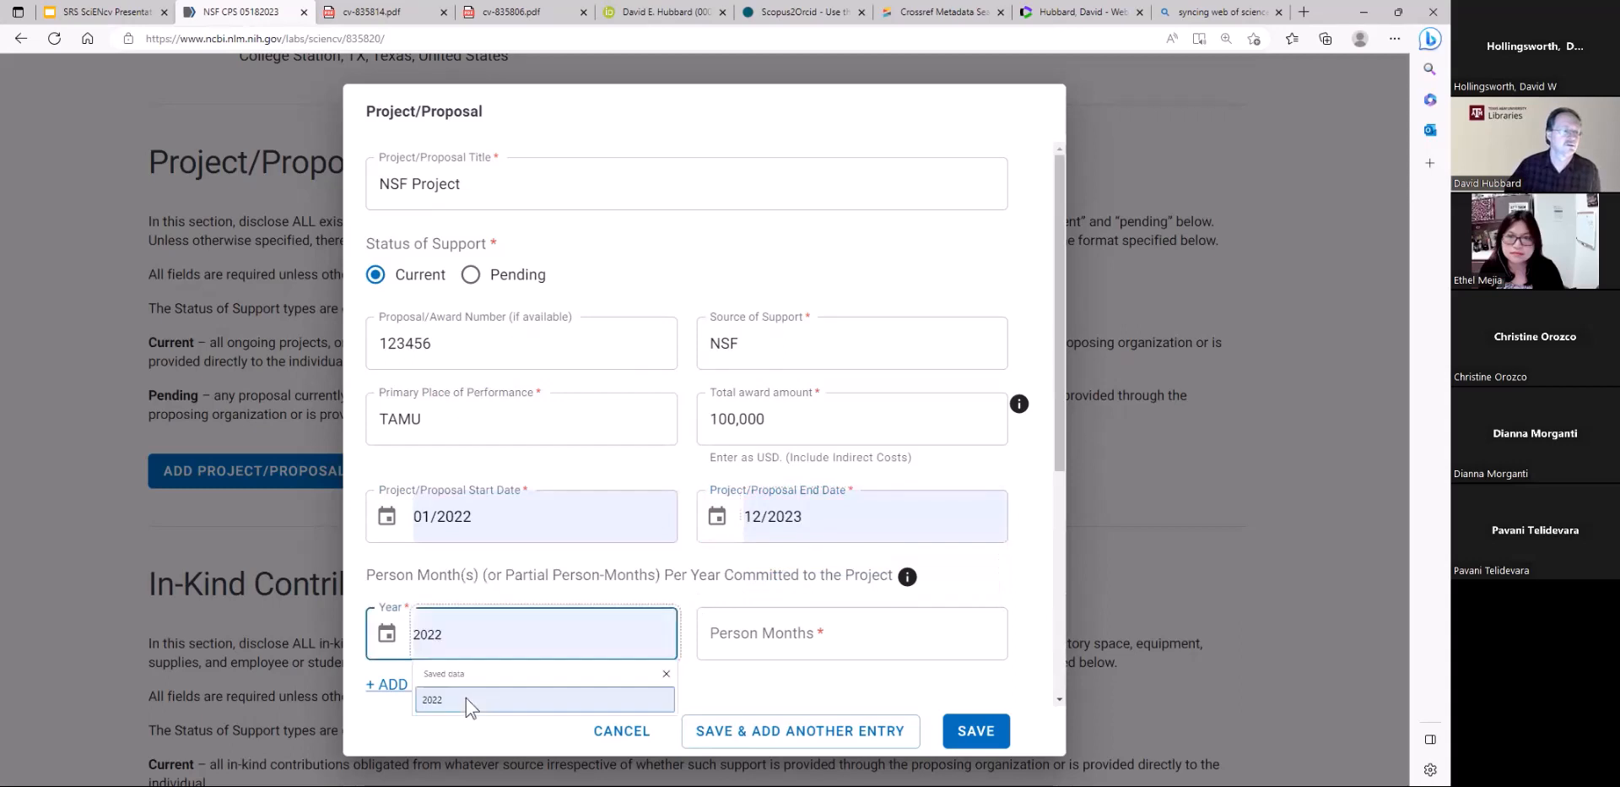
left_click(466, 698)
left_click(763, 632)
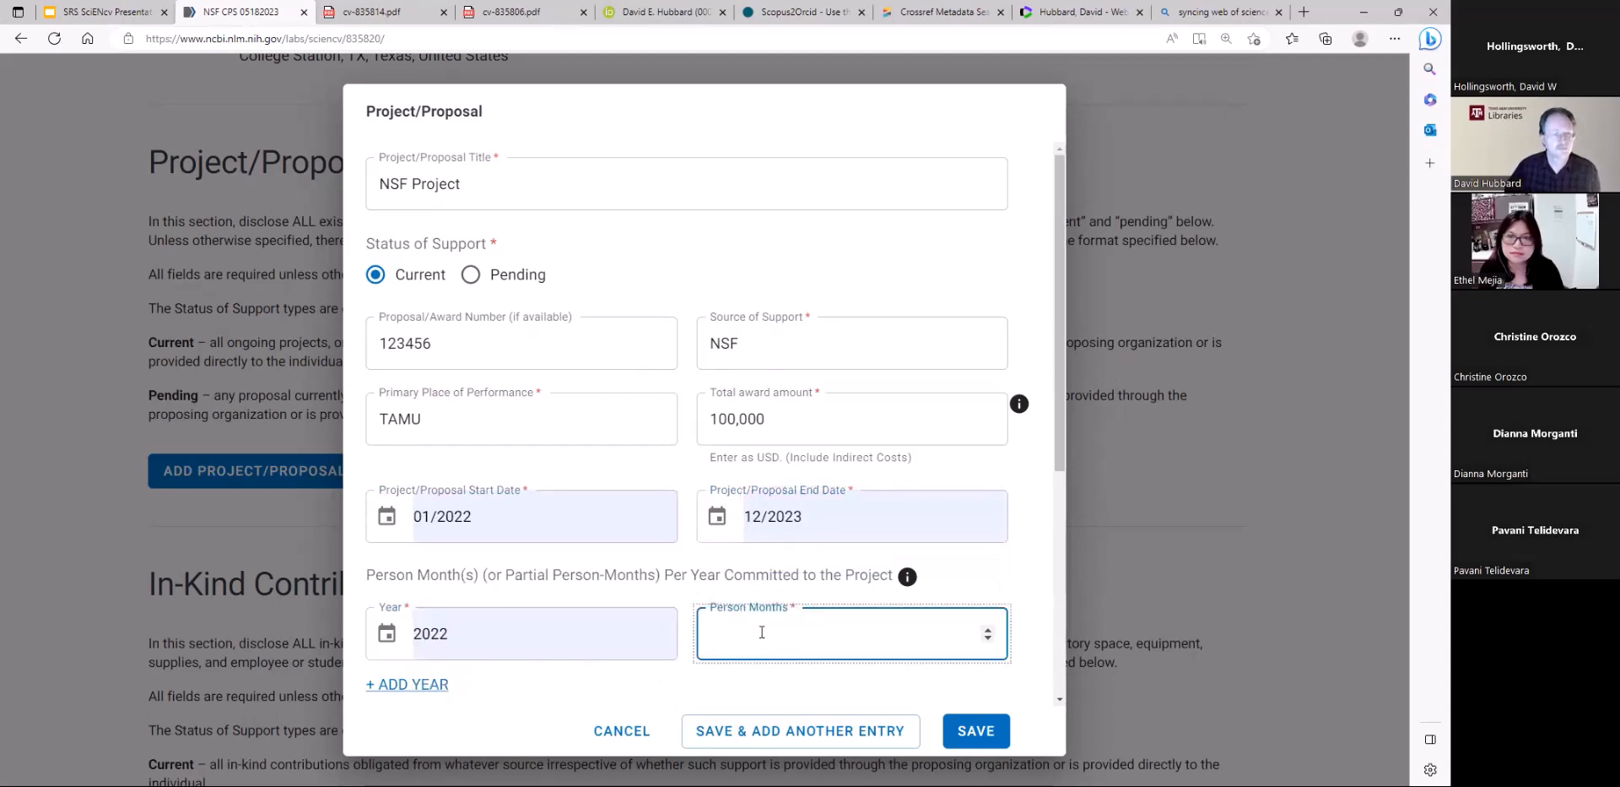
type("3")
Enter Objectives as the overall objectives and Overlap as the statement of potential overlap
scroll(549, 624, "down", 3)
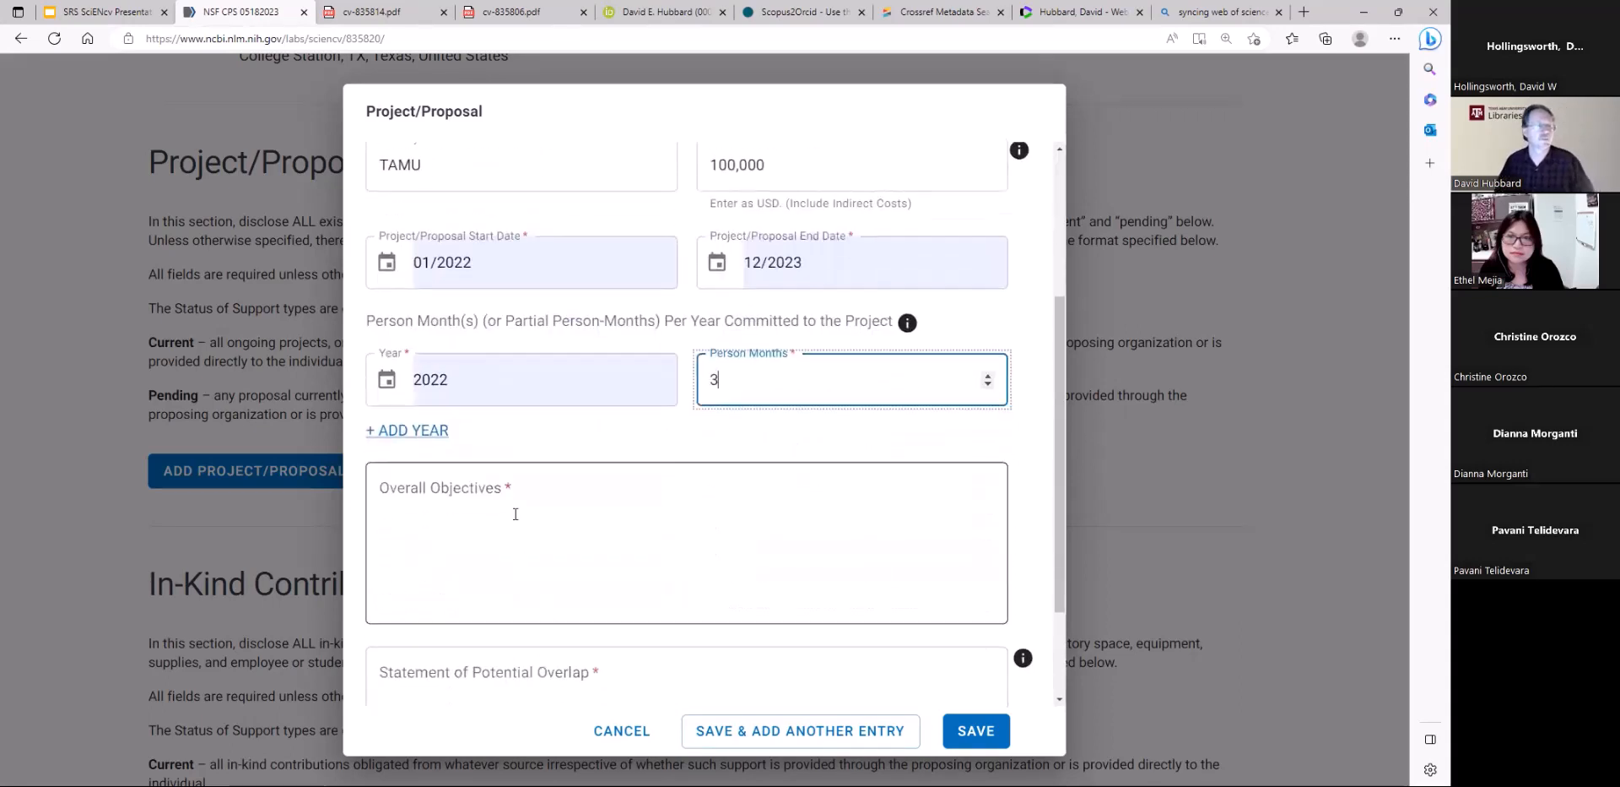
left_click(510, 493)
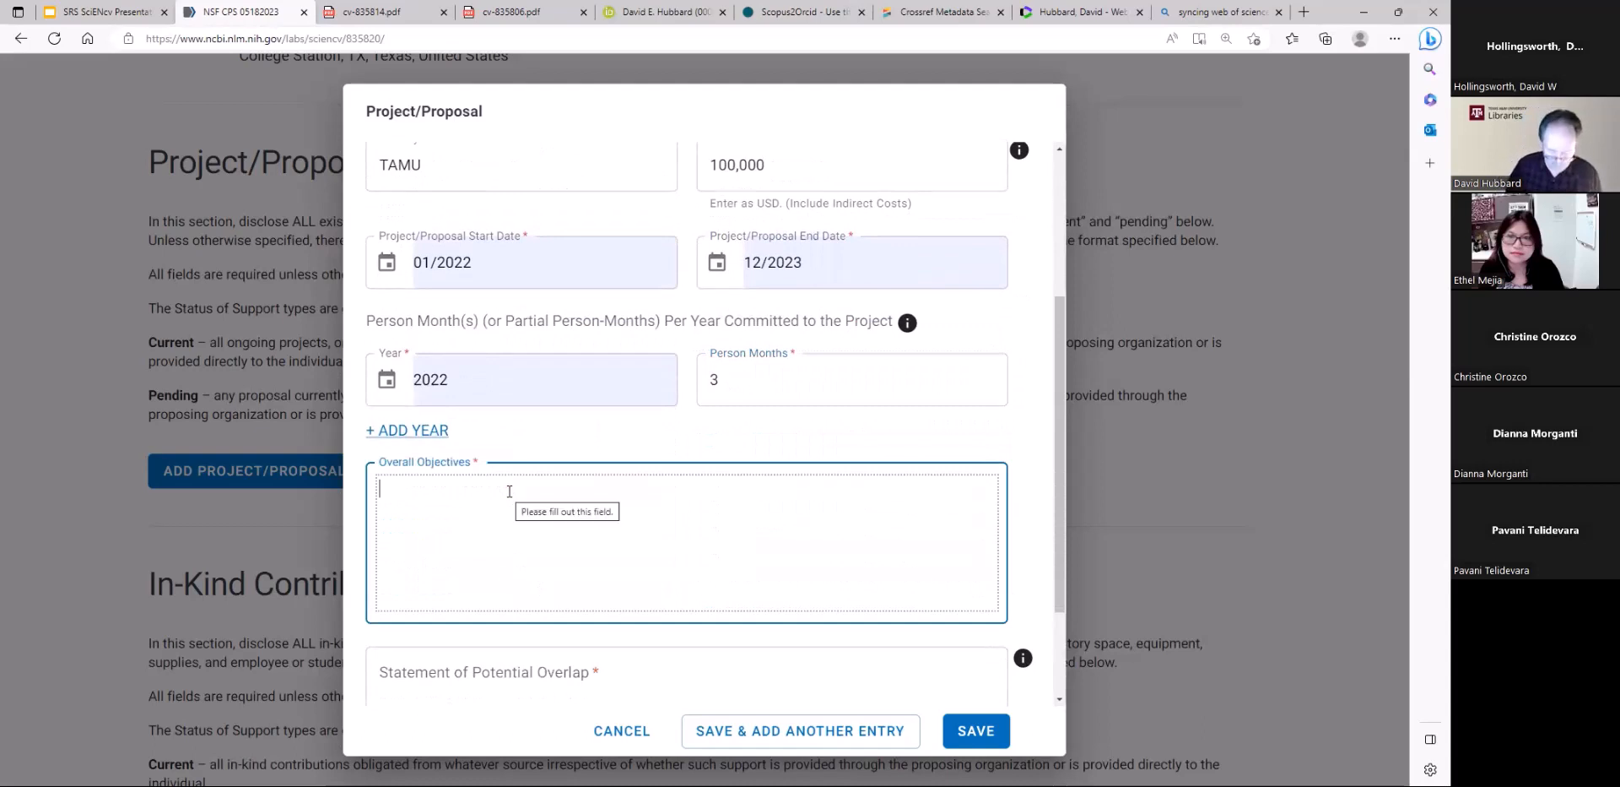
type("Objective")
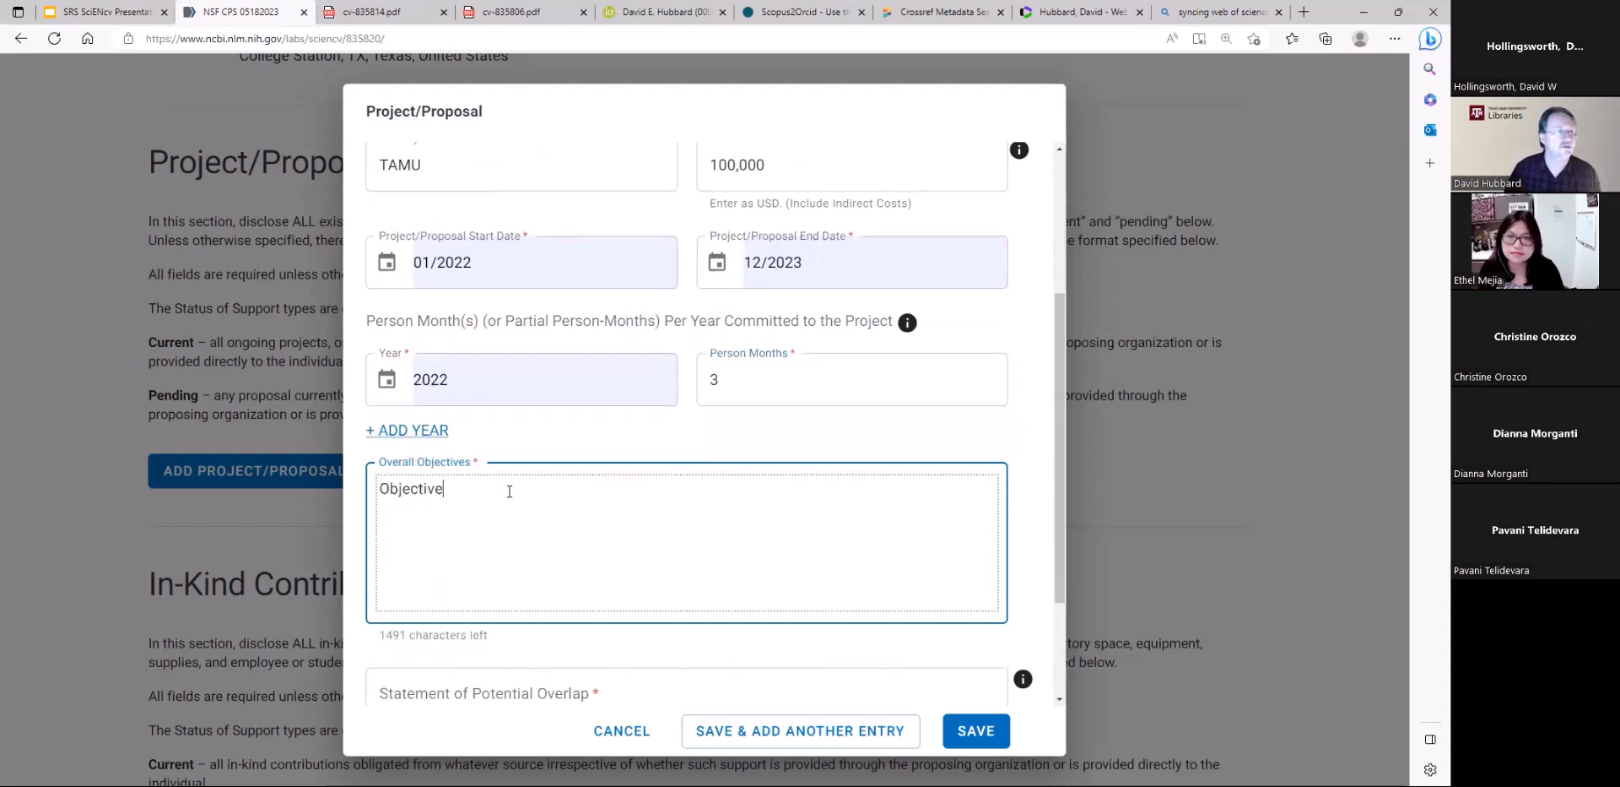
type("s")
scroll(515, 494, "down", 1)
left_click(487, 612)
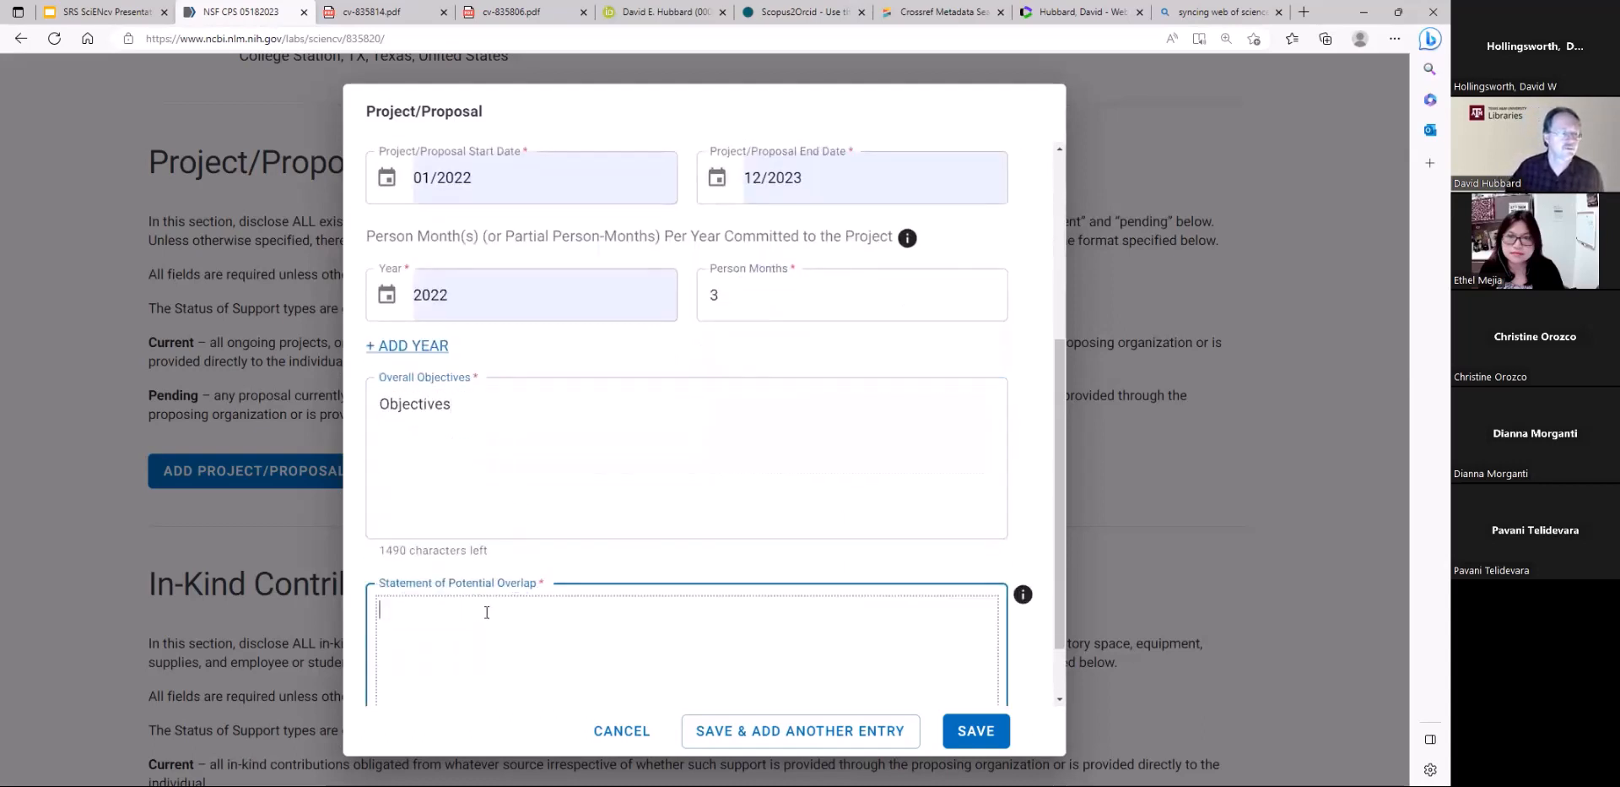
type("Overlap")
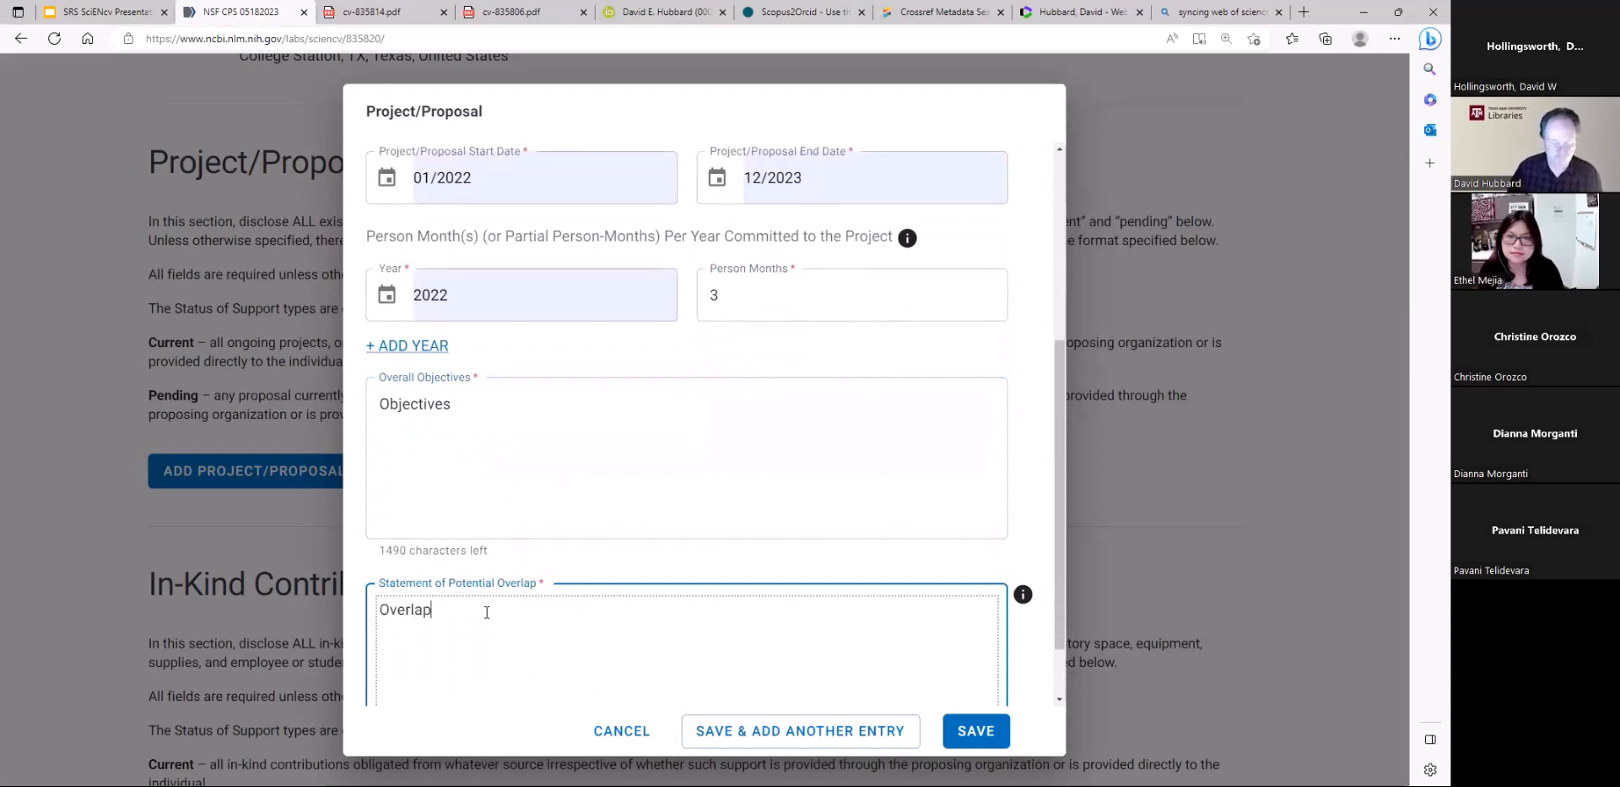
Save the project entry with the option to add another, and dismiss the blank additional entry
scroll(658, 608, "down", 1)
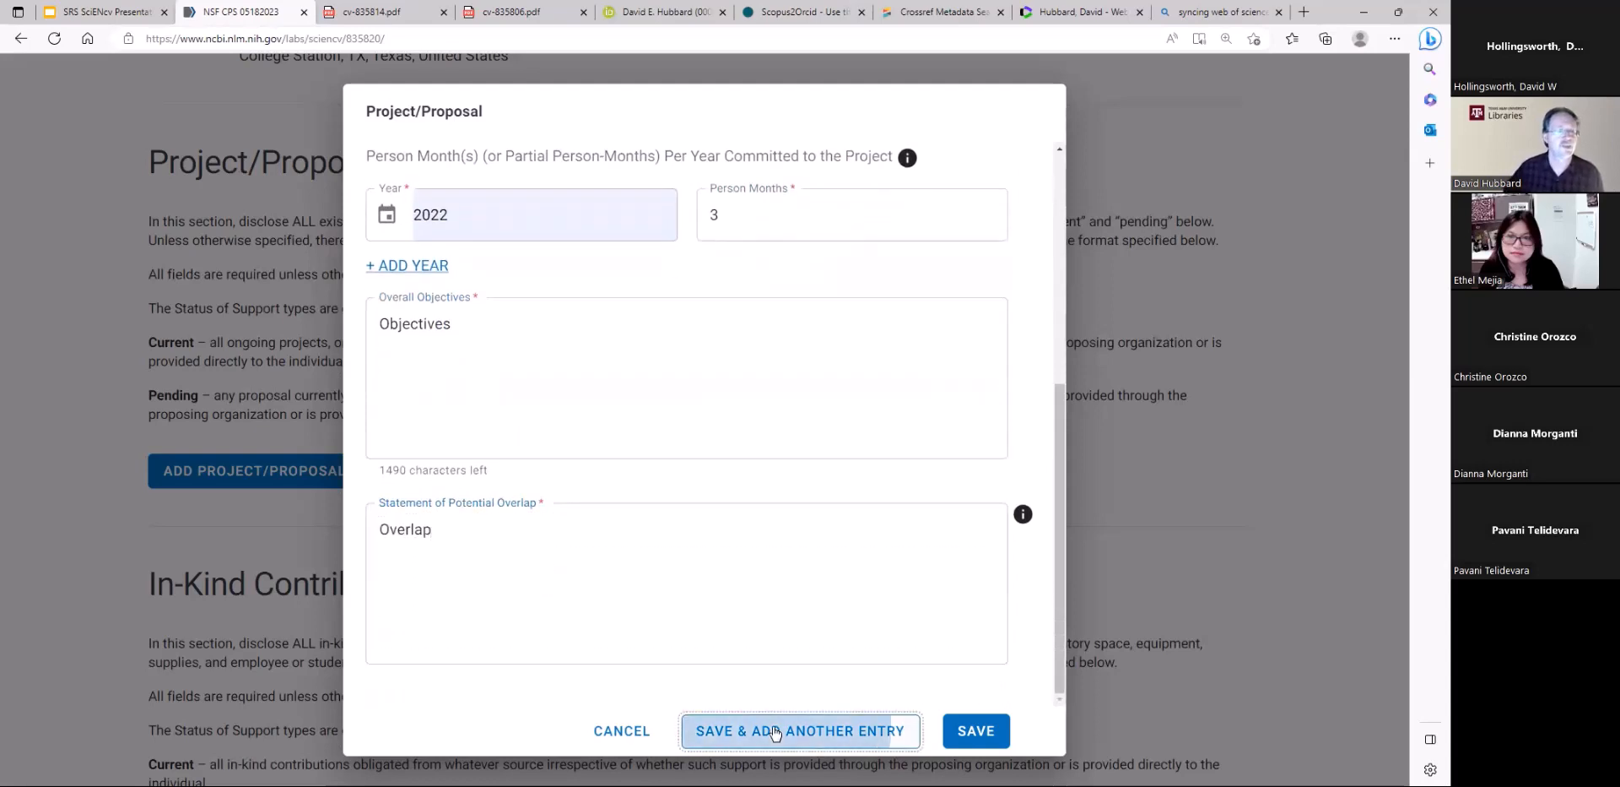
left_click(770, 730)
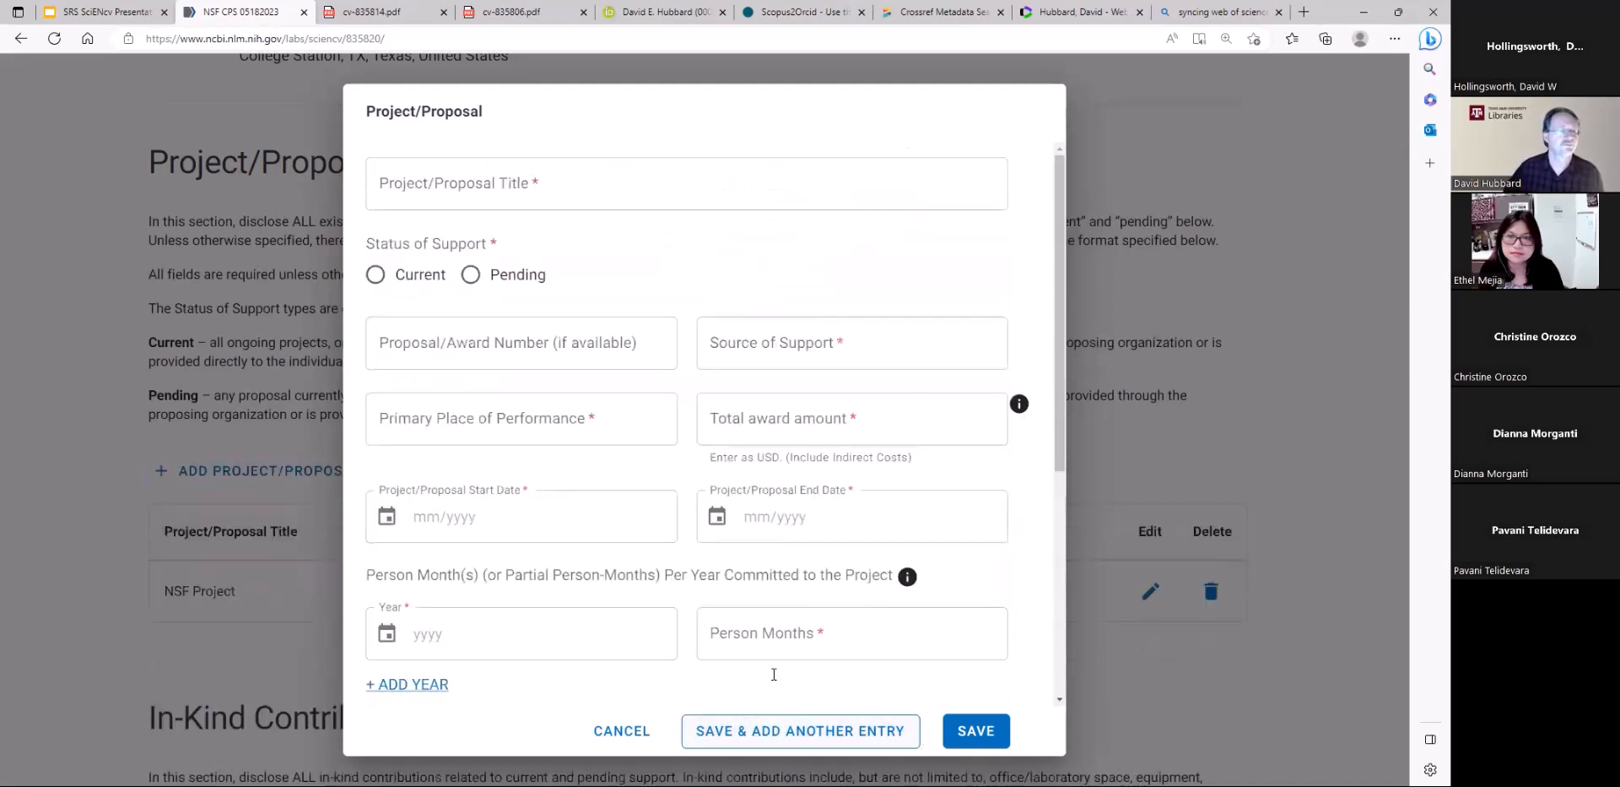
left_click(975, 729)
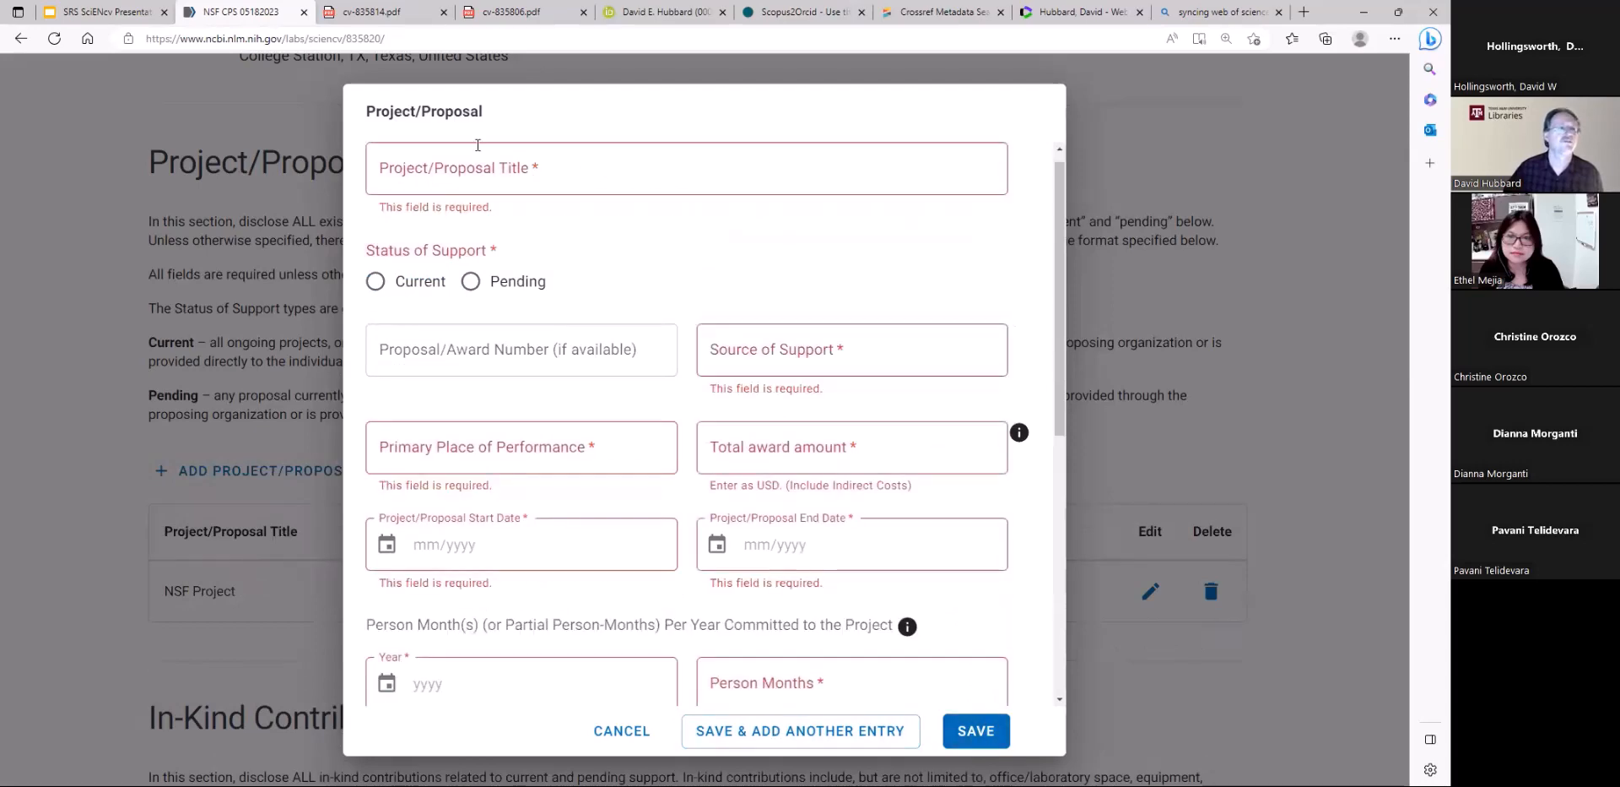
left_click(1150, 517)
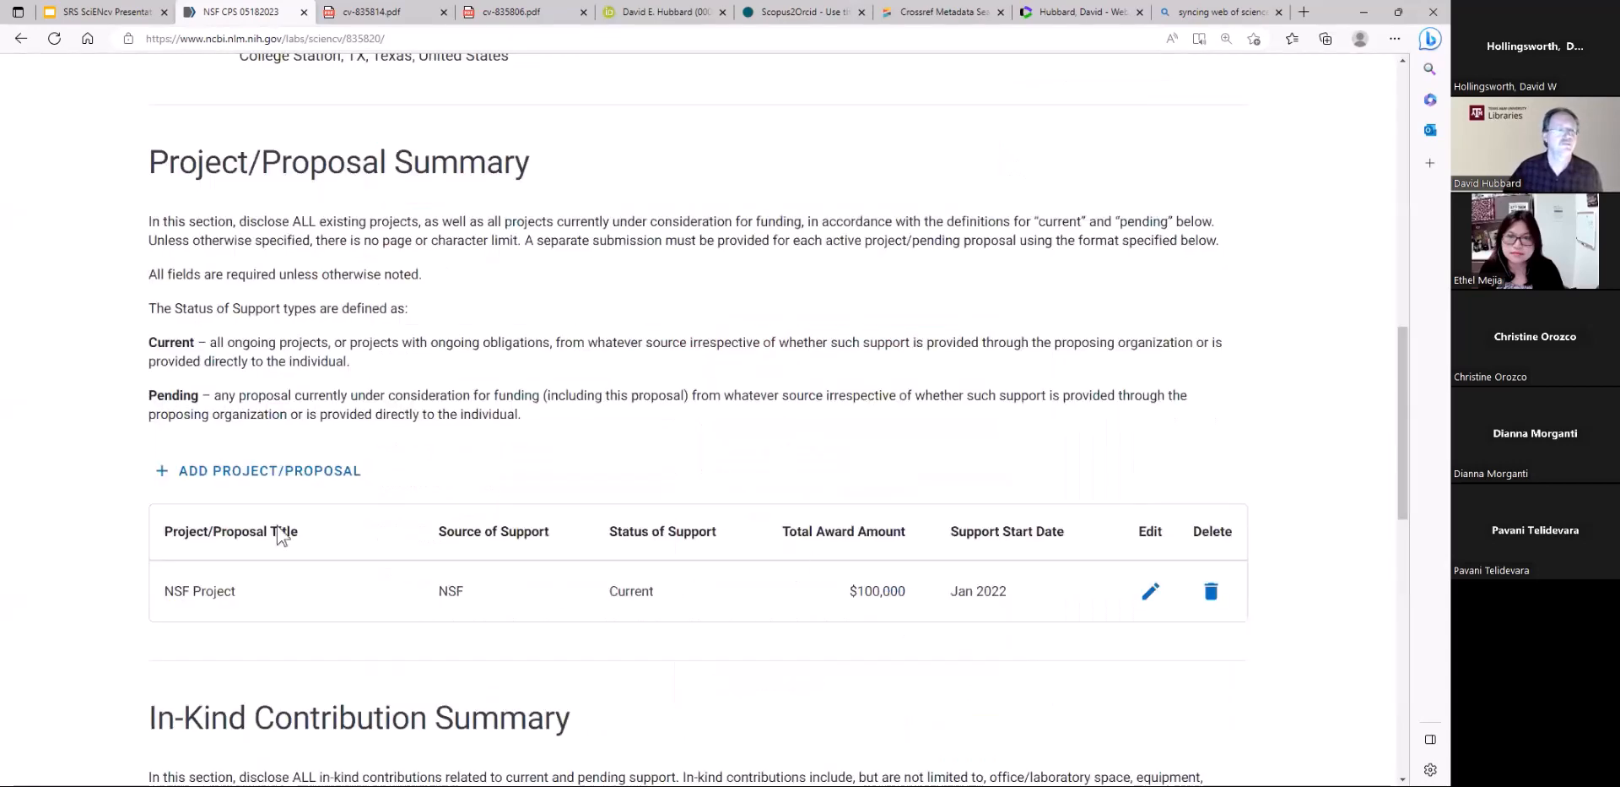
Open a blank in-kind contribution entry to view its fields, and dismiss it without saving
scroll(810, 616, "down", 3)
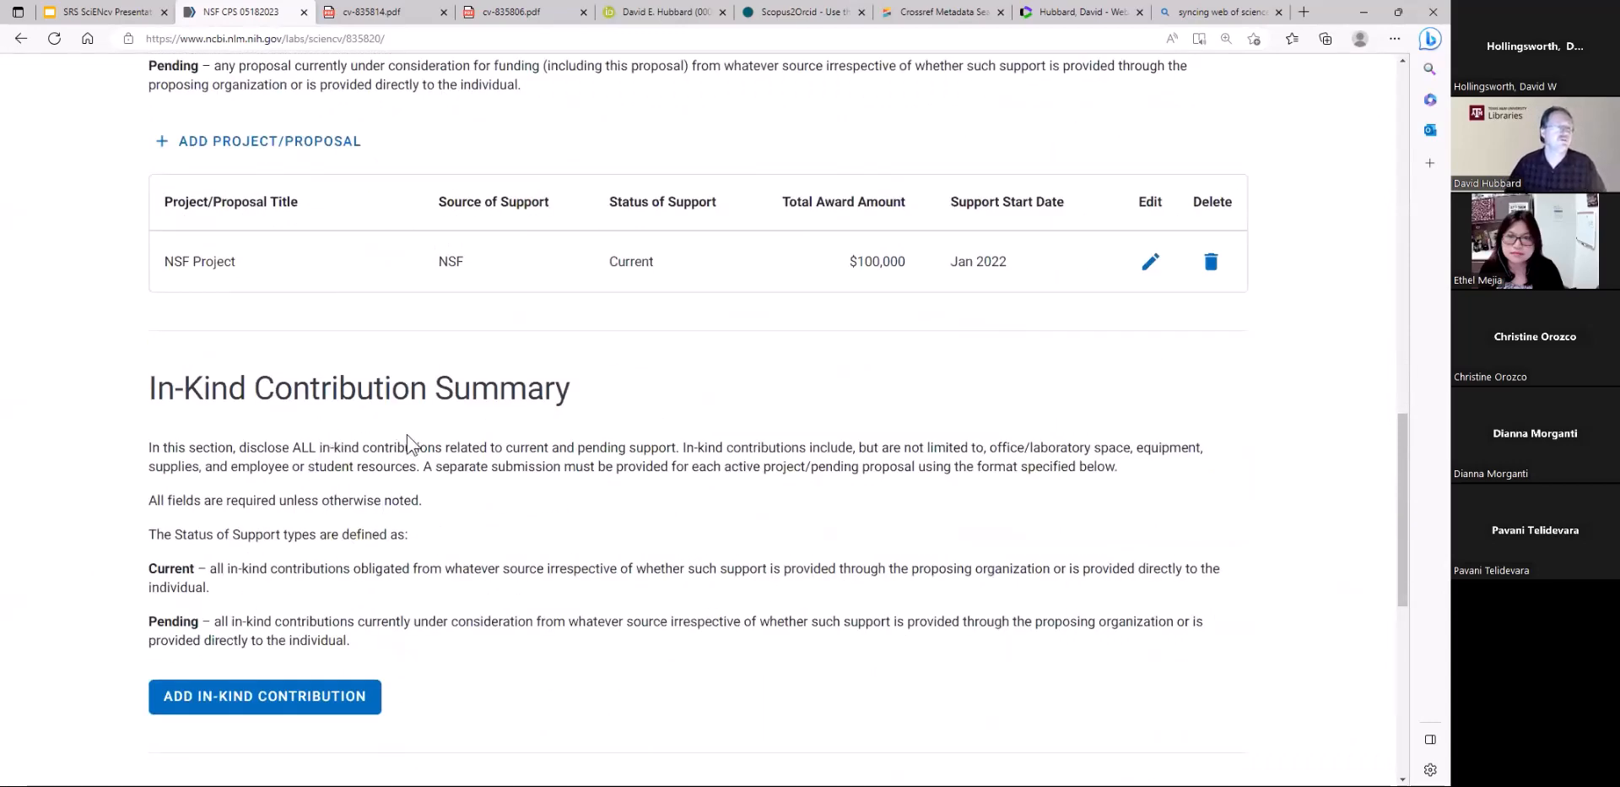
left_click(301, 702)
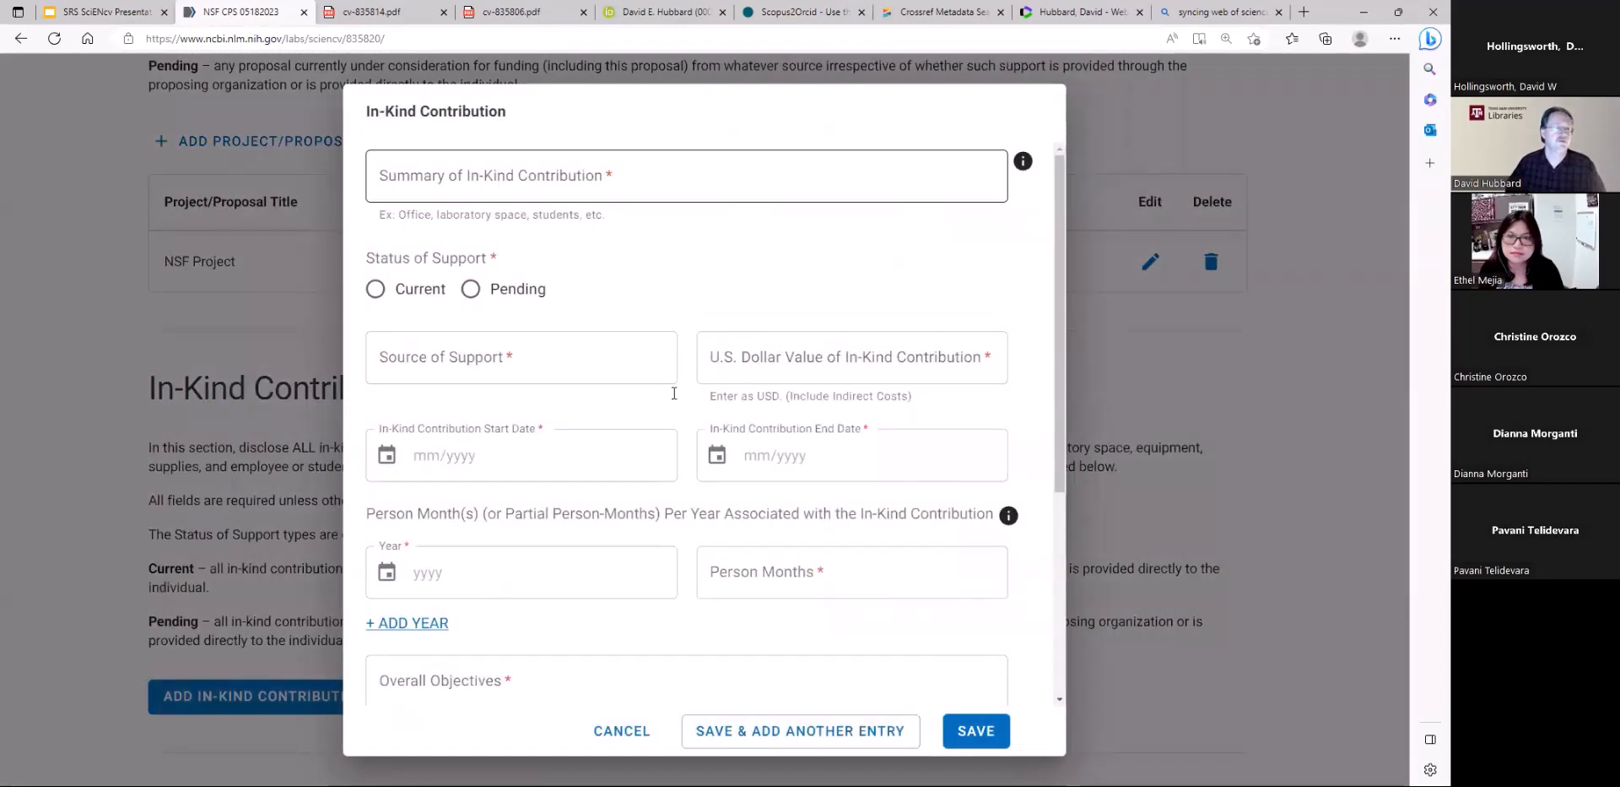
left_click(1187, 483)
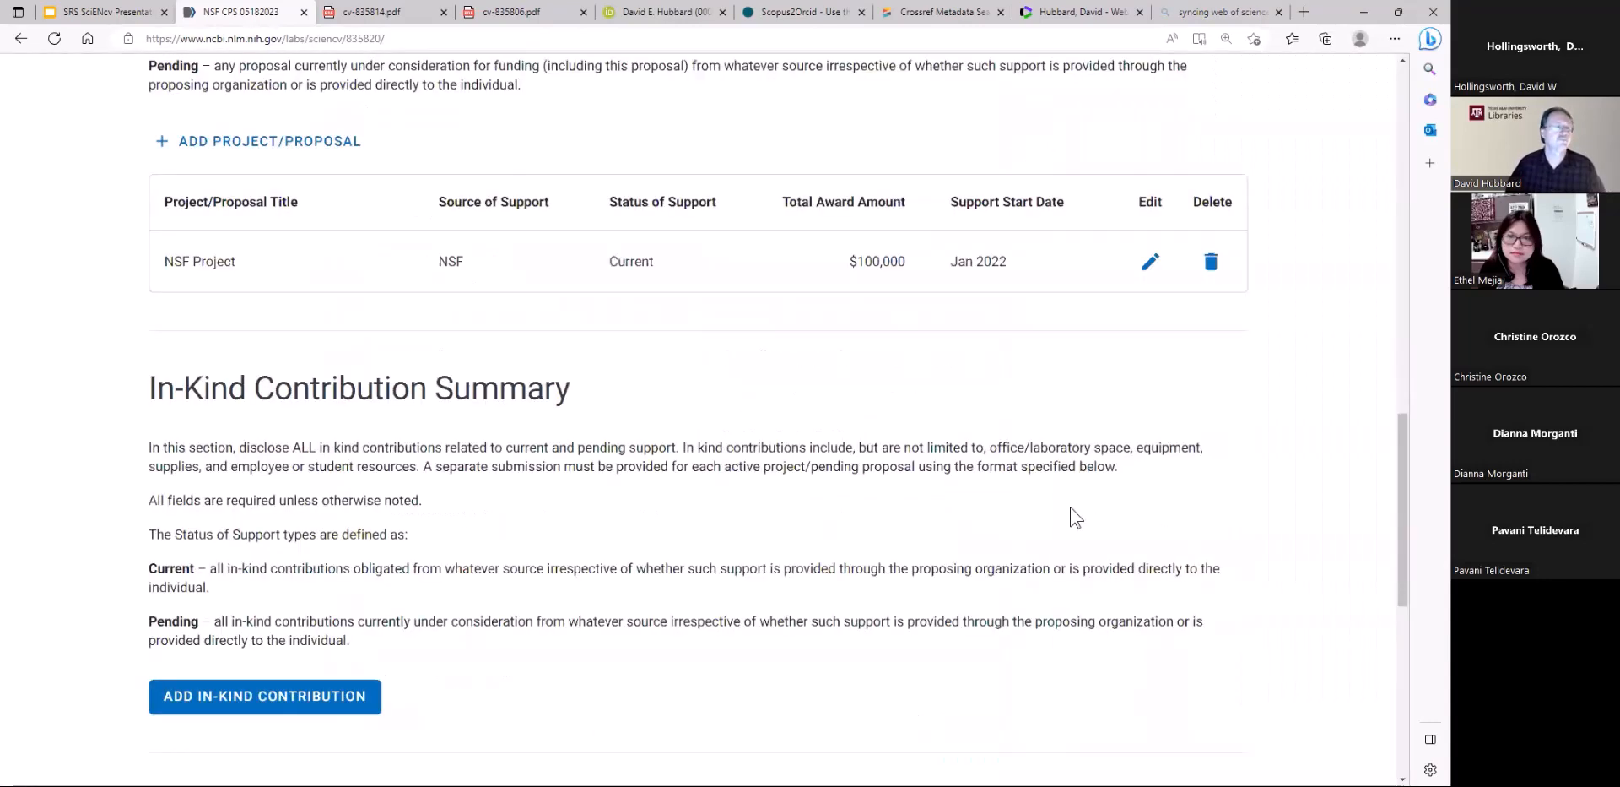
Download the NSF Current and Pending (Other) Support document as a PDF, agreeing to the certification statement
scroll(1046, 519, "down", 5)
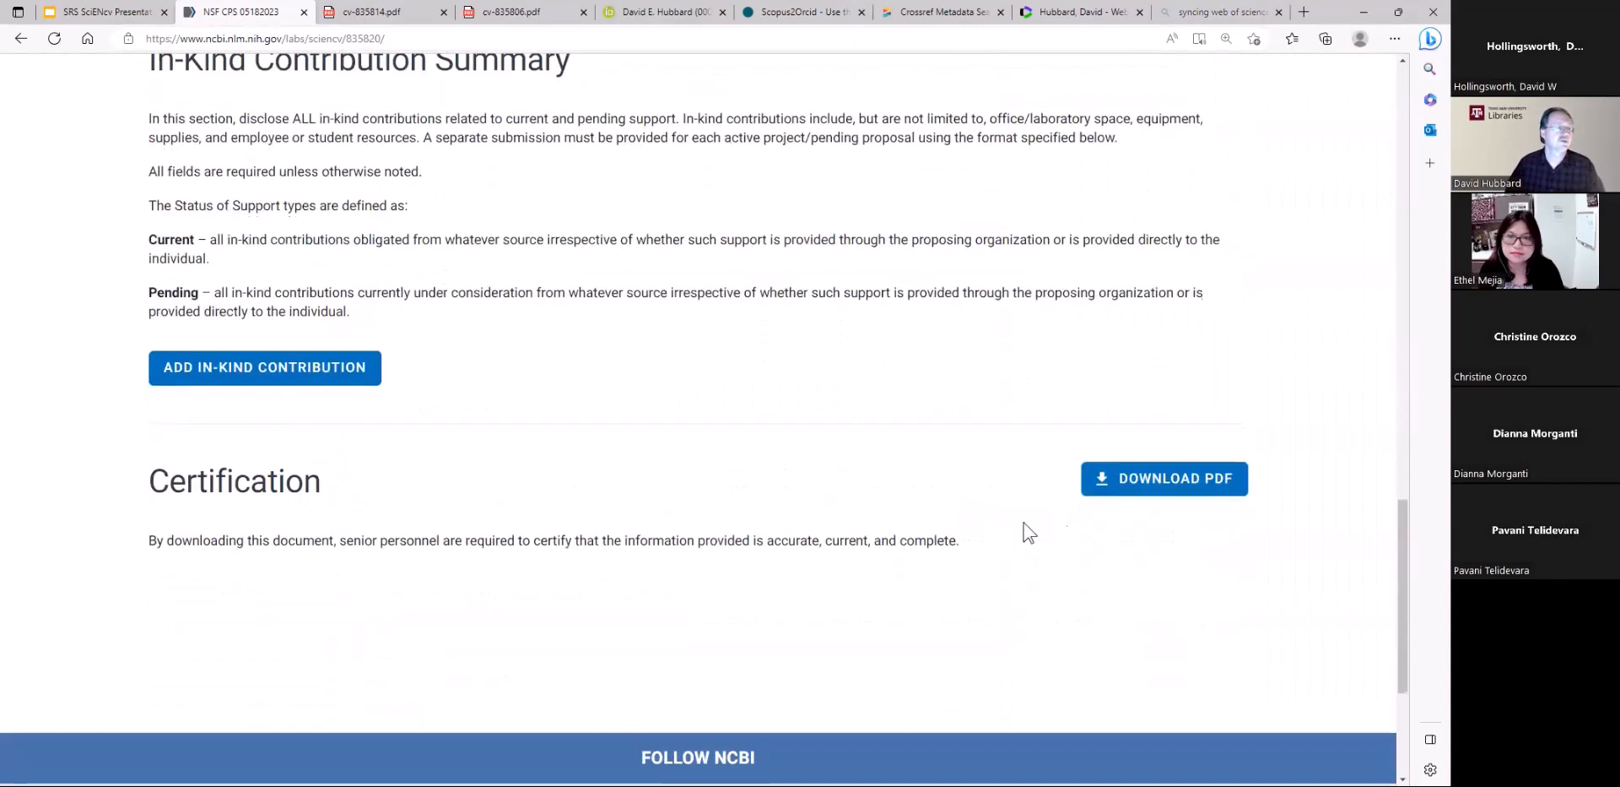
left_click(1161, 488)
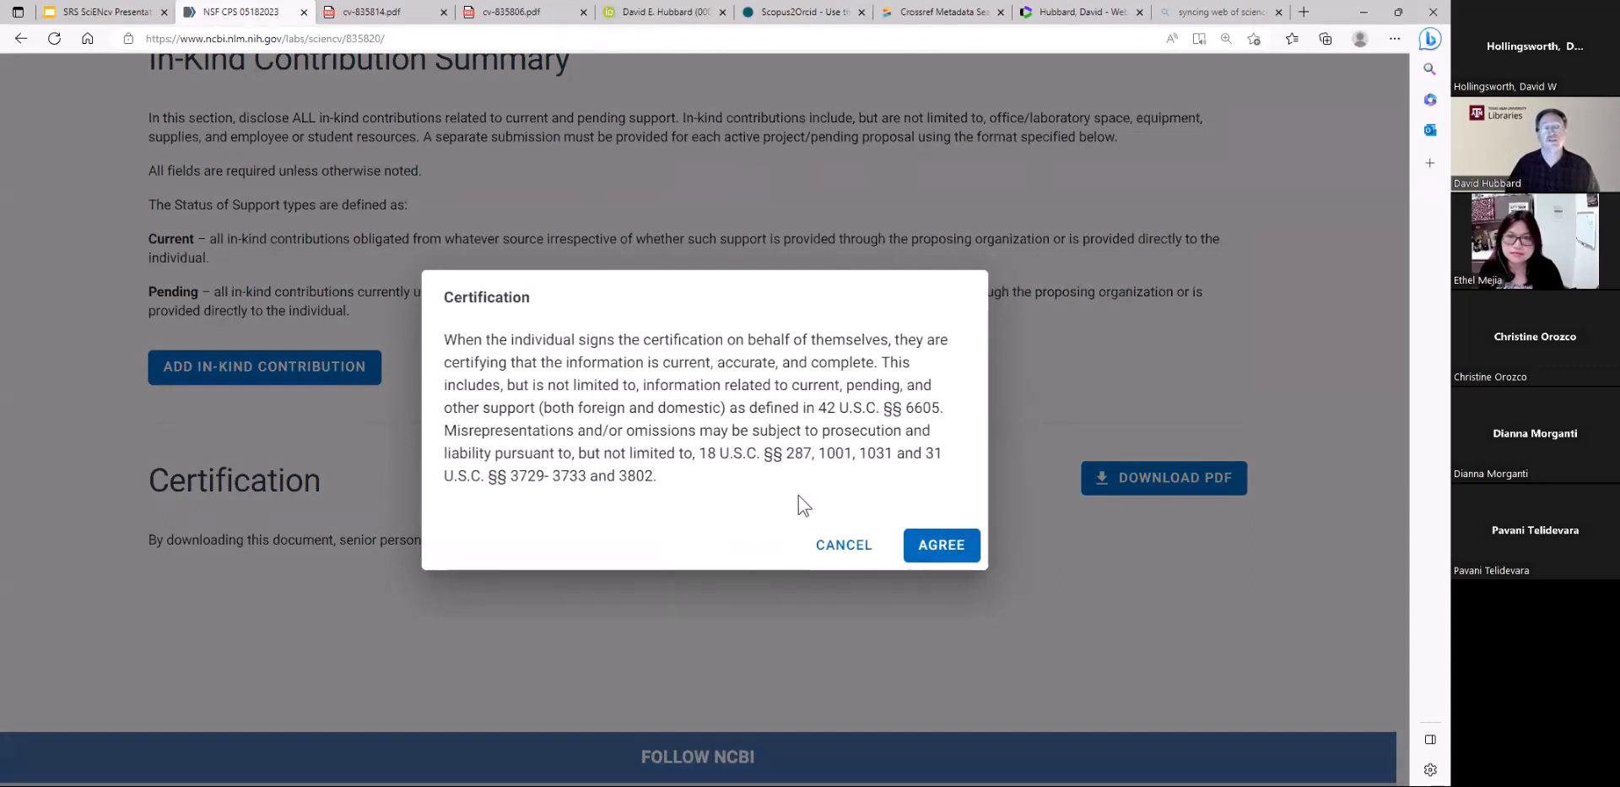
left_click(941, 545)
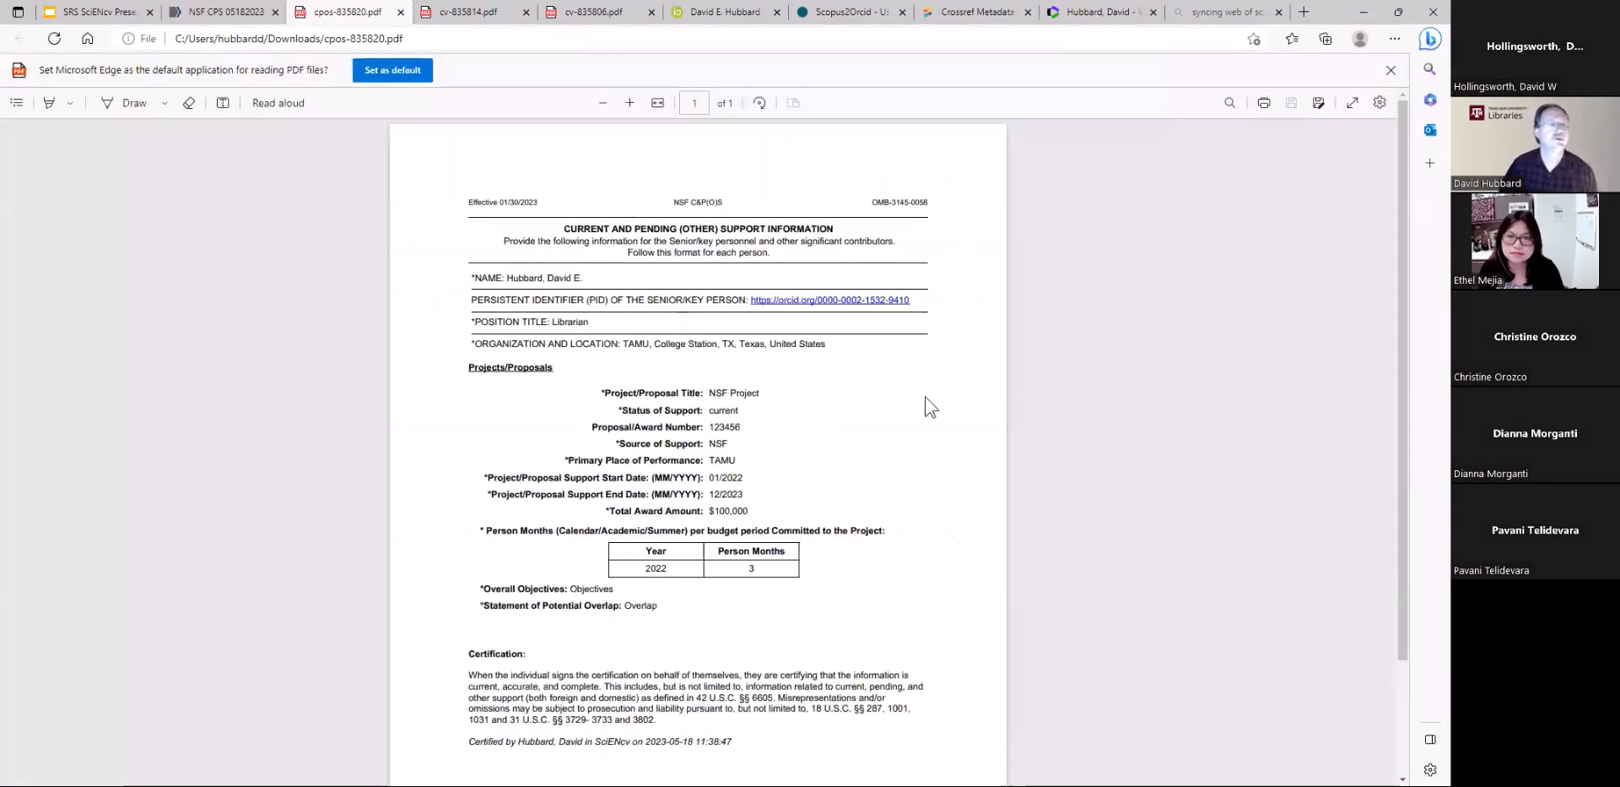
Review the downloaded Current and Pending (Other) Support PDF, and return to the start of the document's editing page
scroll(920, 494, "down", 1)
scroll(919, 488, "down", 3)
scroll(919, 488, "up", 4)
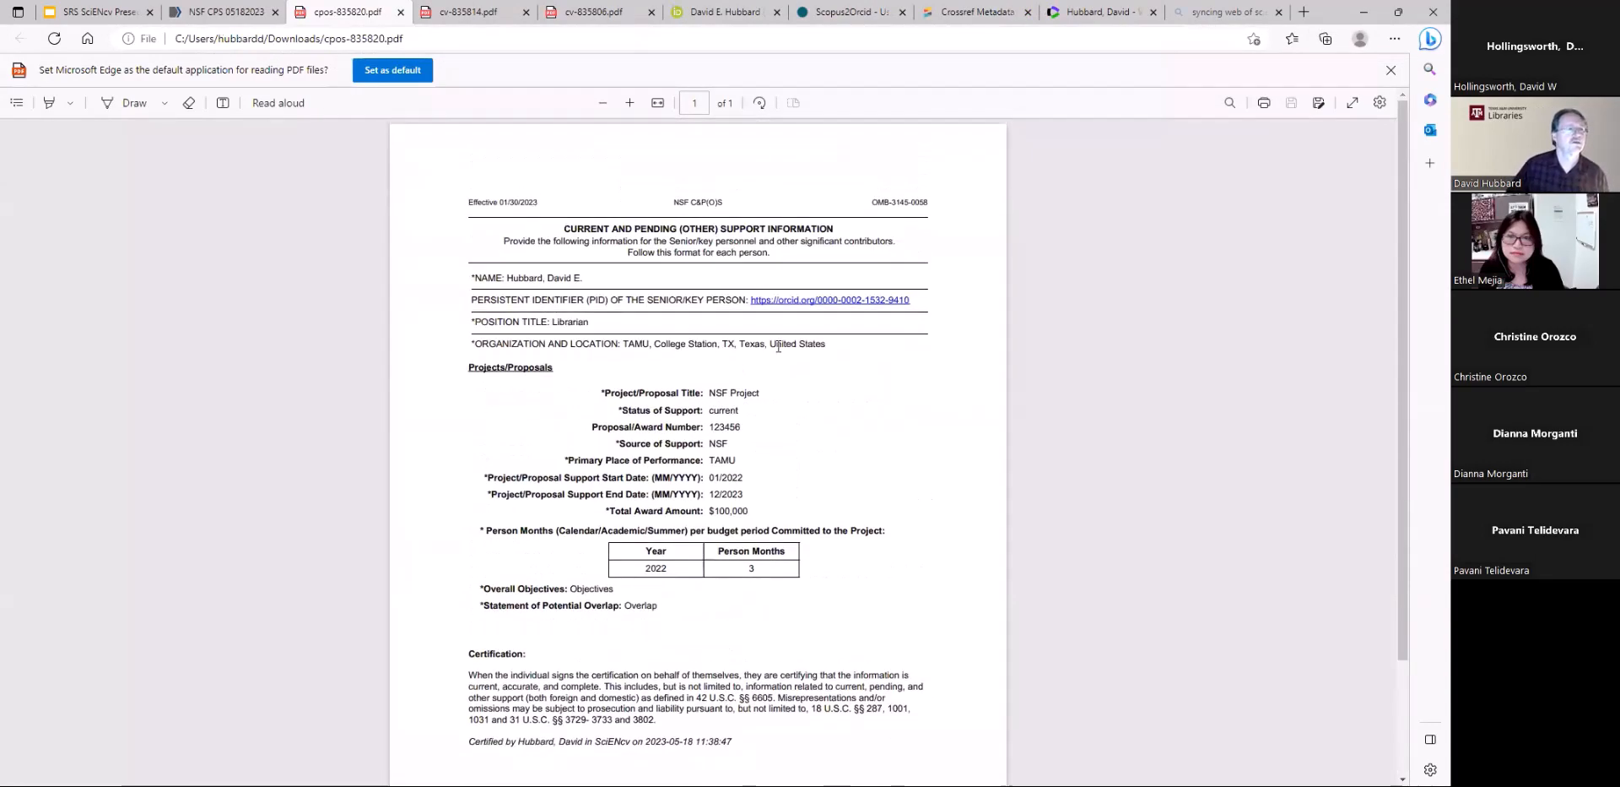
left_click(226, 12)
scroll(464, 376, "up", 4)
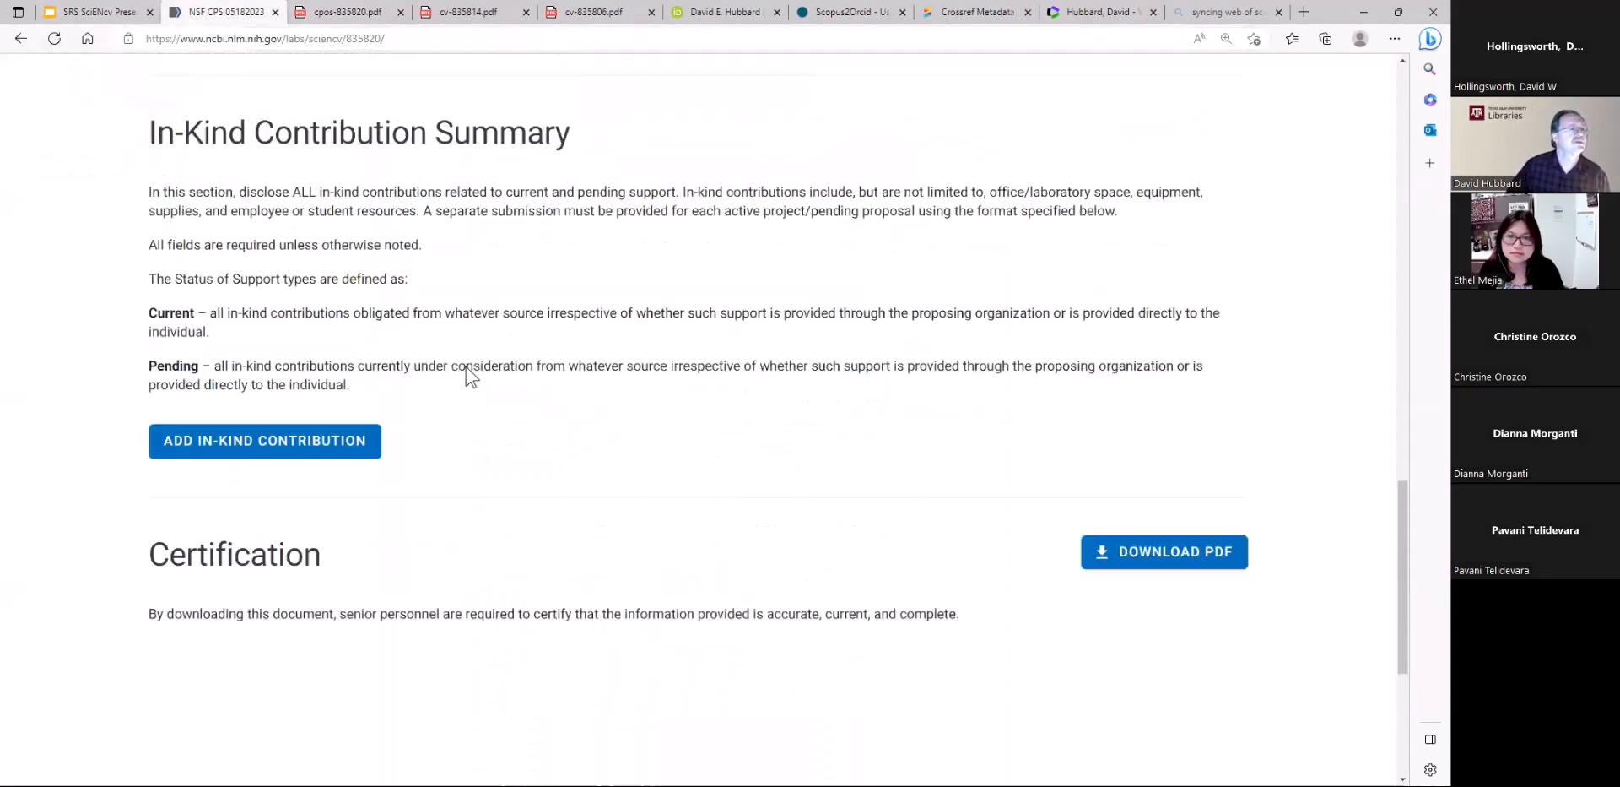
scroll(439, 354, "up", 15)
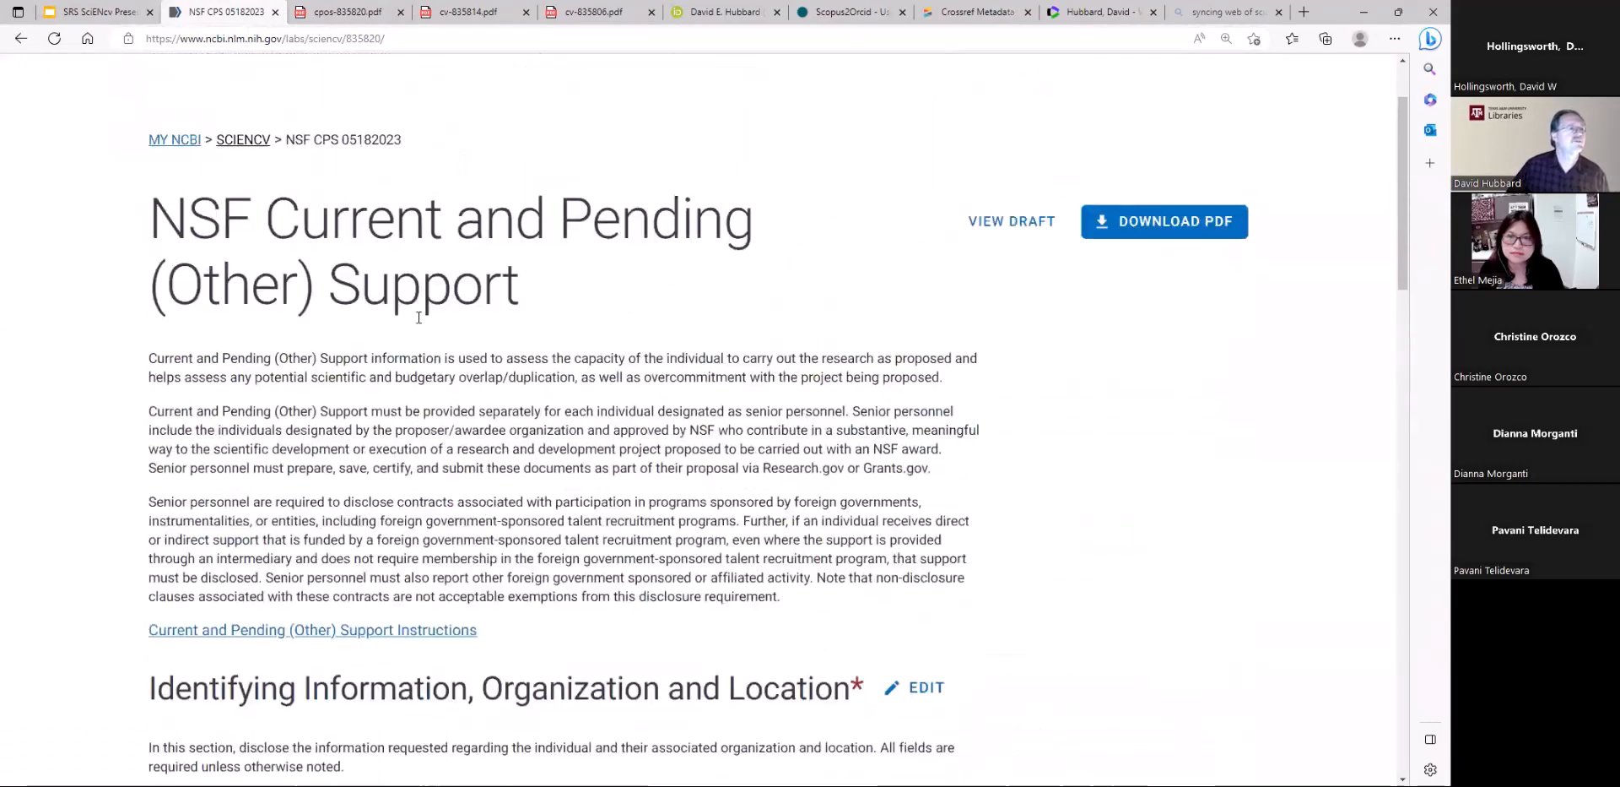
left_click(116, 13)
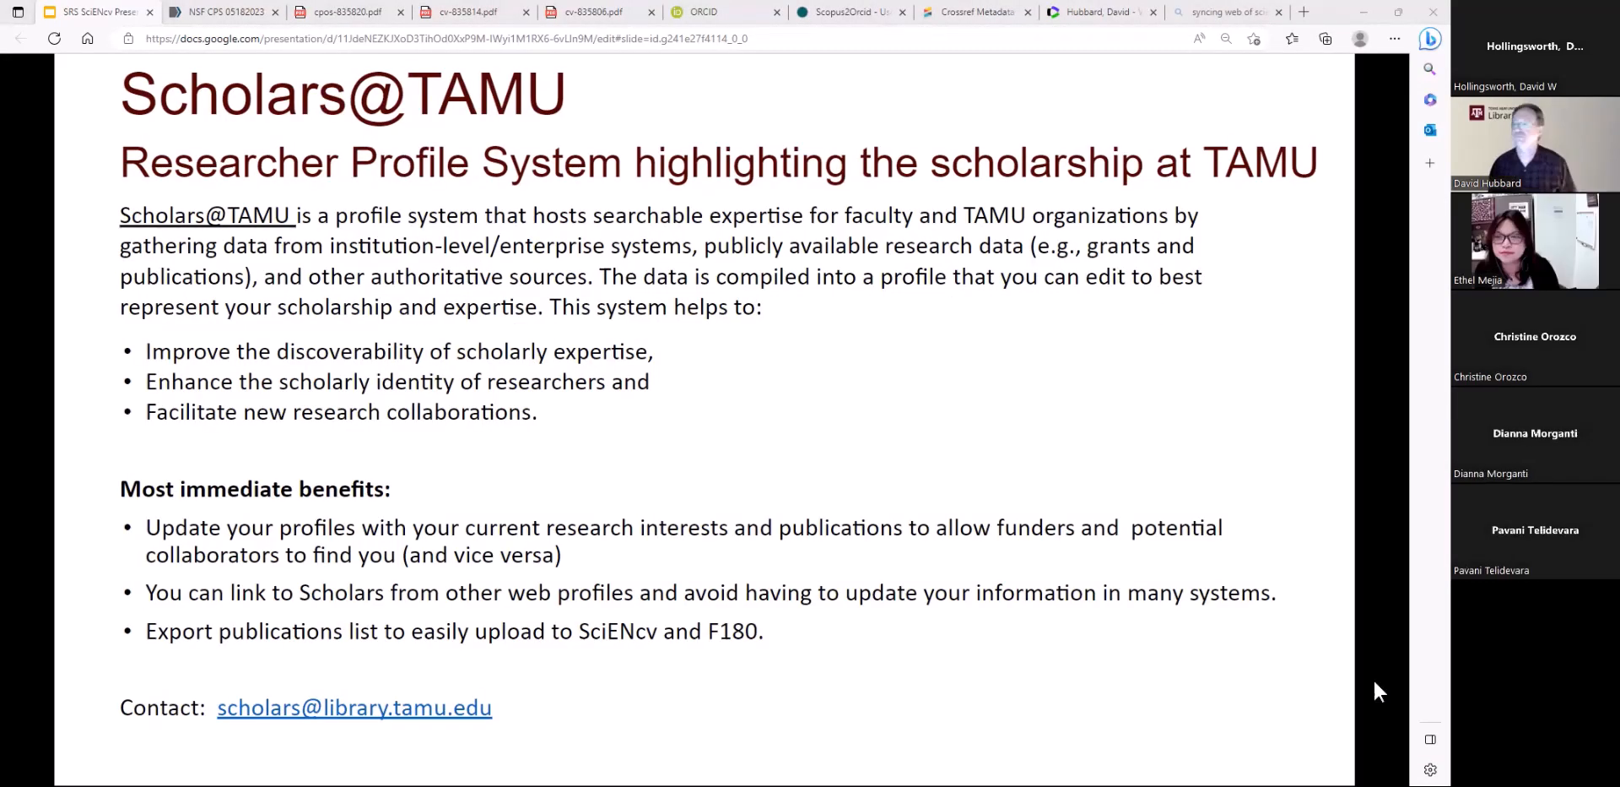
left_click(1375, 680)
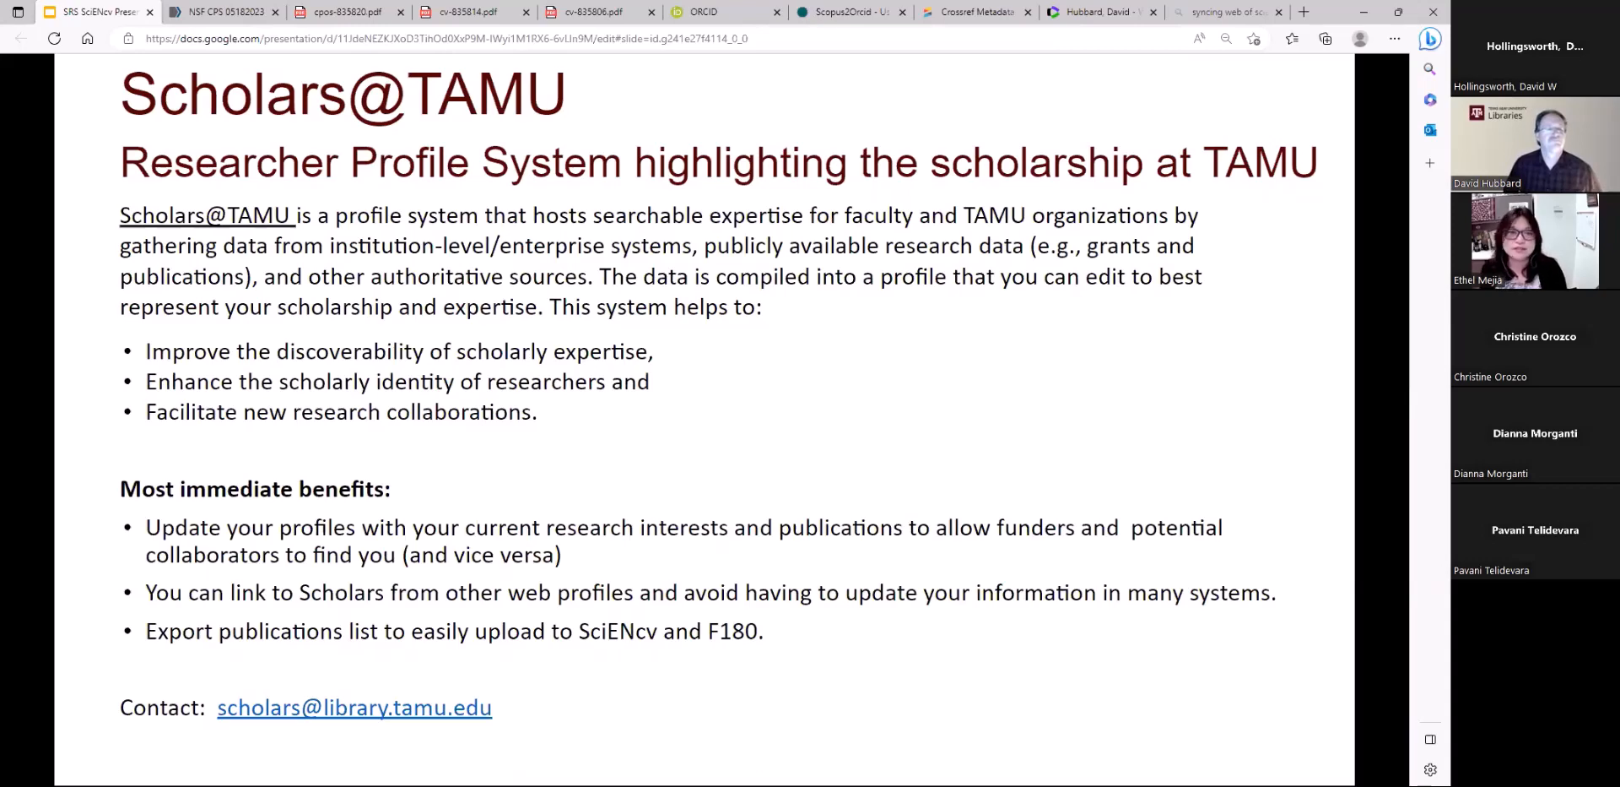
left_click(1127, 425)
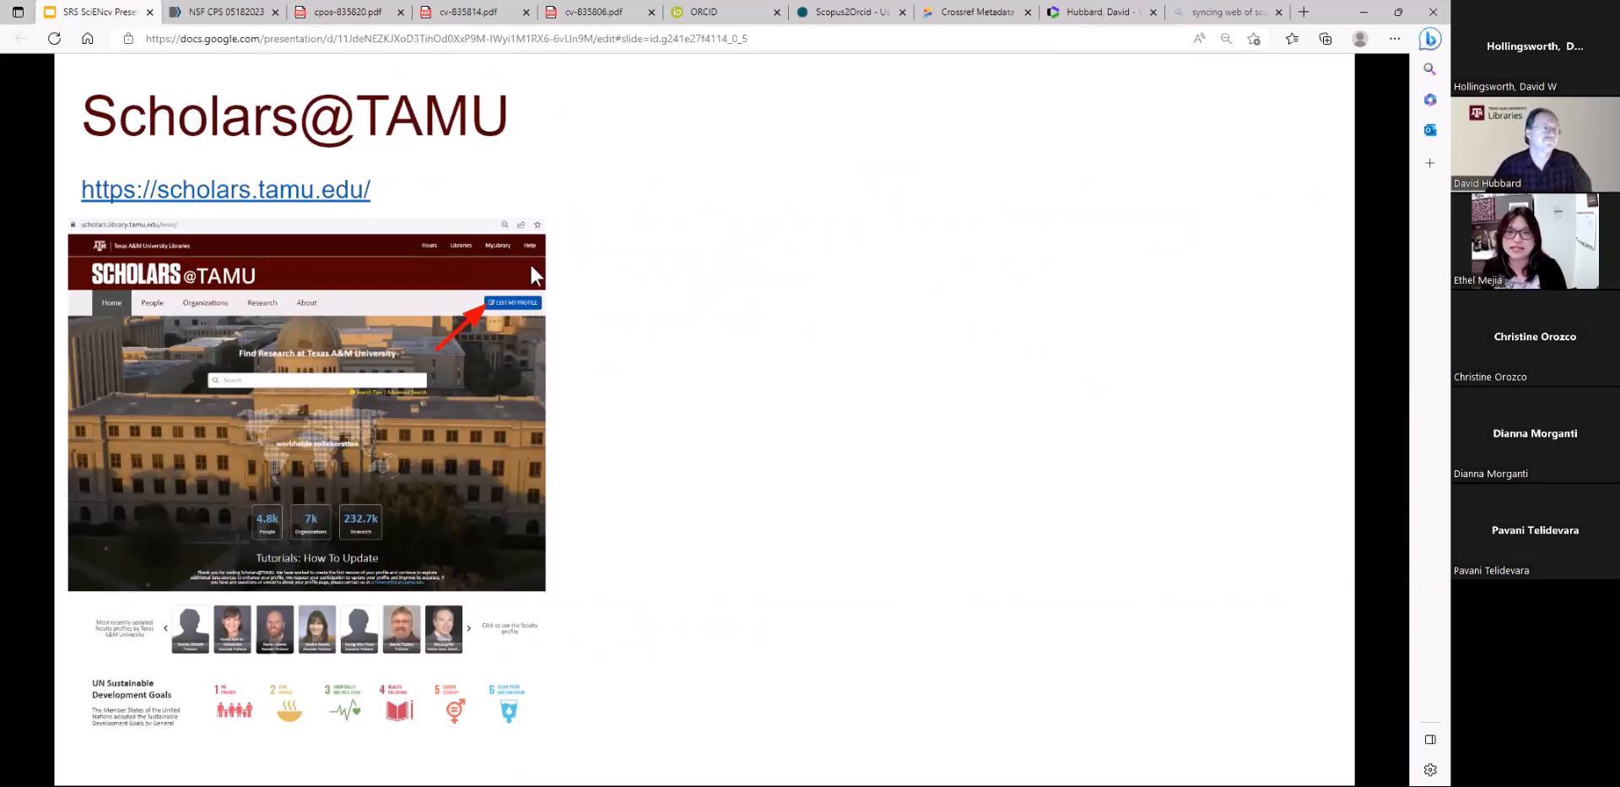
left_click(702, 280)
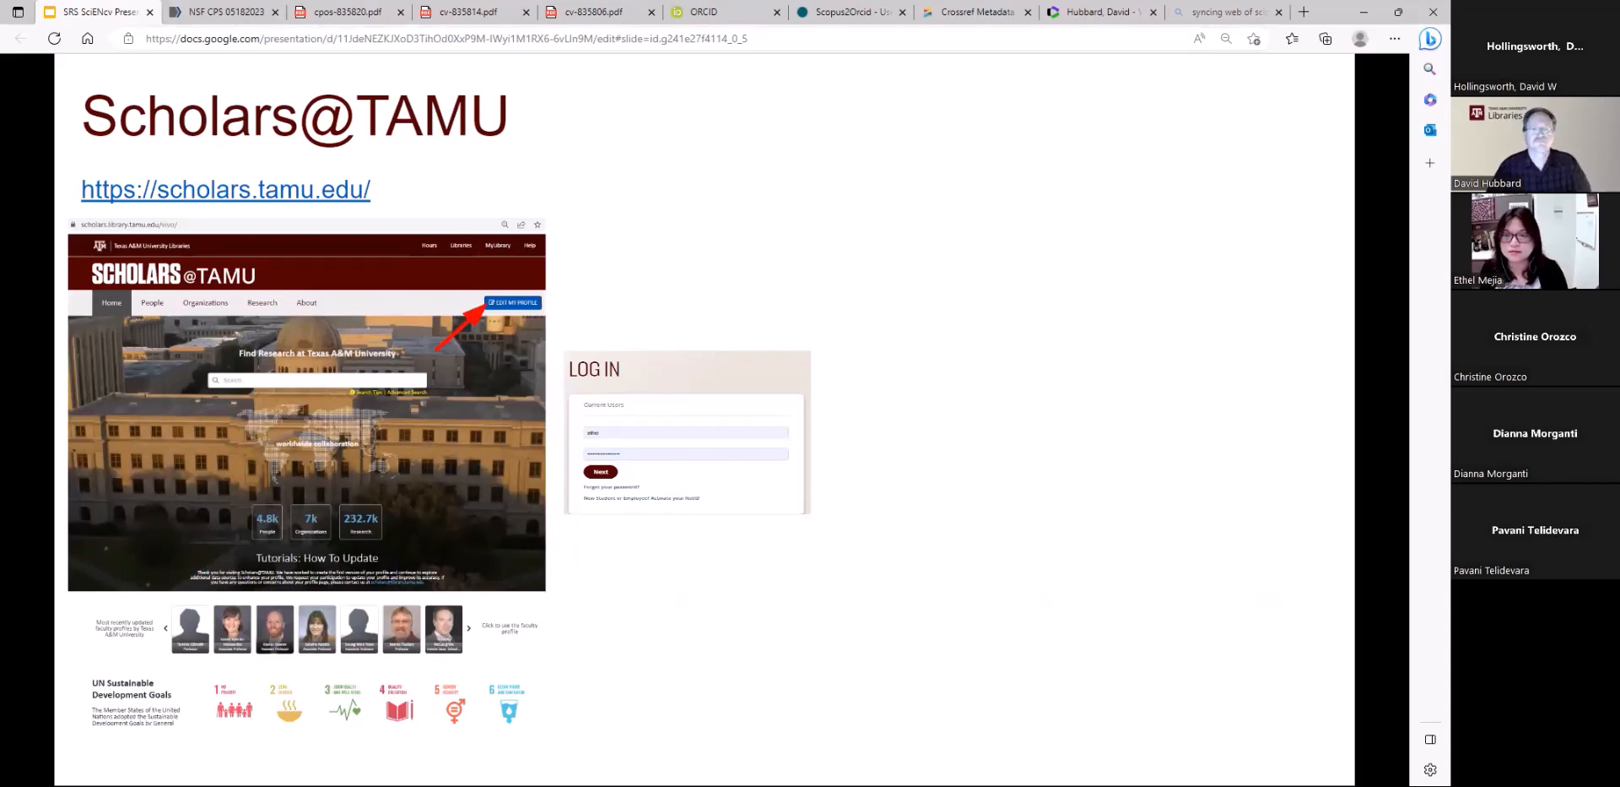
left_click(837, 407)
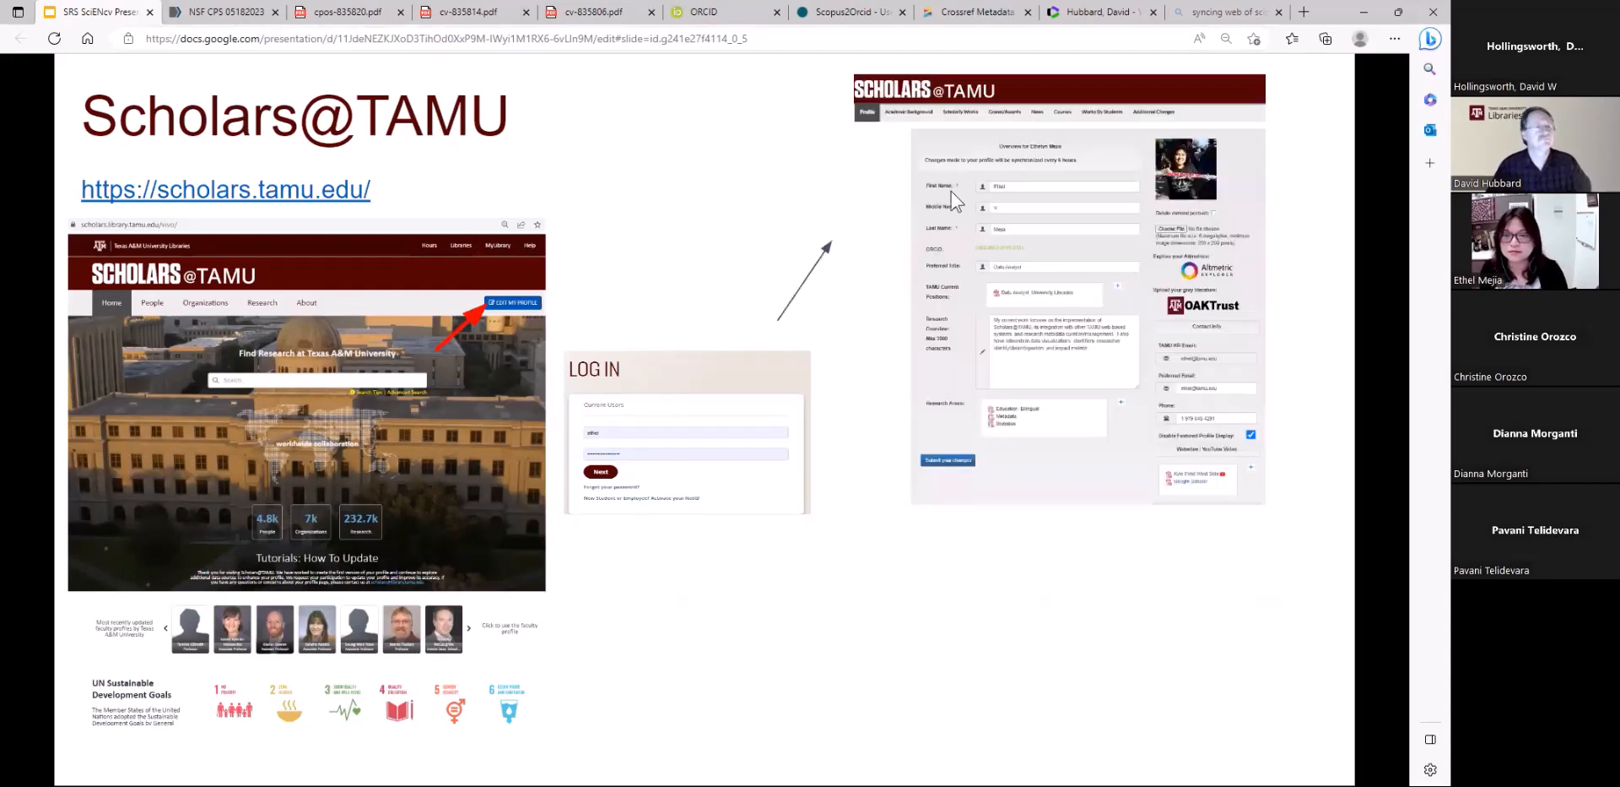
left_click(943, 118)
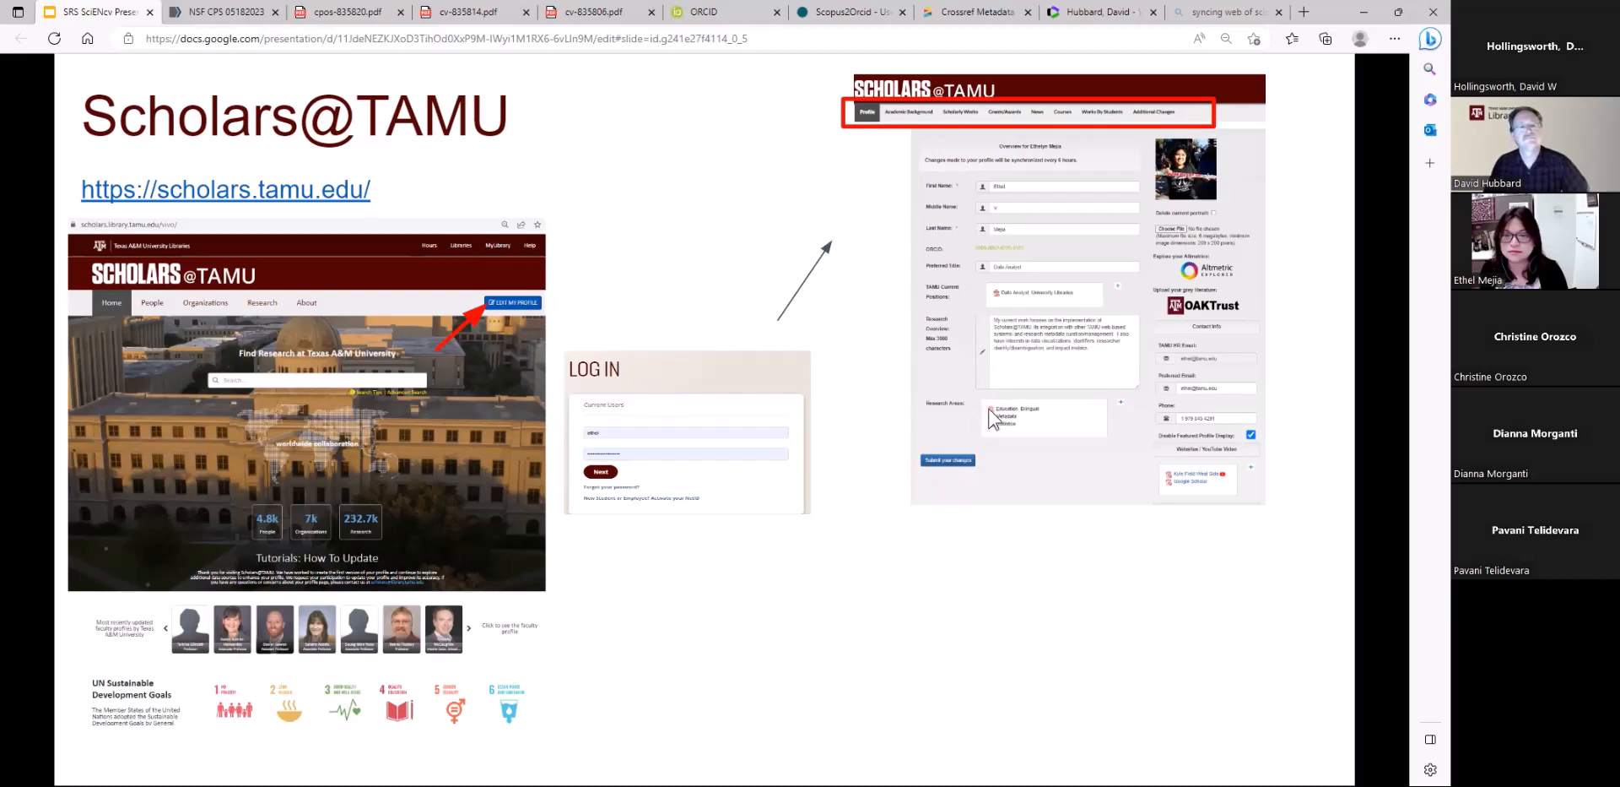
left_click(874, 456)
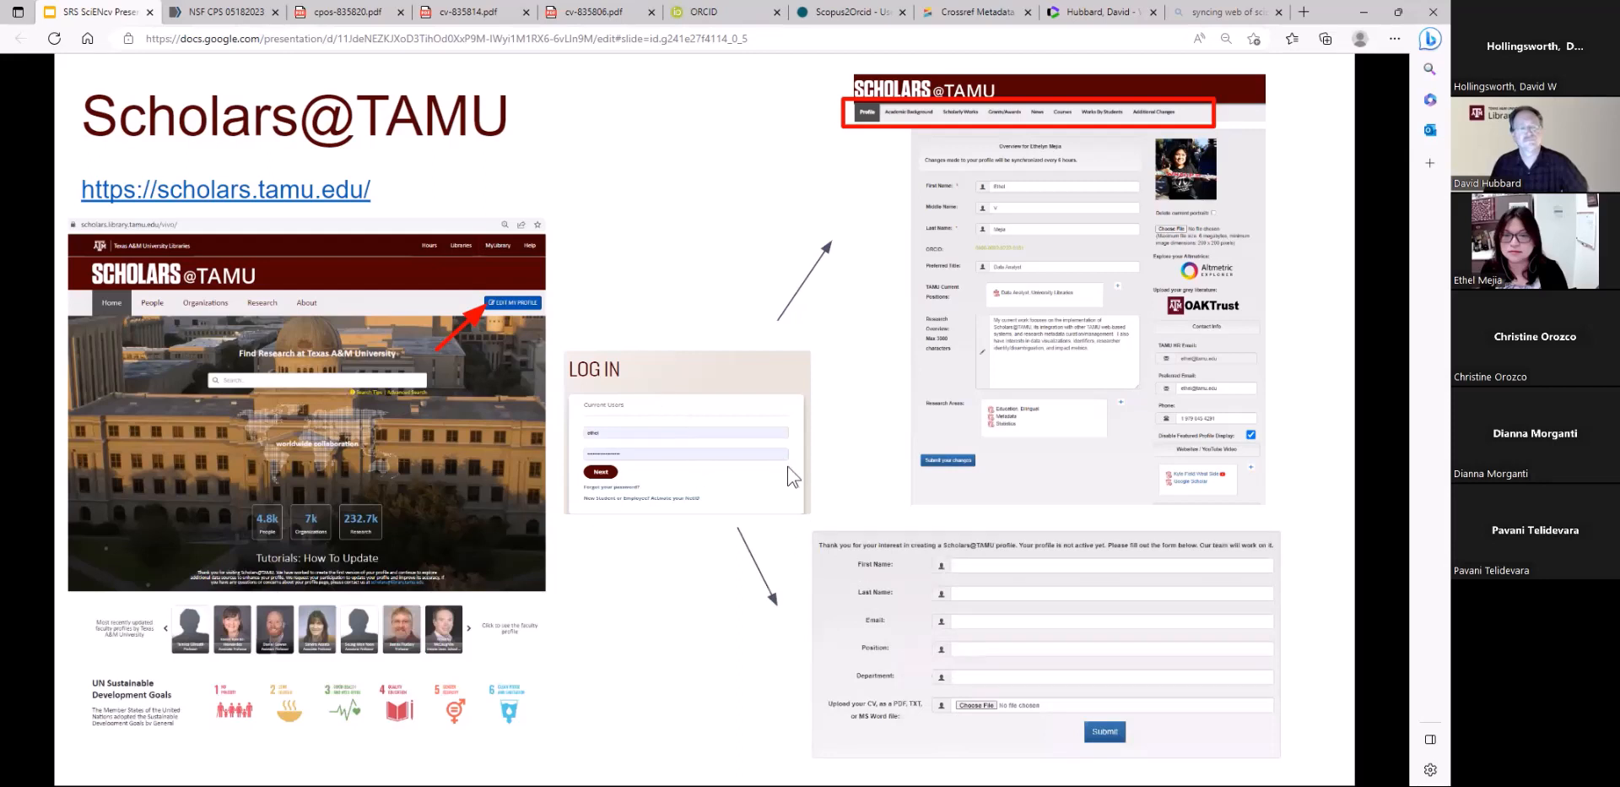
left_click(917, 433)
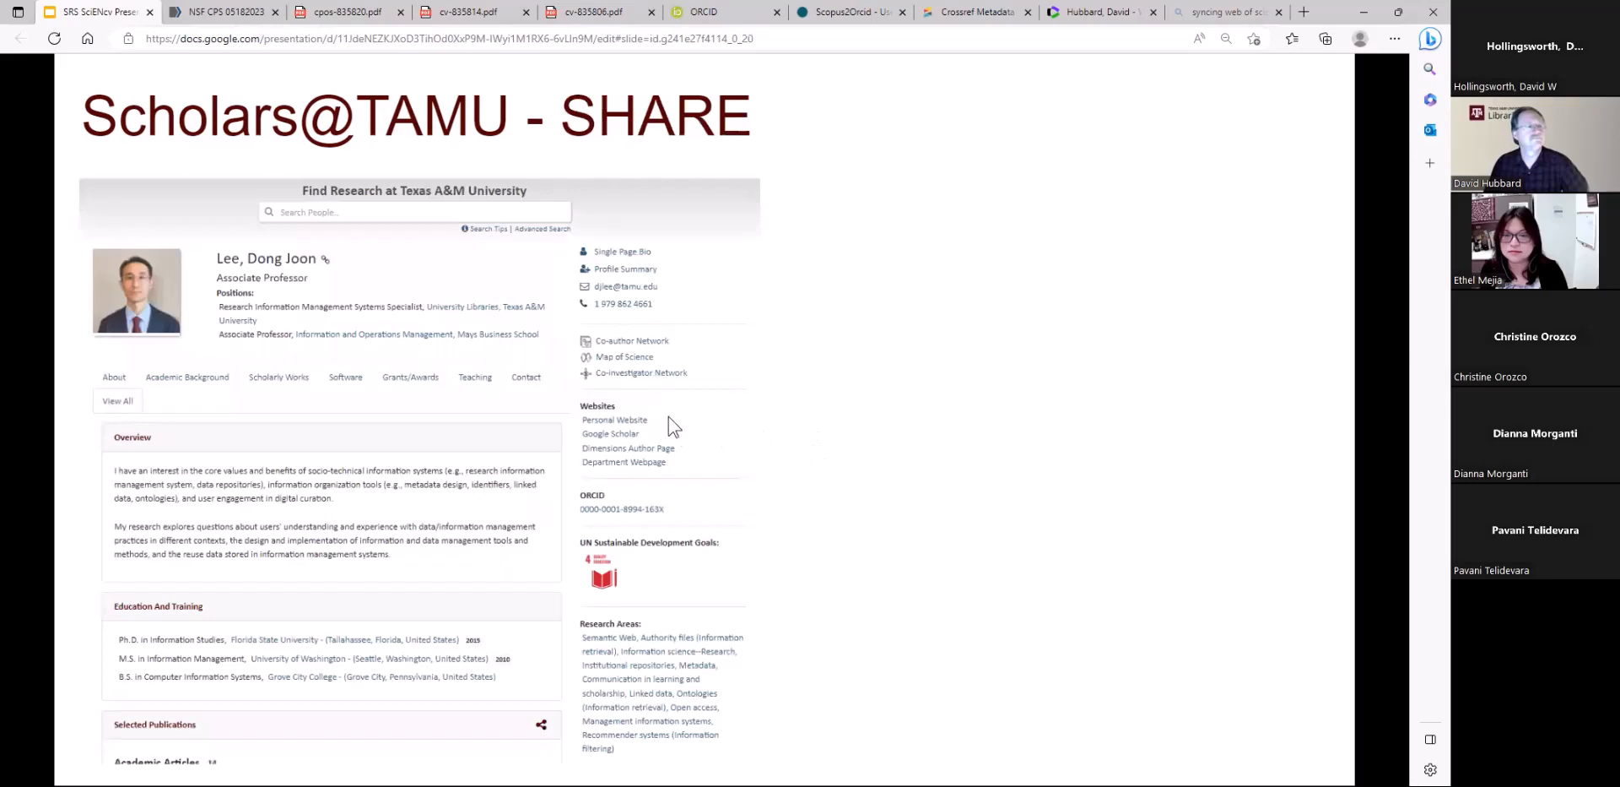
left_click(329, 293)
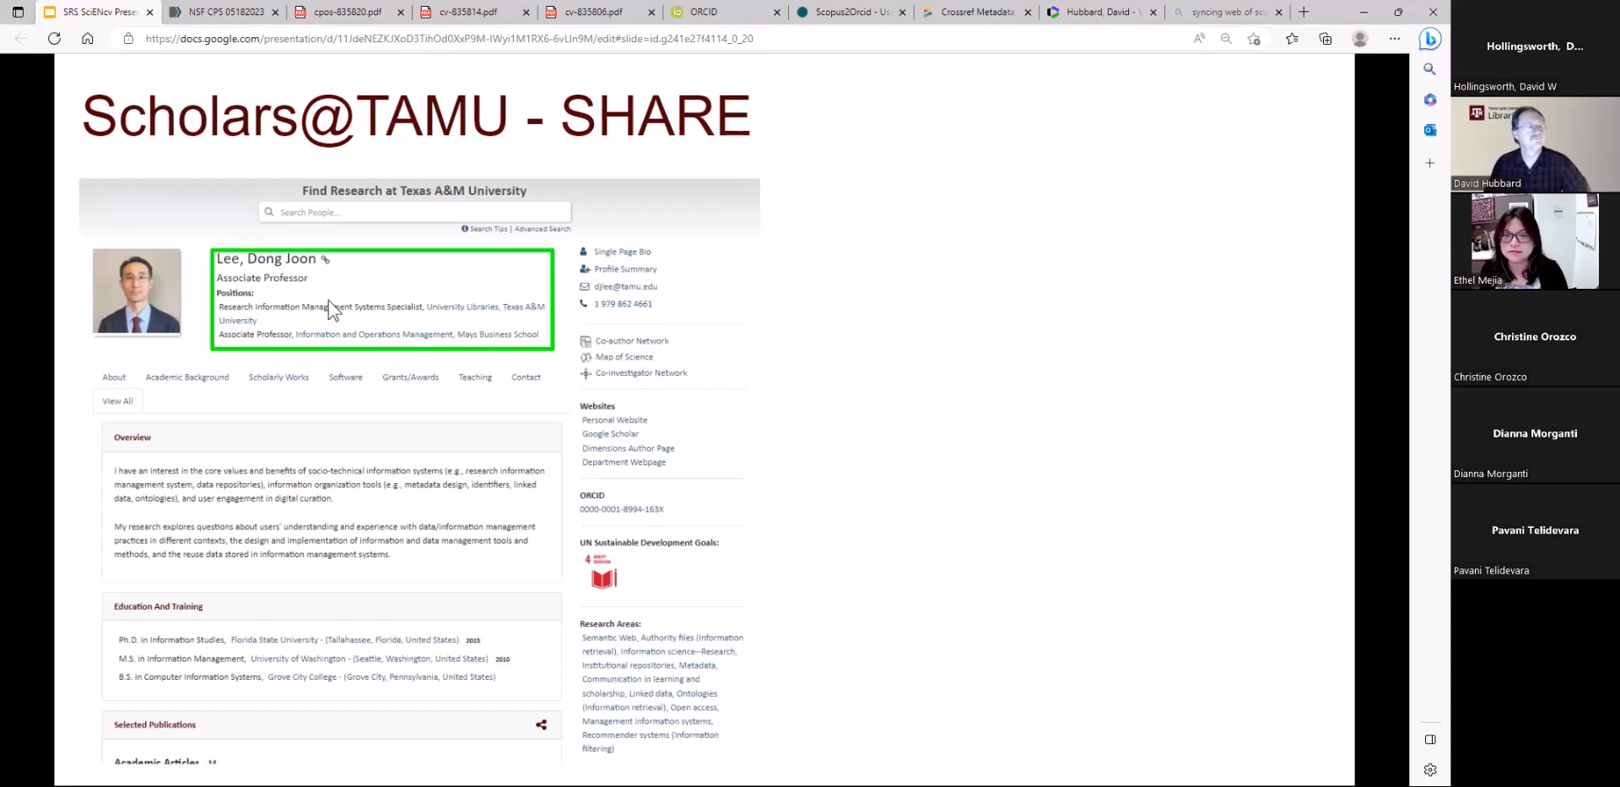
left_click(401, 435)
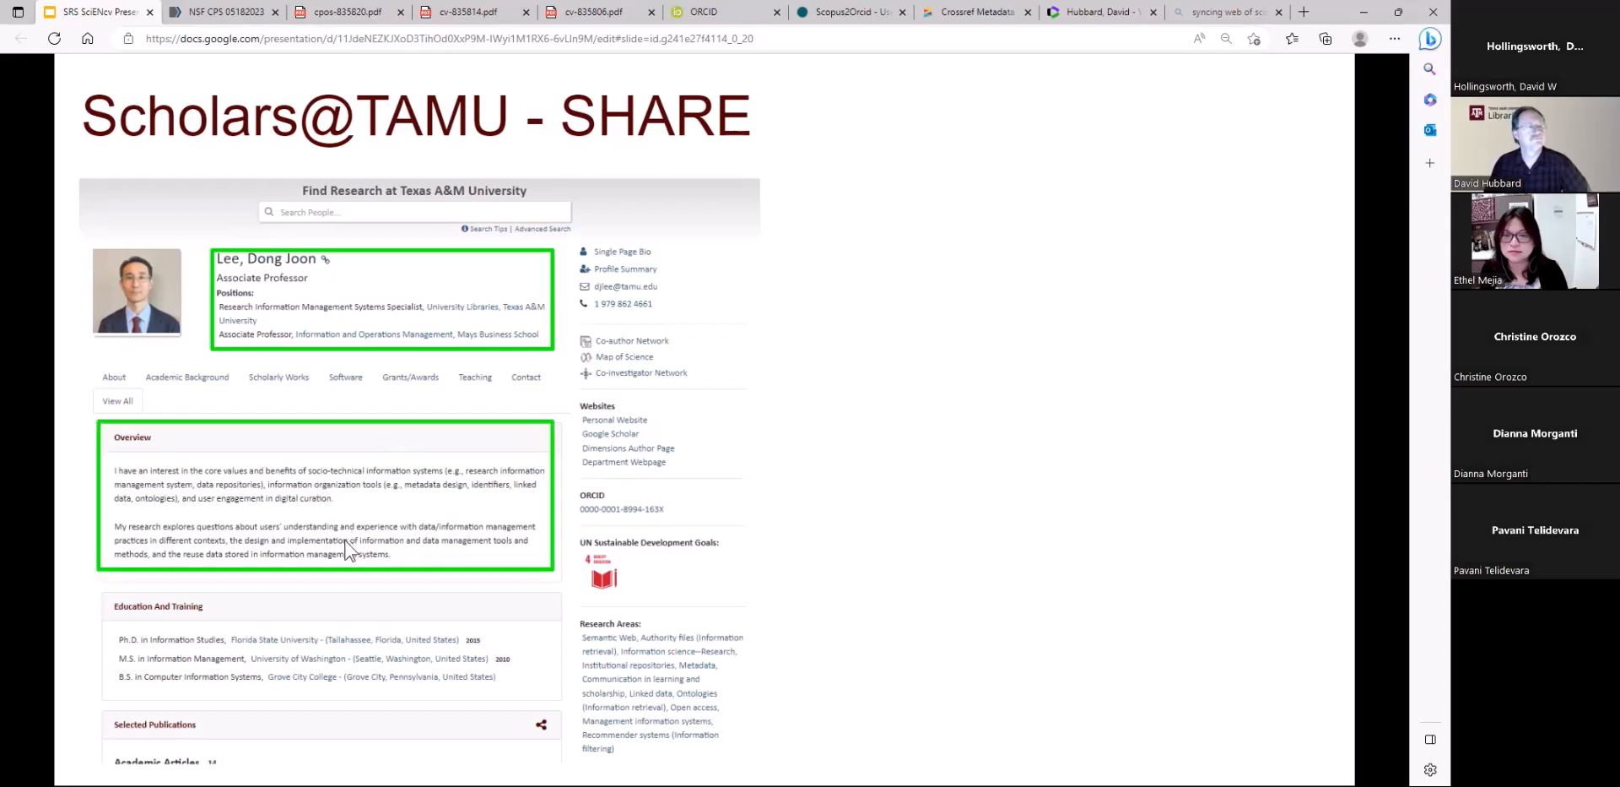
left_click(483, 541)
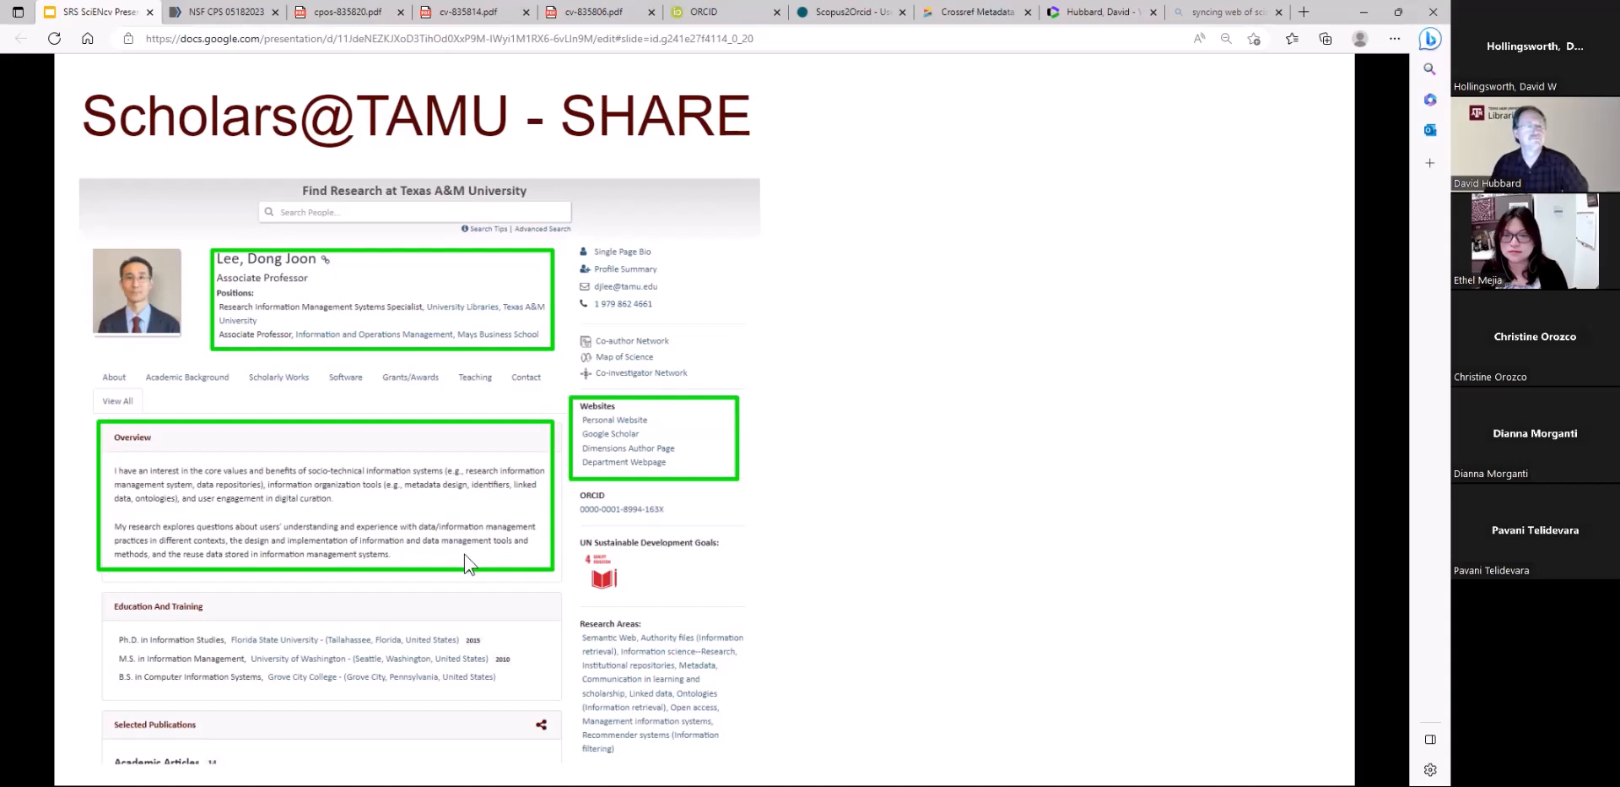
left_click(473, 502)
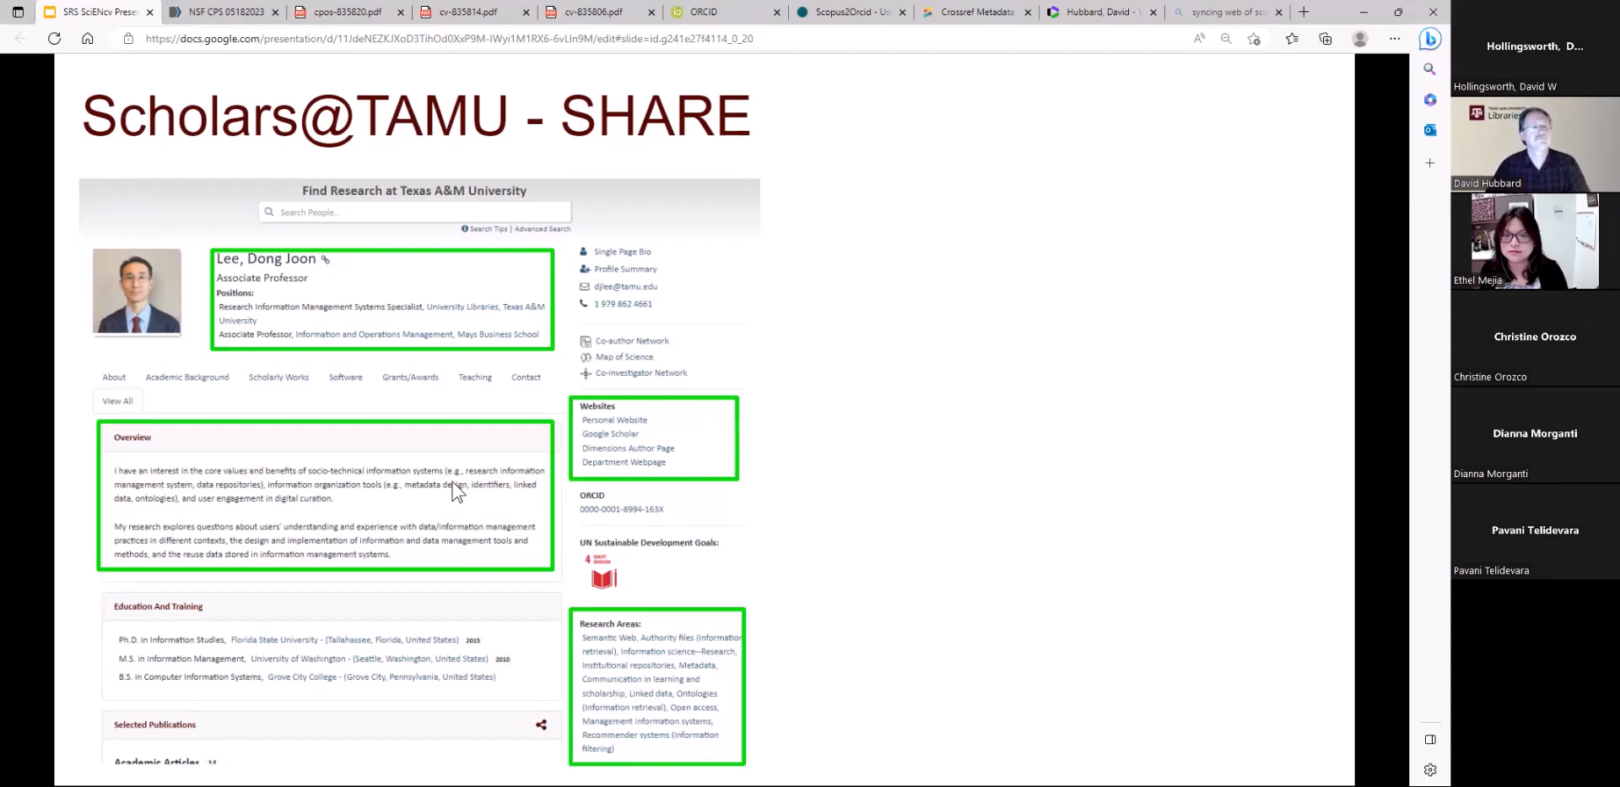
left_click(456, 491)
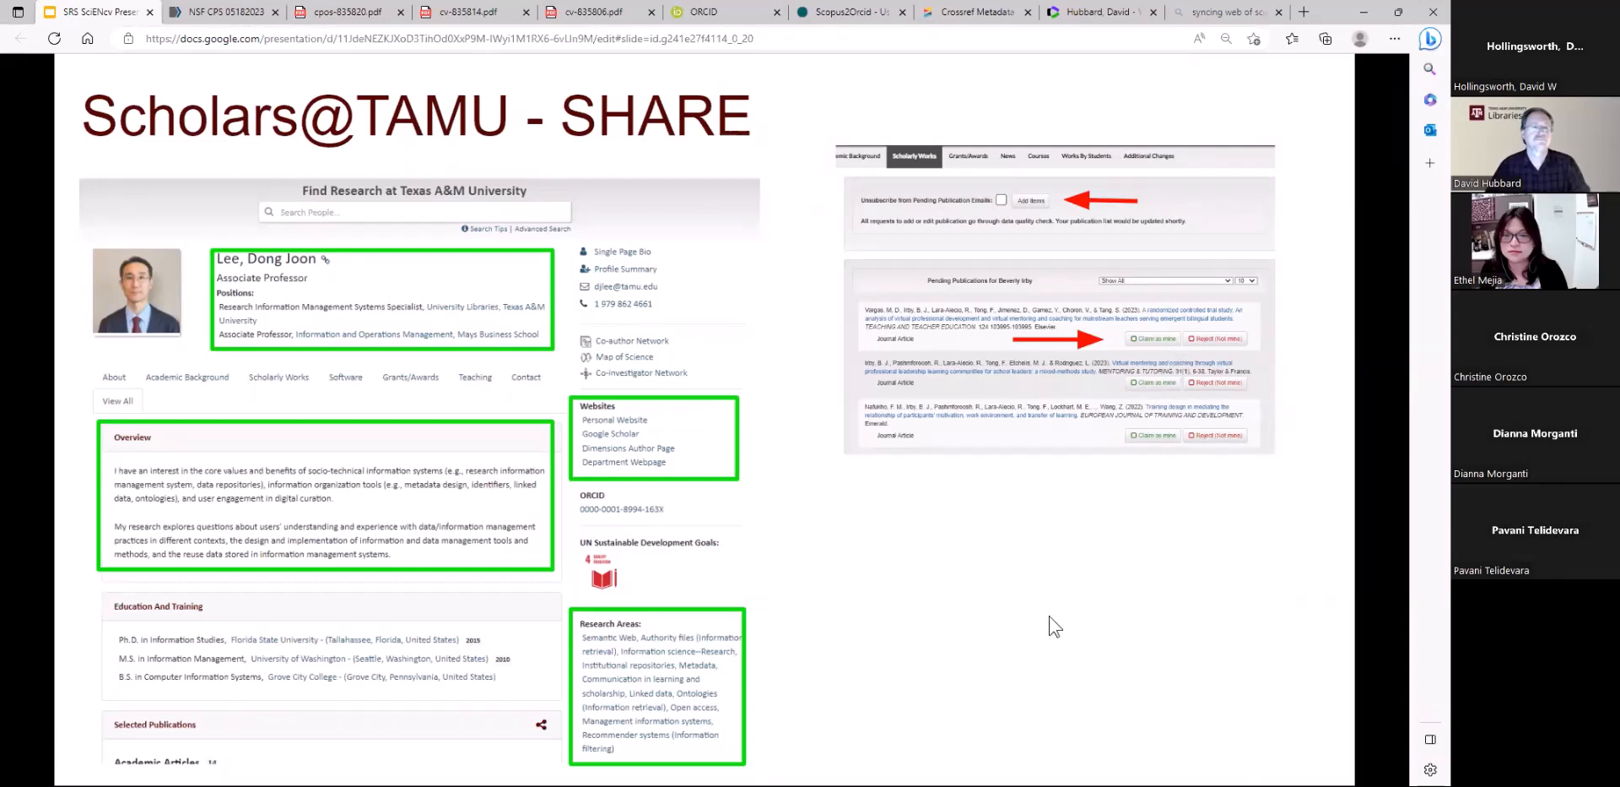
left_click(857, 472)
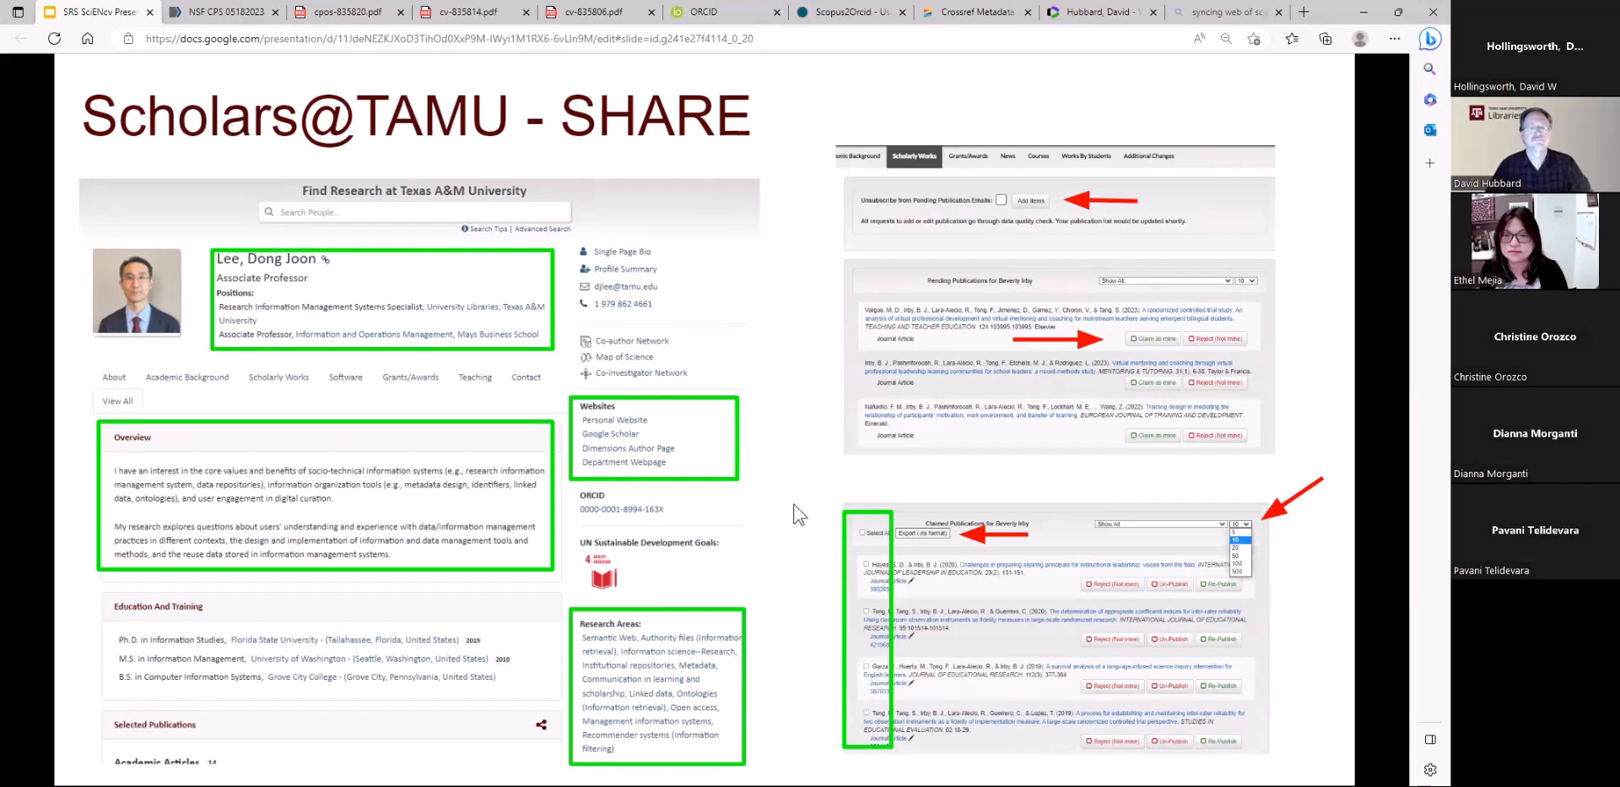
left_click(882, 479)
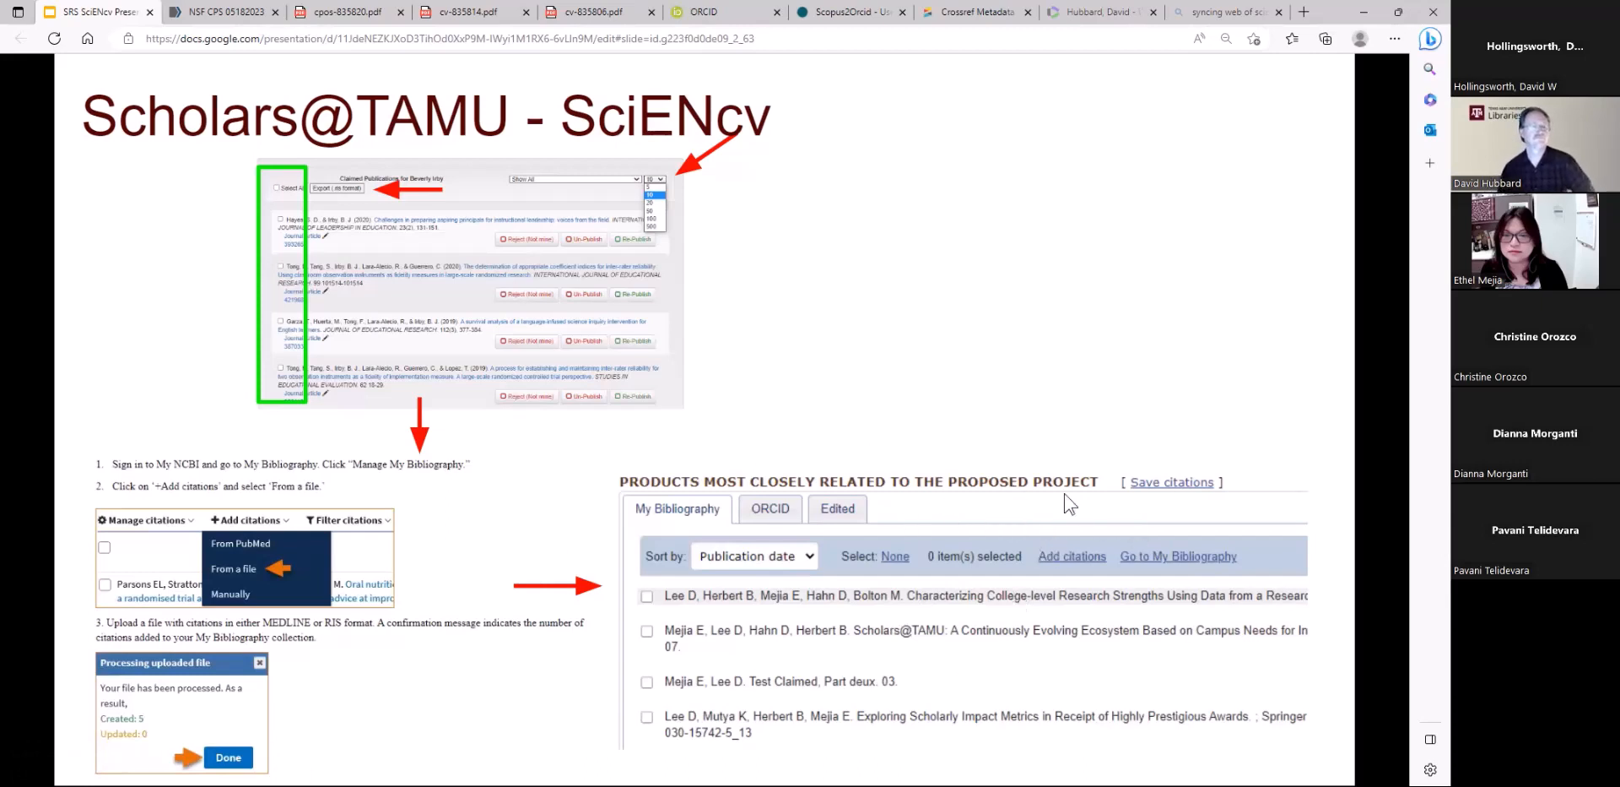
left_click(1135, 394)
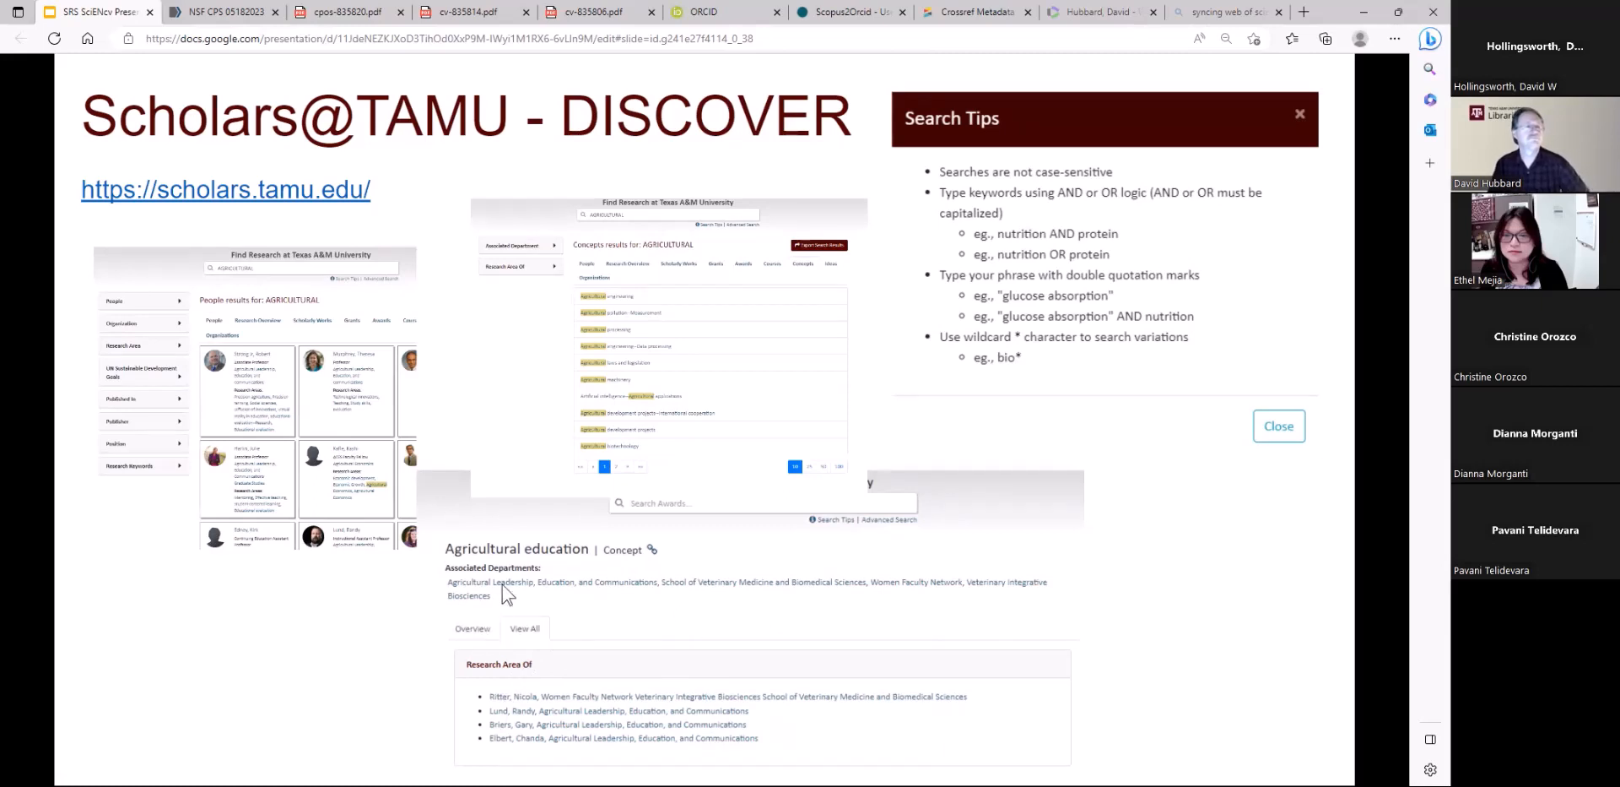
left_click(1259, 484)
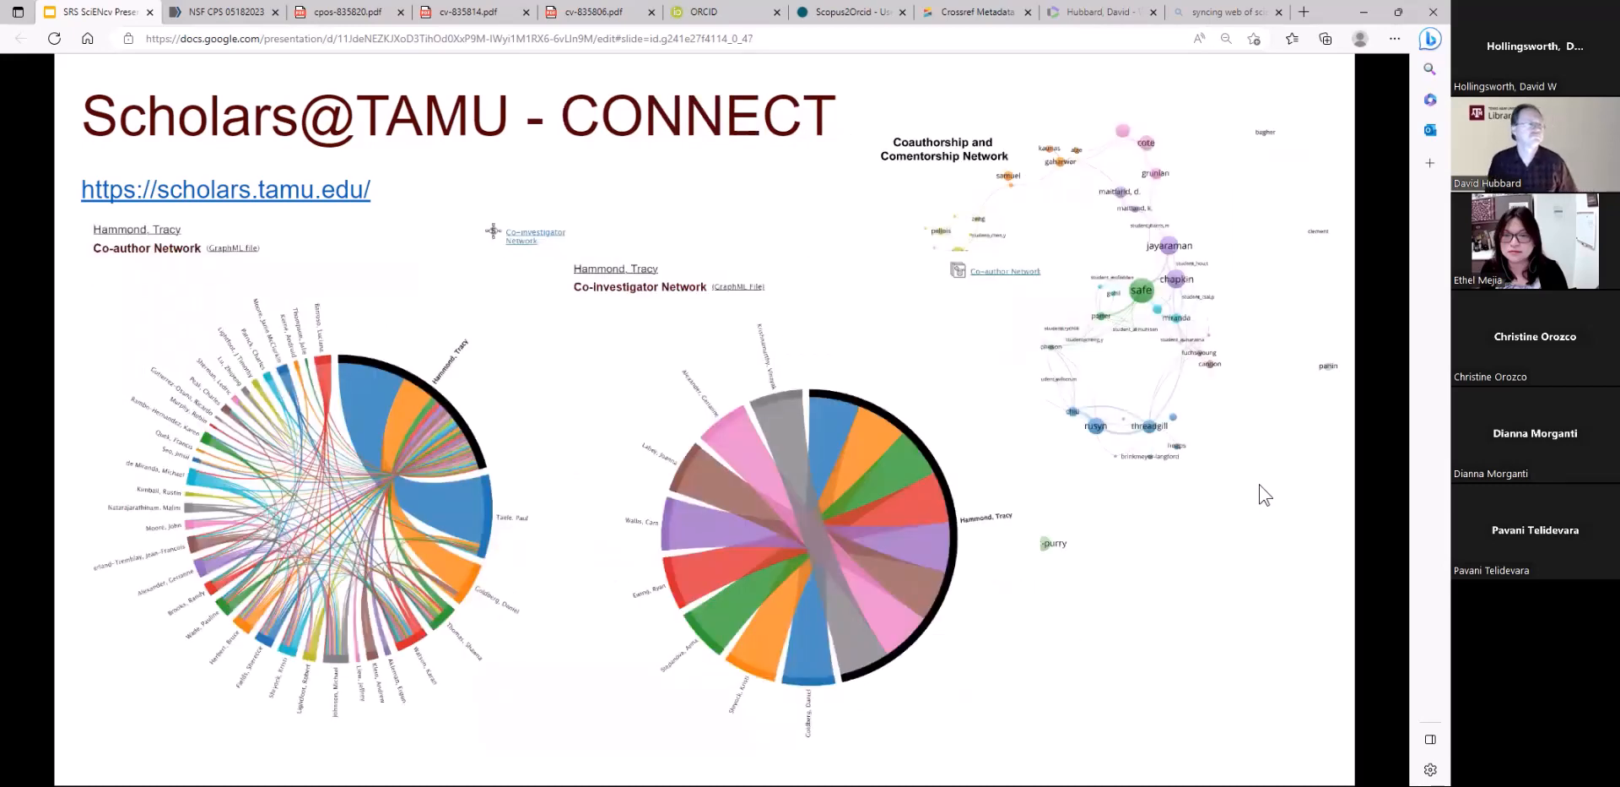